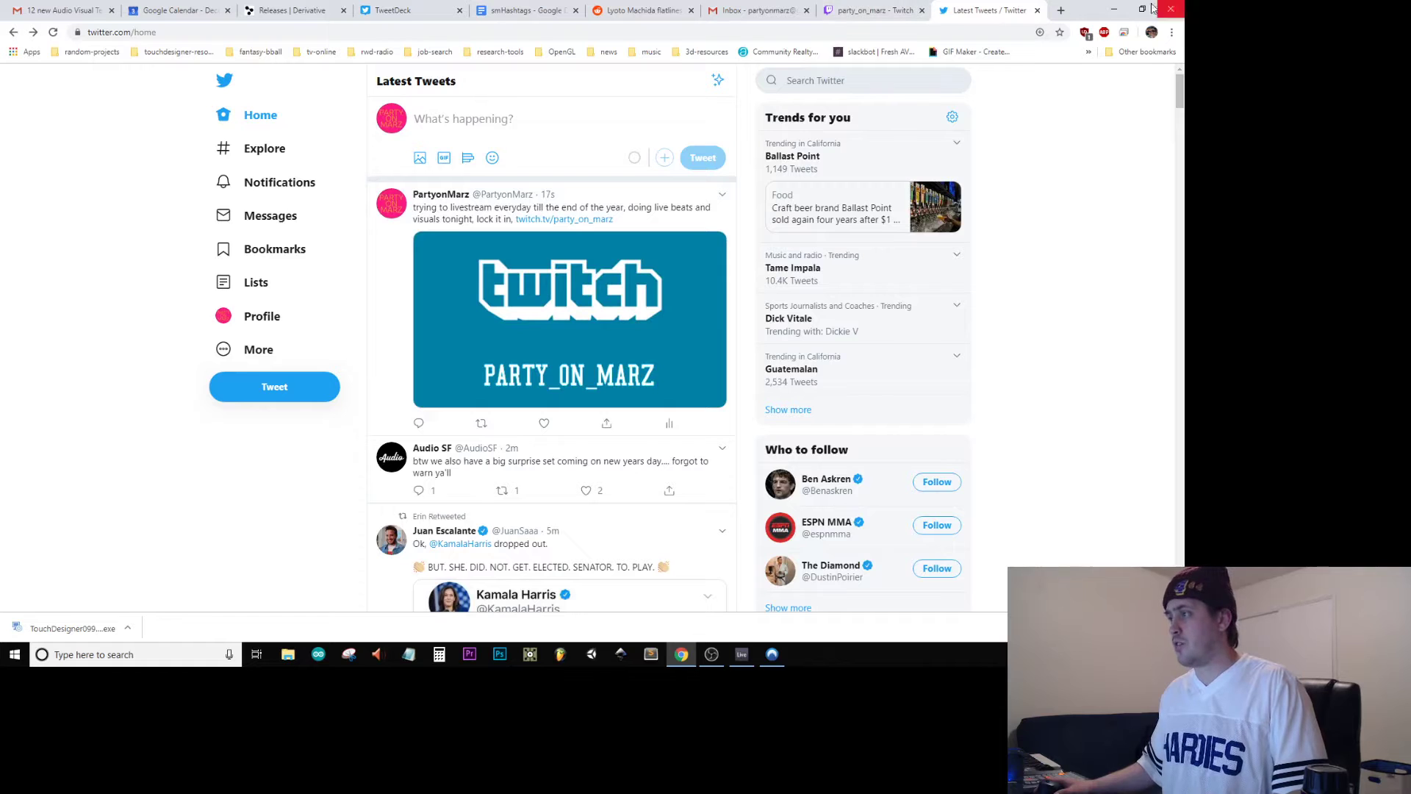
# Switch to Ableton Live and tap in a song tempo of 79.51 BPM
pyautogui.click(1114, 7)
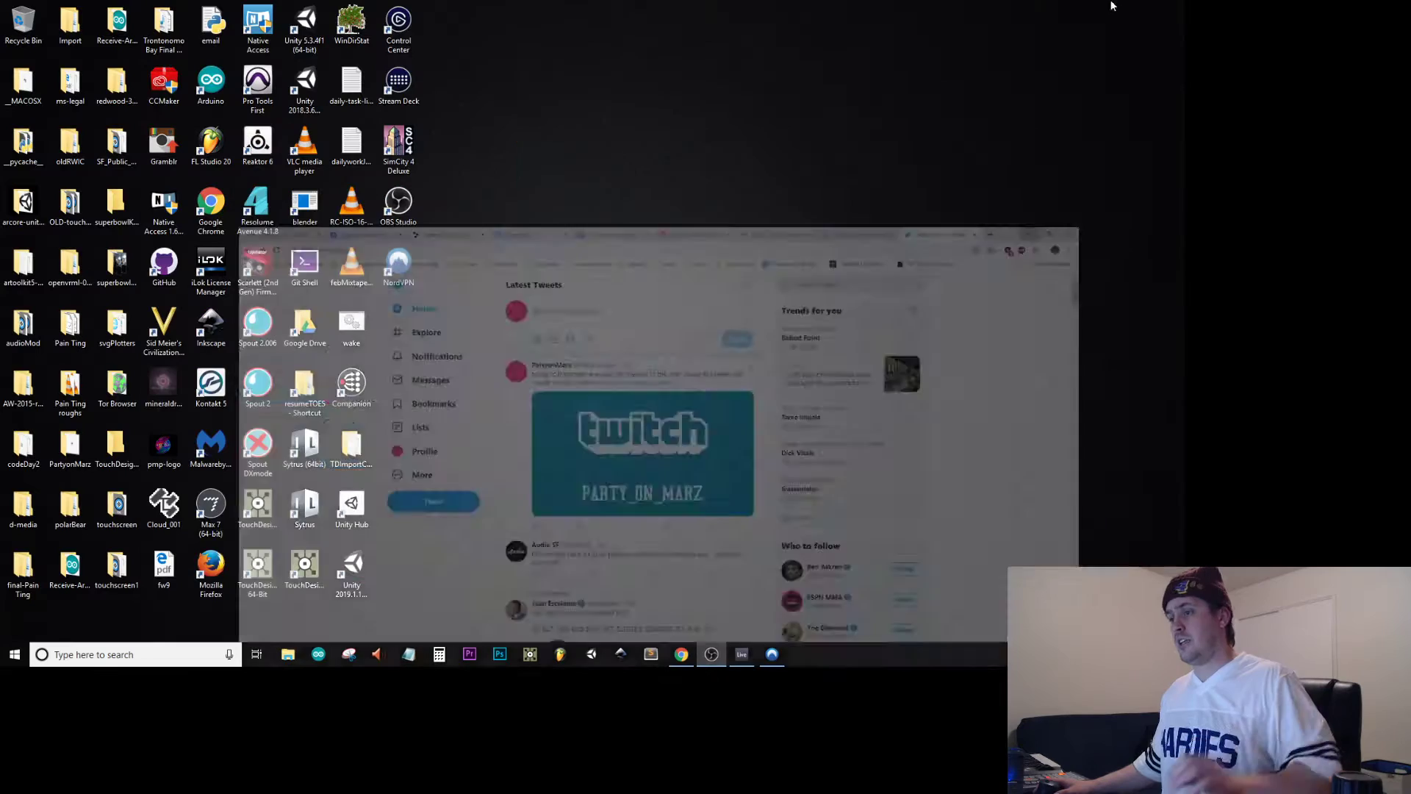
pyautogui.click(741, 653)
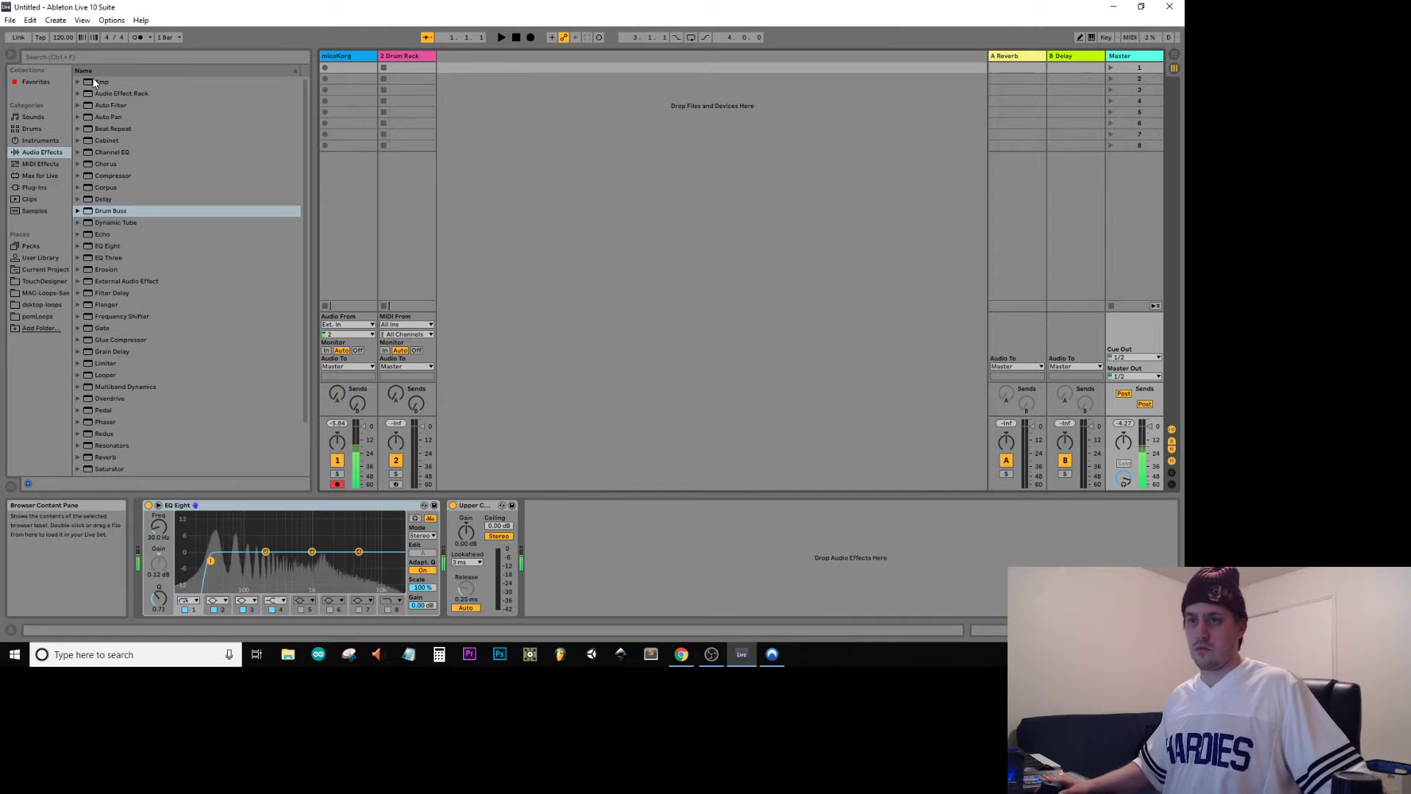
pyautogui.click(40, 37)
pyautogui.click(40, 37)
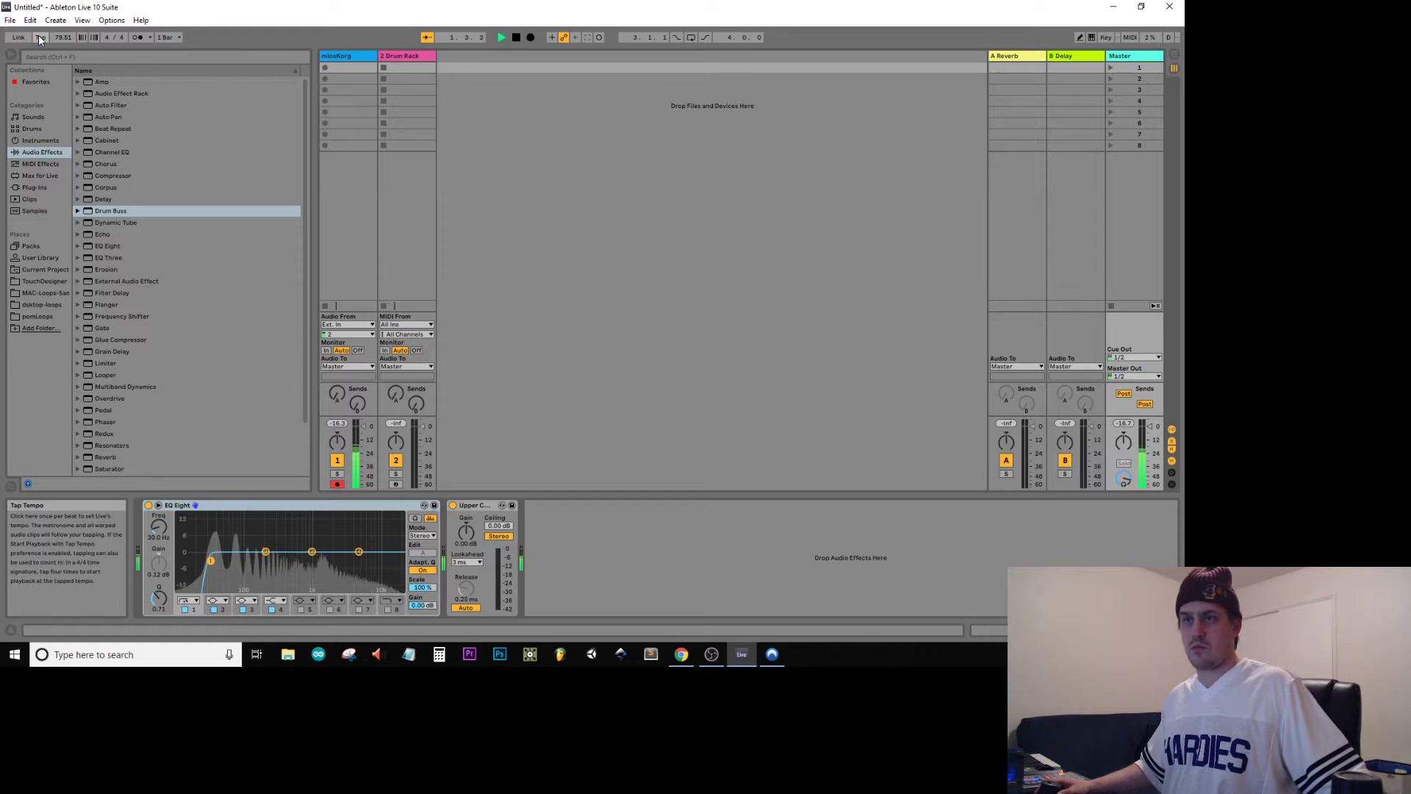
pyautogui.click(40, 38)
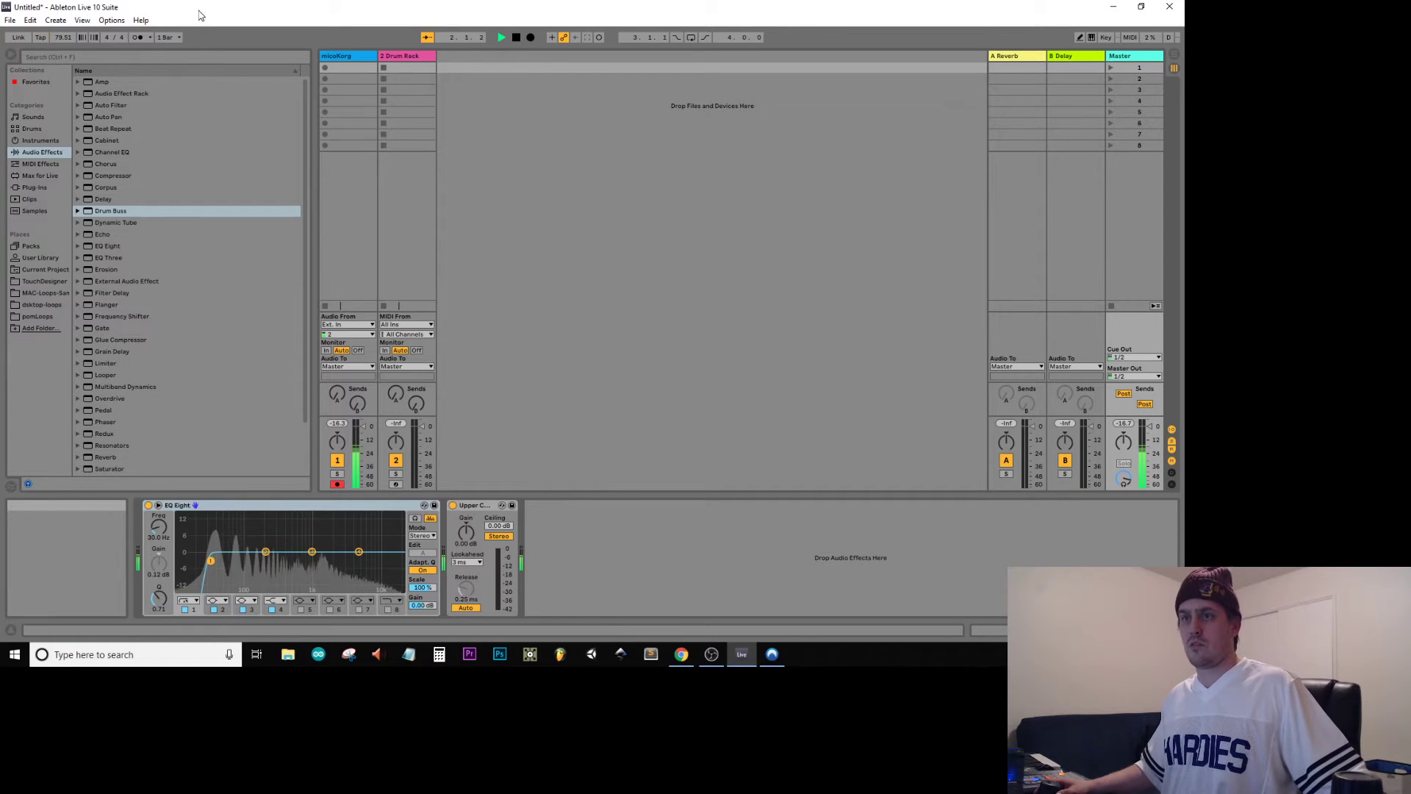
# Turn on the metronome and record a roughly four-bar take on the Korg track in the arrangement
pyautogui.click(137, 38)
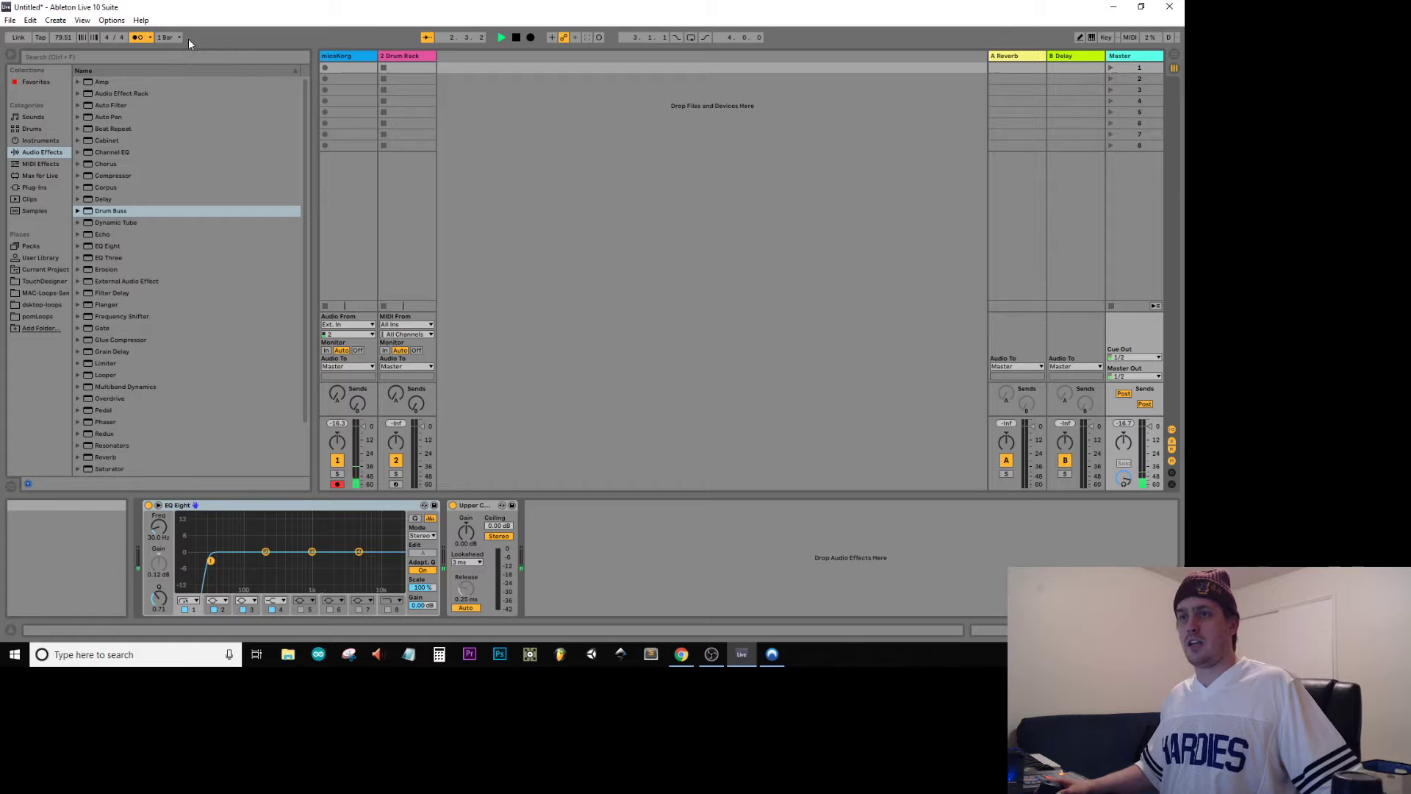
pyautogui.click(517, 37)
pyautogui.press('Tab')
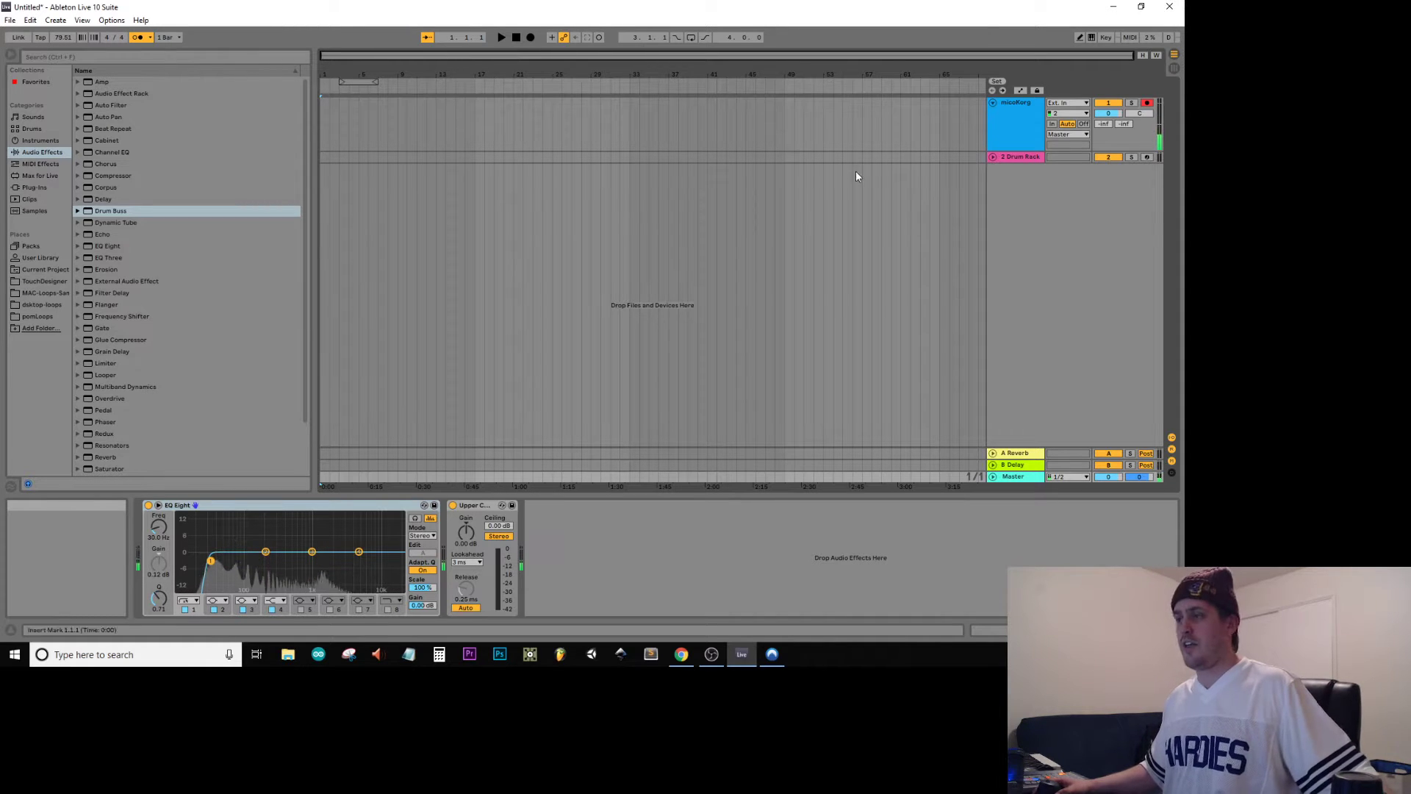
pyautogui.click(528, 37)
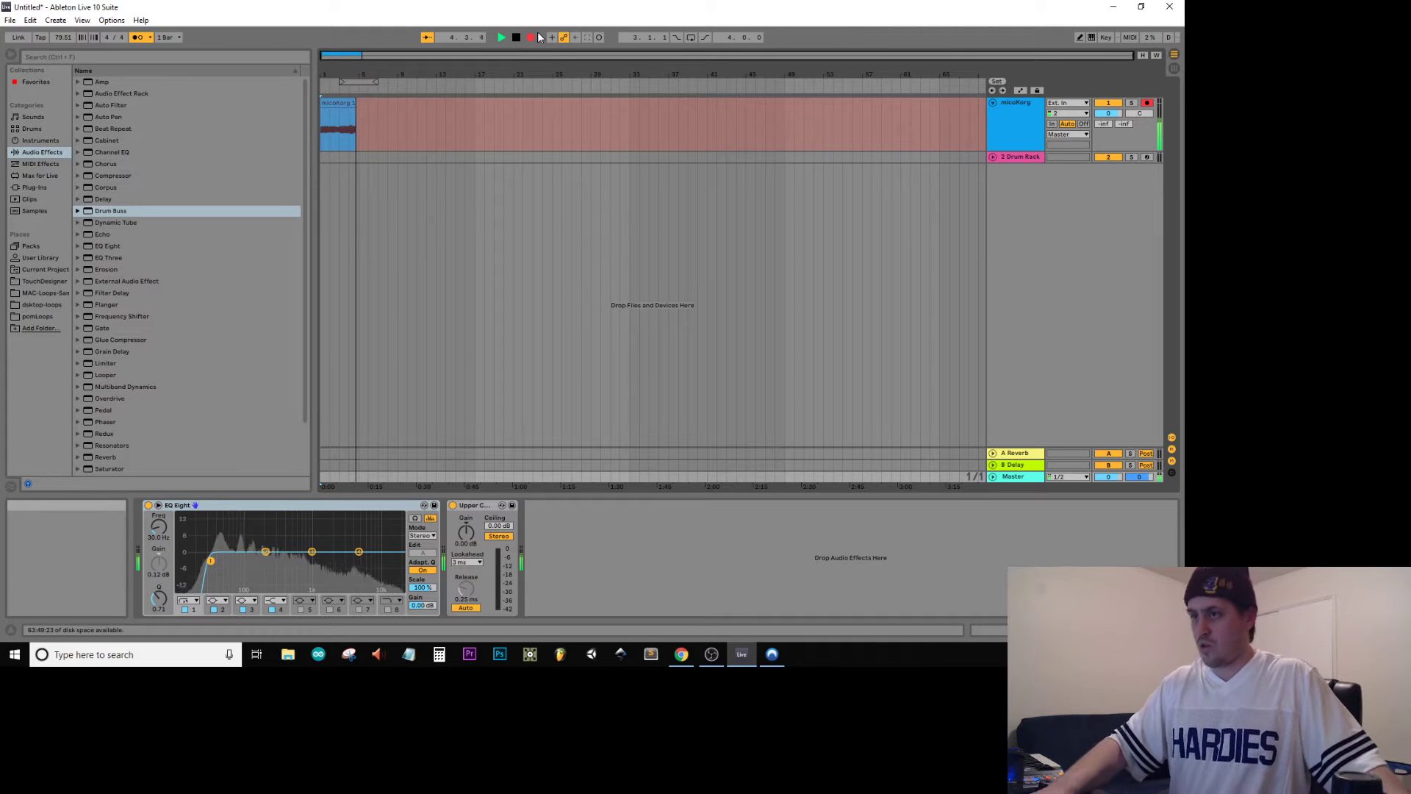
pyautogui.press('space')
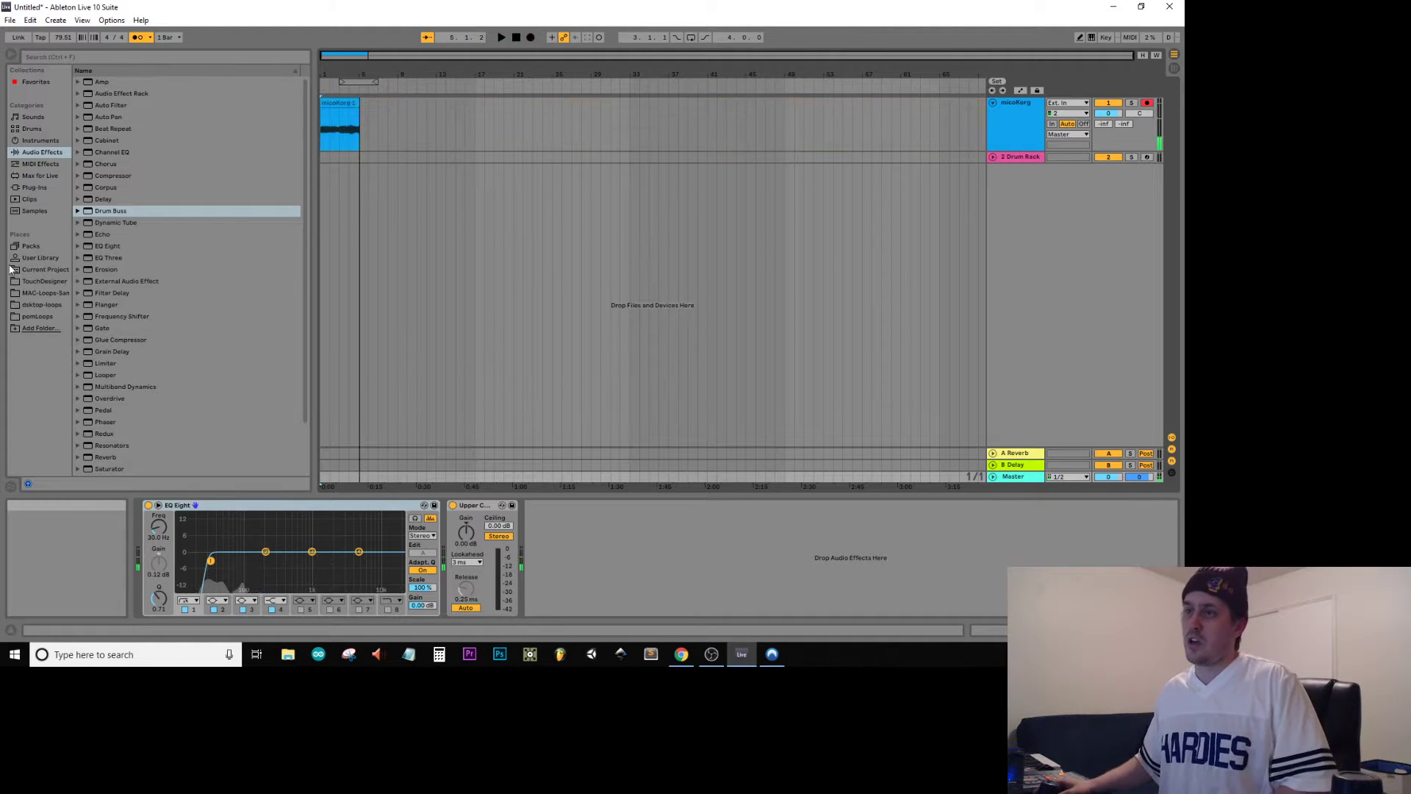
# Disarm recording on the Korg track and check its input channel choices
pyautogui.click(341, 109)
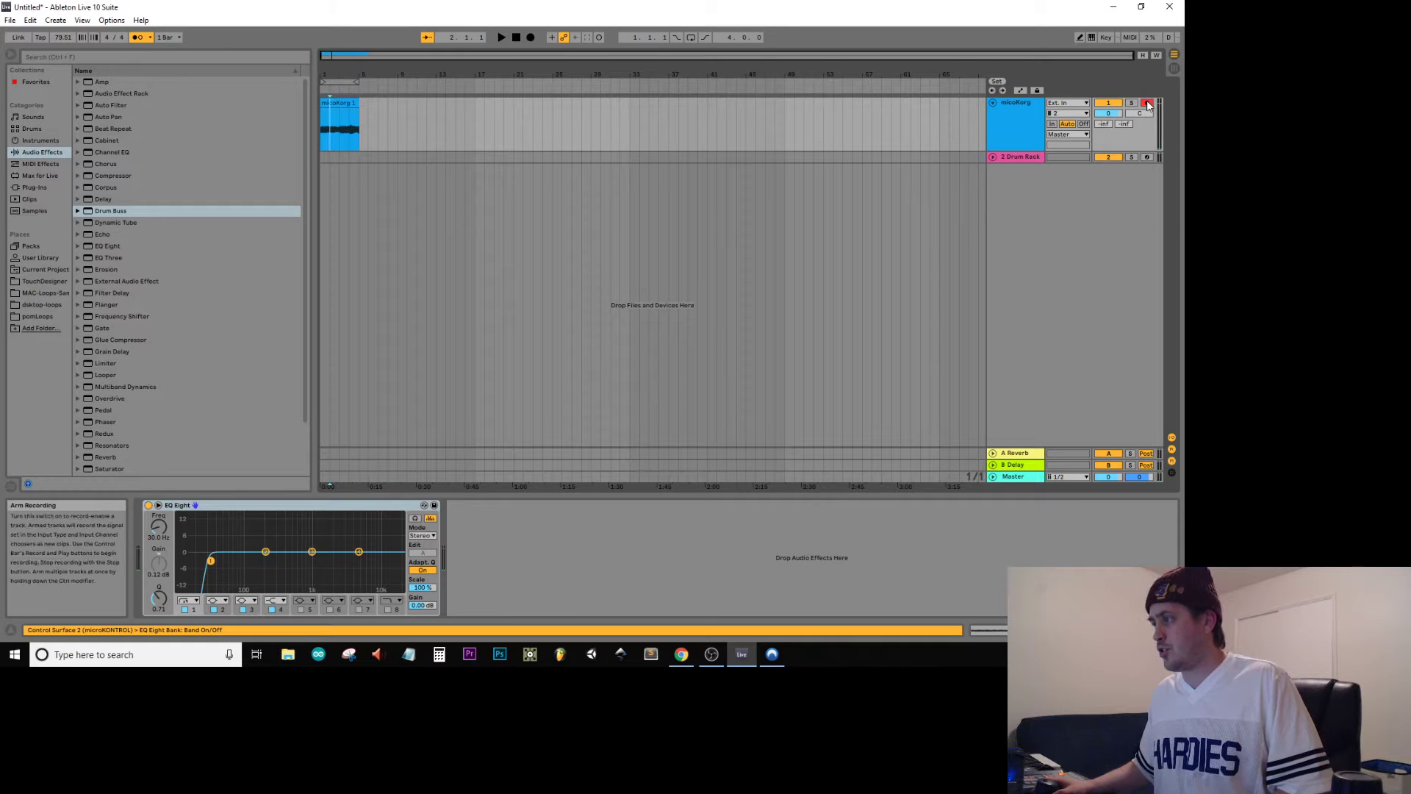
pyautogui.click(1147, 104)
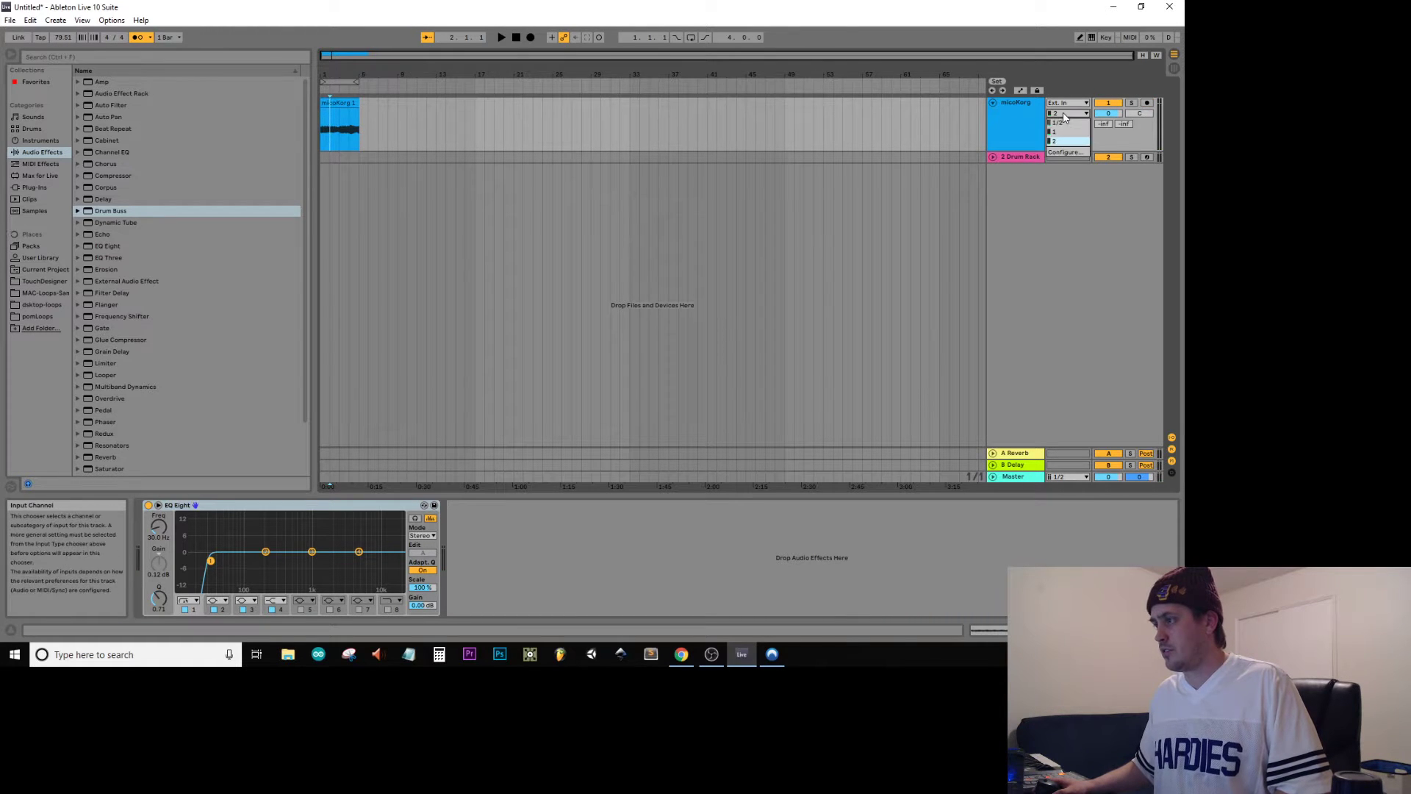
pyautogui.click(941, 118)
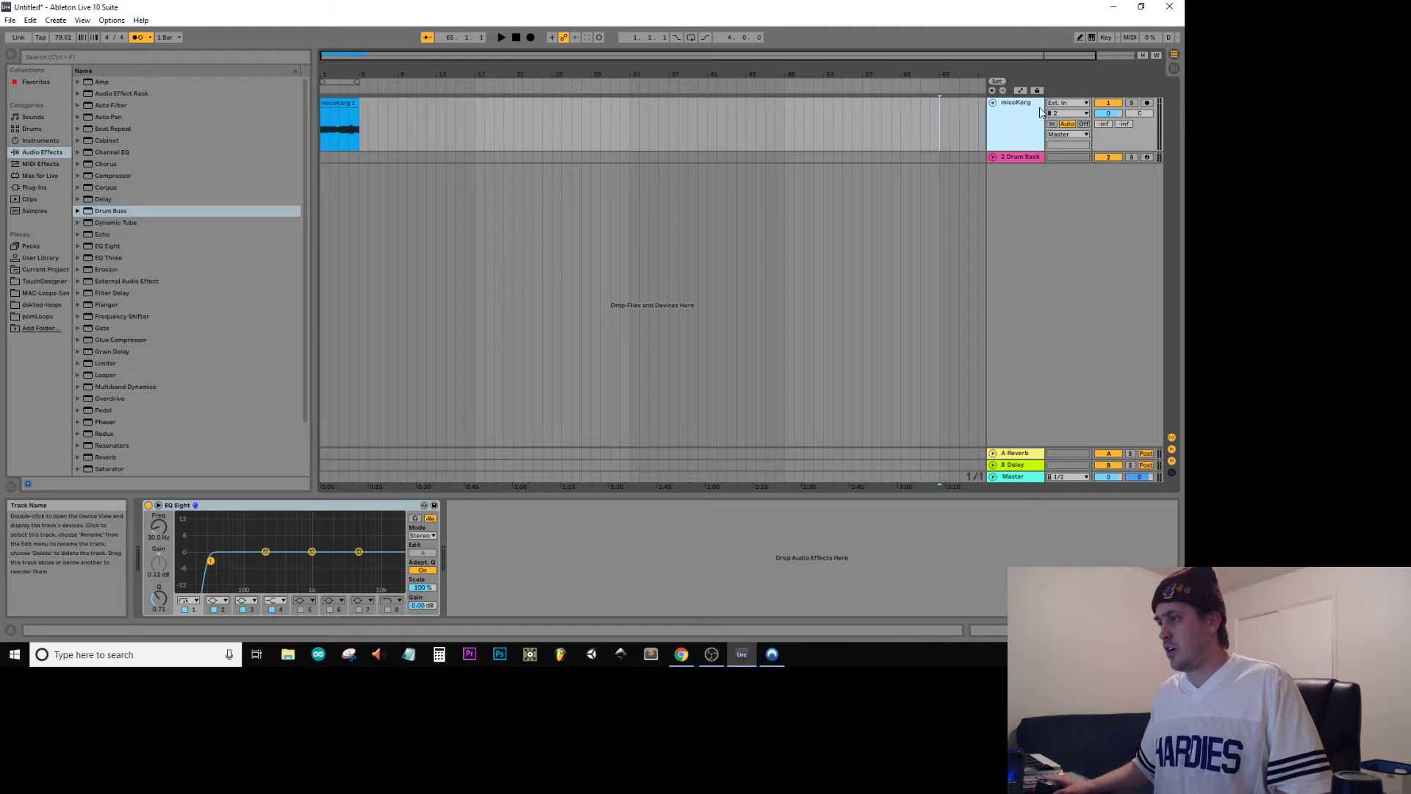
pyautogui.click(1078, 114)
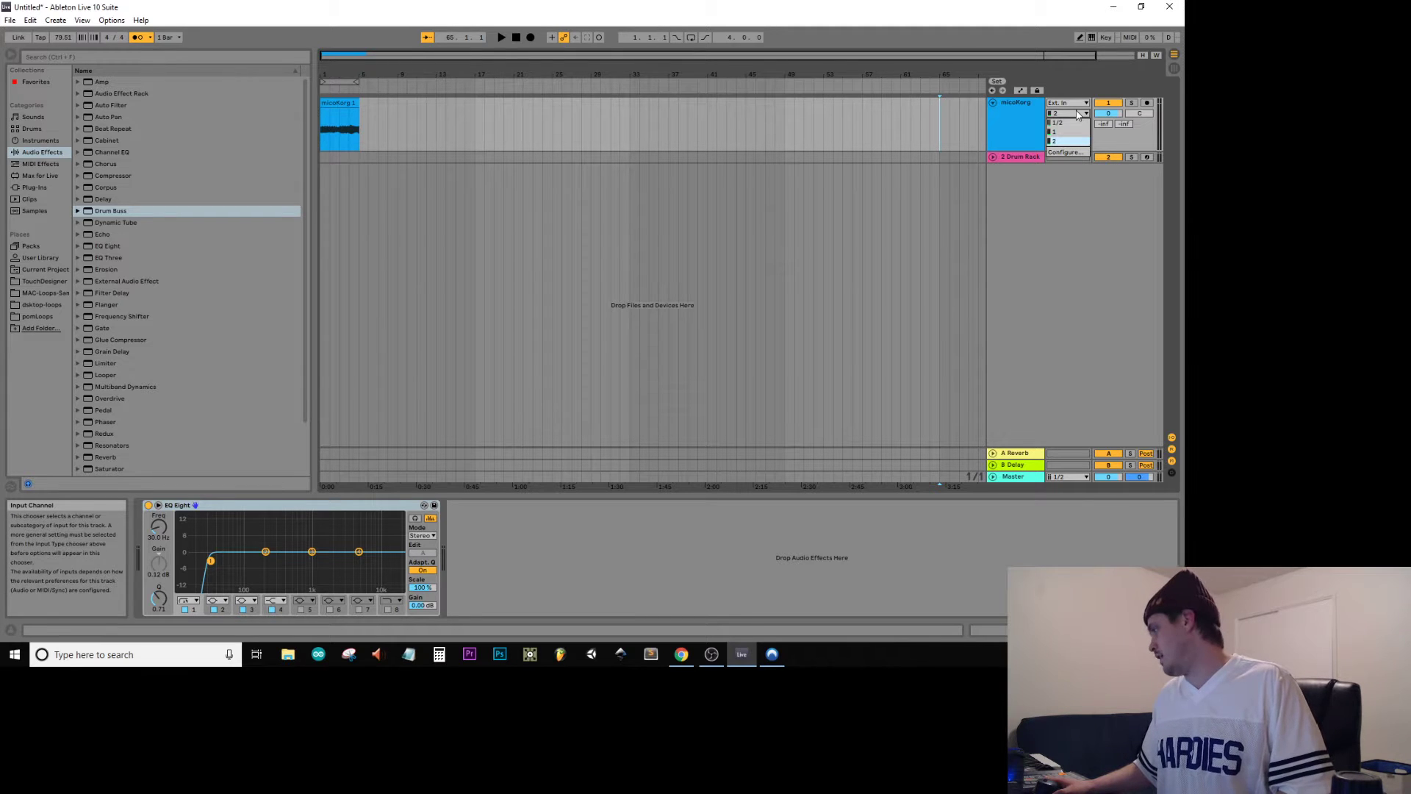
pyautogui.click(1078, 115)
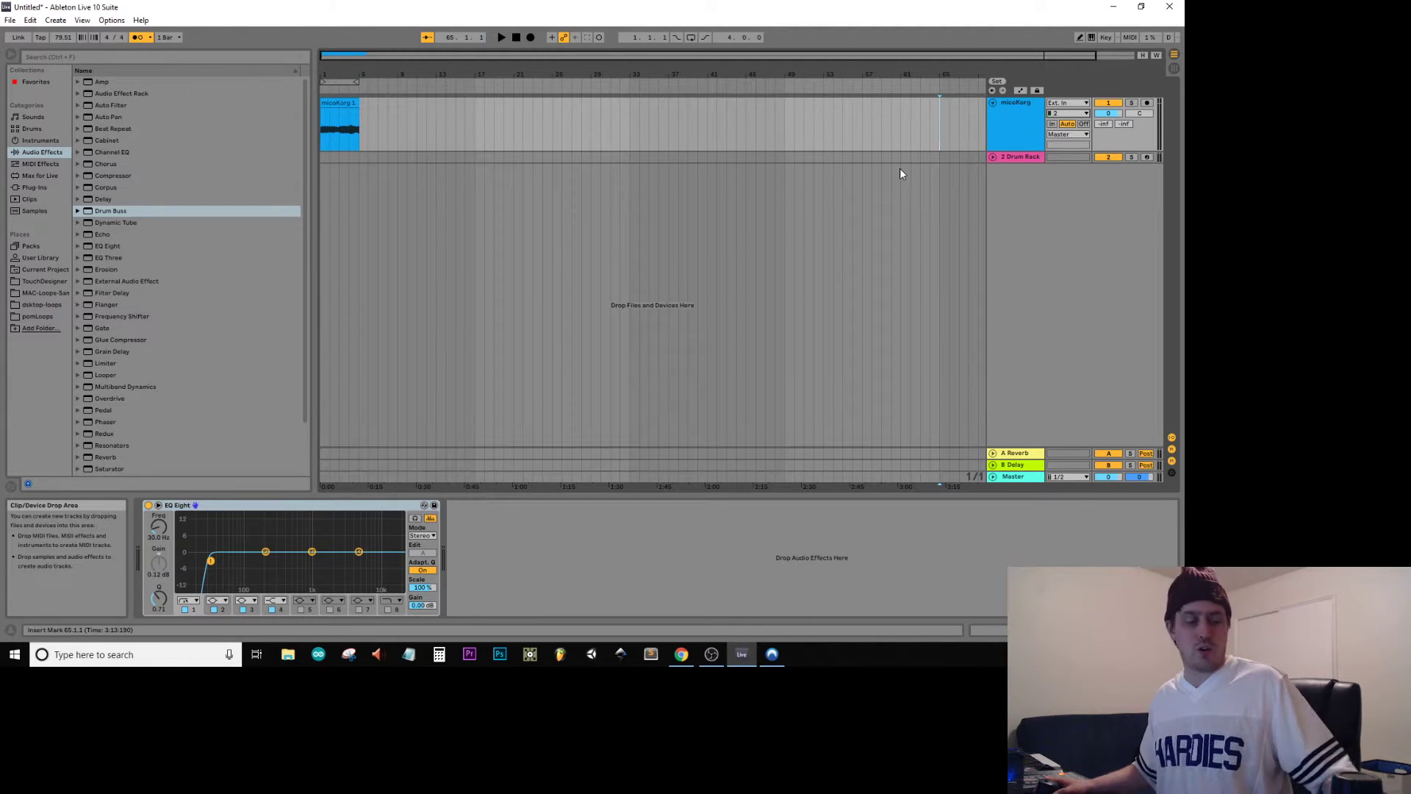
# Raise the recorded Korg clip's gain to 6.20 dB while auditioning it
pyautogui.doubleClick(342, 112)
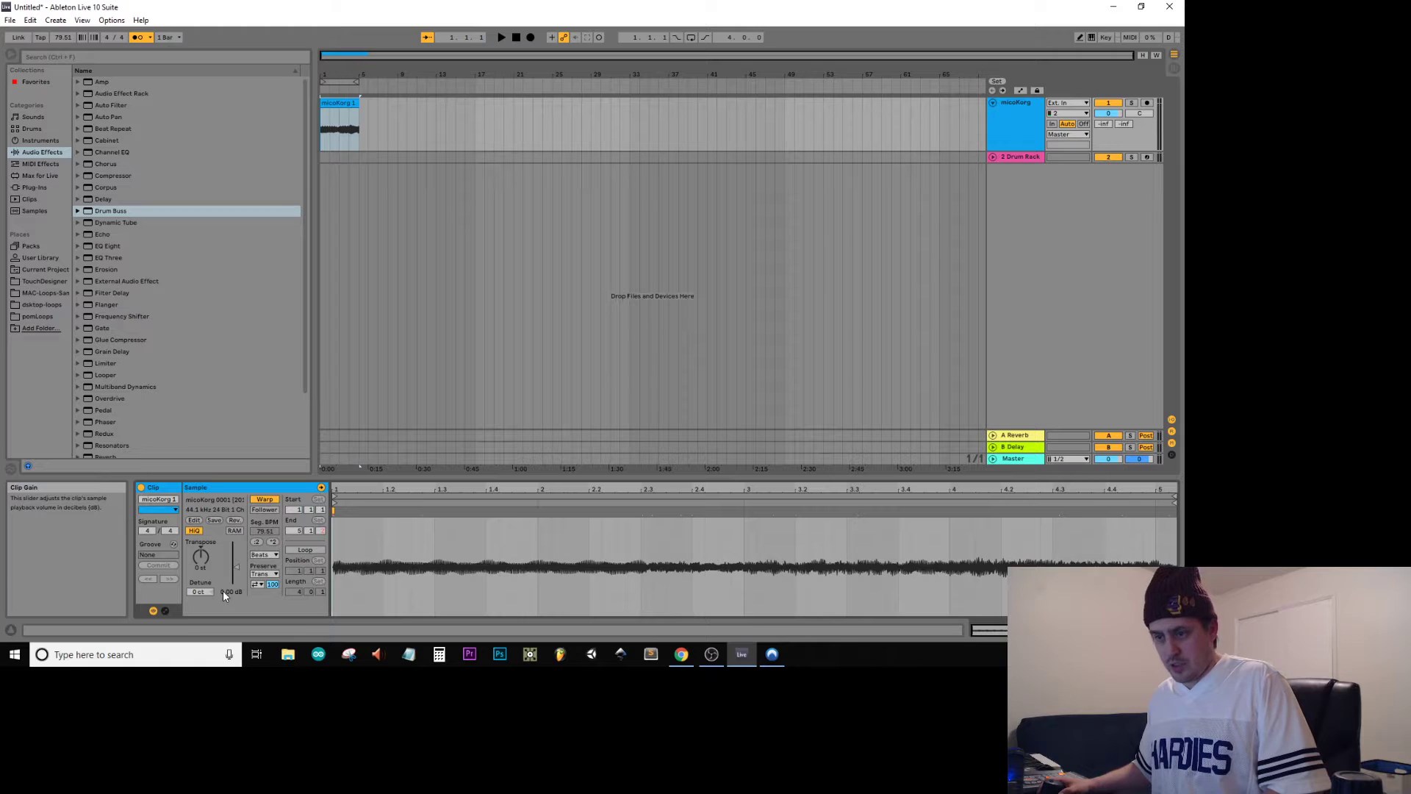
pyautogui.moveTo(223, 589); pyautogui.dragTo(222, 539)
pyautogui.press('space')
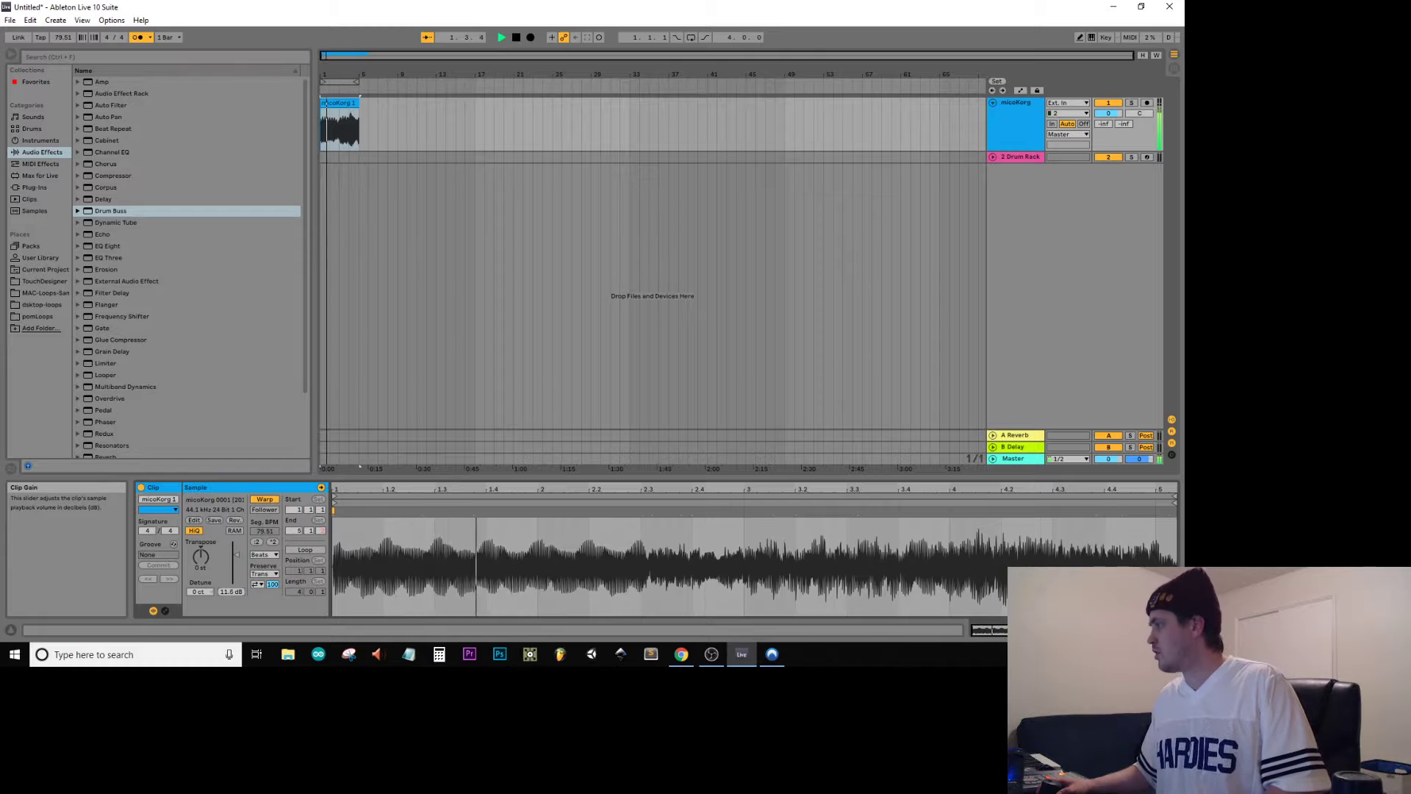
pyautogui.press('space')
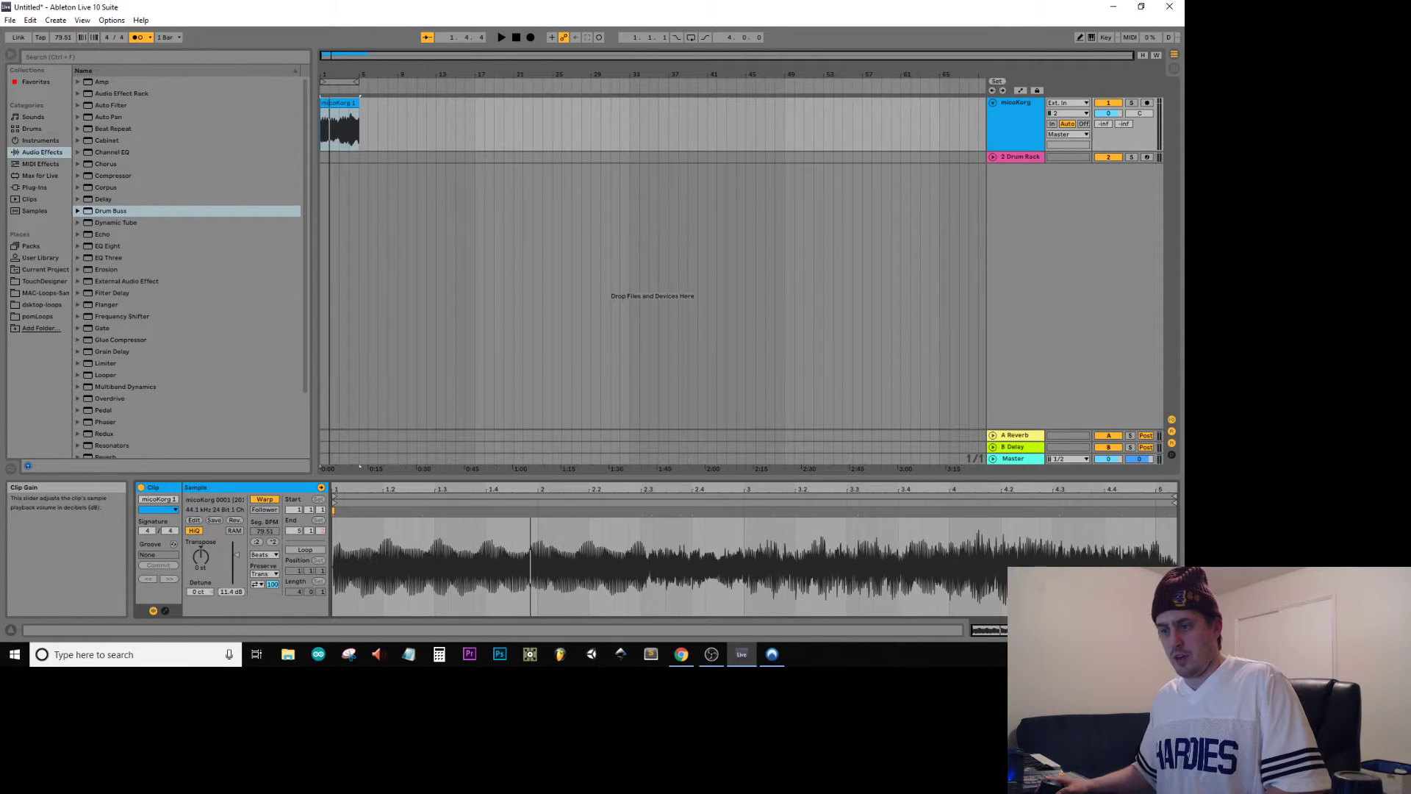
pyautogui.moveTo(226, 593); pyautogui.dragTo(226, 597)
pyautogui.press('space')
# Turn off the metronome, enable arrangement looping, and return the stopped playback to the song start
pyautogui.click(150, 38)
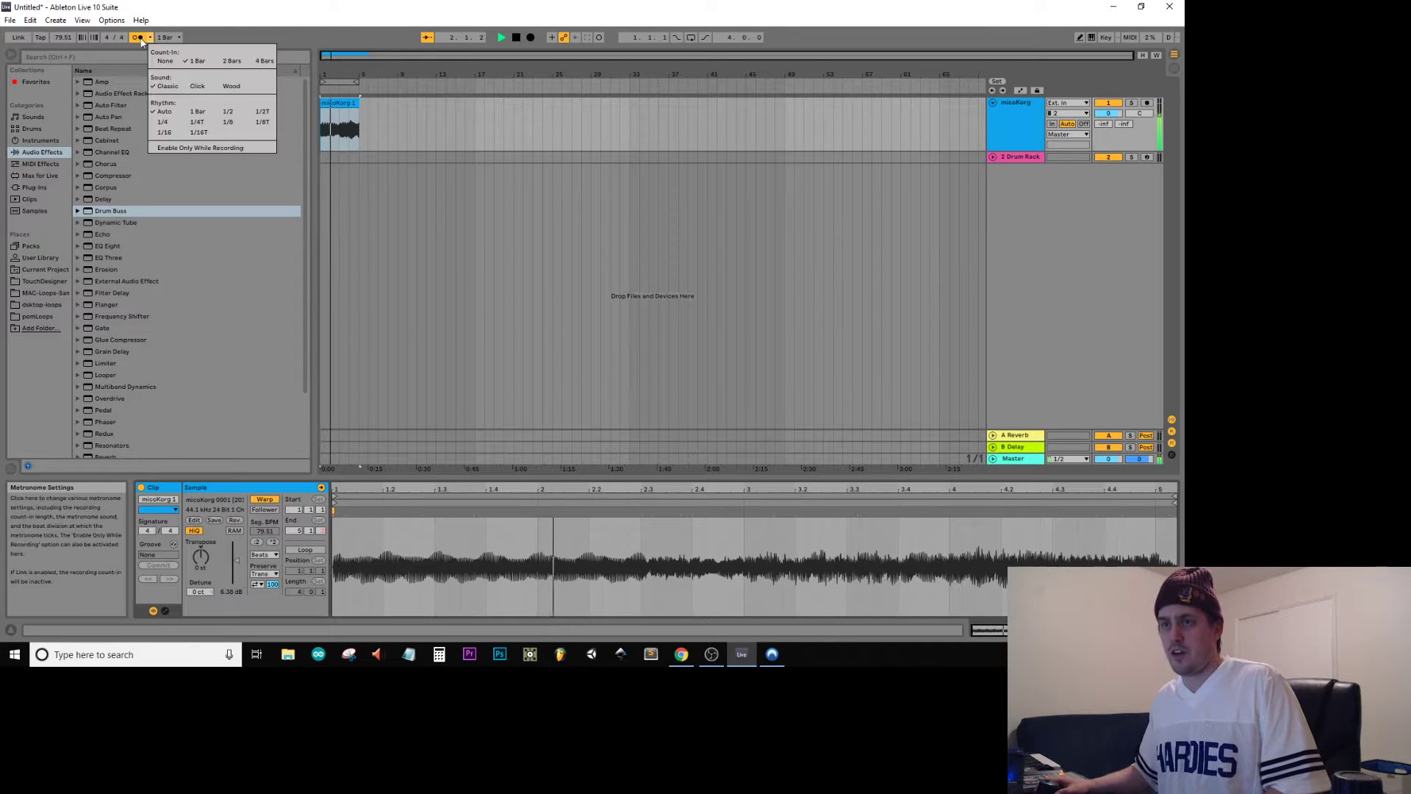
pyautogui.click(138, 38)
pyautogui.click(138, 38)
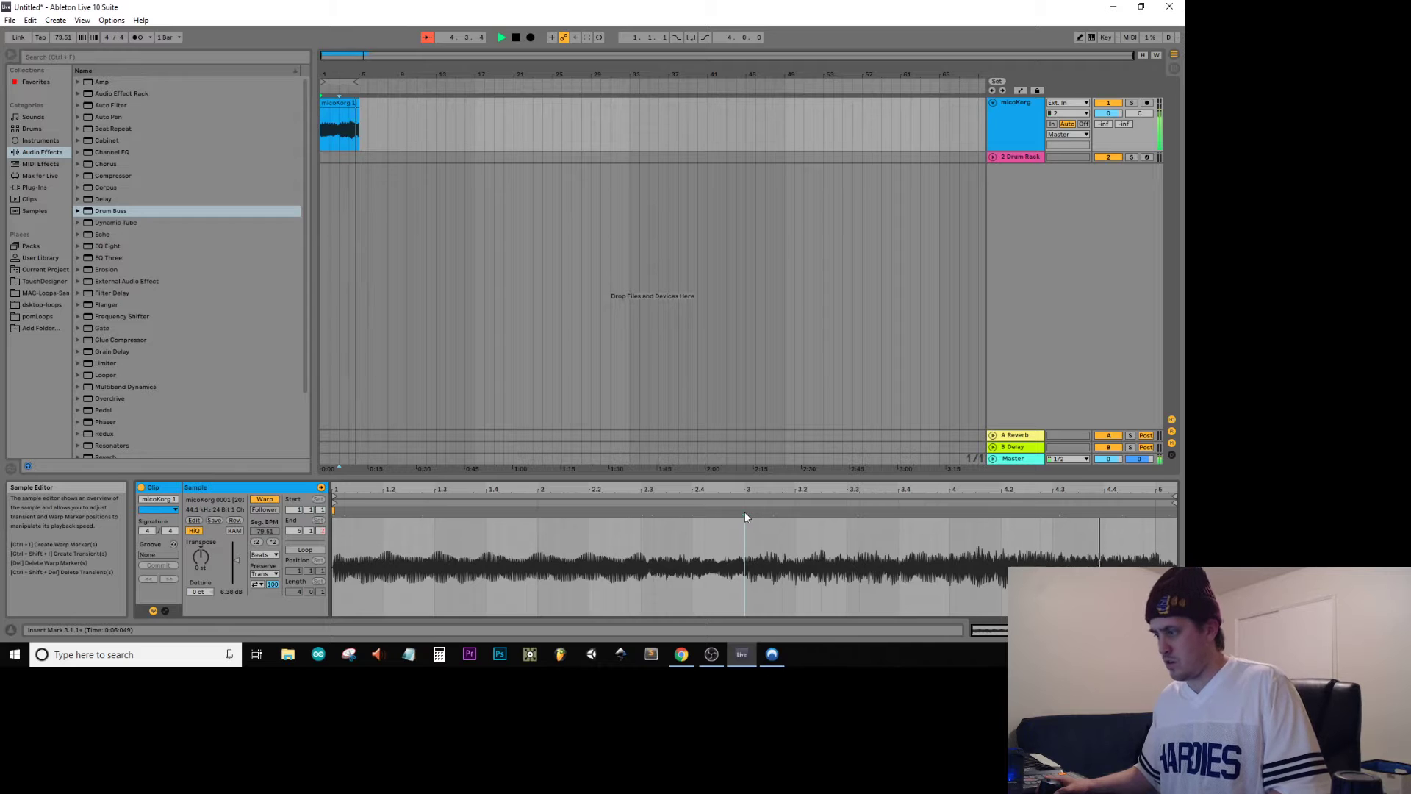
pyautogui.click(691, 37)
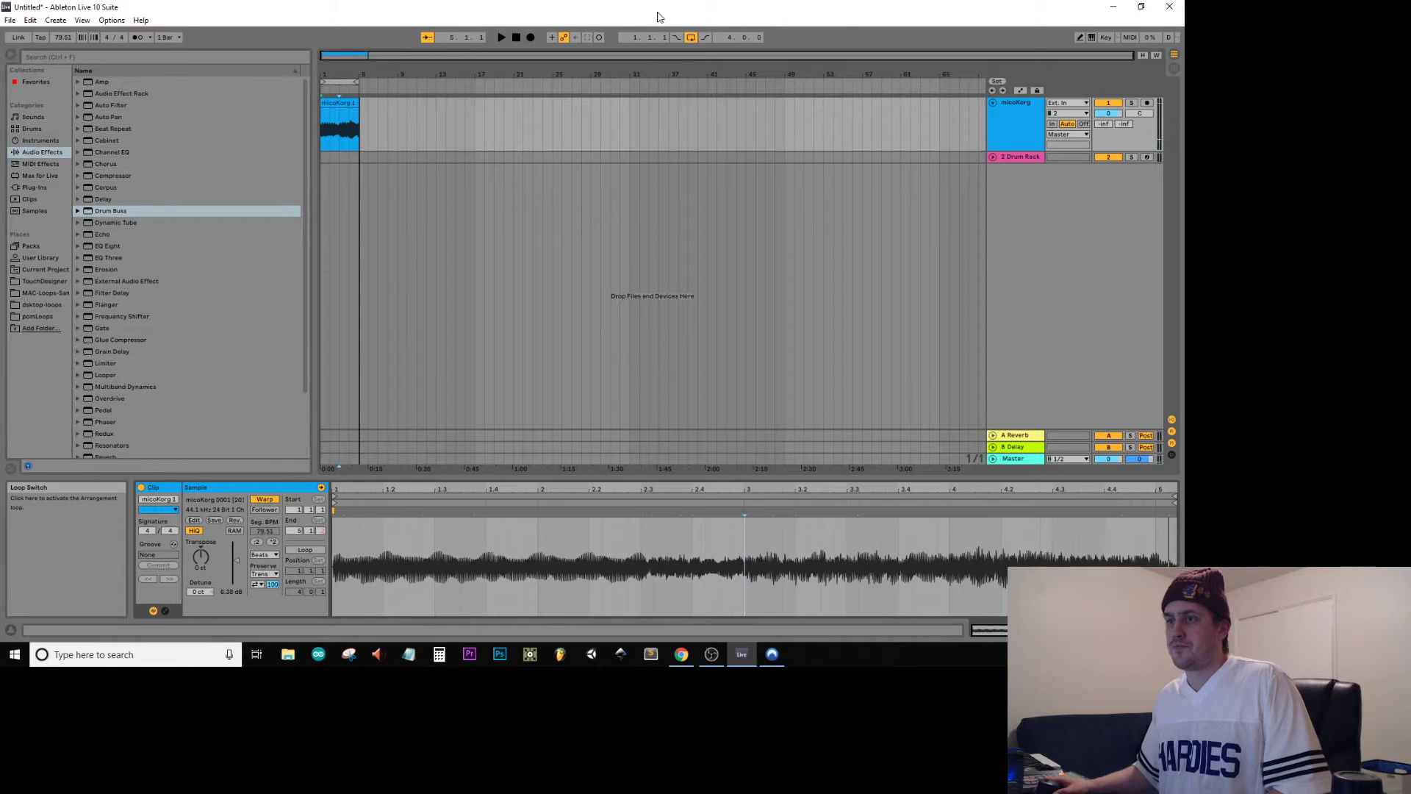
pyautogui.click(516, 38)
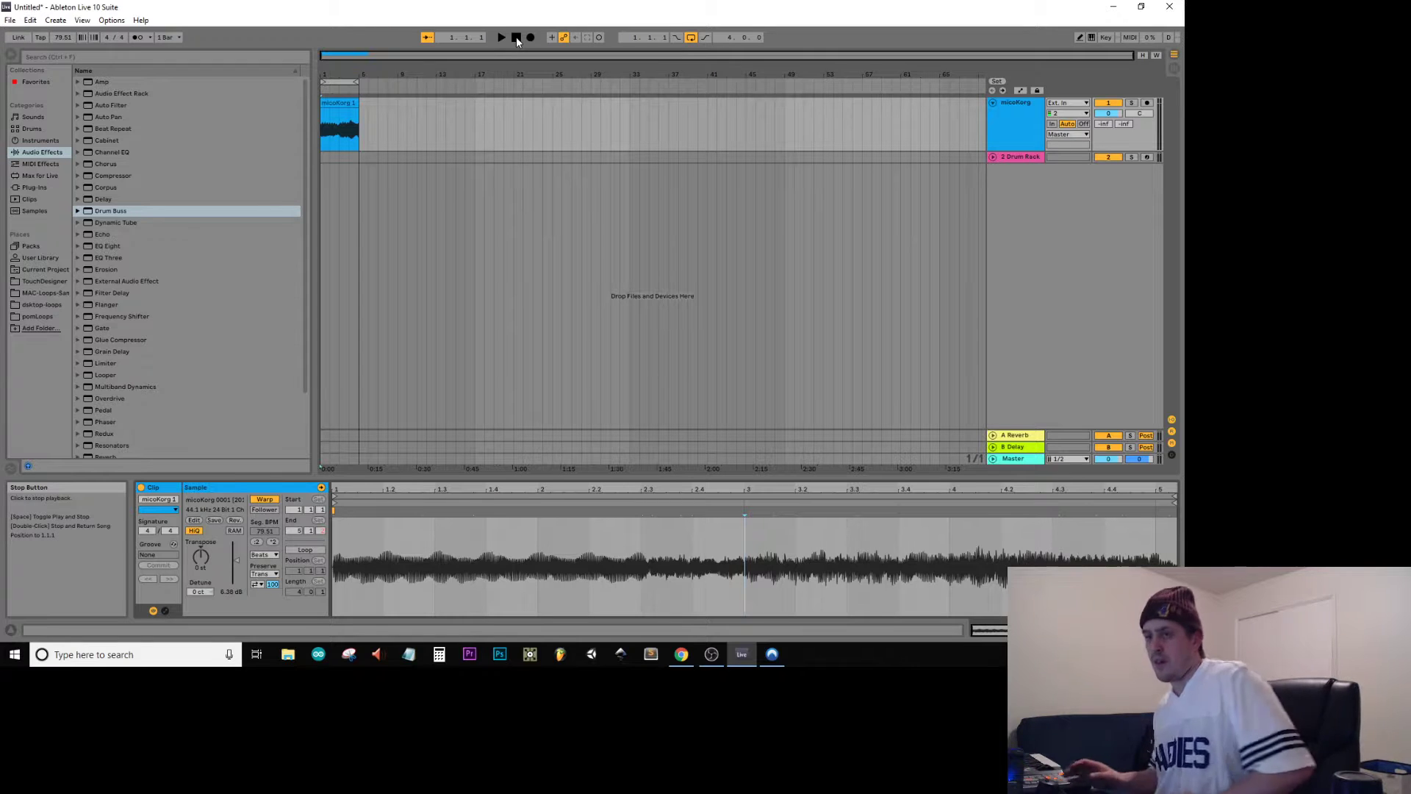
# Add an audio track named drumBeat with input 1/2 and Auto monitoring, and arm it for recording
pyautogui.hotkey('ctrl', 't')
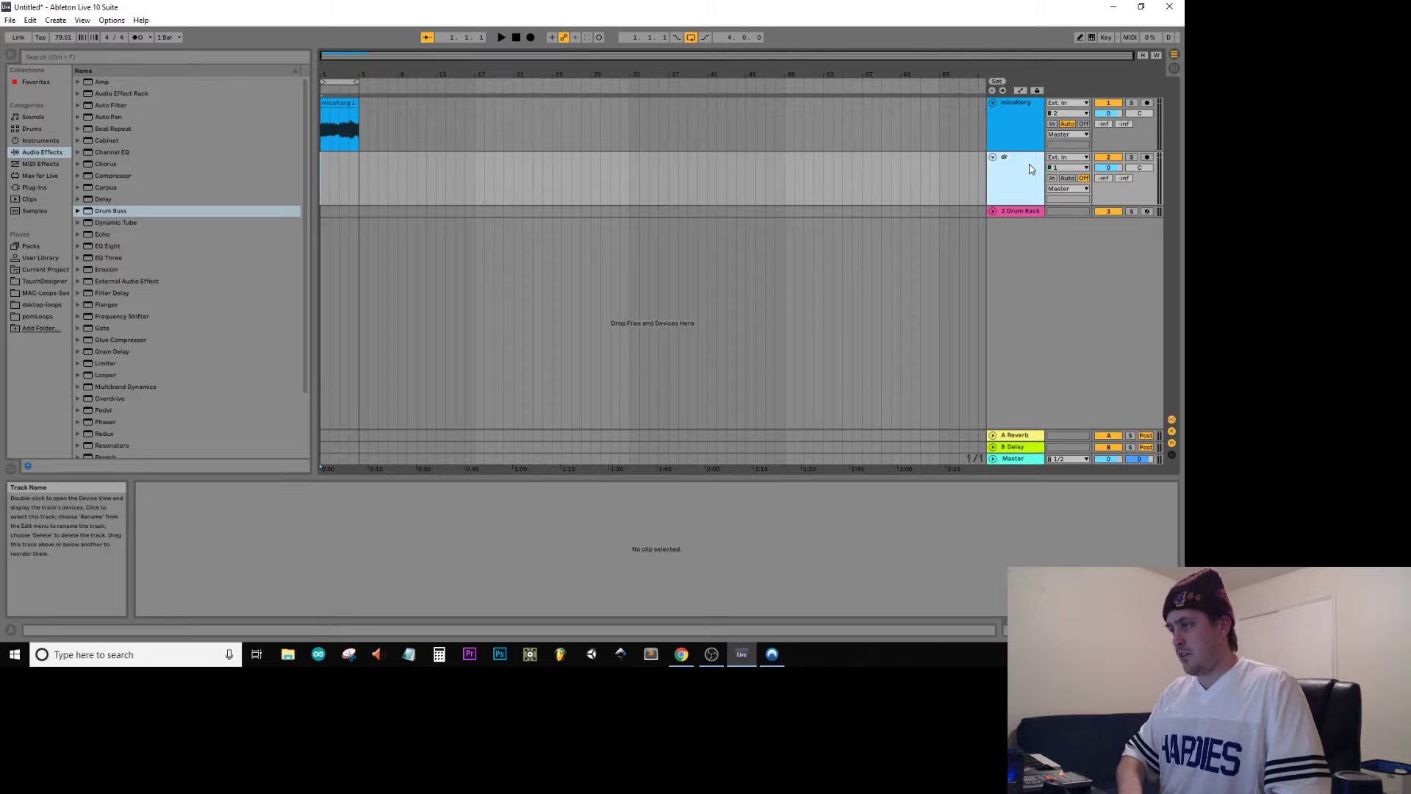
pyautogui.write('Beat')
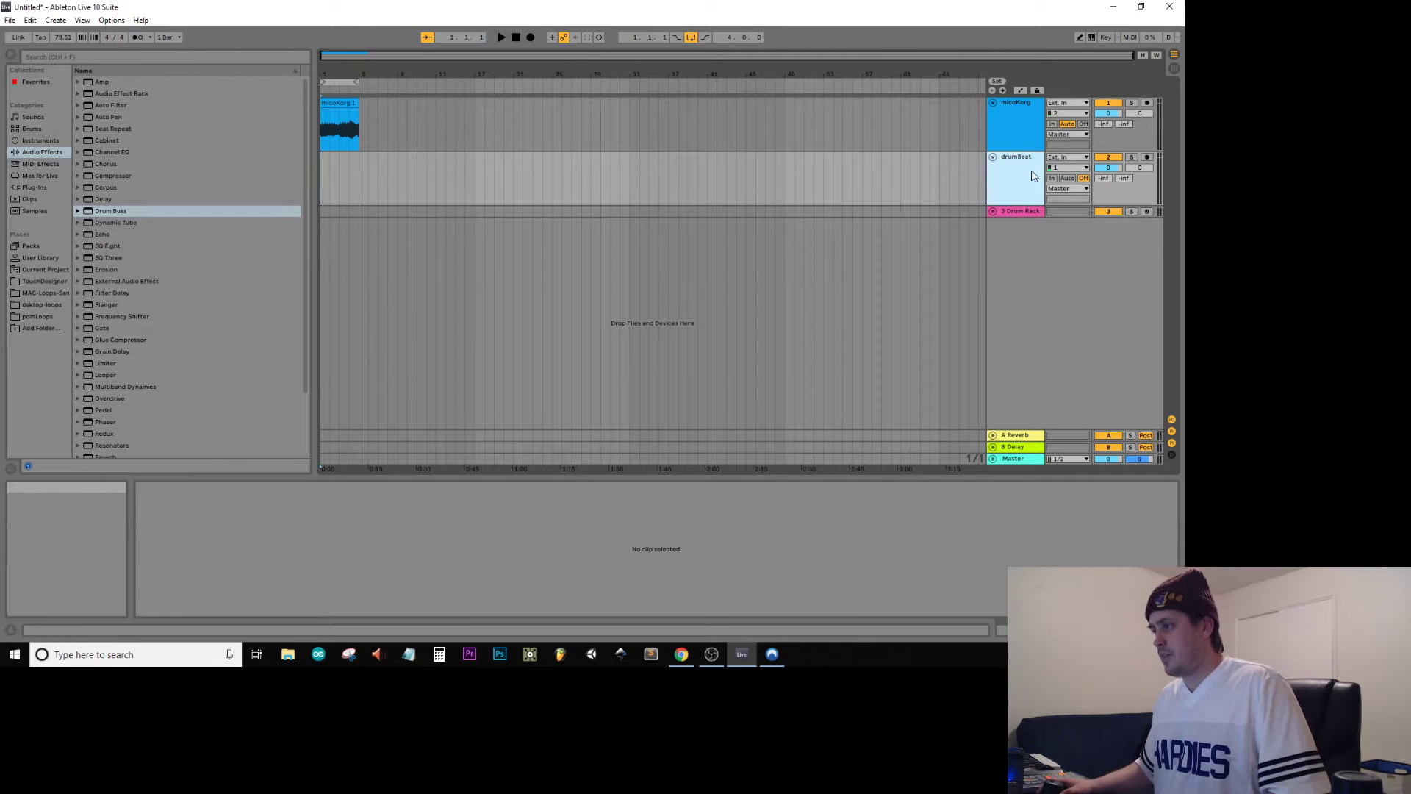
pyautogui.click(1057, 169)
pyautogui.click(1058, 178)
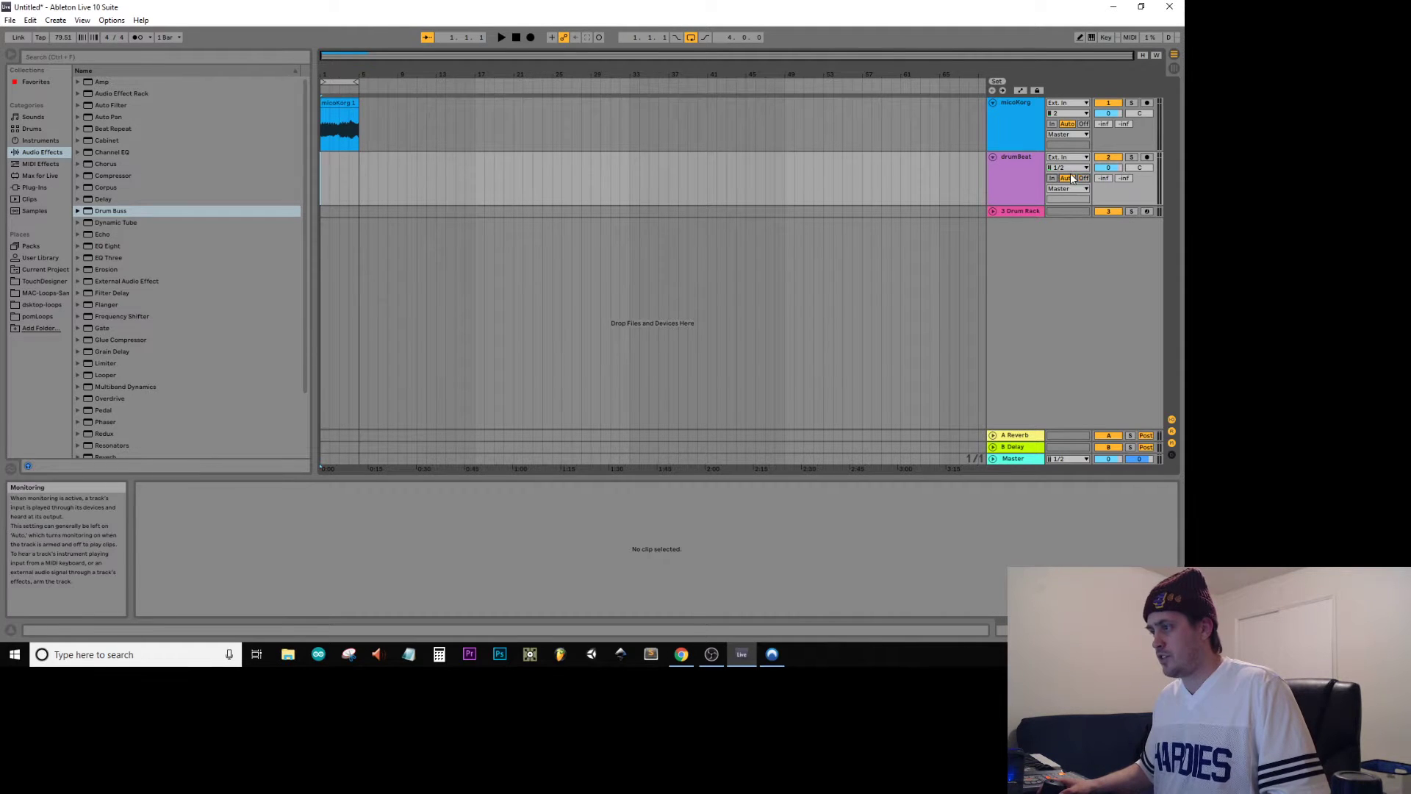
pyautogui.click(1147, 156)
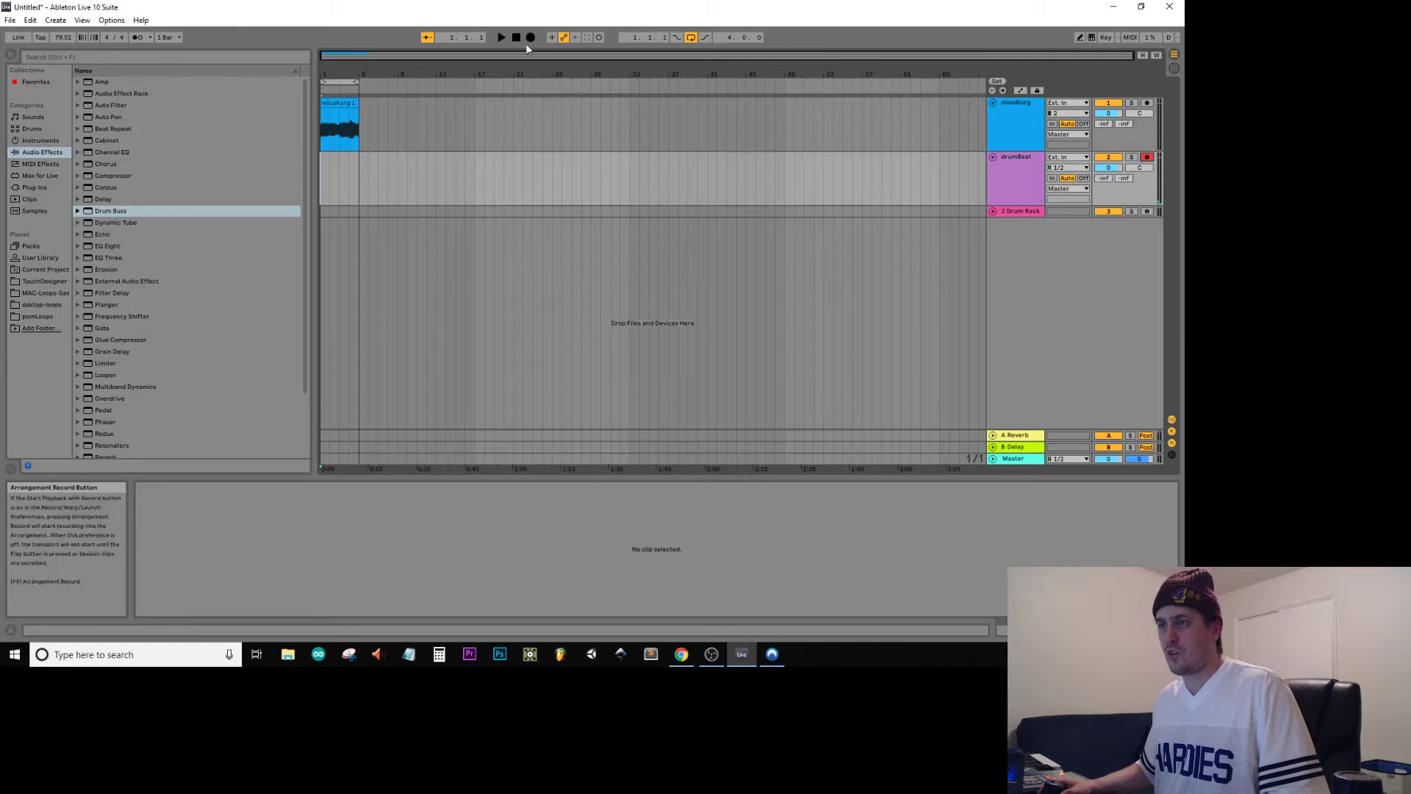
# Turn on the metronome and extend the arrangement loop to eight bars
pyautogui.click(140, 36)
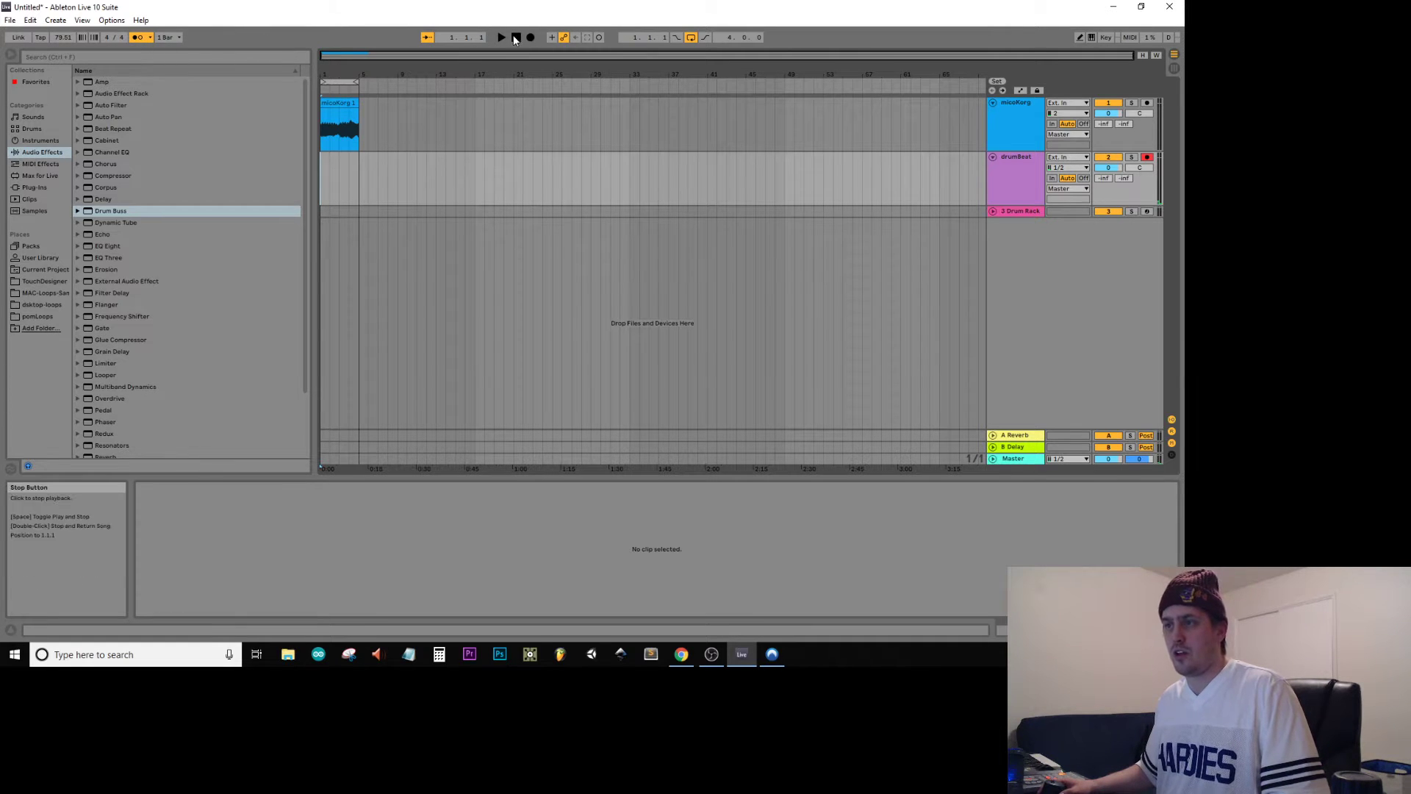
pyautogui.moveTo(359, 82); pyautogui.dragTo(398, 83)
# Enable looping on the Korg clip with a loop length of 4.0.0 and audition it
pyautogui.click(347, 102)
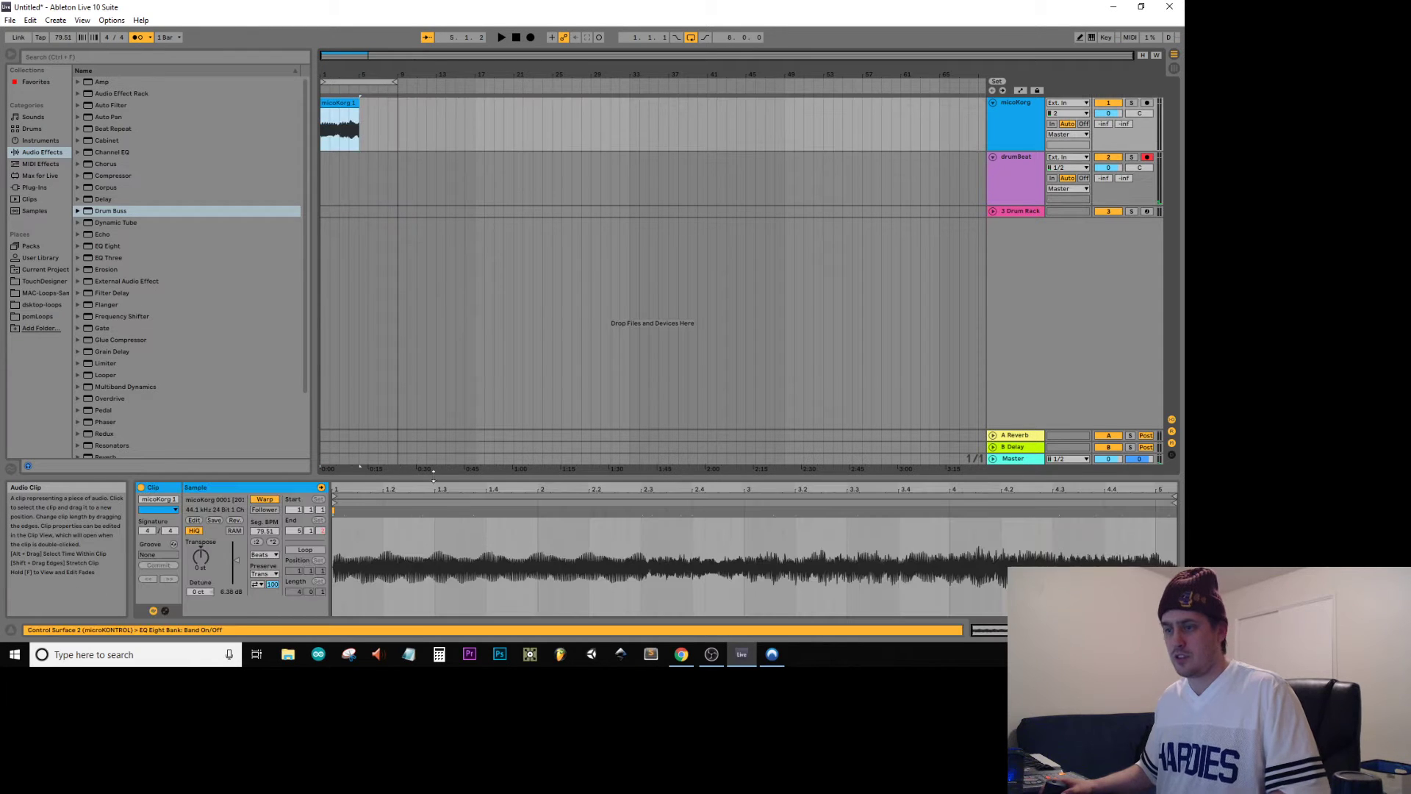
pyautogui.click(307, 550)
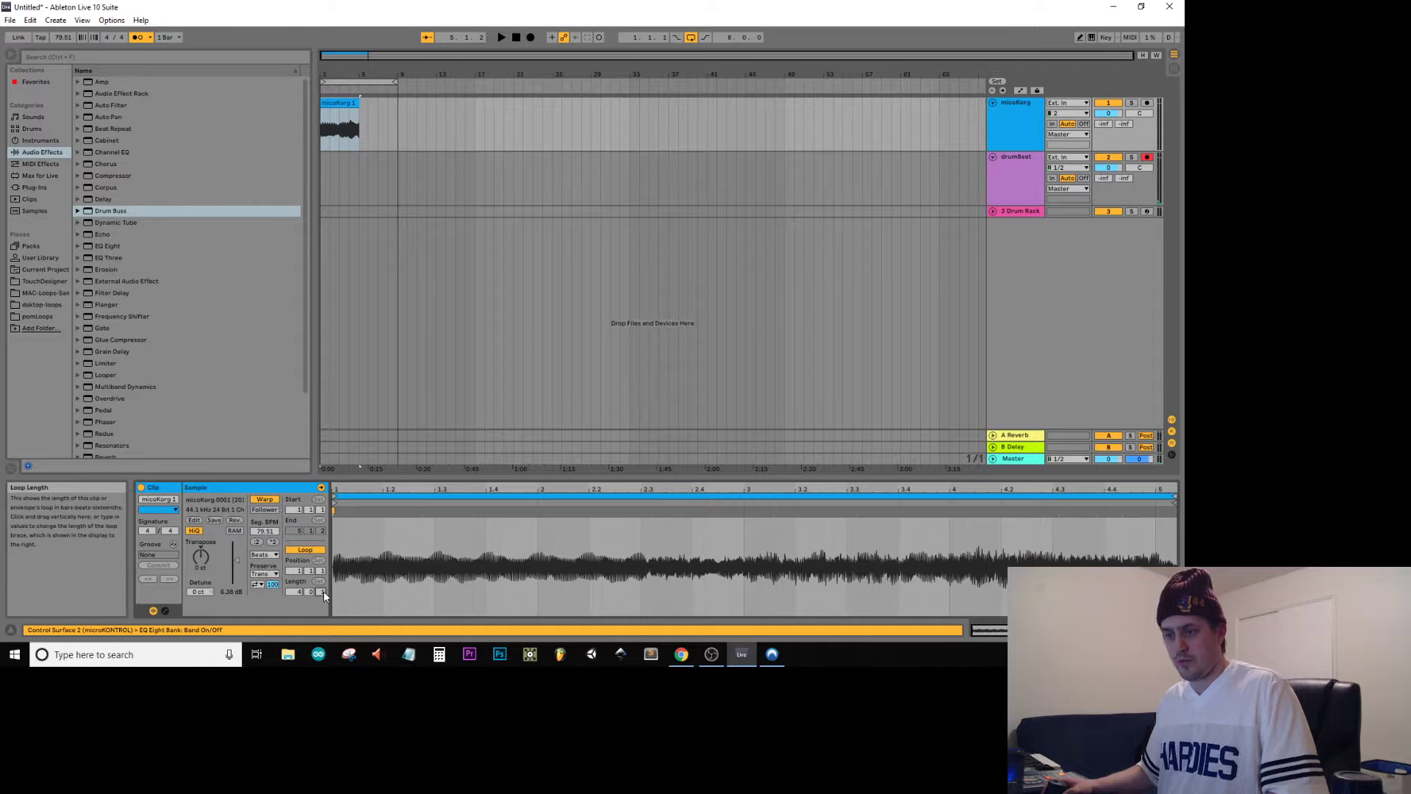
pyautogui.write('0')
pyautogui.press('Return')
pyautogui.press('space')
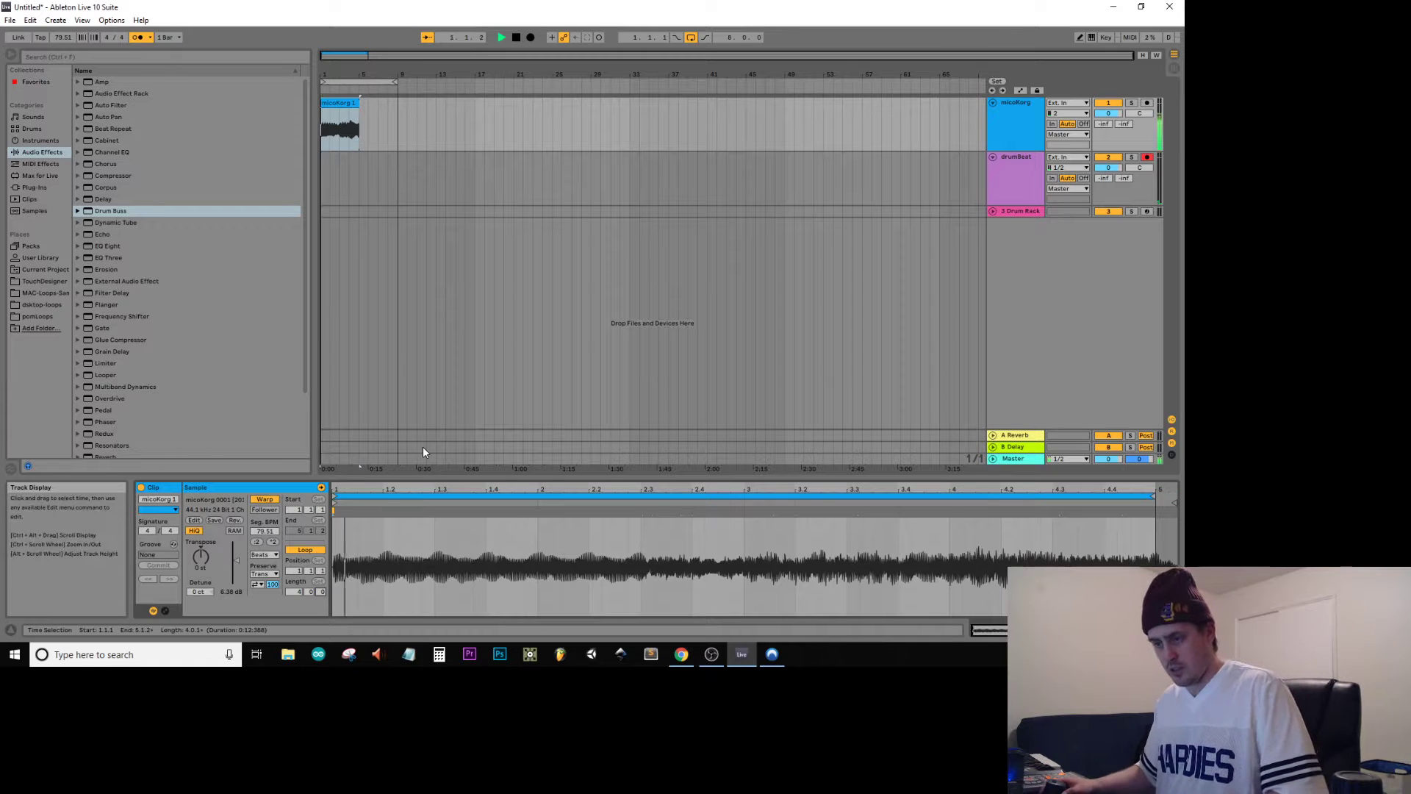
pyautogui.press('space')
# Set the Korg clip's 1.1.1 point at the first transient and its loop length to 4.0.0
pyautogui.moveTo(373, 523); pyautogui.dragTo(373, 588)
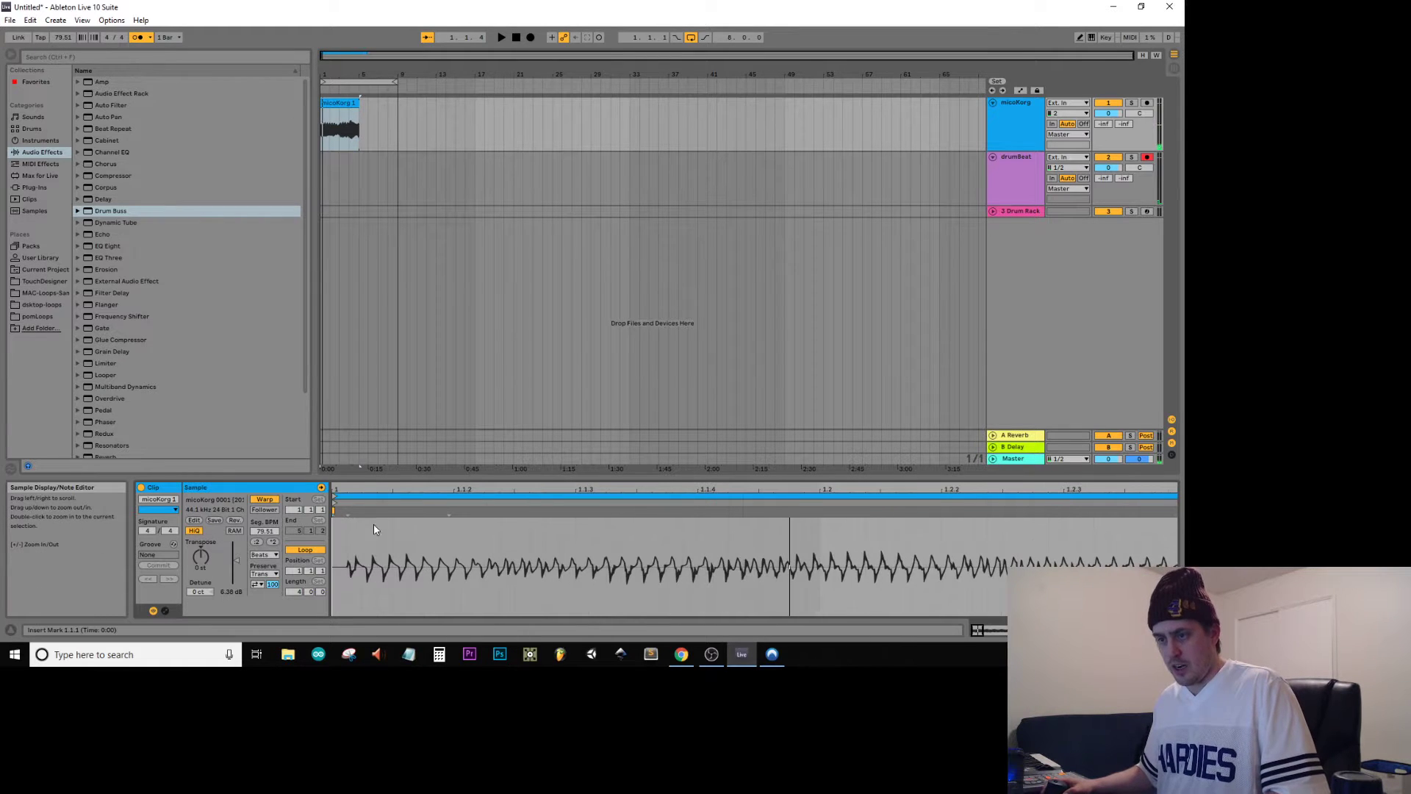
pyautogui.rightClick(344, 509)
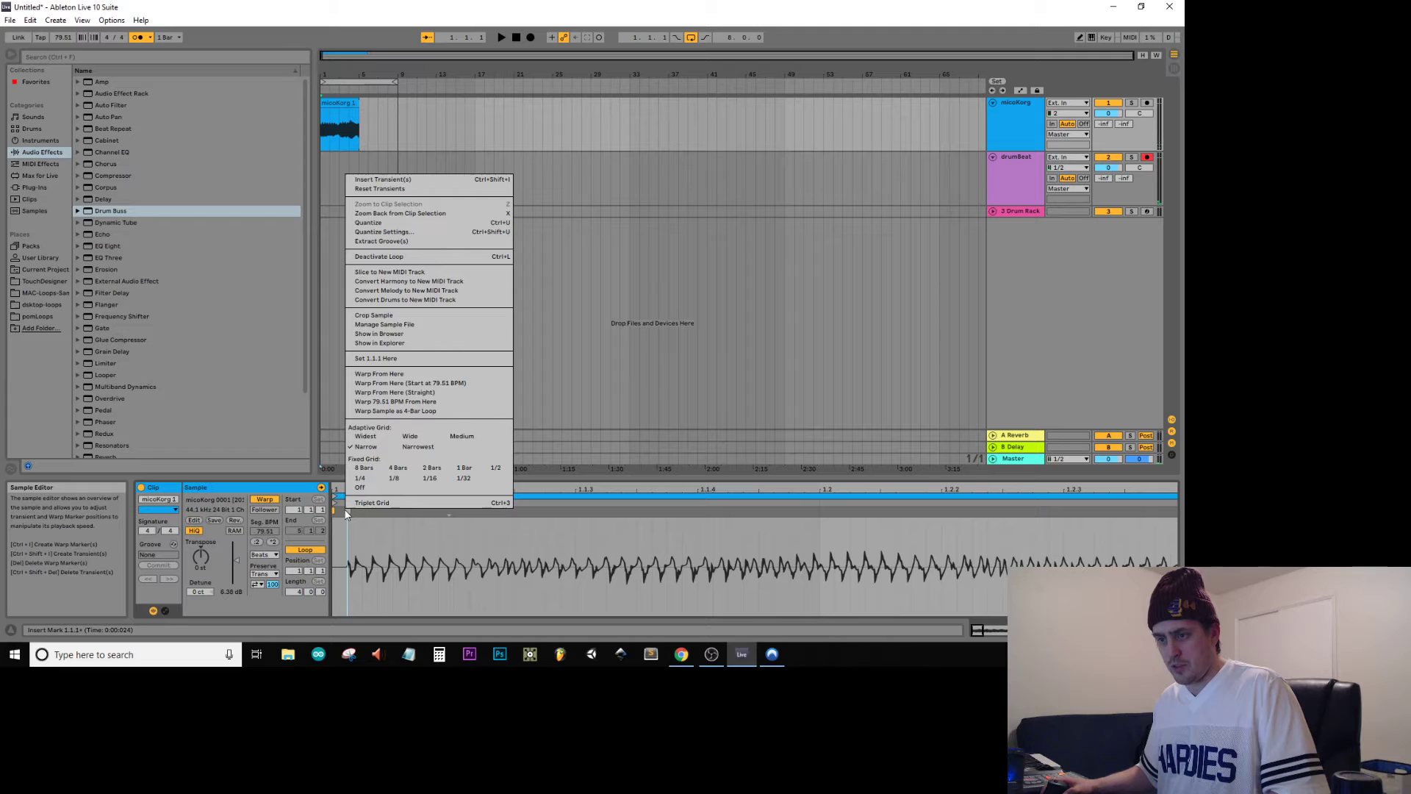
pyautogui.click(373, 359)
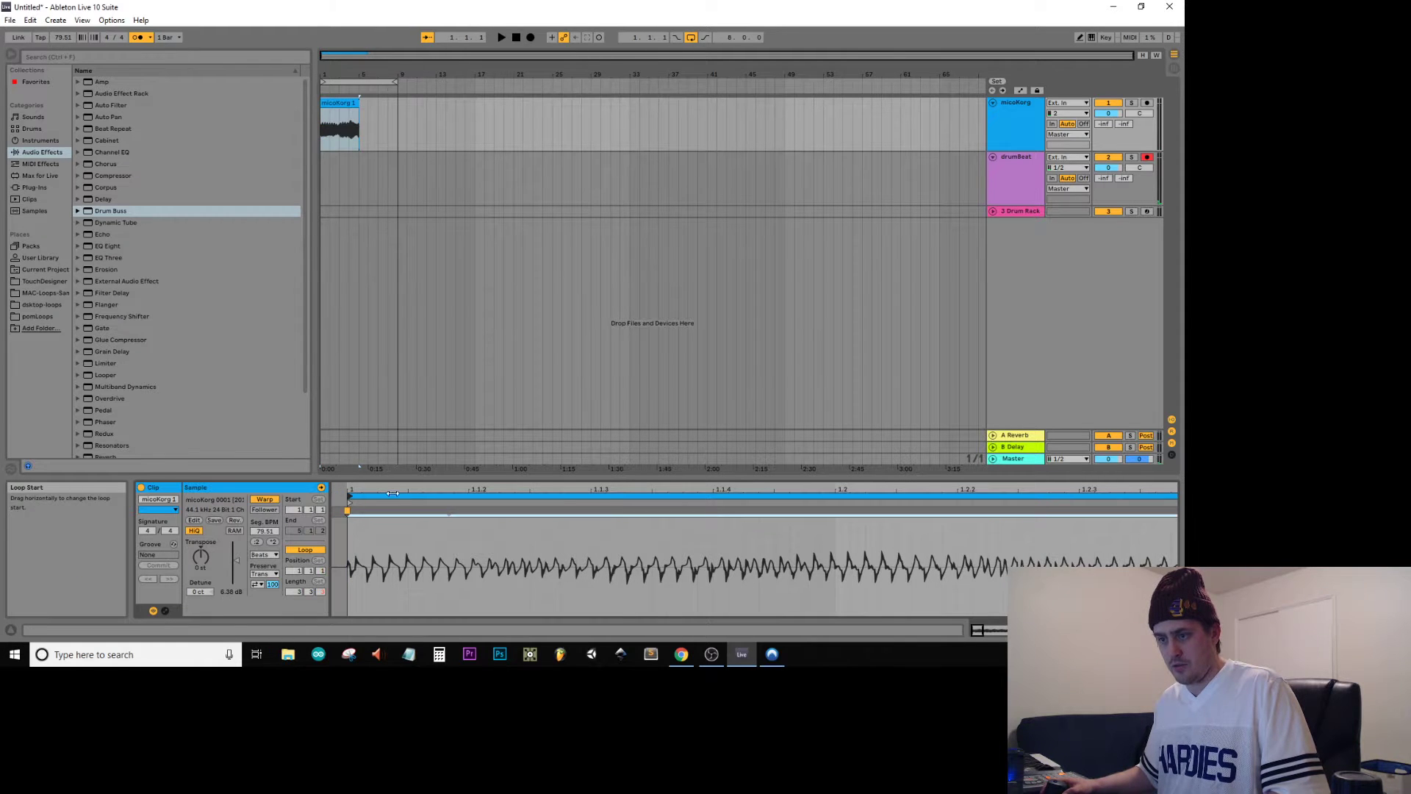
pyautogui.moveTo(385, 523); pyautogui.dragTo(384, 456)
pyautogui.click(295, 593)
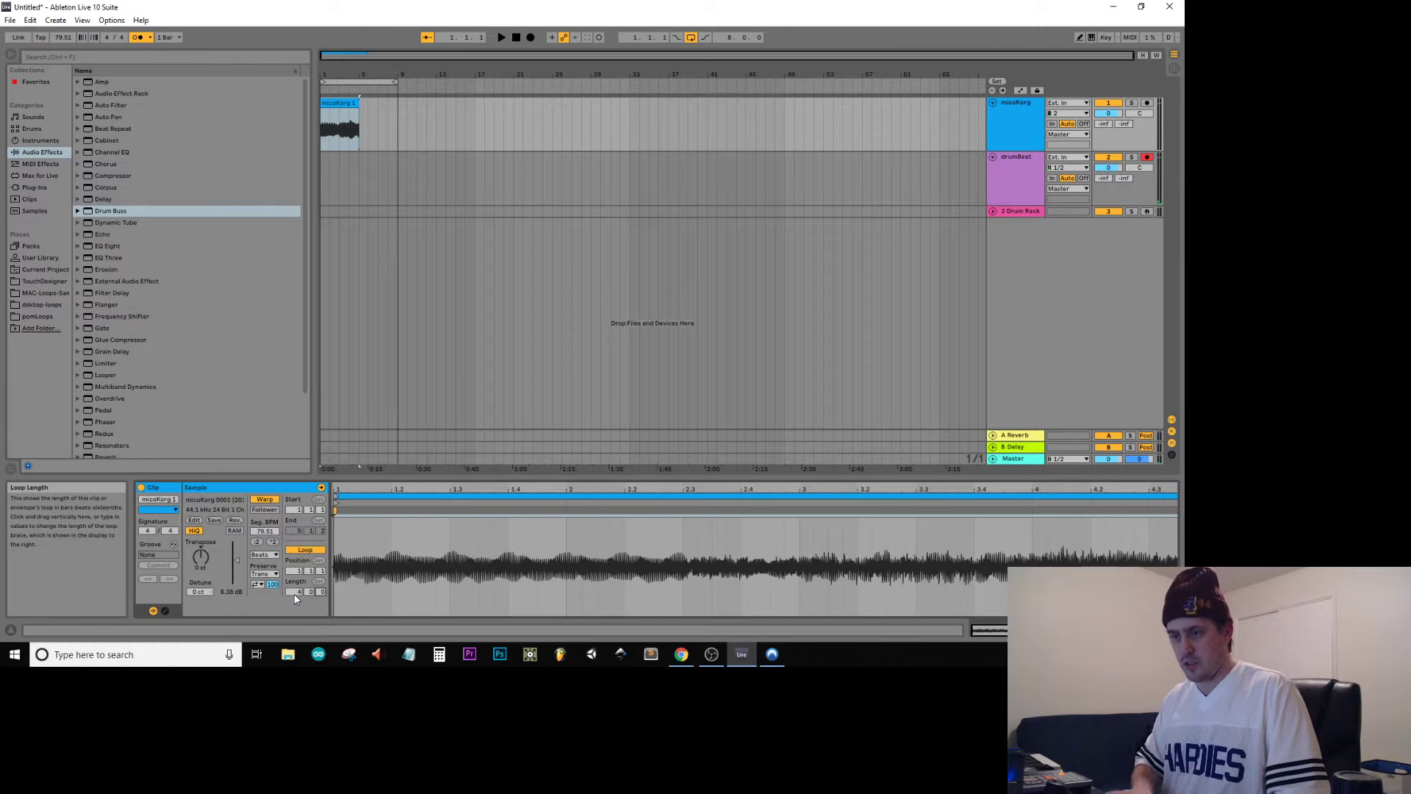
pyautogui.press('Return')
# Extend the Korg clip to eight bars during playback and select the drumBeat track
pyautogui.press('space')
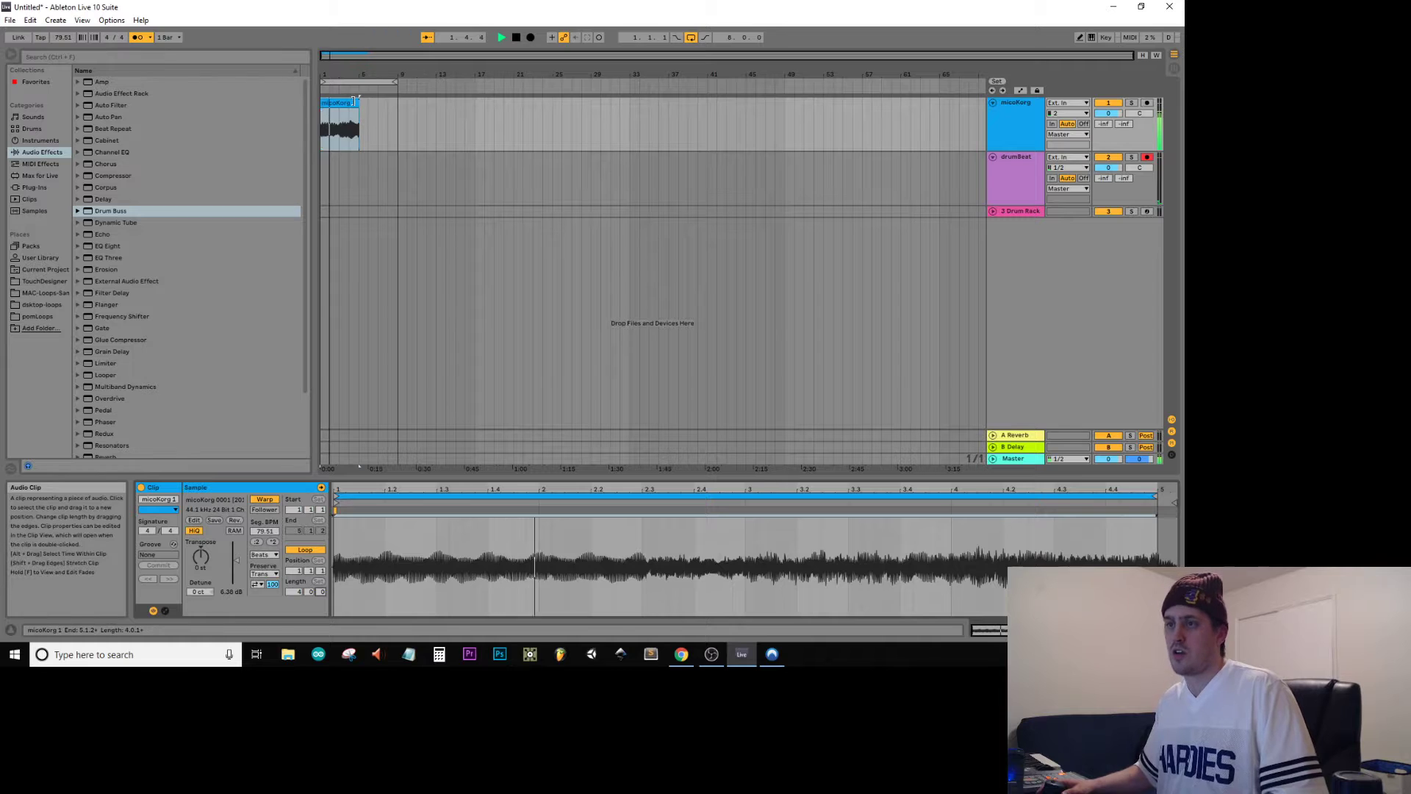
pyautogui.moveTo(354, 102); pyautogui.dragTo(393, 101)
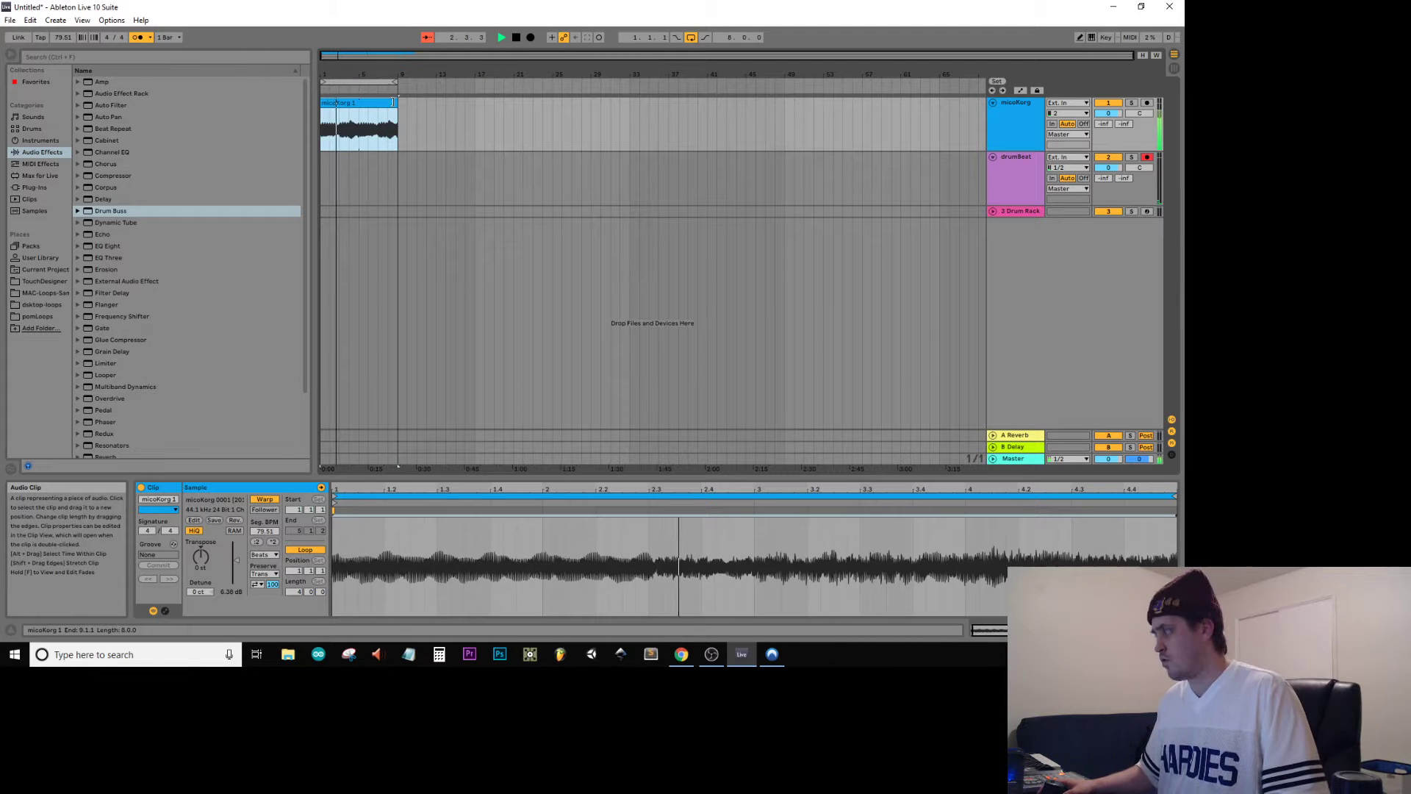
pyautogui.click(1024, 175)
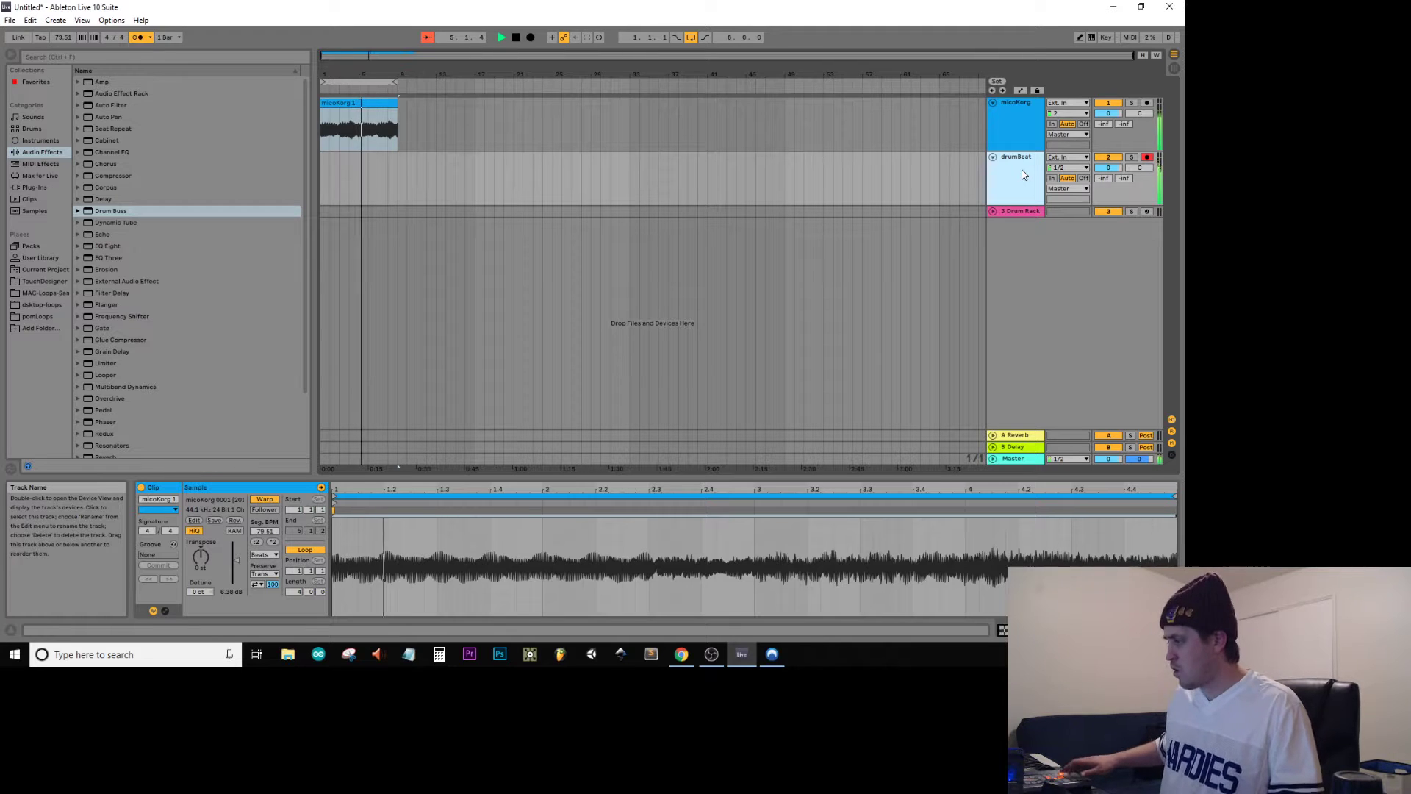
# Record about four bars of drums onto the drumBeat track from 1.1.1 over the Korg loop, and stop
pyautogui.press('space')
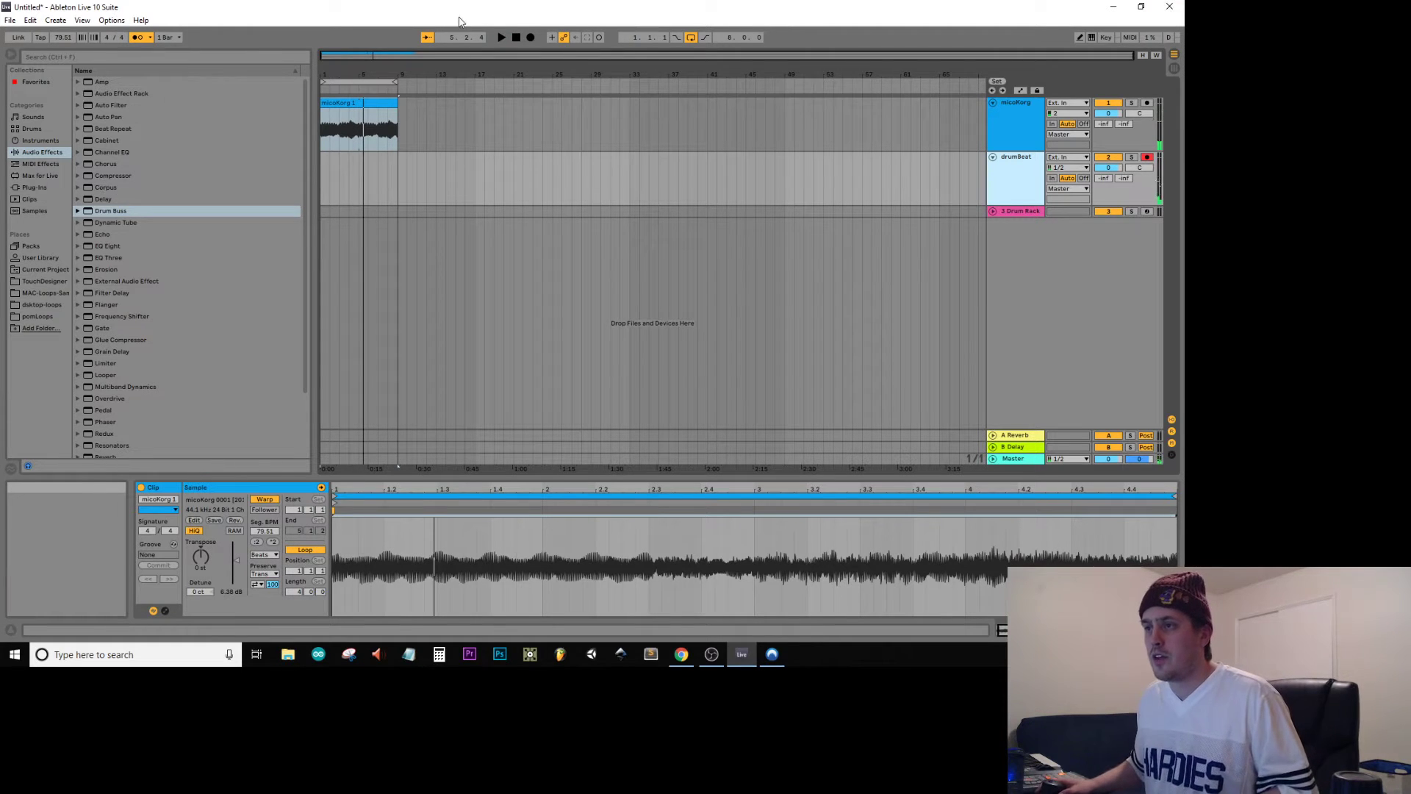
pyautogui.click(517, 37)
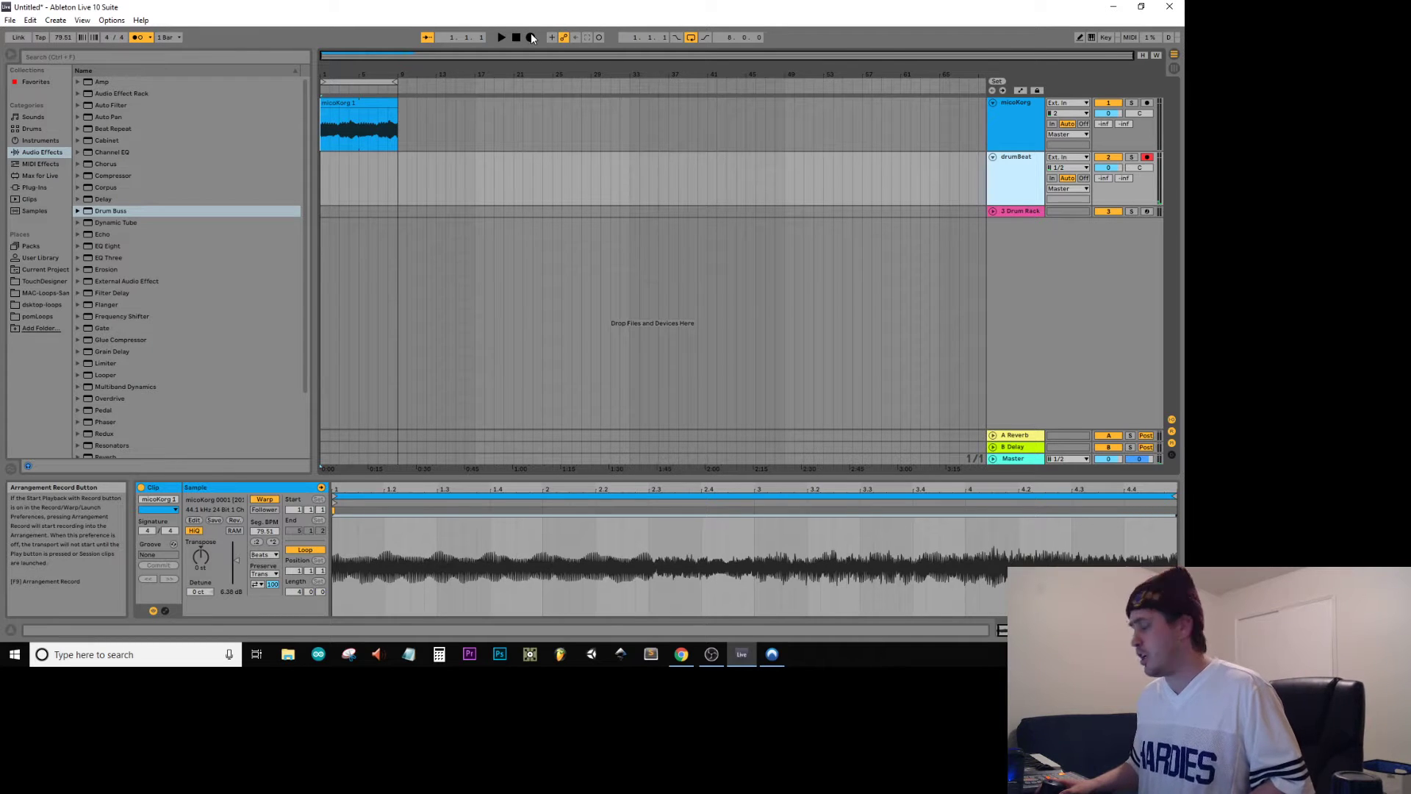
pyautogui.click(530, 34)
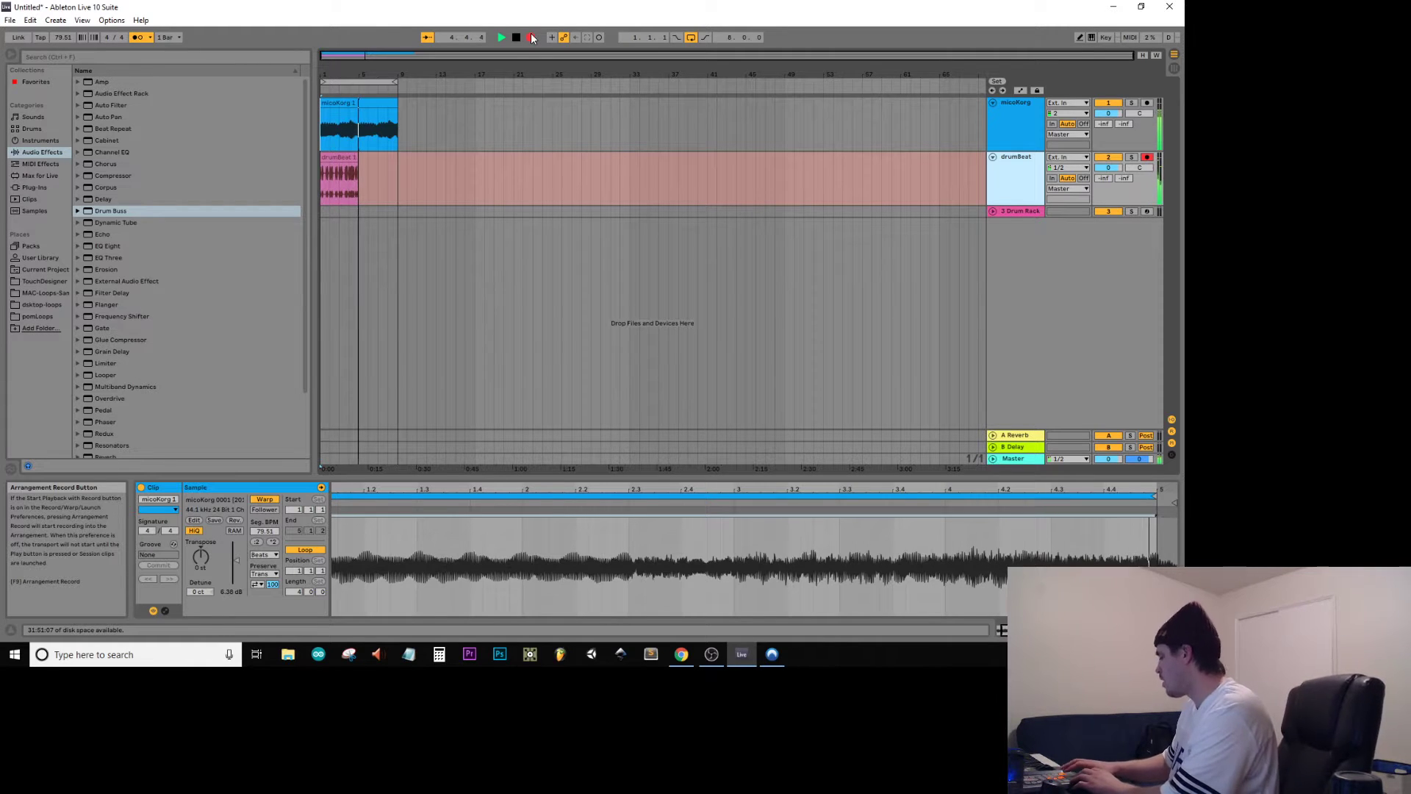
pyautogui.press('space')
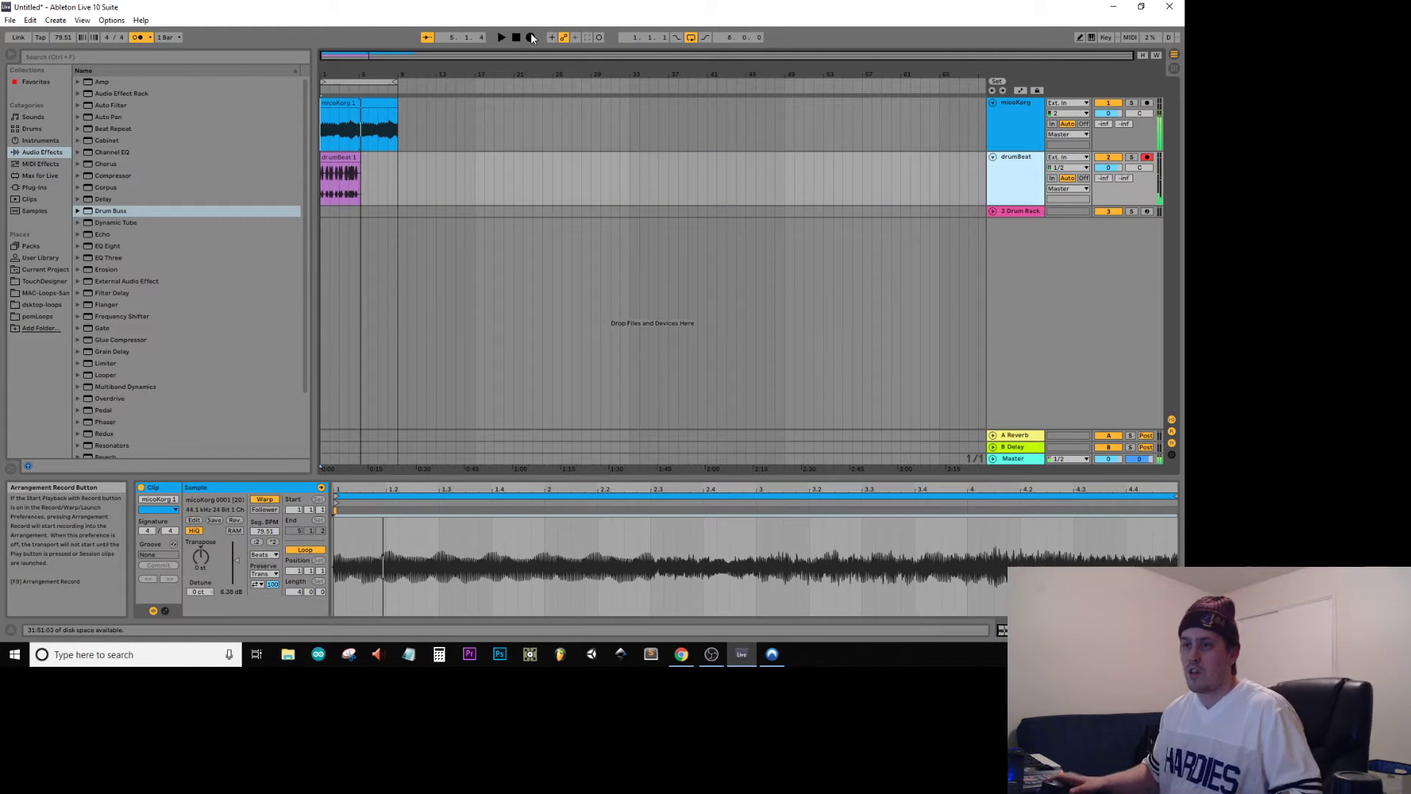
# Enable looping on the recorded drumBeat clip with a loop length of 4.0.0 and play it back
pyautogui.click(341, 163)
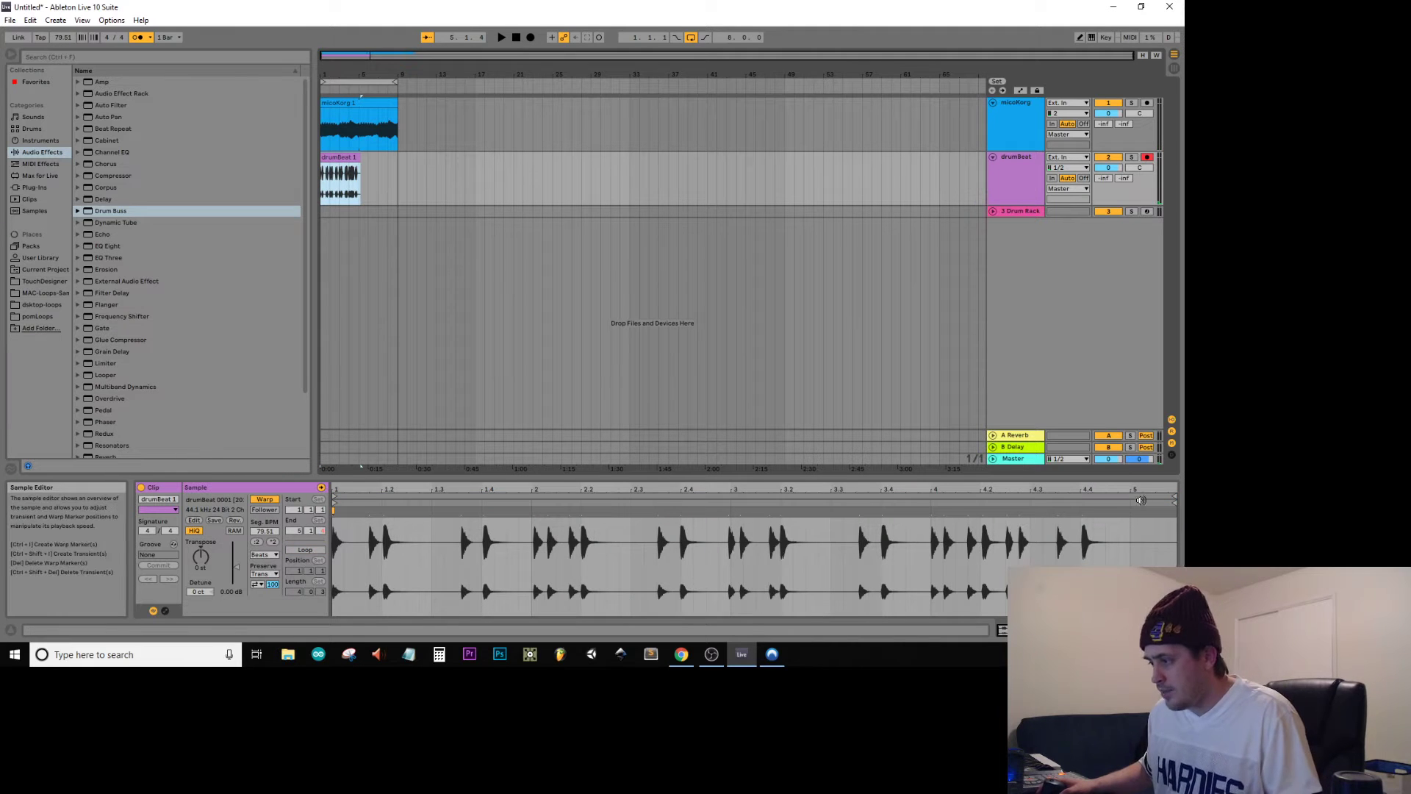
pyautogui.click(312, 555)
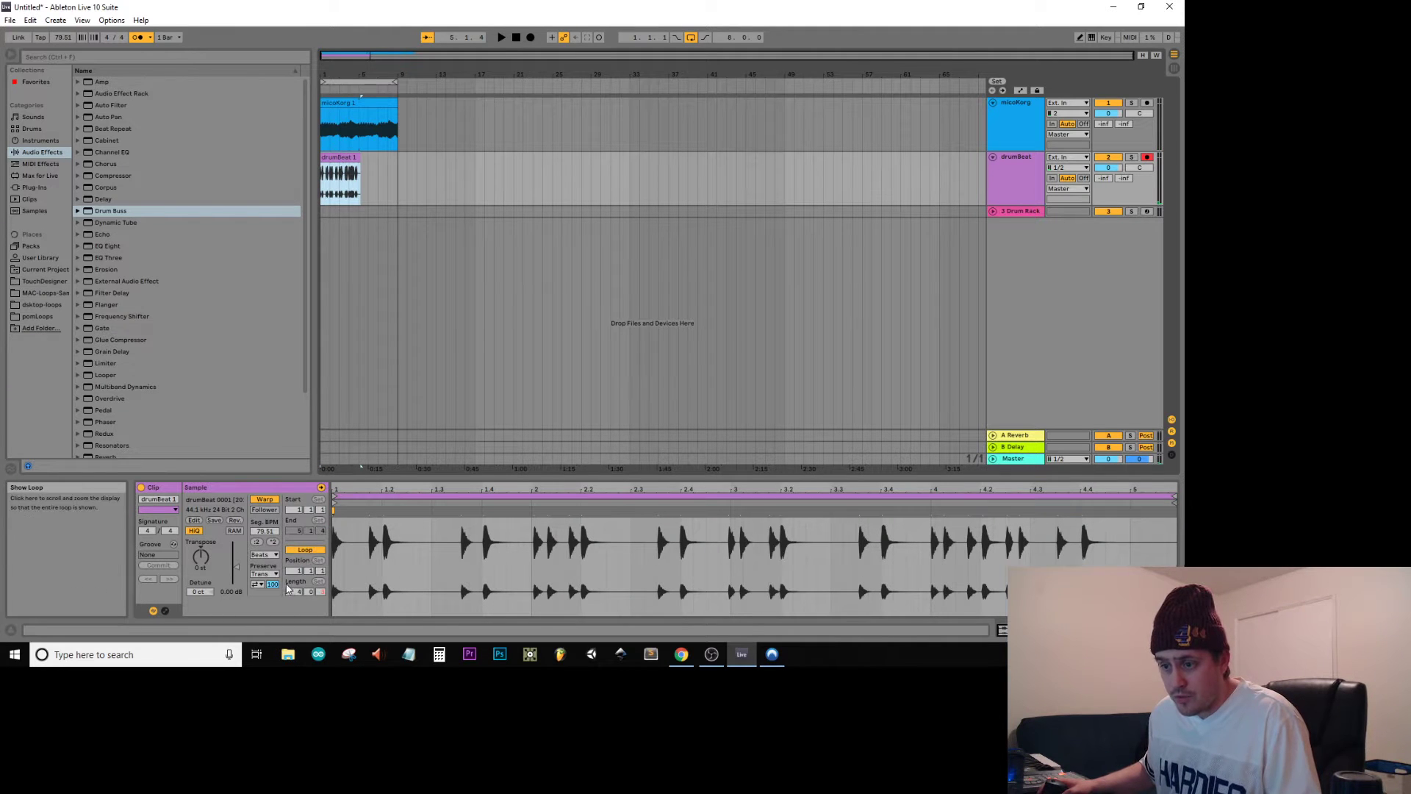
pyautogui.moveTo(318, 594); pyautogui.dragTo(318, 601)
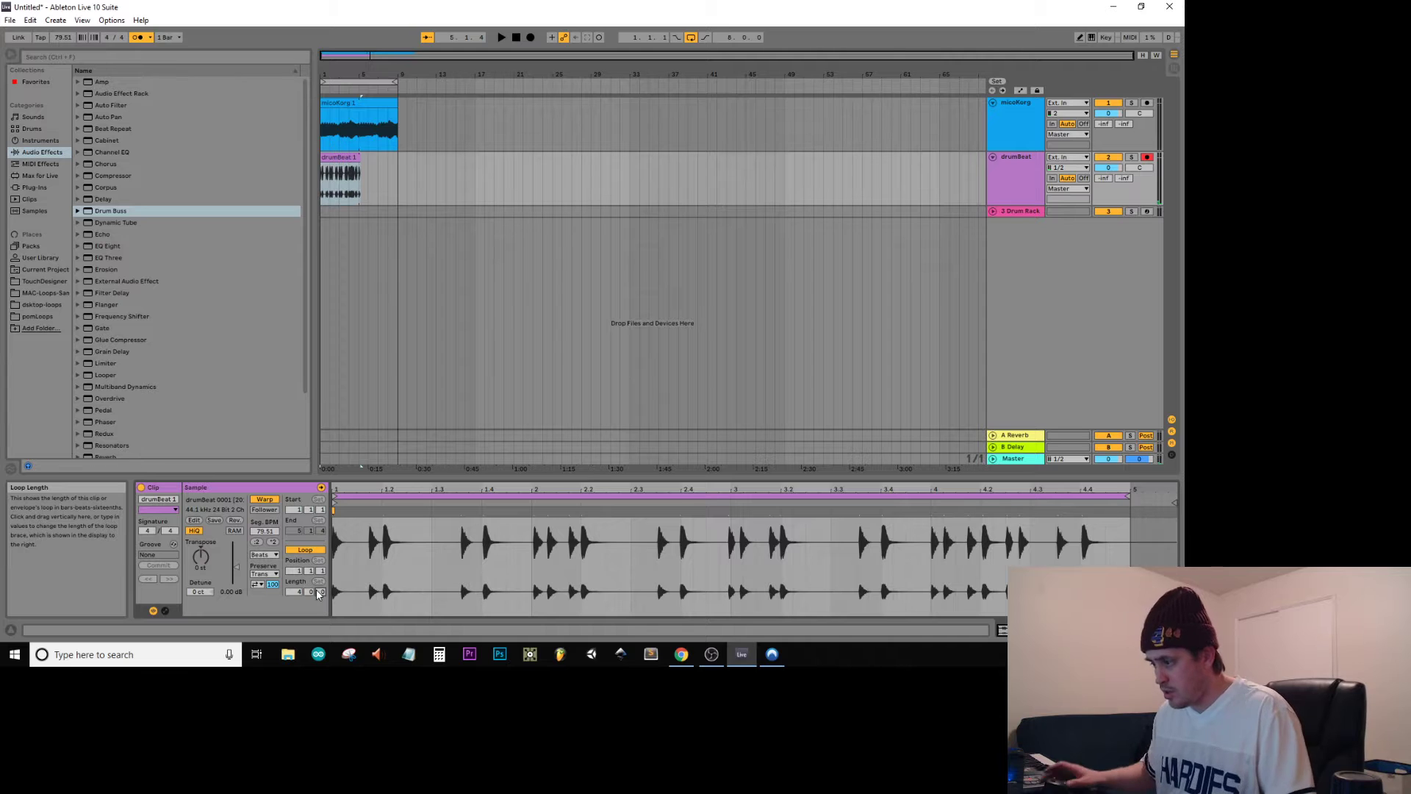
pyautogui.press('space')
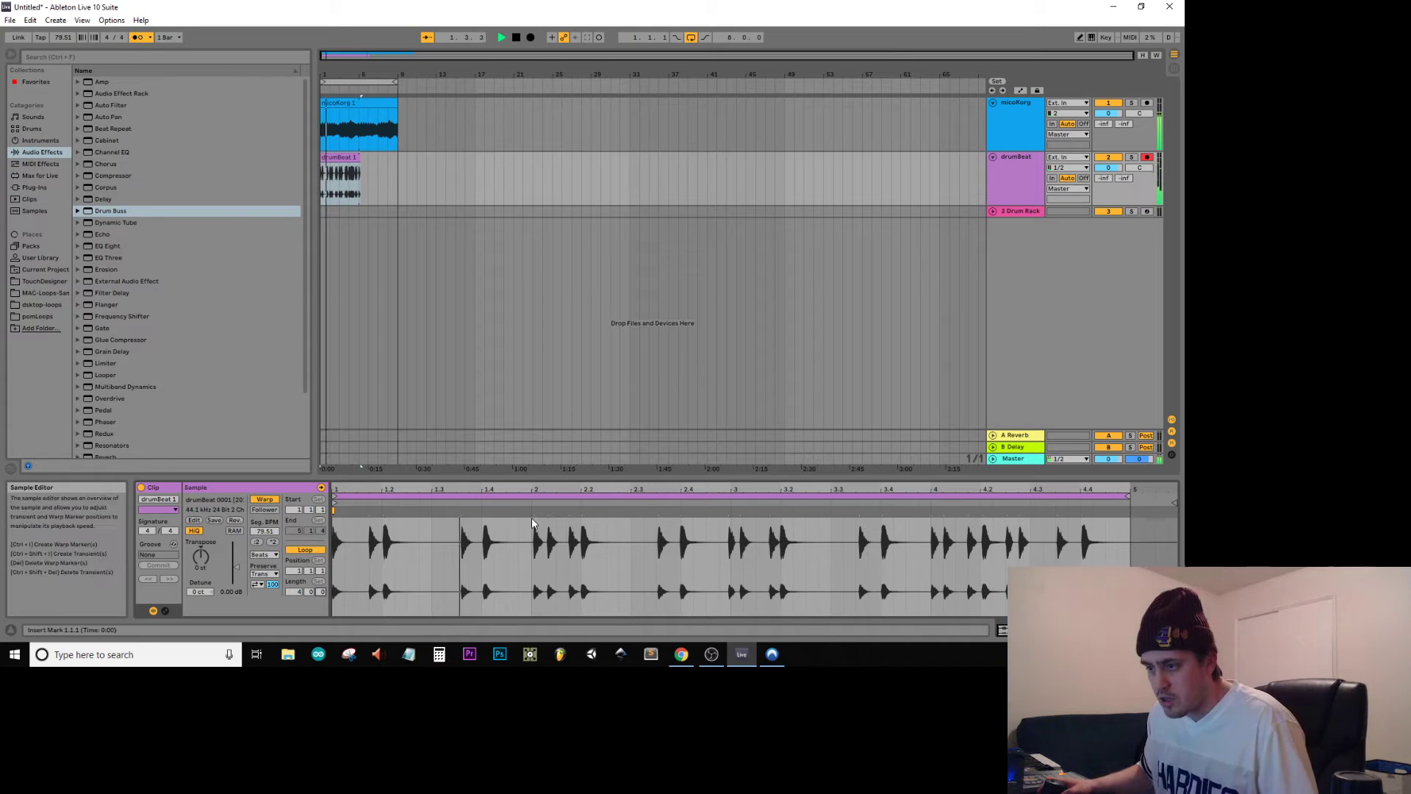
# Try to pull the drumBeat transient near bar 2 earlier with a warp marker, and undo the warp changes
pyautogui.moveTo(533, 511); pyautogui.dragTo(519, 512)
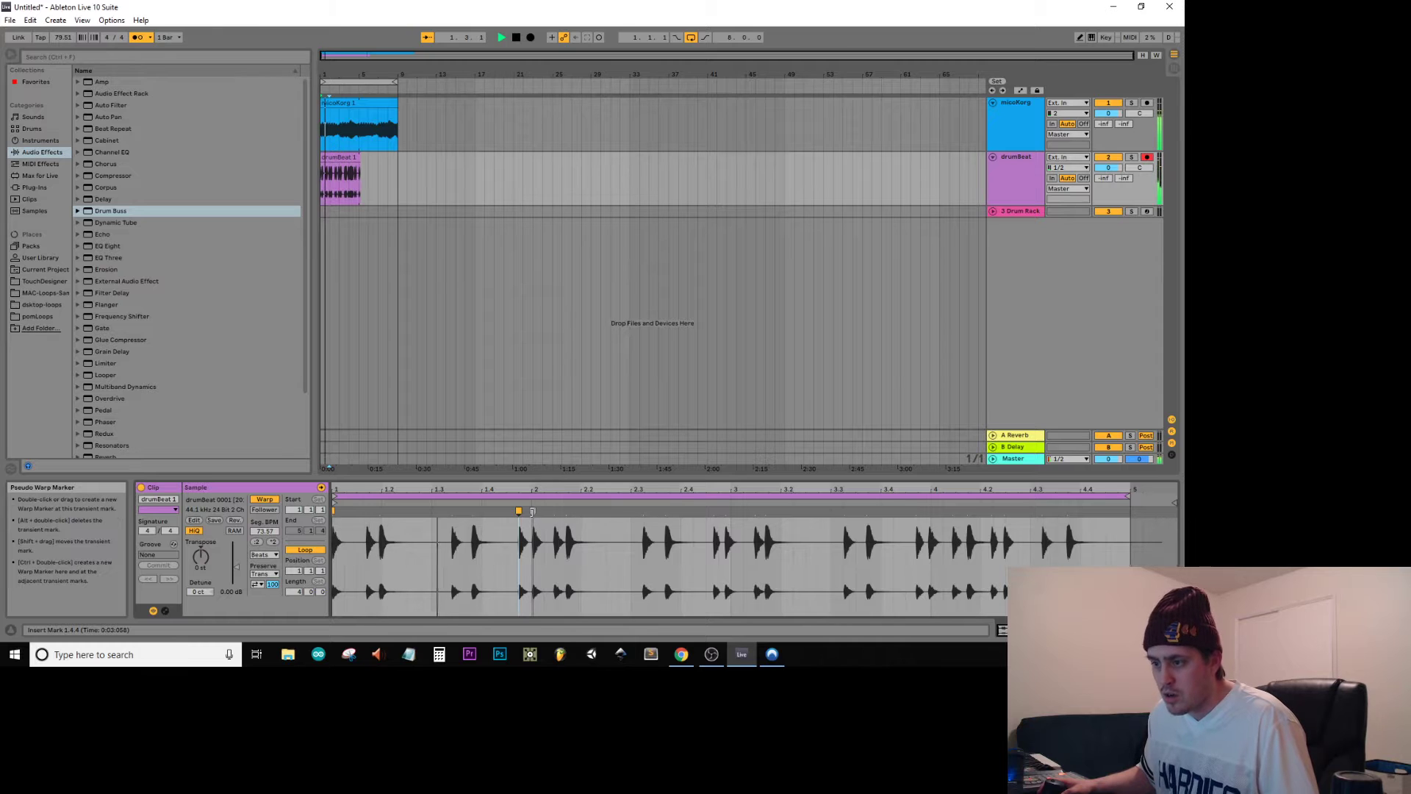
pyautogui.press('space')
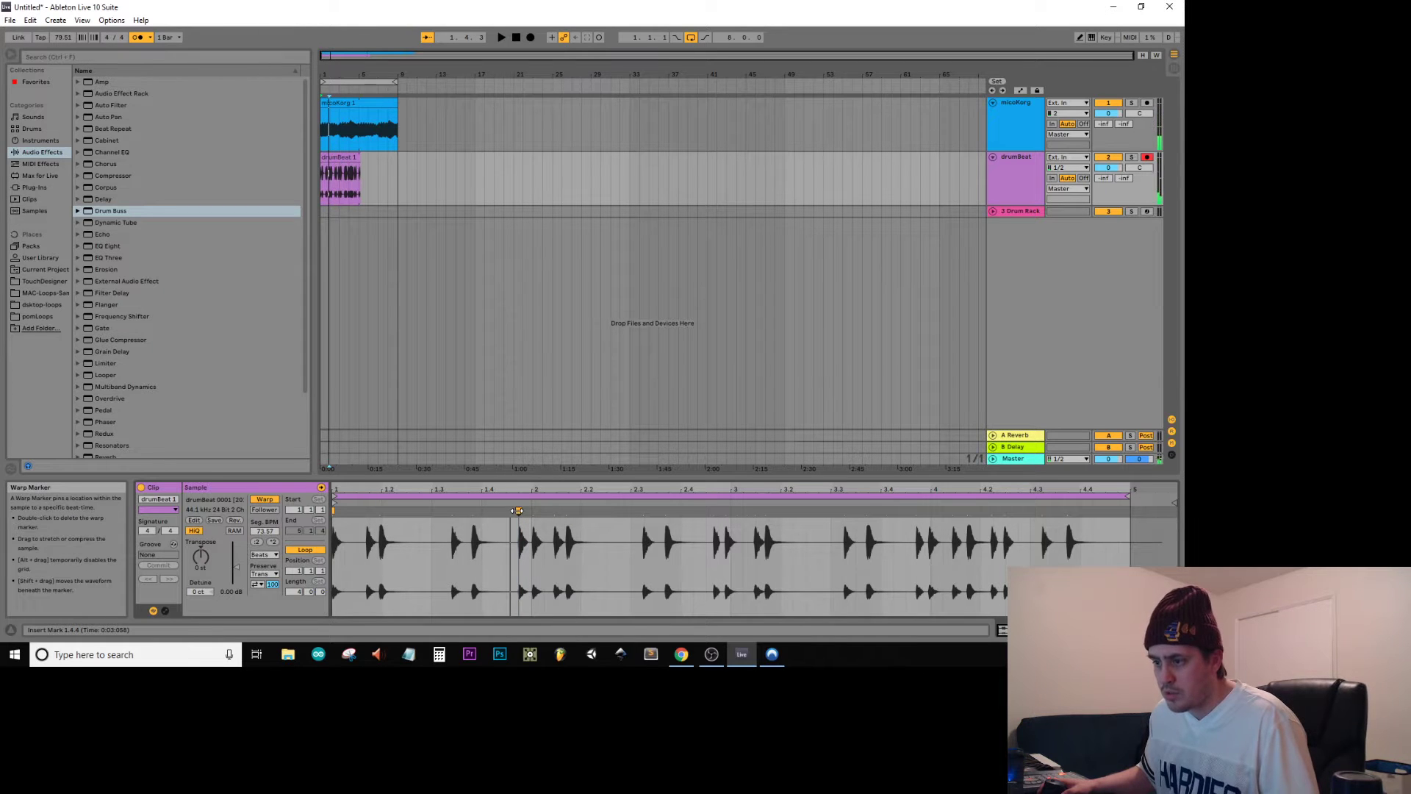
pyautogui.doubleClick(518, 511)
pyautogui.press('space')
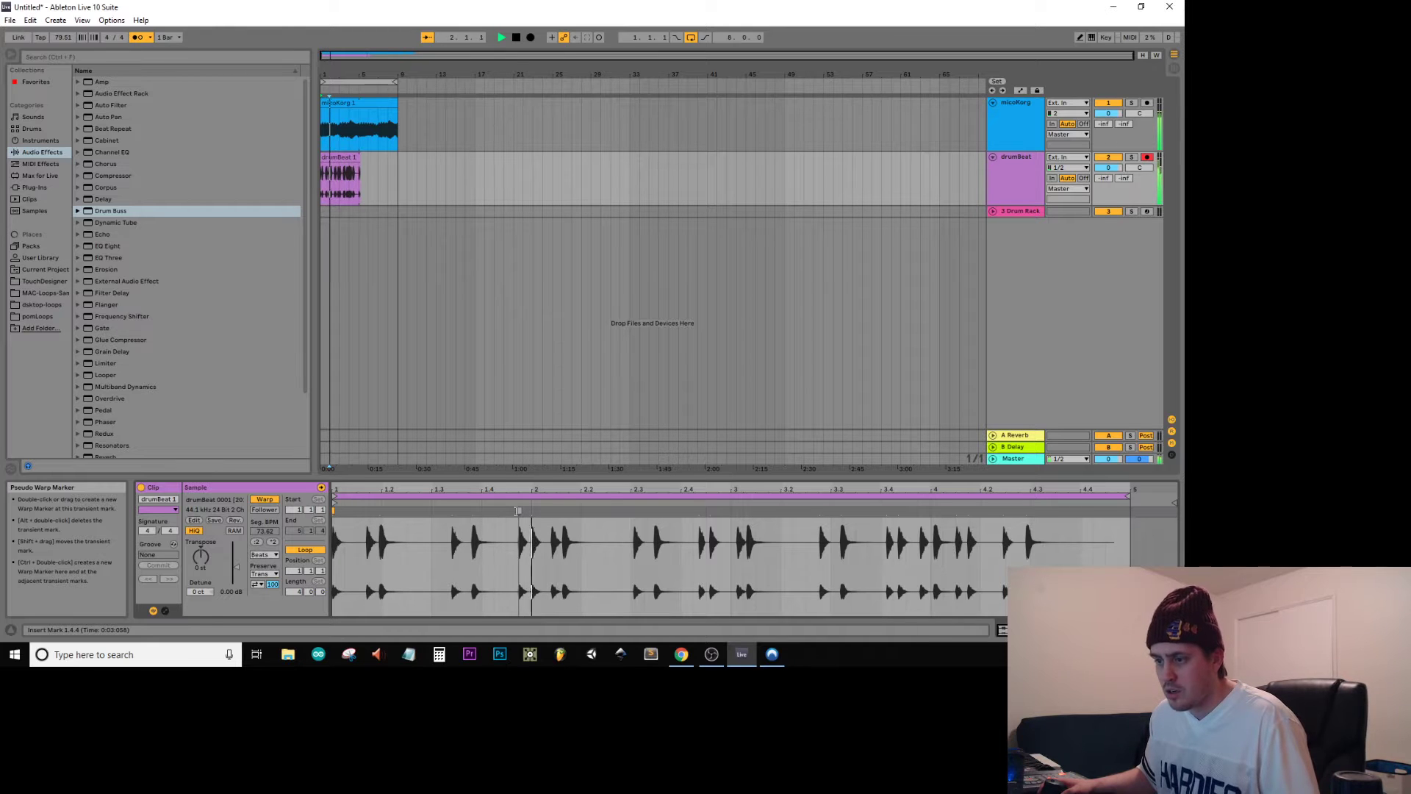
pyautogui.hotkey('ctrl', 'z')
pyautogui.hotkey('ctrl', 'z')
pyautogui.hotkey('ctrl', 'z')
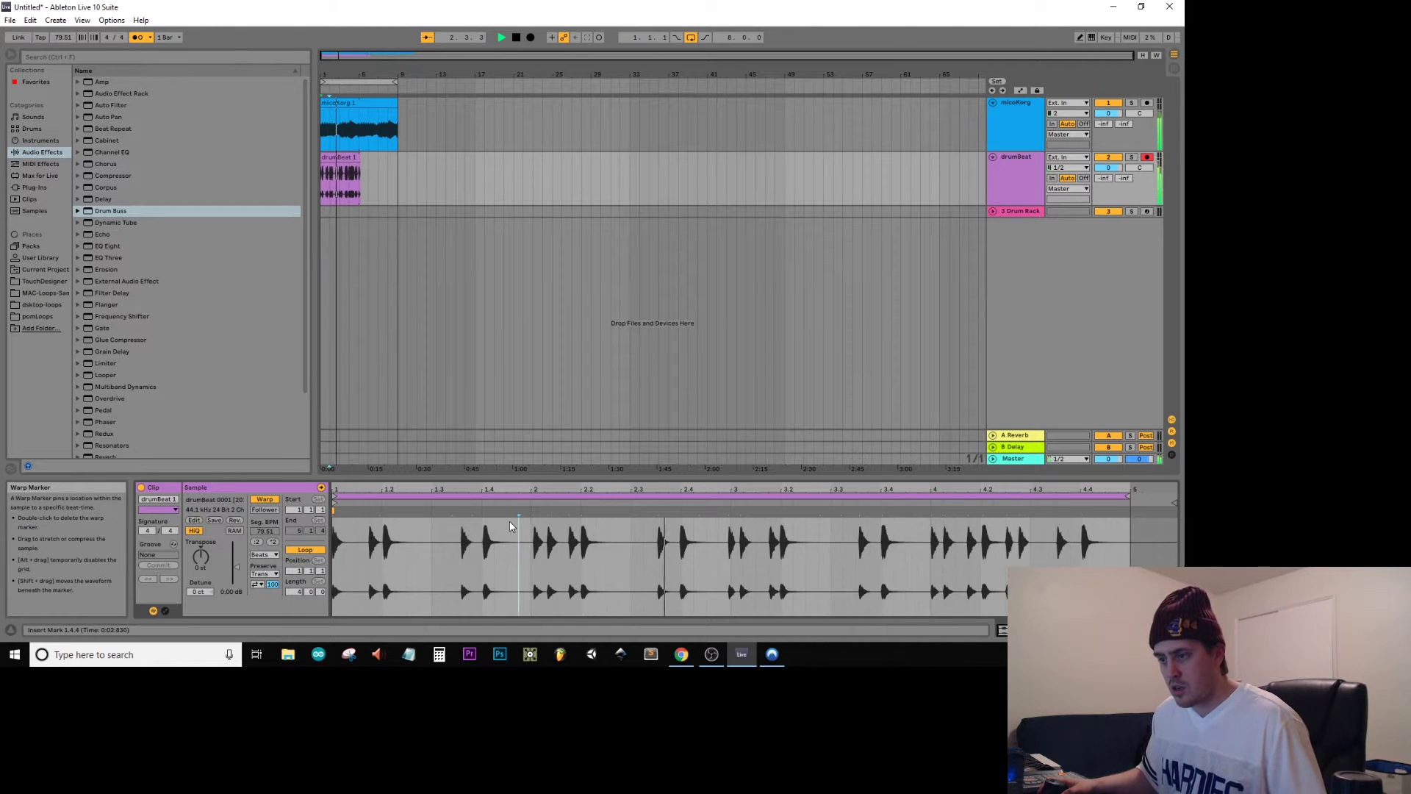
# Warp the drumBeat clip so the transients nearest bars 2 and 3 land on 2.1.1 and 3.1.1
pyautogui.moveTo(534, 513); pyautogui.dragTo(530, 513)
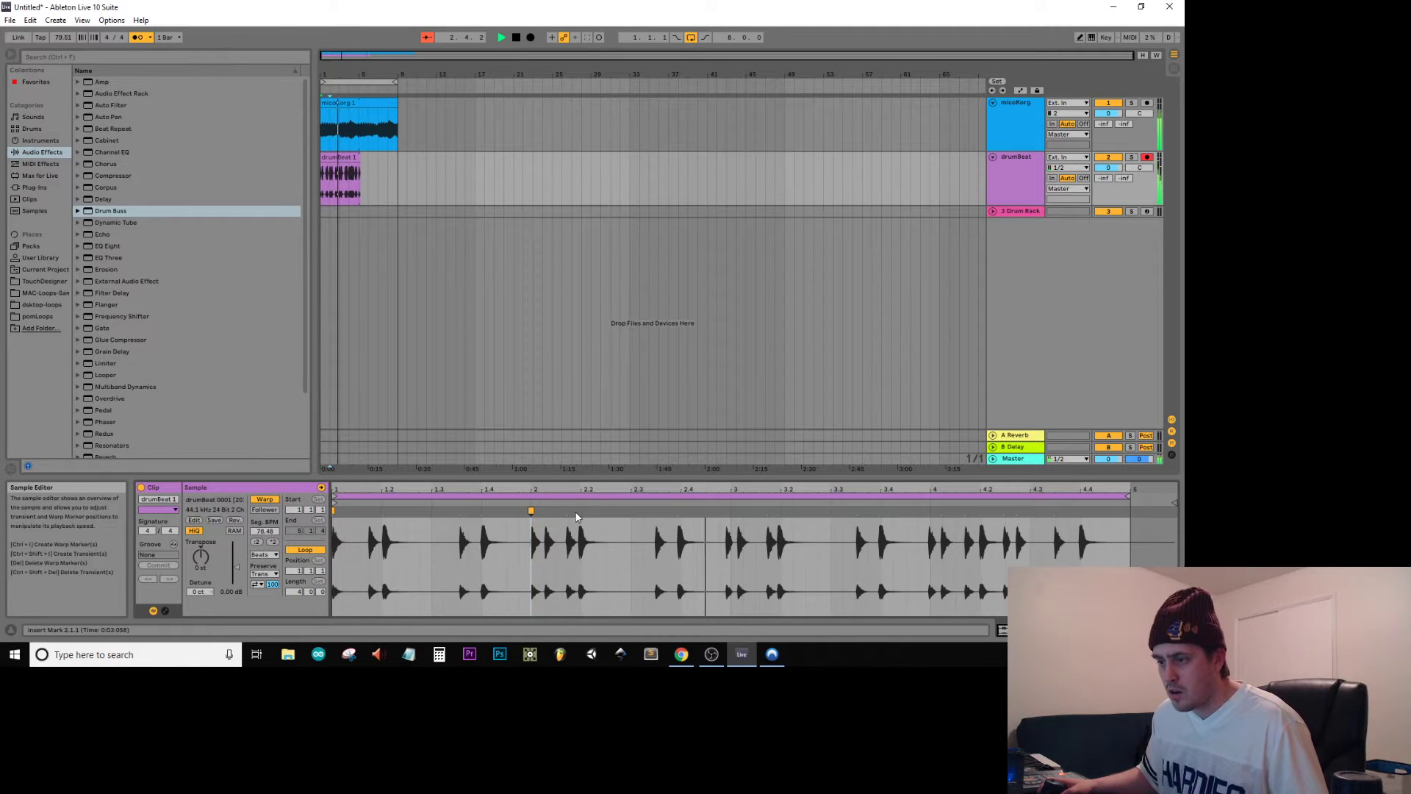
pyautogui.moveTo(579, 511); pyautogui.dragTo(582, 511)
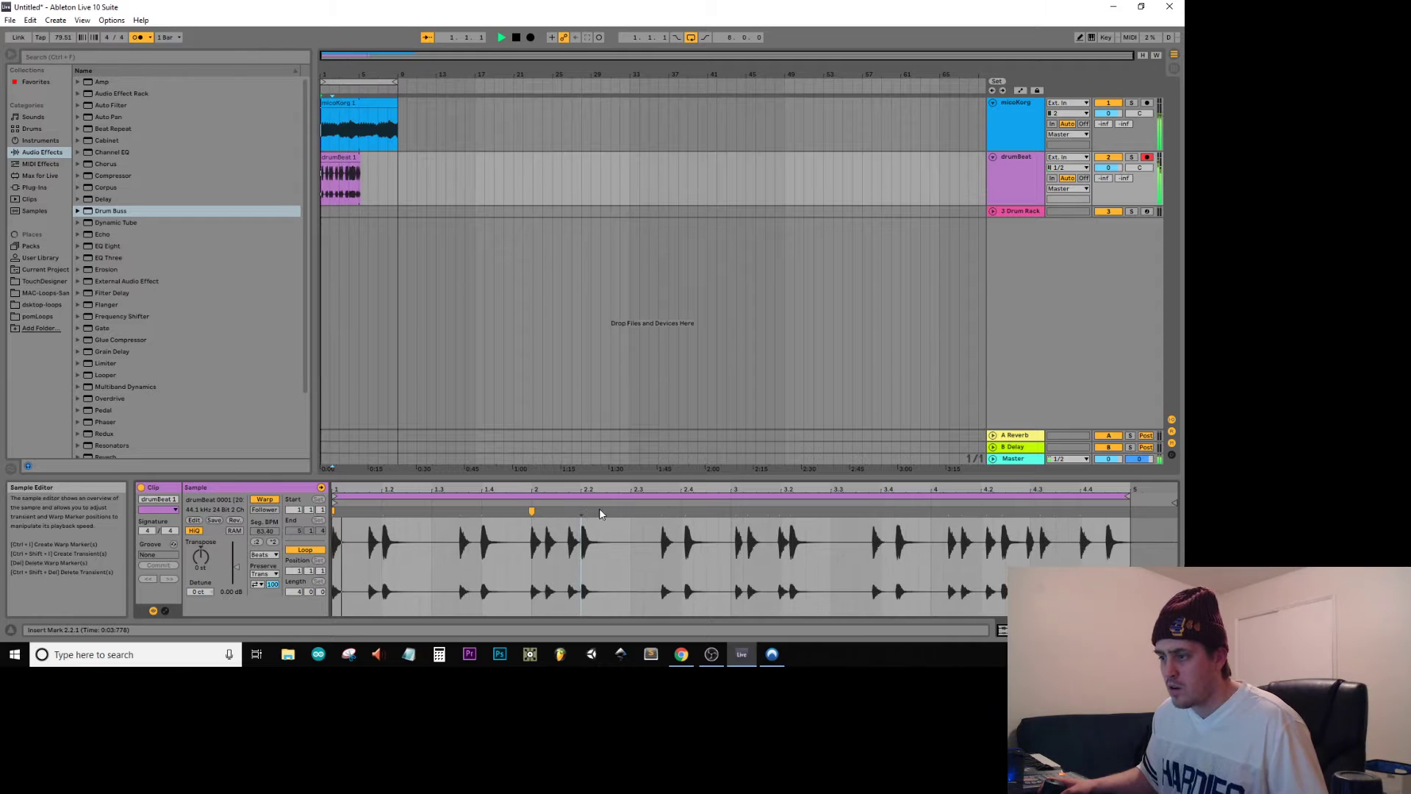
pyautogui.moveTo(735, 511); pyautogui.dragTo(732, 511)
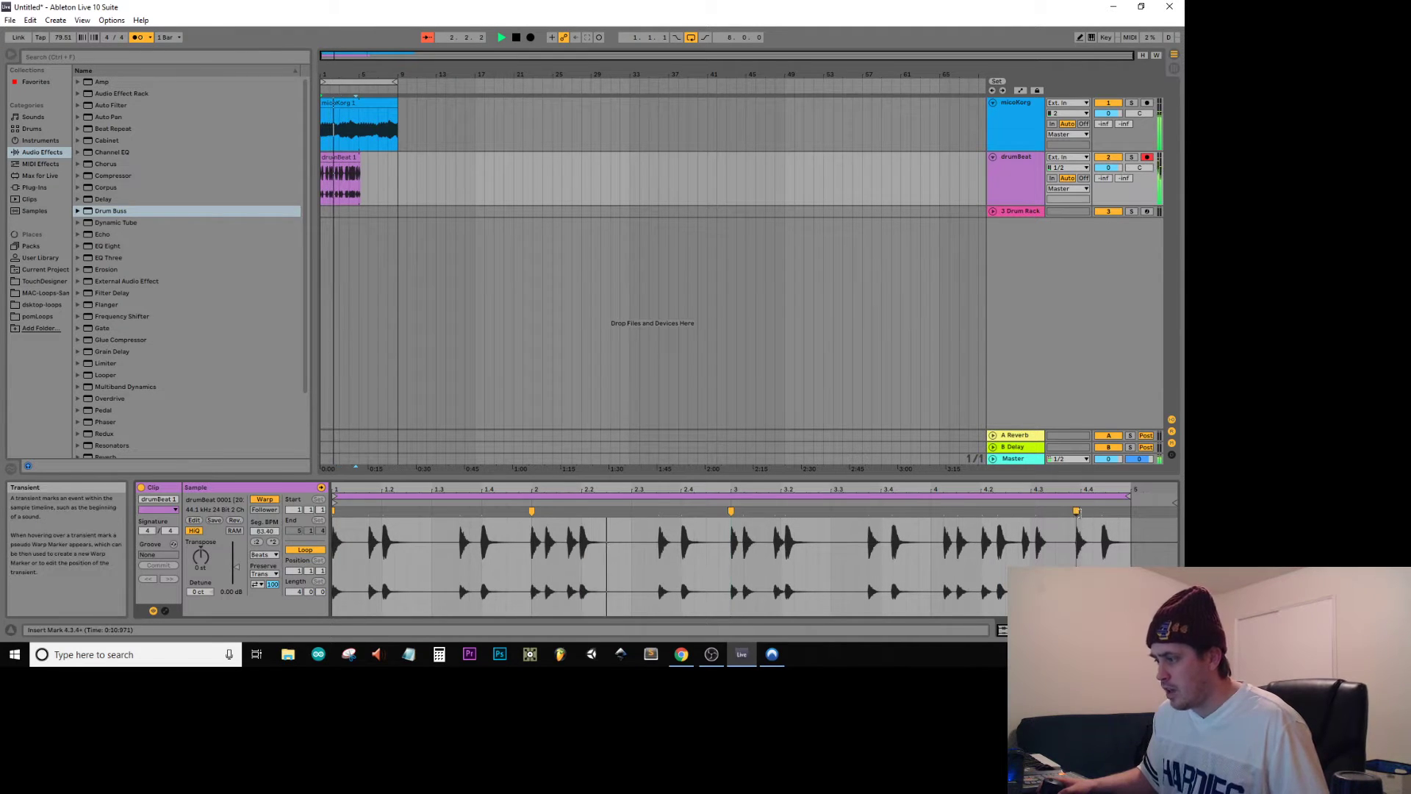
# Try a warp marker at 4.4.1 in the drumBeat clip, remove it, and restore the marker at 3.1.1
pyautogui.moveTo(1077, 512); pyautogui.dragTo(1084, 512)
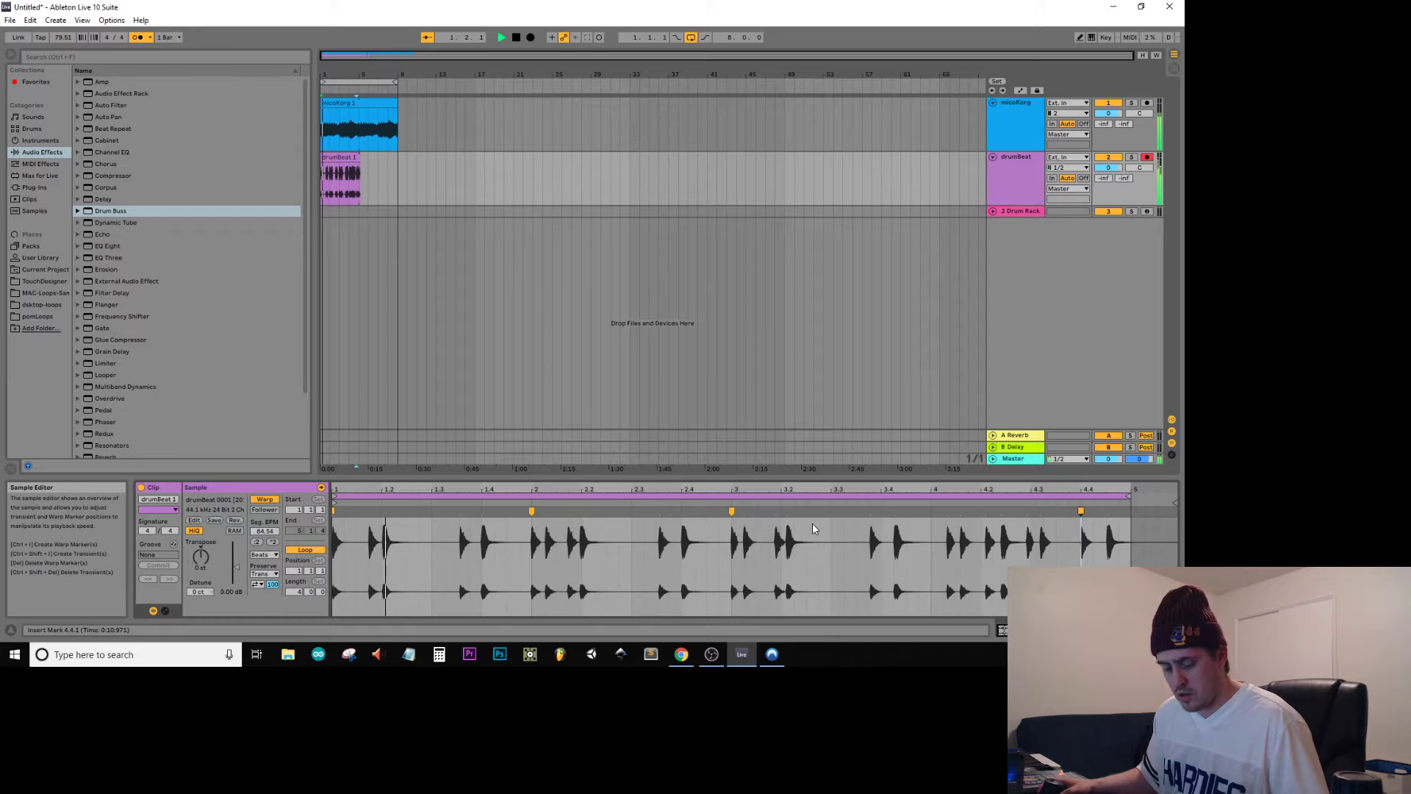
pyautogui.press('Delete')
pyautogui.hotkey('ctrl', 'z')
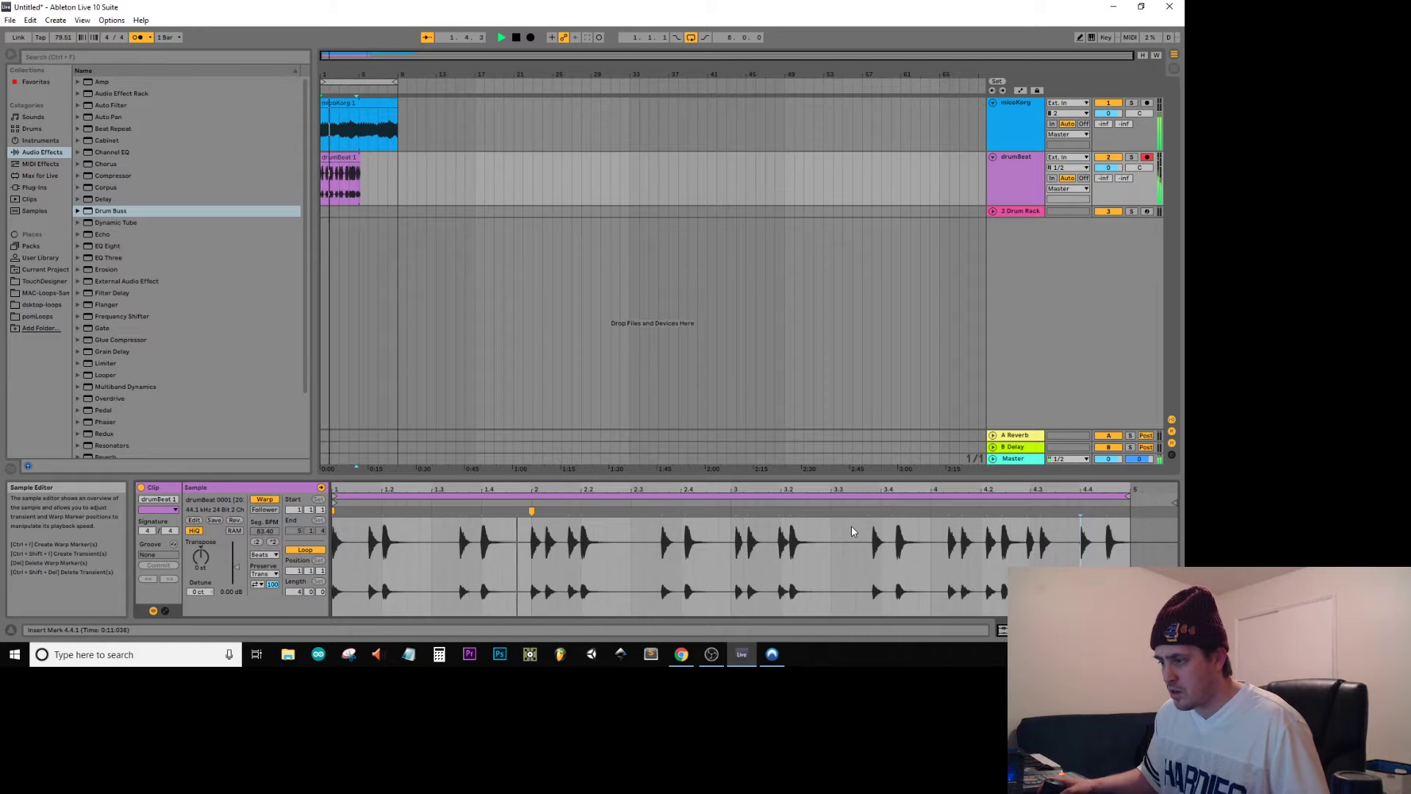
pyautogui.doubleClick(731, 514)
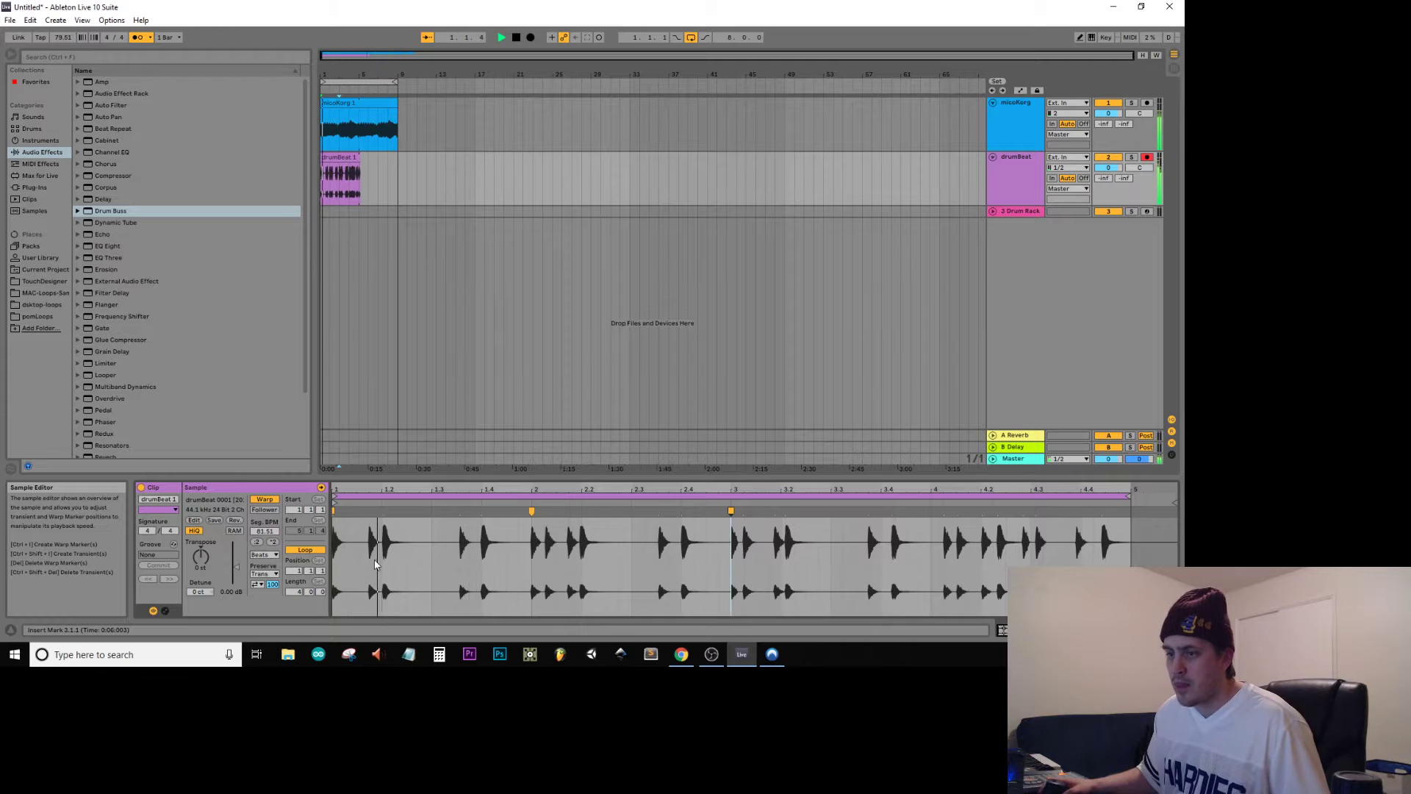
# Set the drumBeat clip's loop length to 2.0.0 after trying 1.0.0, and extend the clip to eight bars
pyautogui.write('1')
pyautogui.press('Return')
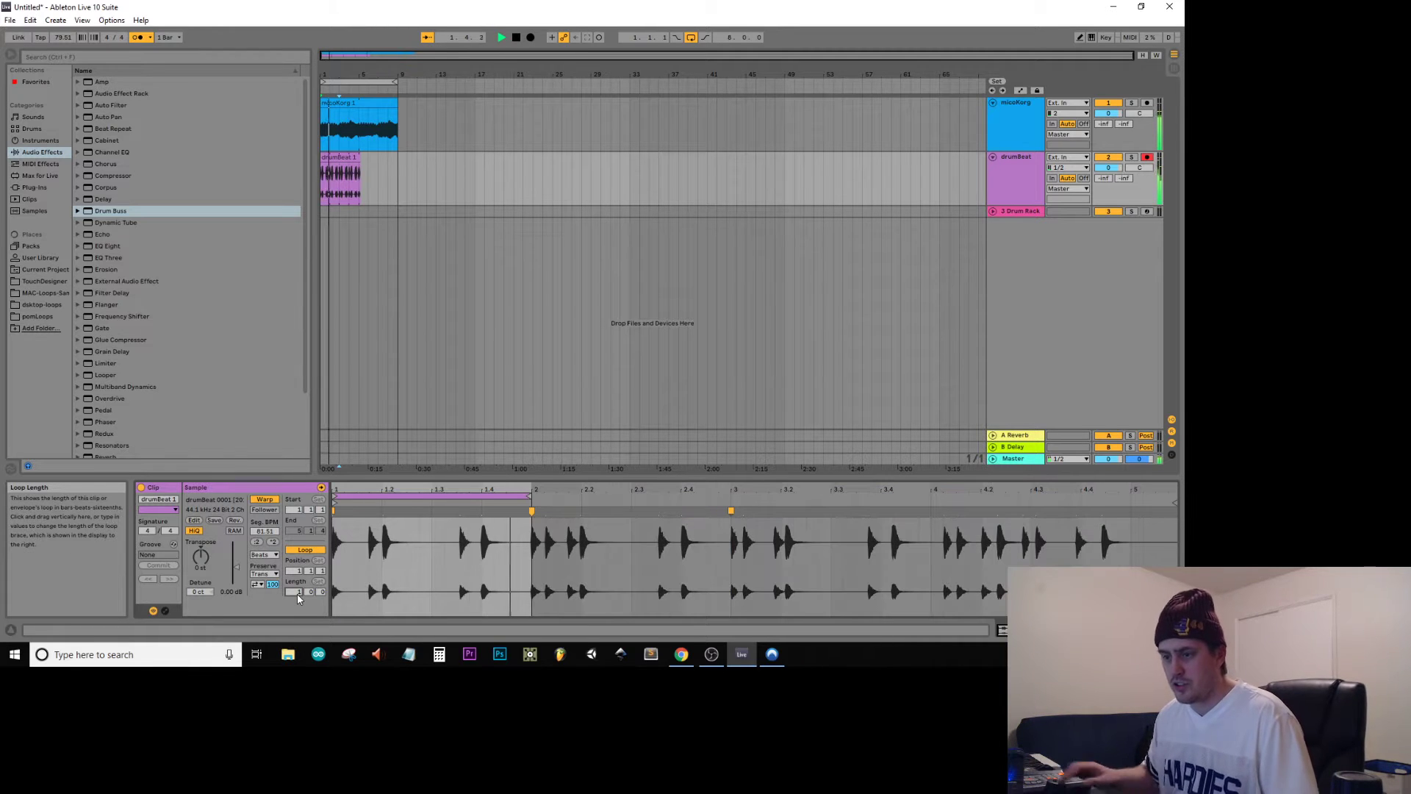
pyautogui.click(294, 591)
pyautogui.write('2')
pyautogui.press('Return')
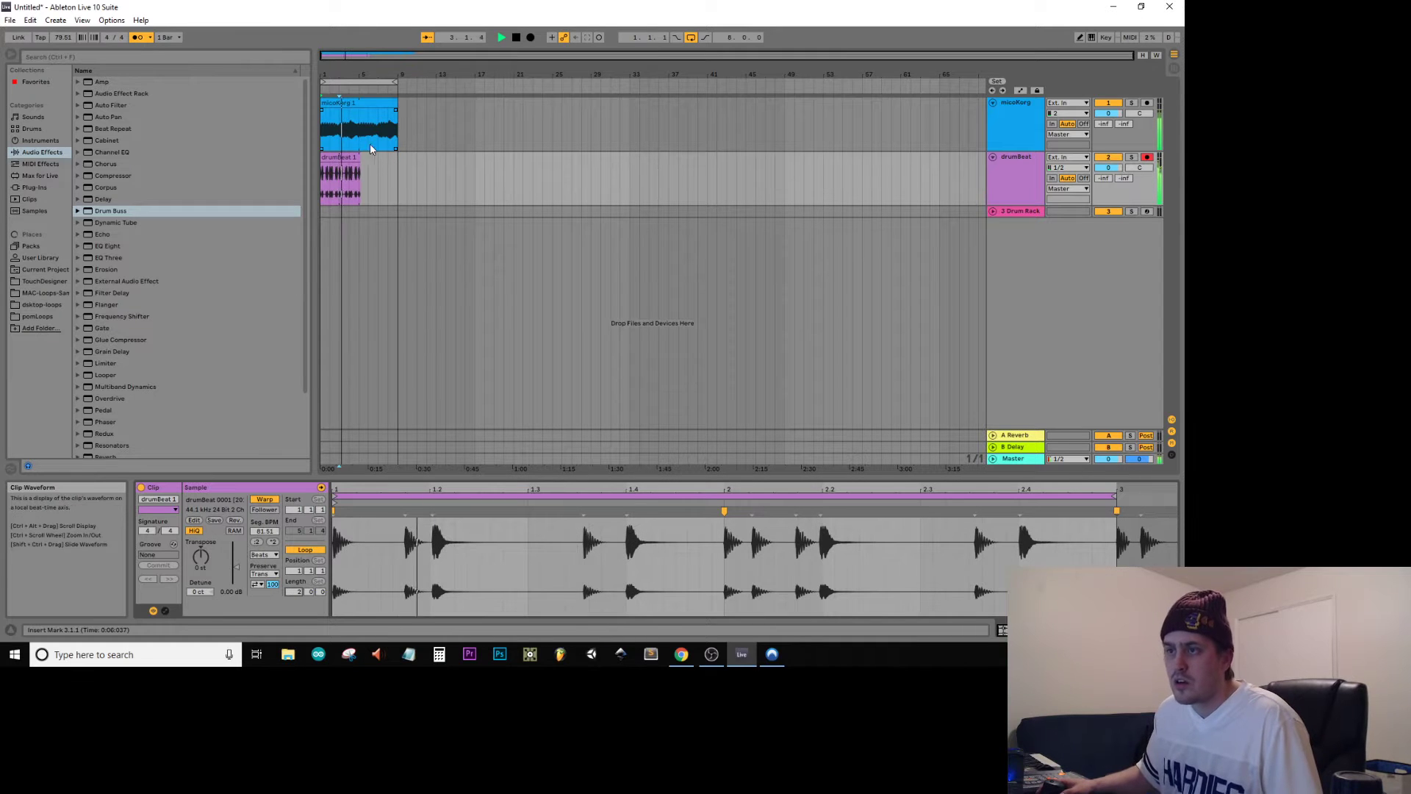
pyautogui.click(359, 160)
pyautogui.moveTo(359, 160); pyautogui.dragTo(398, 159)
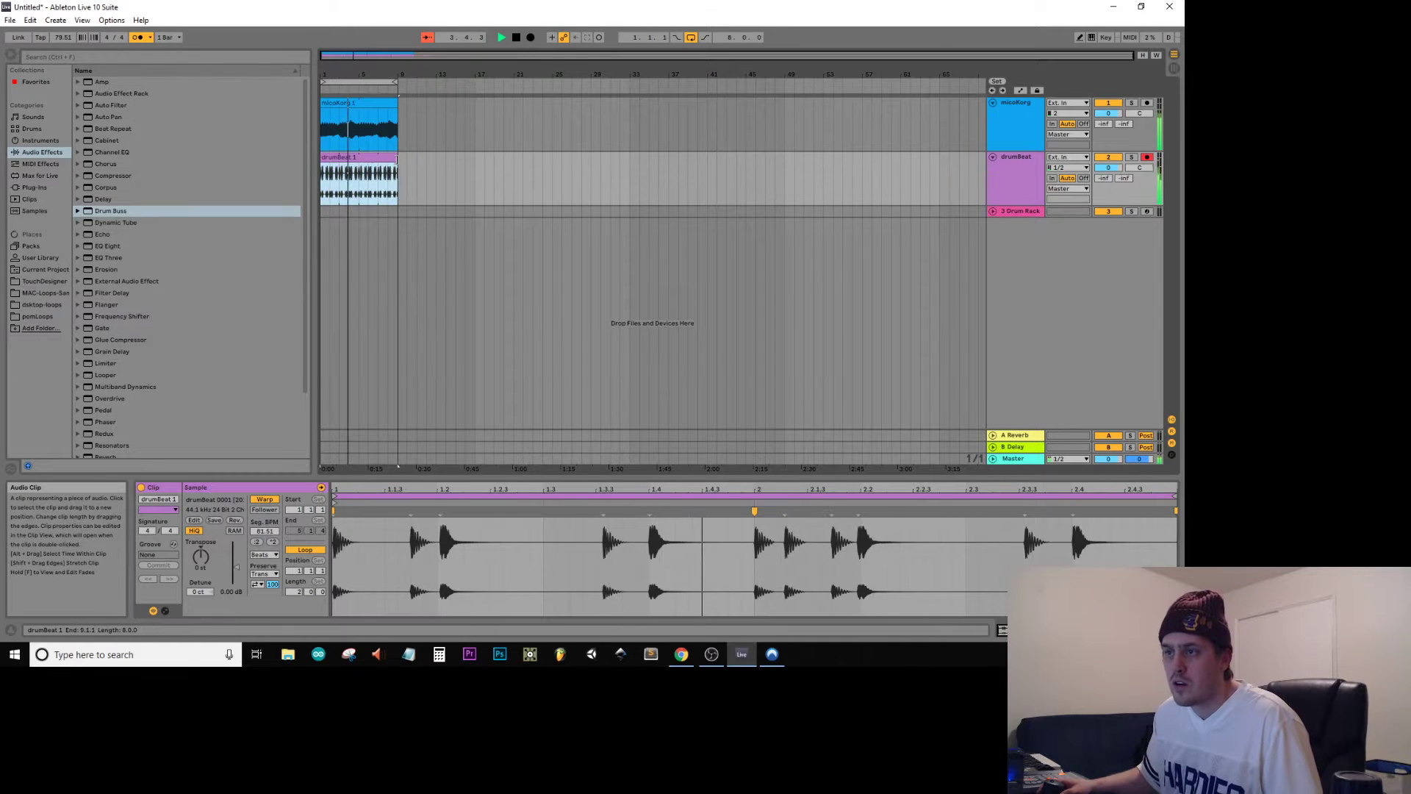
# Turn off the metronome and disarm recording on the drumBeat track
pyautogui.click(139, 37)
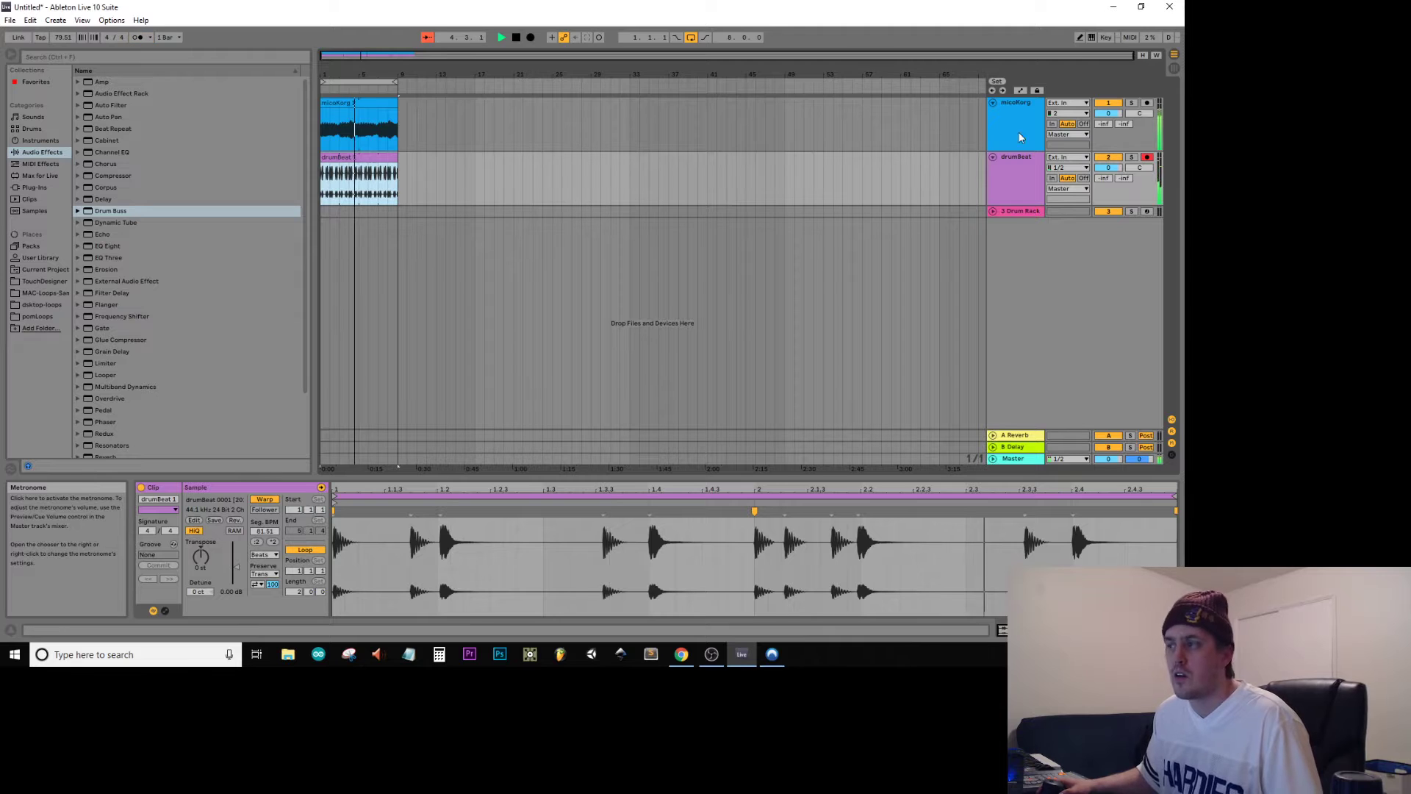
pyautogui.click(1147, 158)
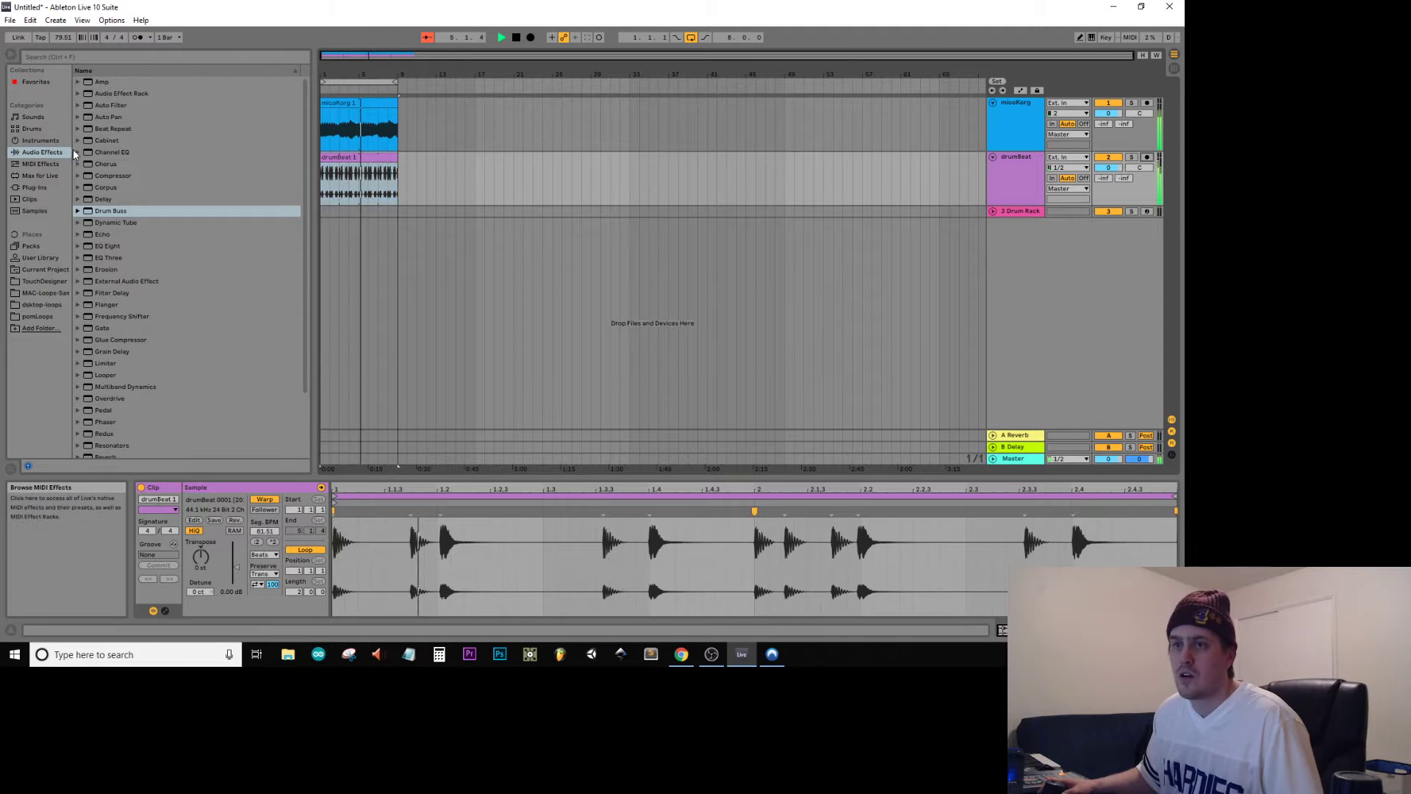
# Add the Dynamic Tube effect to the drumBeat track with Drive at 15.0 dB and Output at about 7 dB
pyautogui.click(35, 152)
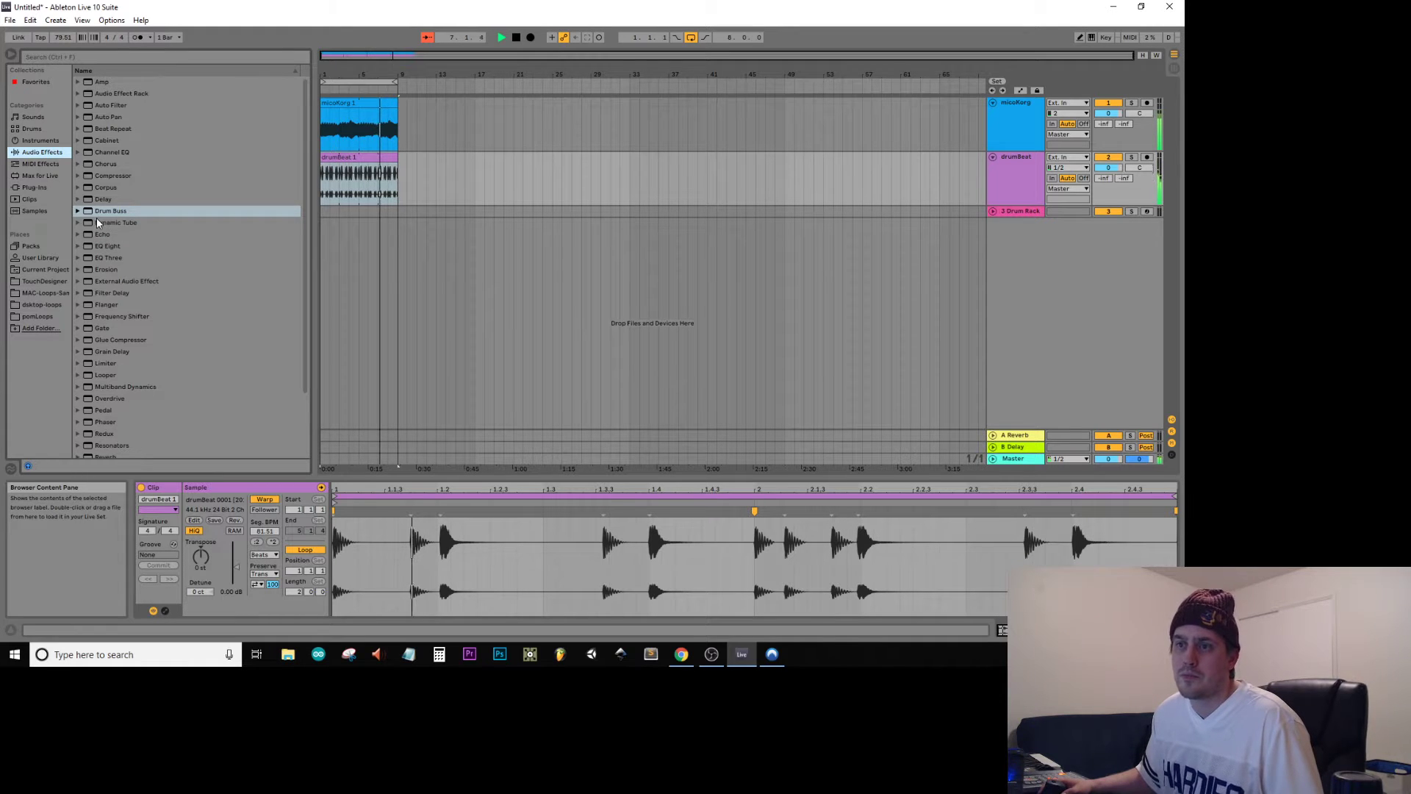
pyautogui.doubleClick(107, 222)
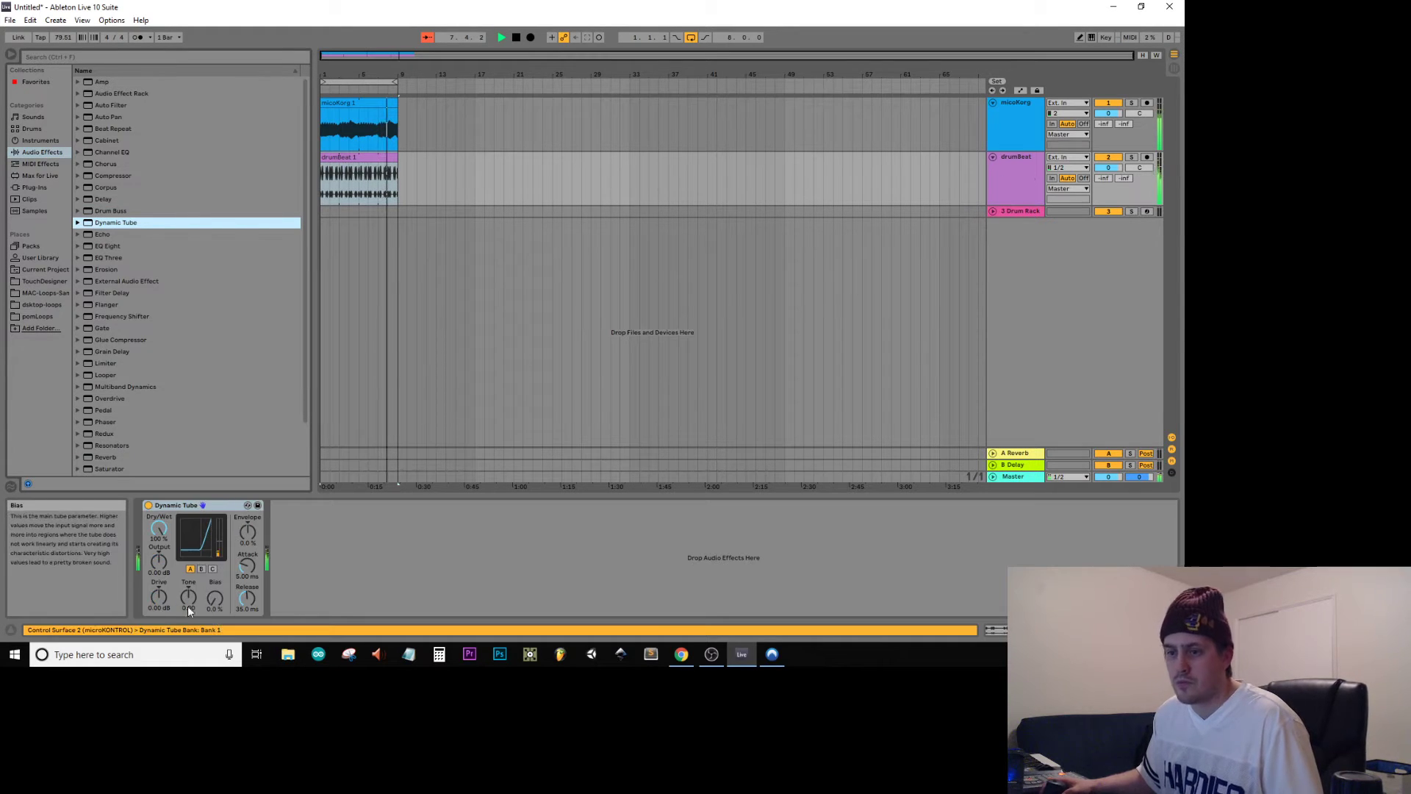
pyautogui.moveTo(158, 597); pyautogui.dragTo(159, 547)
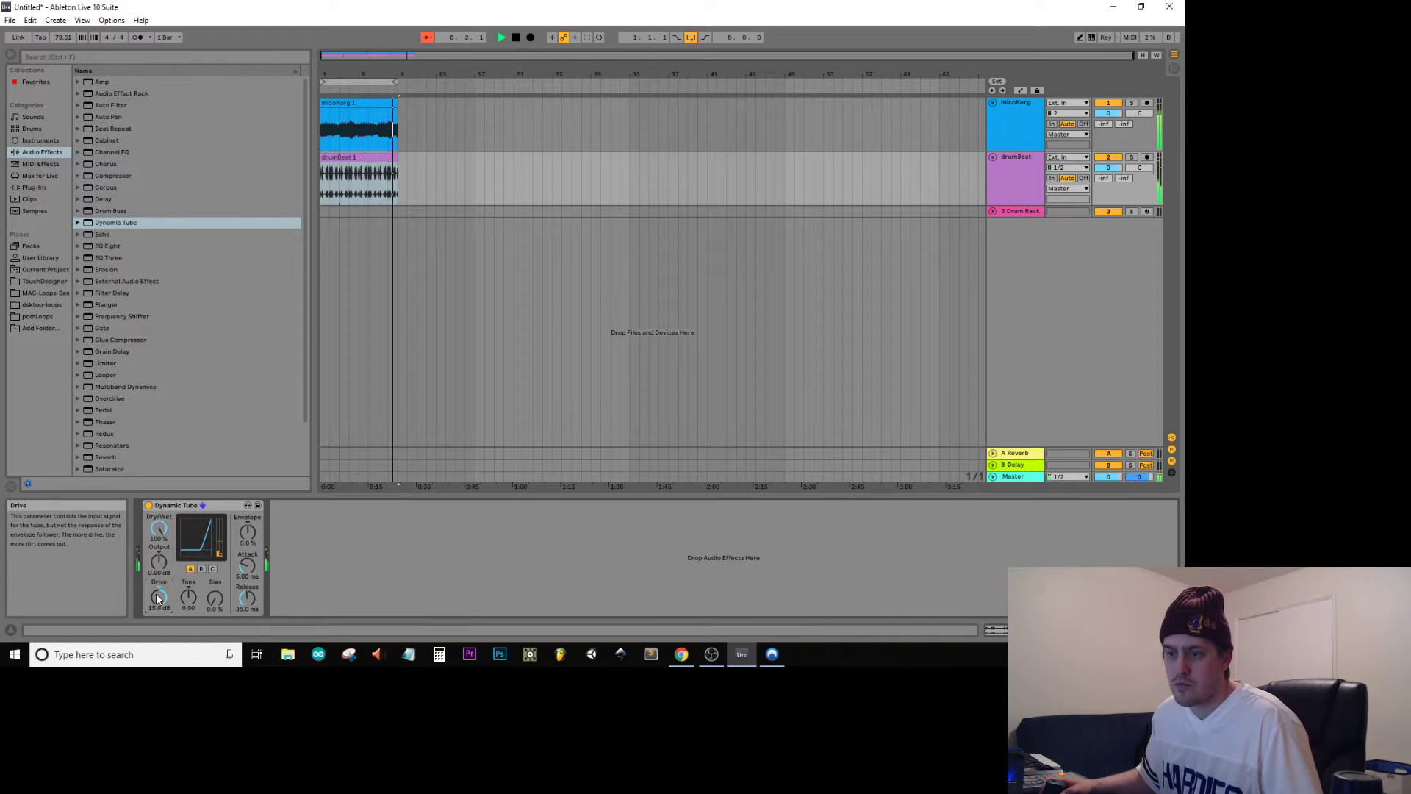
pyautogui.click(1000, 158)
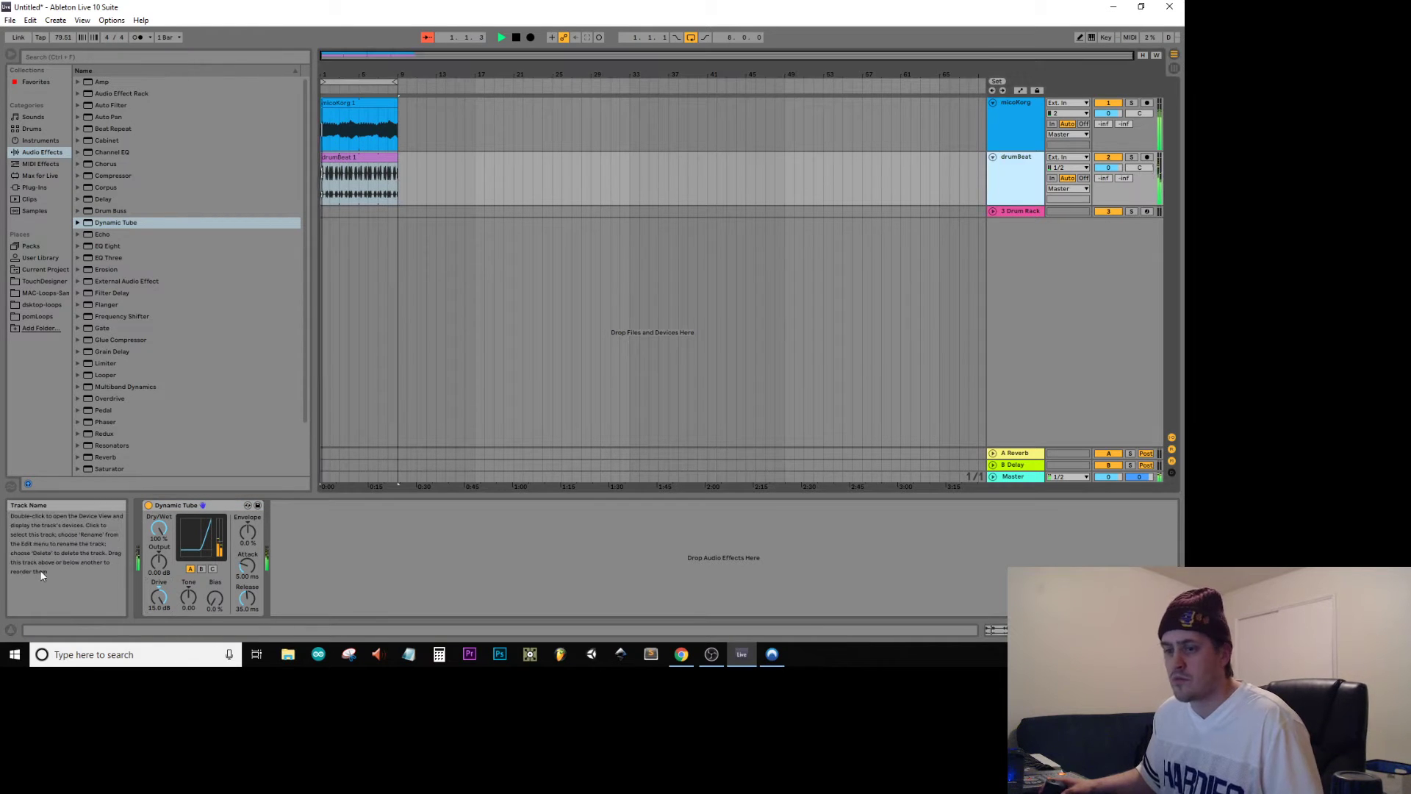
pyautogui.moveTo(159, 562); pyautogui.dragTo(160, 553)
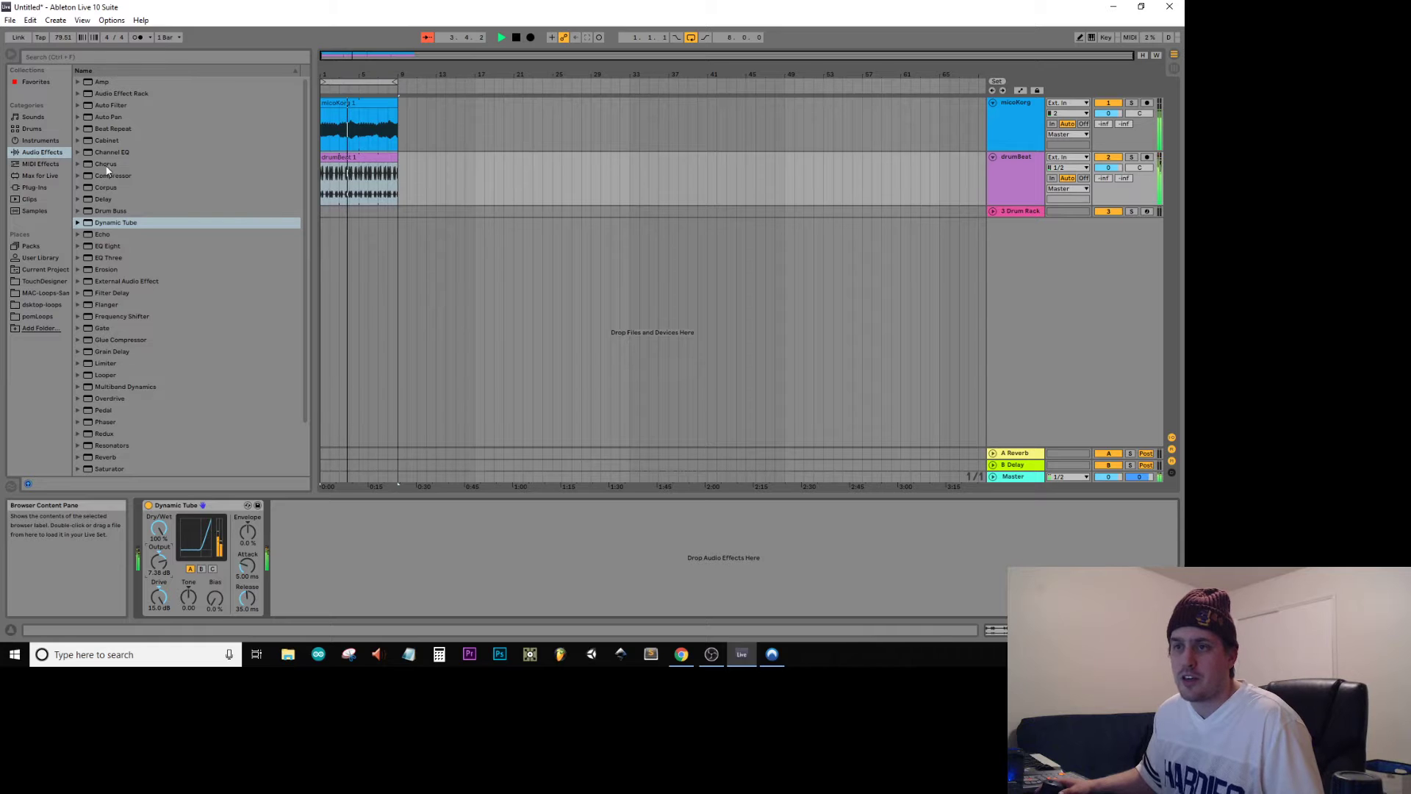
# Add a Chorus after Dynamic Tube with modulation amount and rate at maximum, and fold the drumBeat track
pyautogui.moveTo(105, 163); pyautogui.dragTo(439, 551)
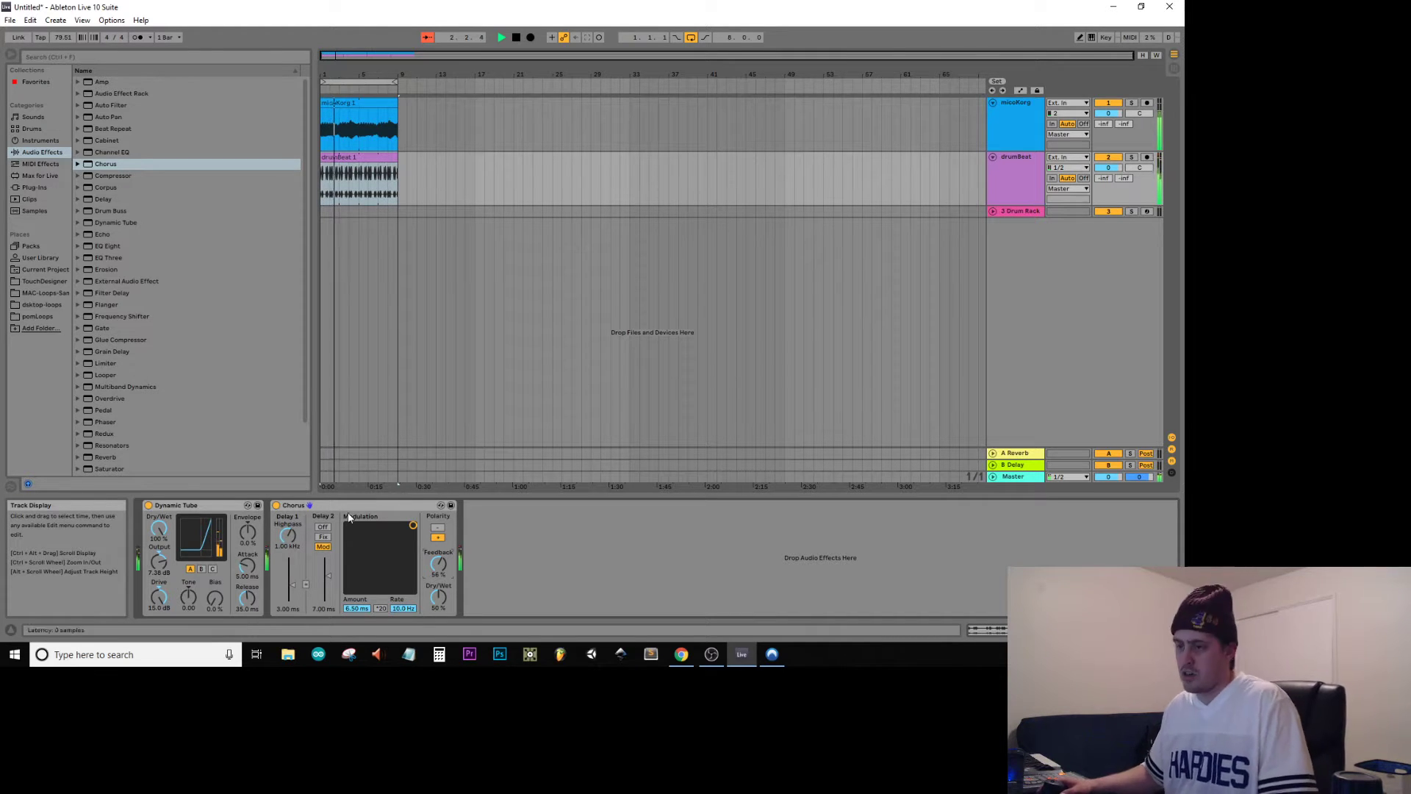
pyautogui.click(1023, 158)
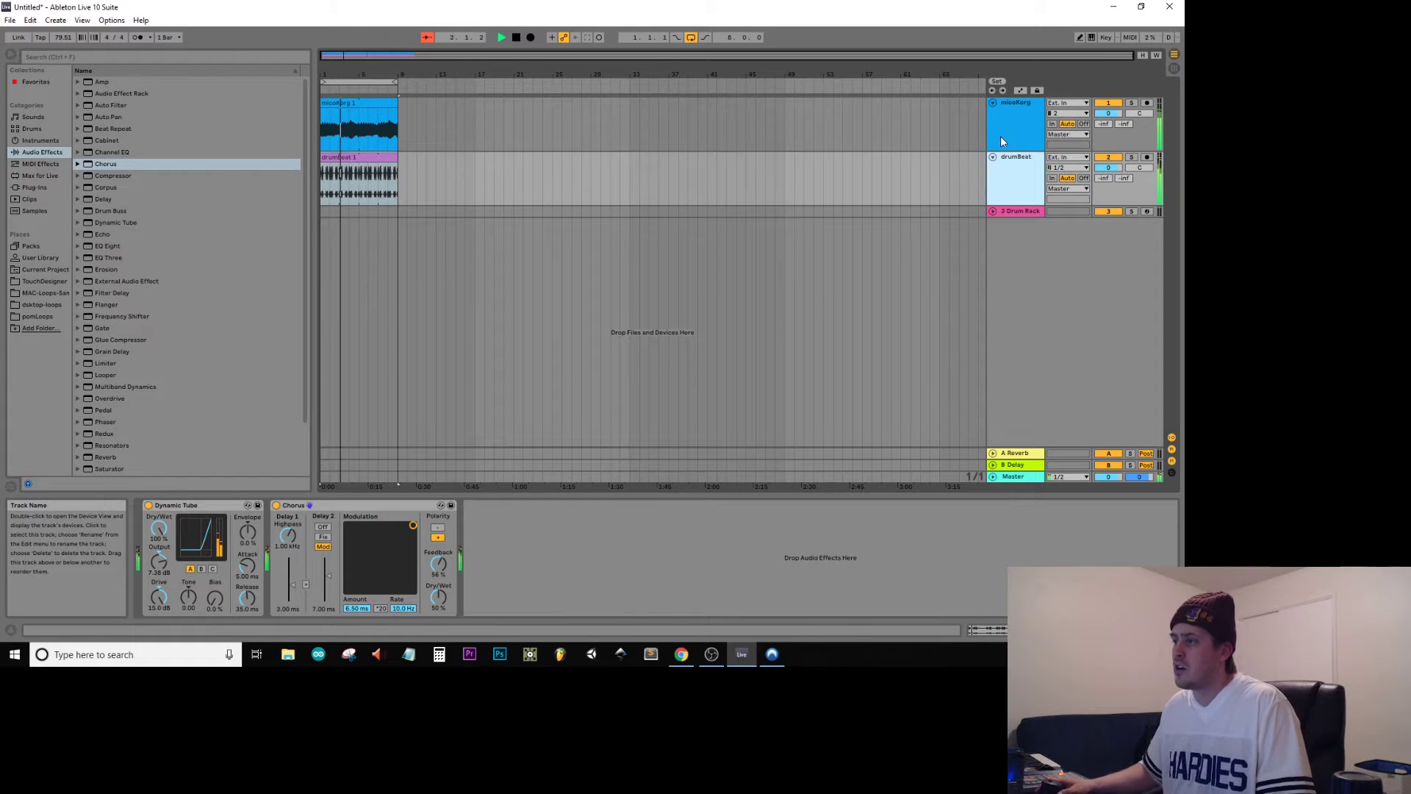
pyautogui.click(992, 156)
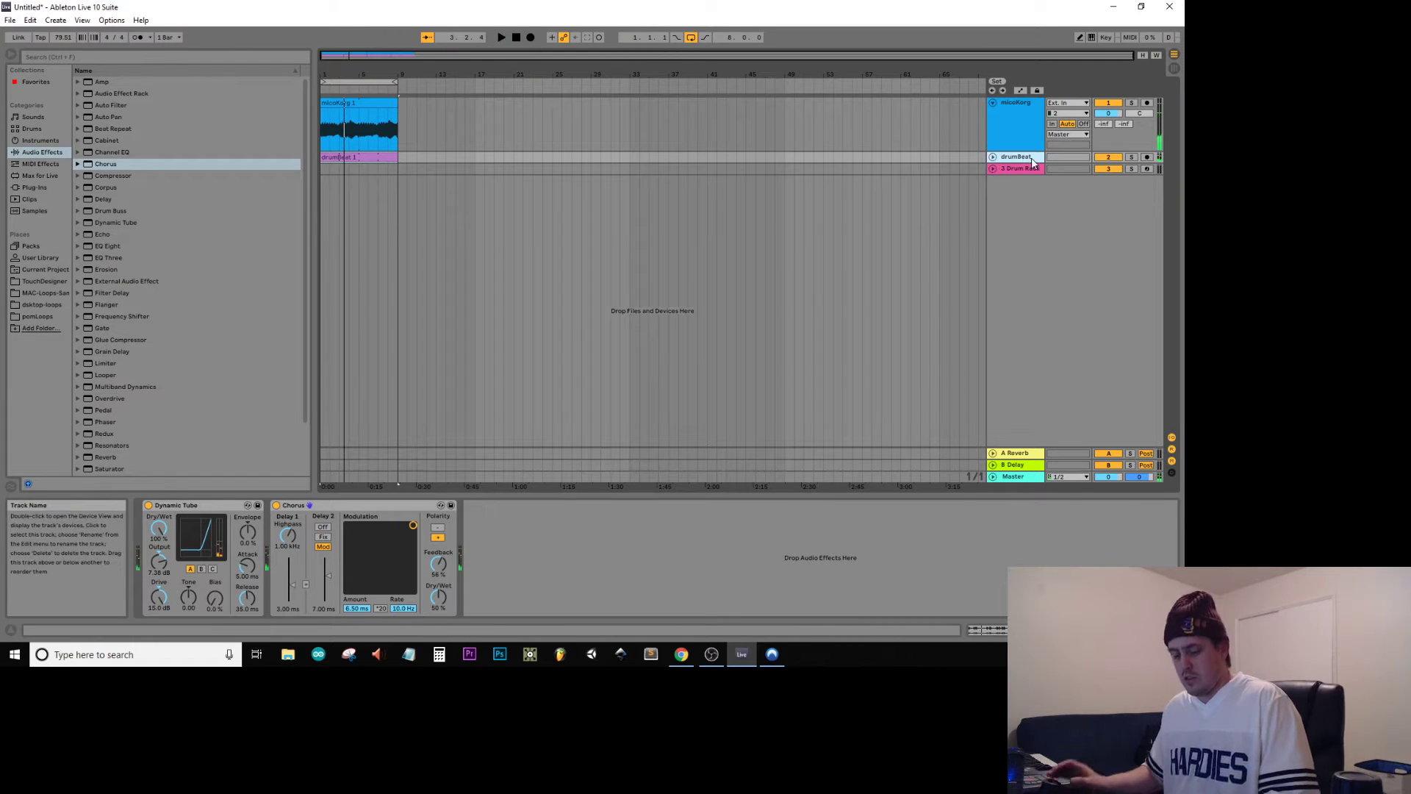
# Insert a new audio track below drumBeat and set its external input to channels 1/2
pyautogui.hotkey('ctrl', 't')
pyautogui.click(1069, 179)
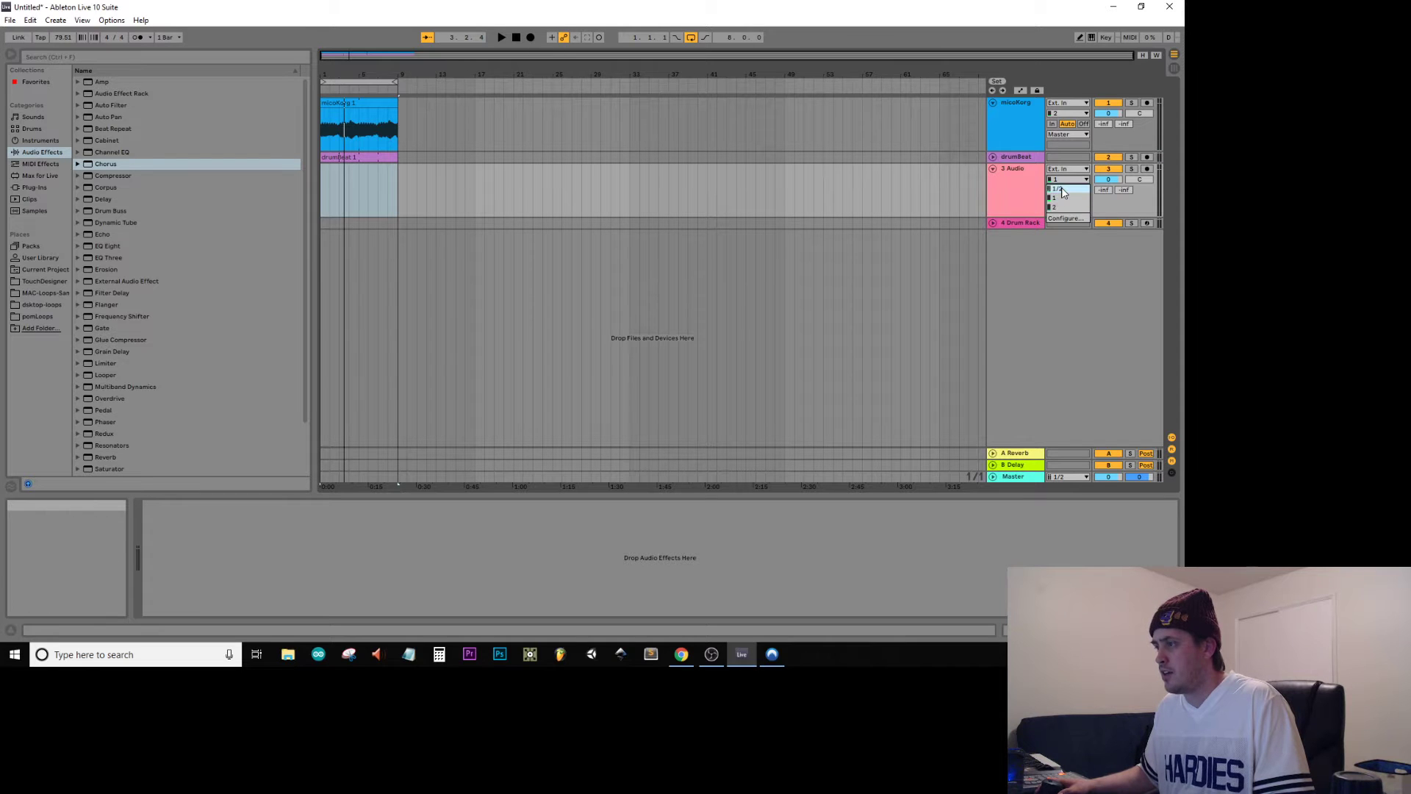
pyautogui.click(1062, 190)
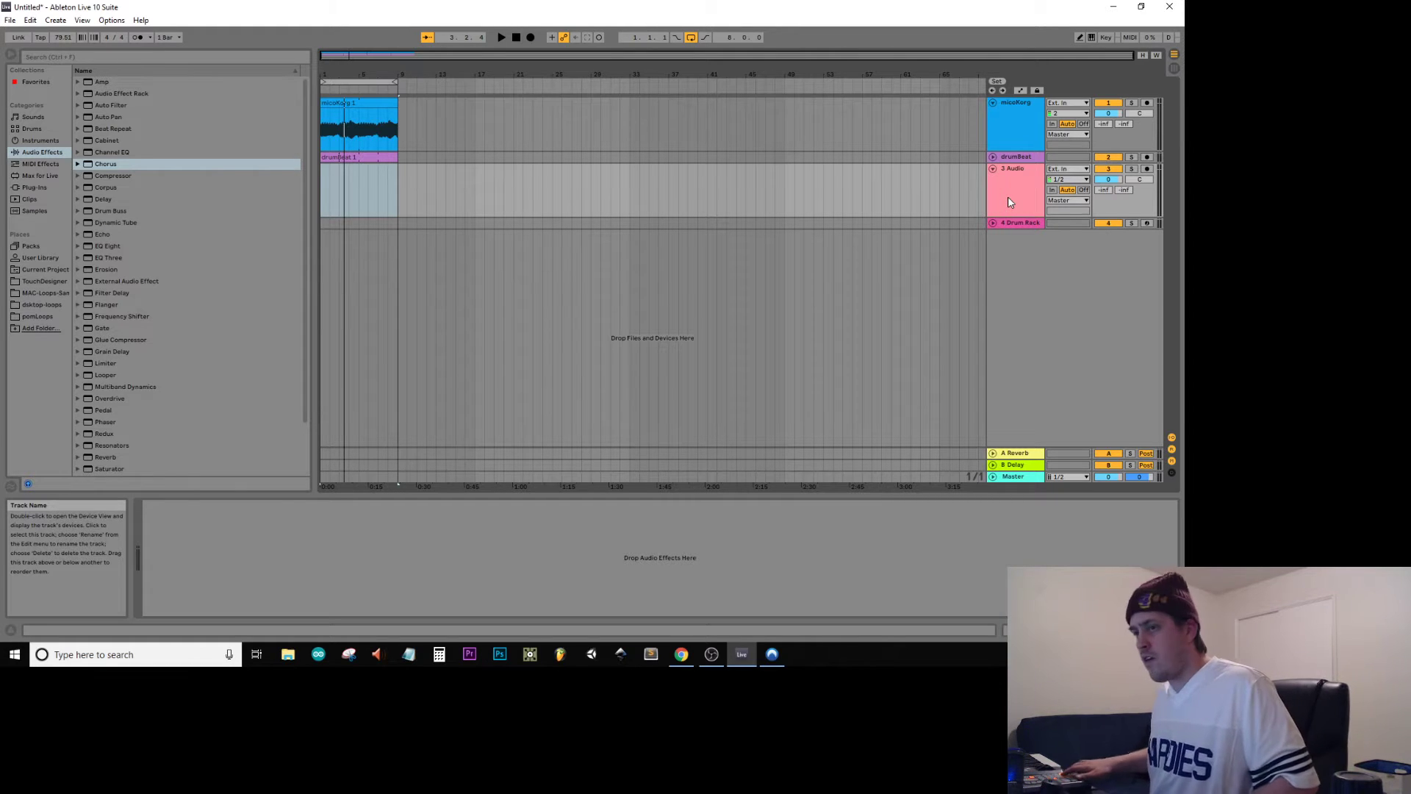
# Start an arrangement recording from the beginning of the song and arm the 3 Audio track to capture the new part
pyautogui.click(517, 38)
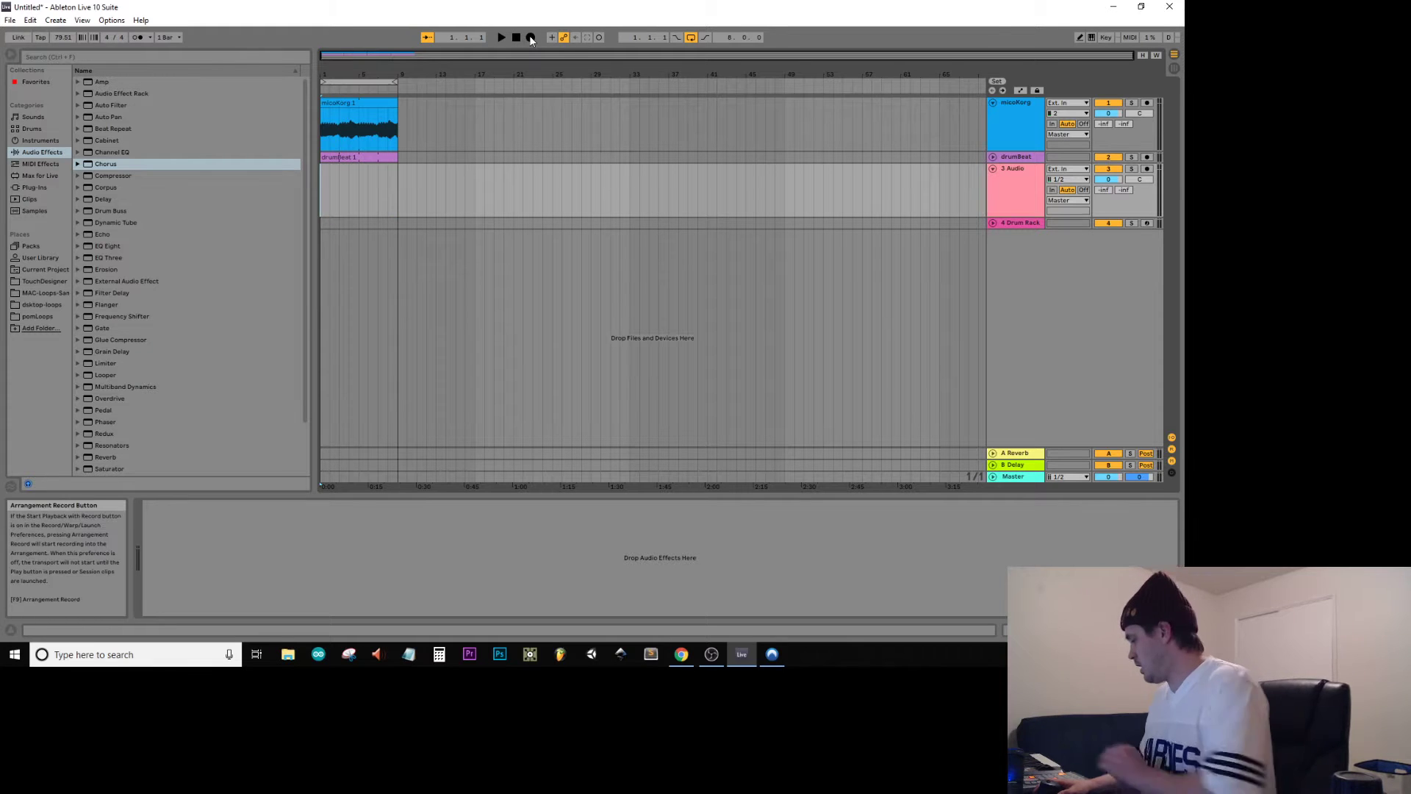
pyautogui.click(530, 37)
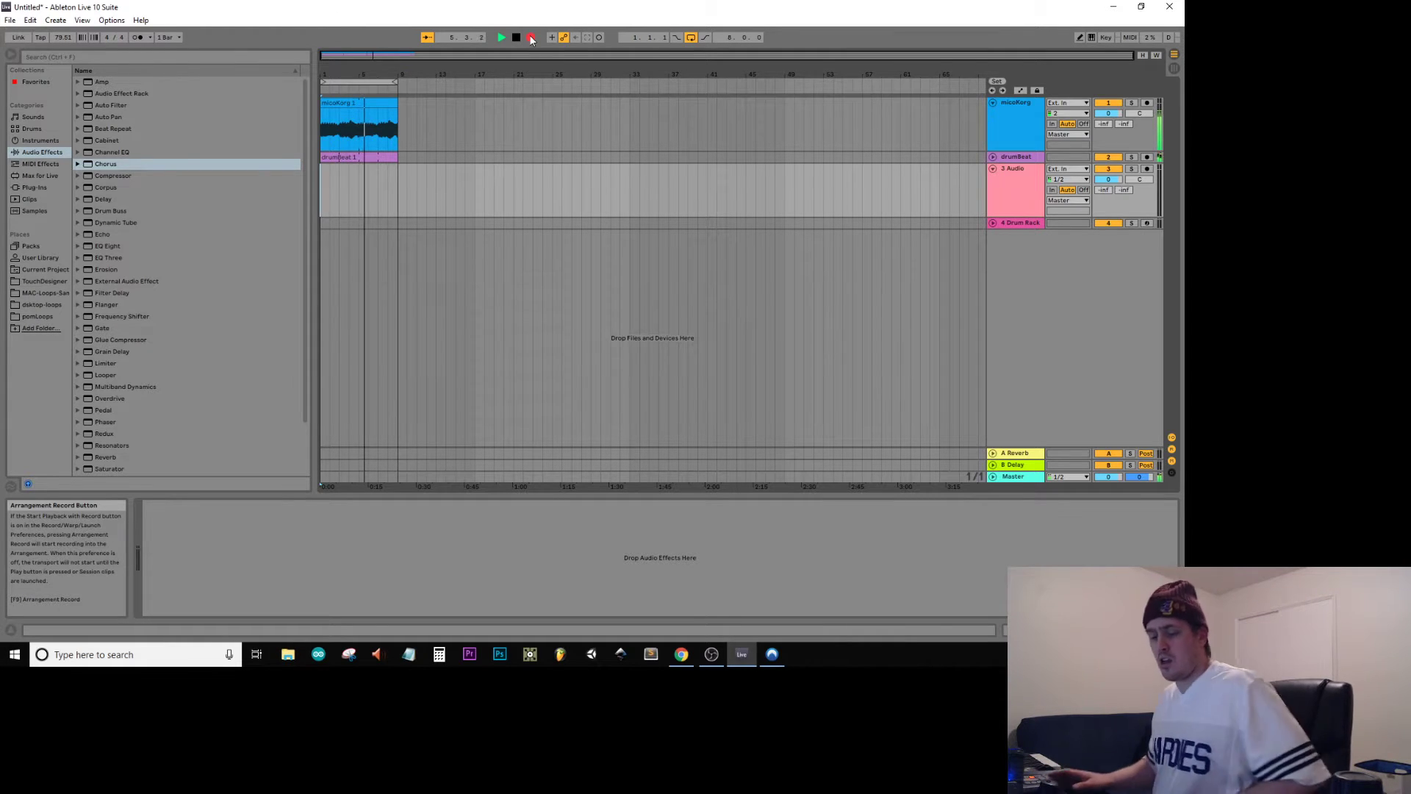
pyautogui.click(1147, 168)
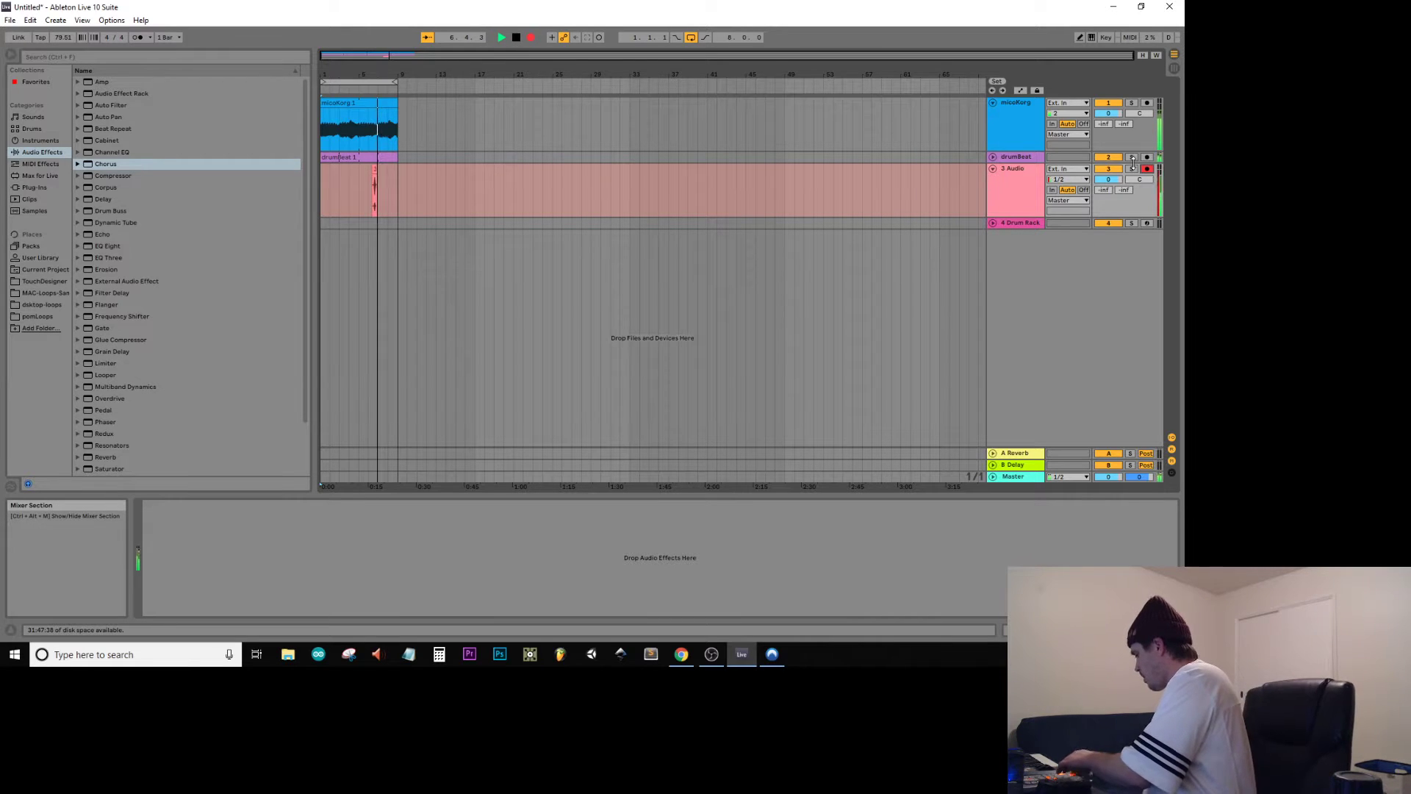
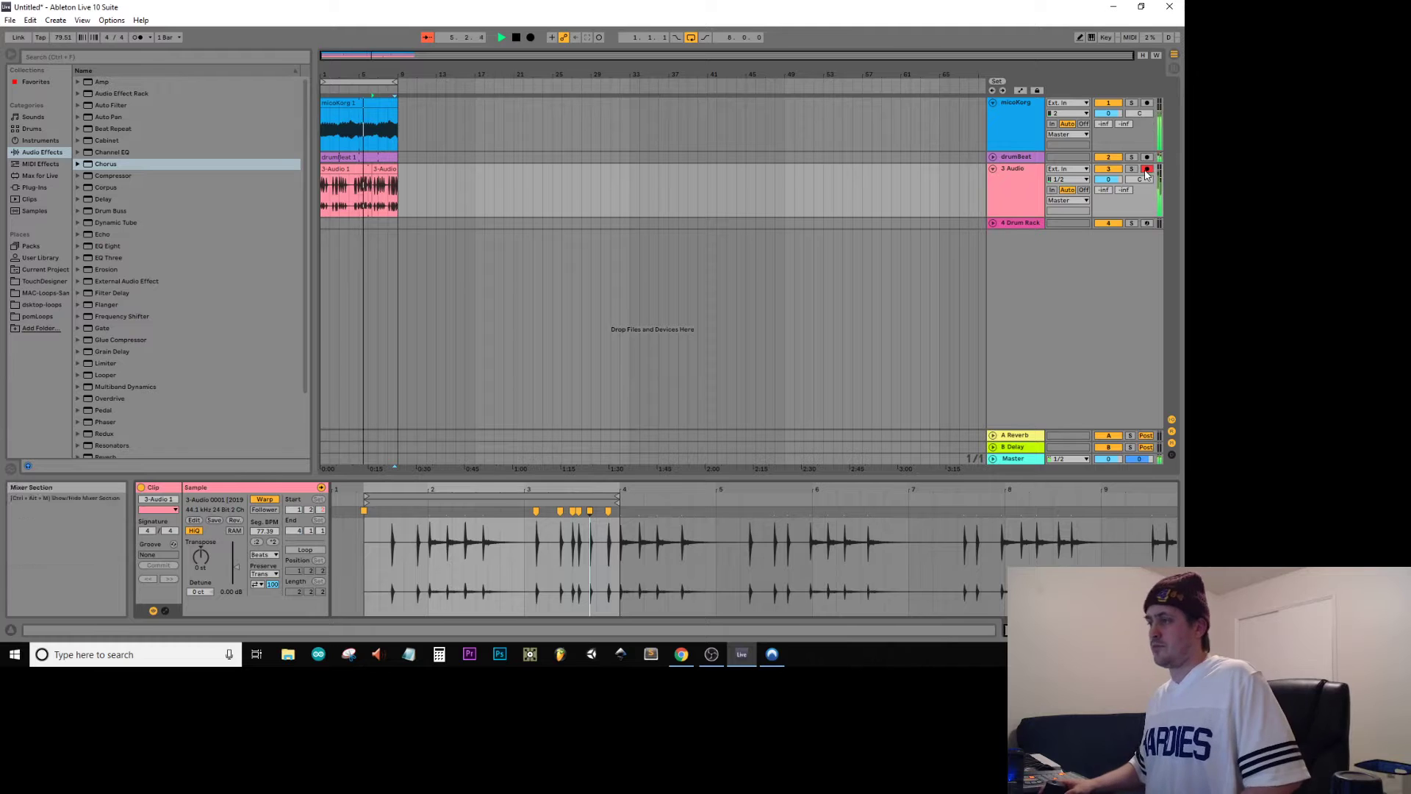
# Disarm the 3 Audio track, stop playback and return to the start of the arrangement
pyautogui.click(1148, 169)
pyautogui.click(1017, 157)
pyautogui.click(1026, 102)
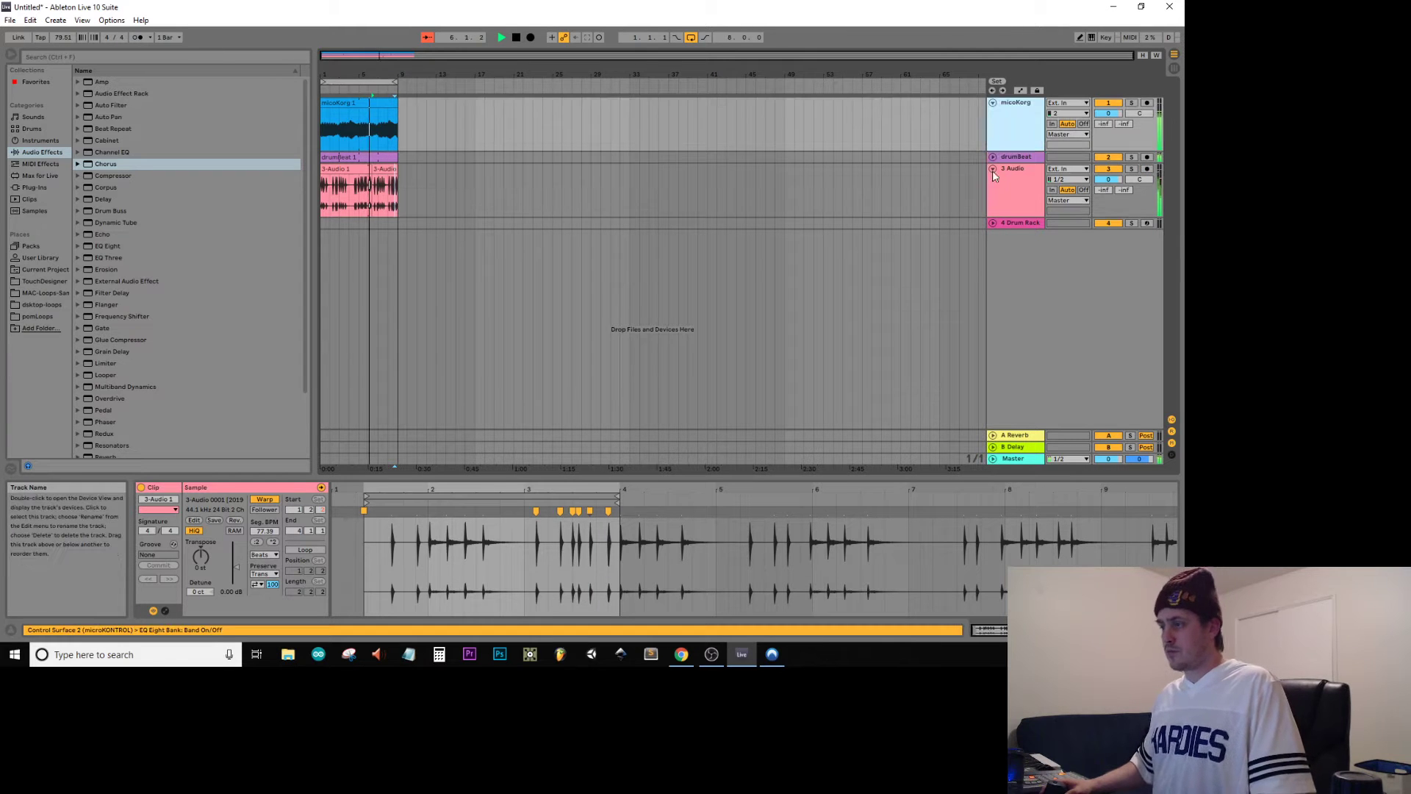
pyautogui.click(1020, 223)
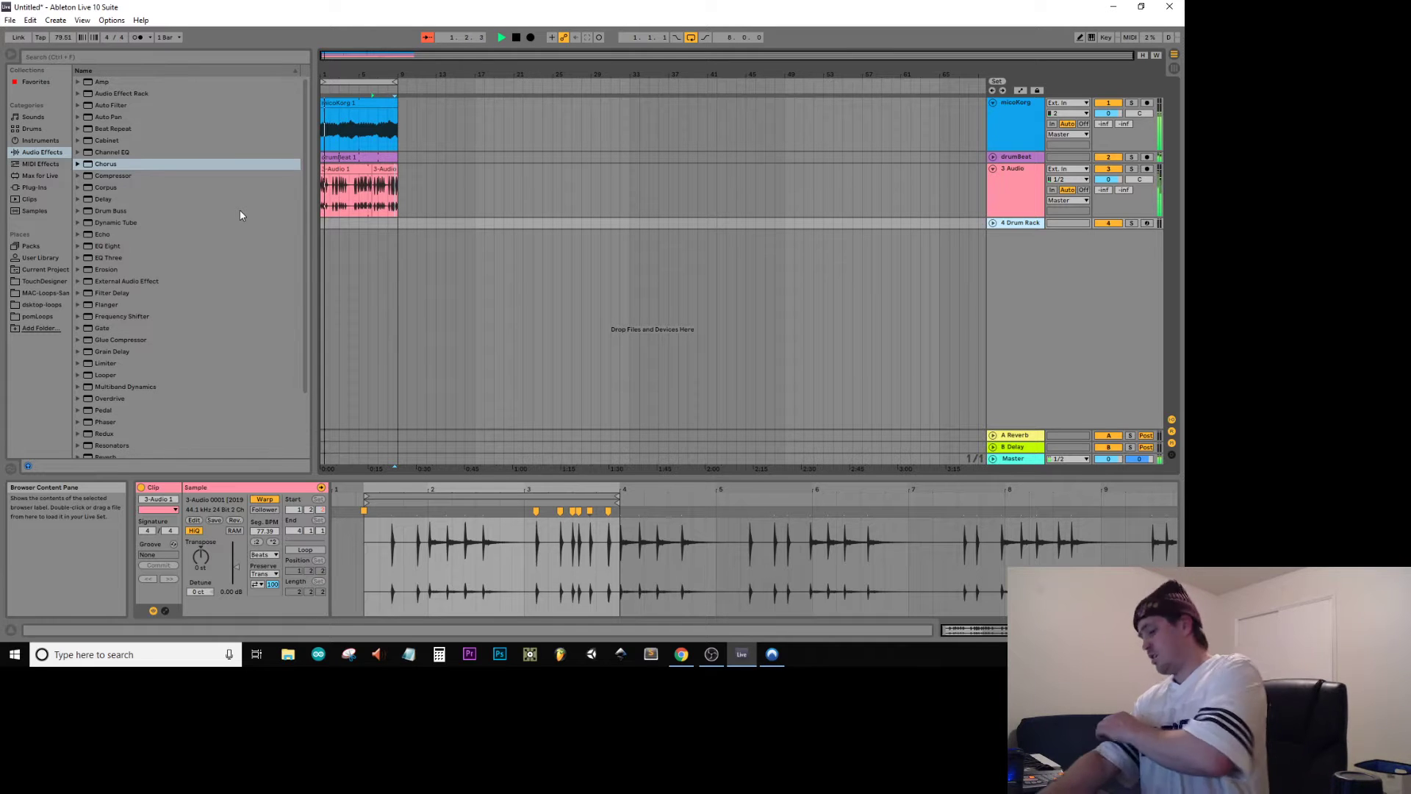
pyautogui.press('space')
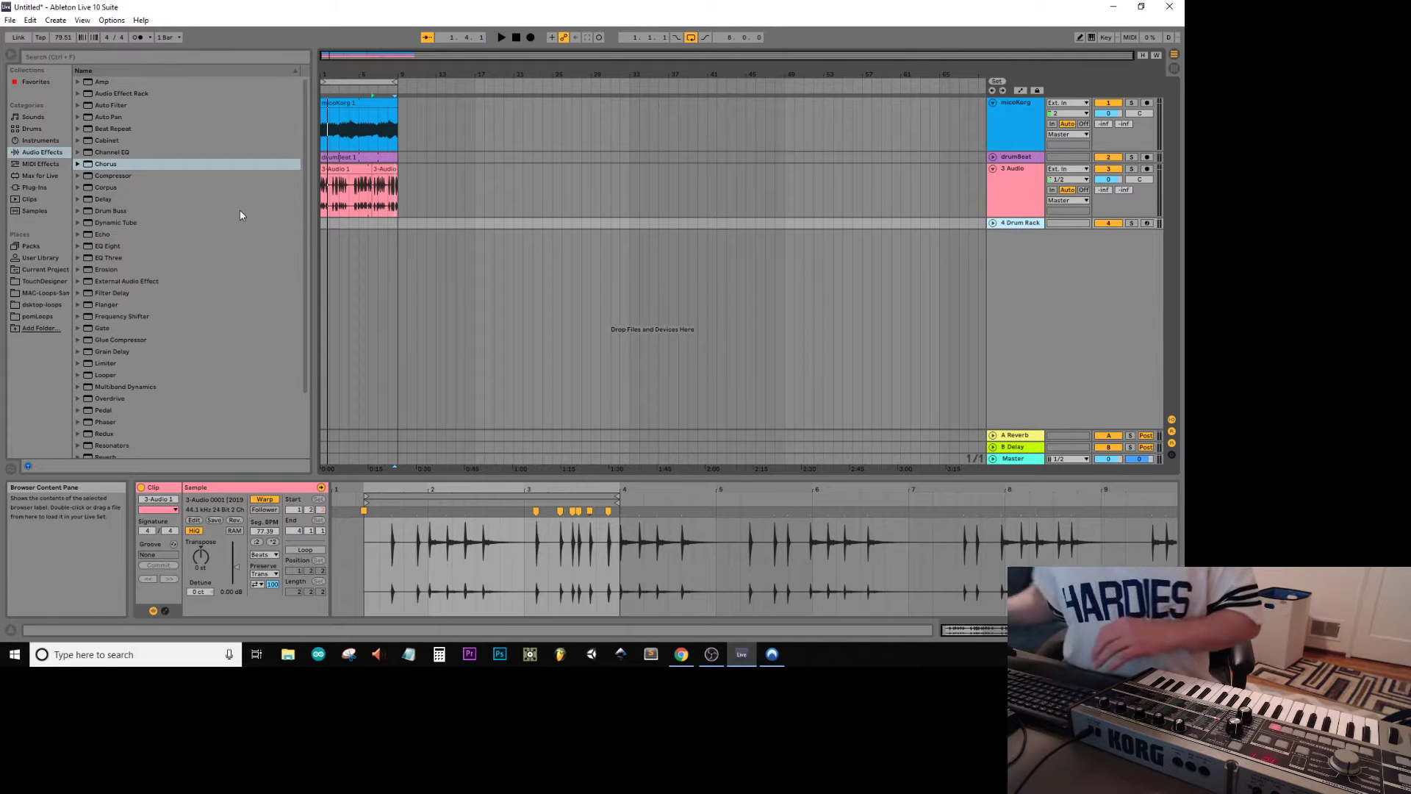
pyautogui.click(516, 37)
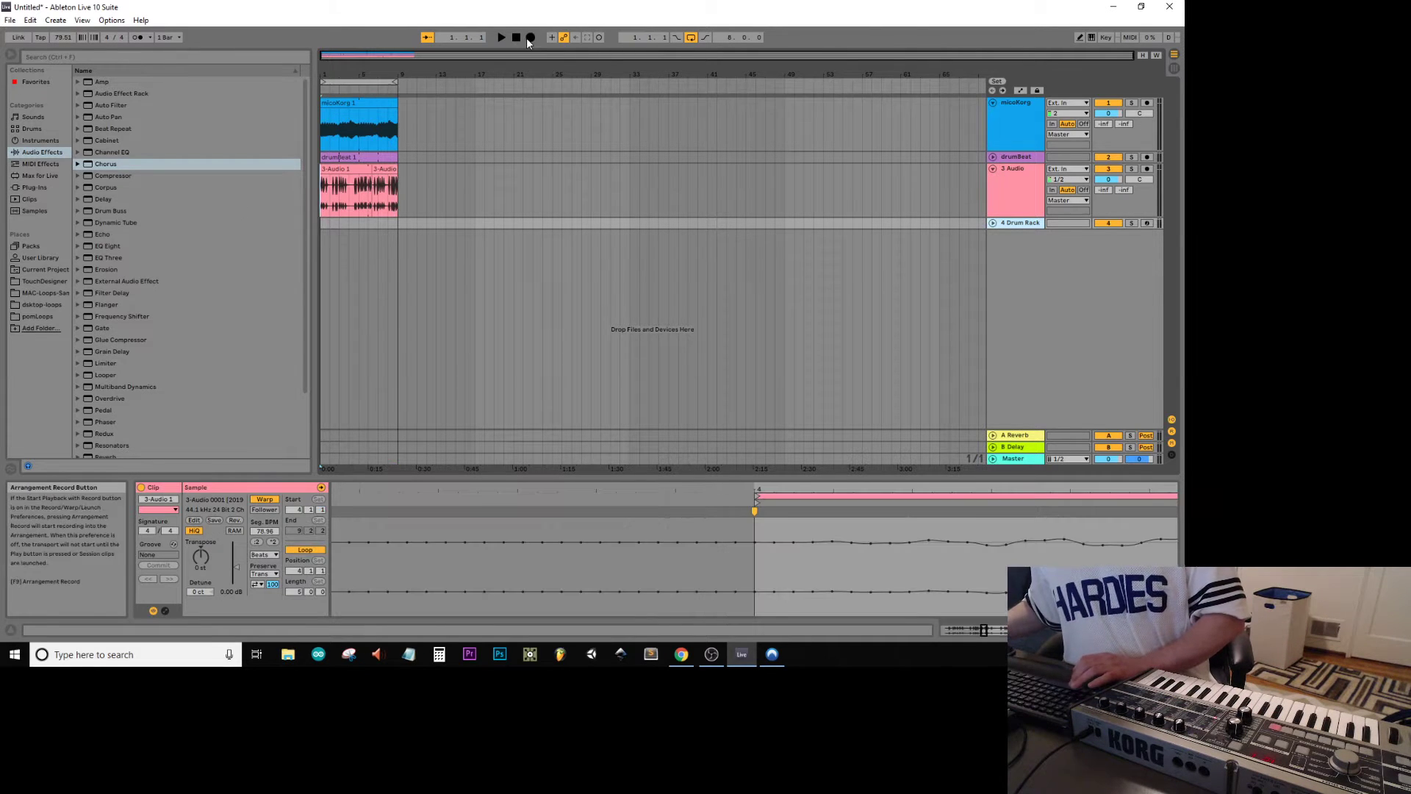
# Insert an audio track below 3 Audio with external input 1/2, arm it and record a synth part across the eight bars
pyautogui.click(1017, 175)
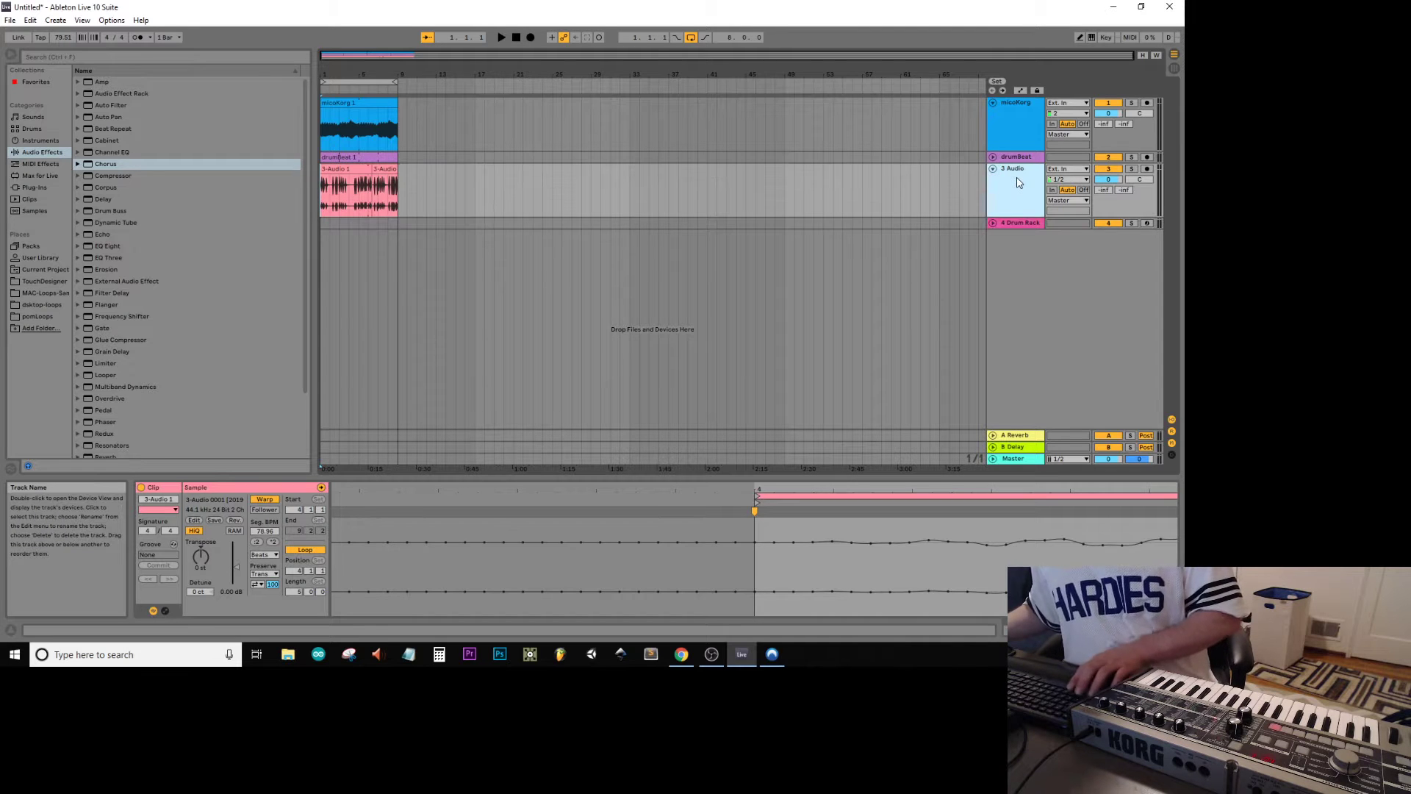
pyautogui.hotkey('ctrl', 't')
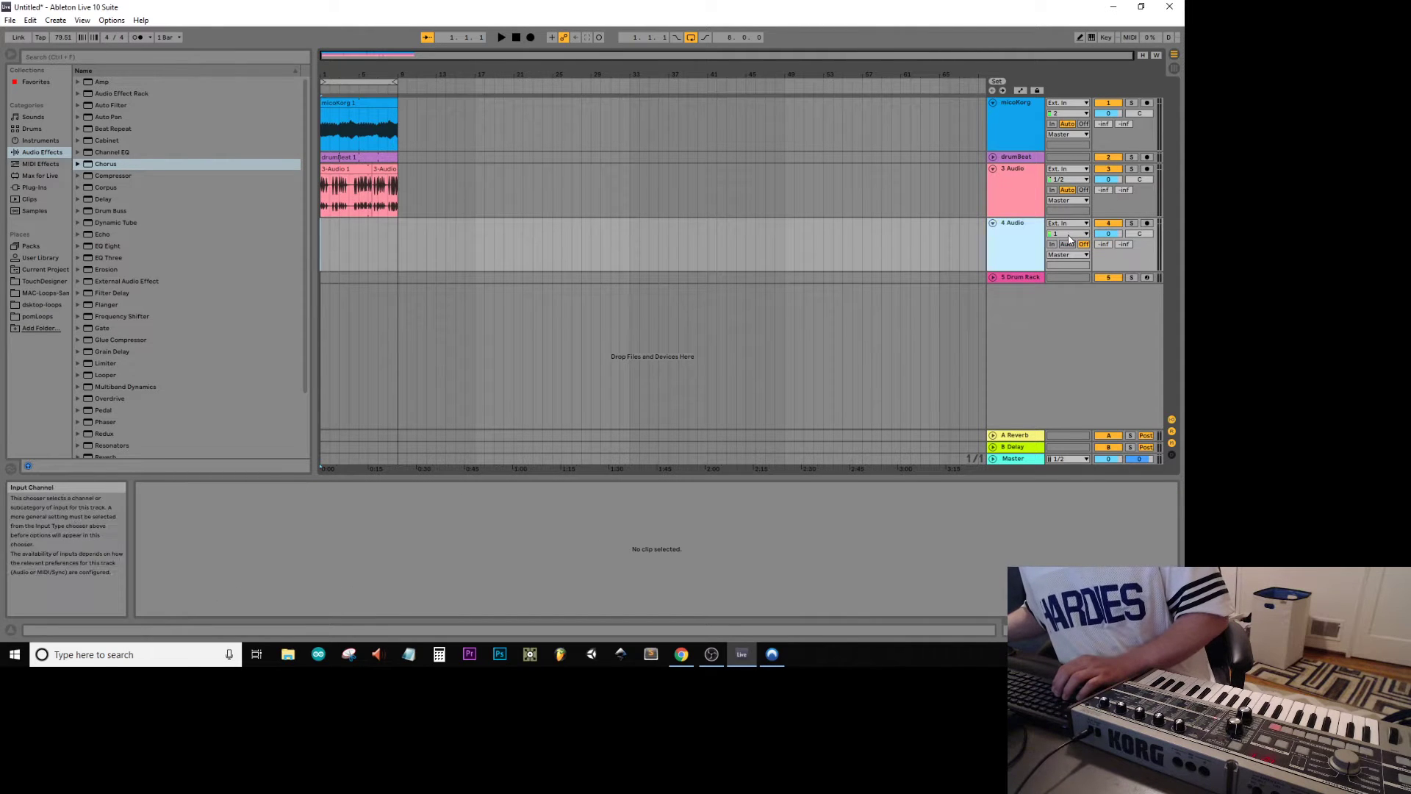
pyautogui.click(1063, 233)
pyautogui.click(1055, 245)
pyautogui.click(1146, 223)
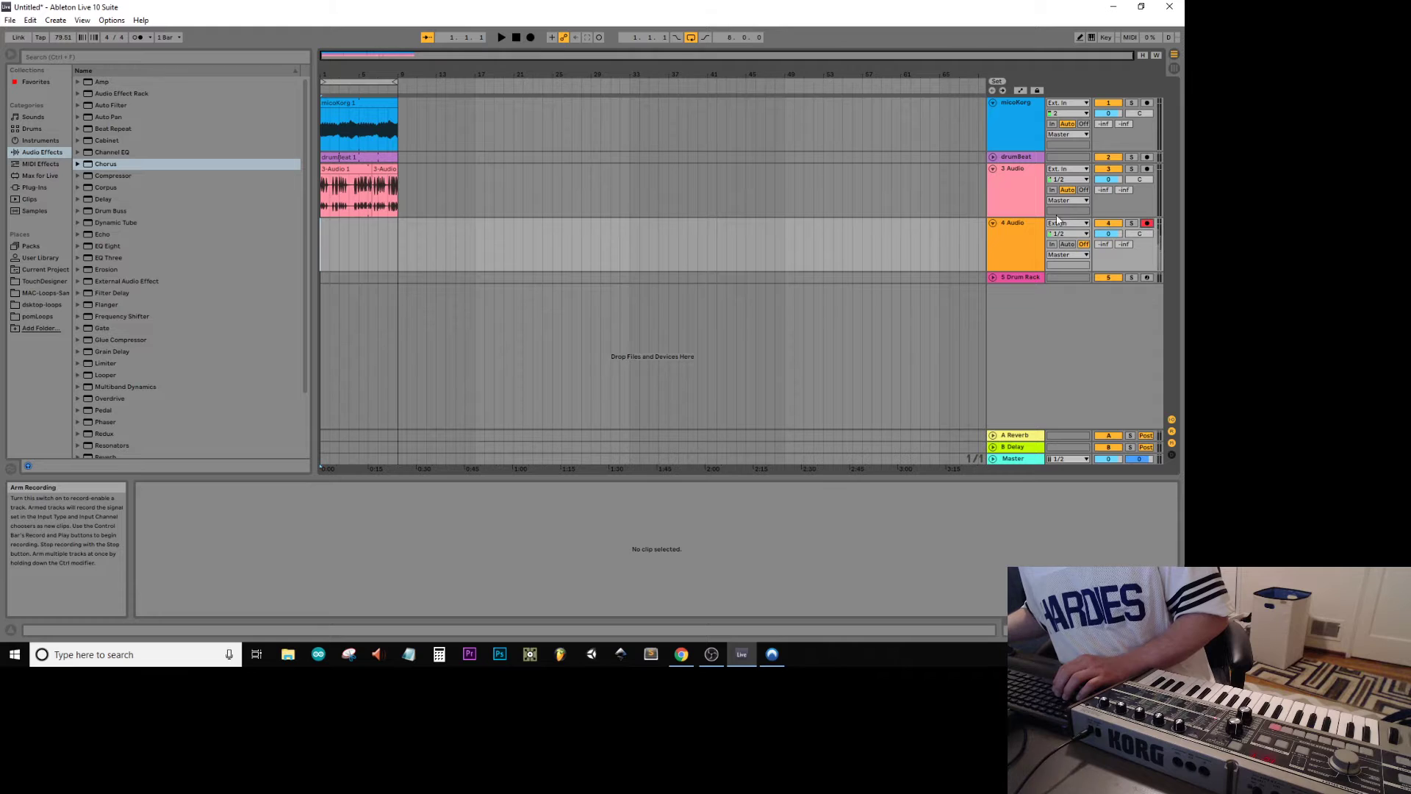
pyautogui.click(529, 36)
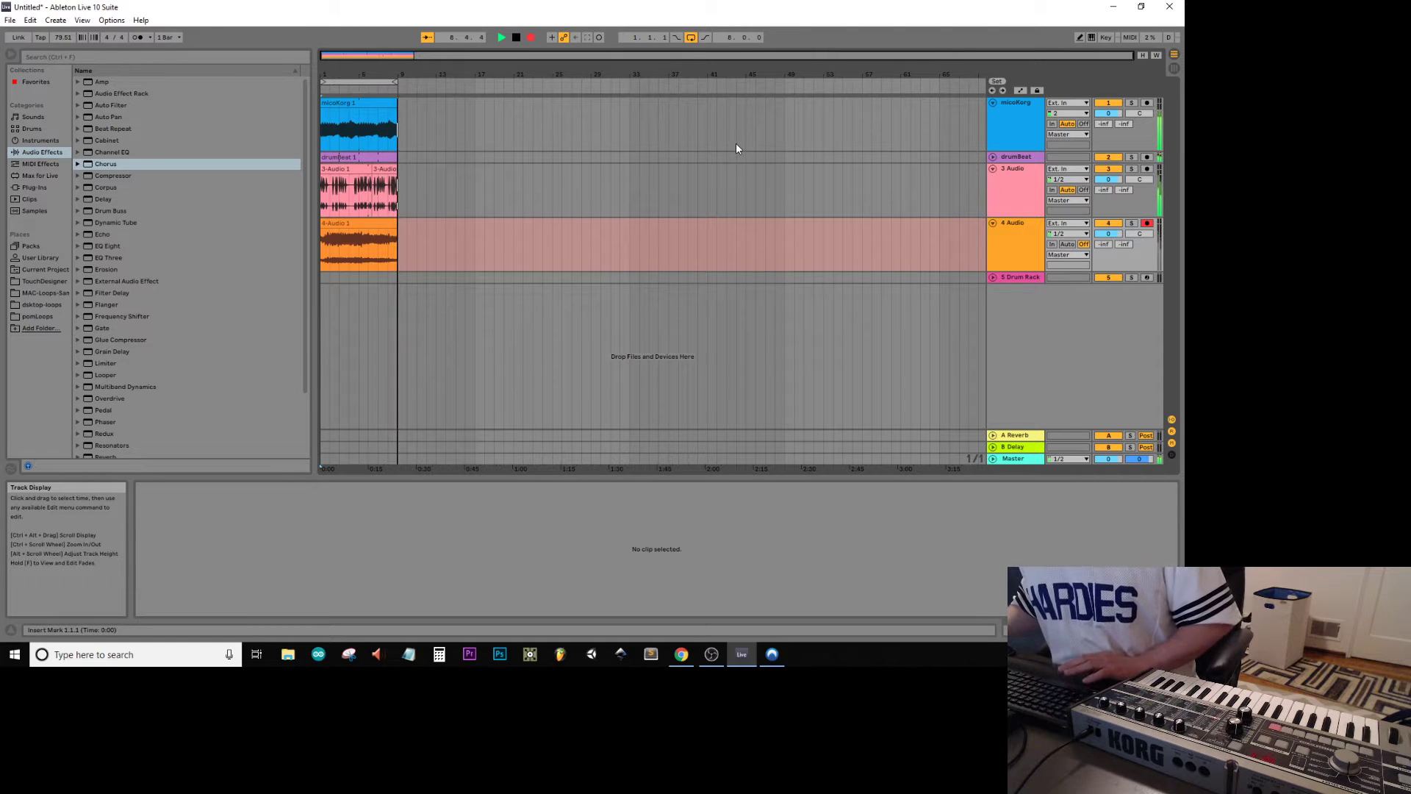
pyautogui.press('space')
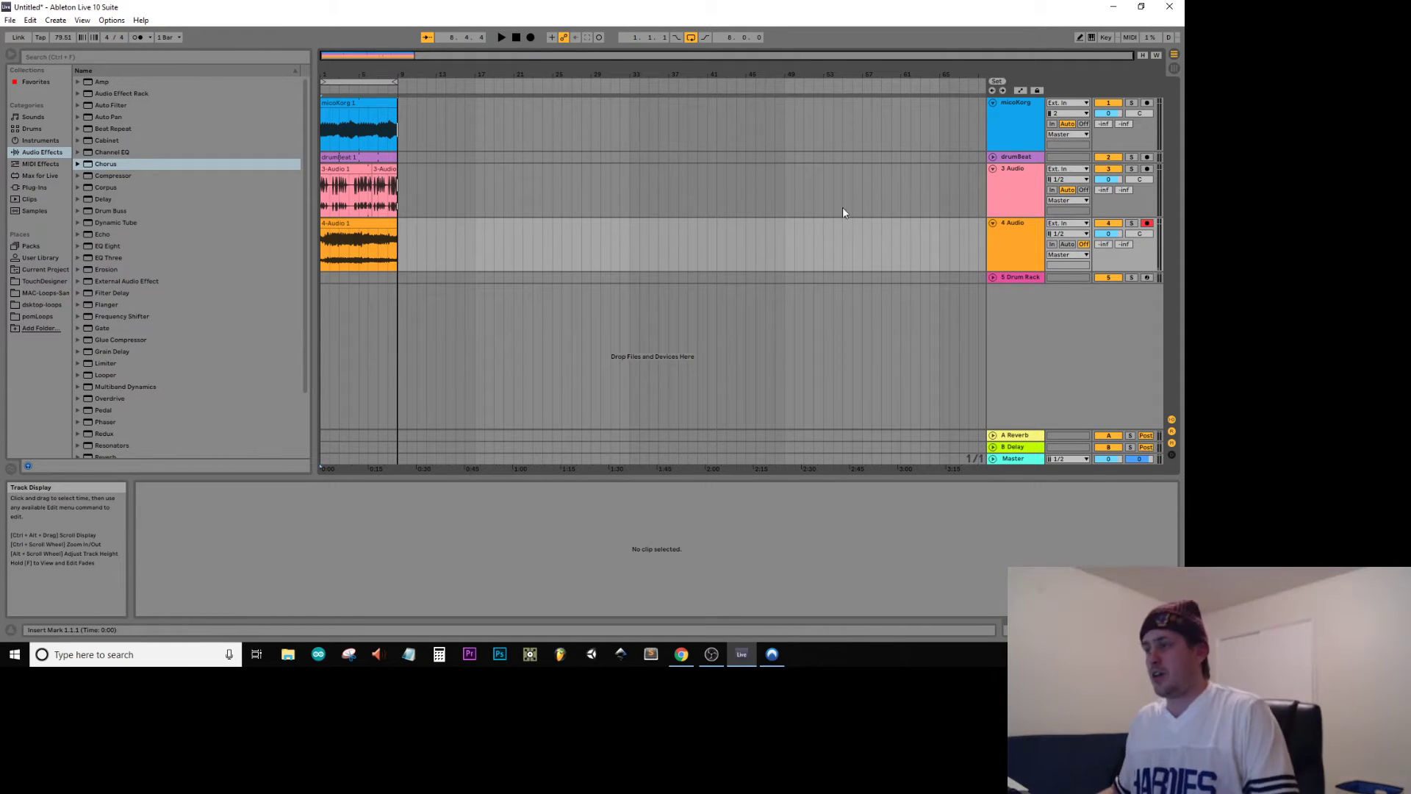
# Fit all tracks to the arrangement height and remove the empty audio track inserted below 4 Audio
pyautogui.hotkey('ctrl', 't')
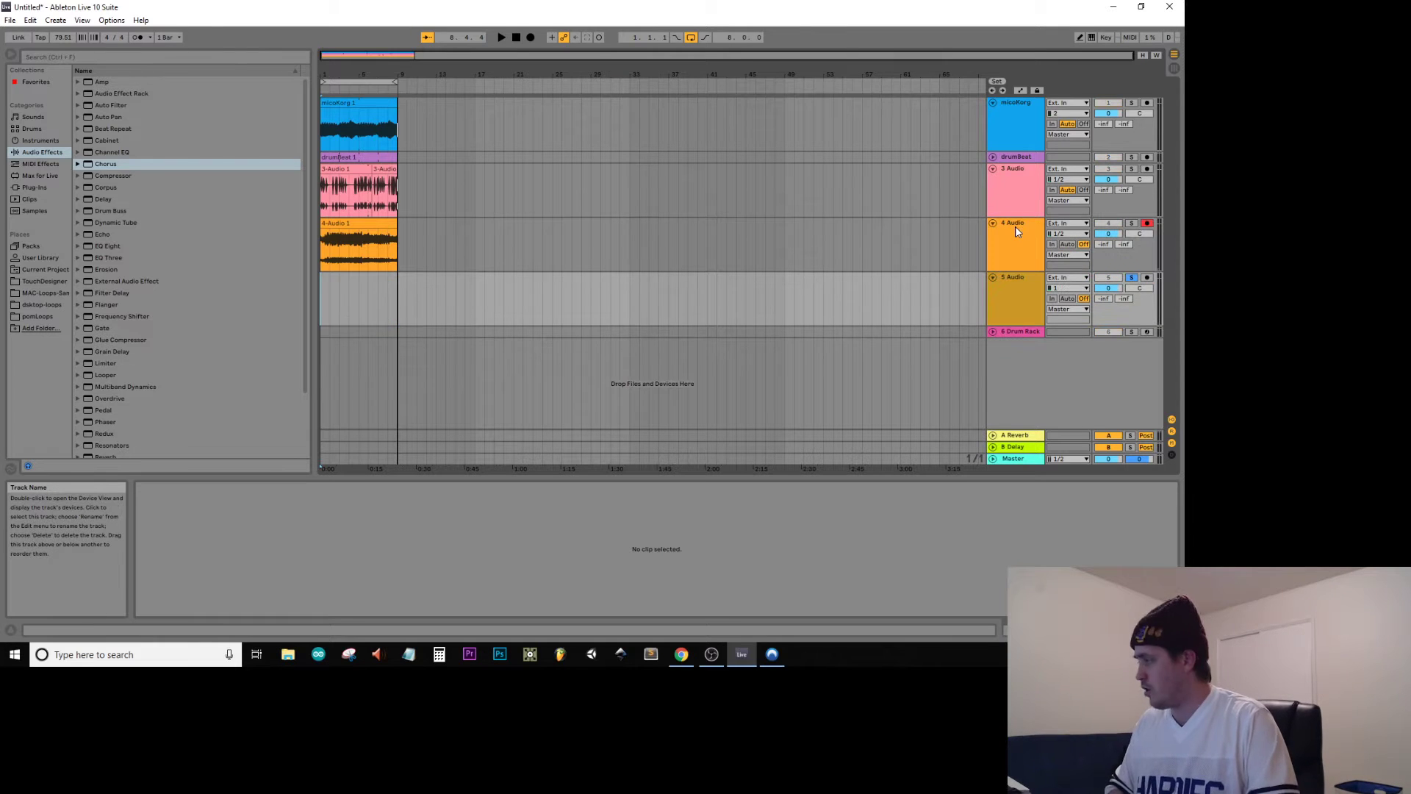
pyautogui.press('h')
pyautogui.click(1027, 244)
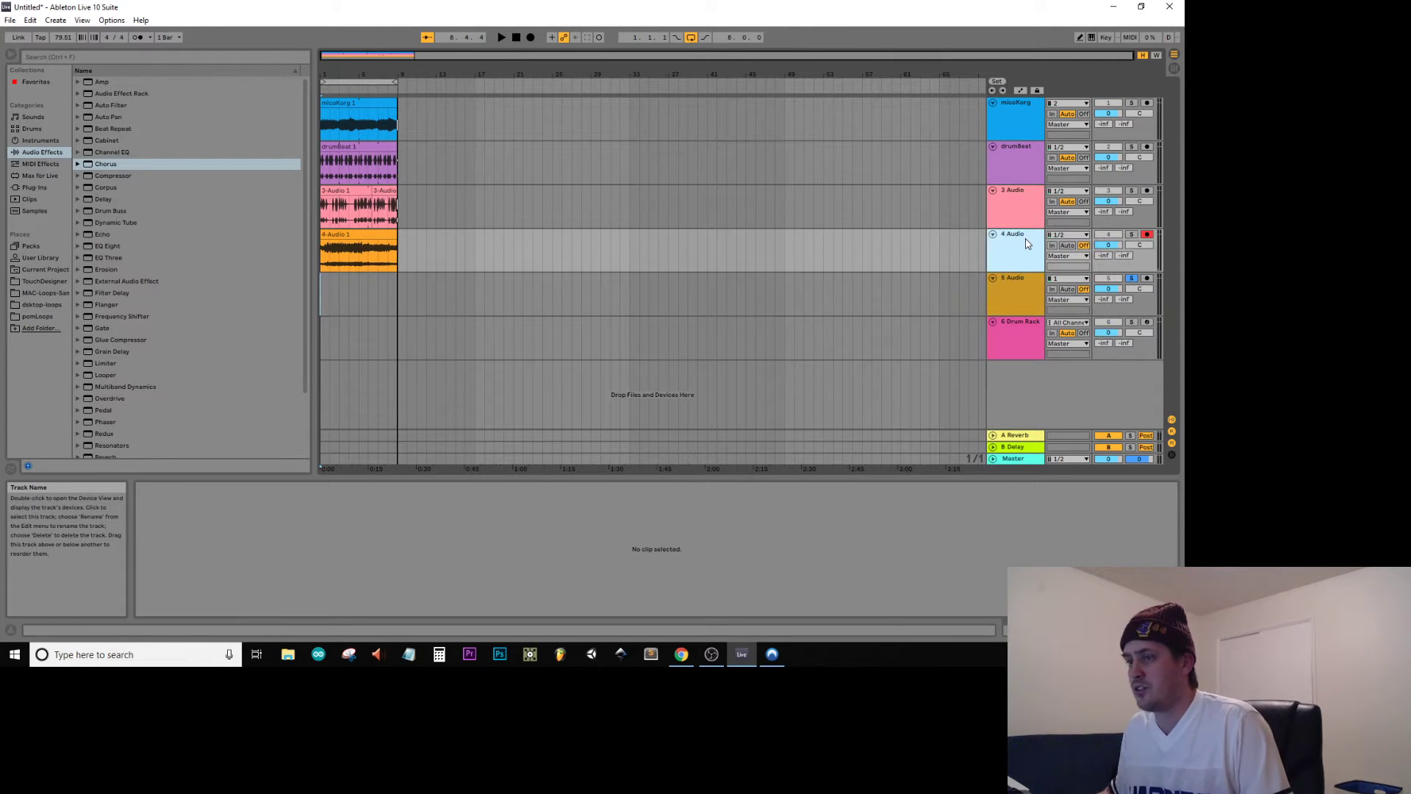
pyautogui.click(1032, 294)
pyautogui.press('Delete')
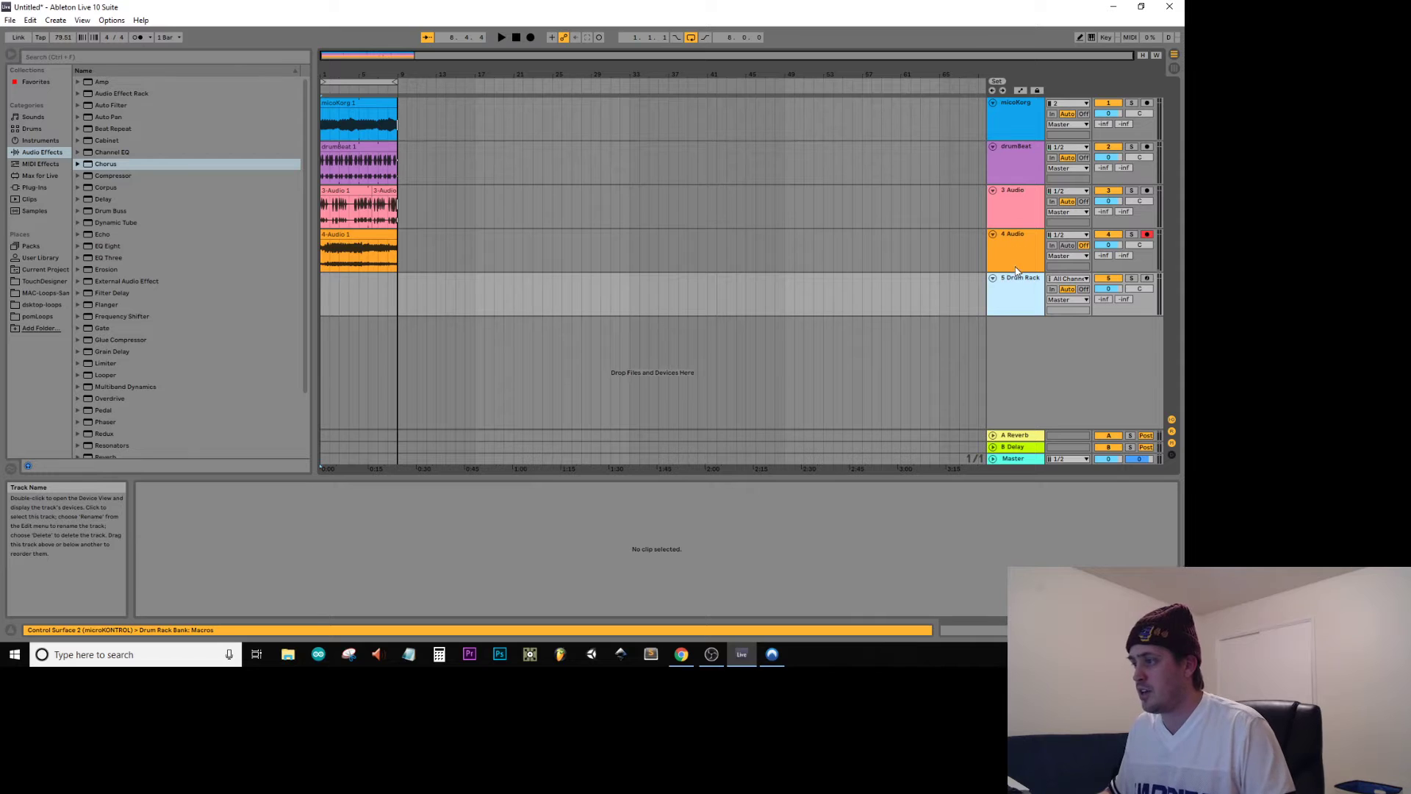
# Rename the 4 Audio track as synth and the 3 Audio track as hats
pyautogui.click(1016, 268)
pyautogui.hotkey('ctrl', 'r')
pyautogui.write('5')
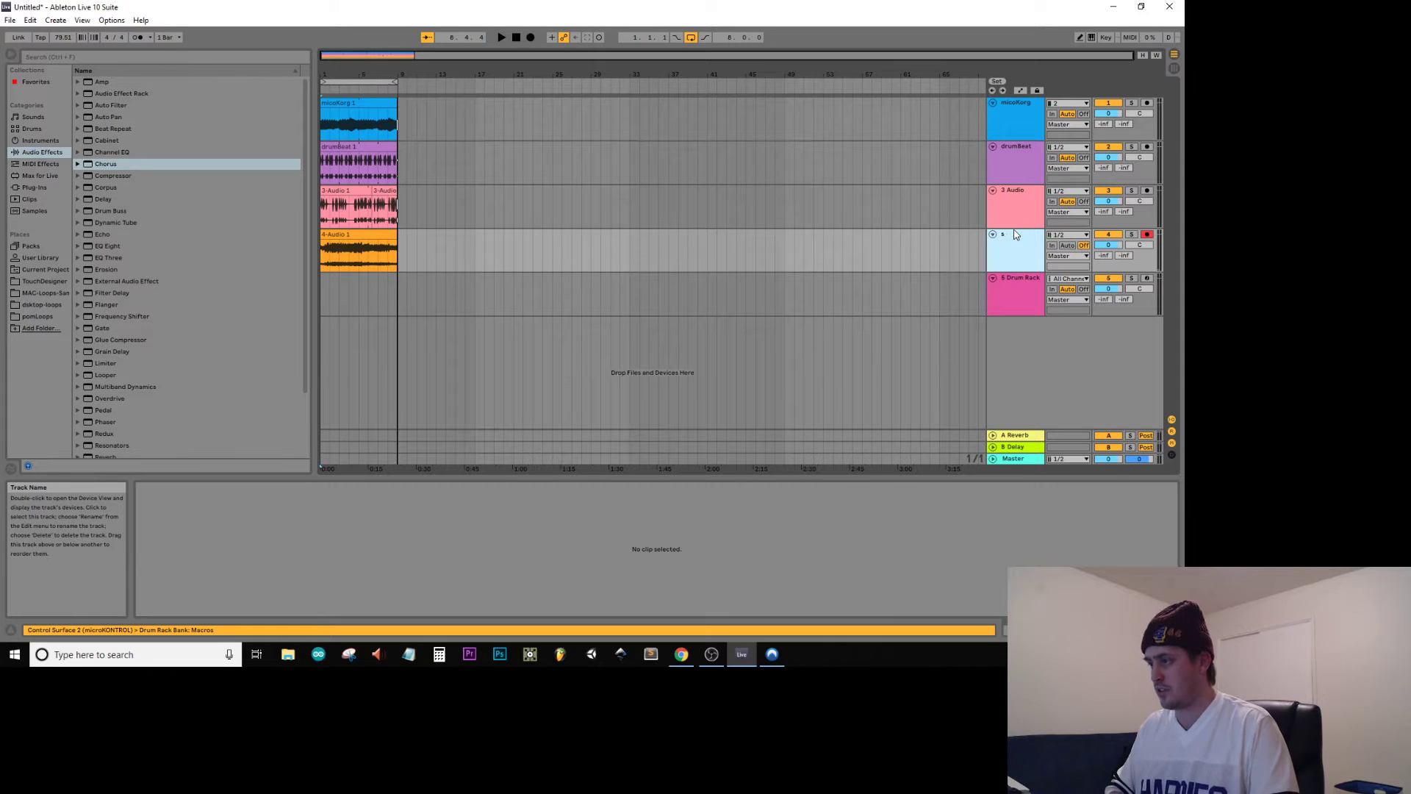
pyautogui.write('ynth')
pyautogui.click(1030, 189)
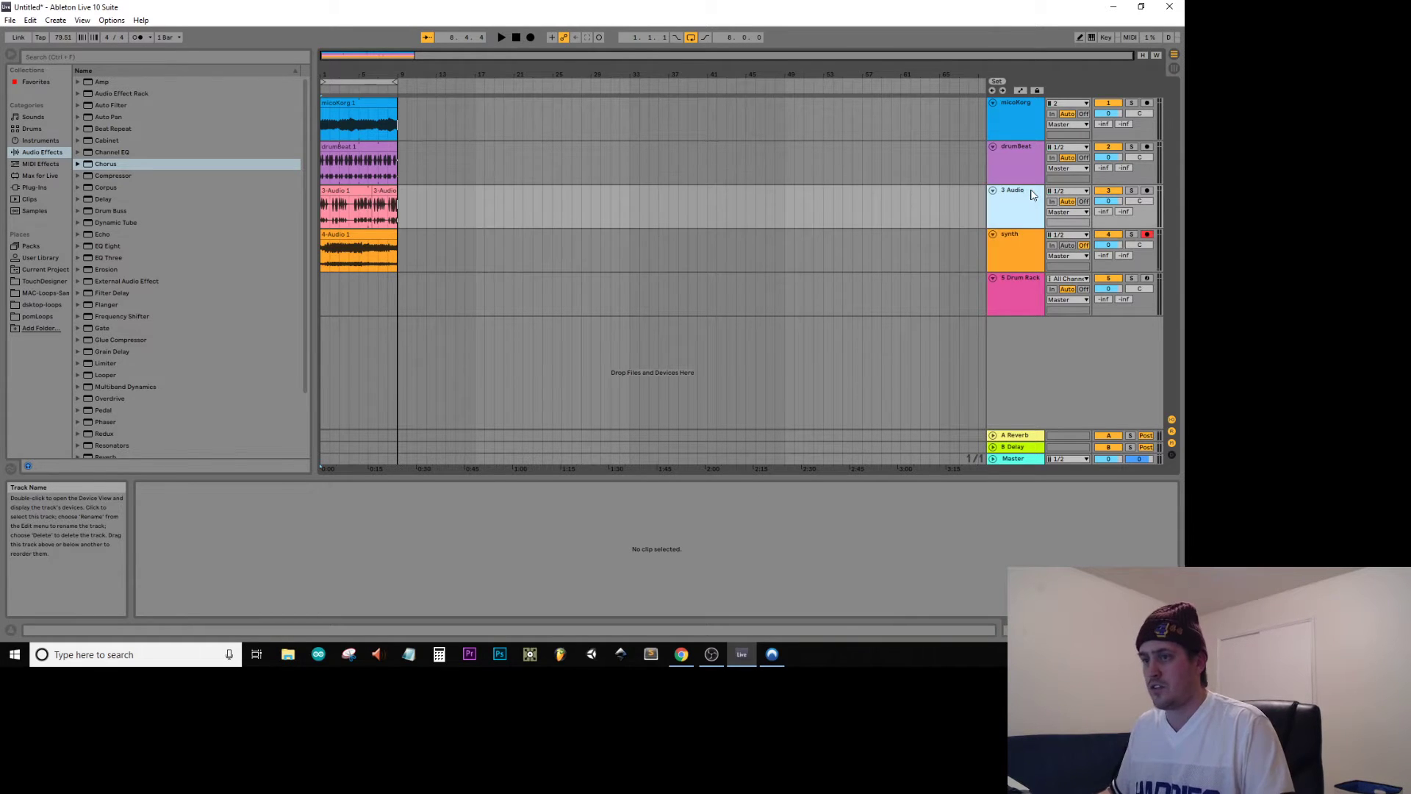
pyautogui.hotkey('ctrl', 'r')
pyautogui.write('hat')
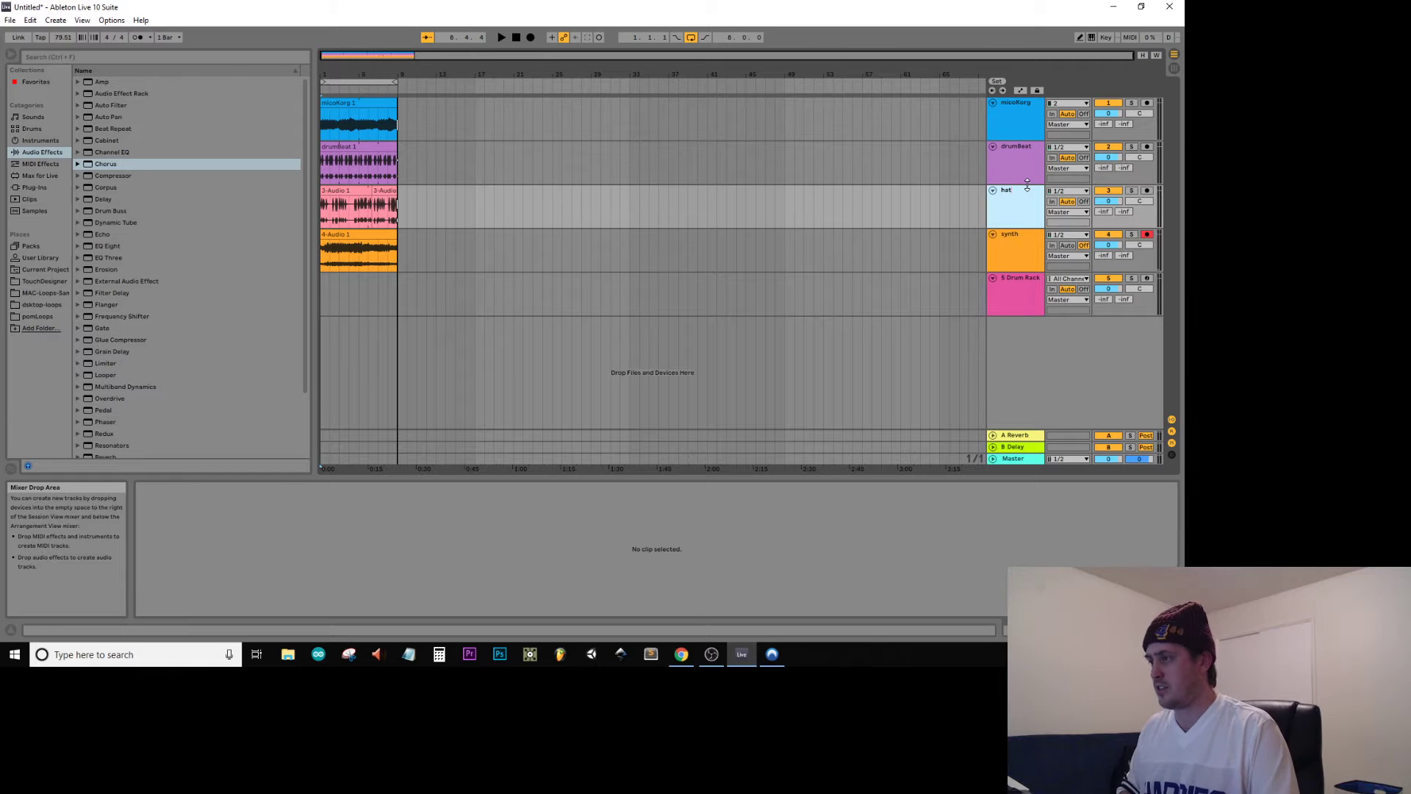
pyautogui.write('s')
pyautogui.press('Return')
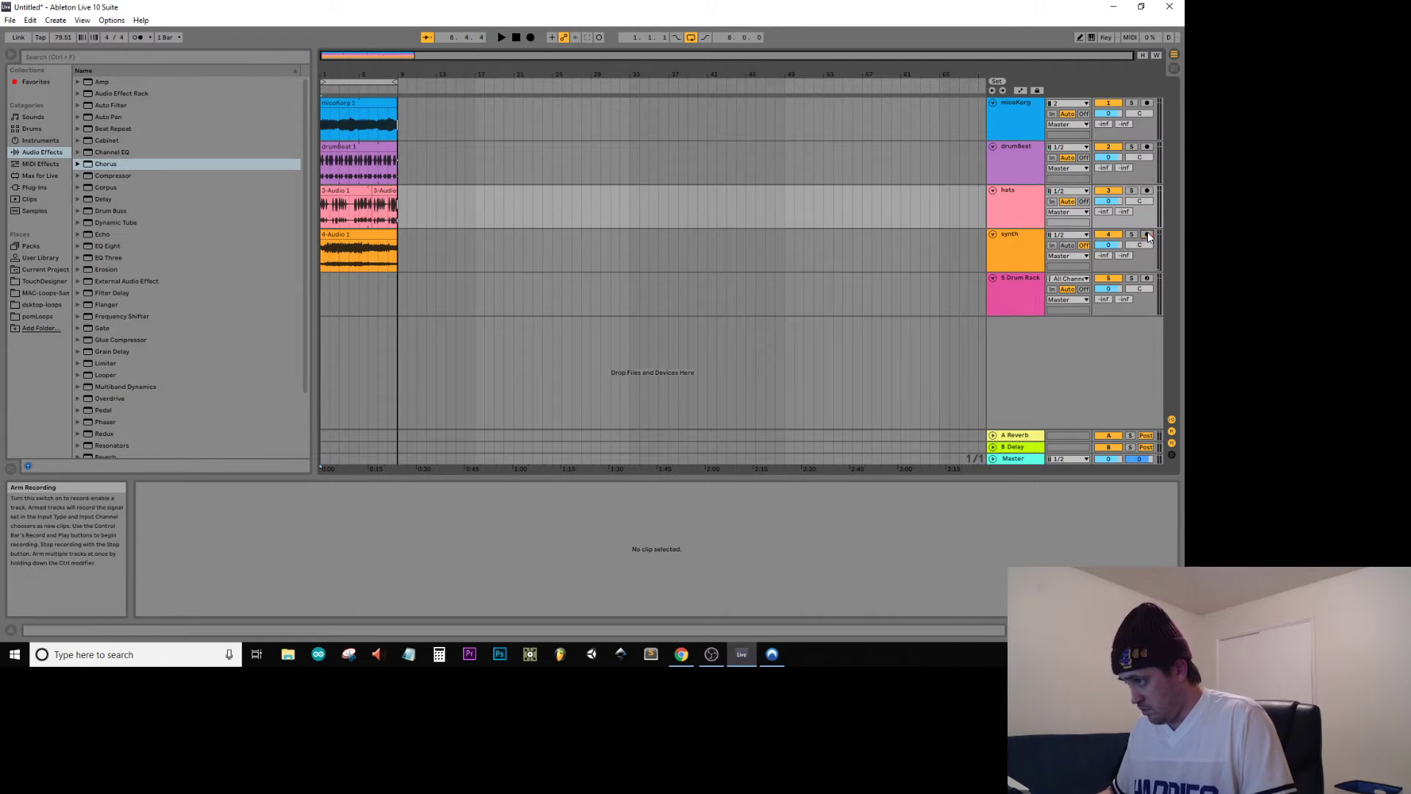
# Solo the synth track during playback and add an Auto Filter set to high-pass with its frequency at about 301 Hz
pyautogui.click(1132, 234)
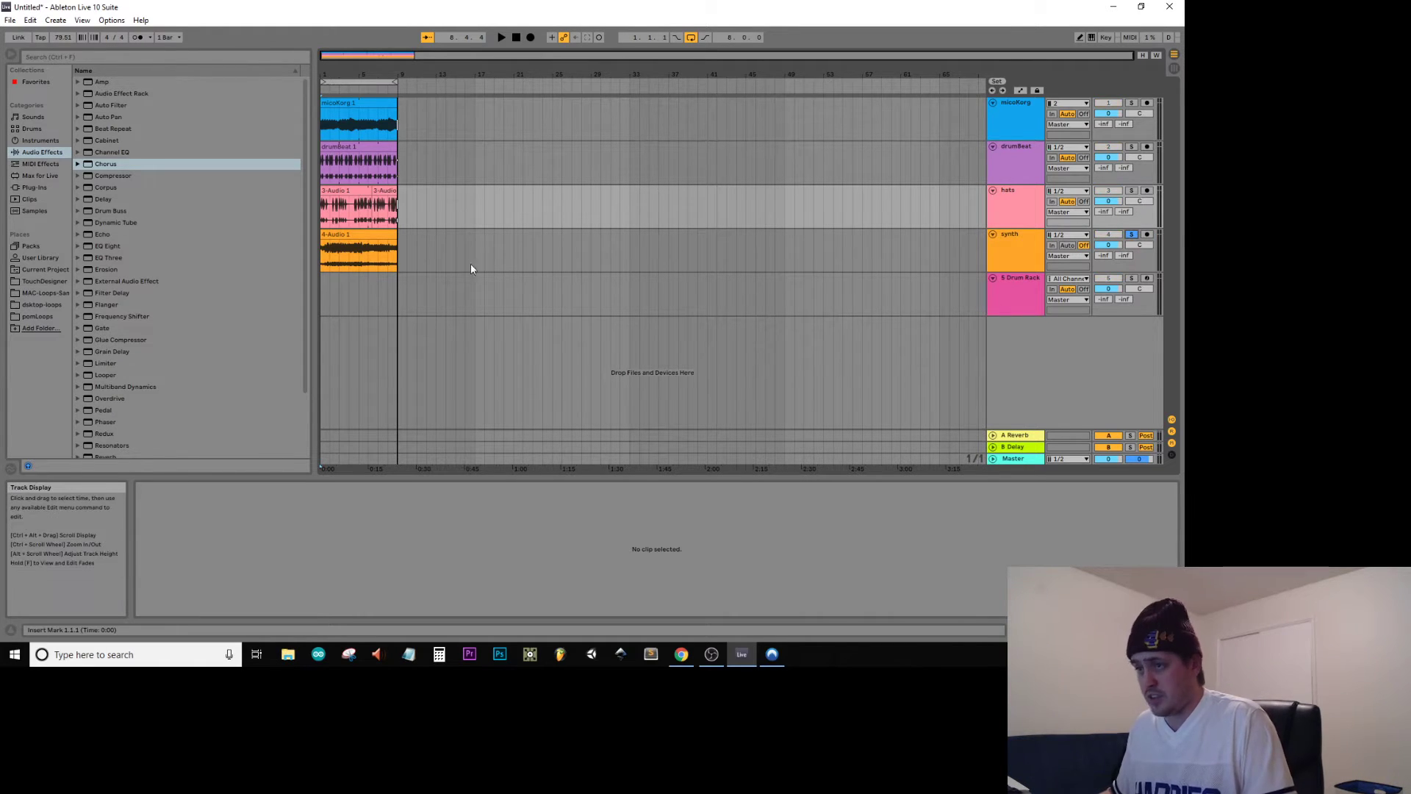
pyautogui.click(332, 251)
pyautogui.press('space')
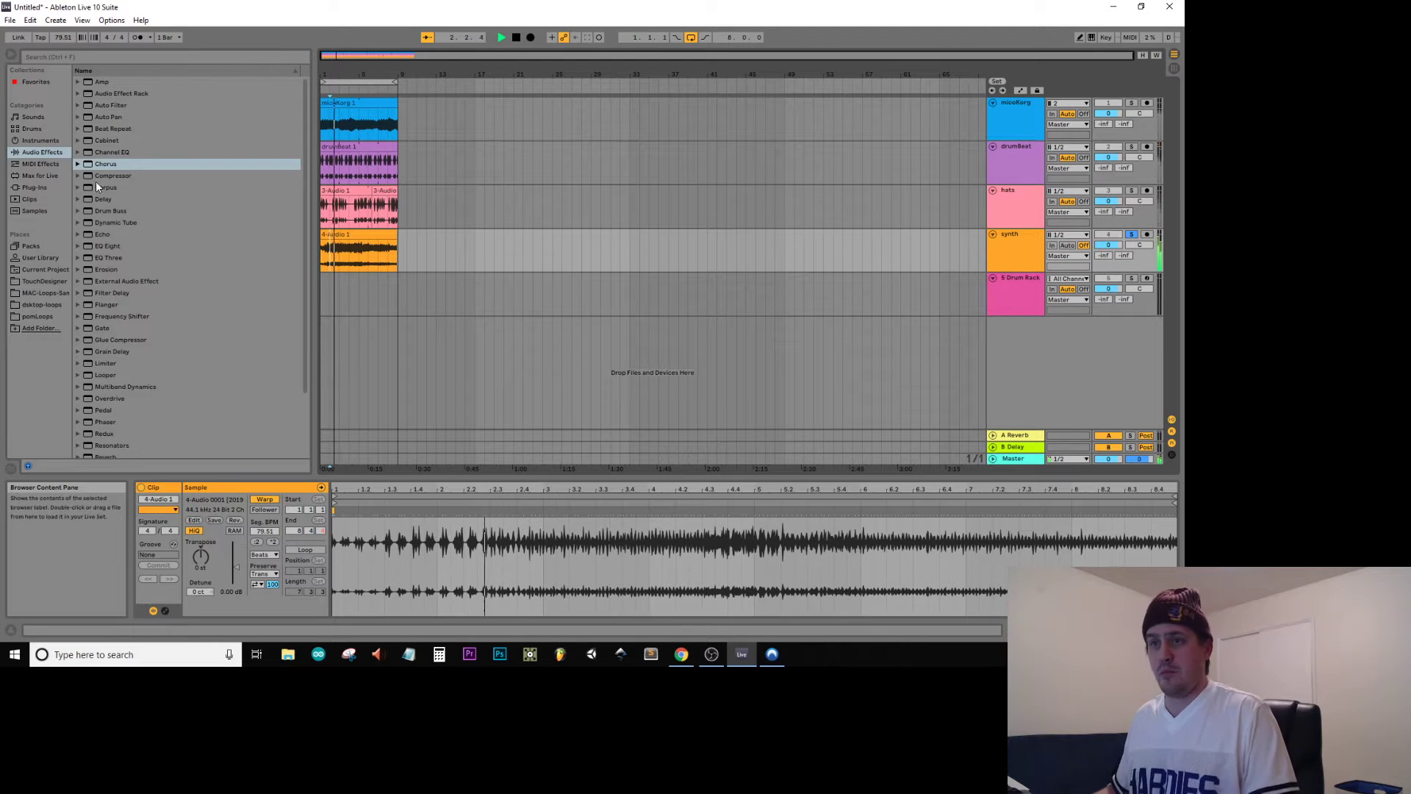
pyautogui.doubleClick(113, 103)
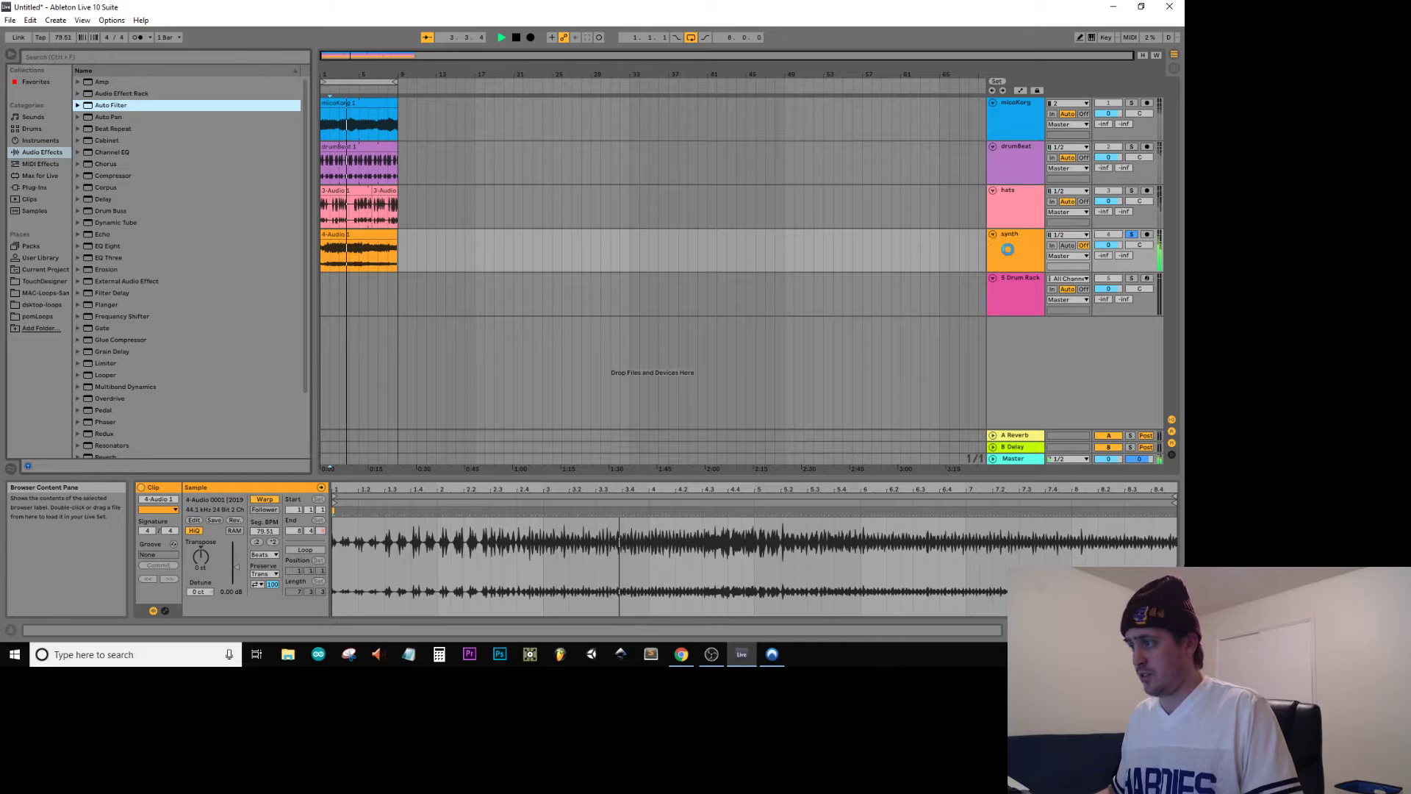
pyautogui.click(199, 585)
pyautogui.moveTo(291, 570); pyautogui.dragTo(226, 571)
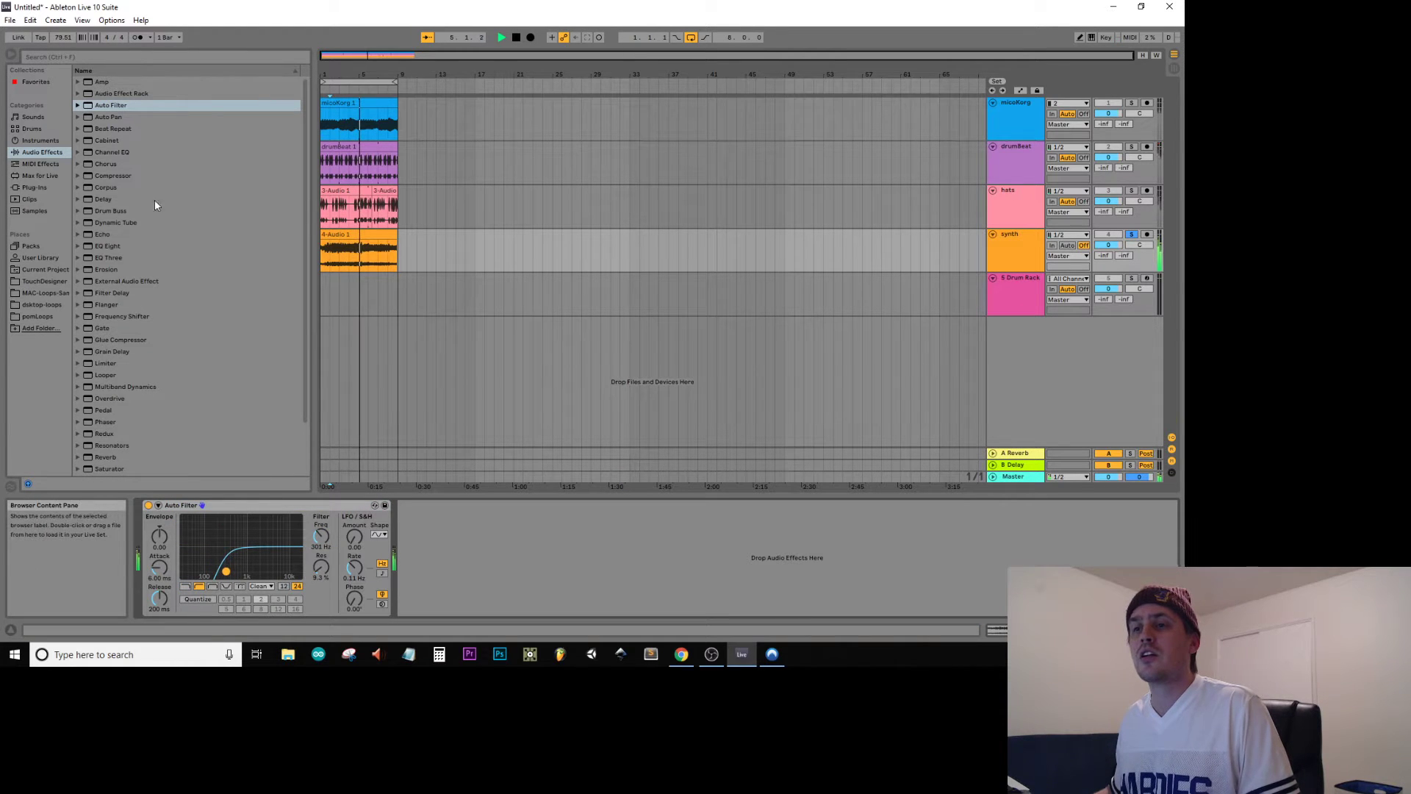
# Add a Reverb after the Auto Filter with Decay Time at about 2.8 s and Dry/Wet at 37%, and unsolo the synth track
pyautogui.moveTo(105, 457)
pyautogui.mouseDown()
pyautogui.moveTo(443, 544)
pyautogui.moveTo(537, 546)
pyautogui.mouseUp()
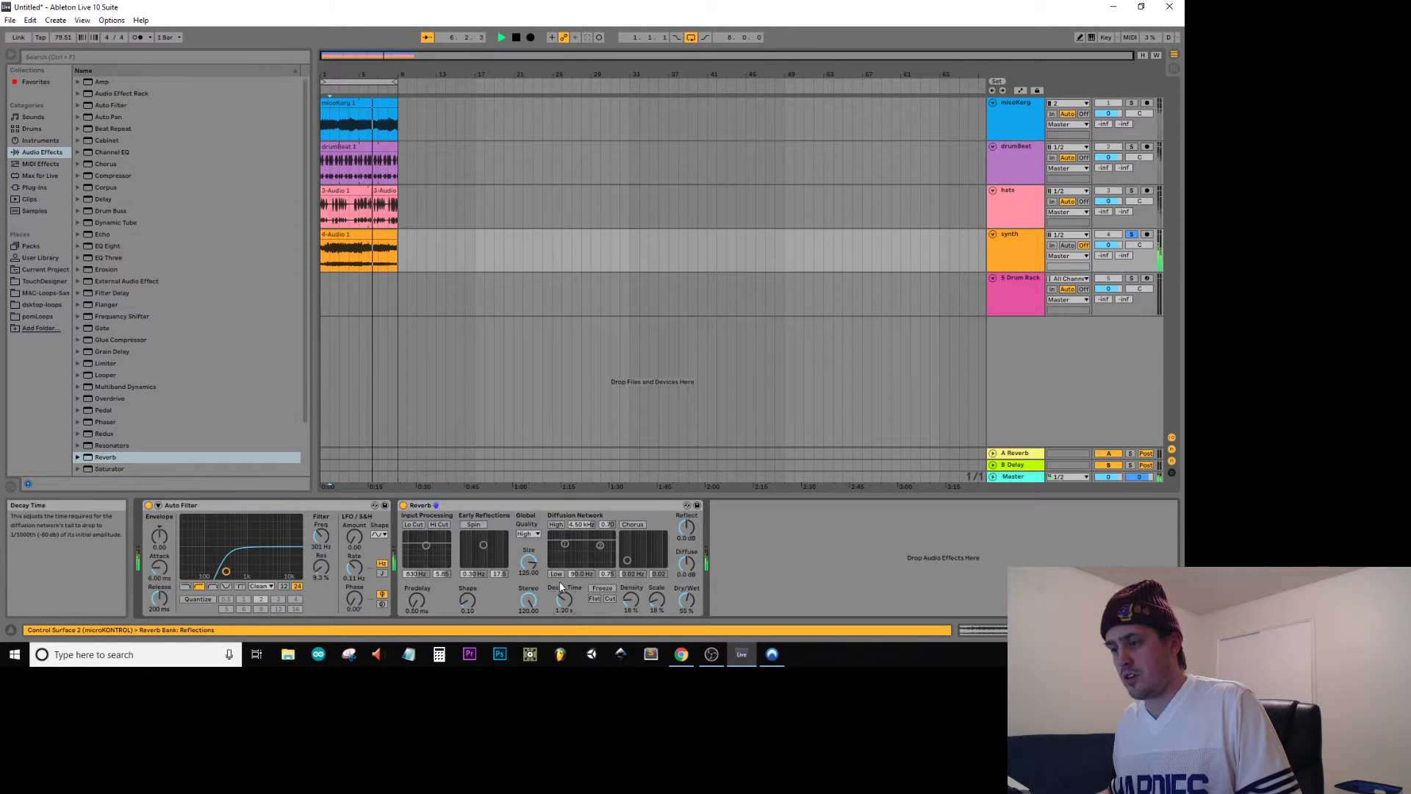
pyautogui.moveTo(564, 599); pyautogui.dragTo(564, 608)
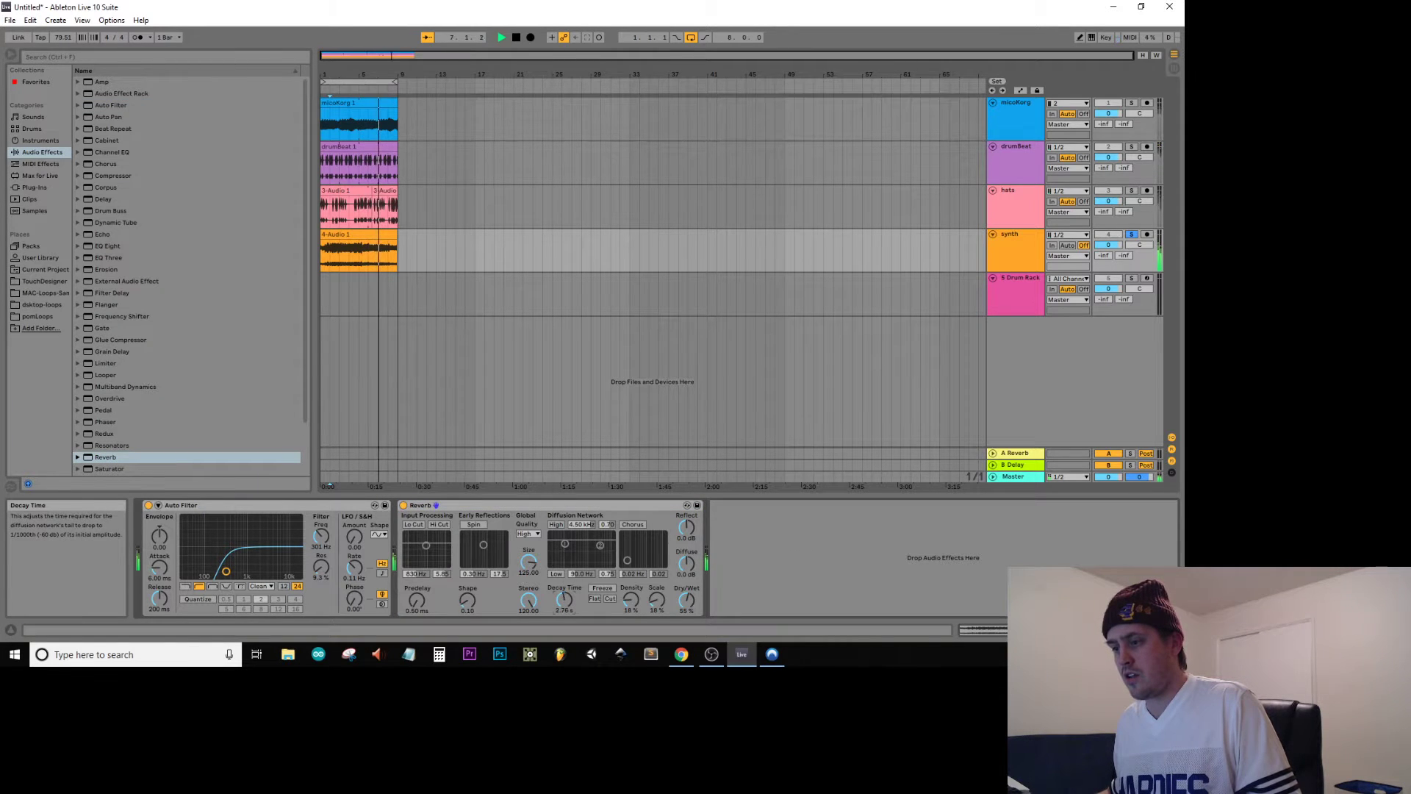
pyautogui.moveTo(686, 600); pyautogui.dragTo(687, 610)
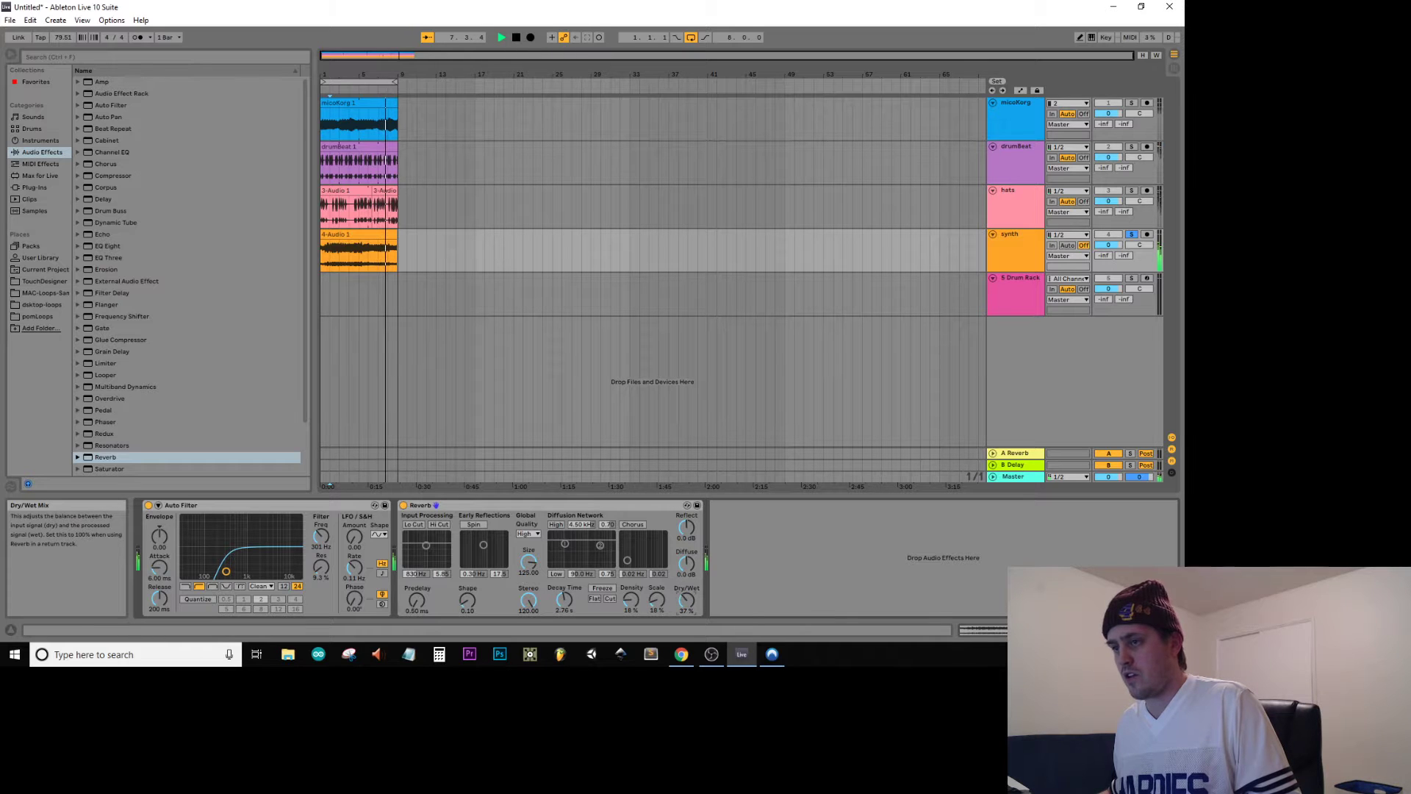
pyautogui.click(1132, 235)
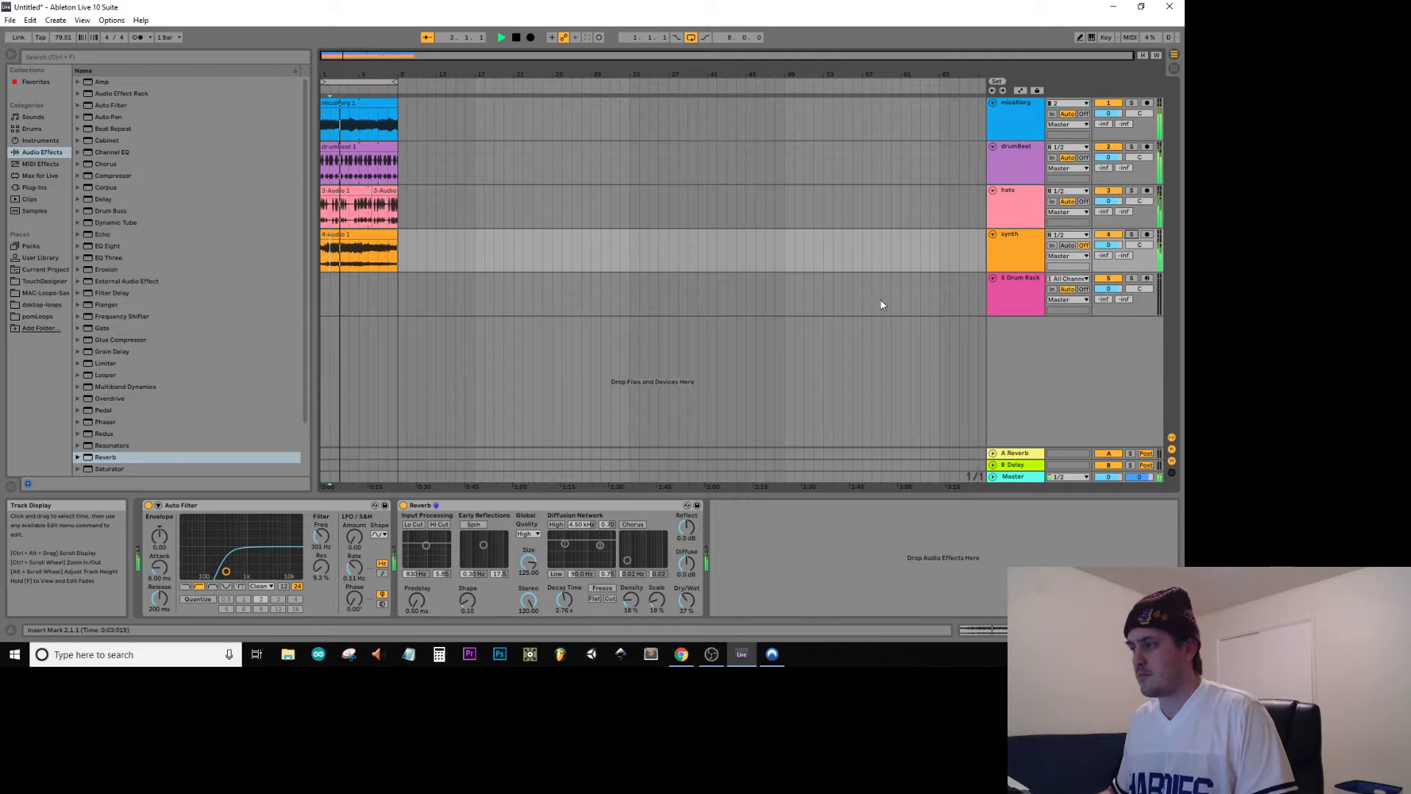
# Stop playback and move the synth track directly below the Korg track
pyautogui.click(1007, 209)
pyautogui.click(1009, 245)
pyautogui.click(1019, 279)
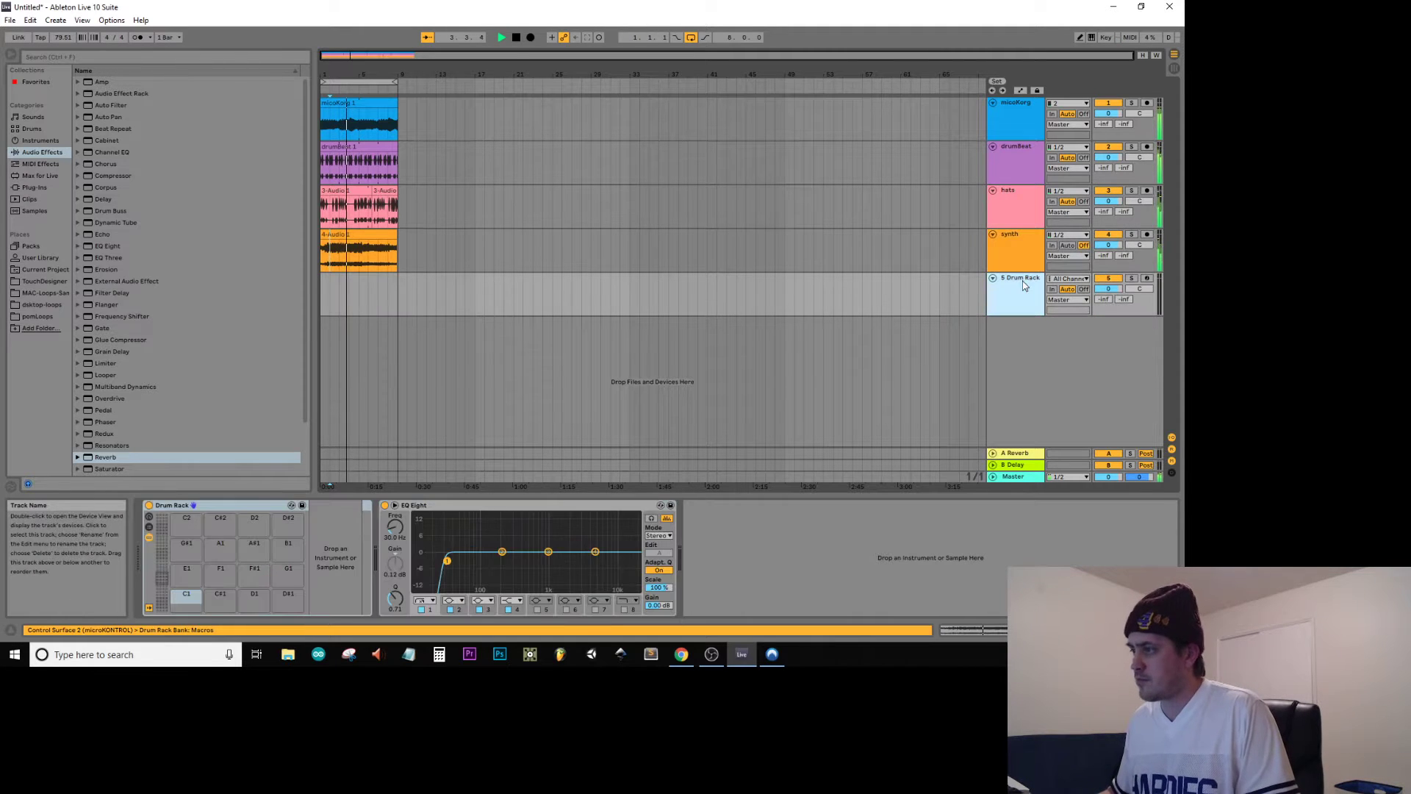
pyautogui.click(370, 265)
pyautogui.press('space')
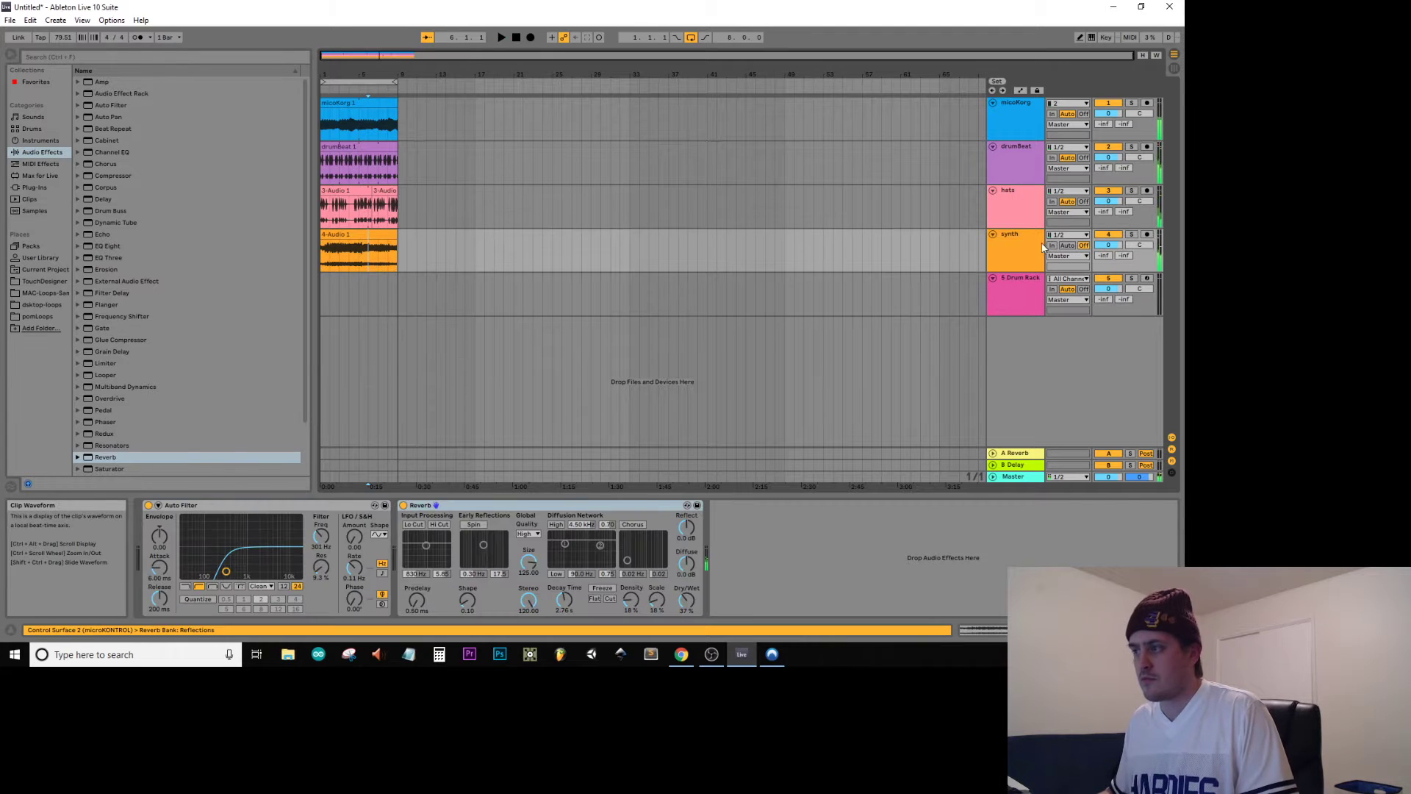
pyautogui.moveTo(1013, 248); pyautogui.dragTo(1023, 127)
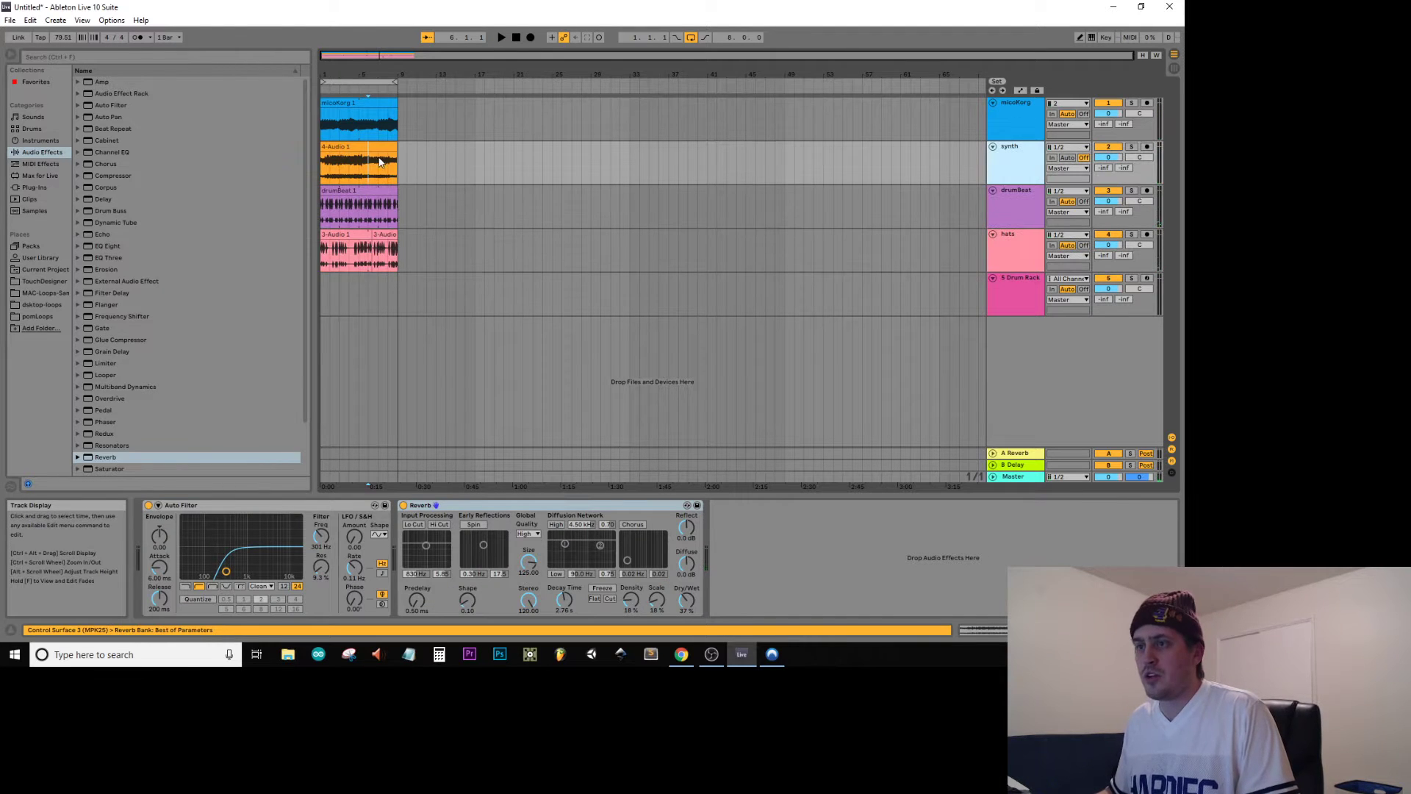
# Delete bar 5 from the Korg and synth clips and play the arrangement from bar 4
pyautogui.click(366, 132)
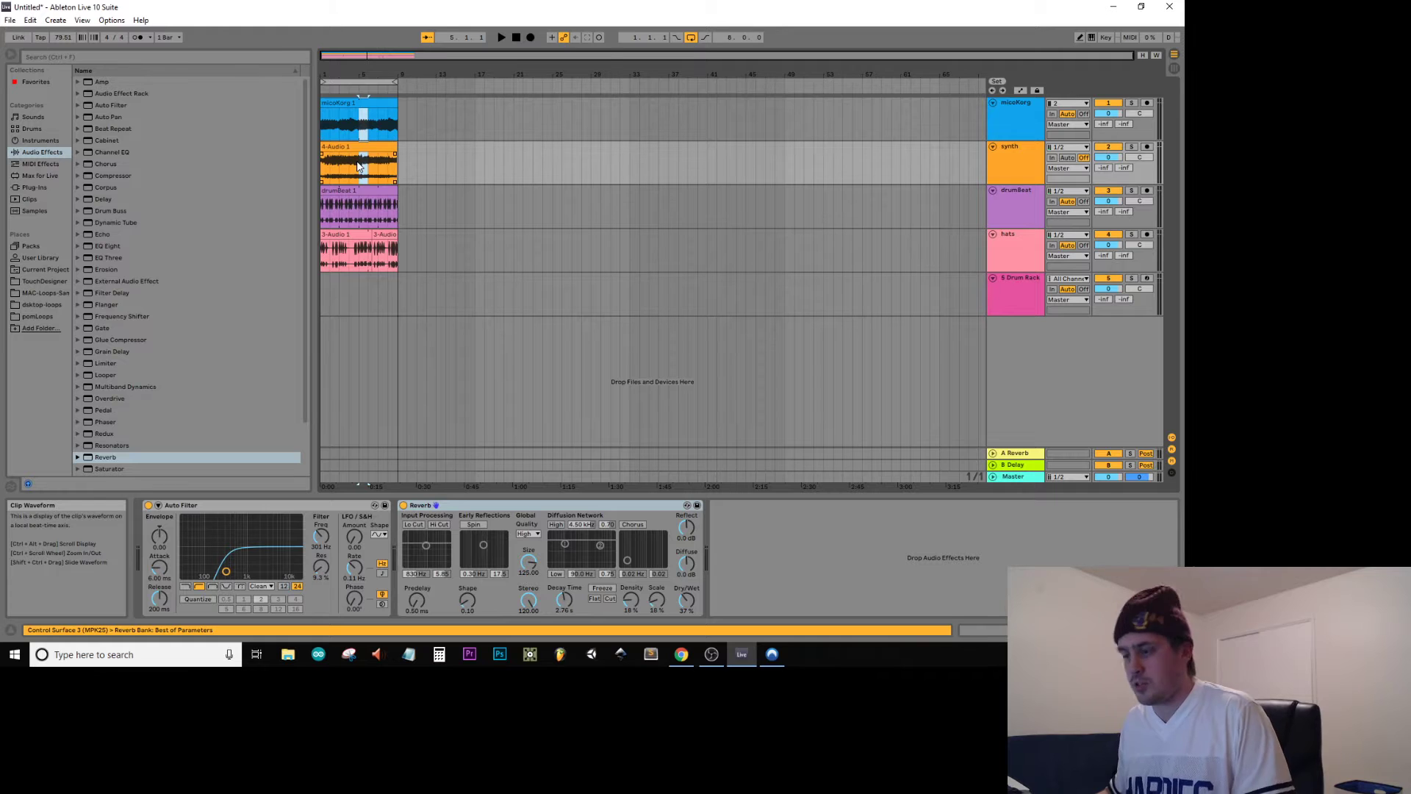
pyautogui.press('Delete')
pyautogui.click(347, 119)
pyautogui.press('space')
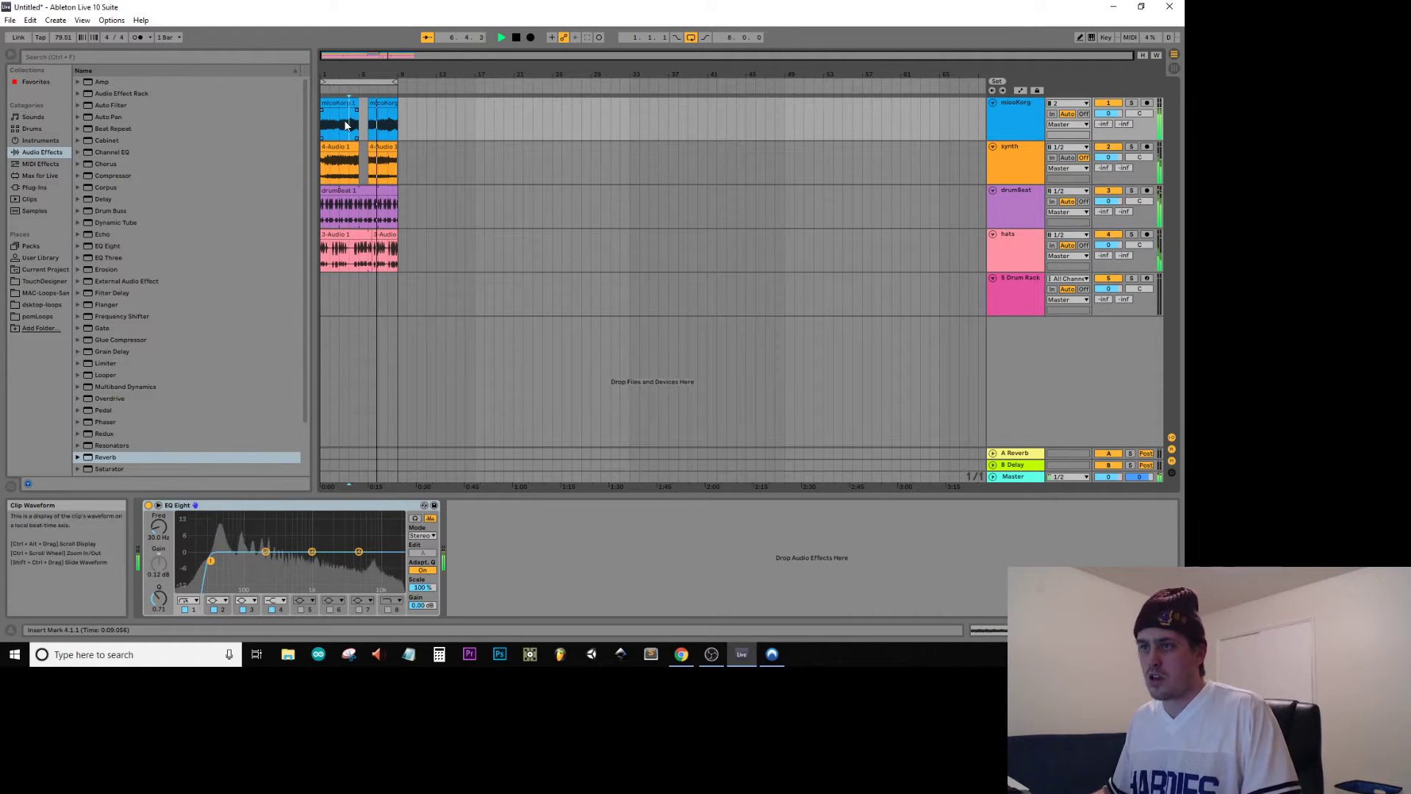
# Extend the first Korg and synth clips to 5.4.1 to shorten the gap, and play the result
pyautogui.press('space')
pyautogui.press('+')
pyautogui.press('+')
pyautogui.press('+')
pyautogui.press('+')
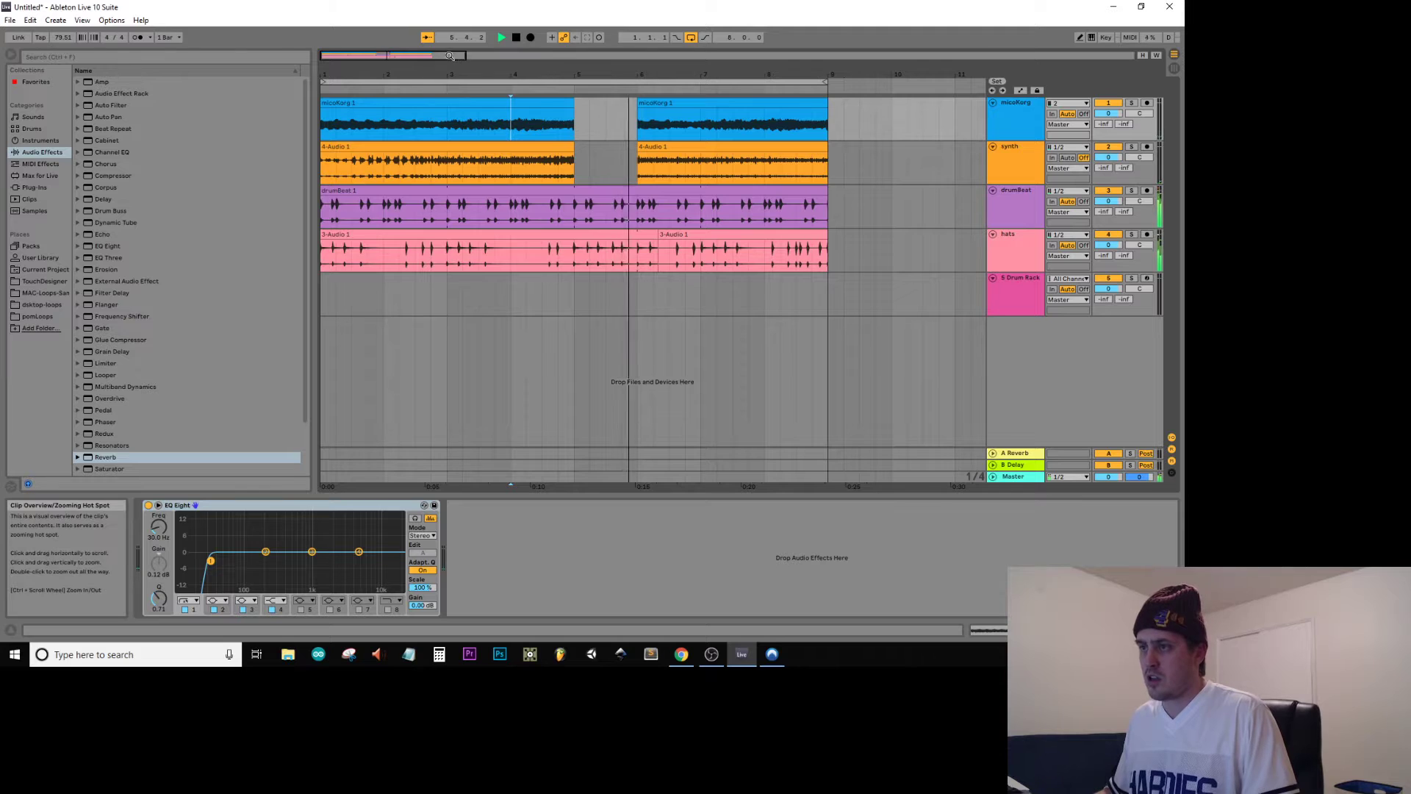
pyautogui.moveTo(447, 56); pyautogui.dragTo(405, 59)
pyautogui.moveTo(496, 102); pyautogui.dragTo(567, 102)
pyautogui.moveTo(495, 146); pyautogui.dragTo(559, 145)
pyautogui.press('space')
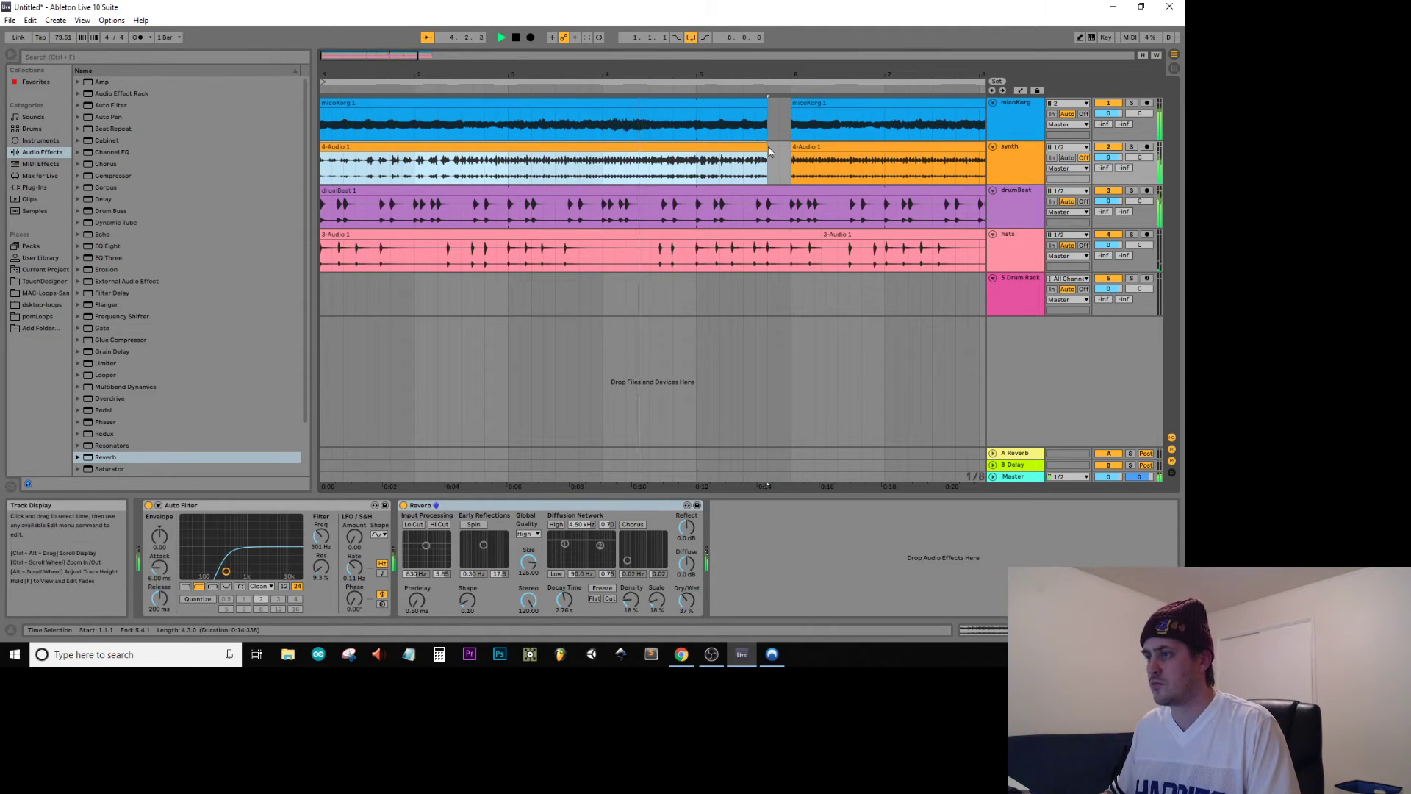
# Trim the first Korg and synth clips so both end at 5.3.3, and play the arrangement
pyautogui.moveTo(766, 158); pyautogui.dragTo(743, 168)
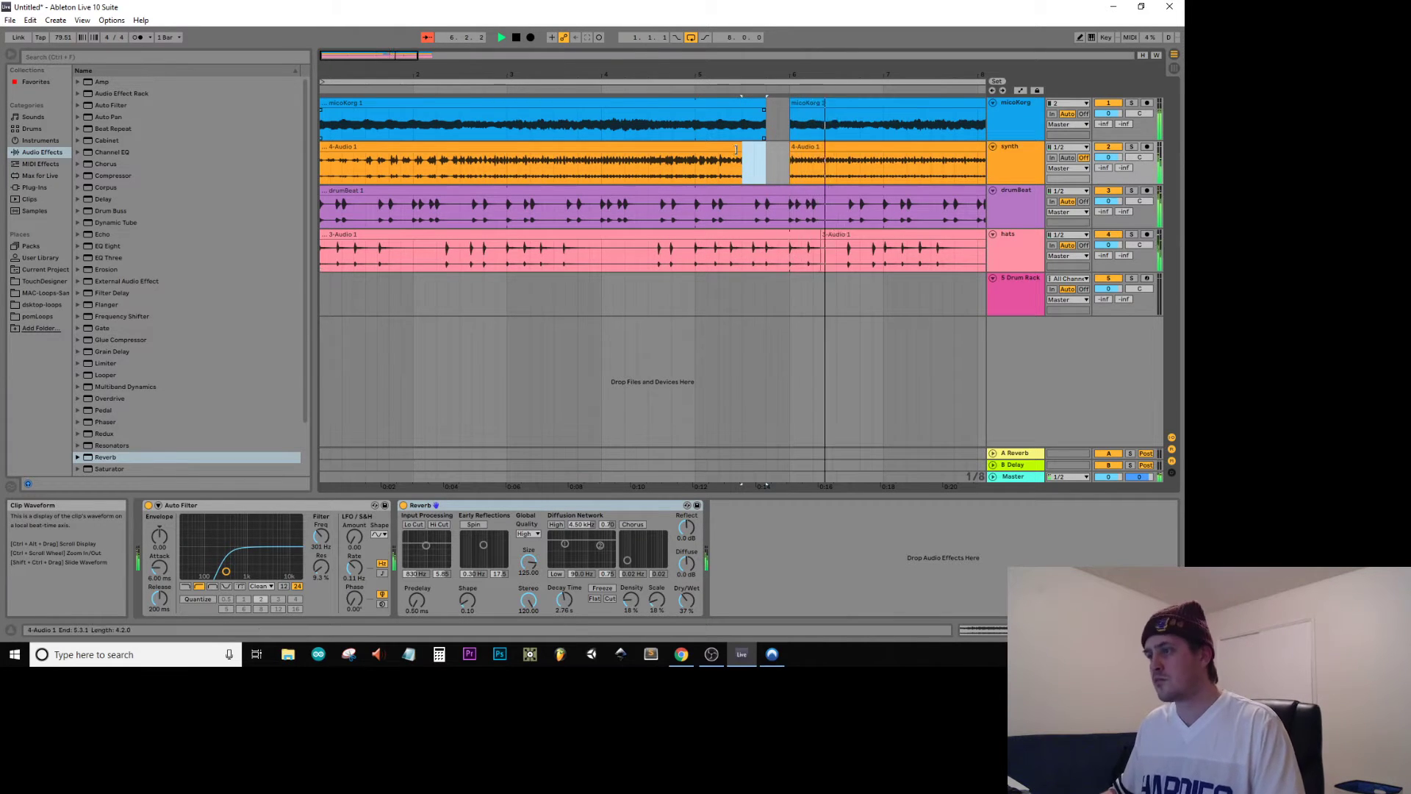
pyautogui.click(761, 146)
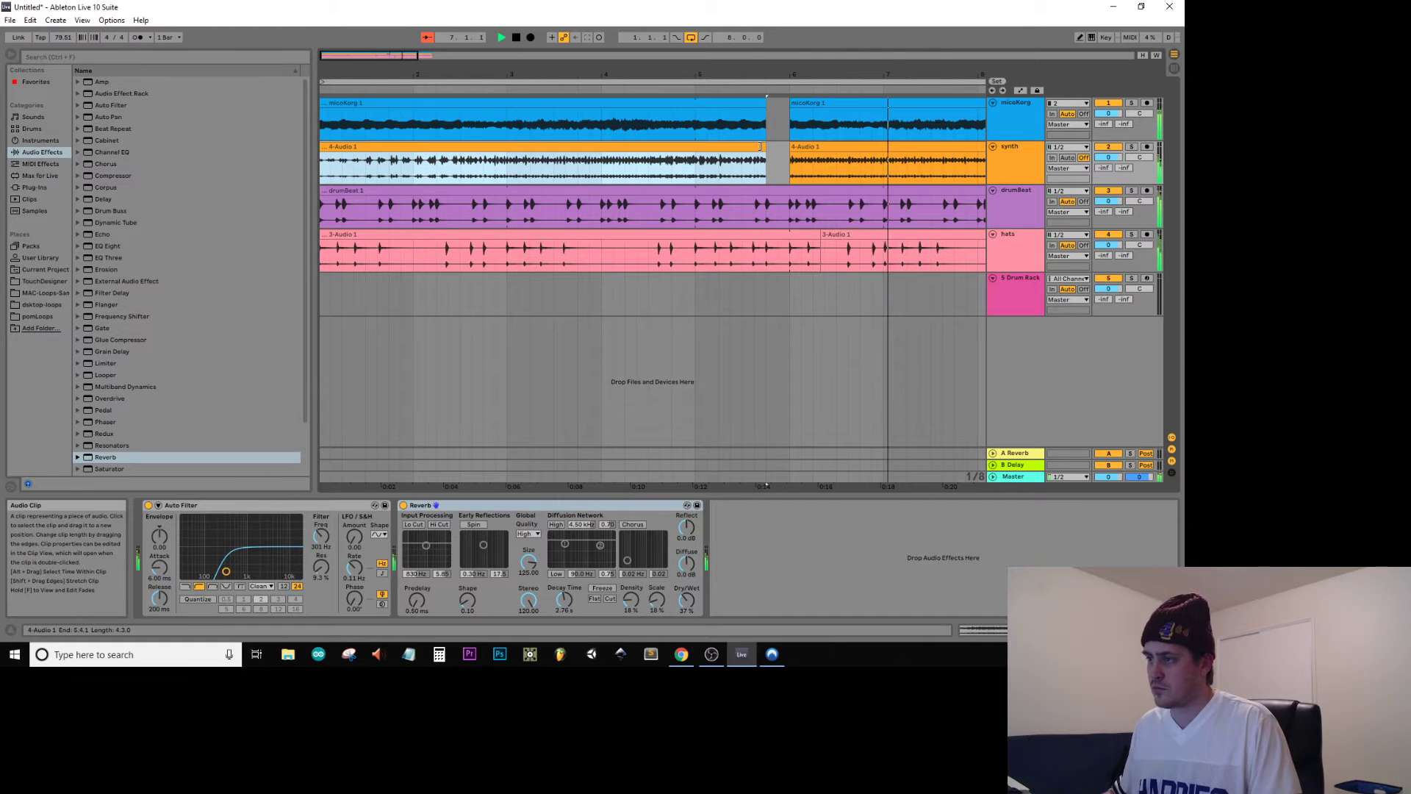
pyautogui.click(734, 154)
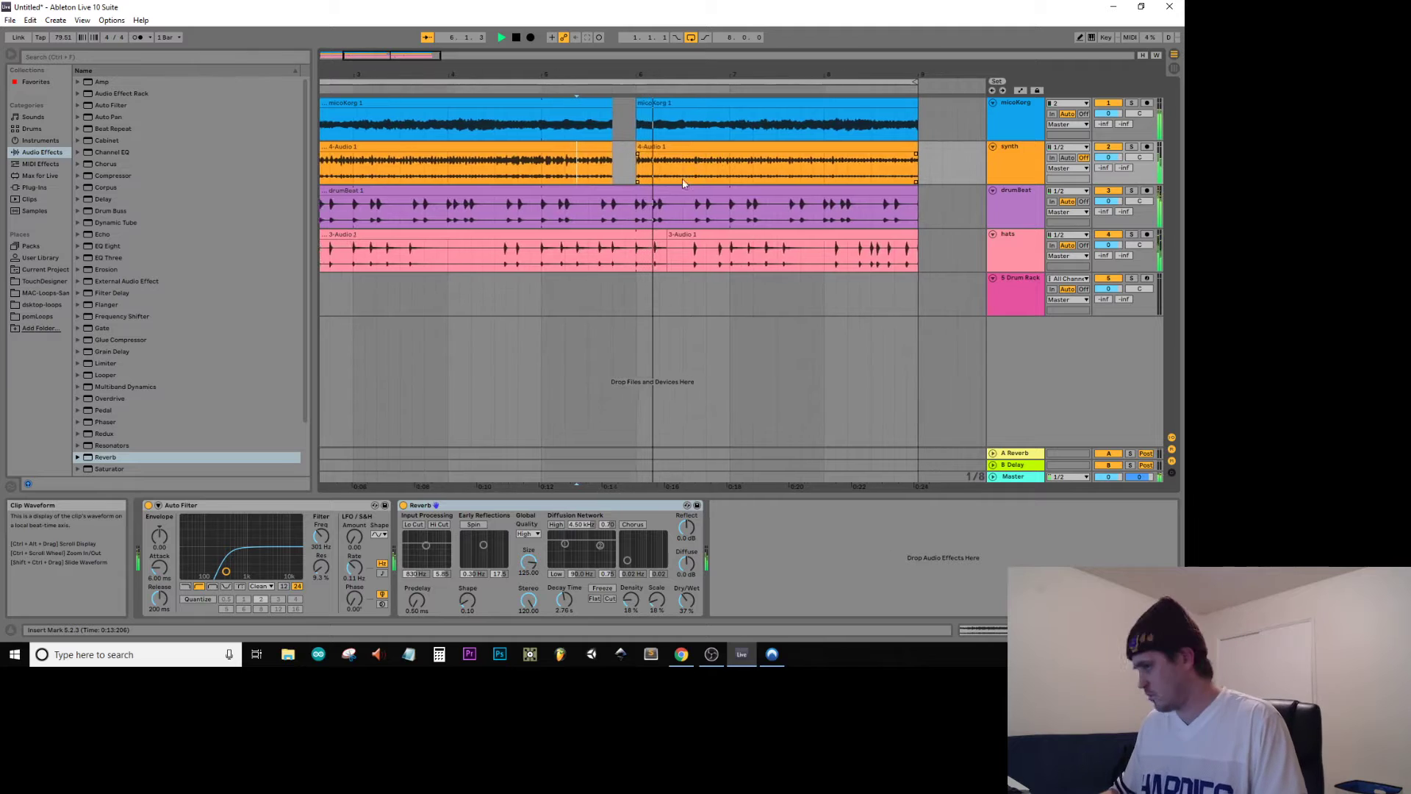
pyautogui.press('space')
pyautogui.moveTo(594, 161); pyautogui.dragTo(584, 110)
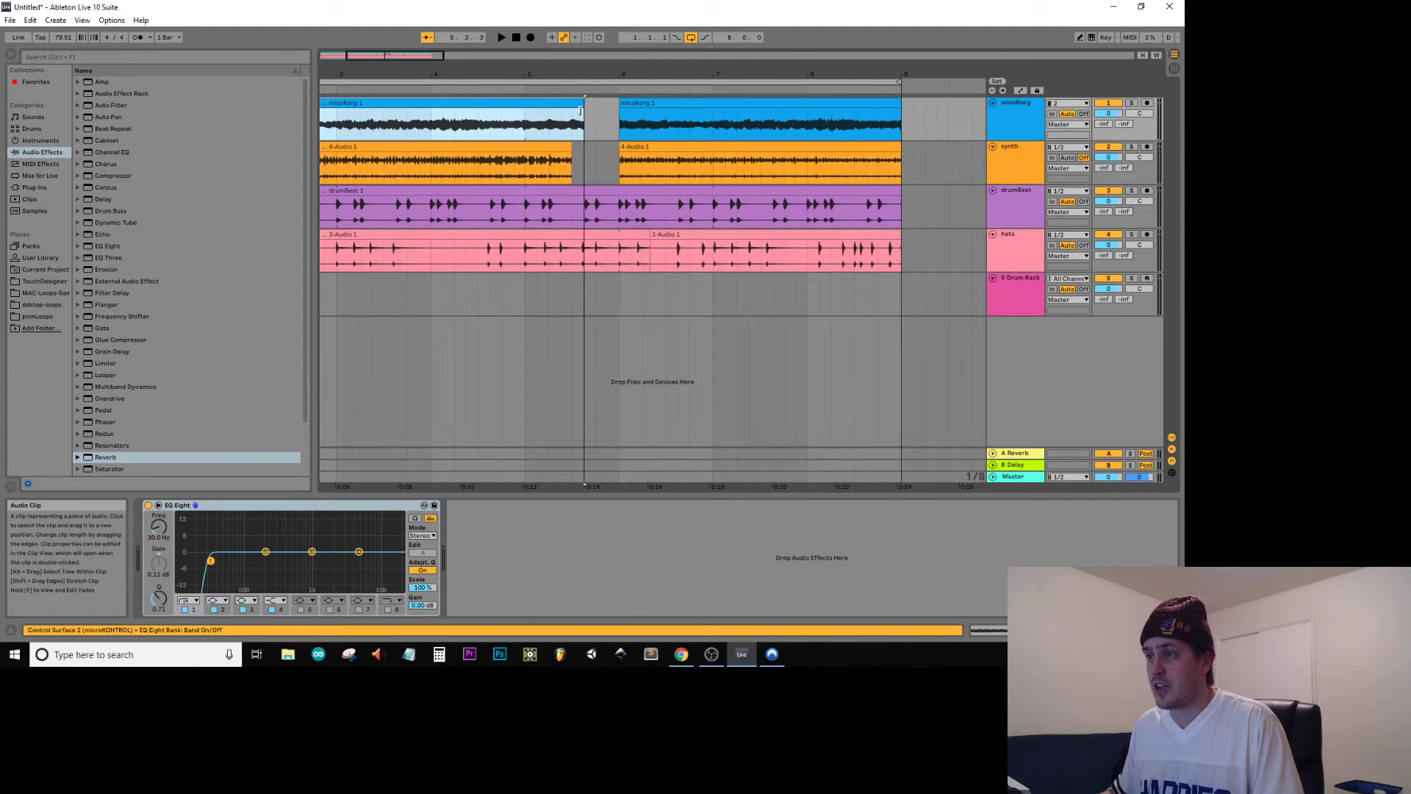
pyautogui.click(571, 147)
pyautogui.moveTo(577, 145); pyautogui.dragTo(584, 143)
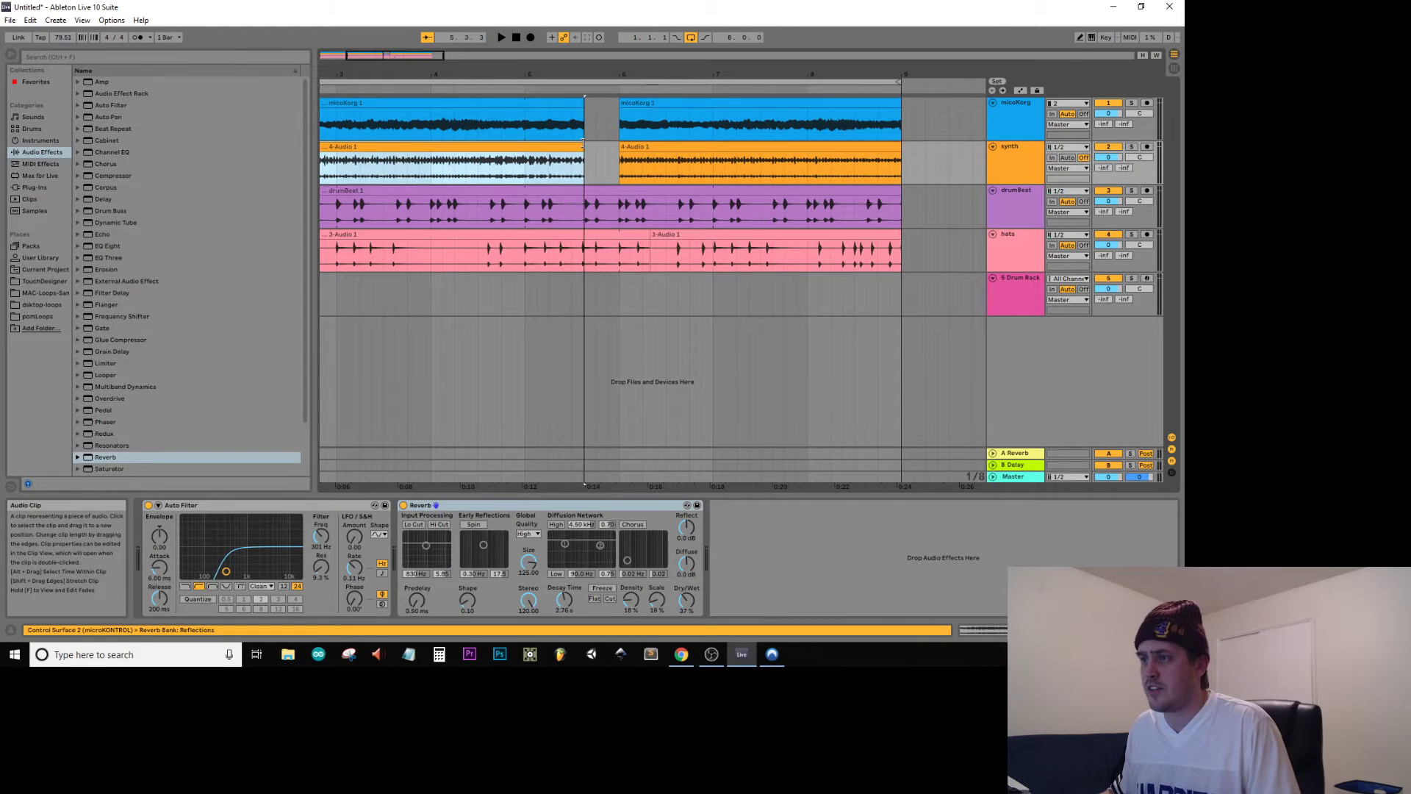
pyautogui.click(449, 132)
pyautogui.press('space')
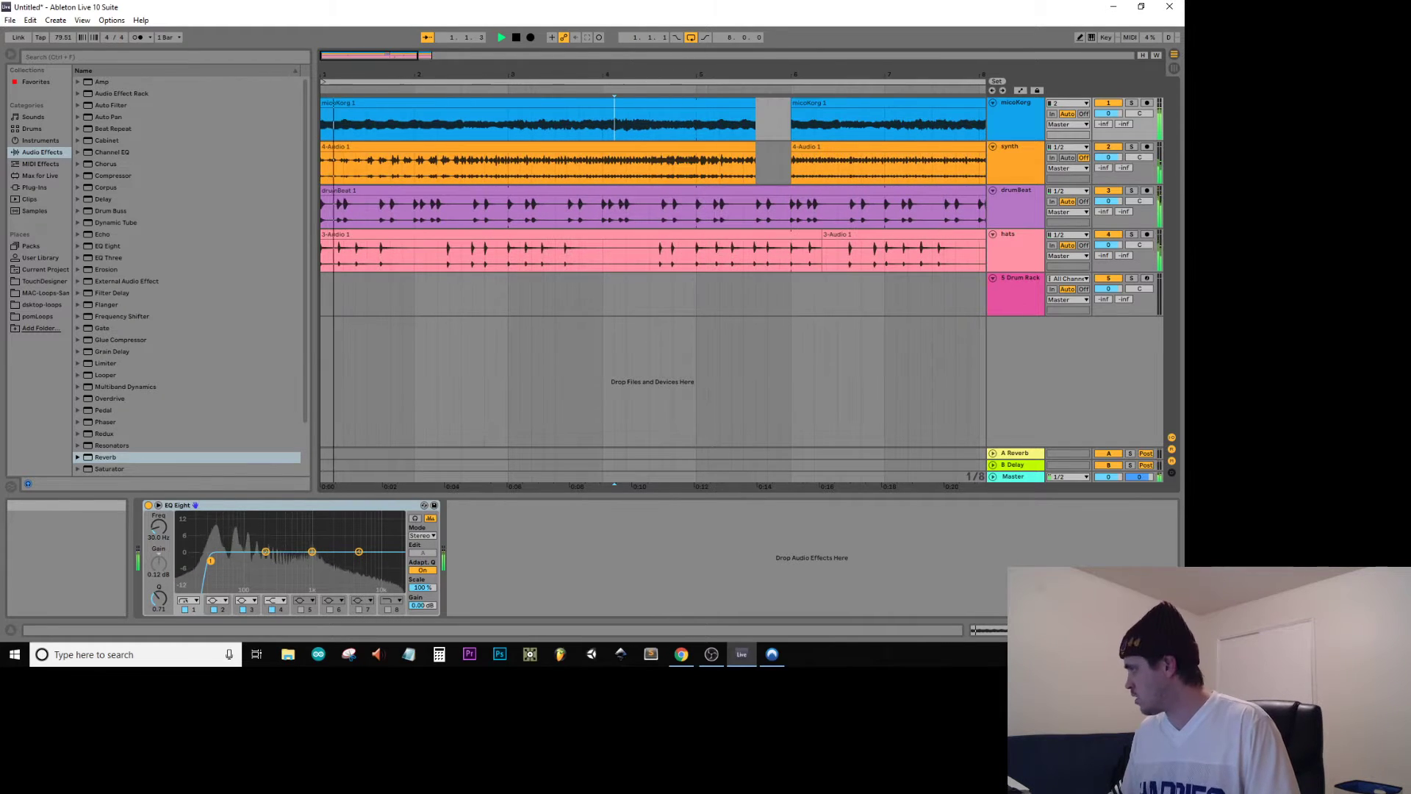
# Change band 4 of the Korg track's EQ Eight to a high-cut filter at about 445 Hz
pyautogui.doubleClick(360, 55)
pyautogui.press('-')
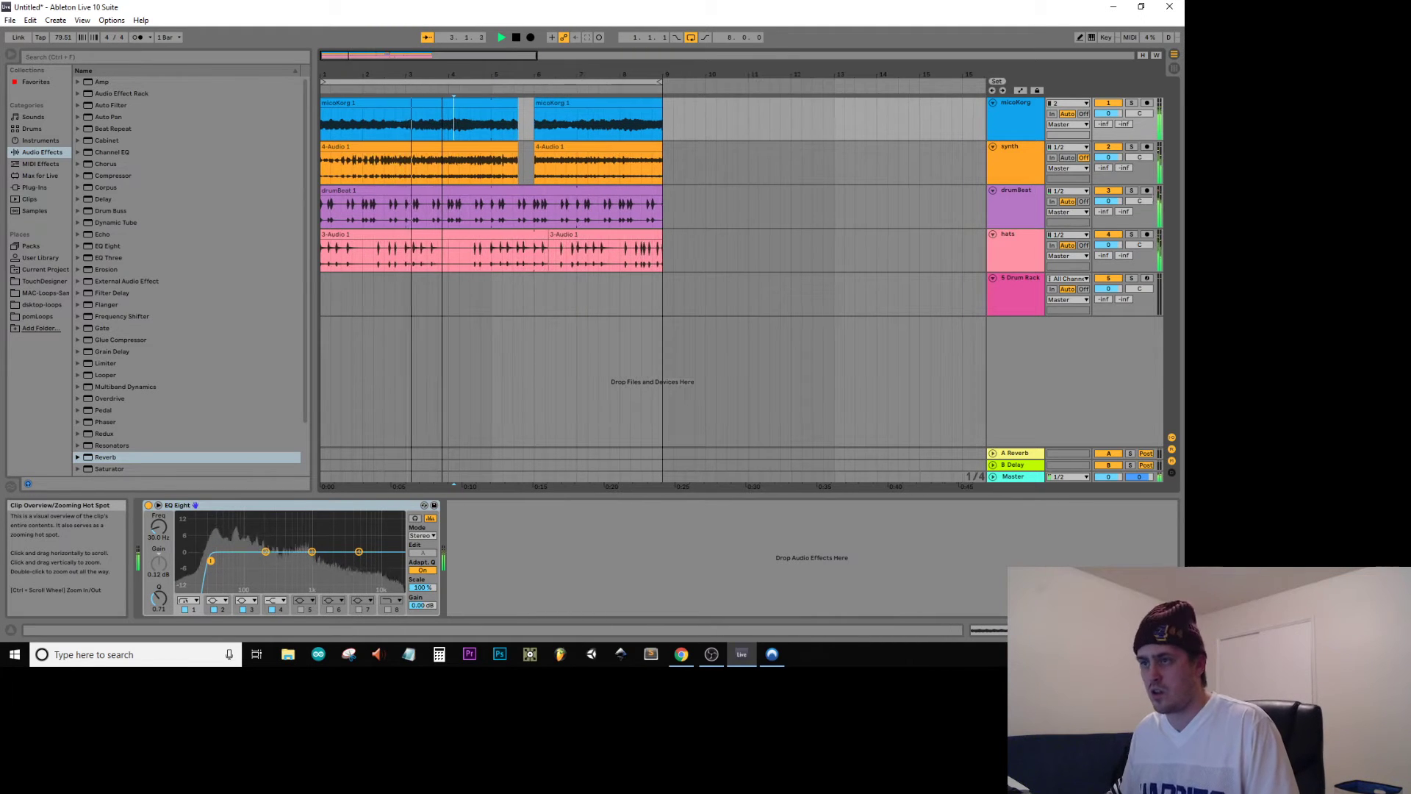
pyautogui.press('-')
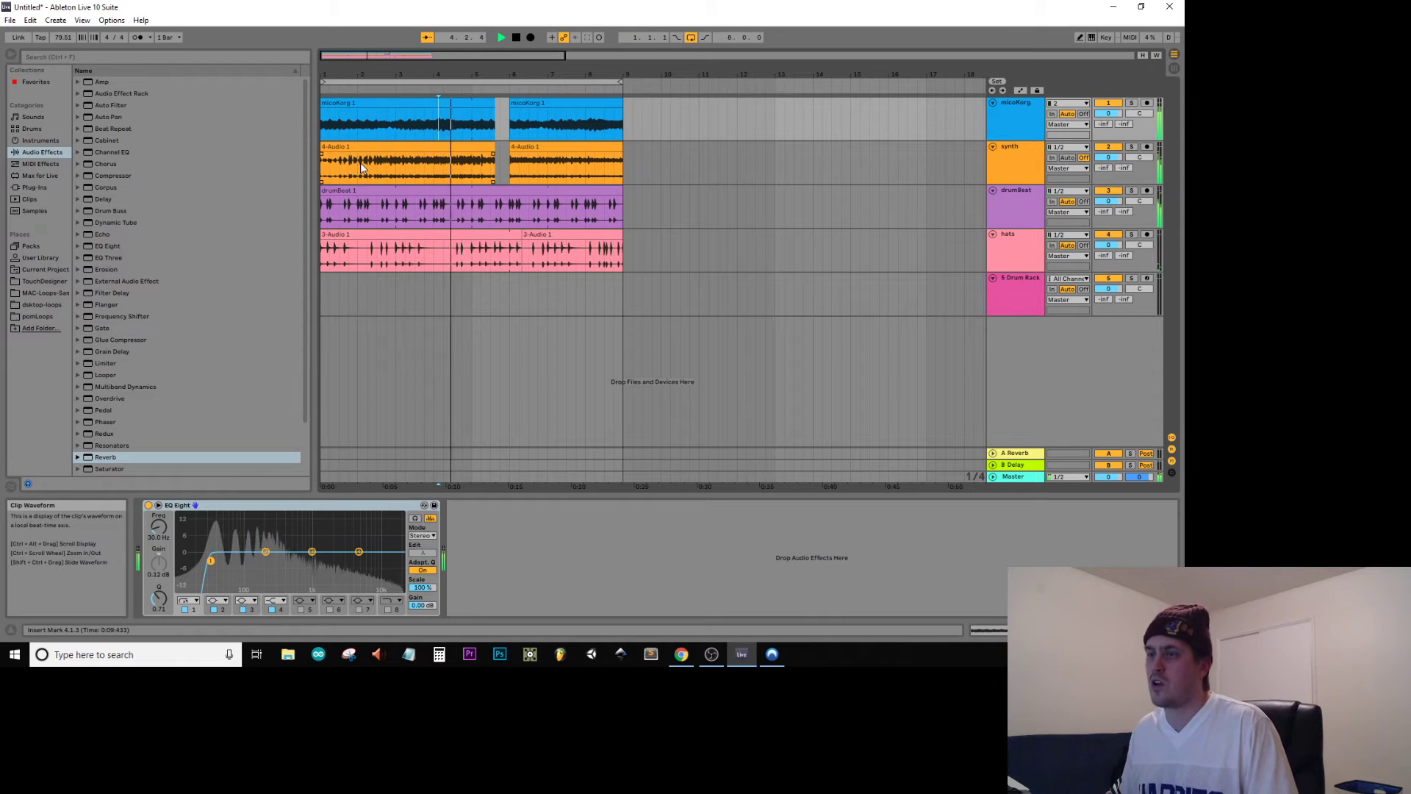
pyautogui.click(1027, 288)
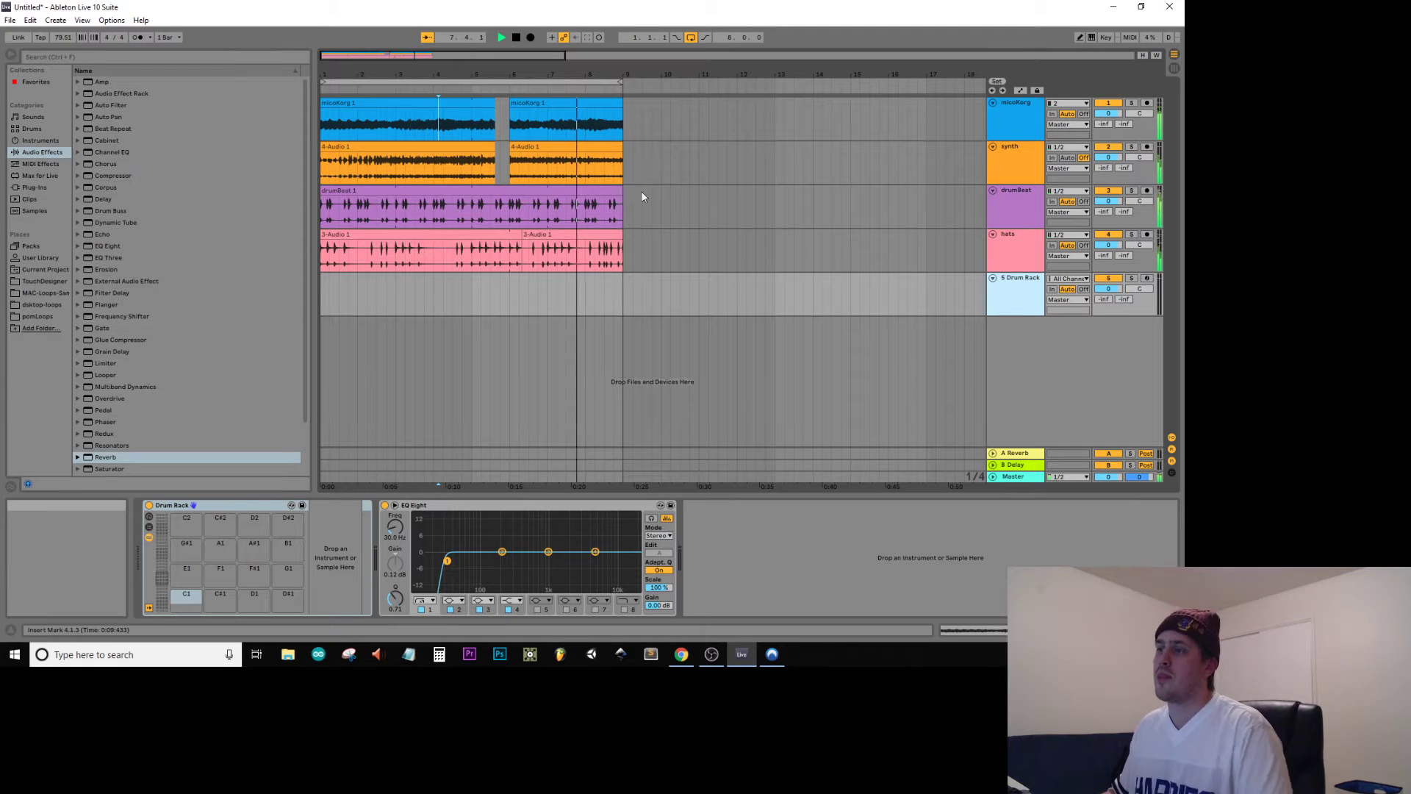
pyautogui.press('Tab')
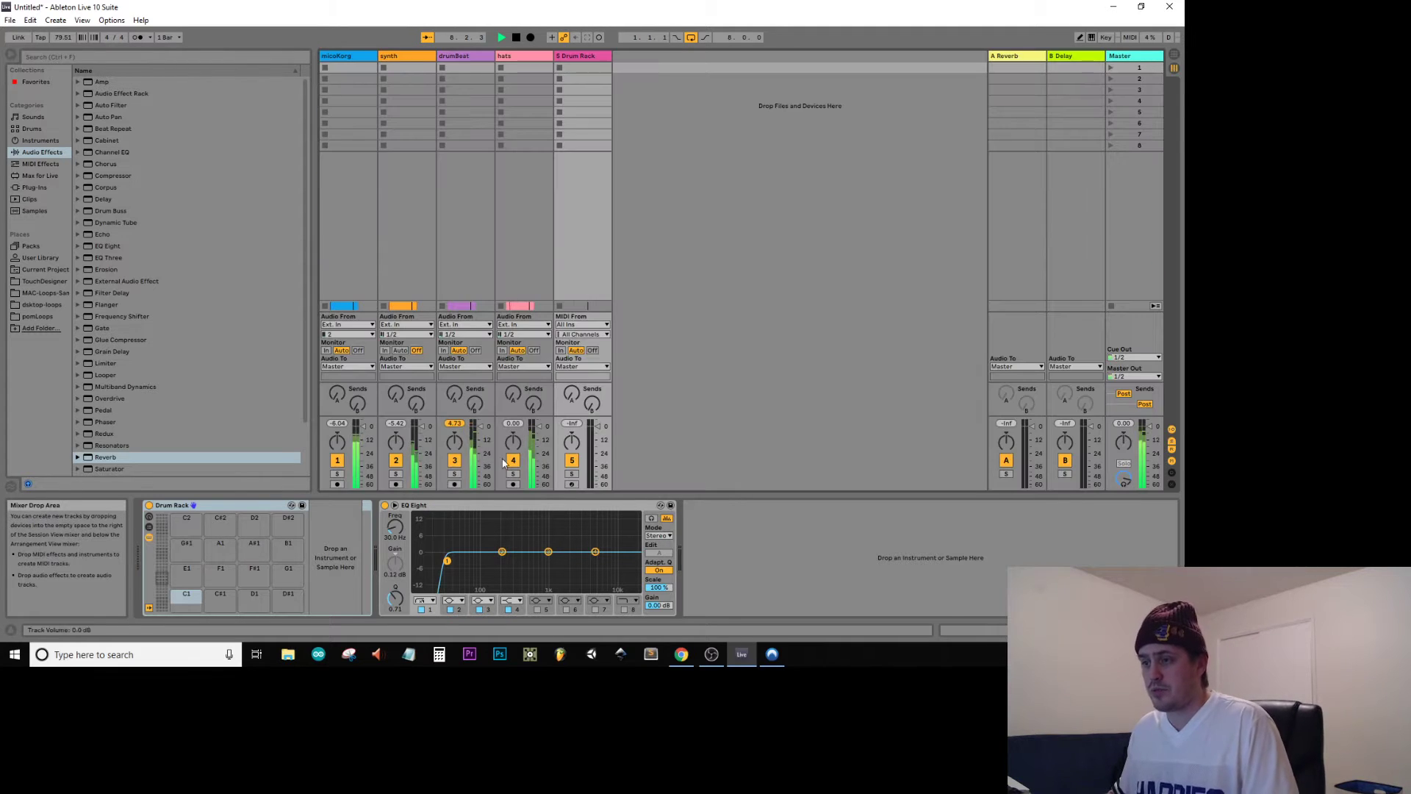
pyautogui.click(339, 57)
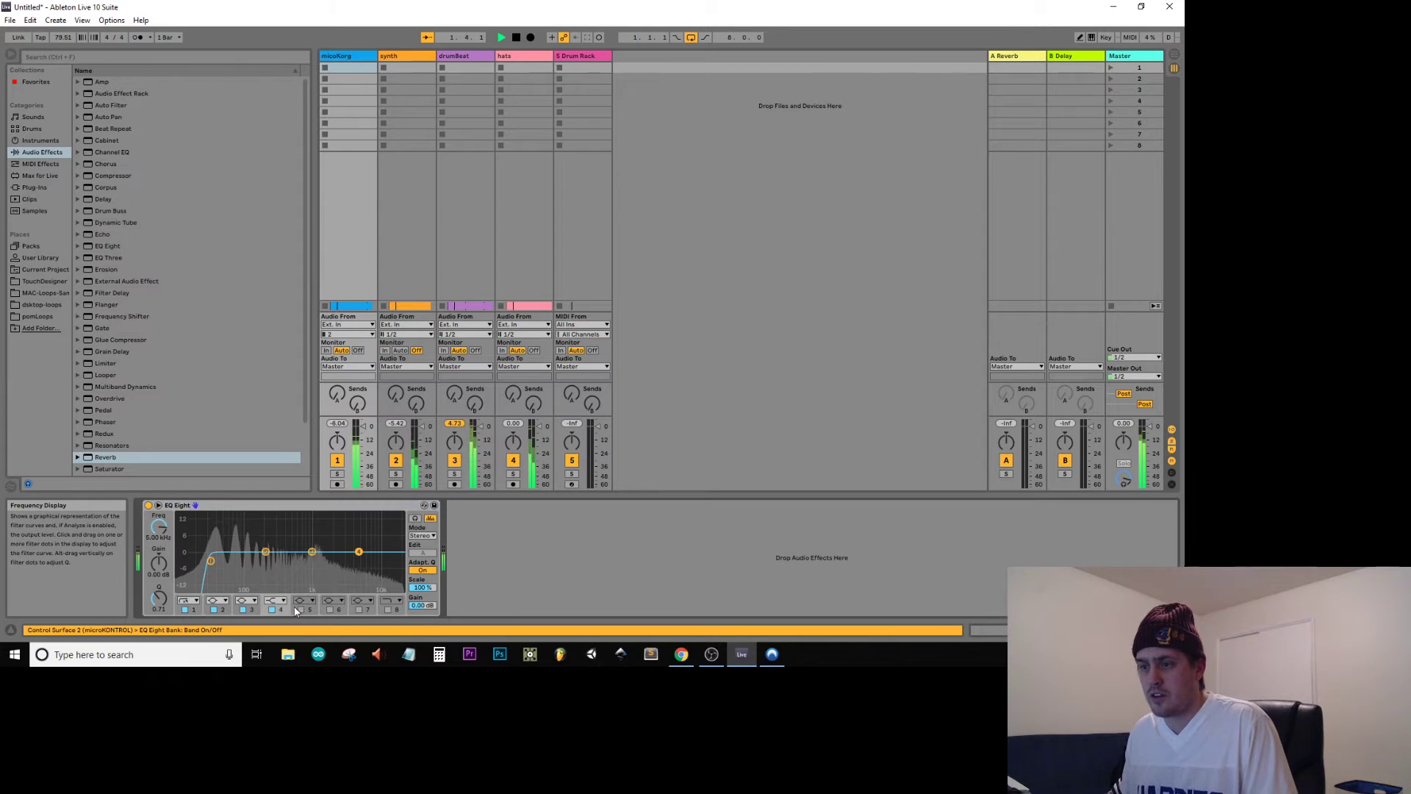
pyautogui.click(359, 552)
pyautogui.click(282, 600)
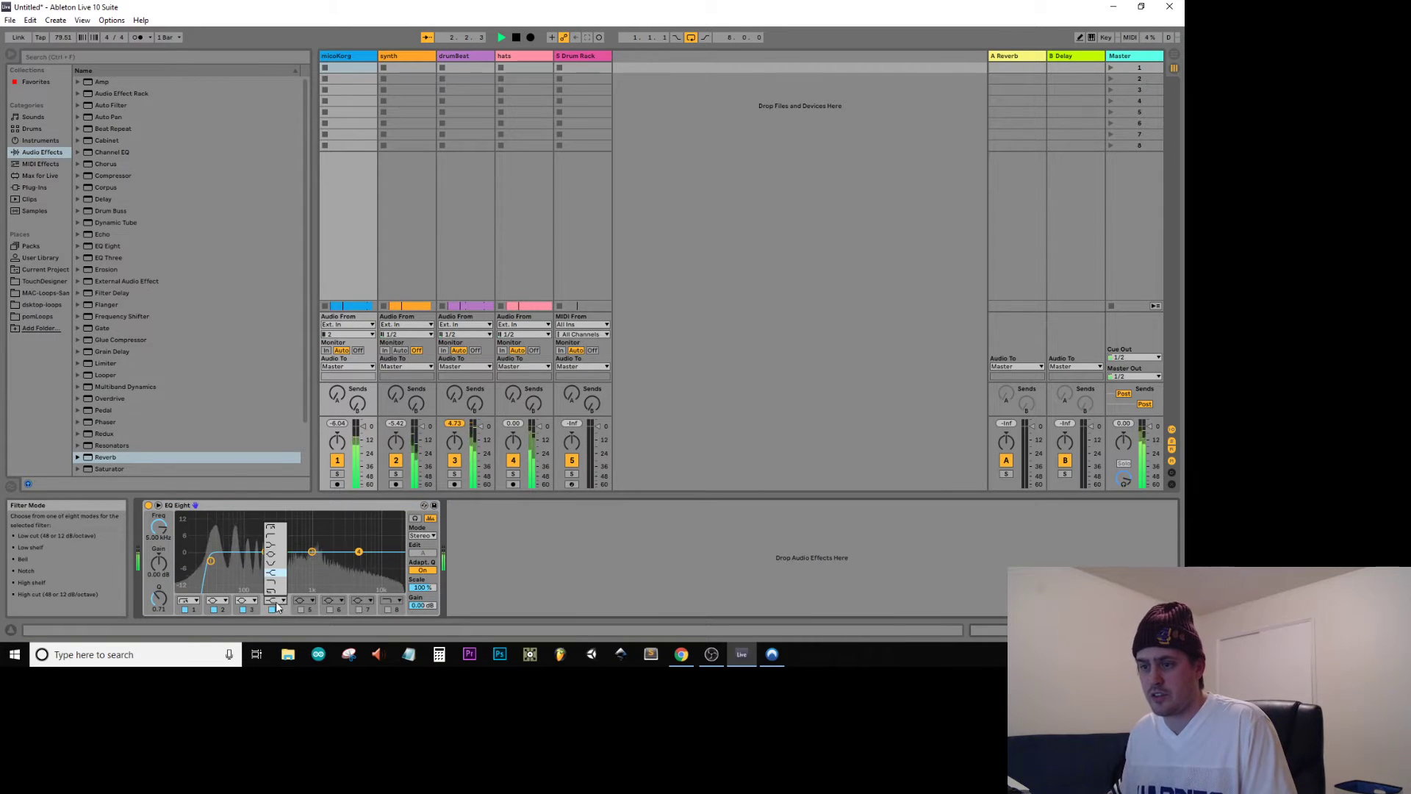
pyautogui.click(279, 590)
pyautogui.moveTo(358, 561); pyautogui.dragTo(293, 560)
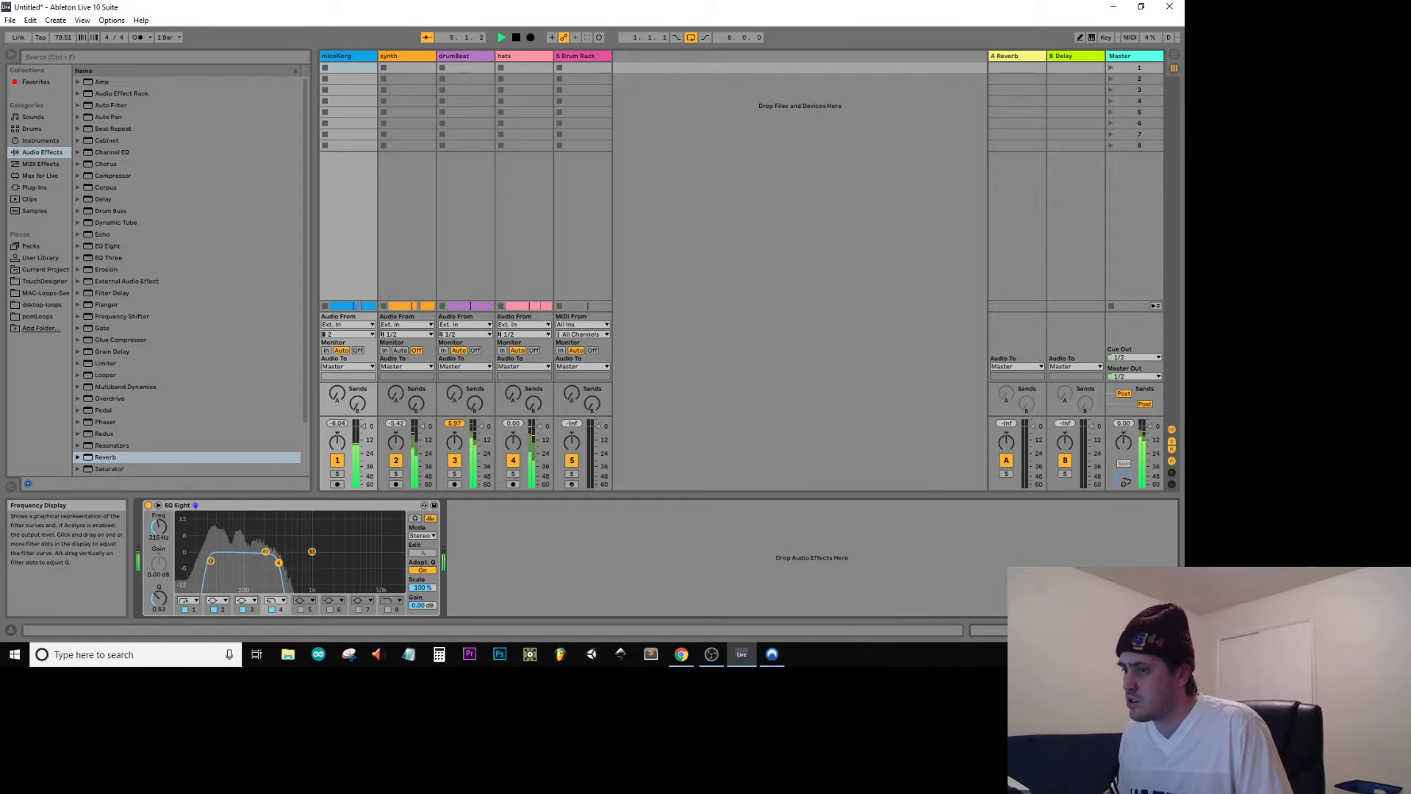
pyautogui.moveTo(278, 562); pyautogui.dragTo(288, 559)
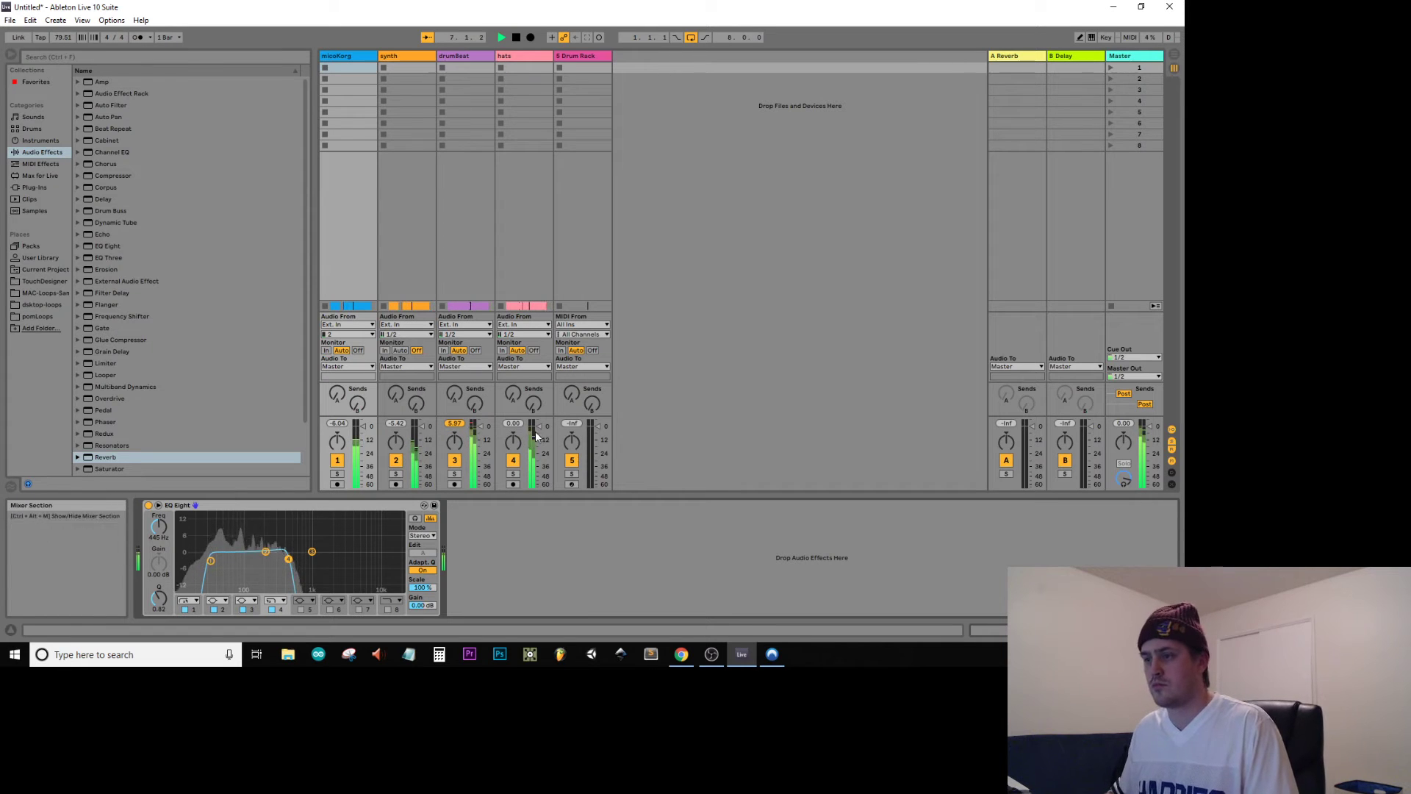
# Delete the empty Drum Rack track and lower the synth track's volume to -4.0 dB
pyautogui.click(602, 59)
pyautogui.press('Delete')
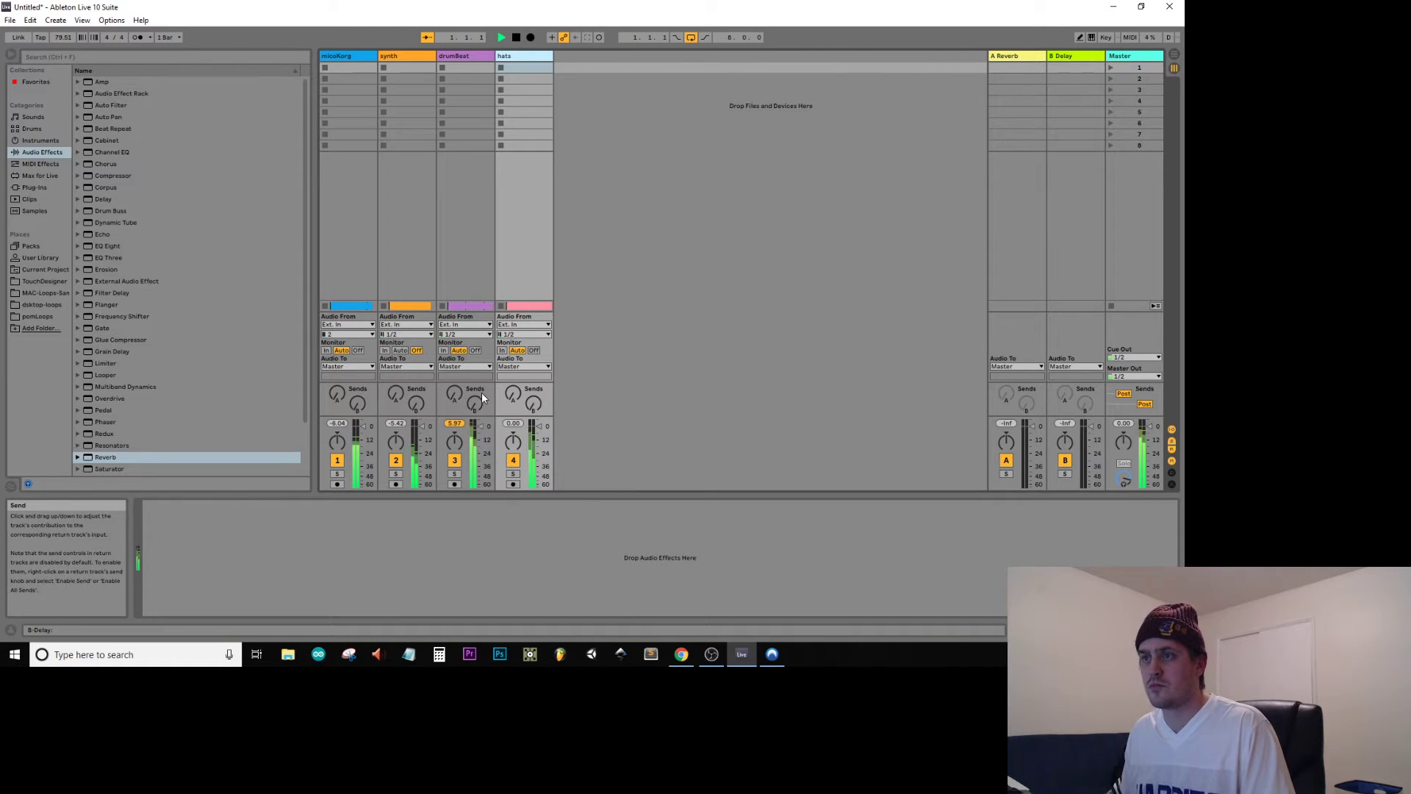
pyautogui.moveTo(422, 426); pyautogui.dragTo(422, 430)
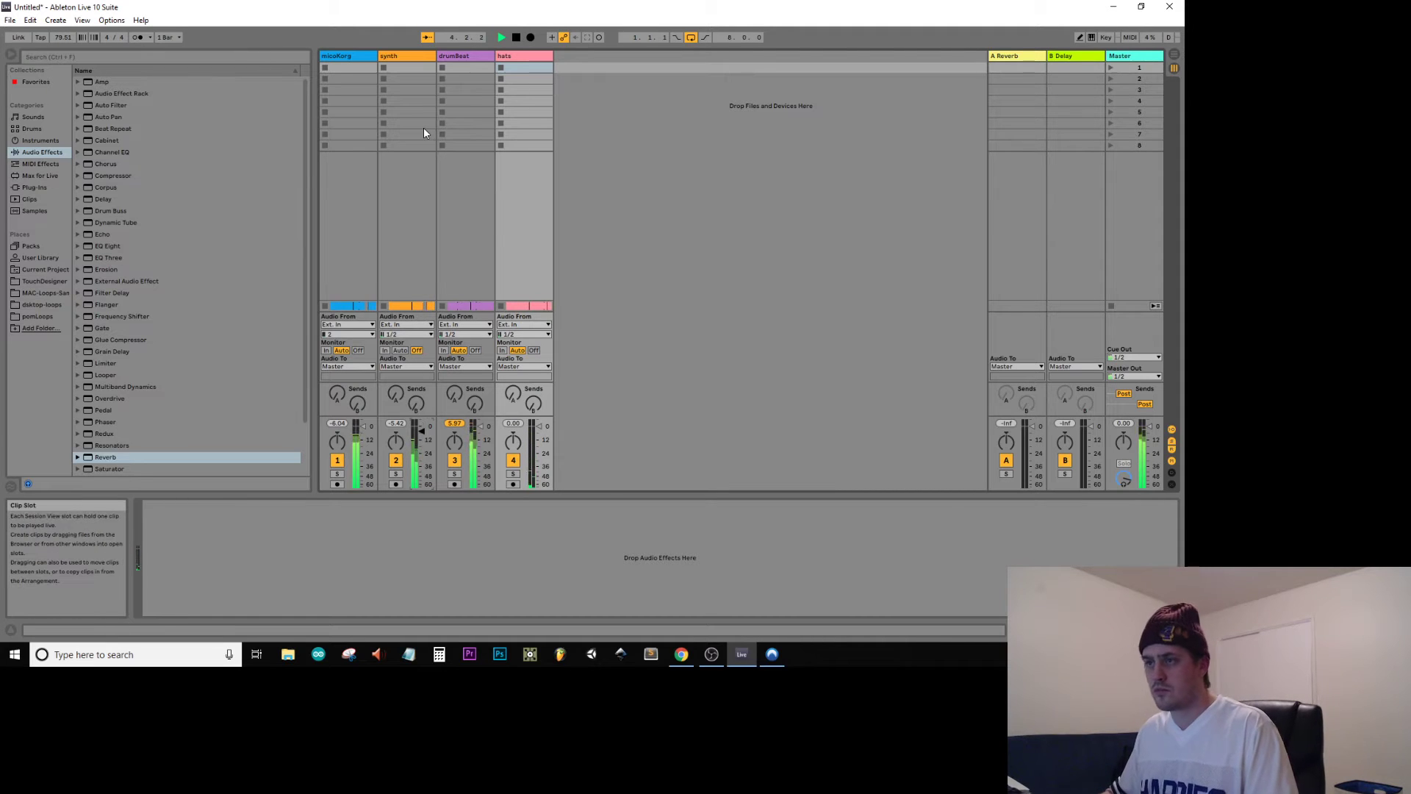
pyautogui.press('Tab')
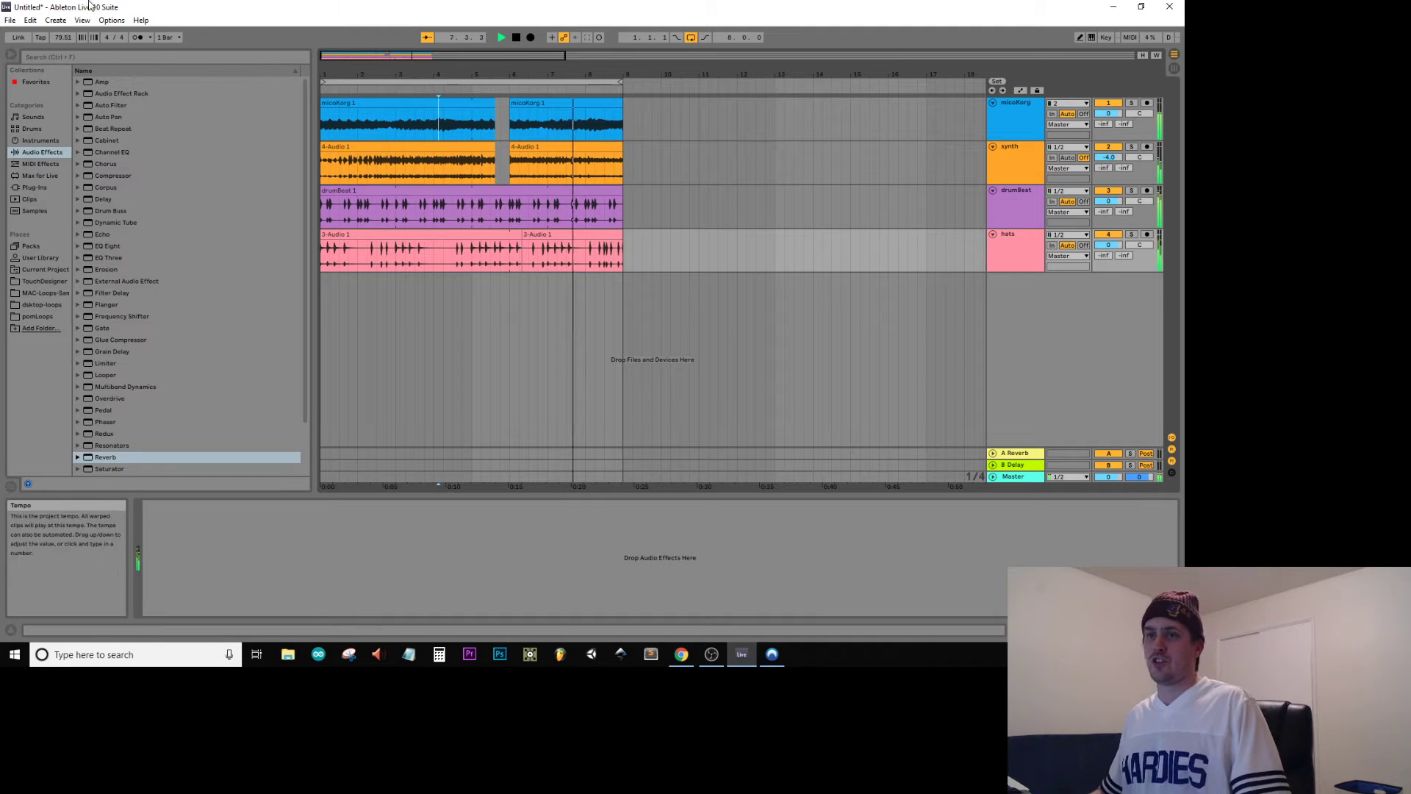
# Save the Live Set as sewerMusic in the Projects2019 folder
pyautogui.hotkey('ctrl', 's')
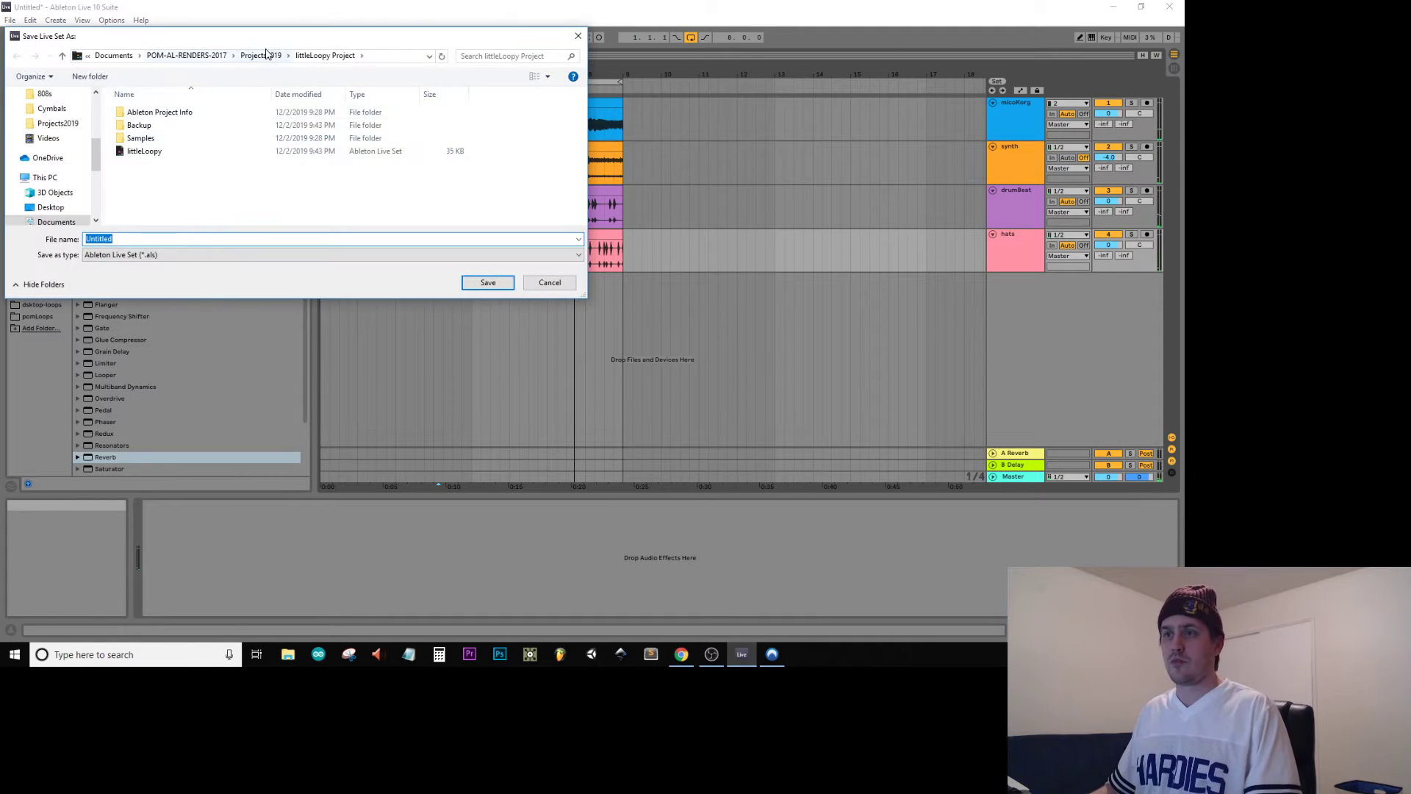
pyautogui.click(260, 57)
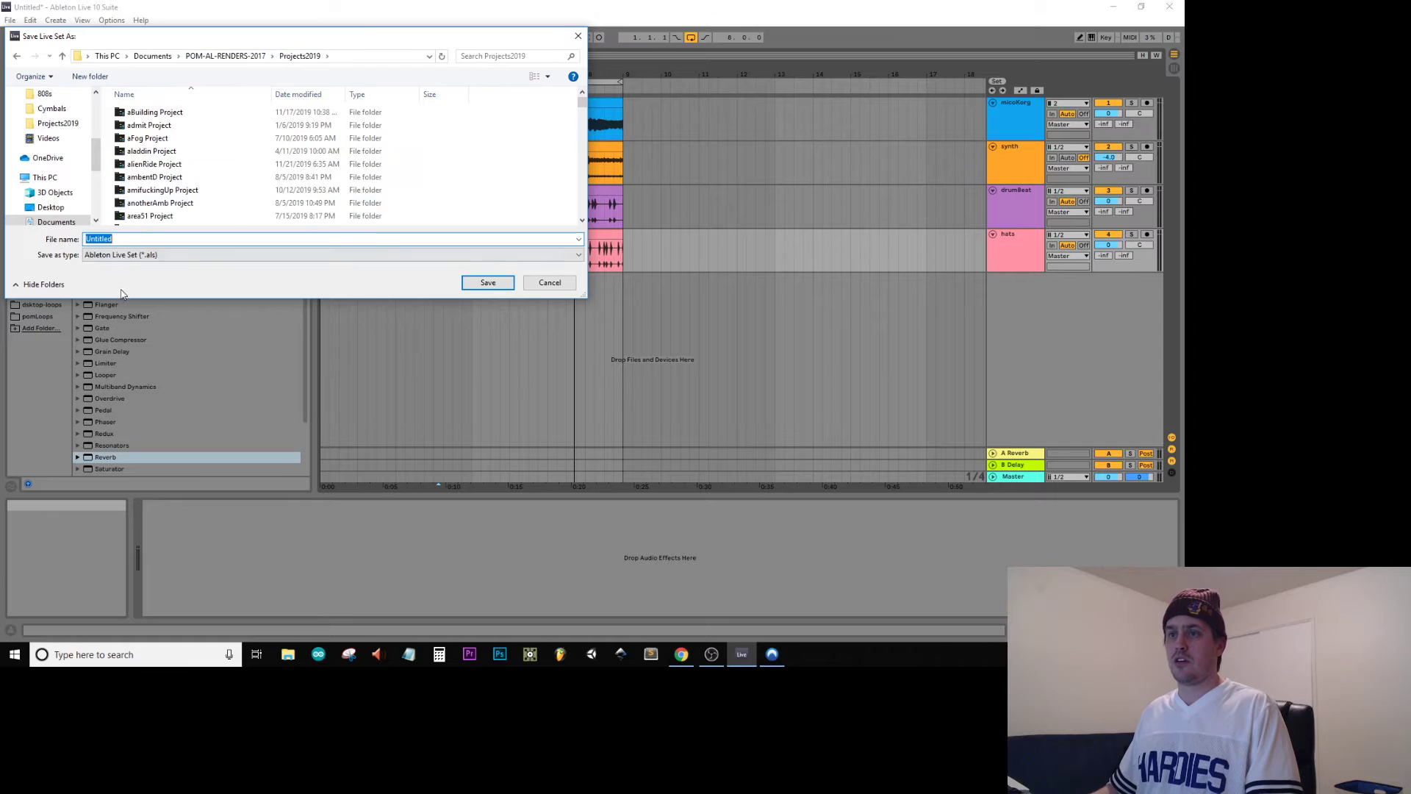
pyautogui.write('seq')
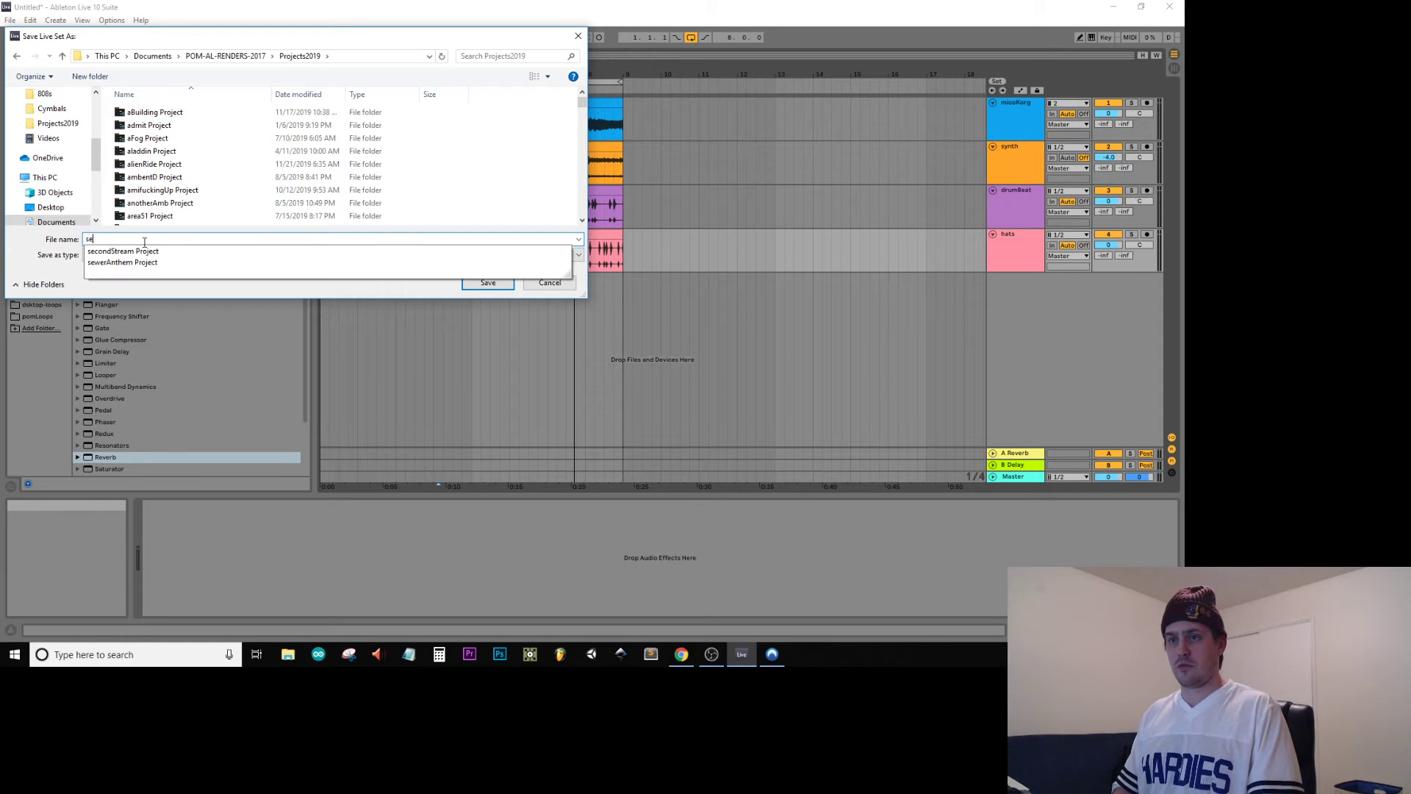
pyautogui.press('BackSpace')
pyautogui.write('wer')
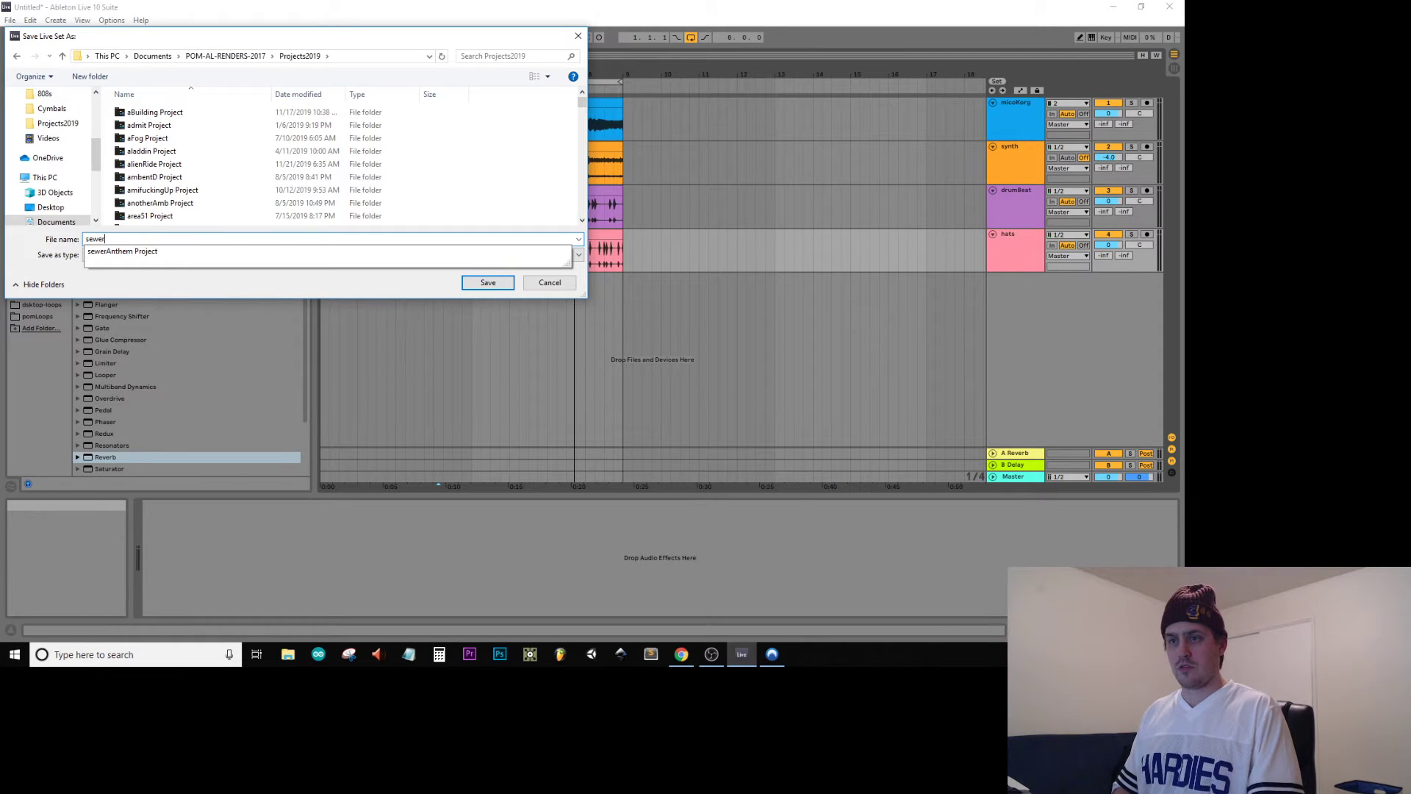
pyautogui.write('Music')
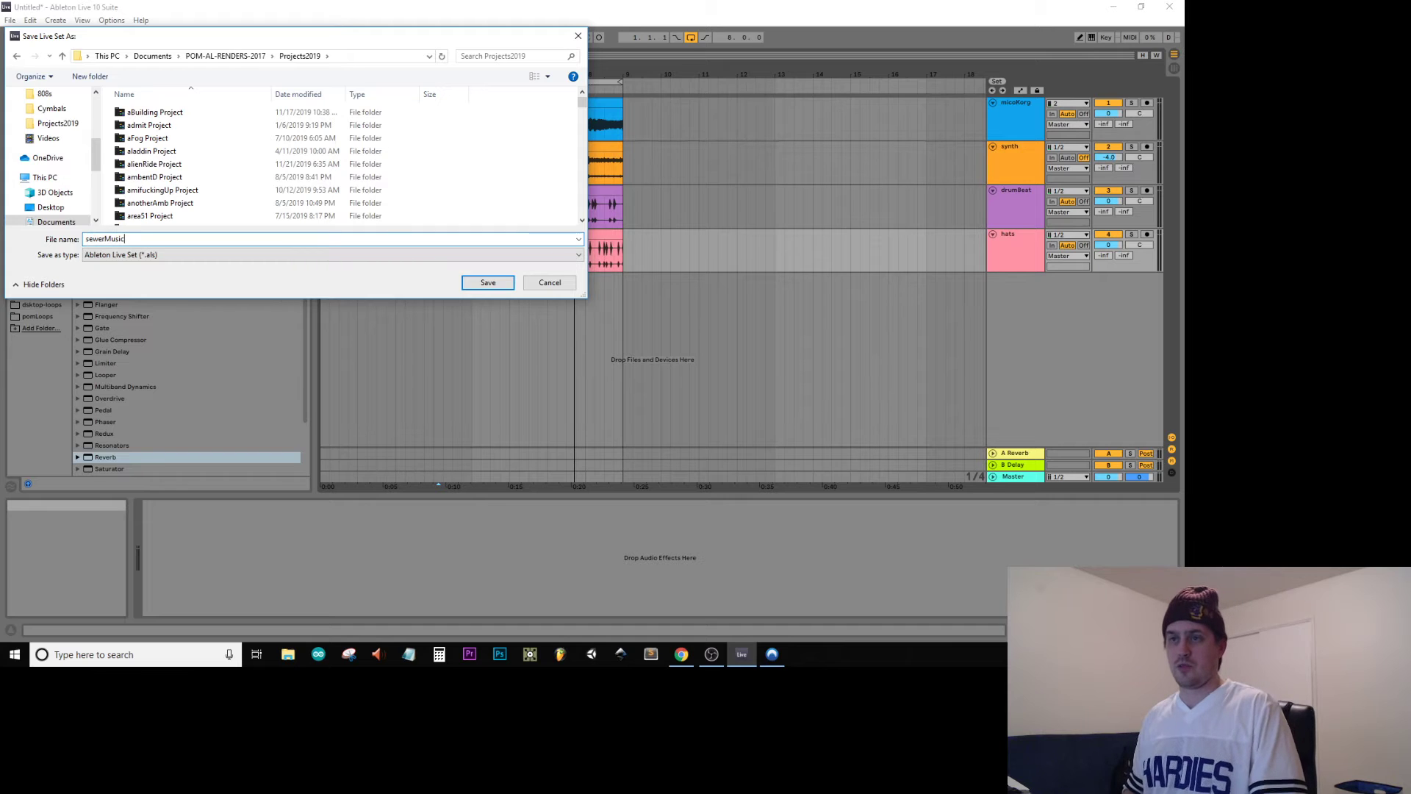
pyautogui.press('Return')
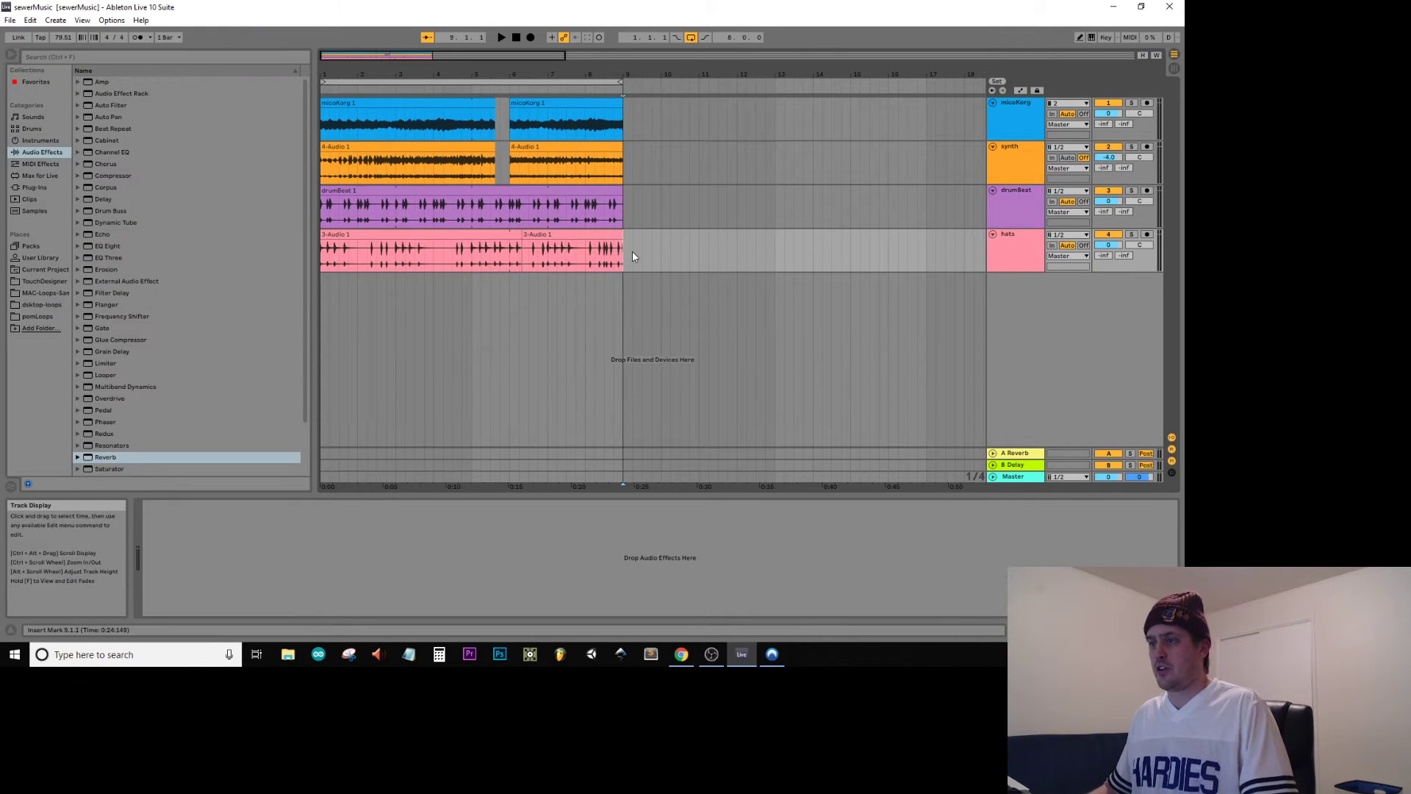
# Export the whole arrangement from the Master as an MP3 named 12-3-19-sewerMusic in the renderDaily folder
pyautogui.hotkey('ctrl', 'a')
pyautogui.moveTo(80, 1); pyautogui.dragTo(80, 2)
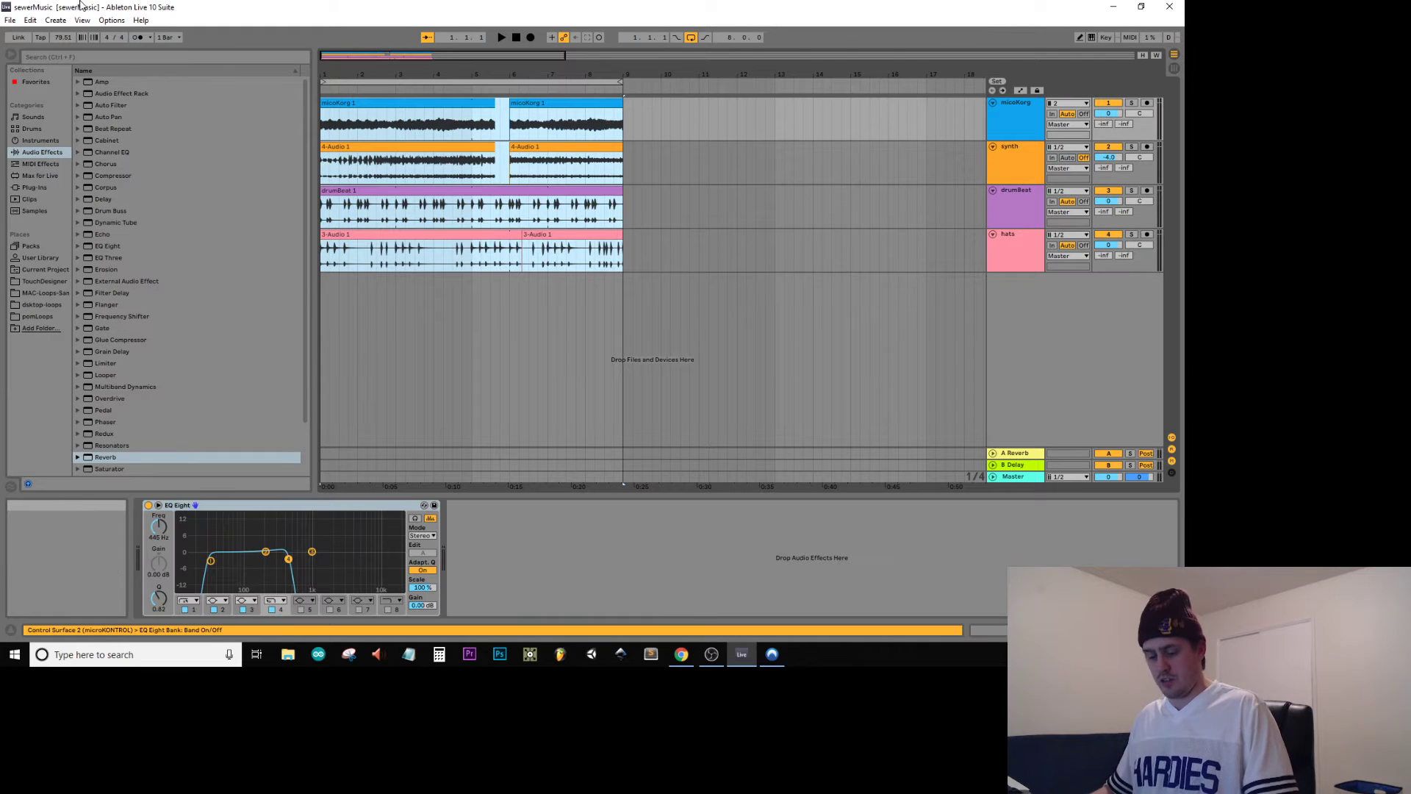
pyautogui.hotkey('ctrl', 'shift', 'r')
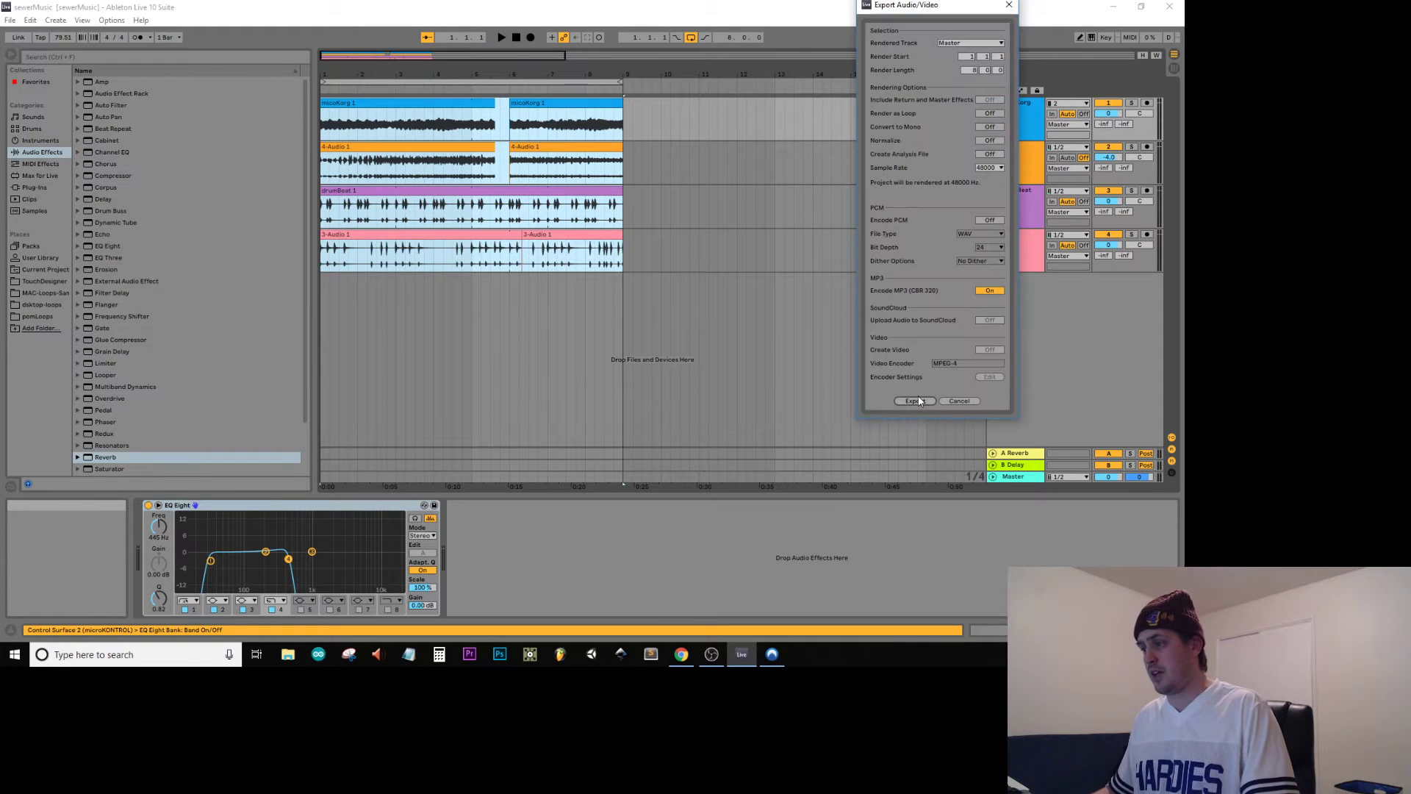
pyautogui.click(916, 400)
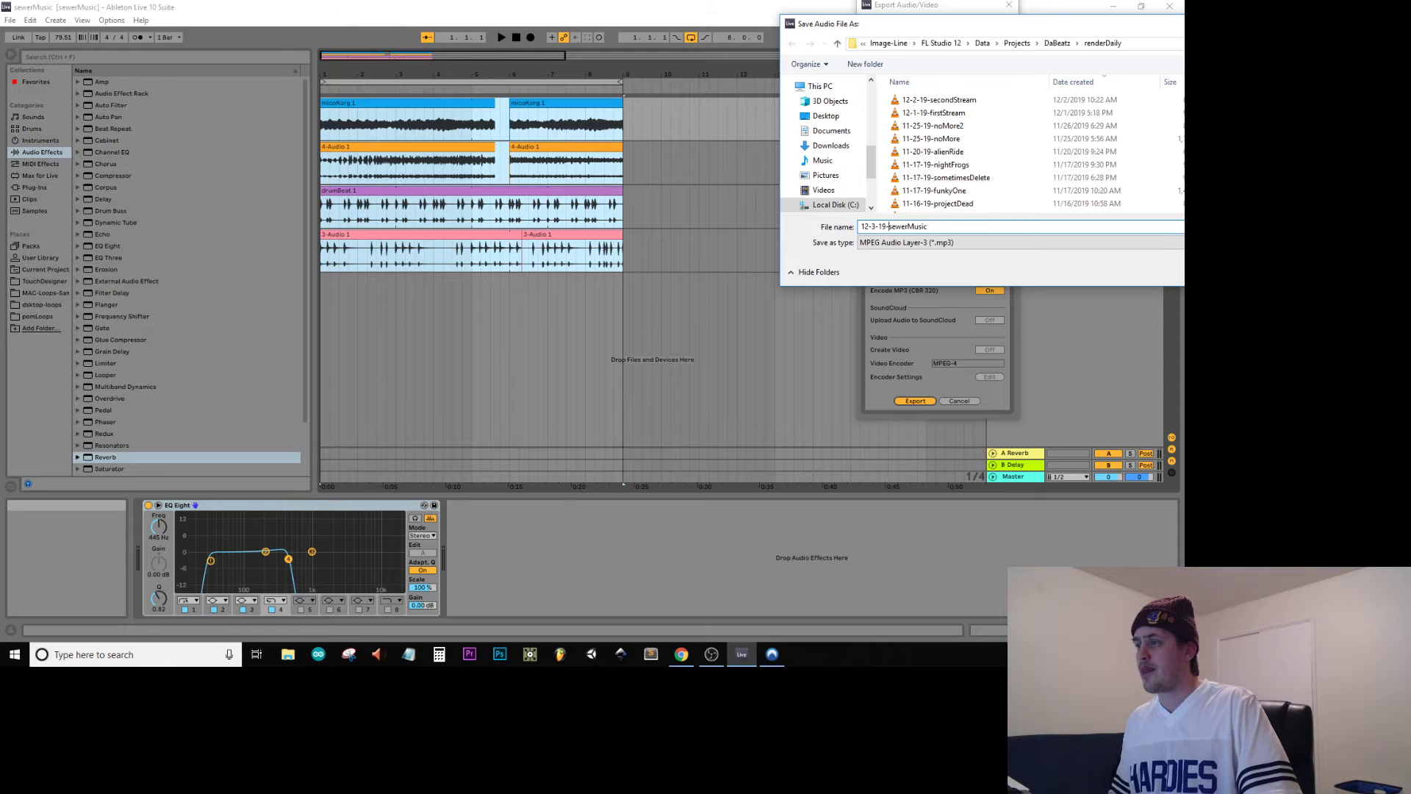
pyautogui.press('Return')
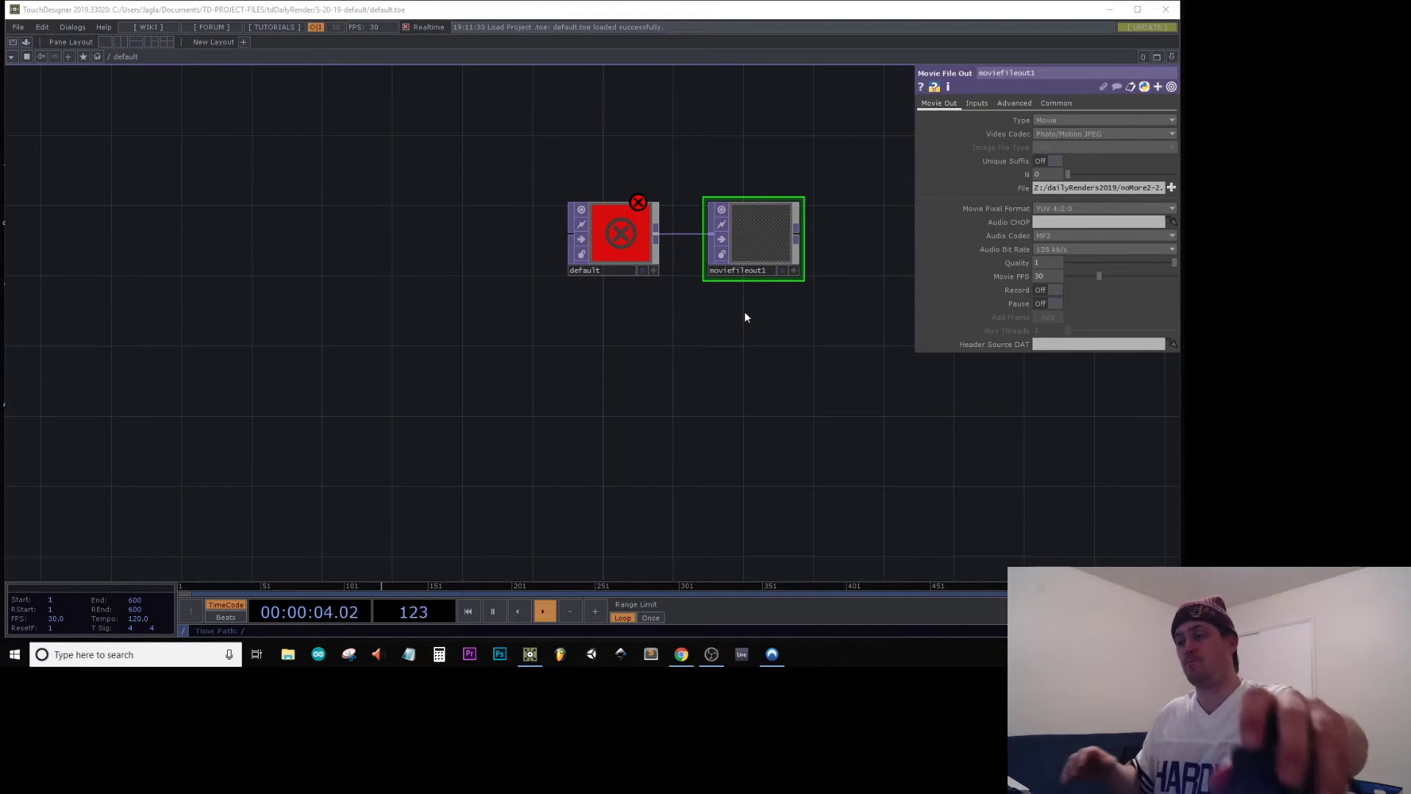
# Switch to TouchDesigner and save the default project as sewerMusic in a new tdDailyRender subfolder named 12-3-19-sewerMusic
pyautogui.moveTo(347, 179); pyautogui.dragTo(393, 180)
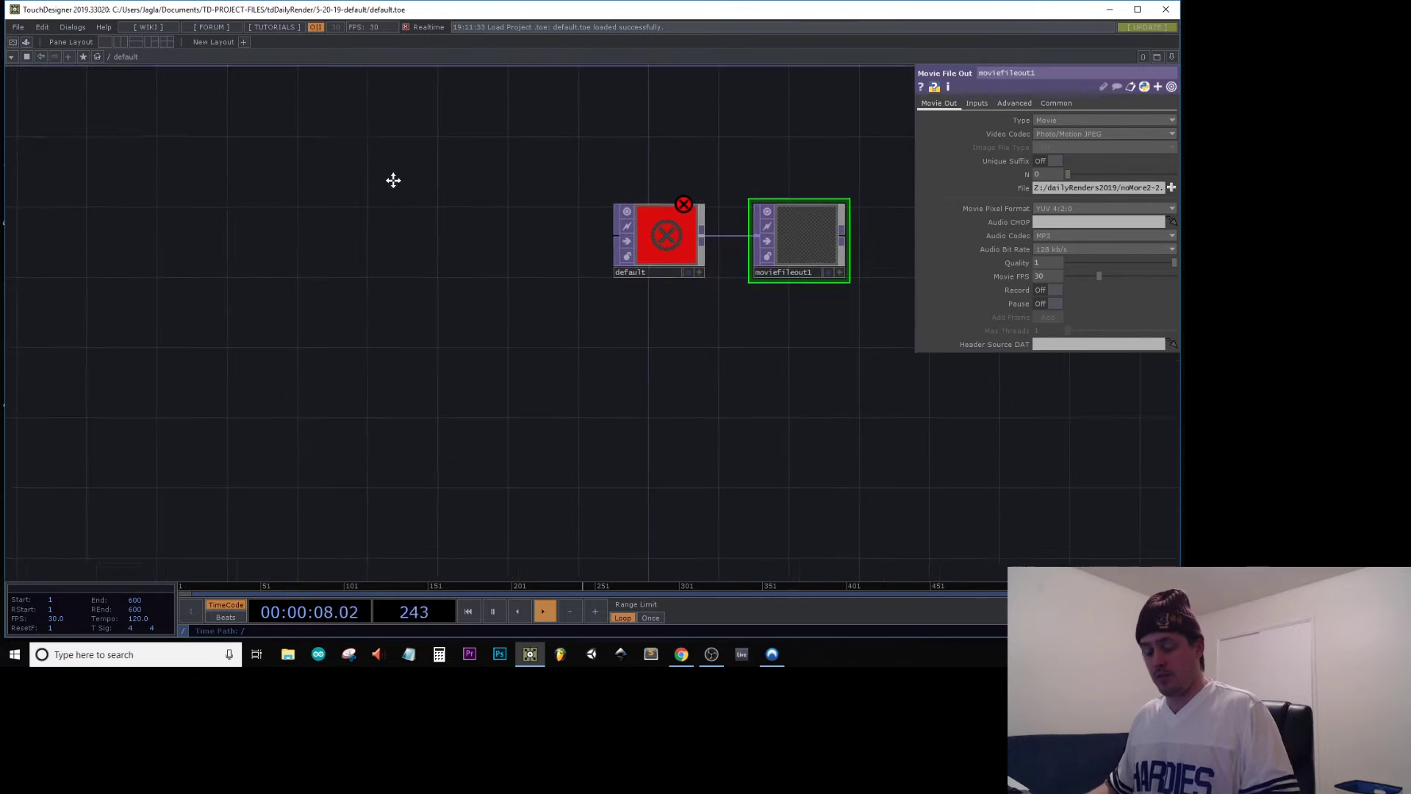
pyautogui.hotkey('ctrl', 'shift', 's')
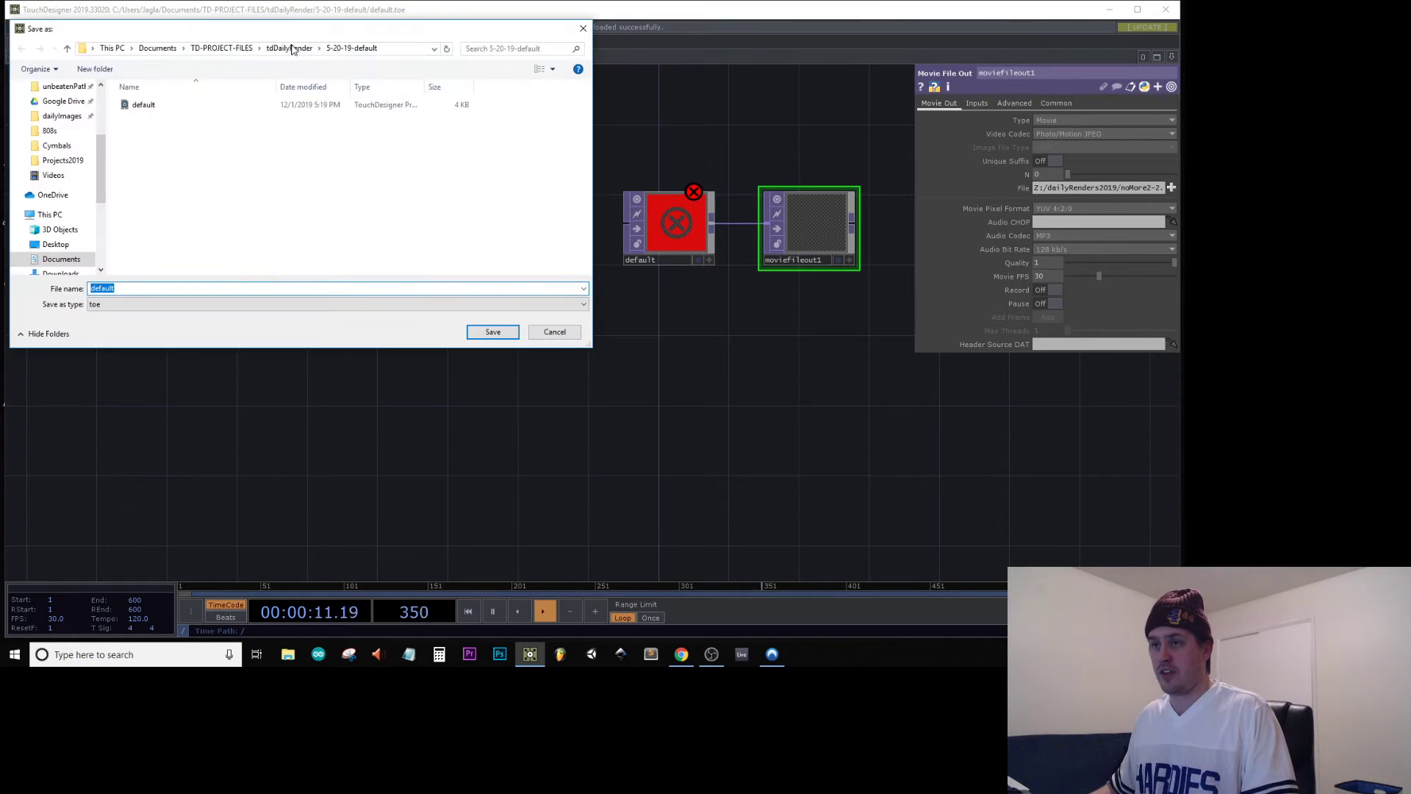
pyautogui.click(292, 49)
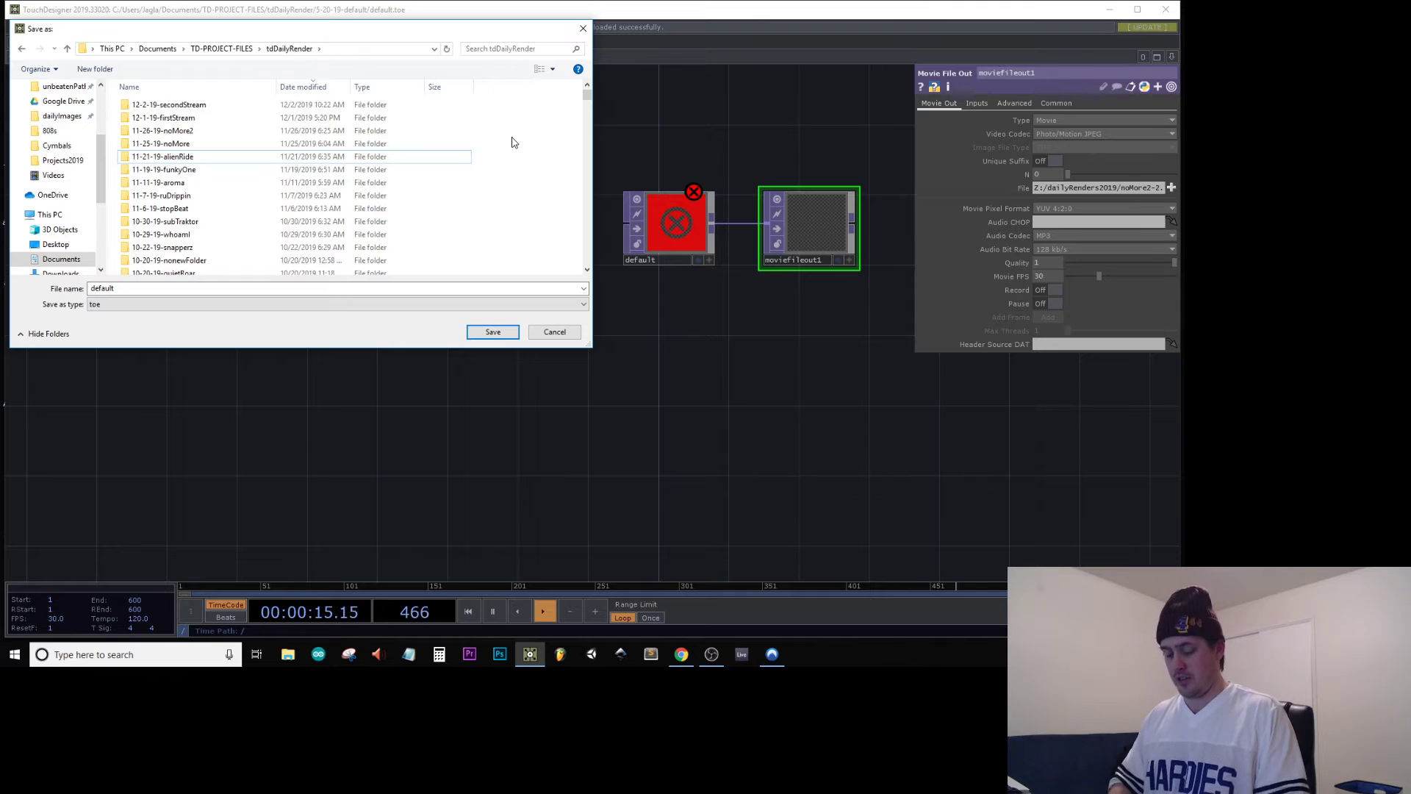
pyautogui.hotkey('ctrl', 'shift', 'n')
pyautogui.write('12-3-19-sewerMu')
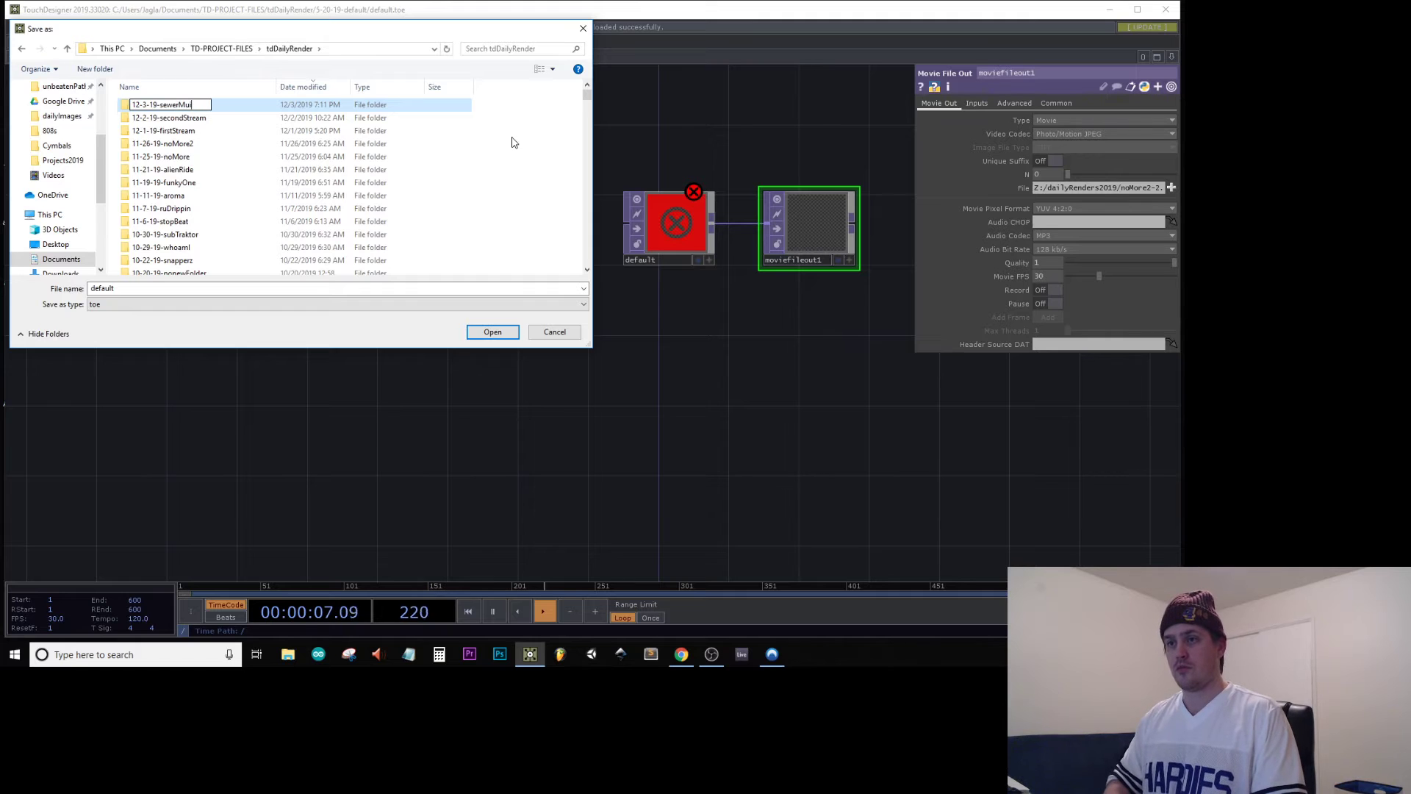
pyautogui.write('sic')
pyautogui.hotkey('ctrl', 'shift', 'Left')
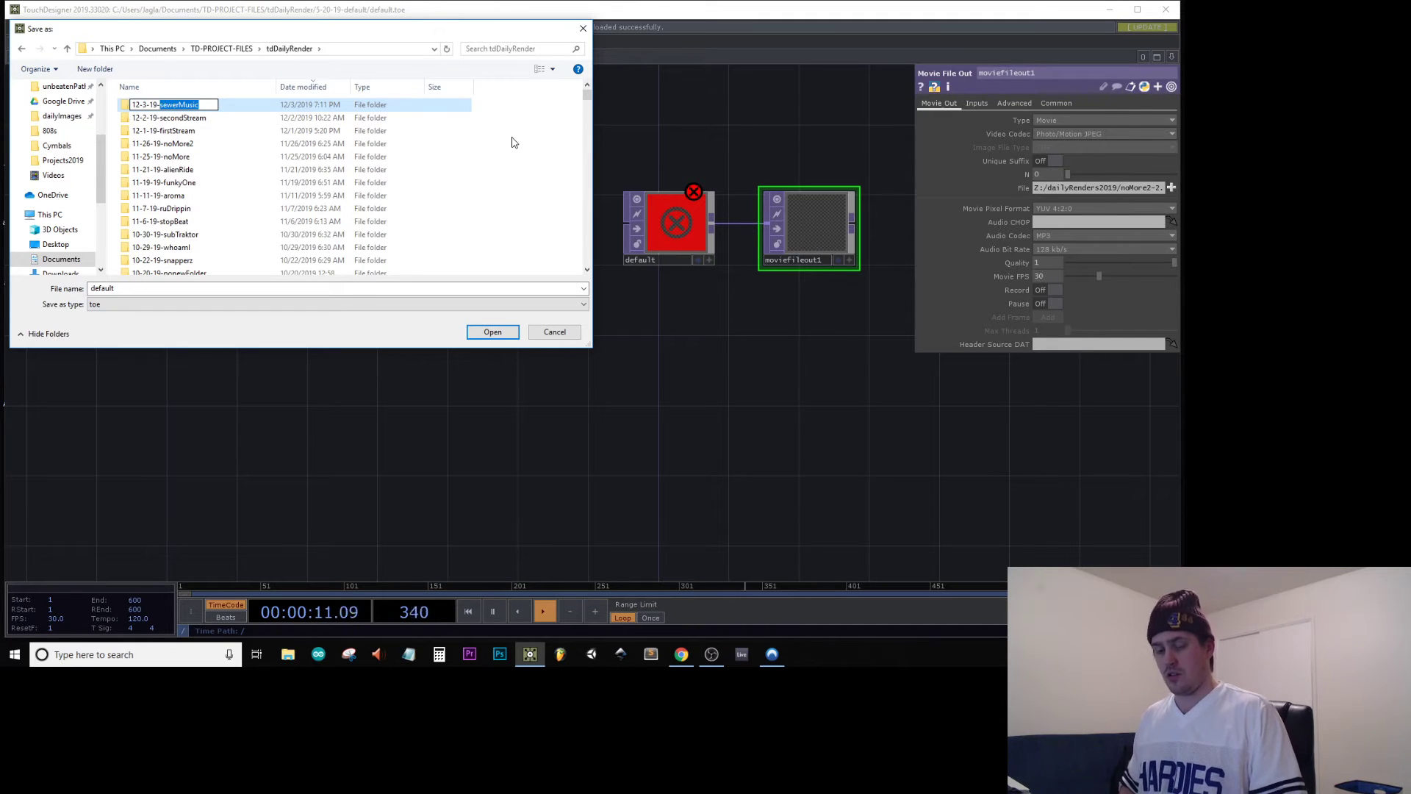
pyautogui.press('Return')
pyautogui.press('Return')
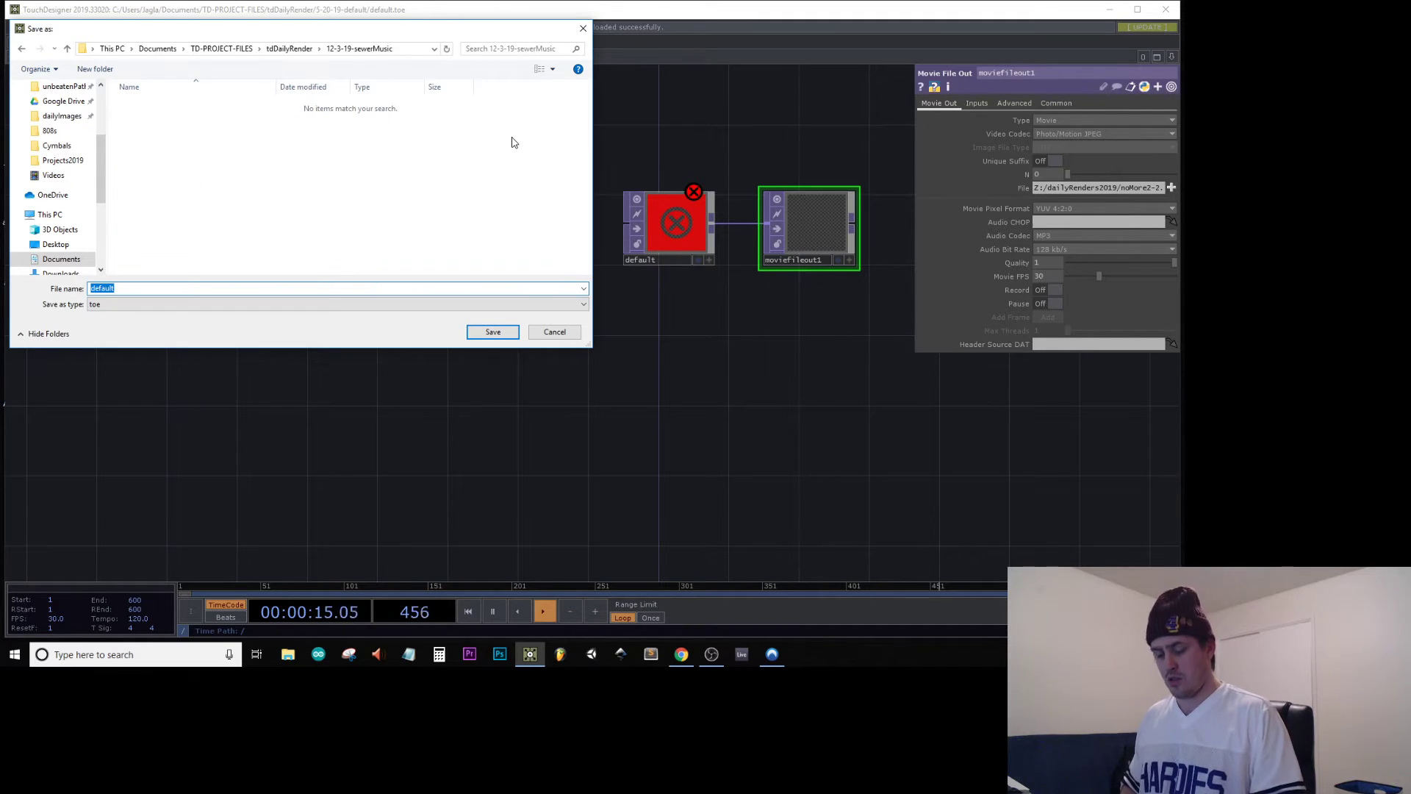
pyautogui.press('Return')
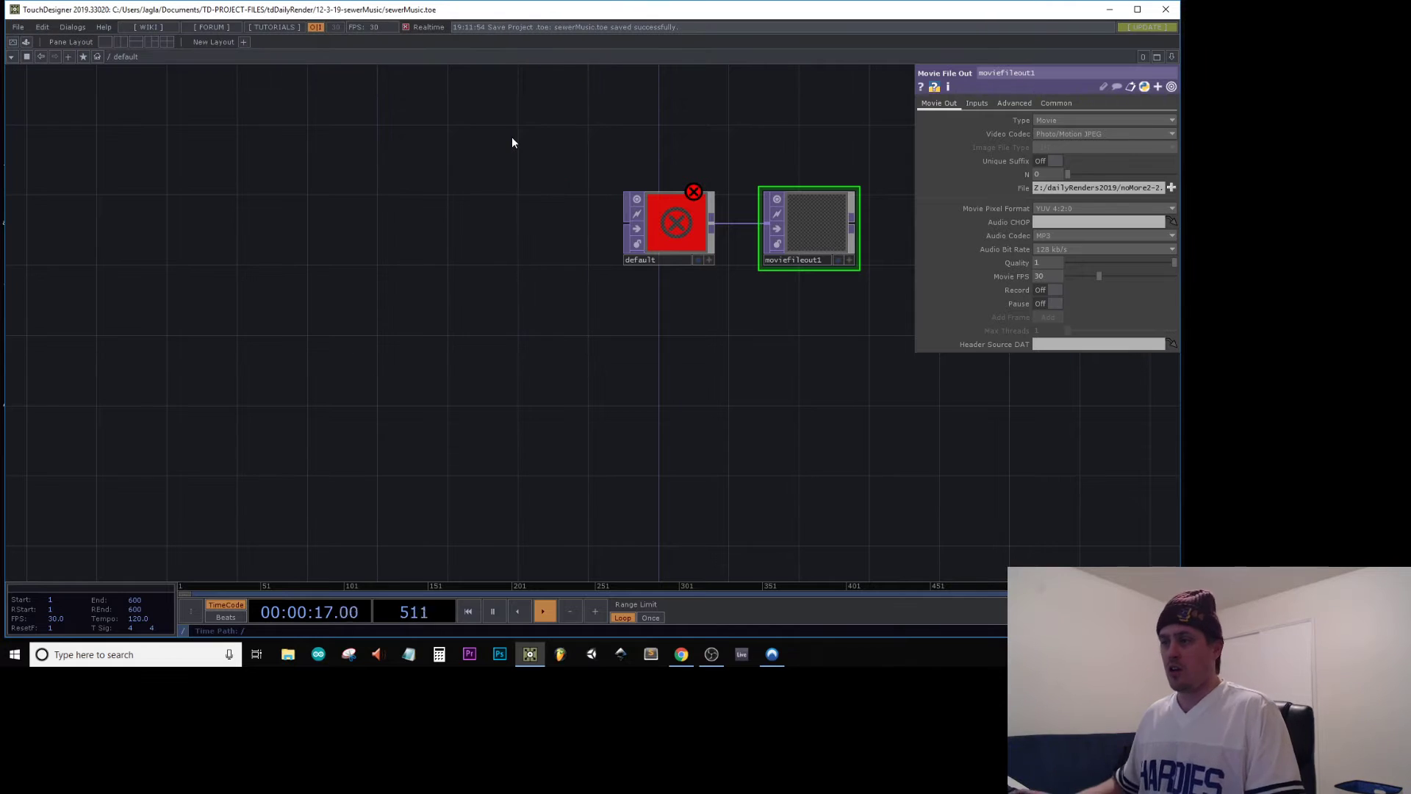
# Rename the default Null feeding the Movie File Out as sewerMusic and save the project
pyautogui.click(660, 263)
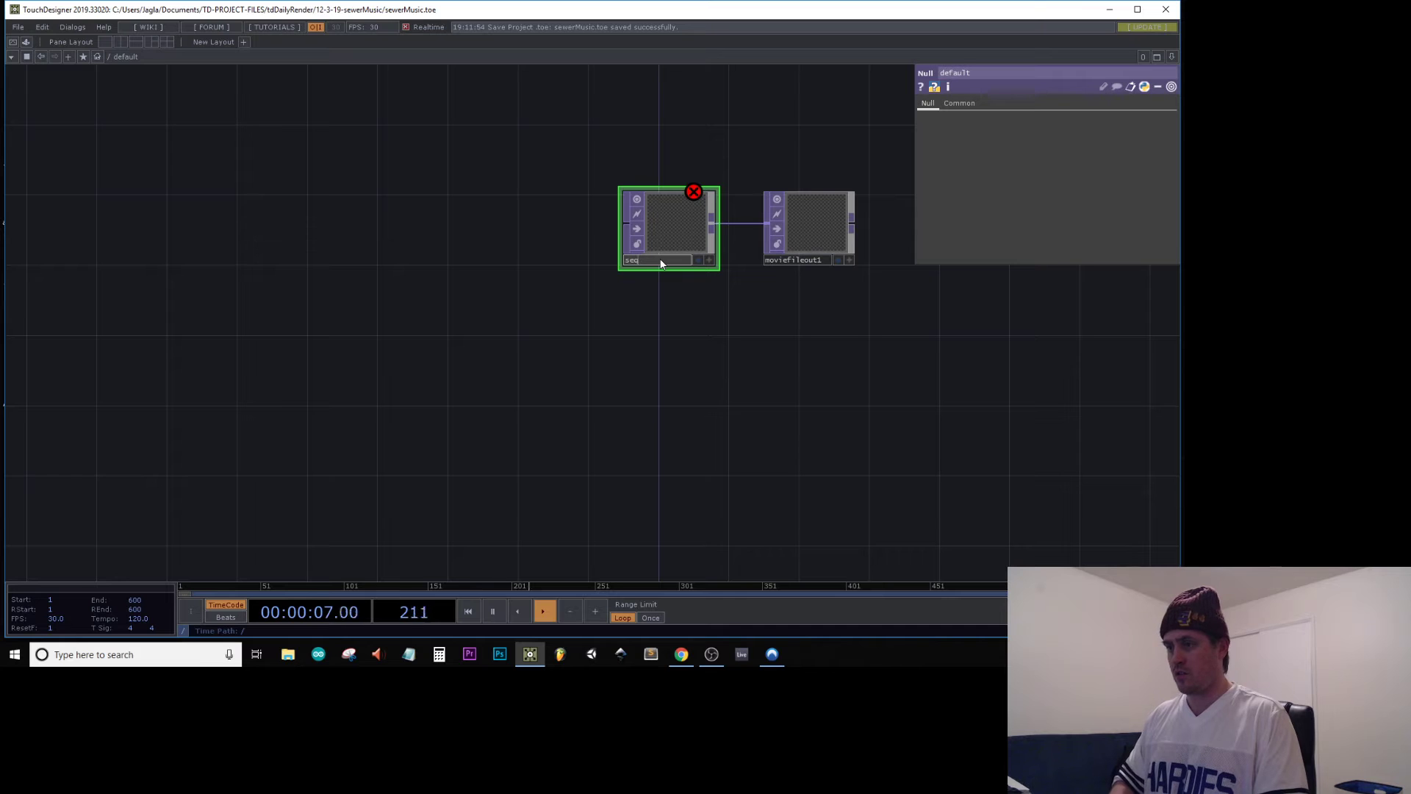
pyautogui.write('sewerMusic')
pyautogui.press('Return')
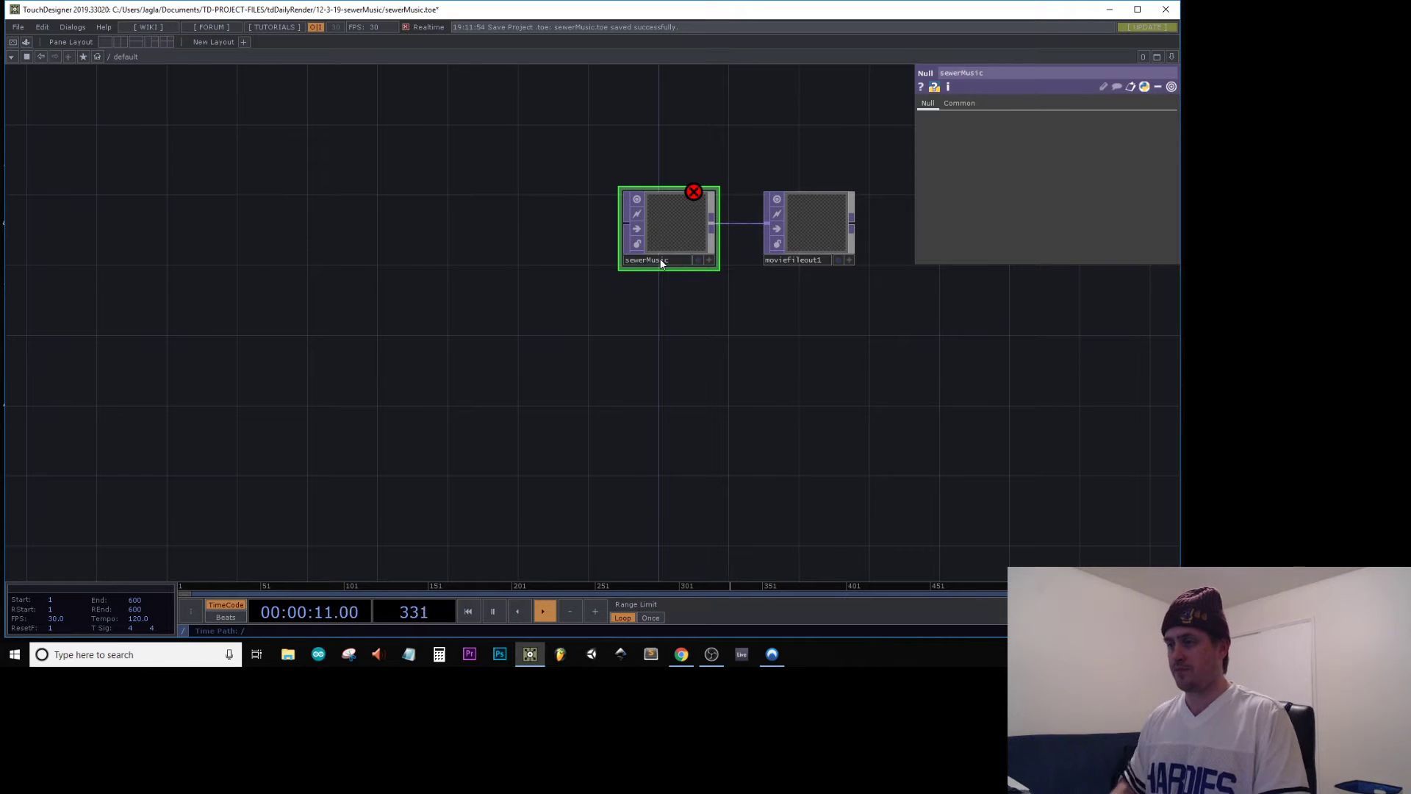
pyautogui.moveTo(382, 168); pyautogui.dragTo(542, 258)
pyautogui.hotkey('ctrl', 's')
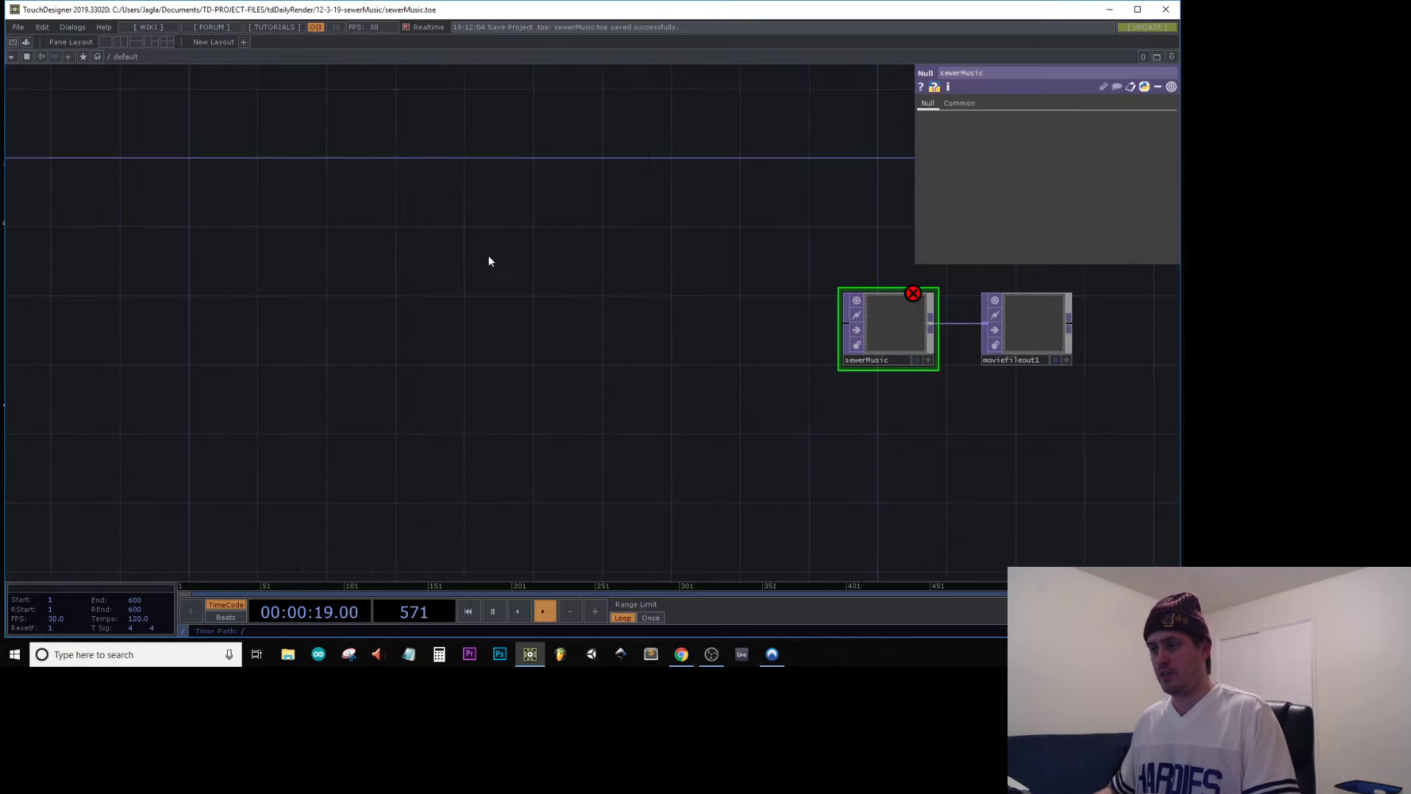
# Add a Camera, a Geometry and a Light component in a column on the empty side of the network
pyautogui.press('Tab')
pyautogui.click(427, 204)
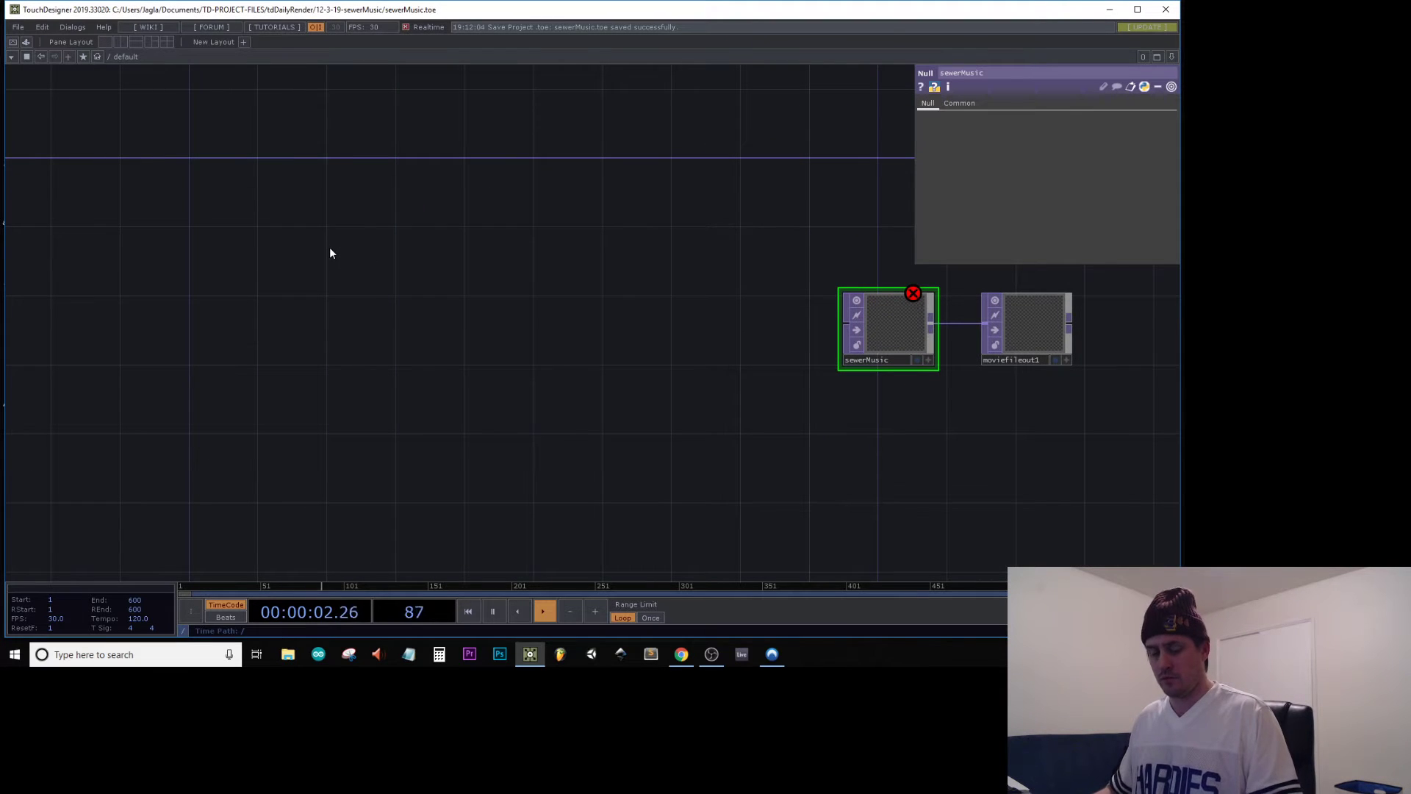
pyautogui.press('Tab')
pyautogui.click(132, 107)
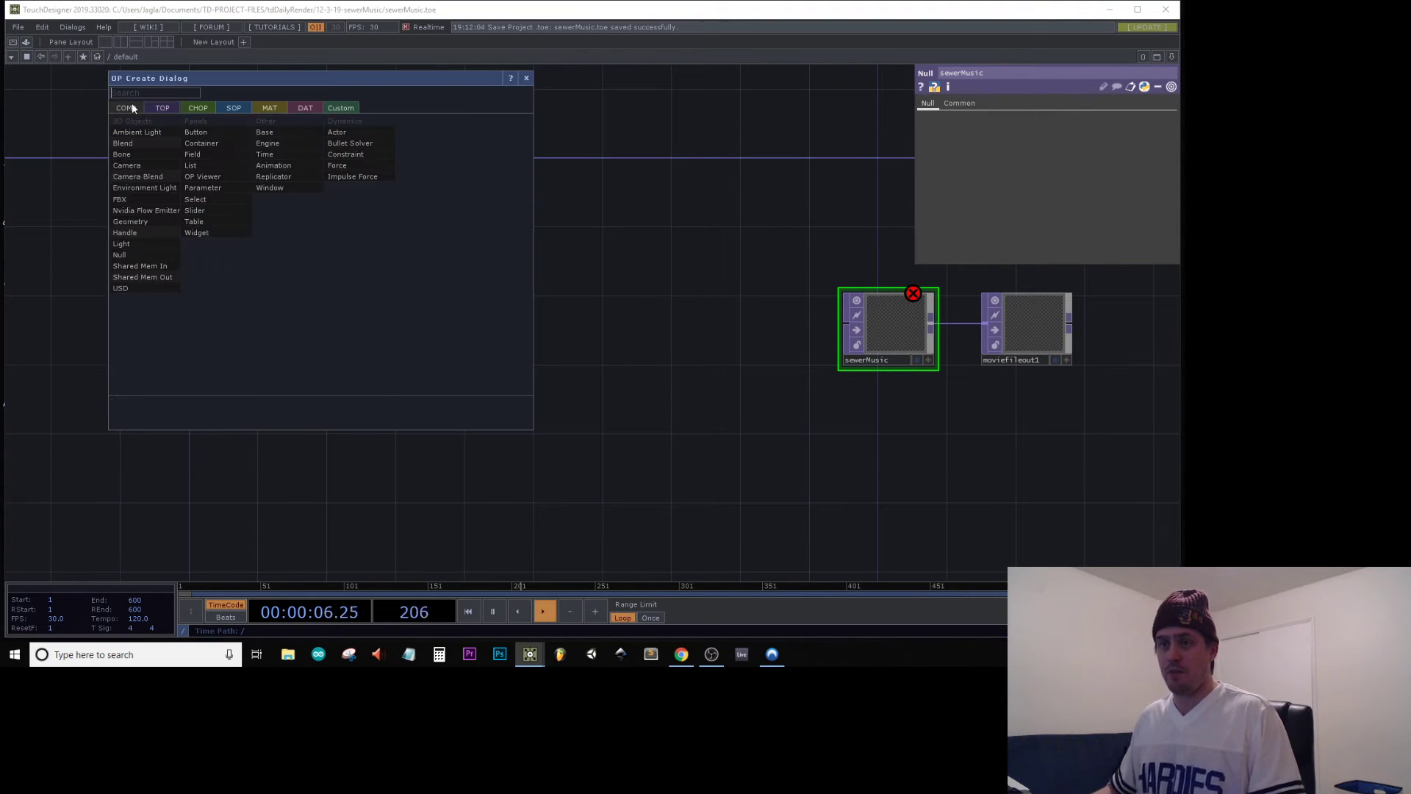
pyautogui.keyDown('shift'); pyautogui.click(135, 167); pyautogui.keyUp('shift')
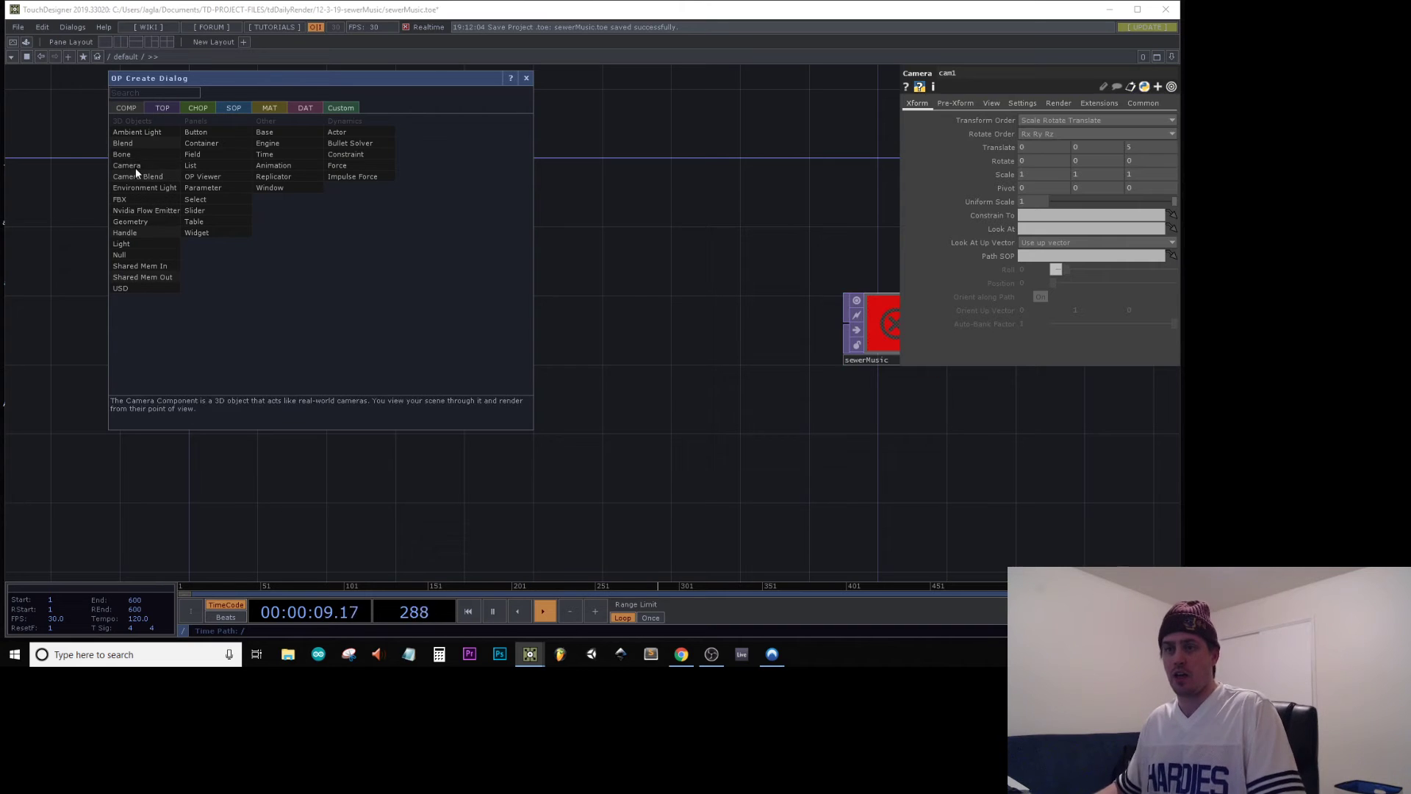
pyautogui.keyDown('shift'); pyautogui.click(140, 221); pyautogui.keyUp('shift')
pyautogui.keyDown('shift'); pyautogui.click(130, 244); pyautogui.keyUp('shift')
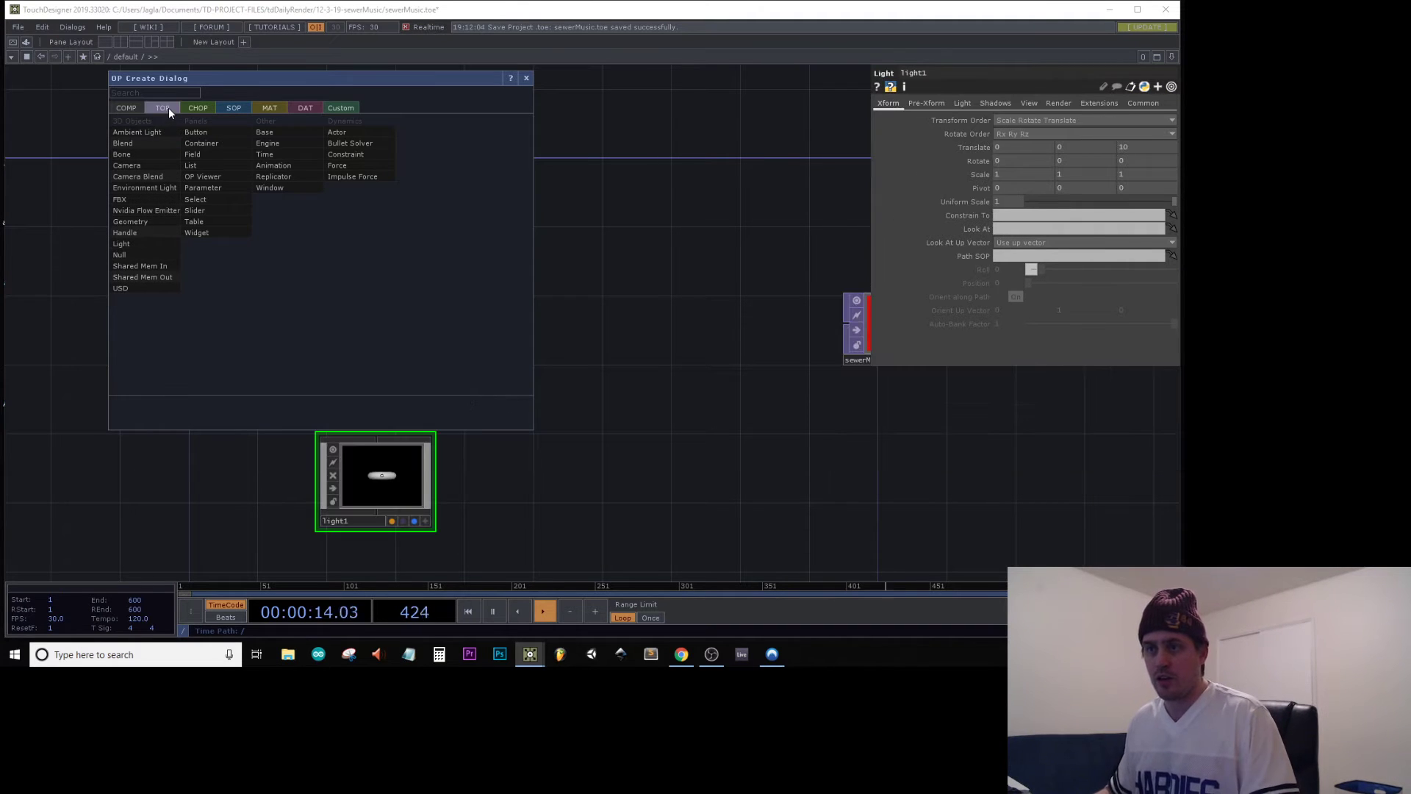
# Add a Render TOP beside the camera, geometry and light components
pyautogui.click(168, 107)
pyautogui.write('RENDER')
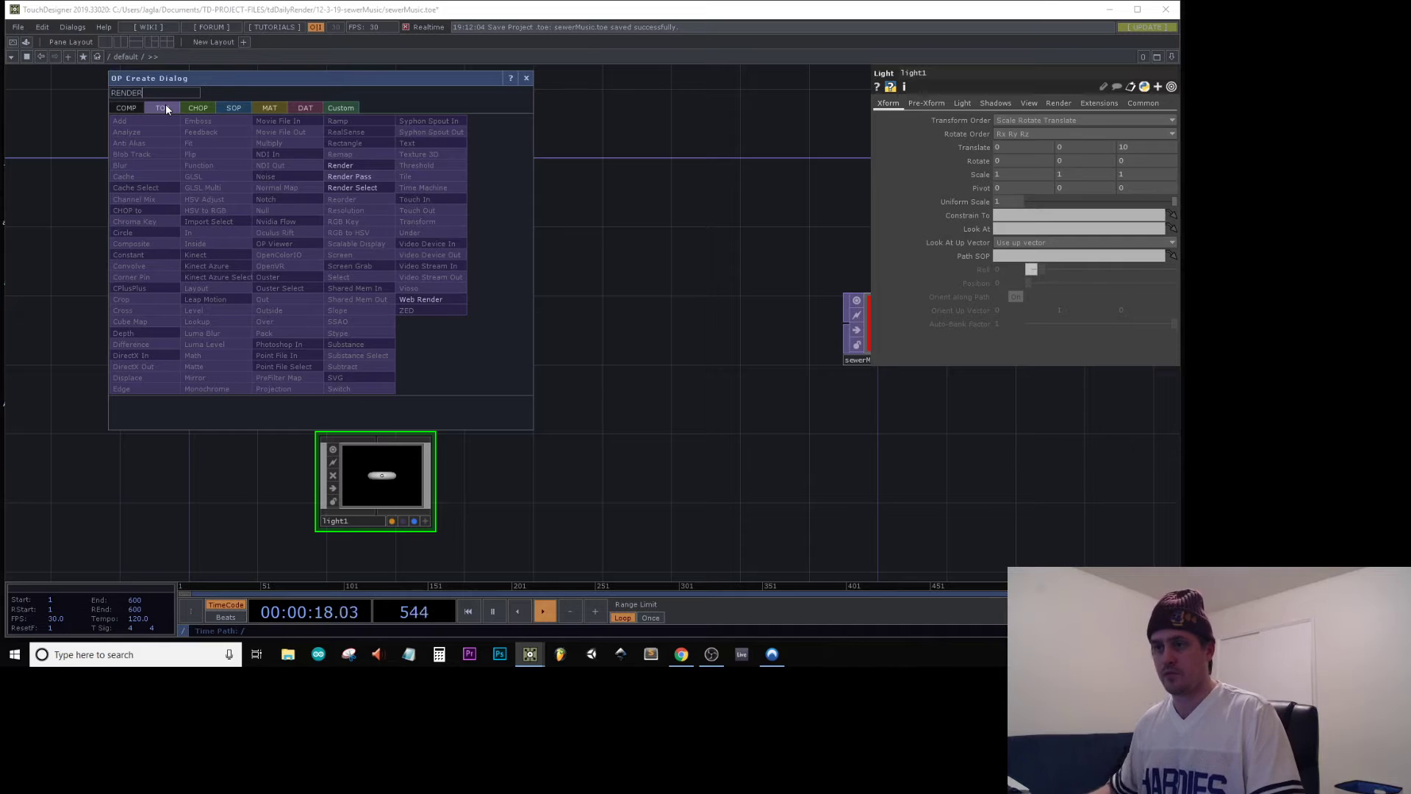
pyautogui.click(340, 165)
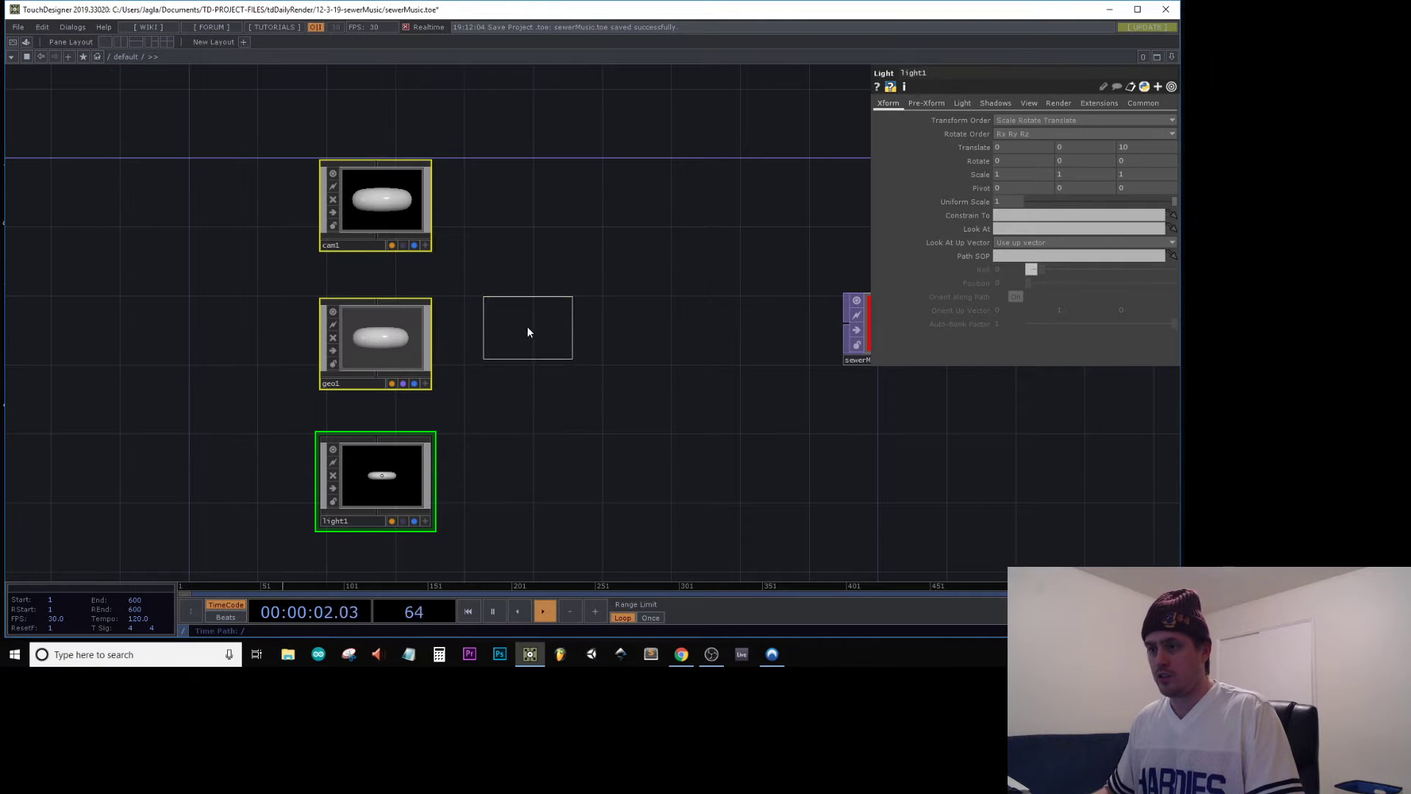
pyautogui.click(527, 333)
pyautogui.moveTo(550, 344); pyautogui.dragTo(550, 326)
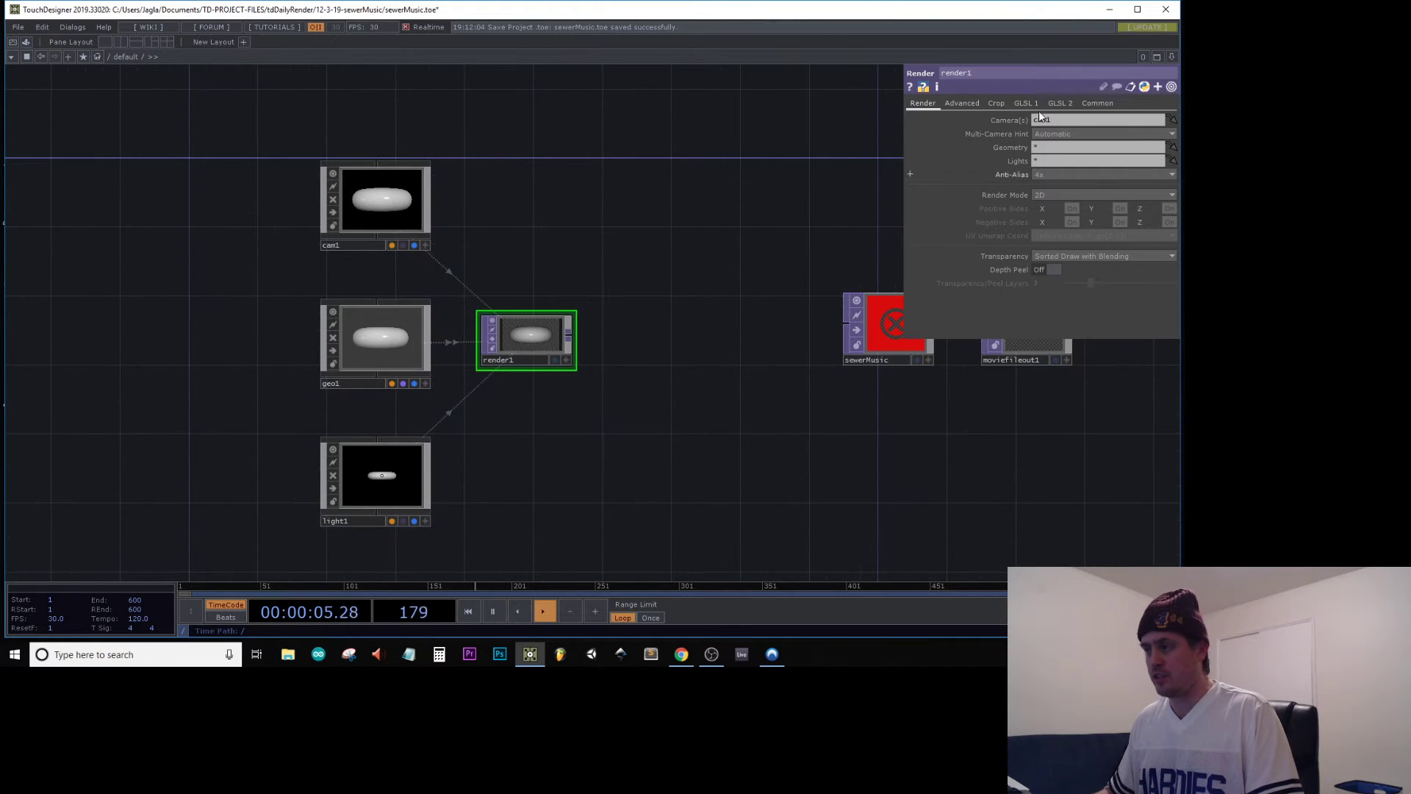
# Set the Render TOP's resolution to 1080 by 1080 and enlarge its node
pyautogui.click(1105, 108)
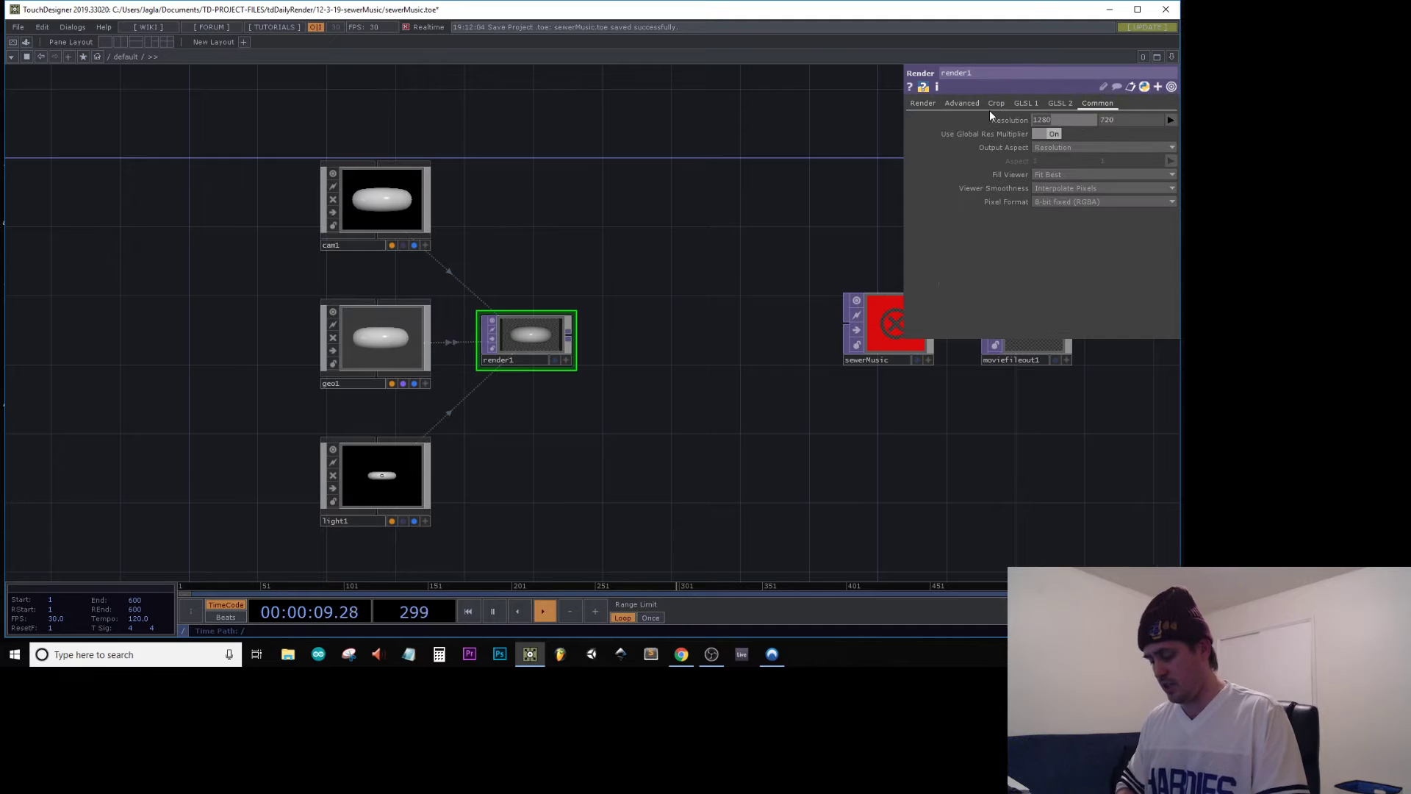
pyautogui.write('1080')
pyautogui.press('Return')
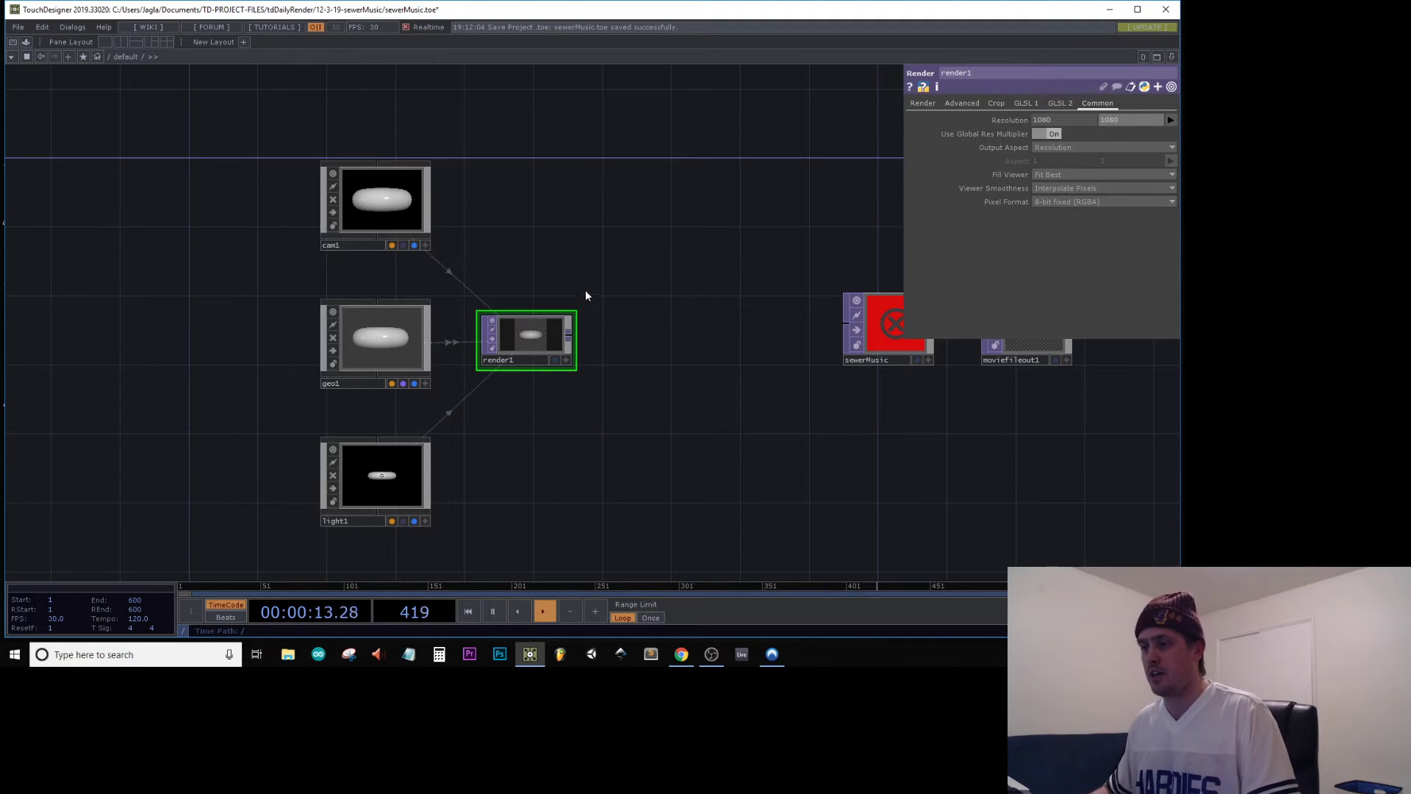
pyautogui.moveTo(536, 339); pyautogui.dragTo(529, 354)
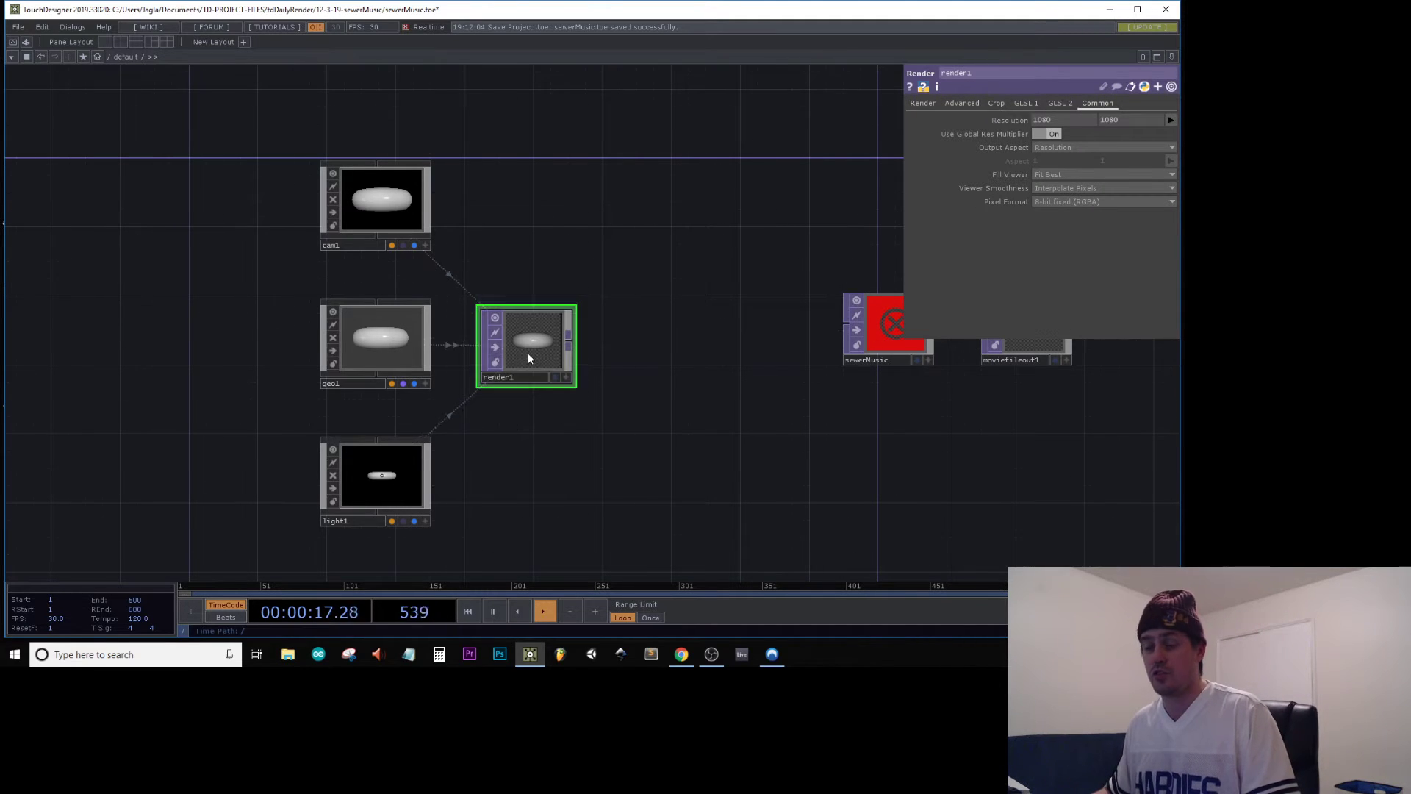
# Connect the Render TOP's output to the sewerMusic Null and view the Null in its own window
pyautogui.moveTo(645, 340); pyautogui.dragTo(629, 283)
pyautogui.click(672, 335)
pyautogui.rightClick(672, 336)
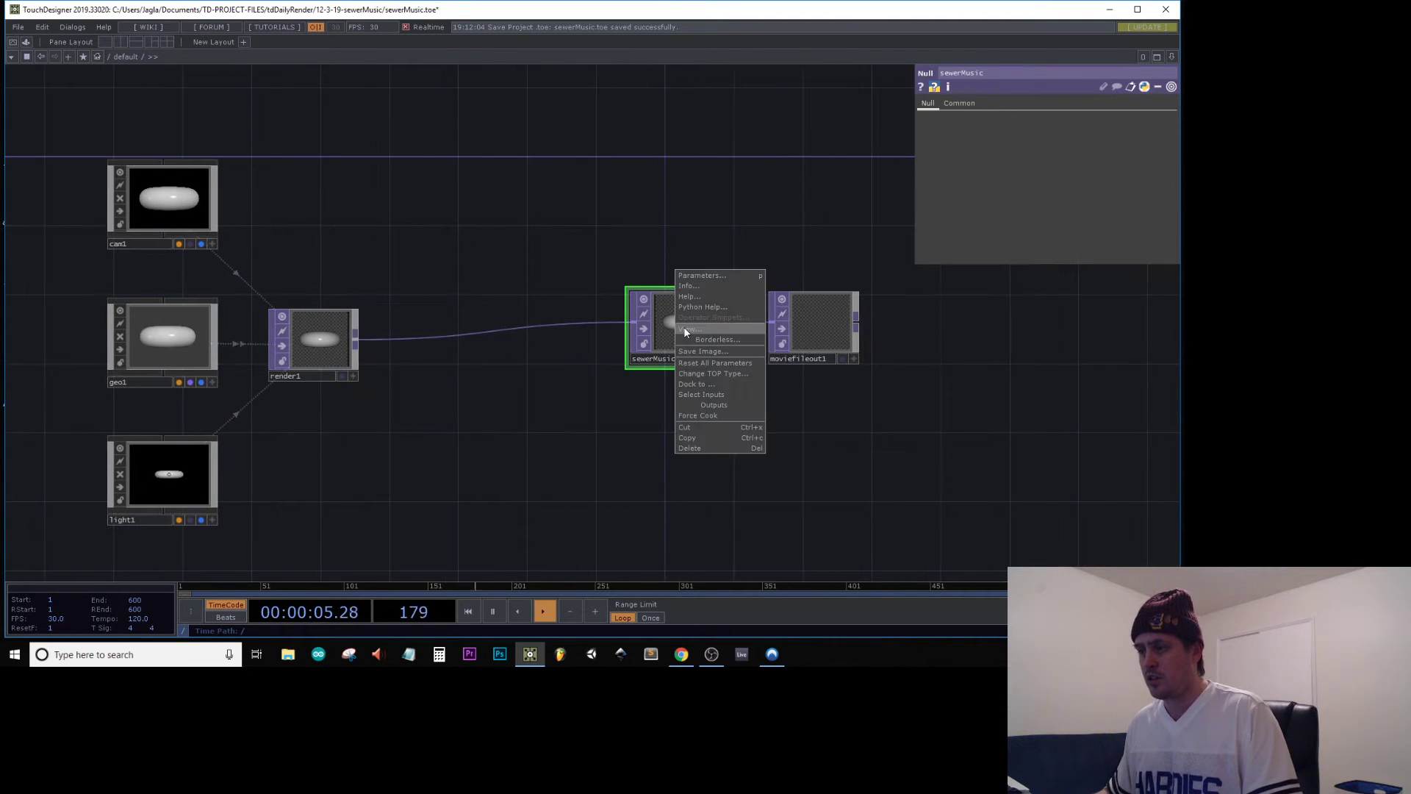
# Enter the geo1 component and delete its default torus
pyautogui.moveTo(540, 224); pyautogui.dragTo(727, 224)
pyautogui.scroll(3, 390, 355)
pyautogui.scroll(3, 390, 356)
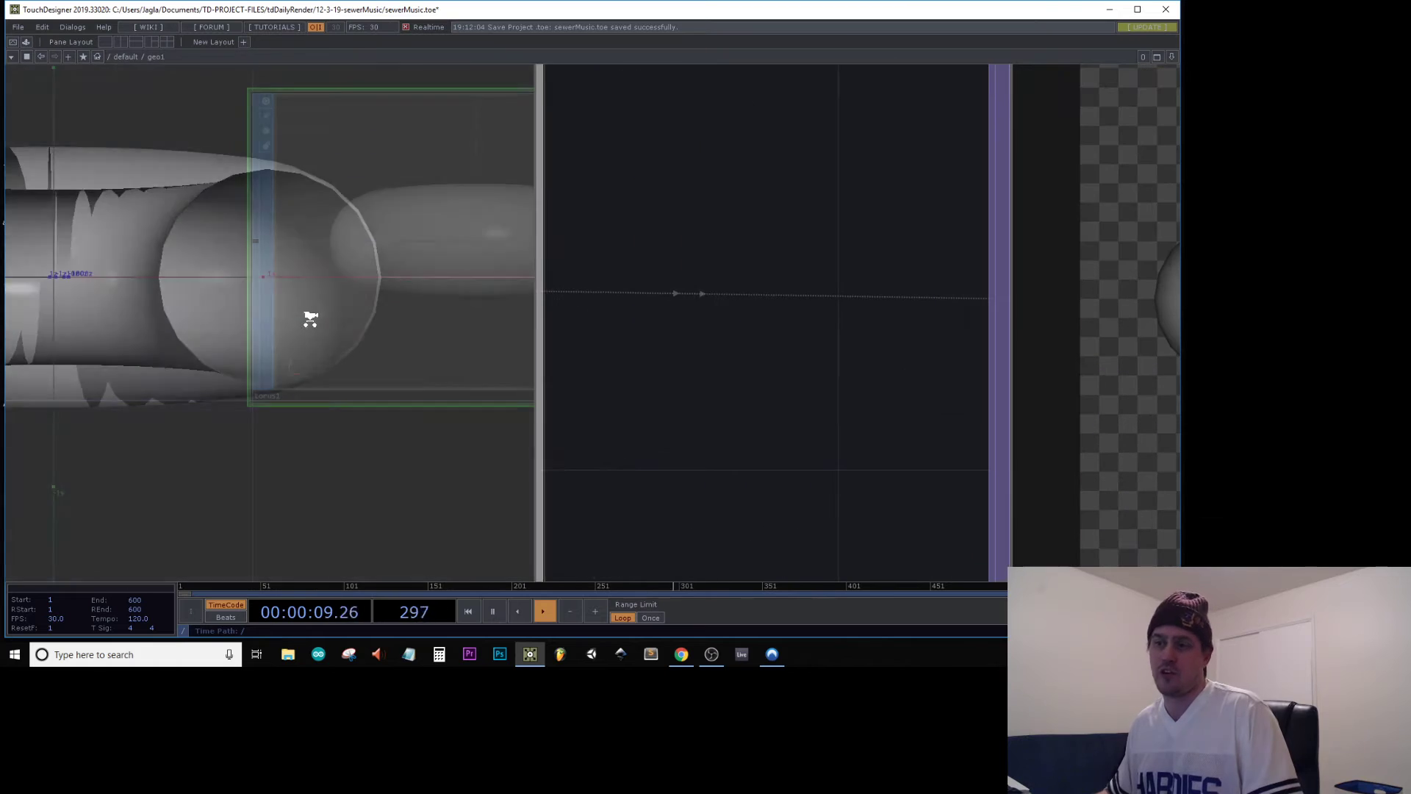
pyautogui.press('Delete')
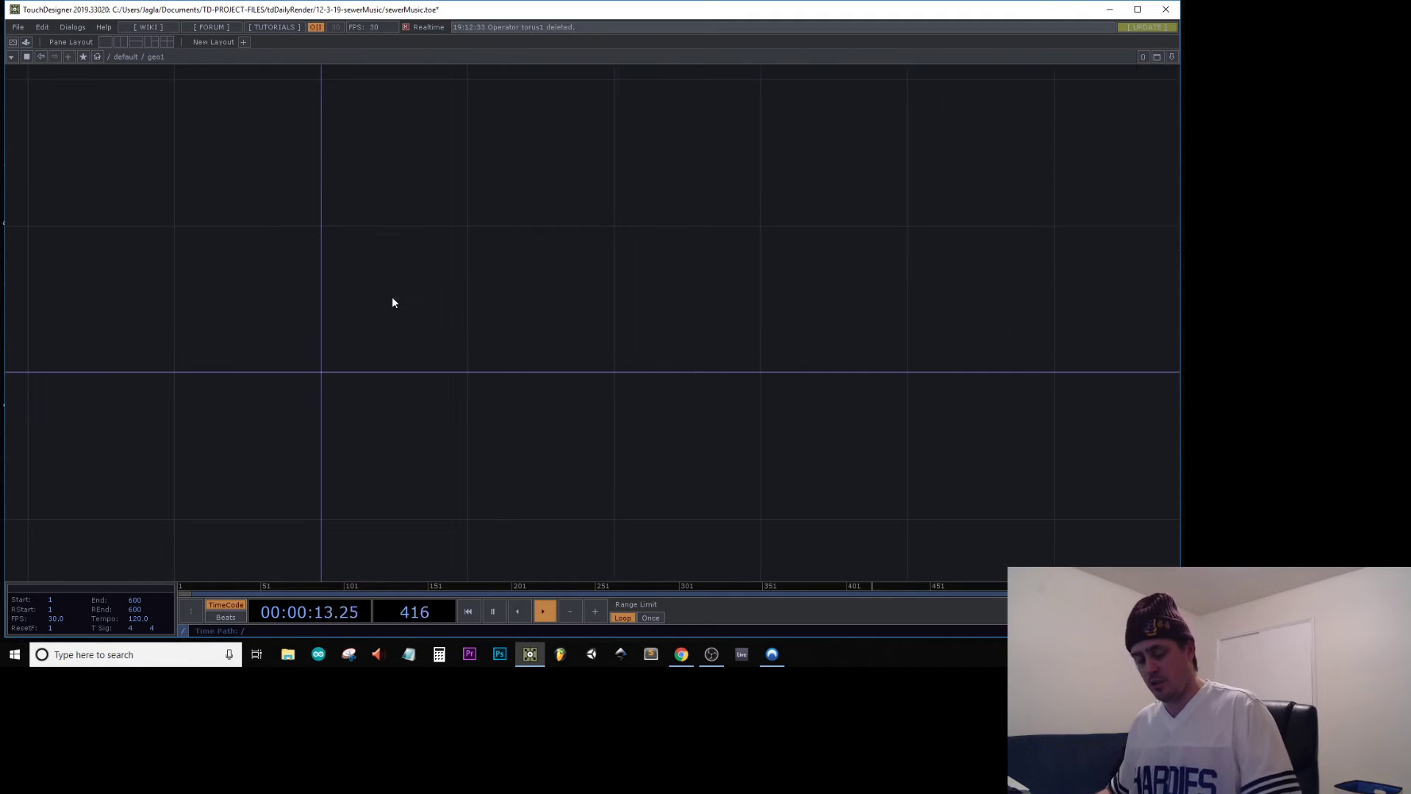
# Add a Circle SOP inside geo1 and place it near the network origin
pyautogui.press('Tab')
pyautogui.write('ci')
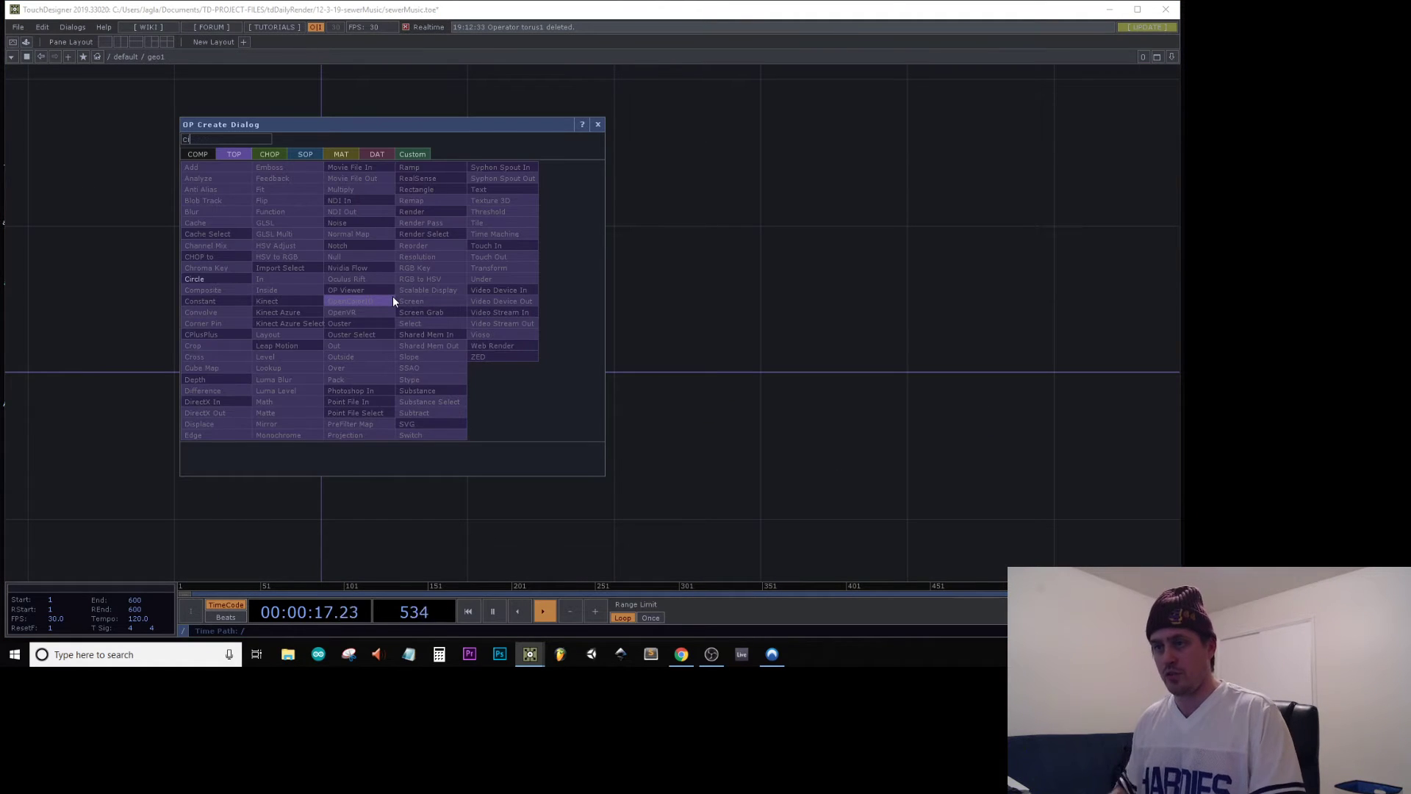
pyautogui.click(305, 154)
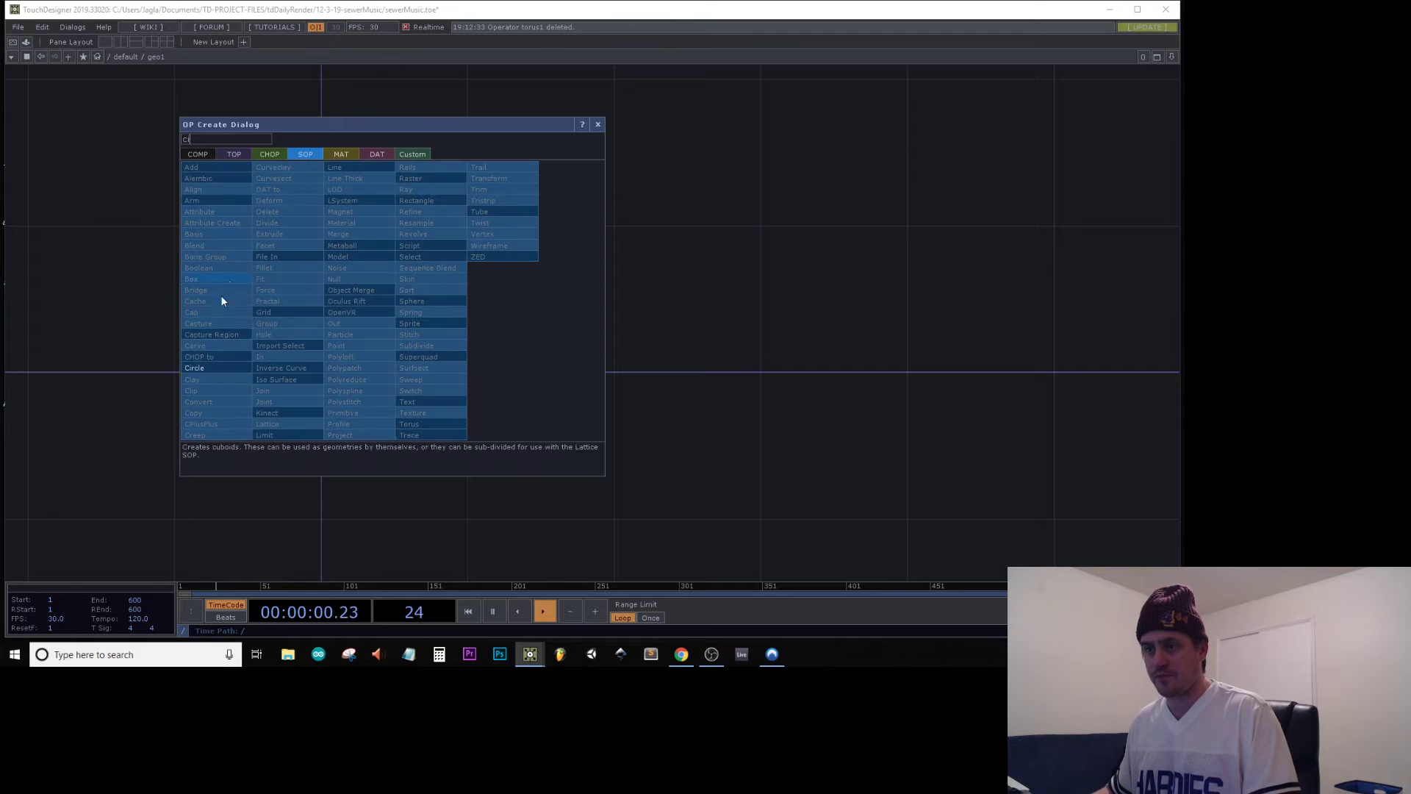
pyautogui.click(206, 367)
pyautogui.click(483, 251)
pyautogui.moveTo(520, 249); pyautogui.dragTo(402, 326)
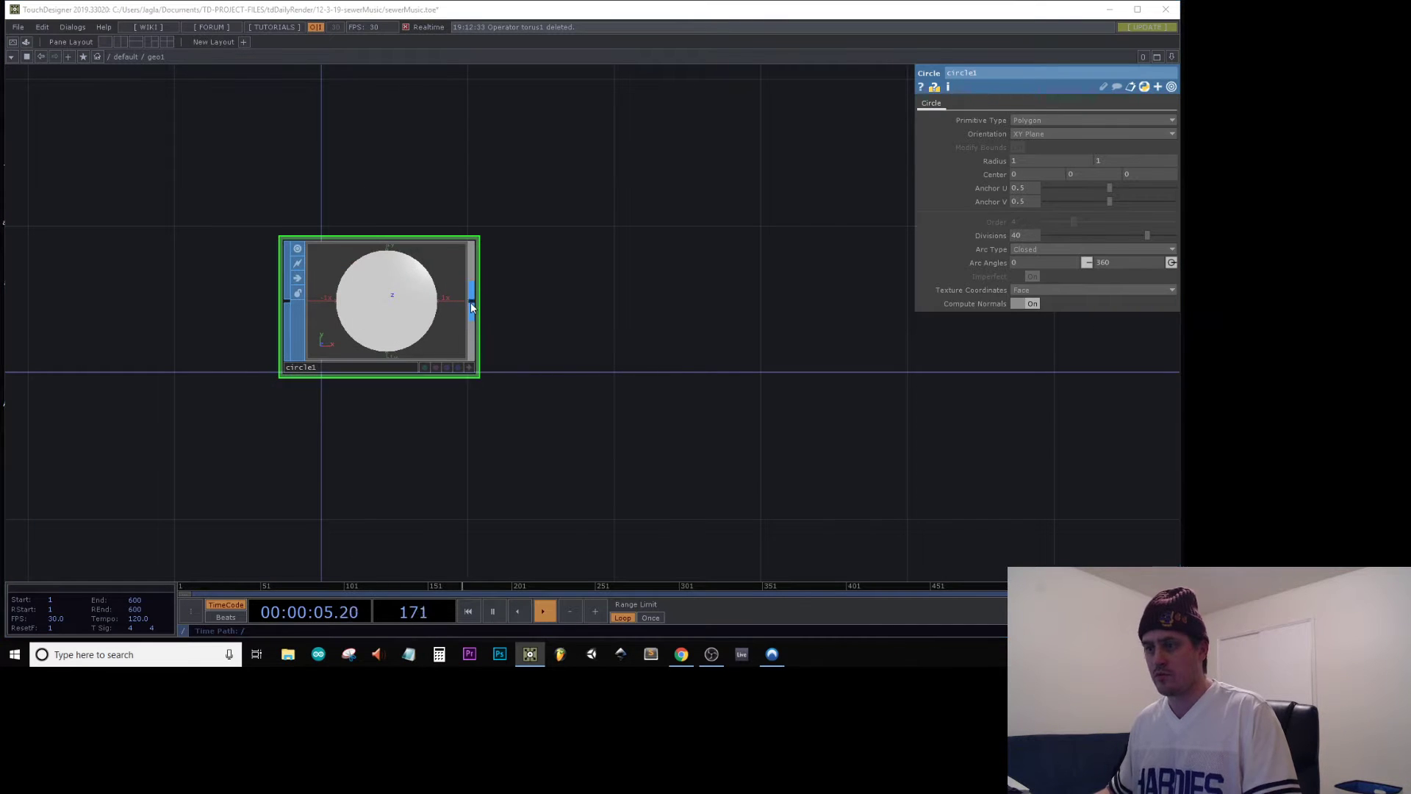
# Append a Null SOP to the circle with its render and display flags turned on
pyautogui.press('Tab')
pyautogui.write('nul')
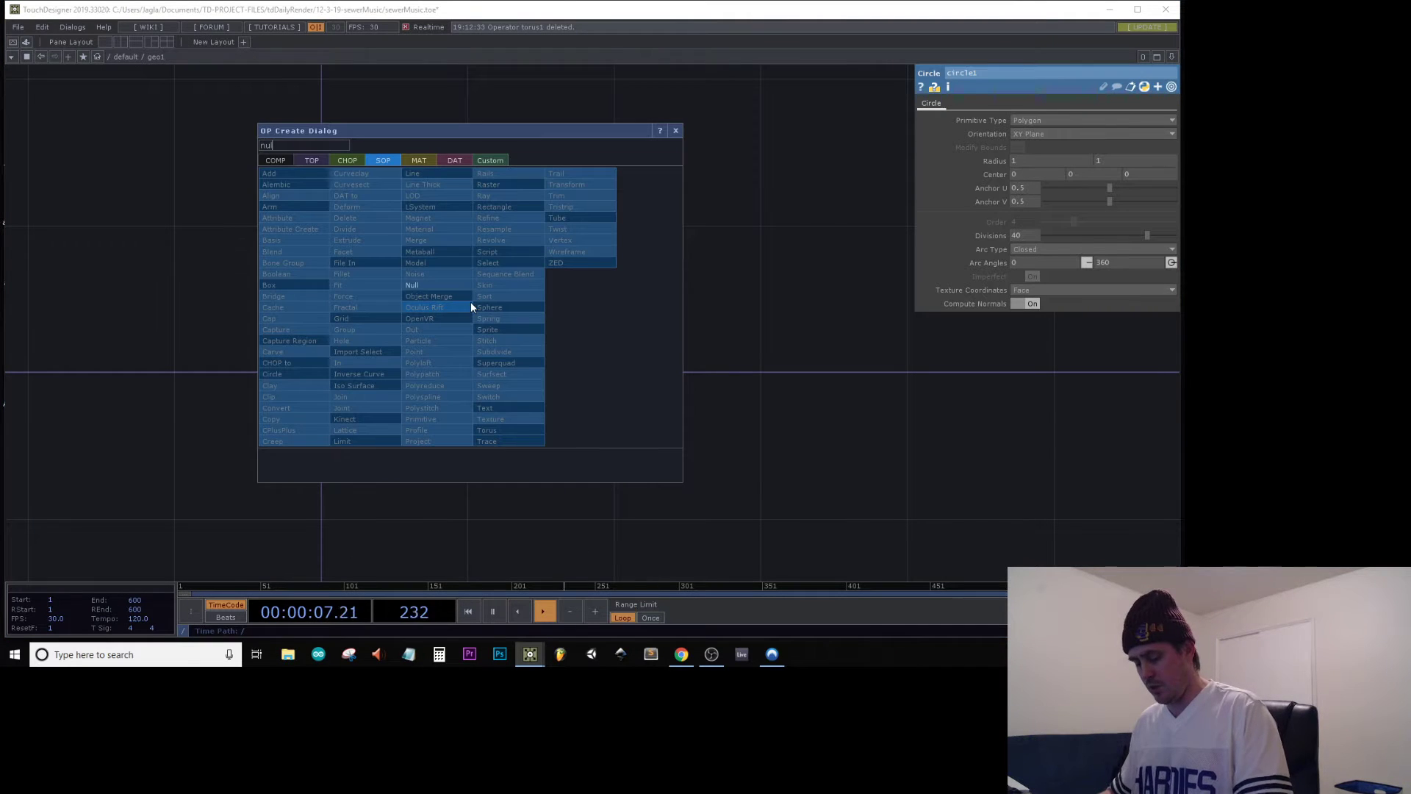
pyautogui.click(413, 285)
pyautogui.click(617, 309)
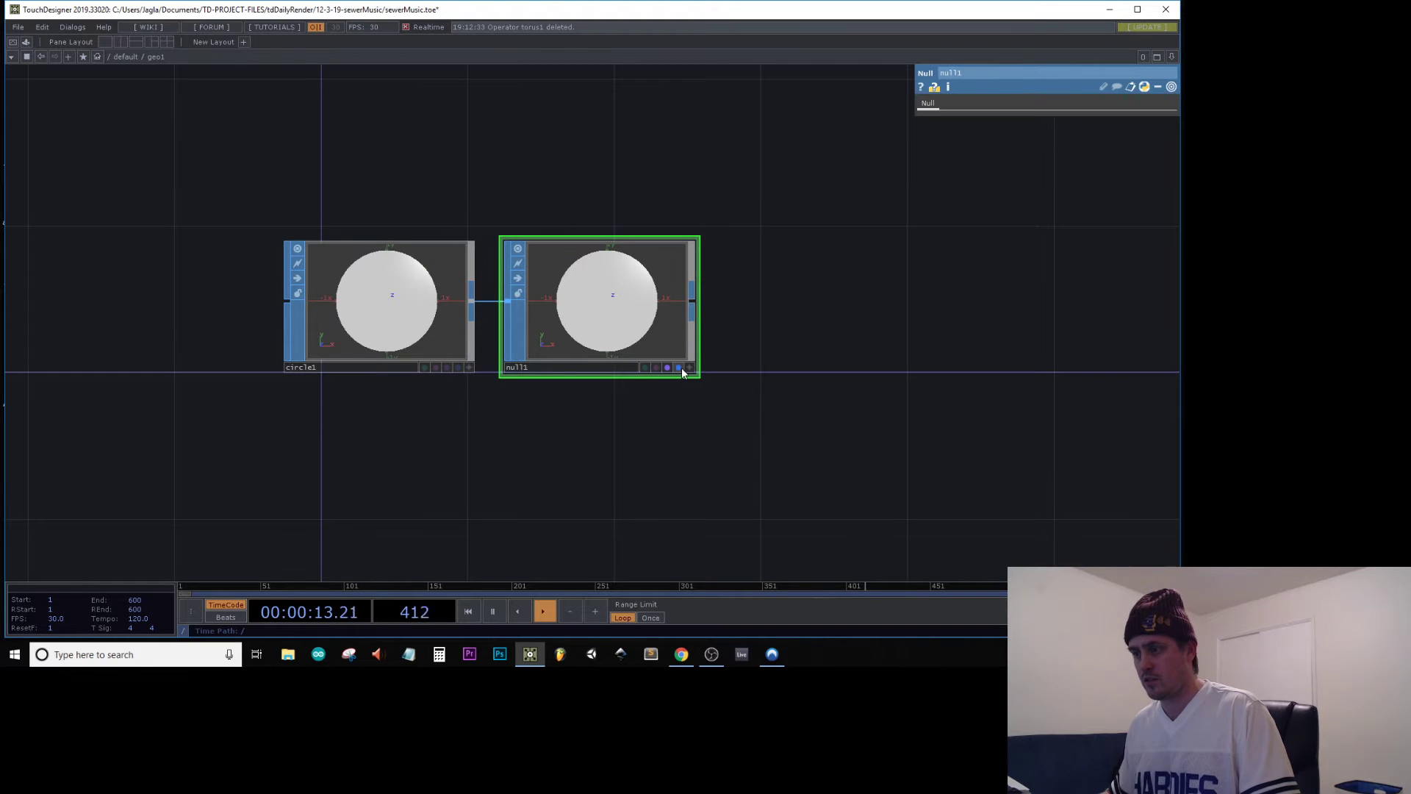
# Check the Null's geometry information and the Circle's parameters inside geo1, and return to the parent network
pyautogui.scroll(-3, 621, 257)
pyautogui.scroll(6, 616, 257)
pyautogui.middleClick(612, 334)
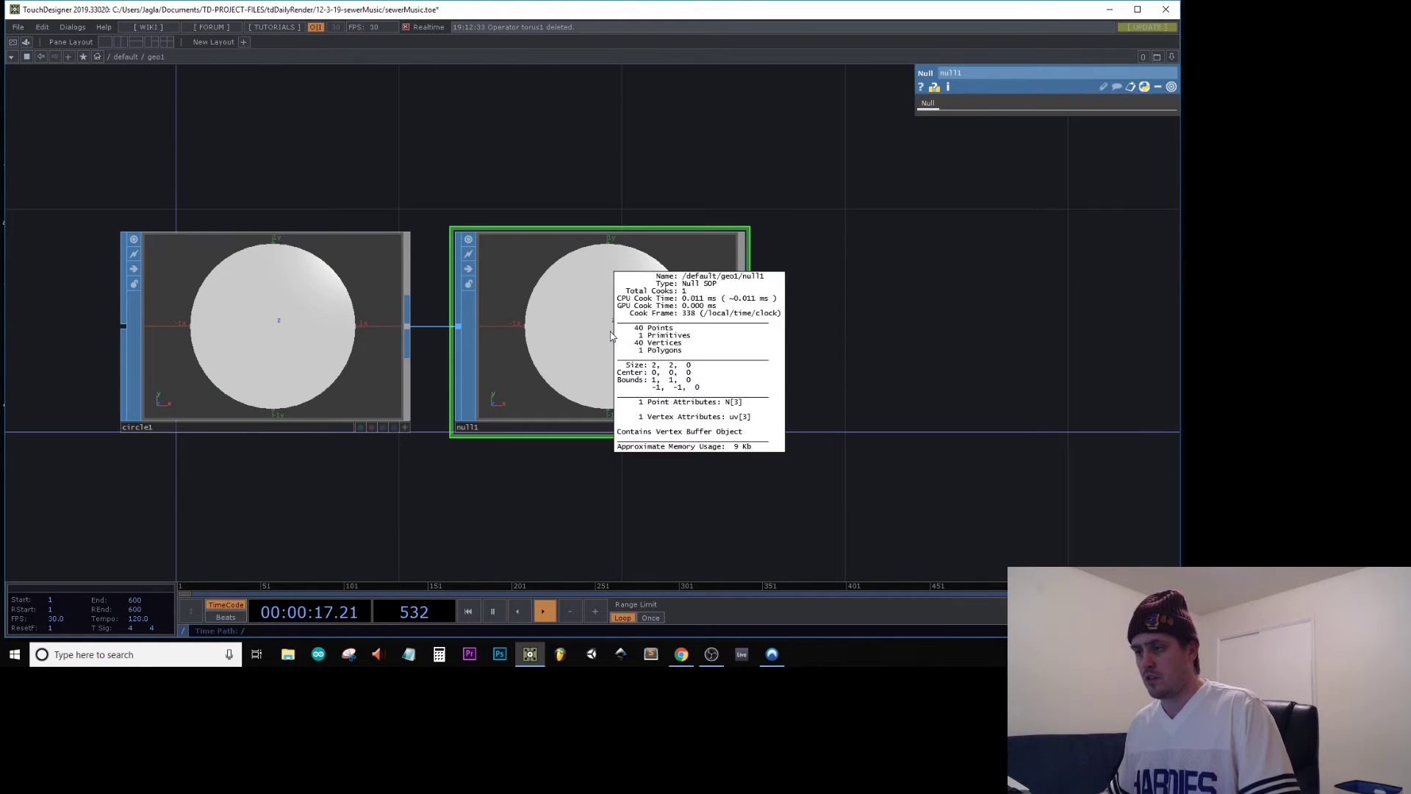
pyautogui.scroll(-6, 609, 323)
pyautogui.scroll(5, 605, 316)
pyautogui.press('h')
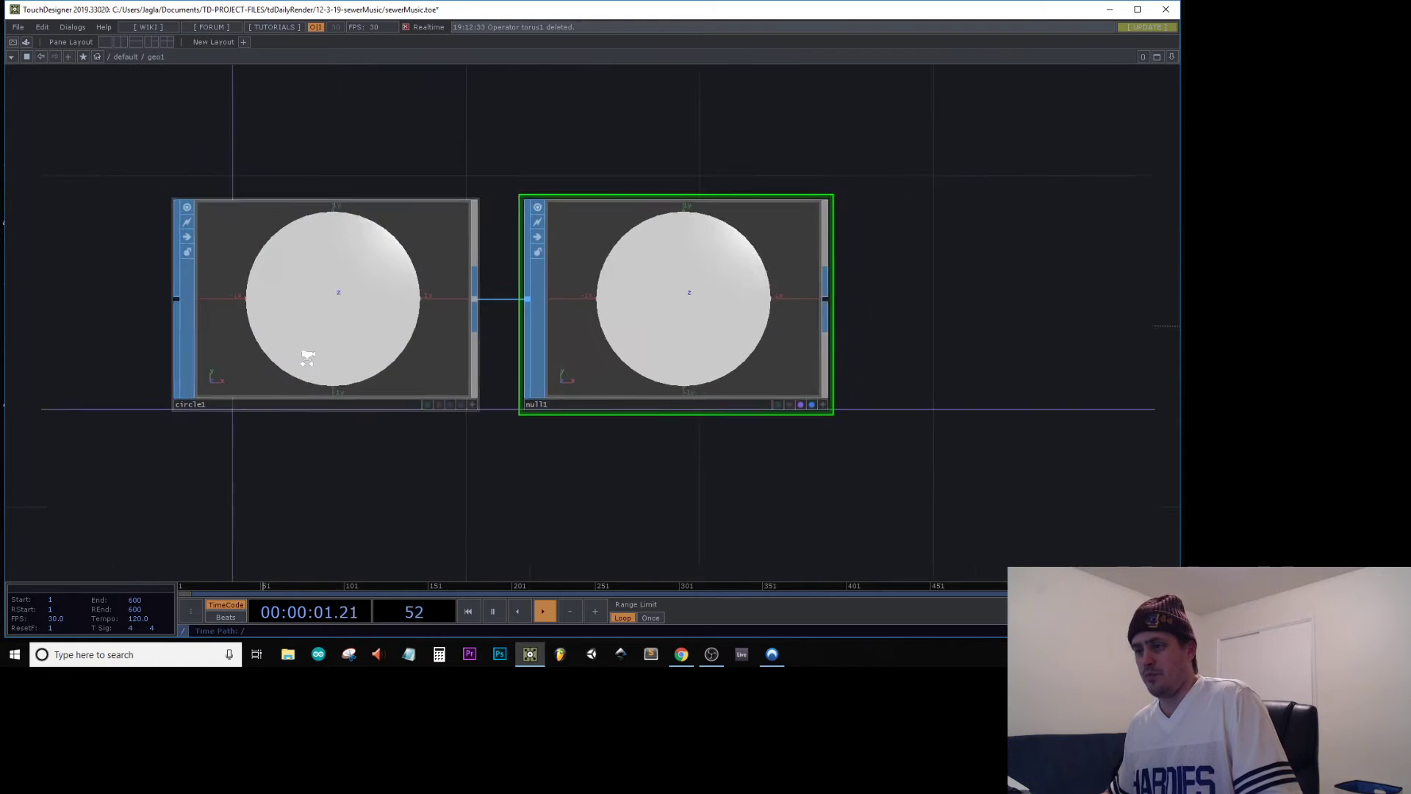
pyautogui.click(307, 353)
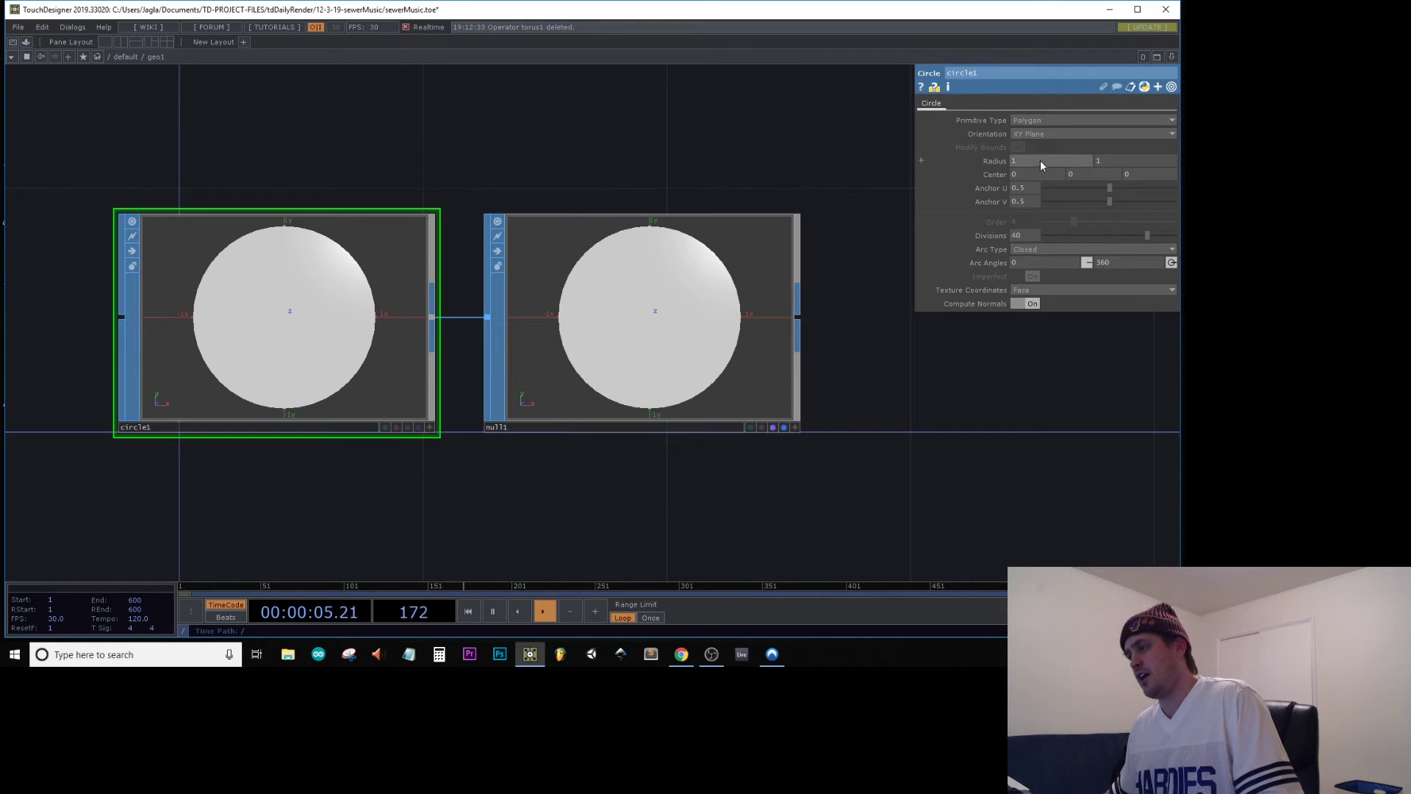
pyautogui.scroll(-5, 488, 216)
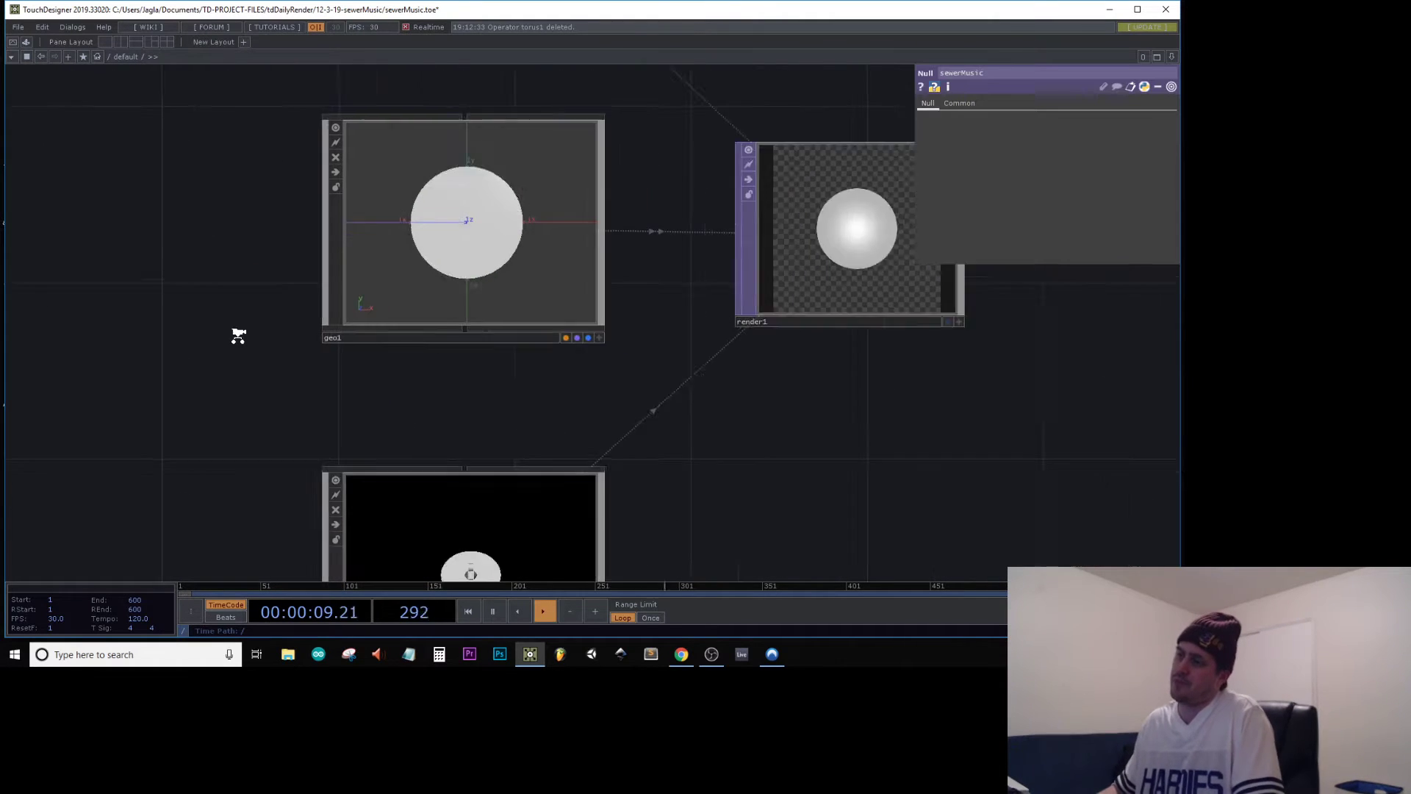
pyautogui.scroll(-3, 238, 334)
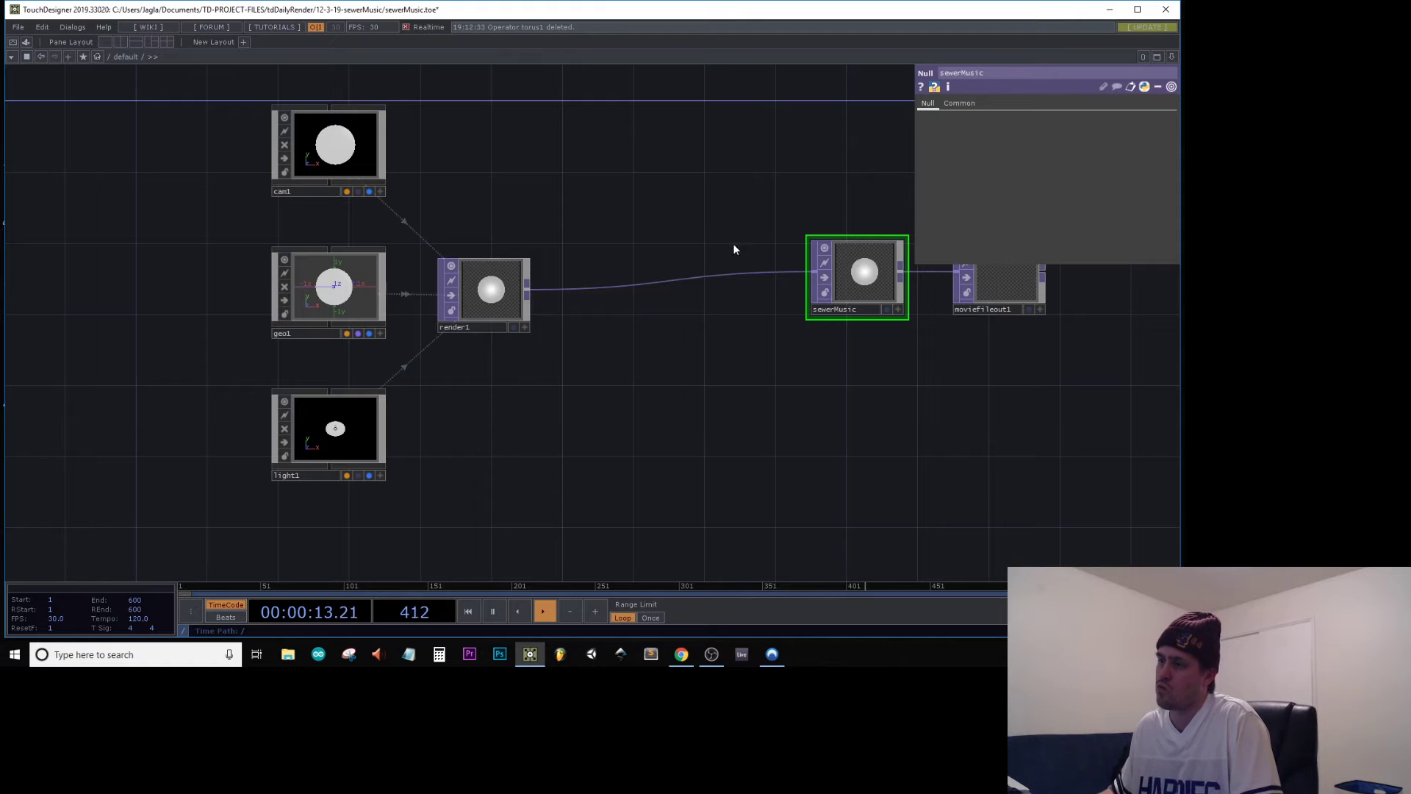
# Move the sewerMusic Null and the Movie File Out together closer to the Render TOP, in line with it
pyautogui.moveTo(733, 250); pyautogui.dragTo(390, 270)
pyautogui.moveTo(691, 203); pyautogui.dragTo(482, 421)
pyautogui.moveTo(508, 300); pyautogui.dragTo(330, 336)
pyautogui.moveTo(245, 272); pyautogui.dragTo(380, 253)
pyautogui.moveTo(466, 320); pyautogui.dragTo(466, 302)
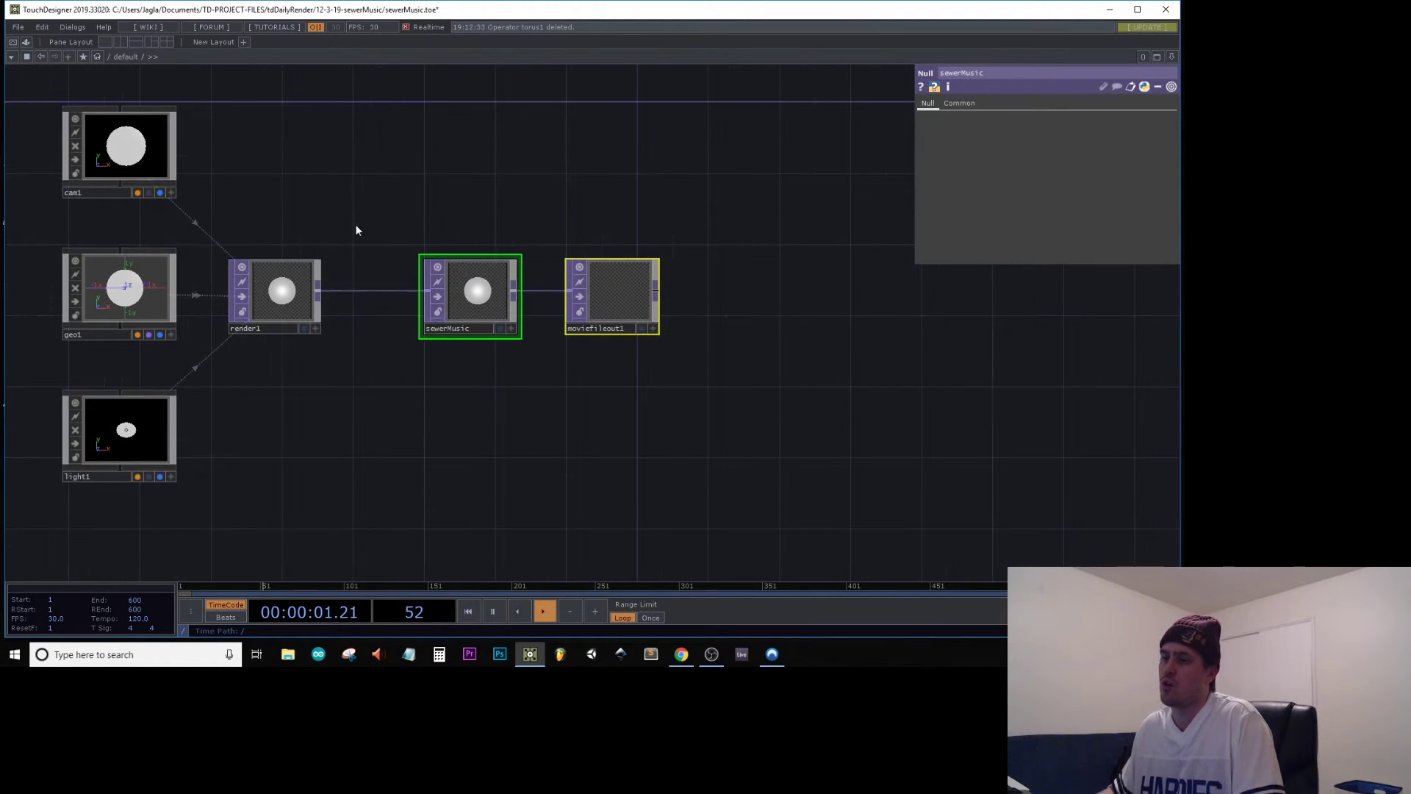
# Add a Grid SOP in the empty area well before the camera, geometry and light components
pyautogui.scroll(-4, 396, 257)
pyautogui.press('Tab')
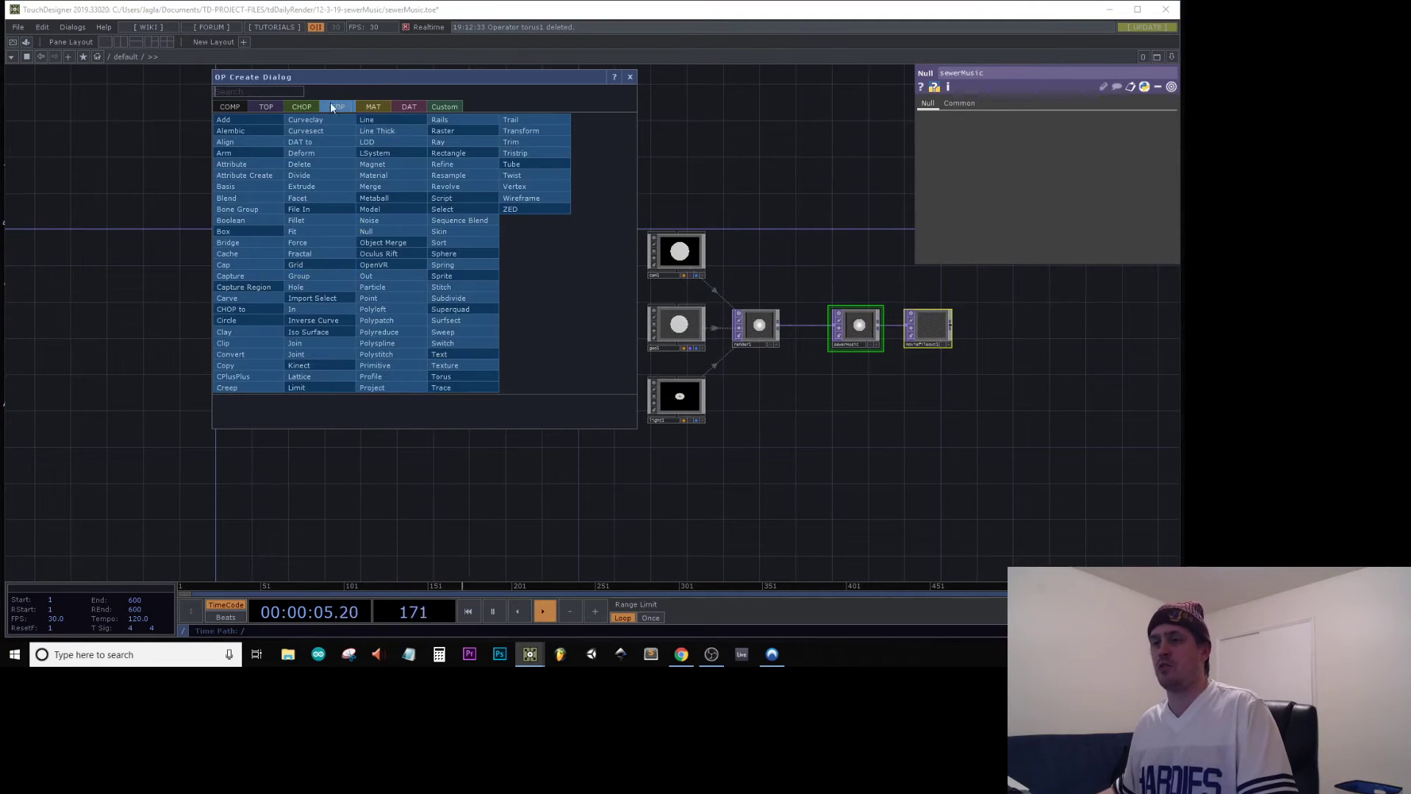
pyautogui.click(310, 109)
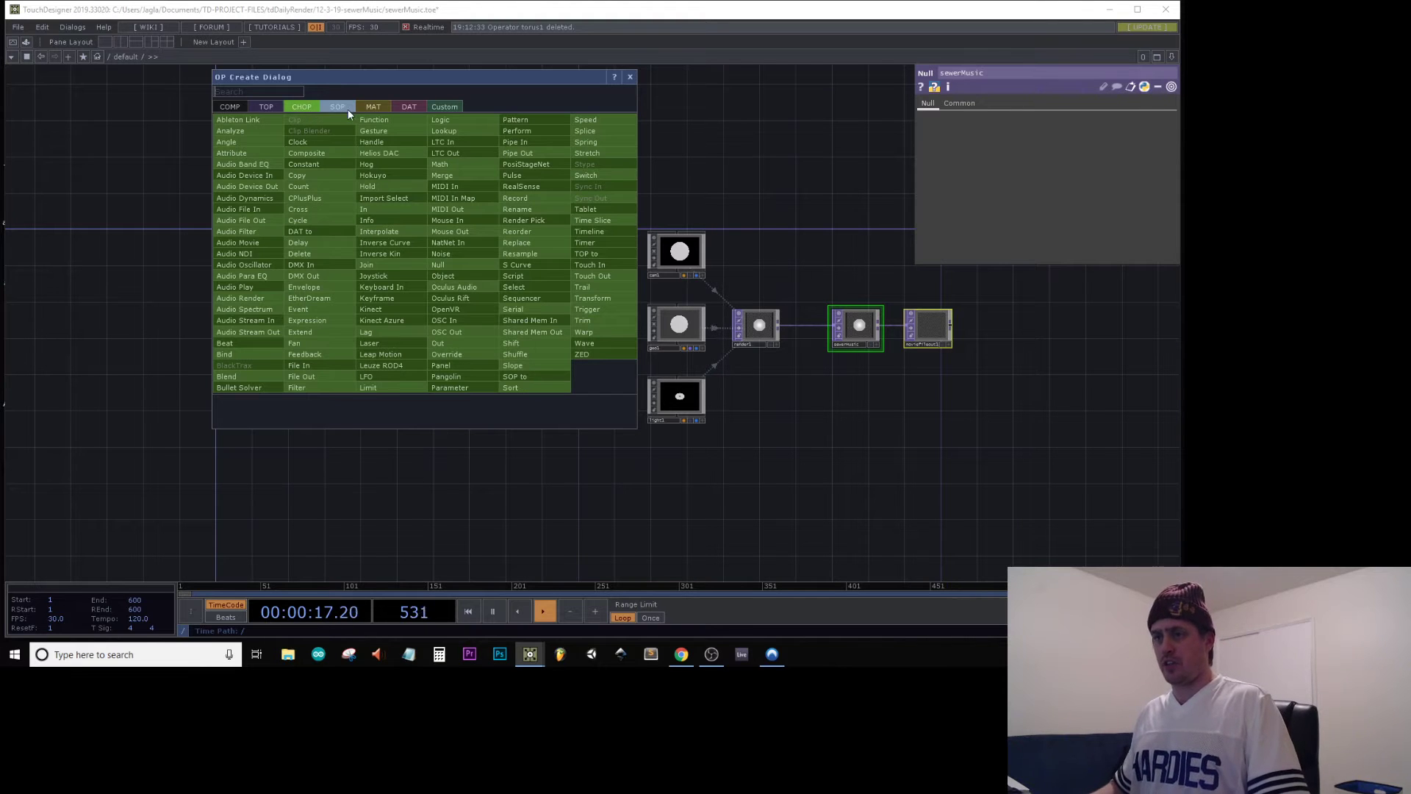
pyautogui.click(338, 107)
pyautogui.write('gri')
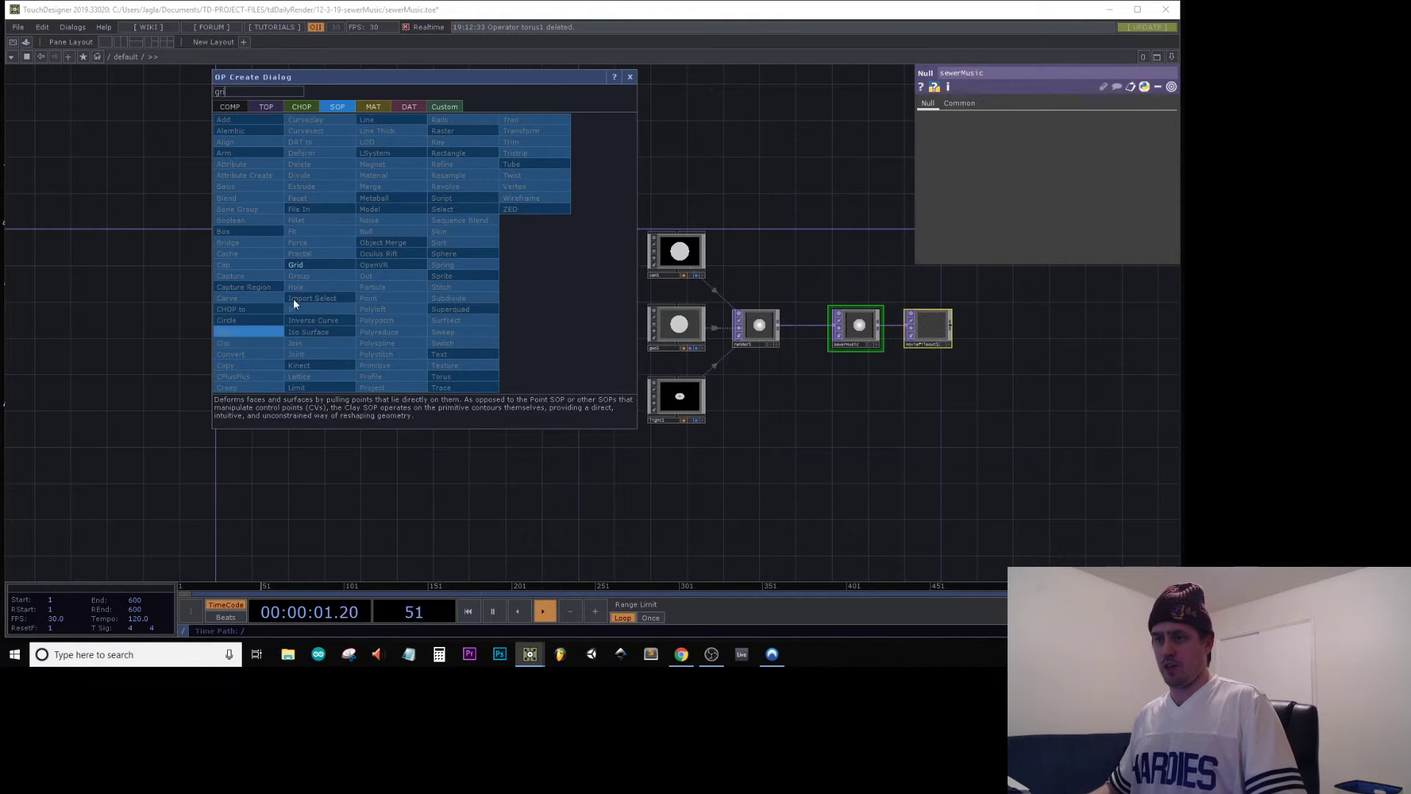
pyautogui.click(298, 265)
pyautogui.click(321, 259)
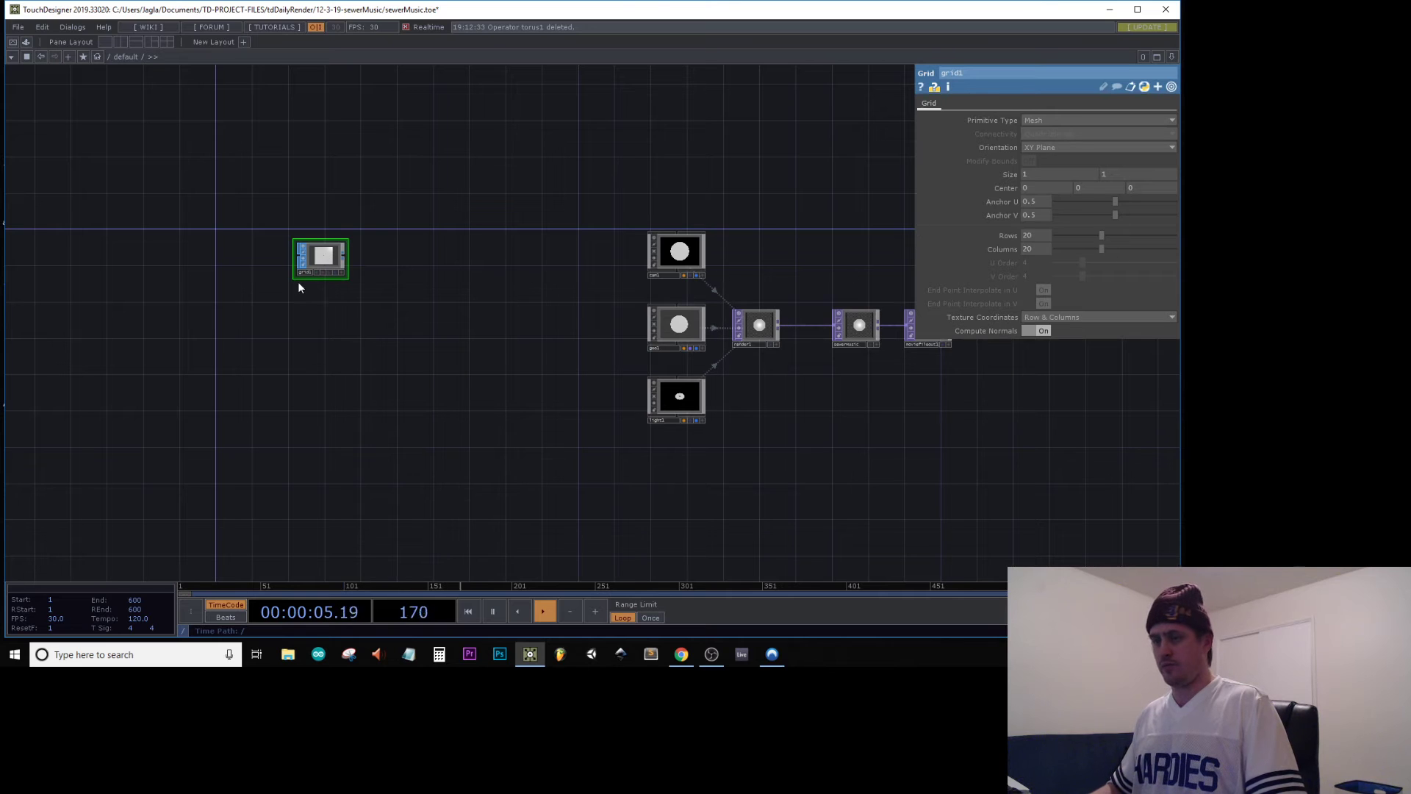
# Convert the grid's points to channels by adding a SOP to CHOP from the Grid SOP's output
pyautogui.rightClick(342, 260)
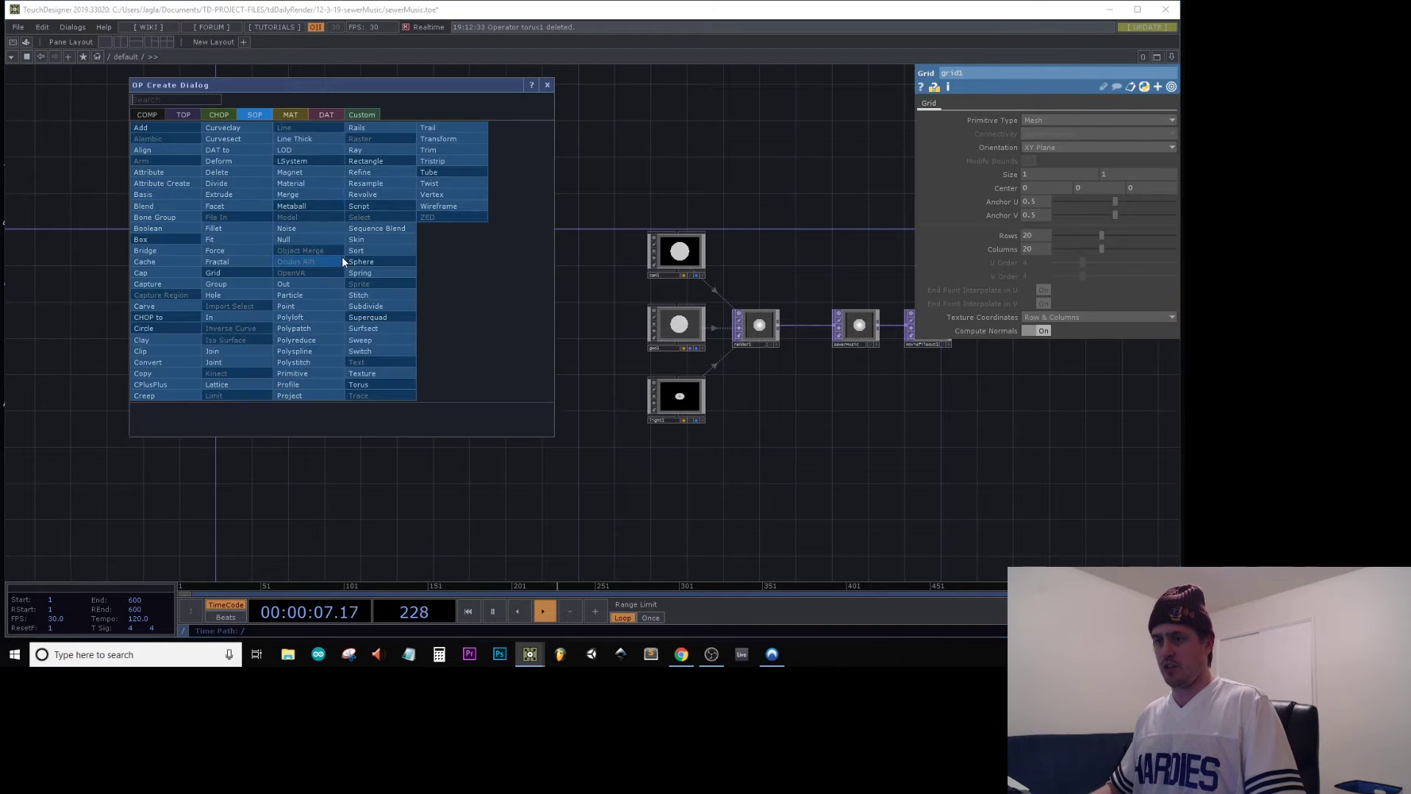
pyautogui.click(216, 115)
pyautogui.click(176, 138)
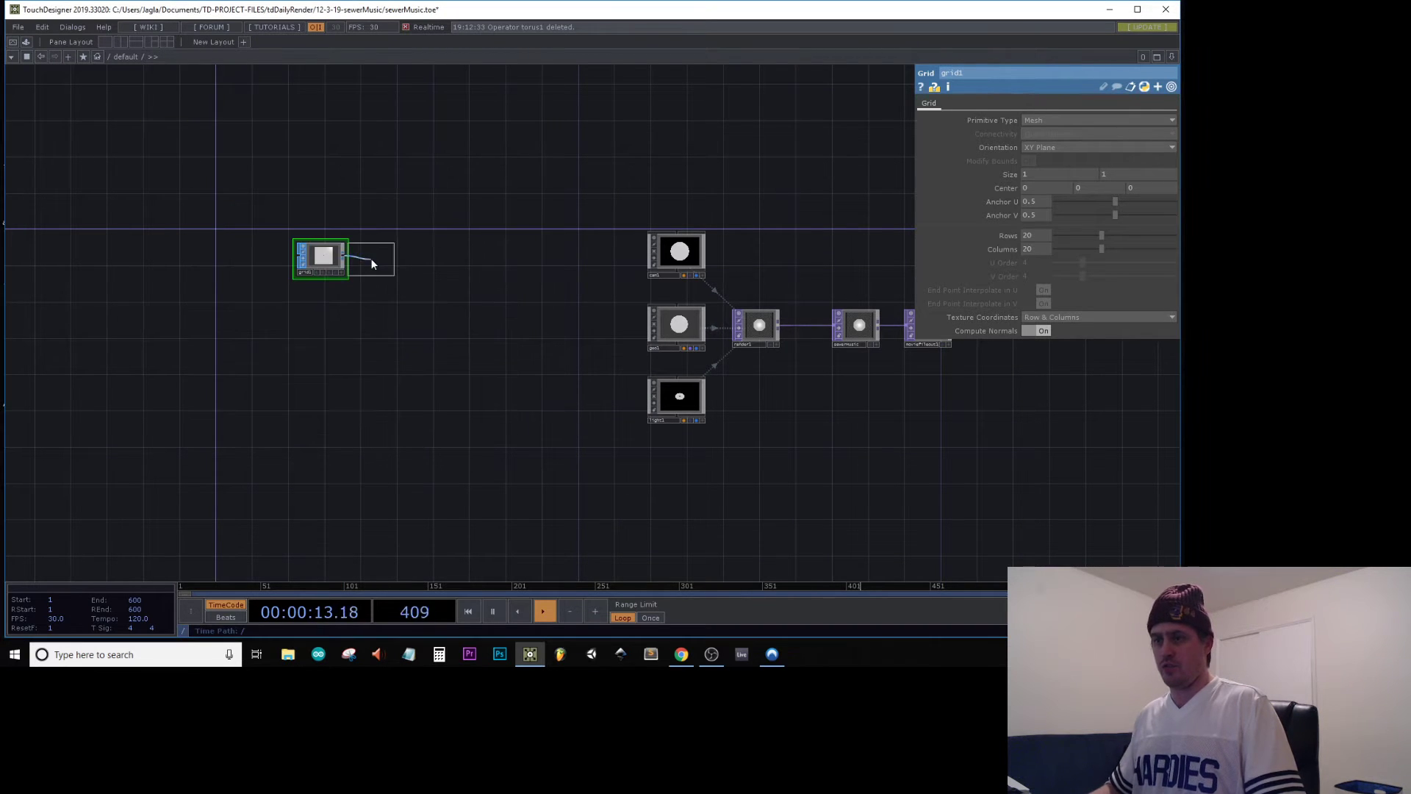
pyautogui.click(387, 260)
pyautogui.scroll(3, 388, 261)
pyautogui.click(390, 263)
pyautogui.moveTo(553, 331); pyautogui.dragTo(582, 212)
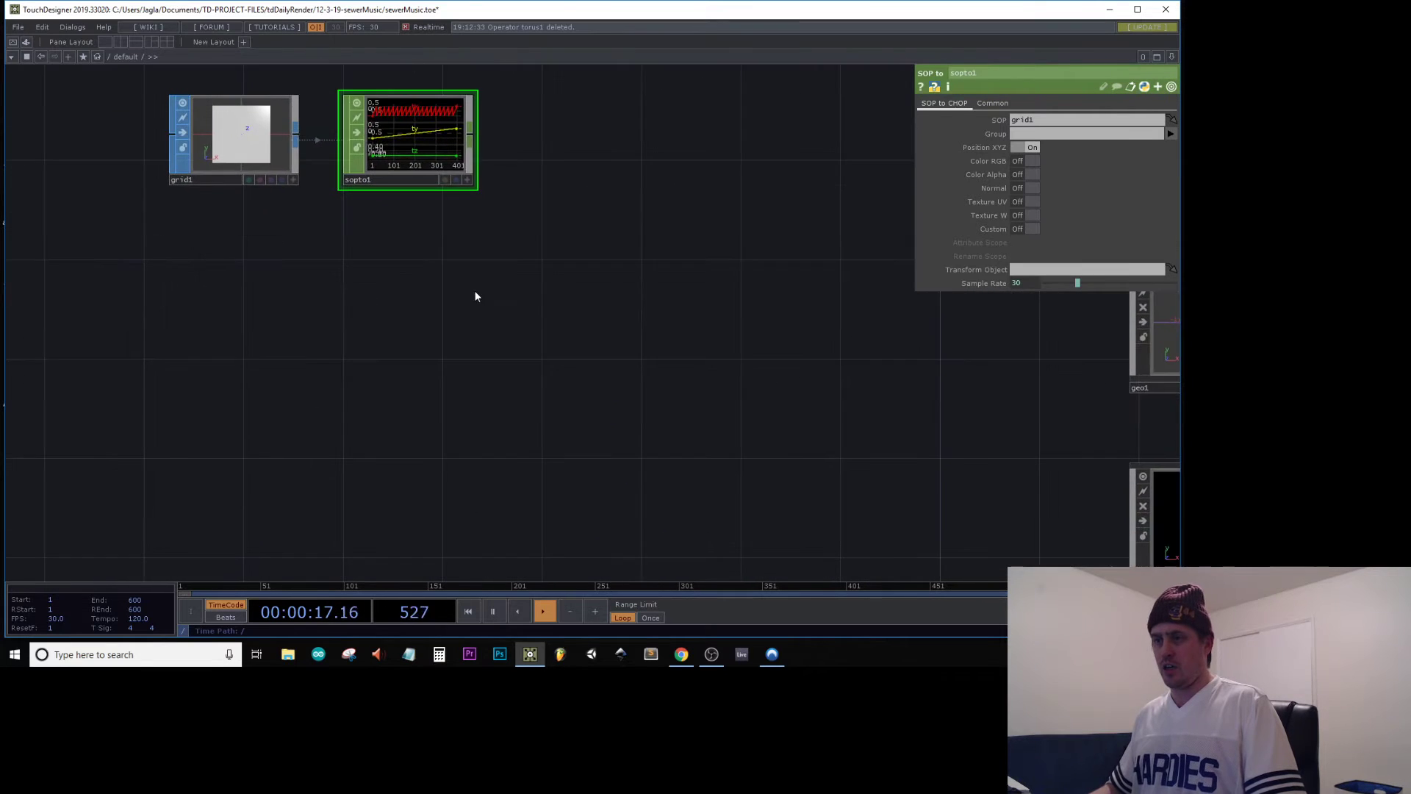
pyautogui.scroll(-1, 466, 304)
pyautogui.press('Tab')
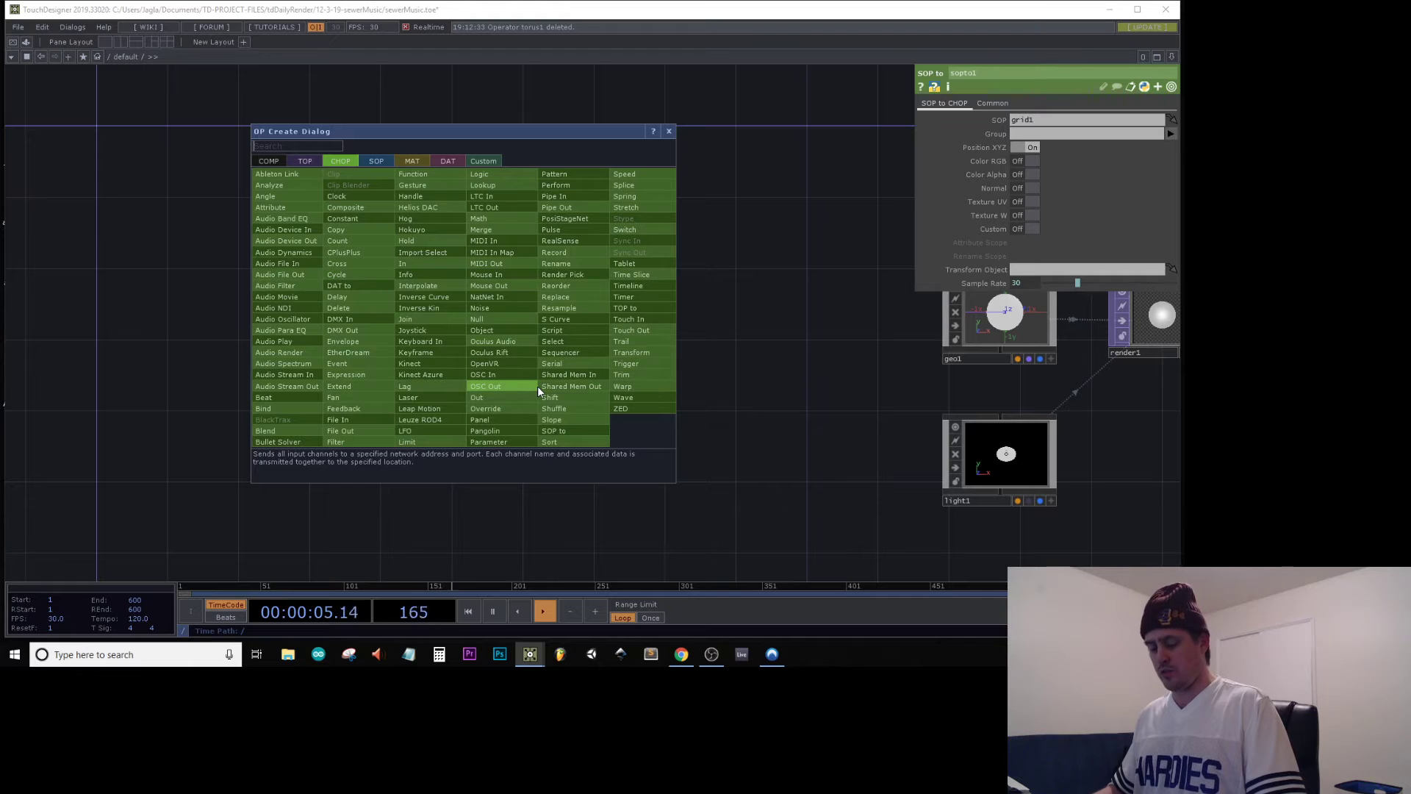
pyautogui.click(618, 397)
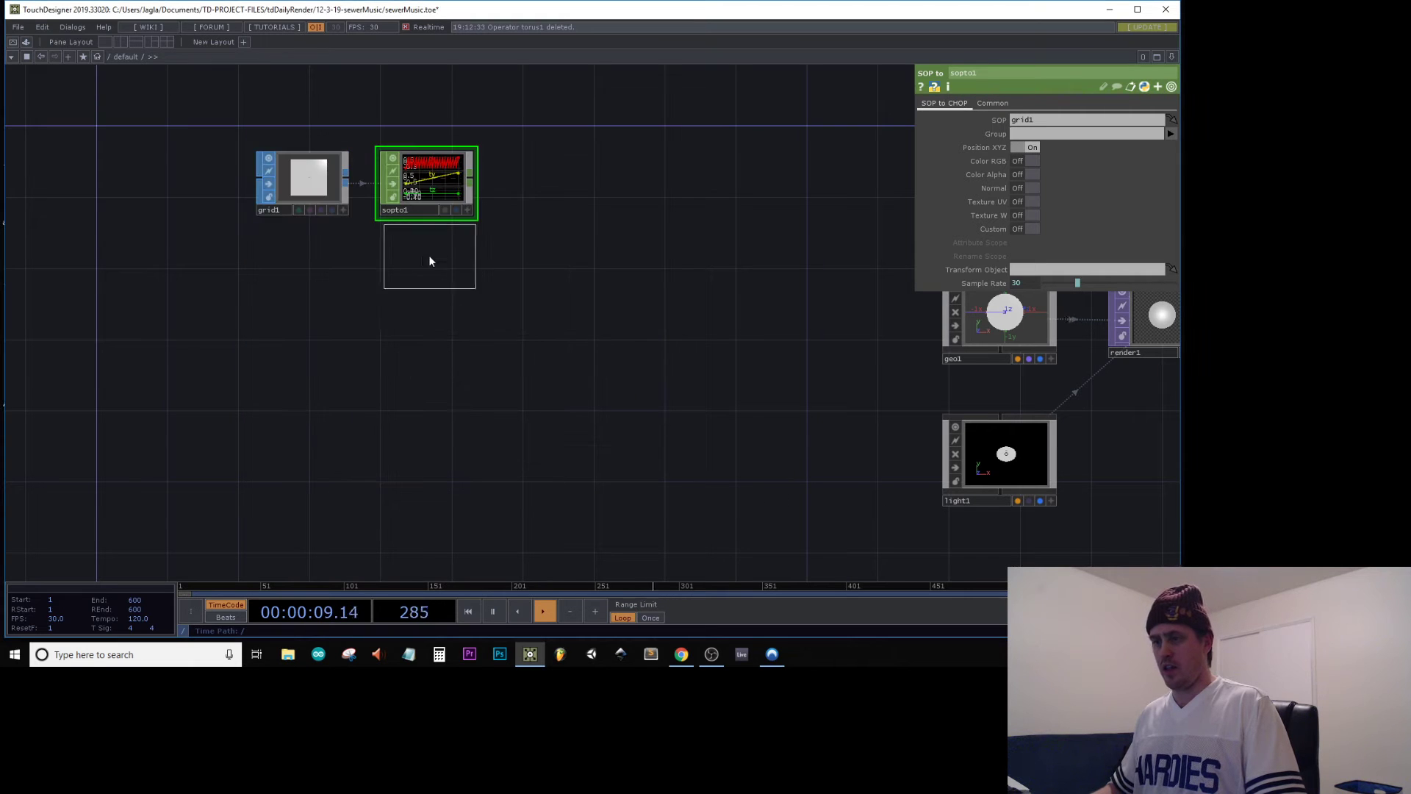
pyautogui.click(429, 273)
pyautogui.click(1040, 119)
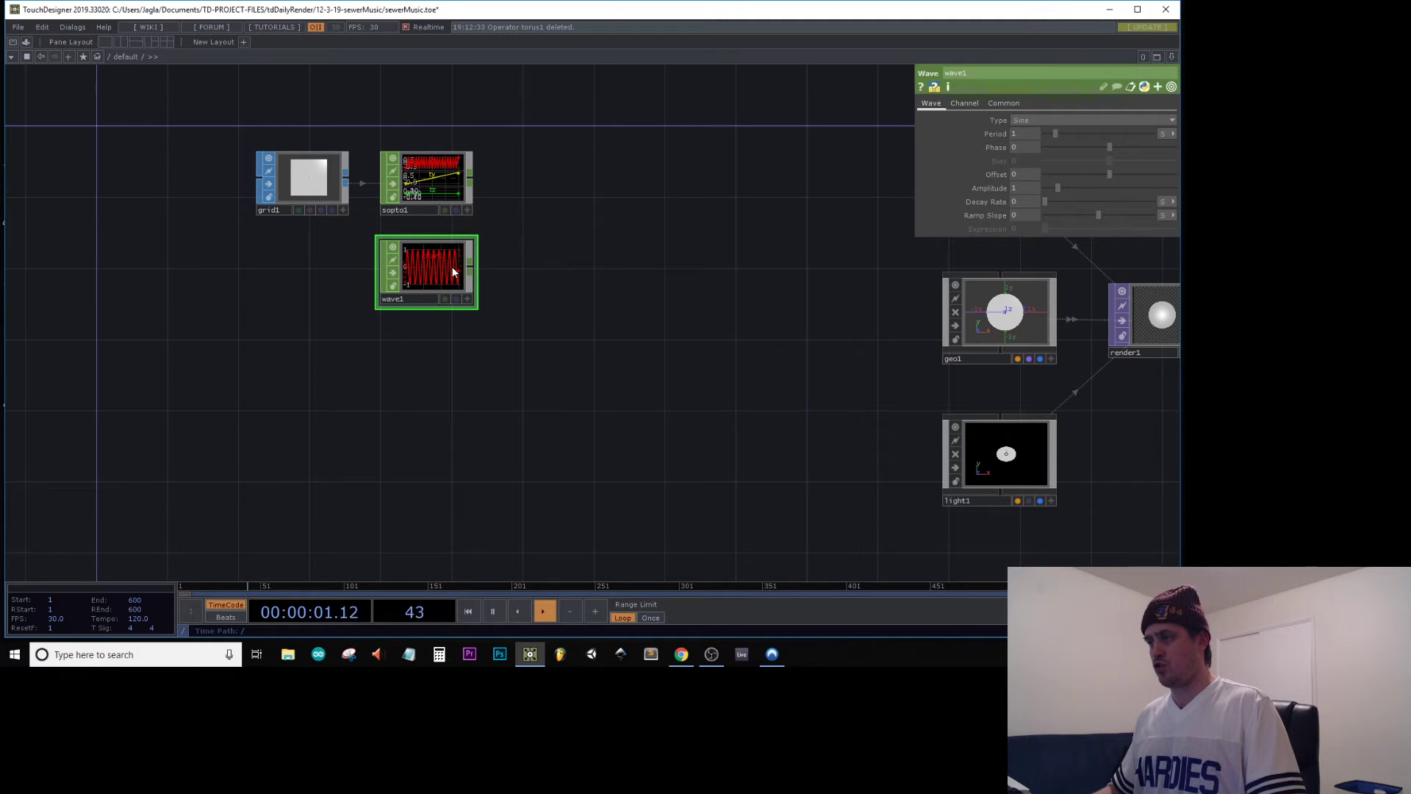
pyautogui.click(965, 103)
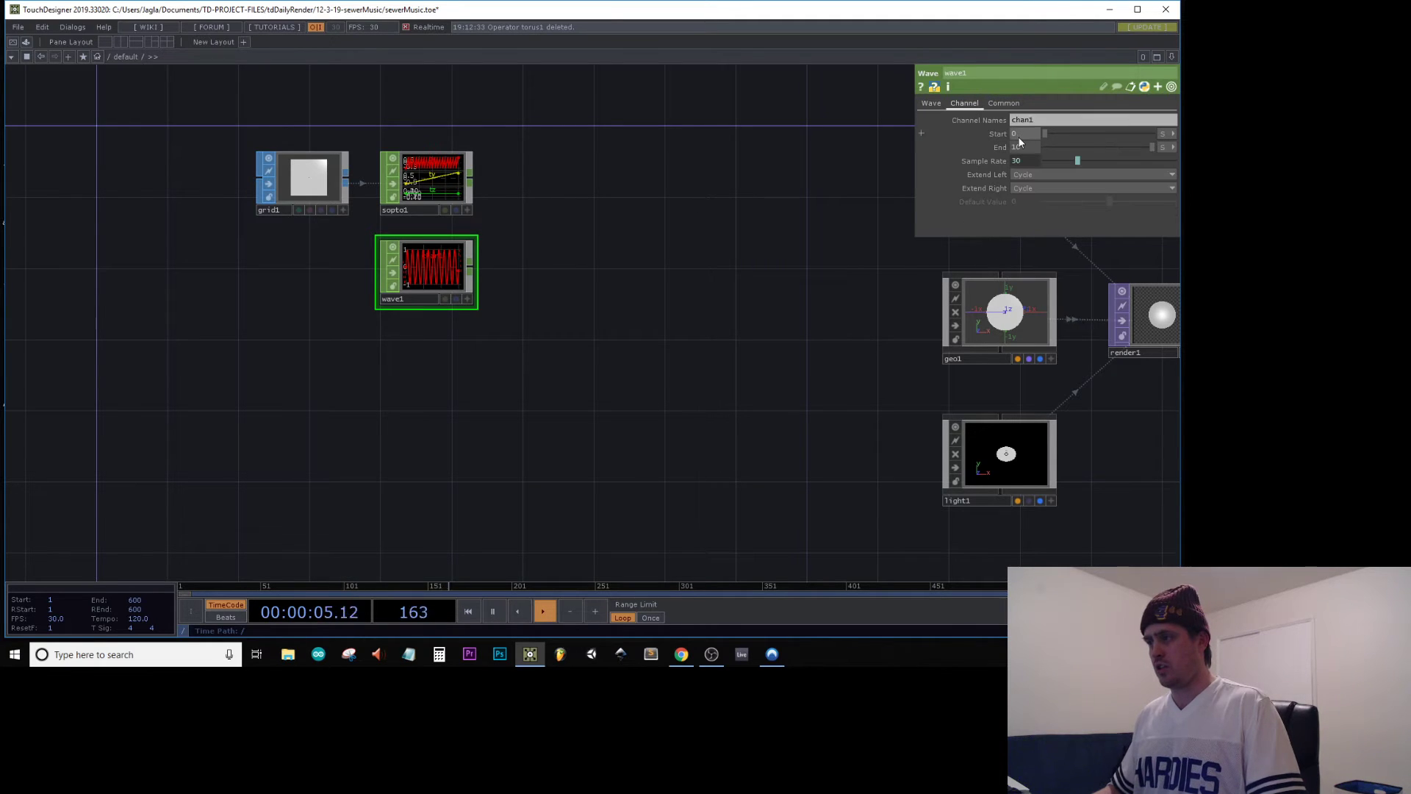
pyautogui.click(932, 104)
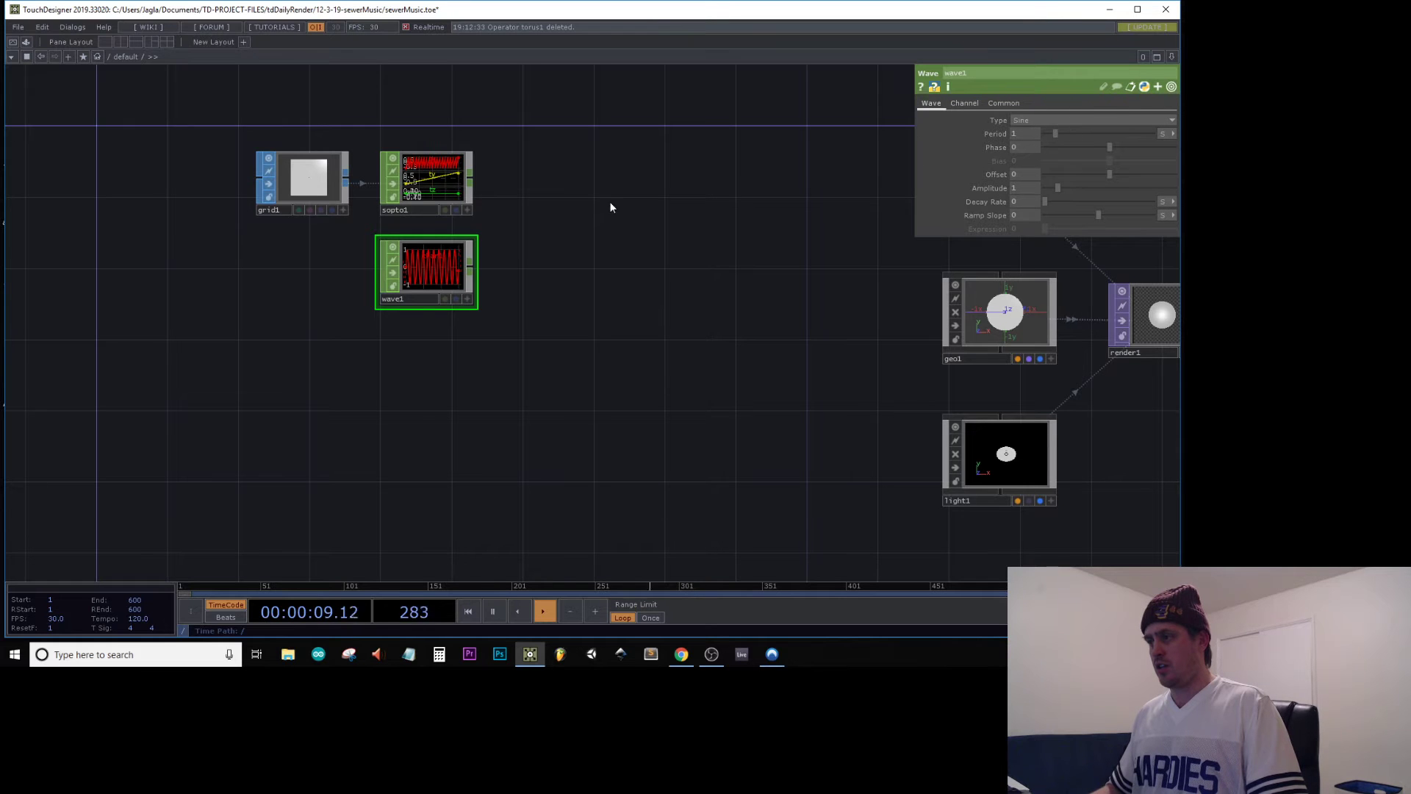
pyautogui.scroll(-2, 548, 258)
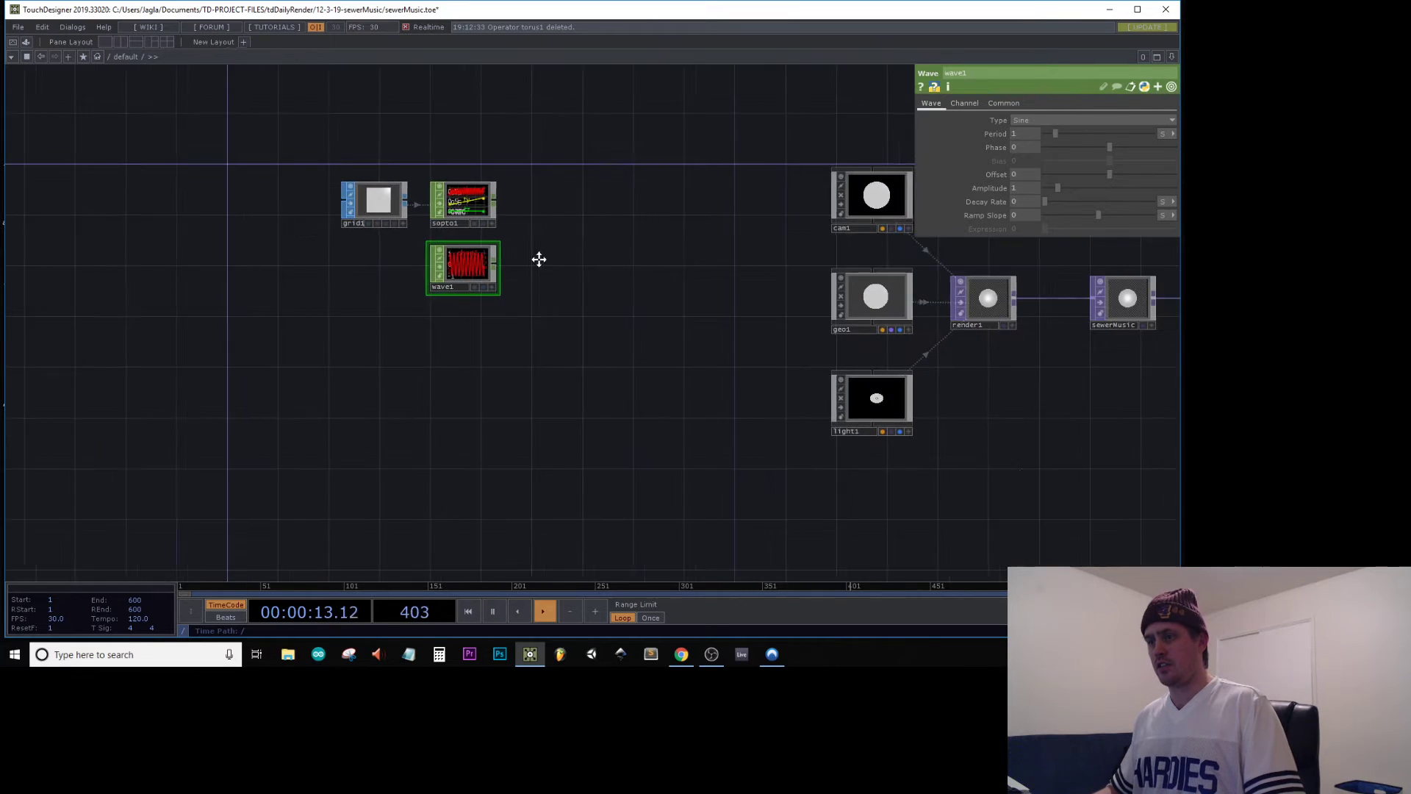
pyautogui.scroll(2, 674, 266)
pyautogui.press('Delete')
# Add a Noise CHOP beneath the SOP to CHOP and set its channel names to s[xyz]
pyautogui.press('Tab')
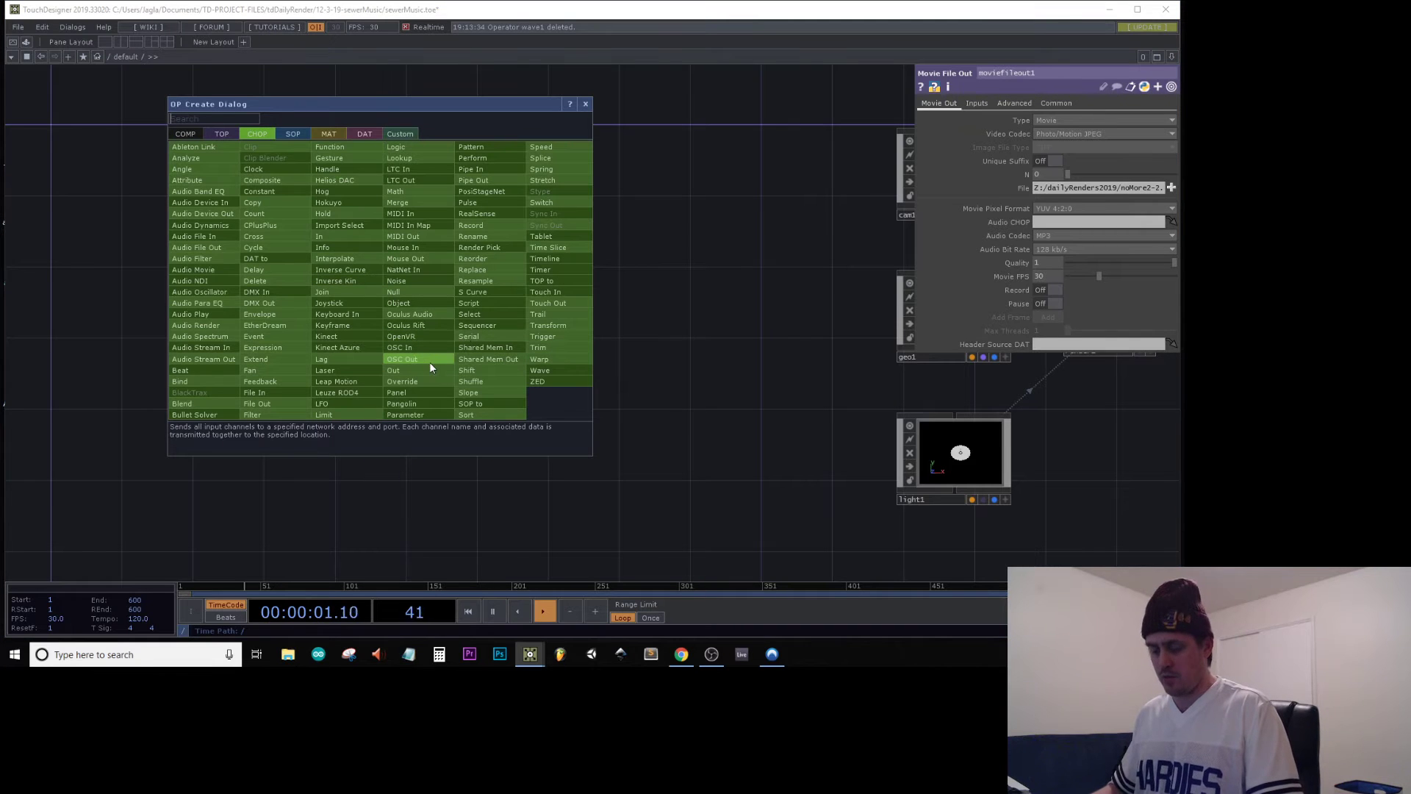
pyautogui.write('noi')
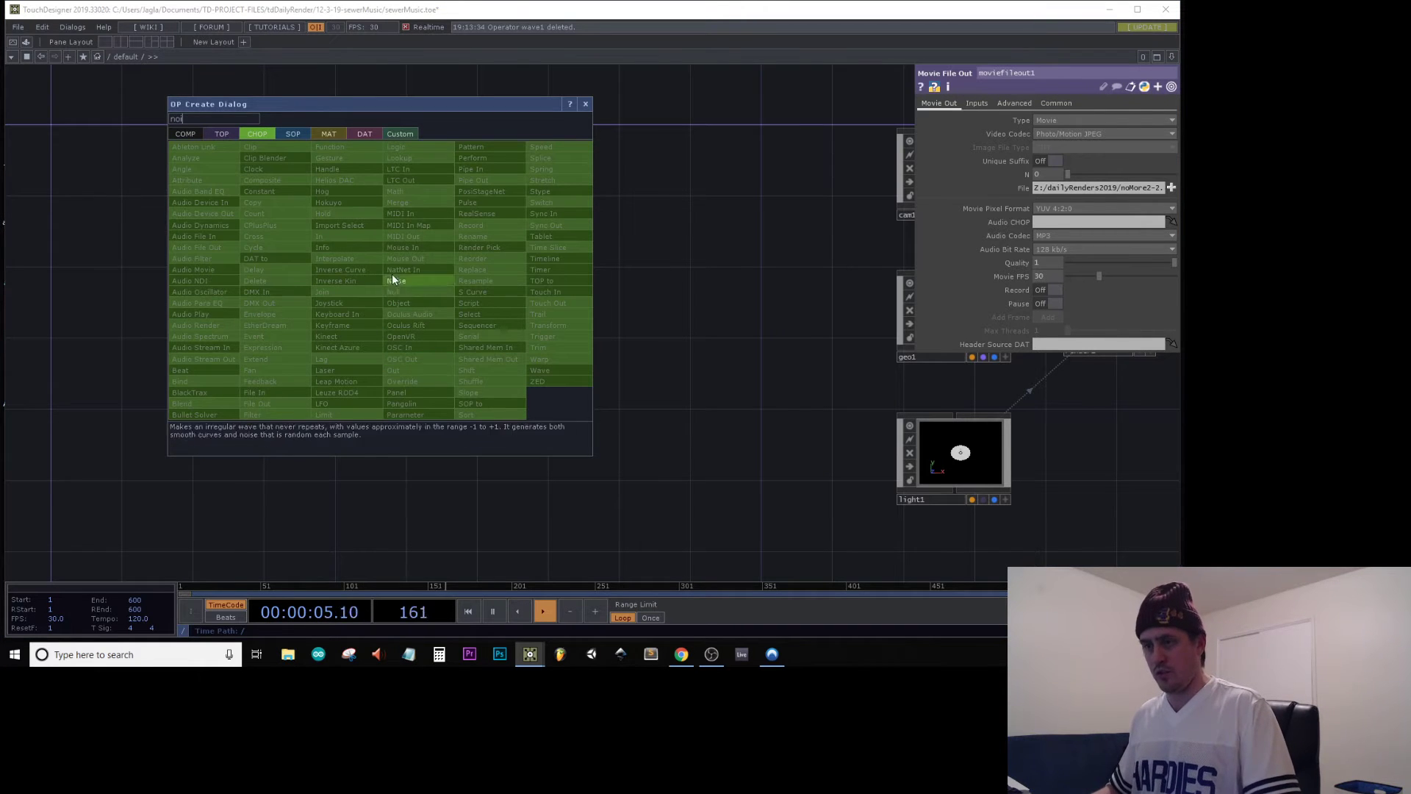
pyautogui.click(392, 280)
pyautogui.click(380, 286)
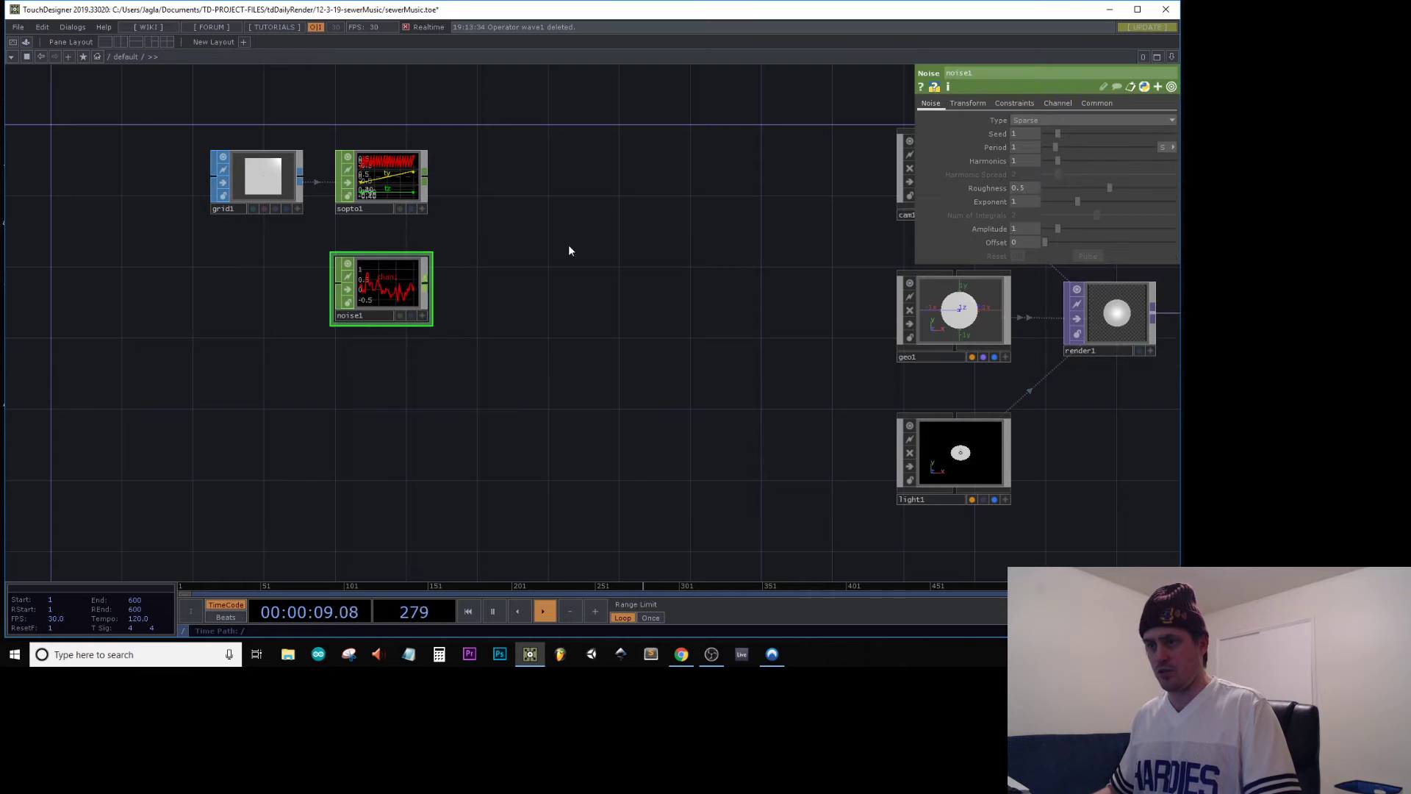
pyautogui.click(1057, 103)
pyautogui.click(1040, 121)
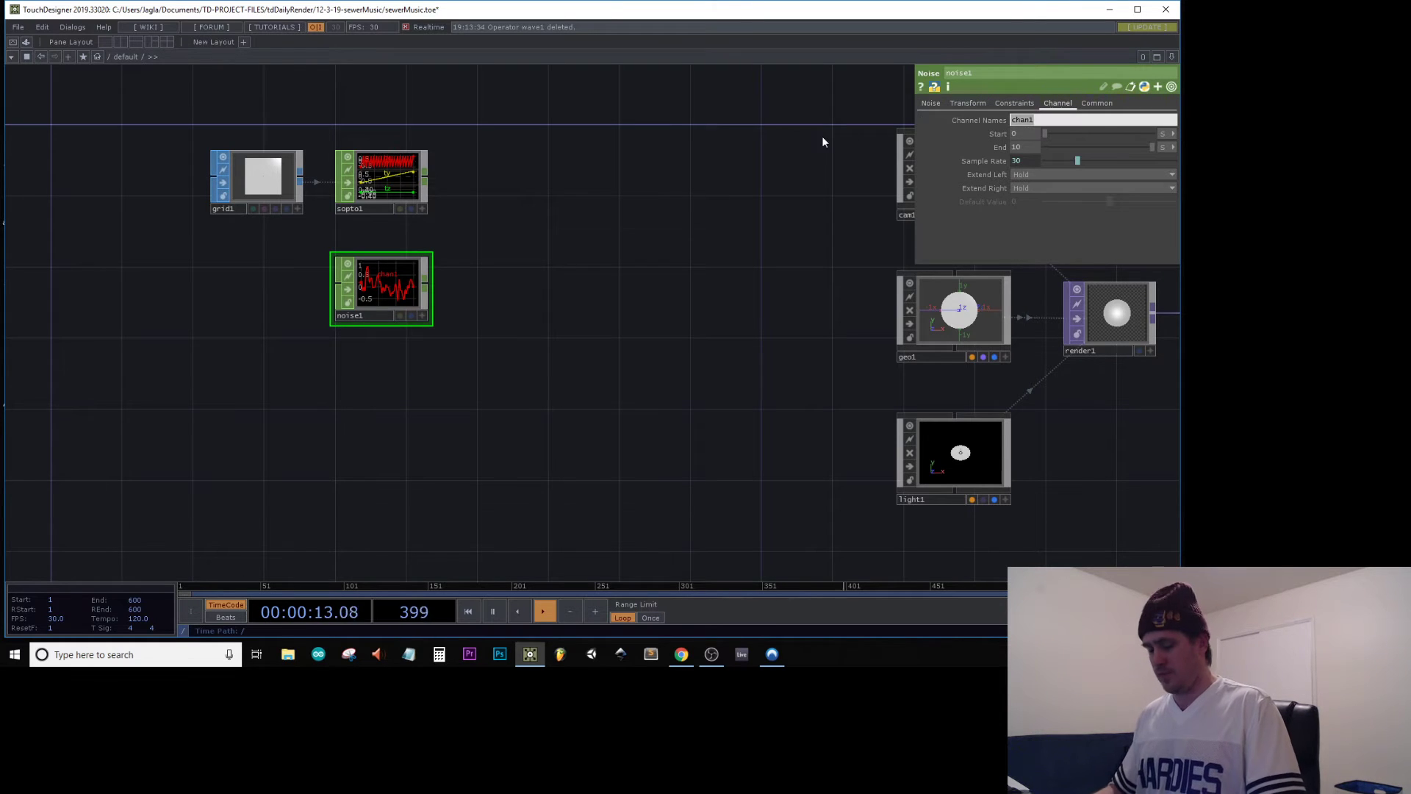
pyautogui.write('s[xyz]')
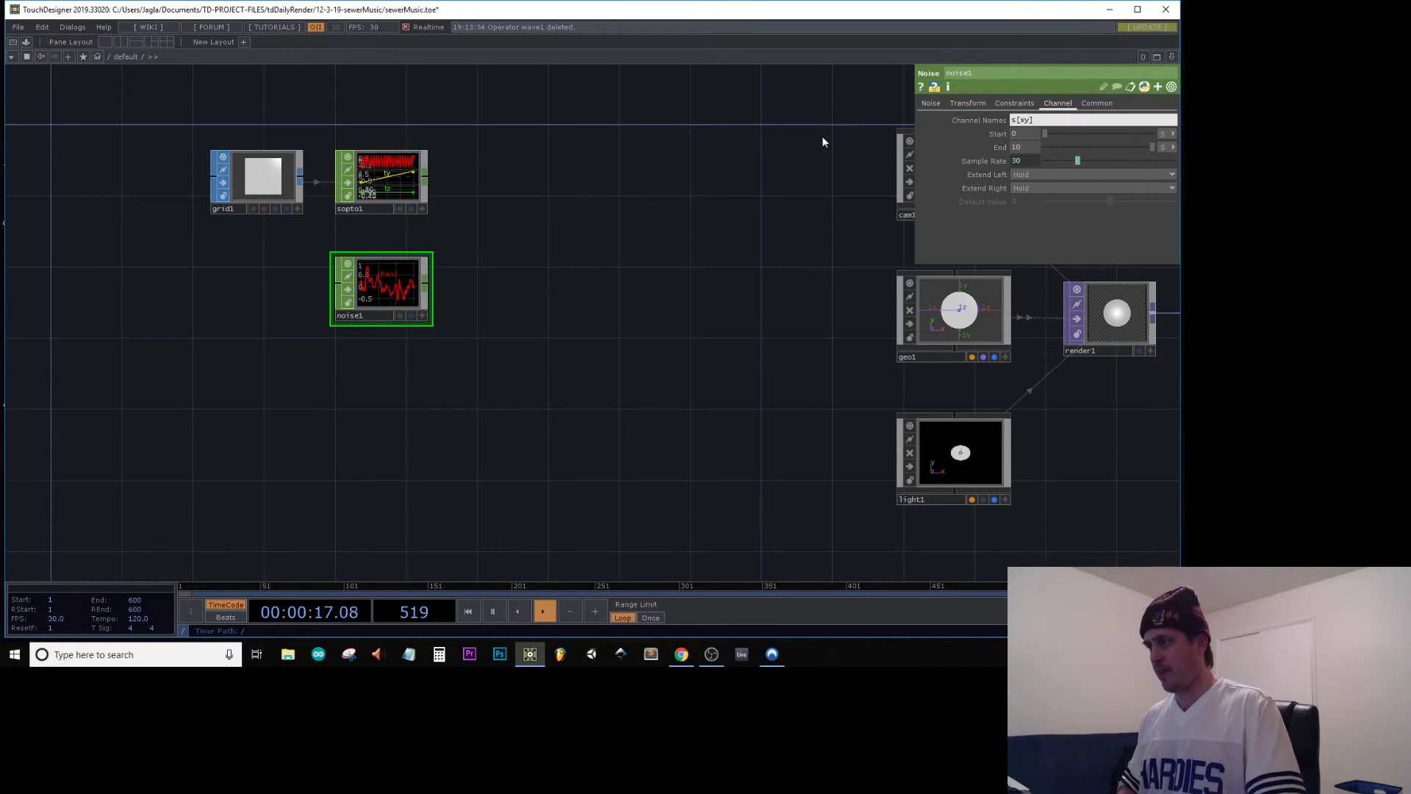
pyautogui.scroll(5, 382, 294)
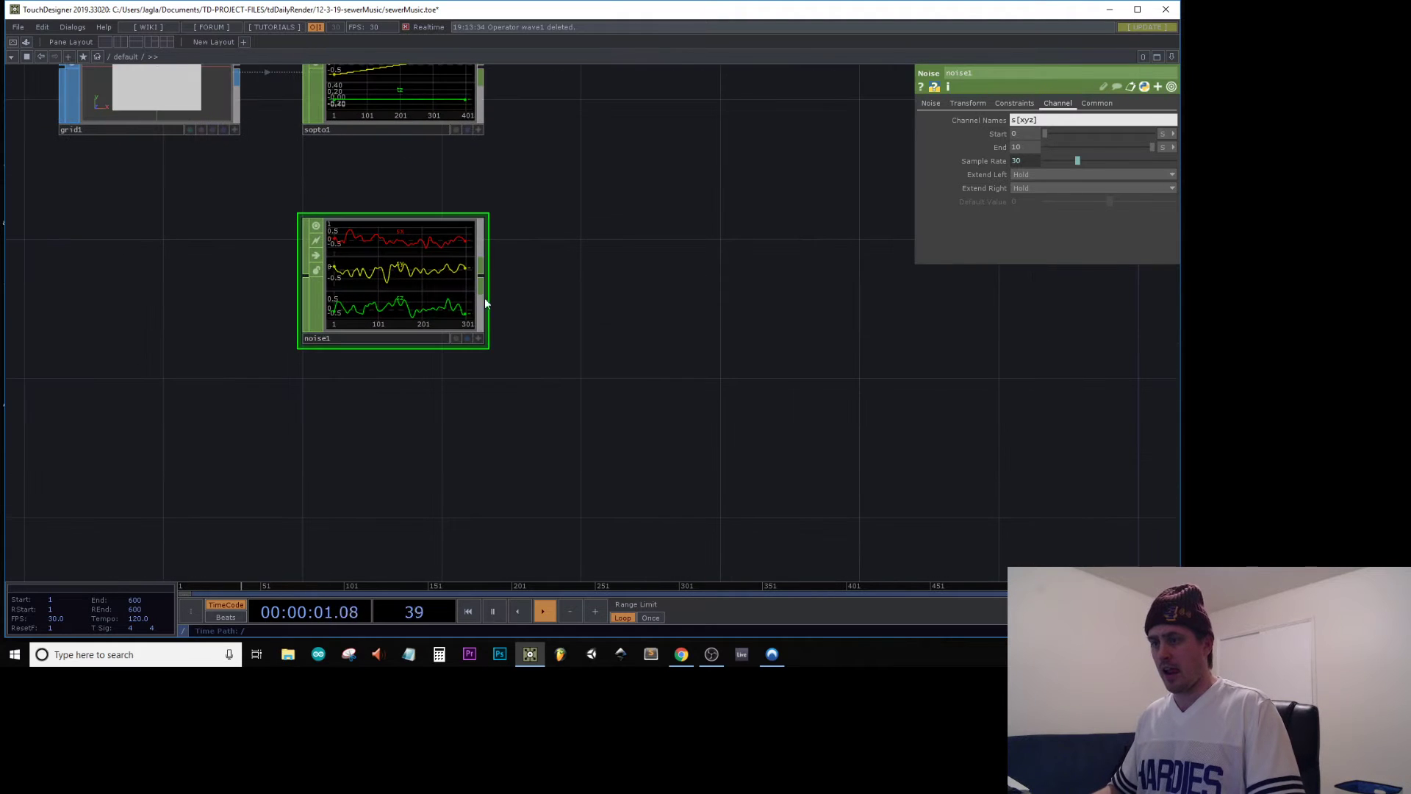
# Append a Null CHOP to the Noise CHOP's output
pyautogui.scroll(-5, 436, 306)
pyautogui.rightClick(465, 288)
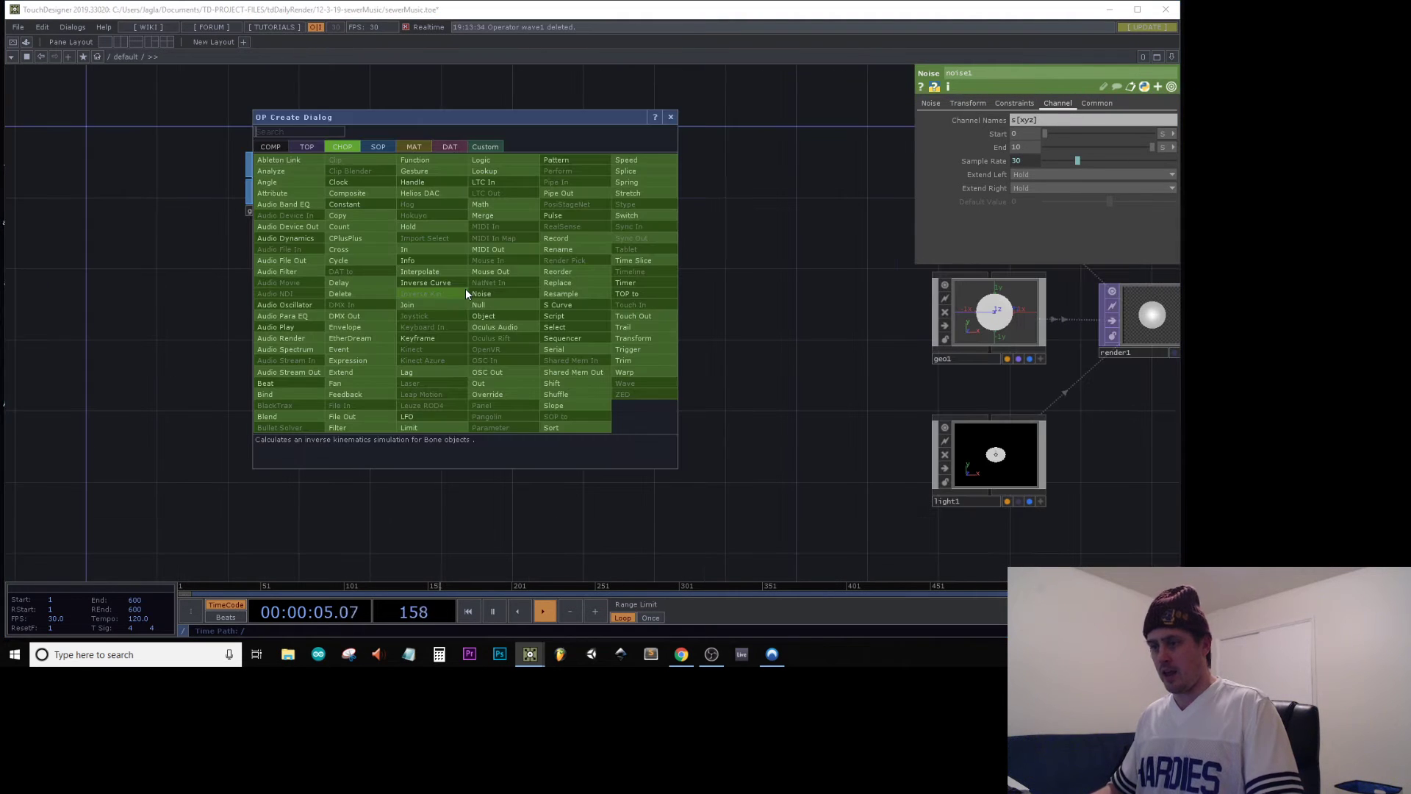
pyautogui.click(478, 305)
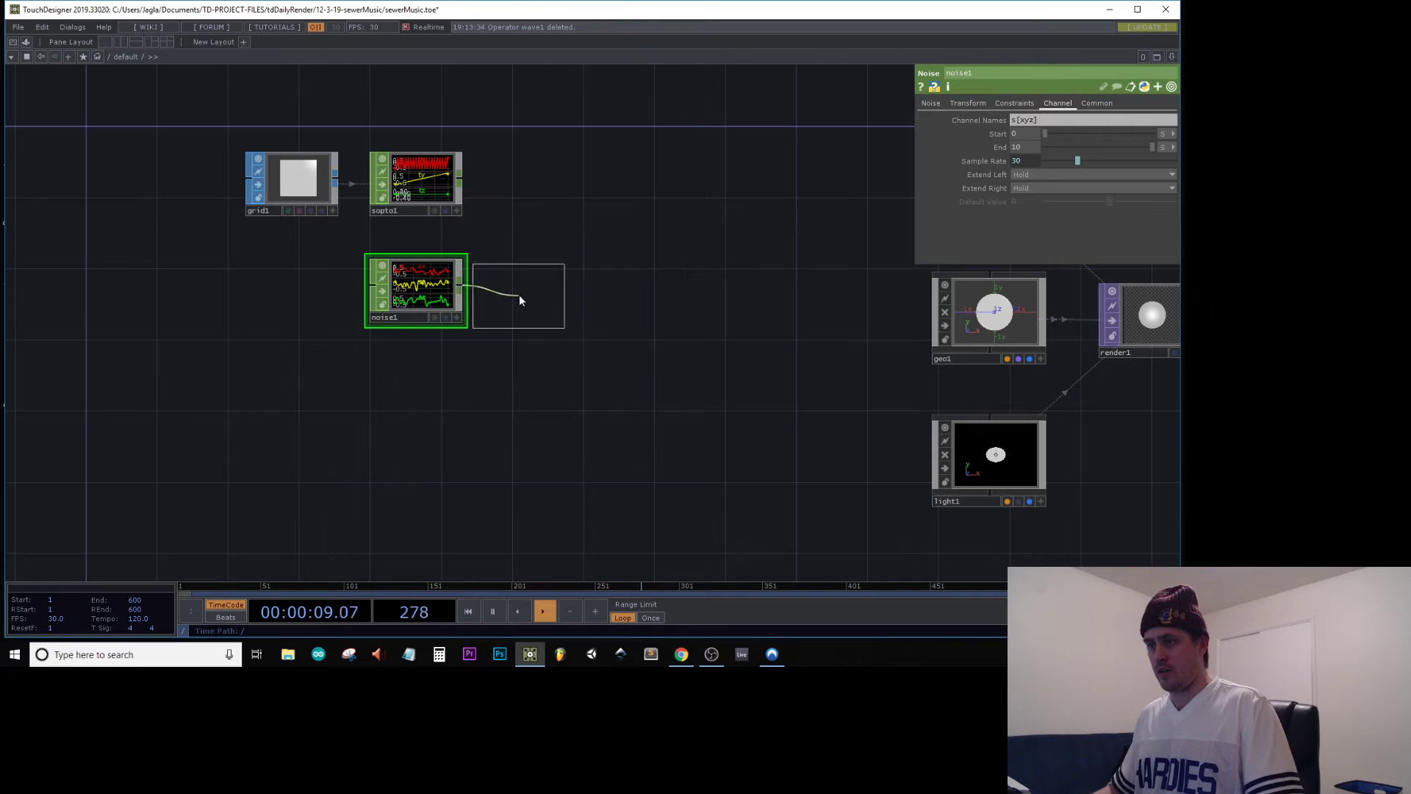
pyautogui.click(538, 295)
# Animate the Noise CHOP by setting its Z translate to the expression absTime.second
pyautogui.click(983, 326)
pyautogui.moveTo(646, 368); pyautogui.dragTo(455, 367)
pyautogui.moveTo(579, 371); pyautogui.dragTo(608, 370)
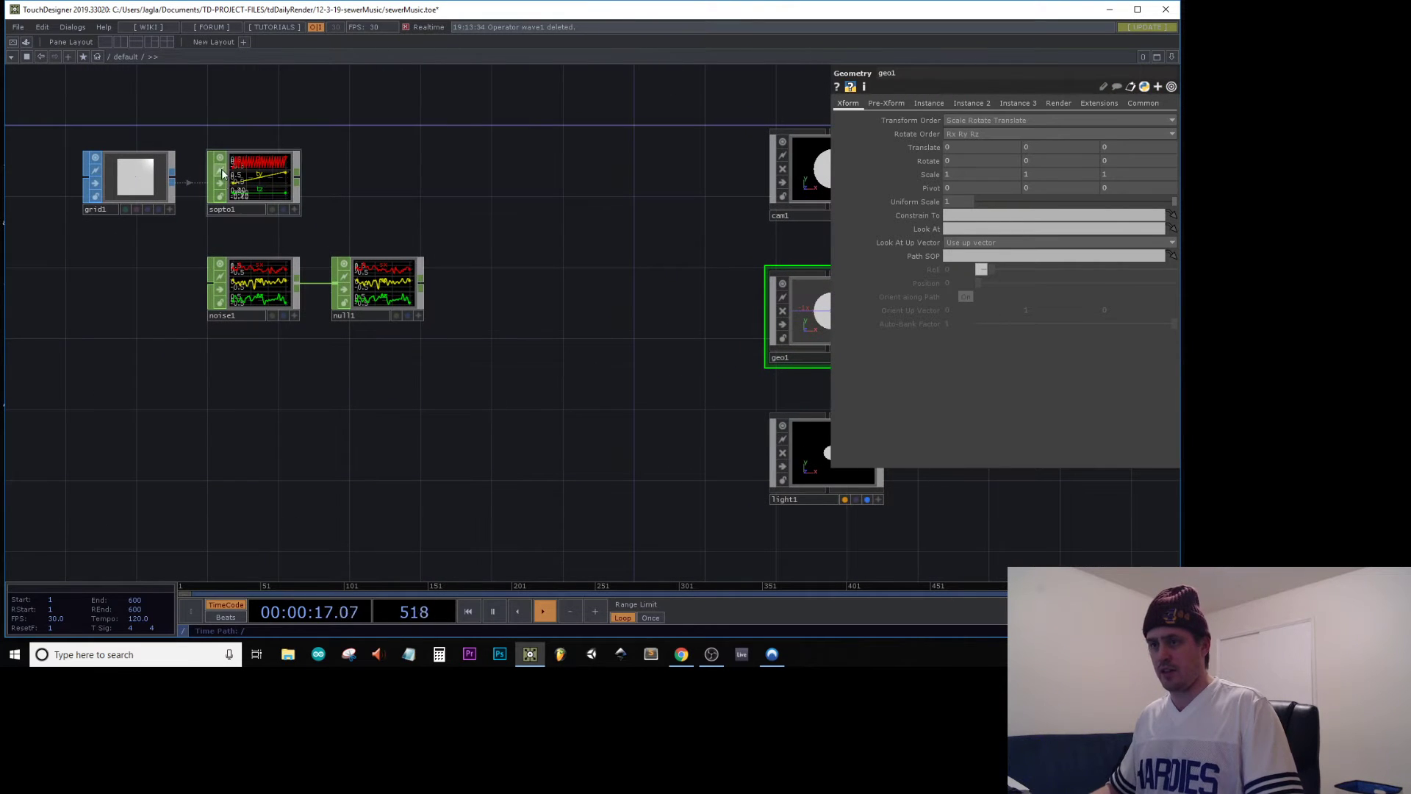
pyautogui.click(290, 290)
pyautogui.click(954, 104)
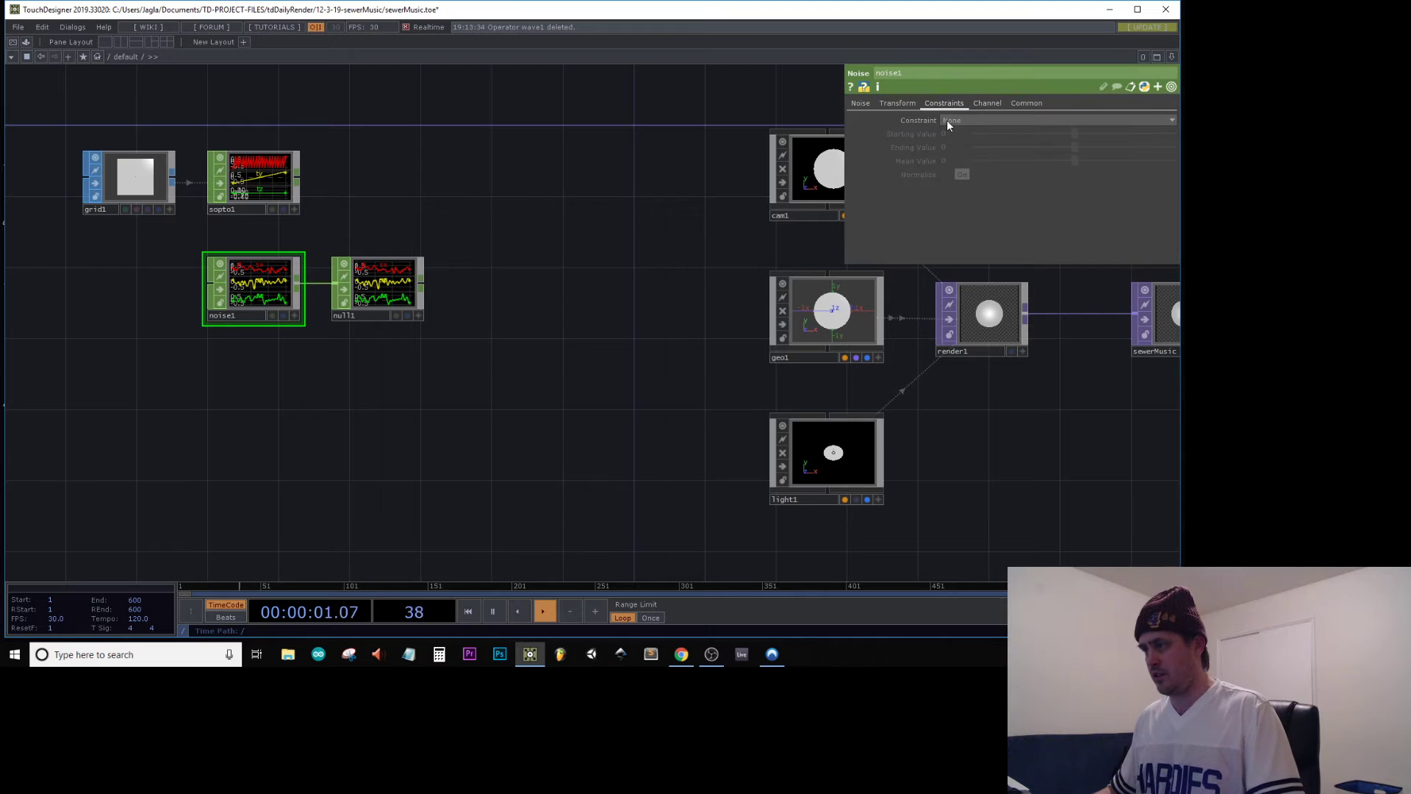
pyautogui.click(902, 104)
pyautogui.click(1135, 147)
pyautogui.write('absTime.second')
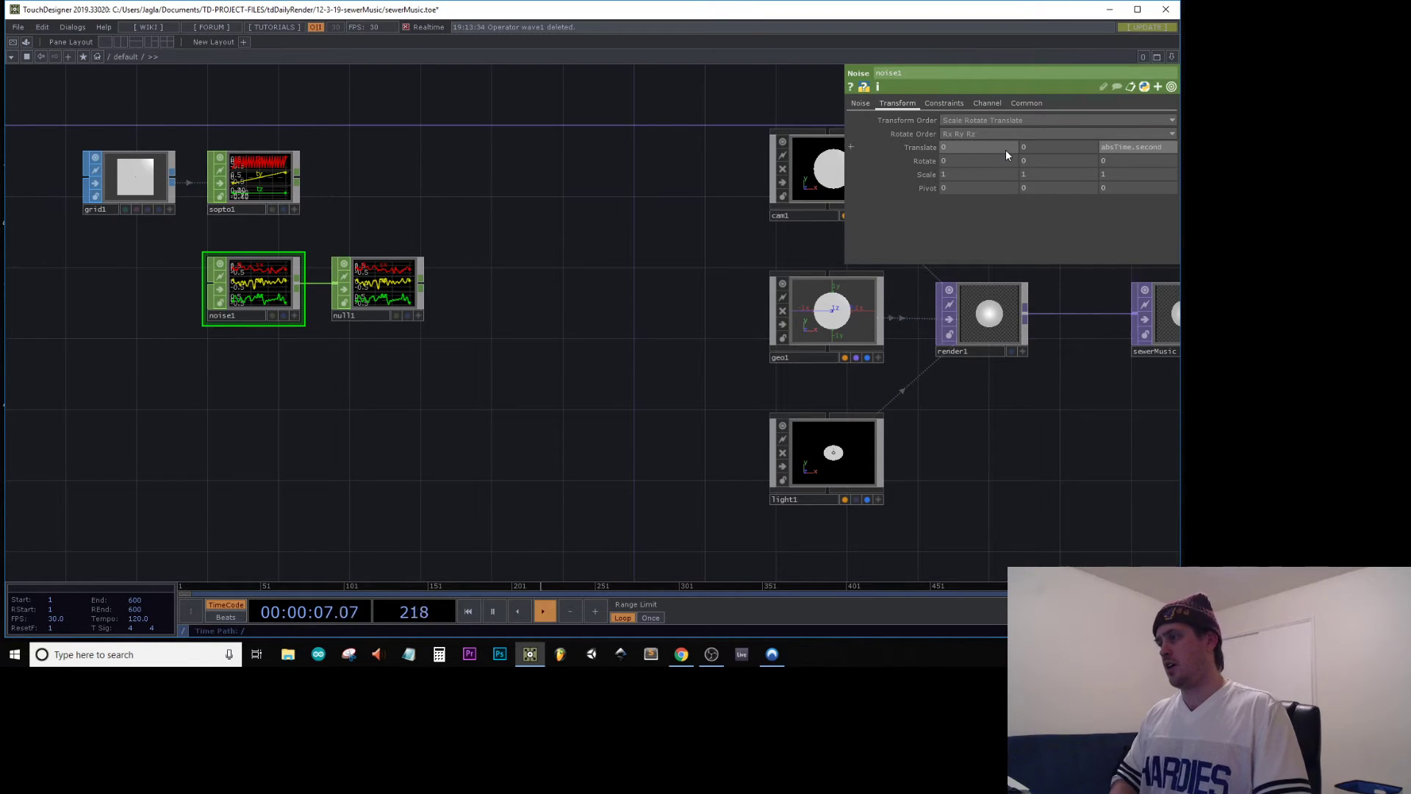
pyautogui.press('Return')
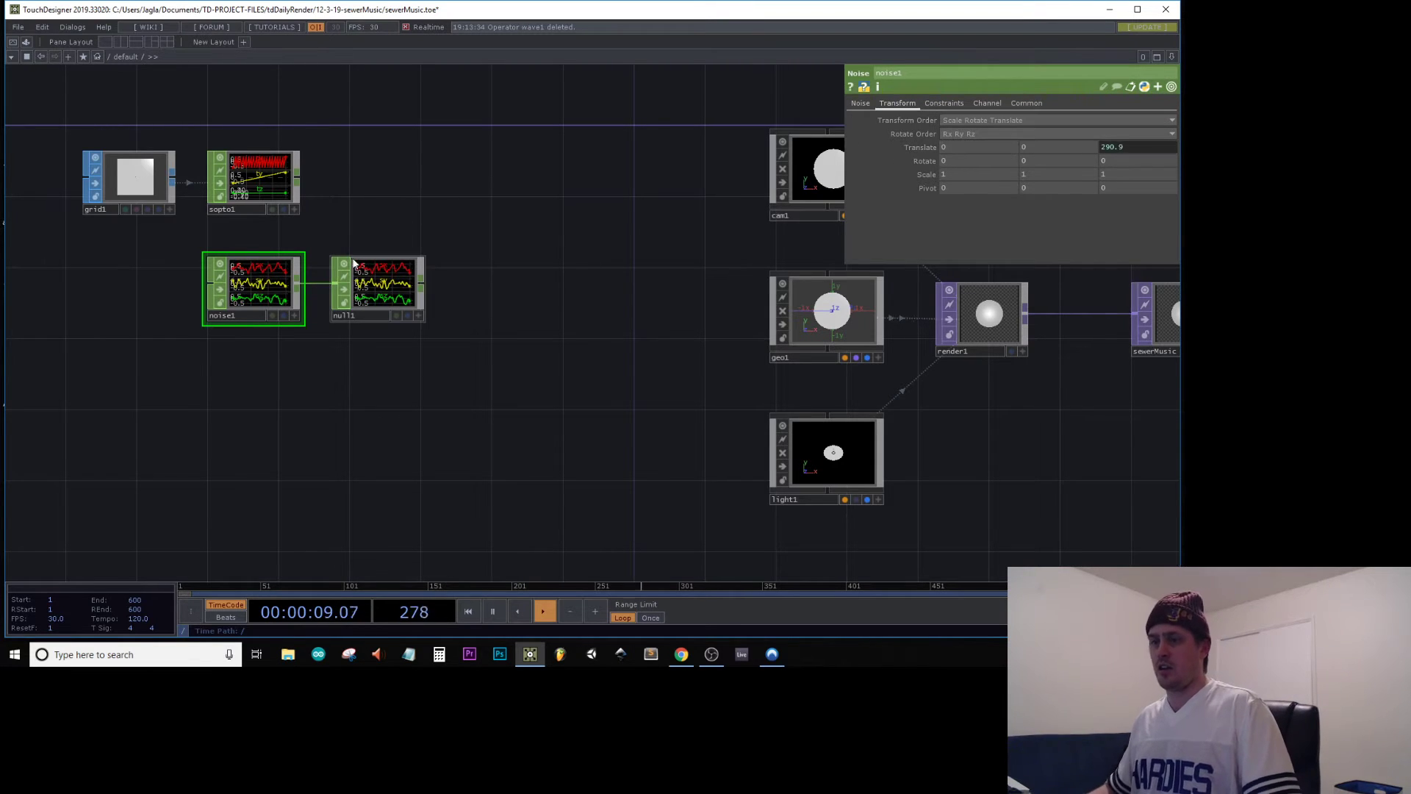
# Add a Merge CHOP after the noise Null and wire both the SOP to CHOP and that Null into it
pyautogui.scroll(5, 398, 289)
pyautogui.scroll(-2, 404, 288)
pyautogui.scroll(-4, 404, 289)
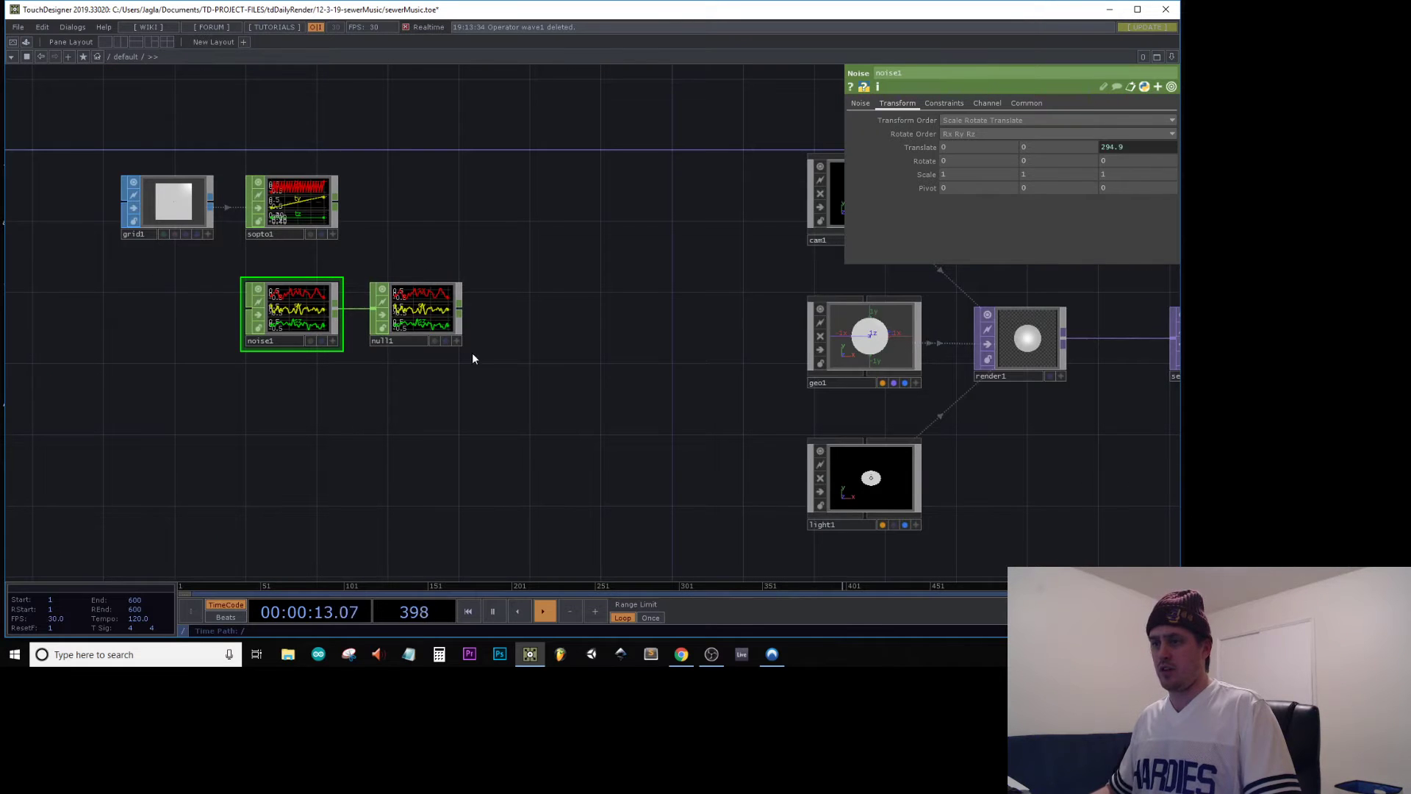
pyautogui.press('Tab')
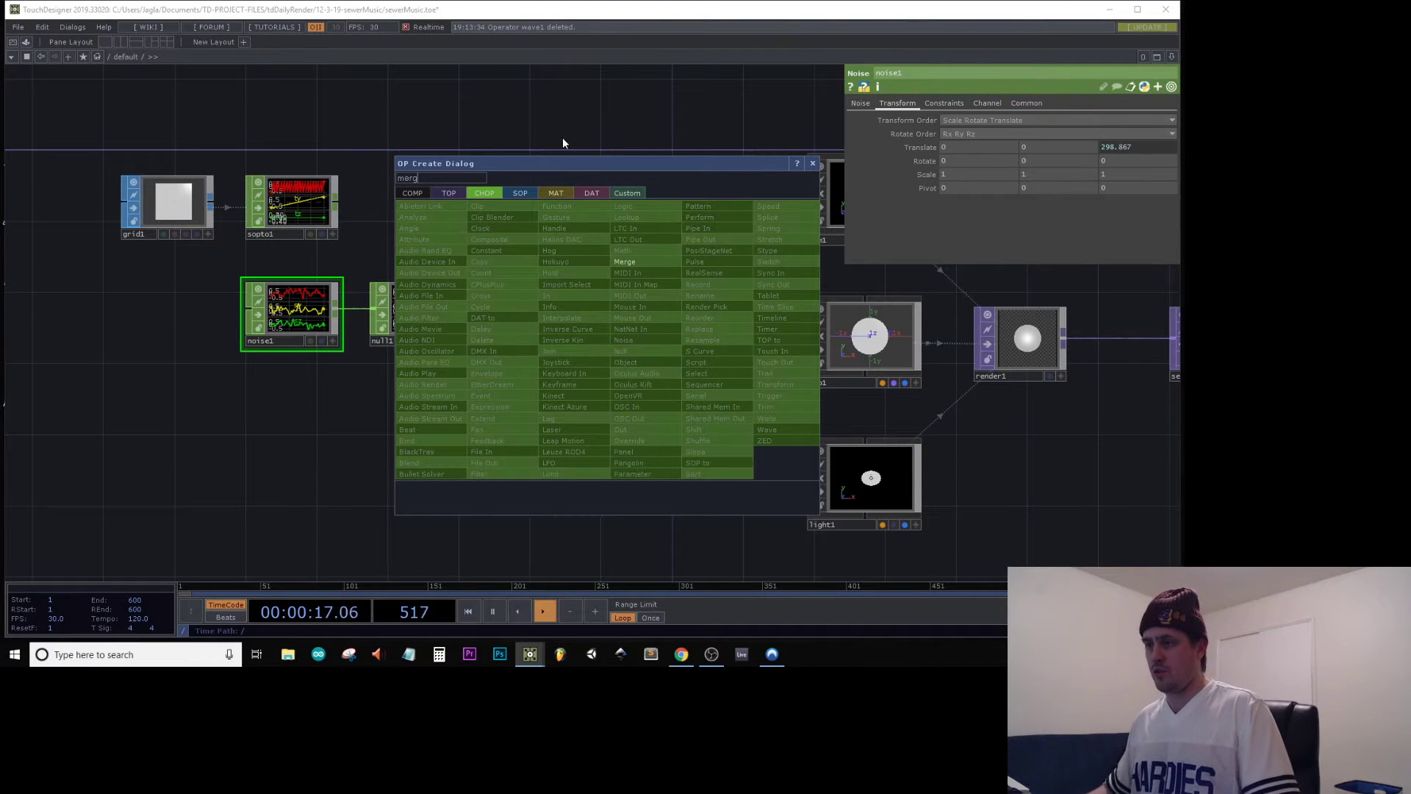
pyautogui.click(637, 260)
pyautogui.click(525, 314)
pyautogui.moveTo(556, 315); pyautogui.dragTo(606, 319)
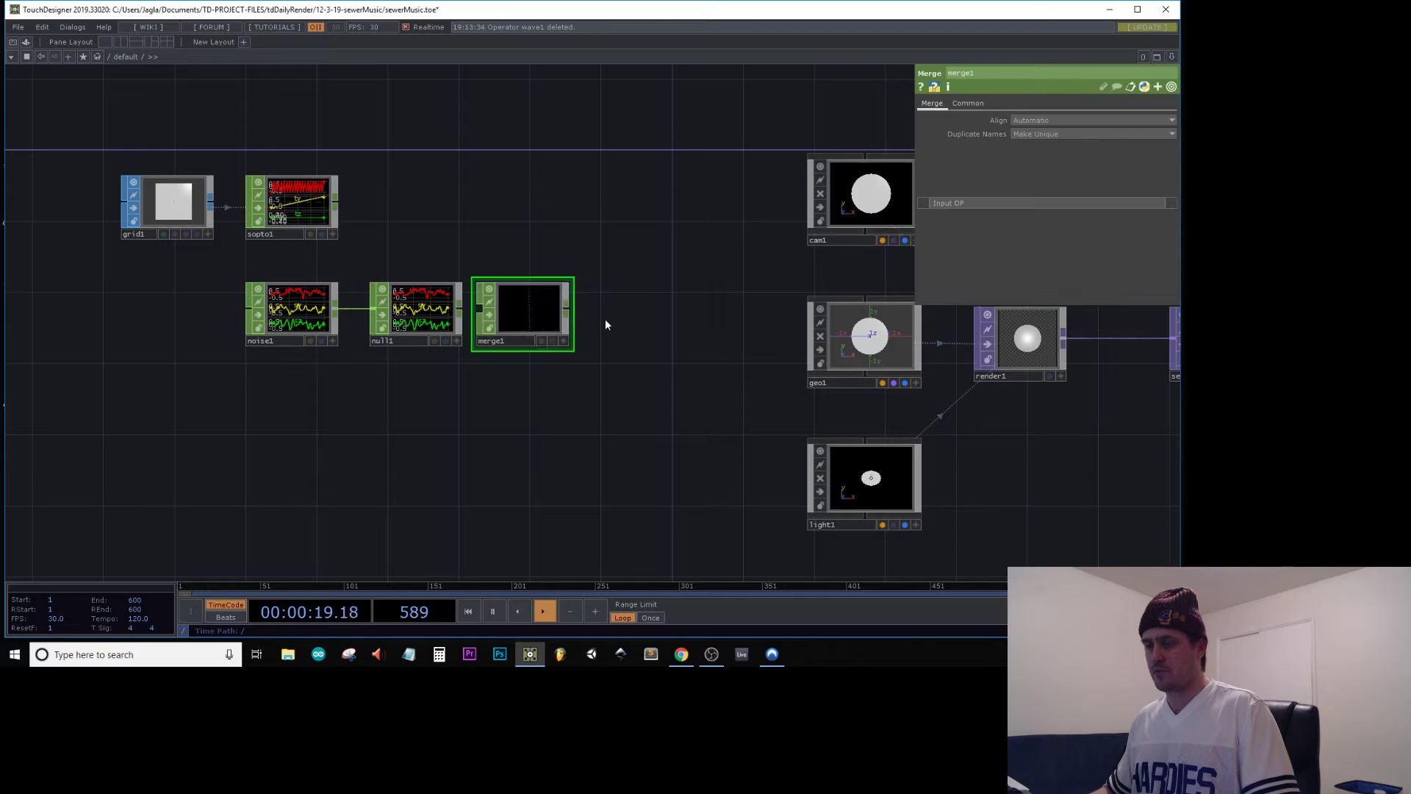
pyautogui.click(335, 199)
pyautogui.click(551, 309)
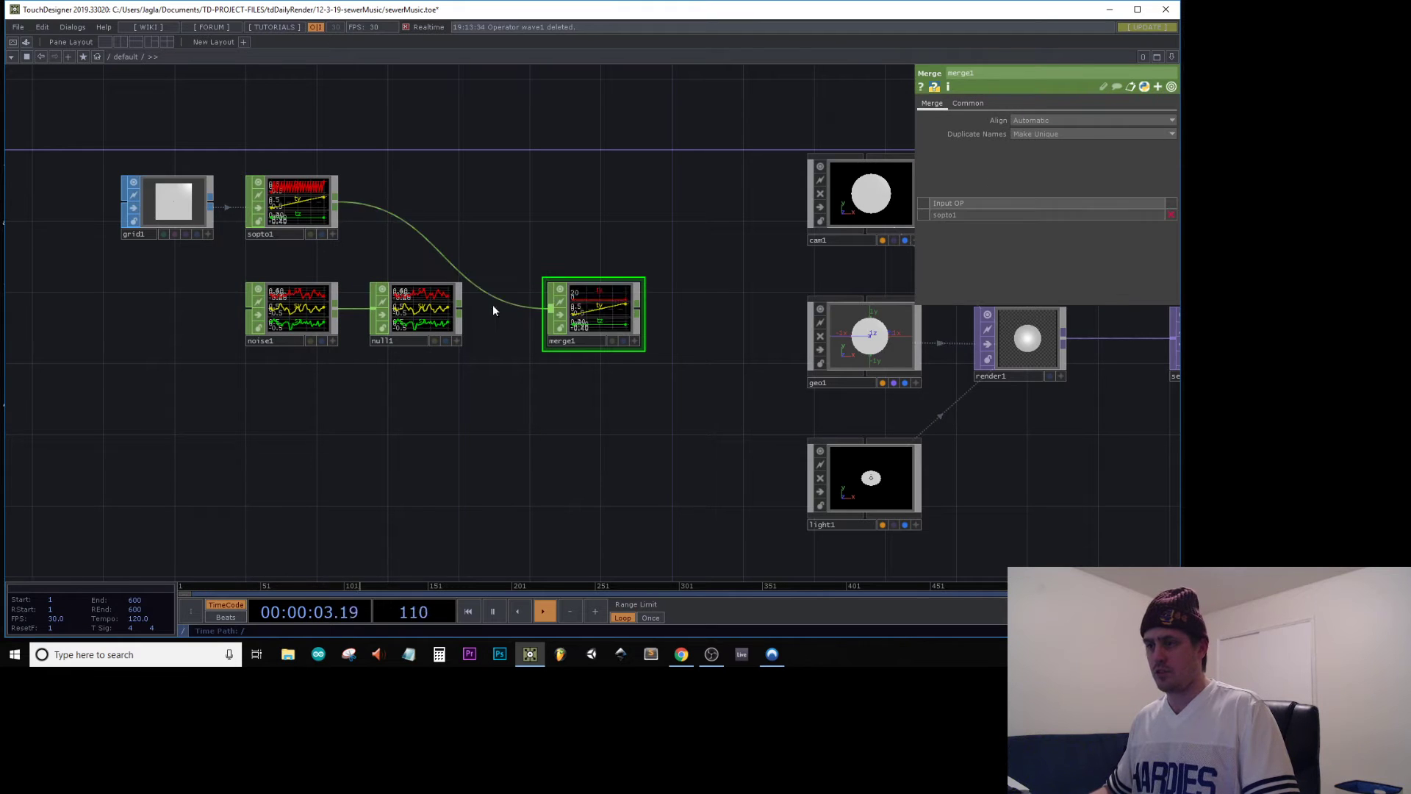
pyautogui.click(461, 315)
pyautogui.click(550, 310)
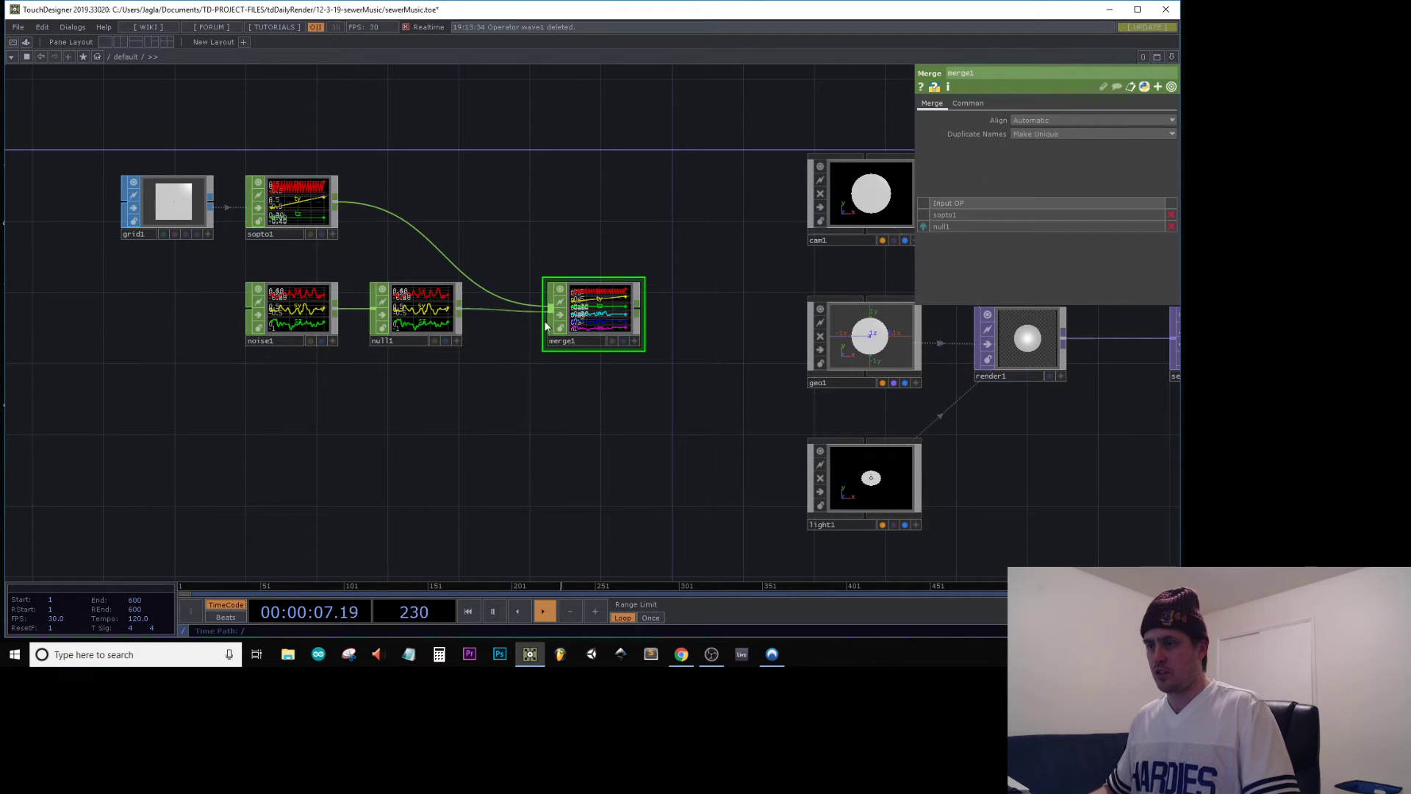
# Set the Merge CHOP's Duplicate Names to Replace First with Last and its Align to Stretch to First Interval
pyautogui.click(1059, 133)
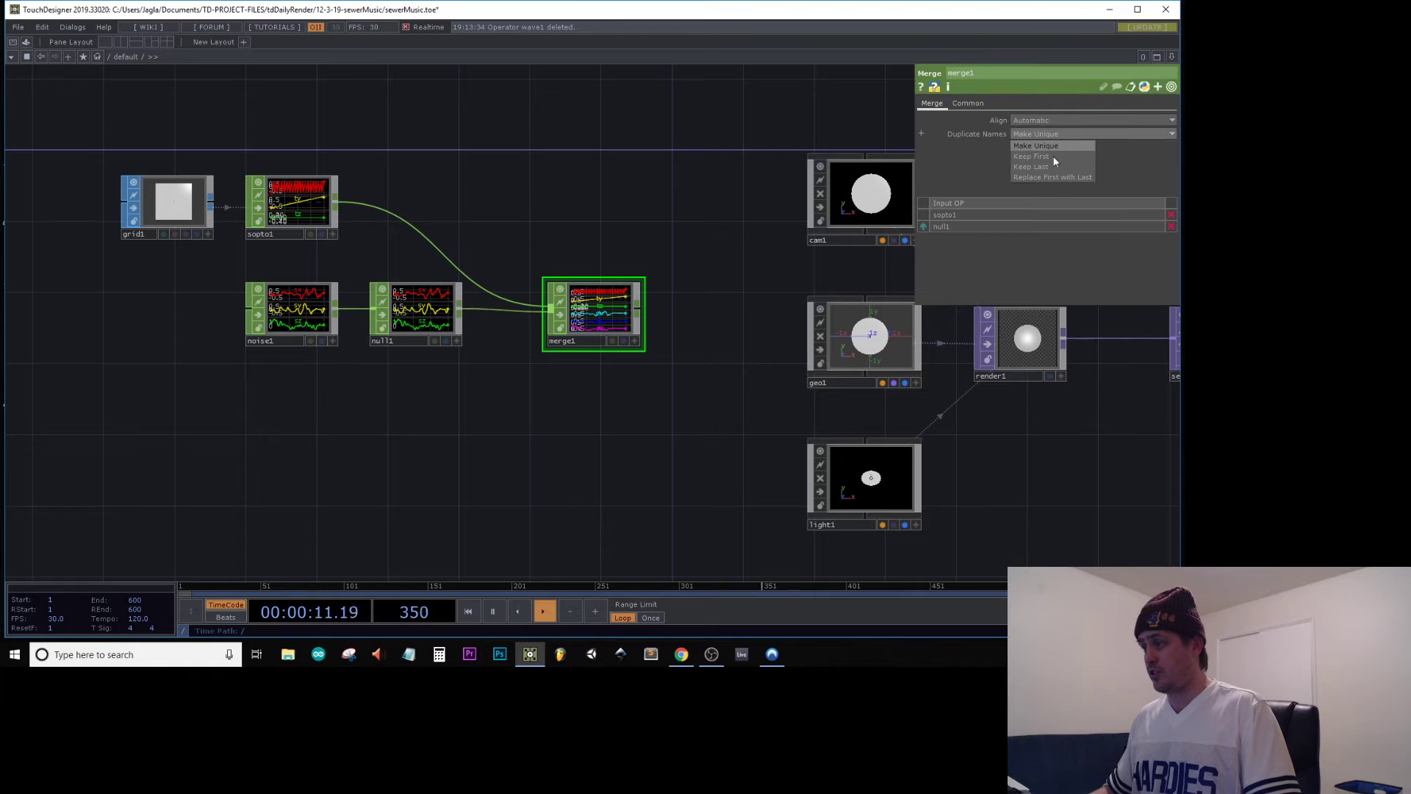
pyautogui.click(1053, 178)
pyautogui.click(1061, 123)
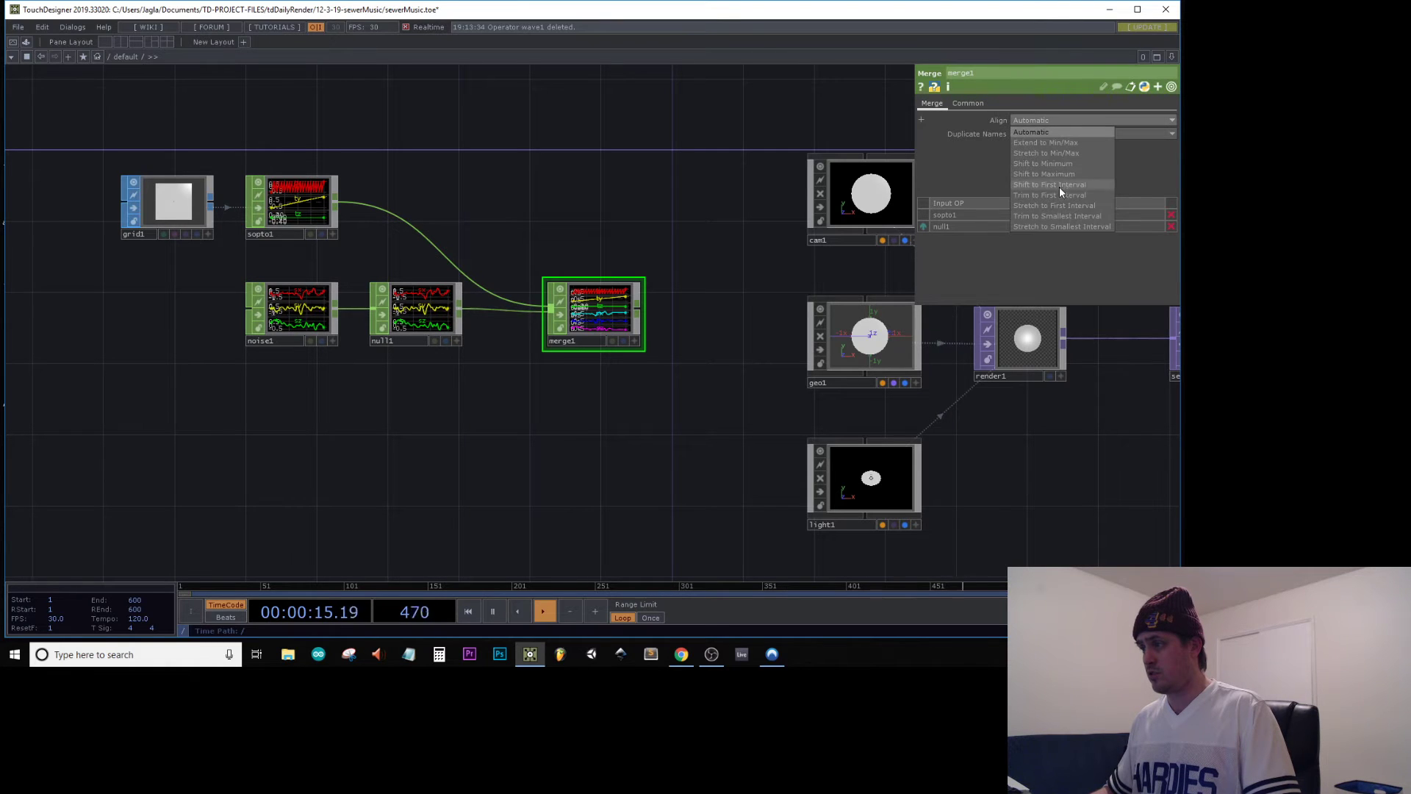
pyautogui.click(1057, 206)
# Append a Null CHOP to the Merge CHOP's output, placing it just before the geo1 component
pyautogui.moveTo(574, 367); pyautogui.dragTo(350, 345)
pyautogui.click(667, 337)
pyautogui.rightClick(417, 285)
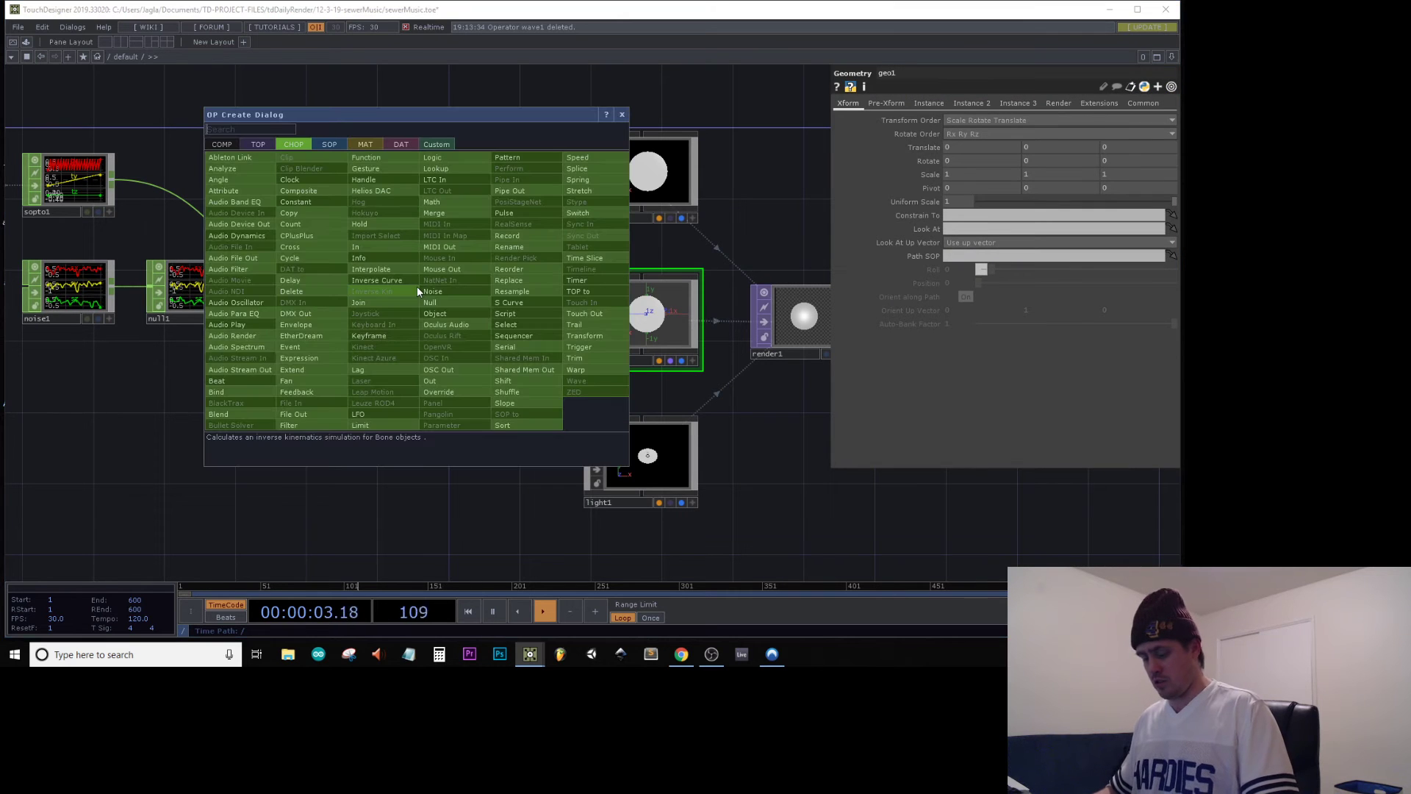
pyautogui.write('nul')
pyautogui.click(439, 300)
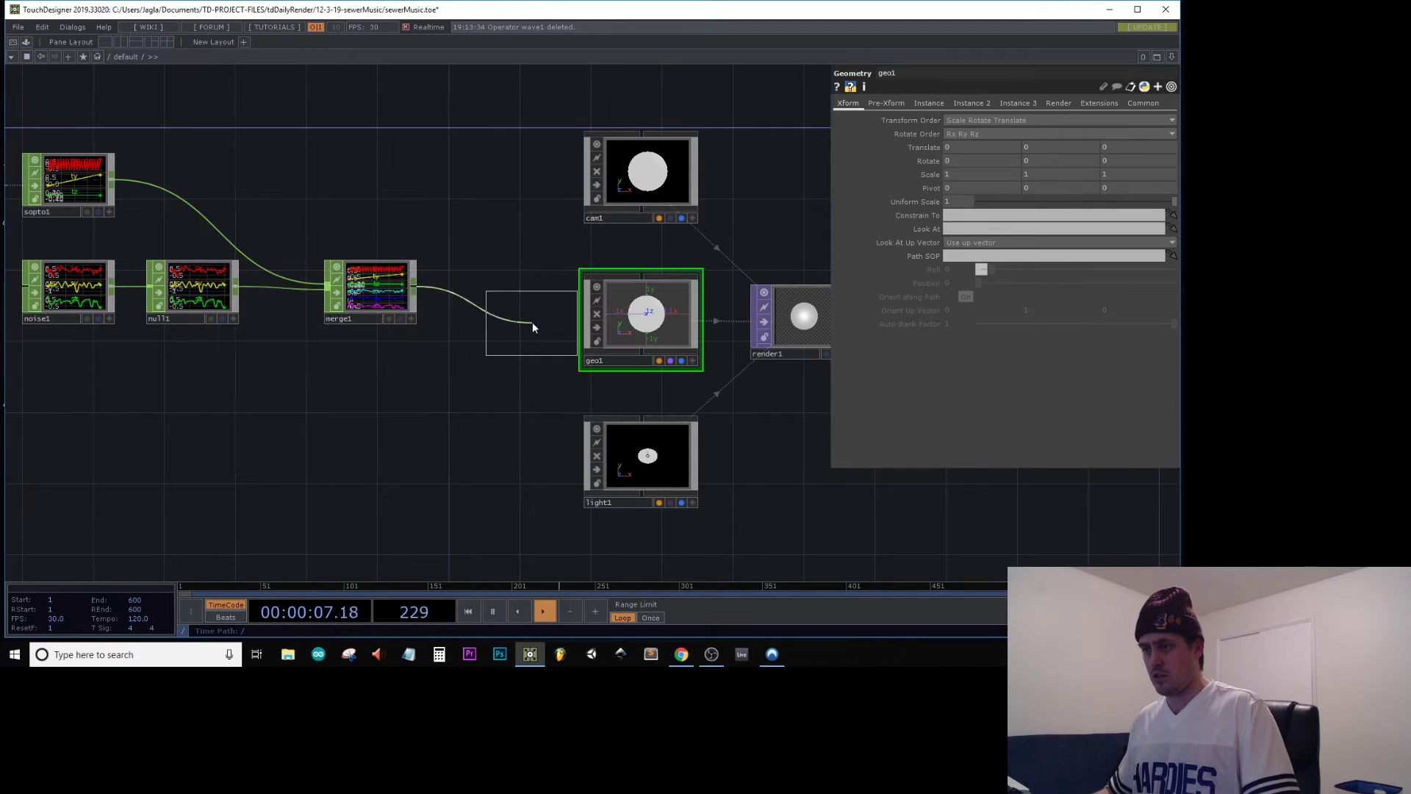
pyautogui.click(507, 322)
# Turn on instancing for geo1 and assign null2 as its default instance OP
pyautogui.click(641, 316)
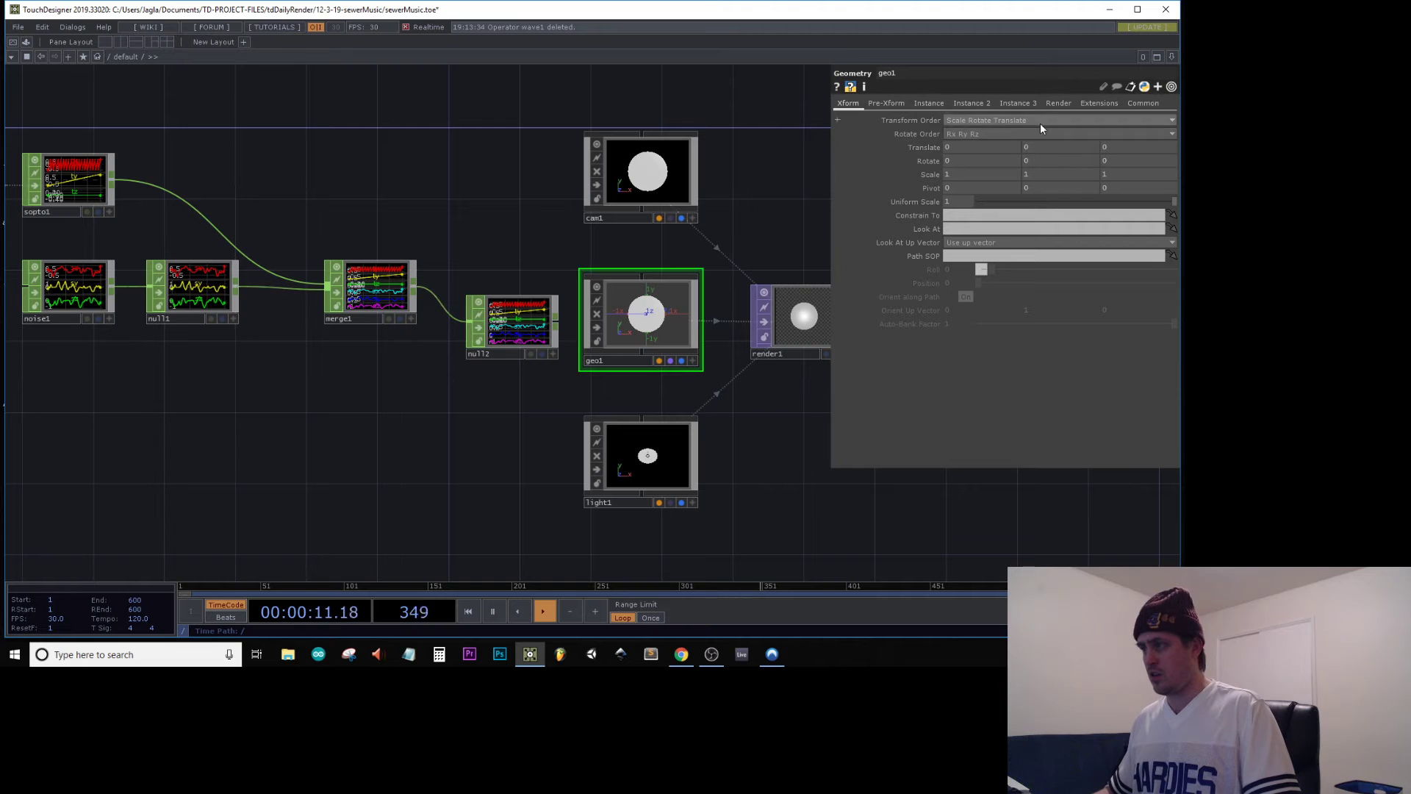
pyautogui.click(929, 103)
pyautogui.click(963, 120)
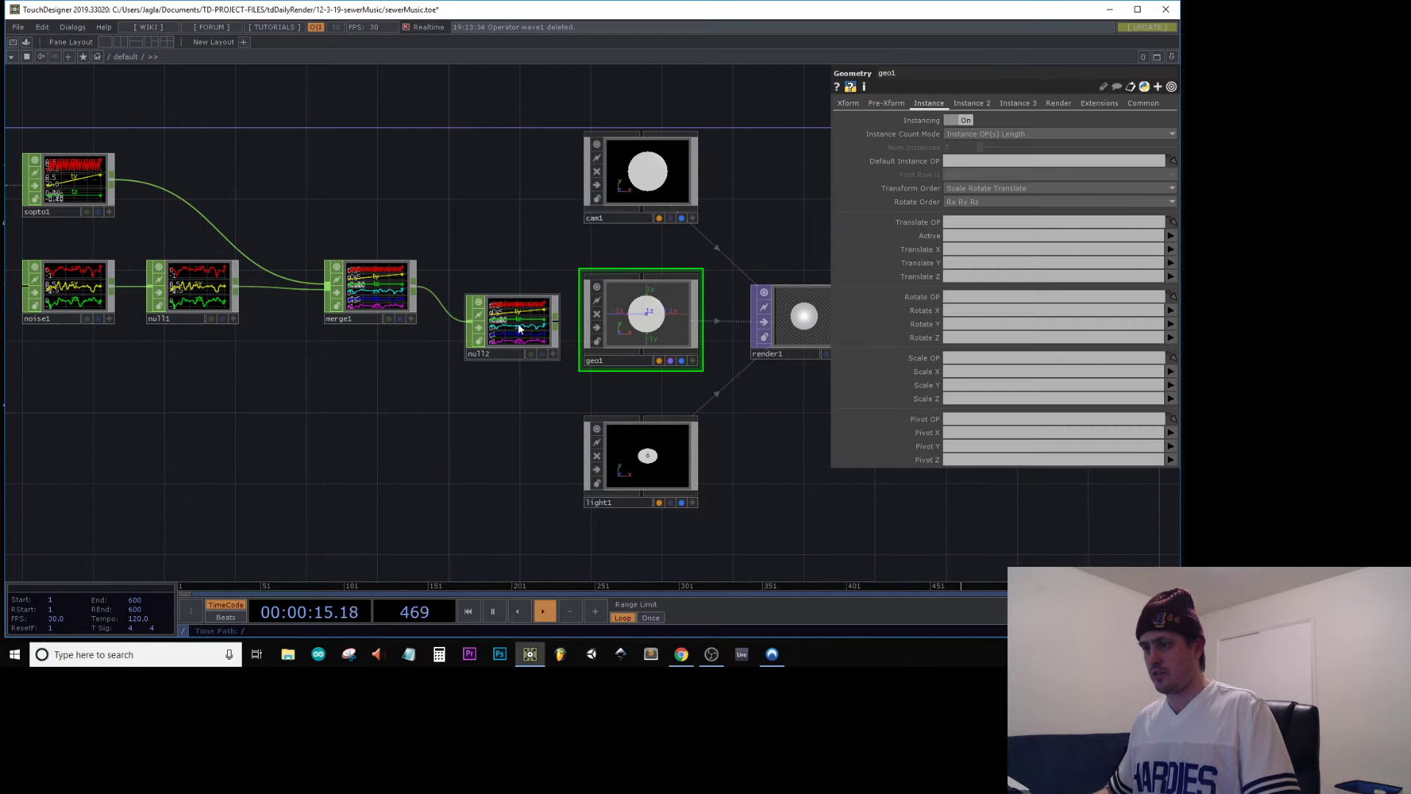
pyautogui.moveTo(511, 327); pyautogui.dragTo(955, 161)
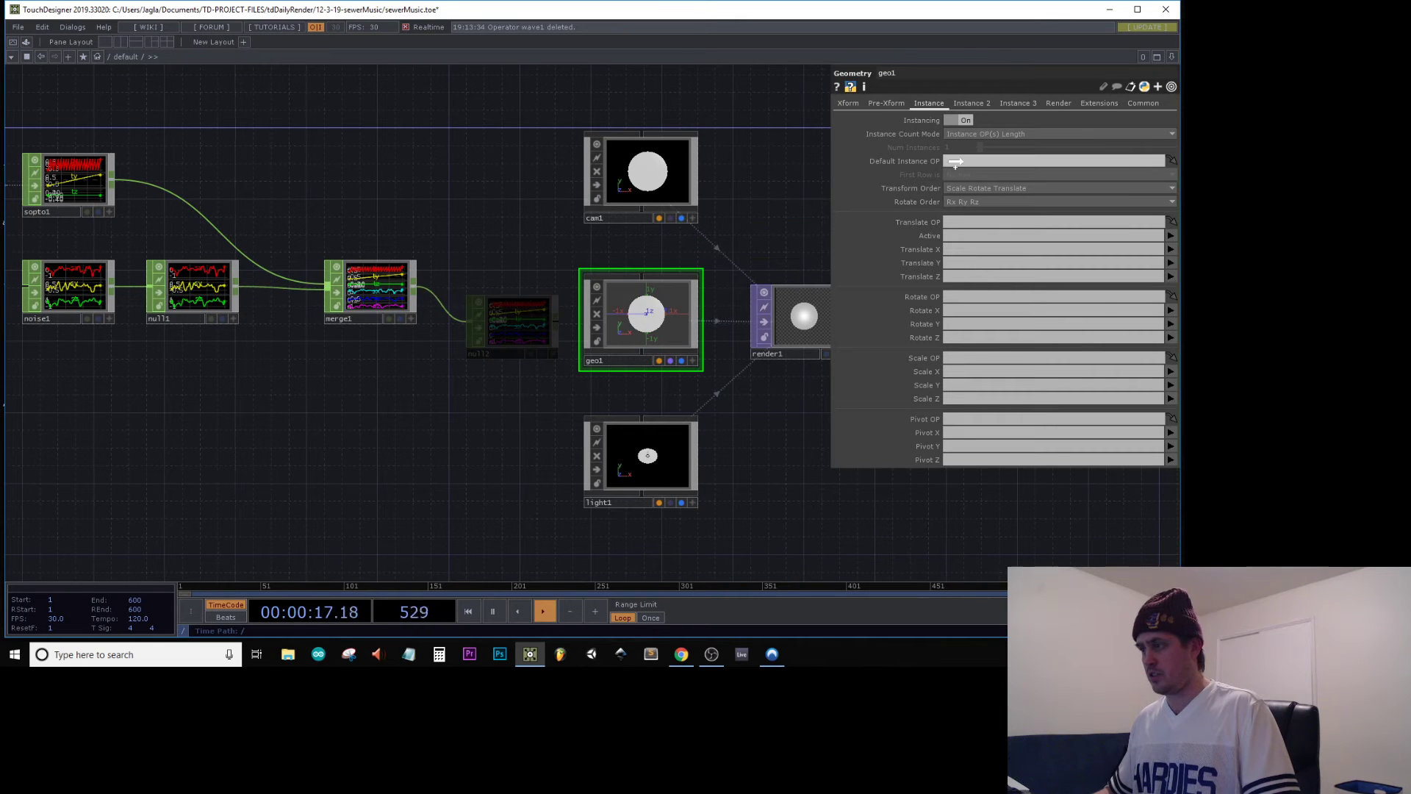
# Map geo1's instance translation X, Y and Z to the channels tx, ty and tz
pyautogui.click(956, 249)
pyautogui.write('tx')
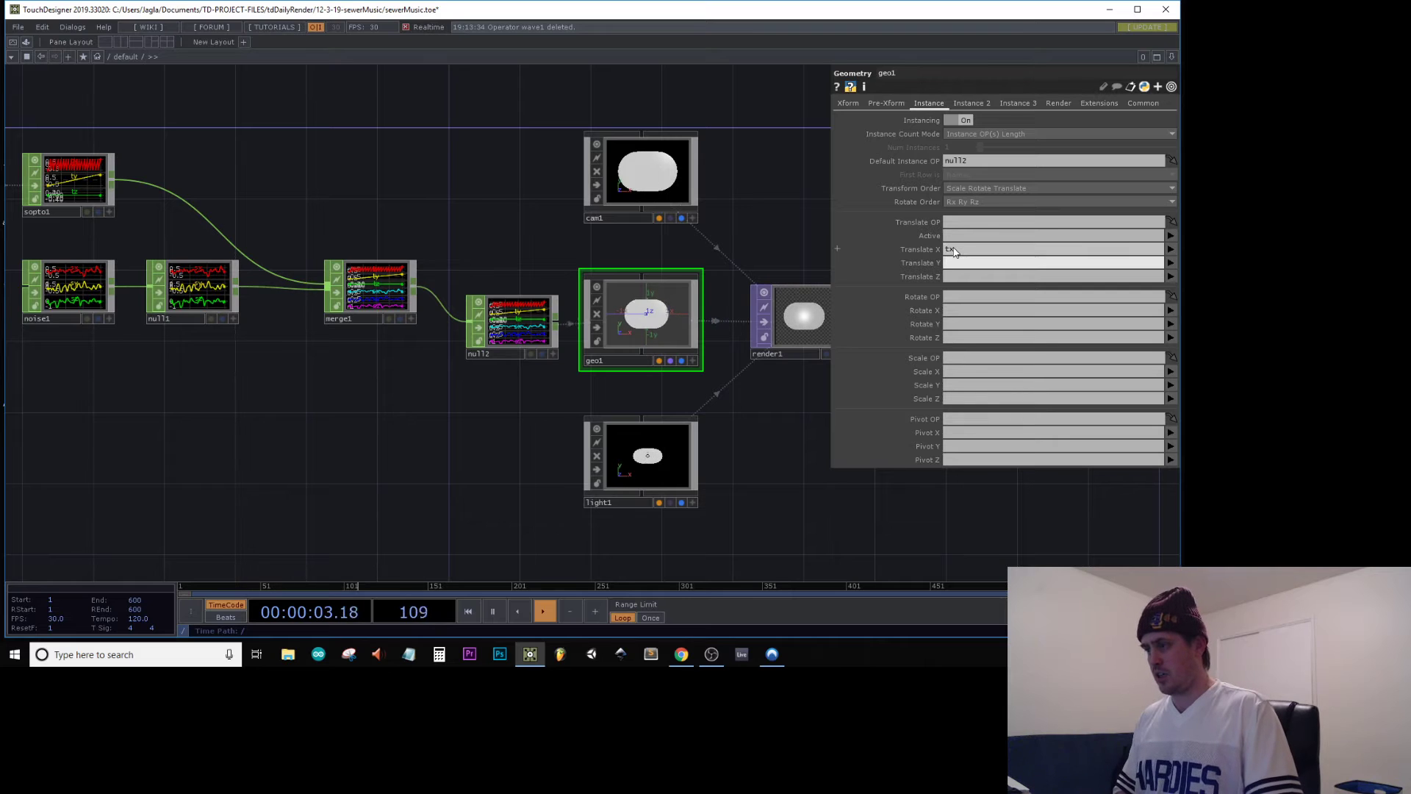
pyautogui.write('ty')
pyautogui.press('Tab')
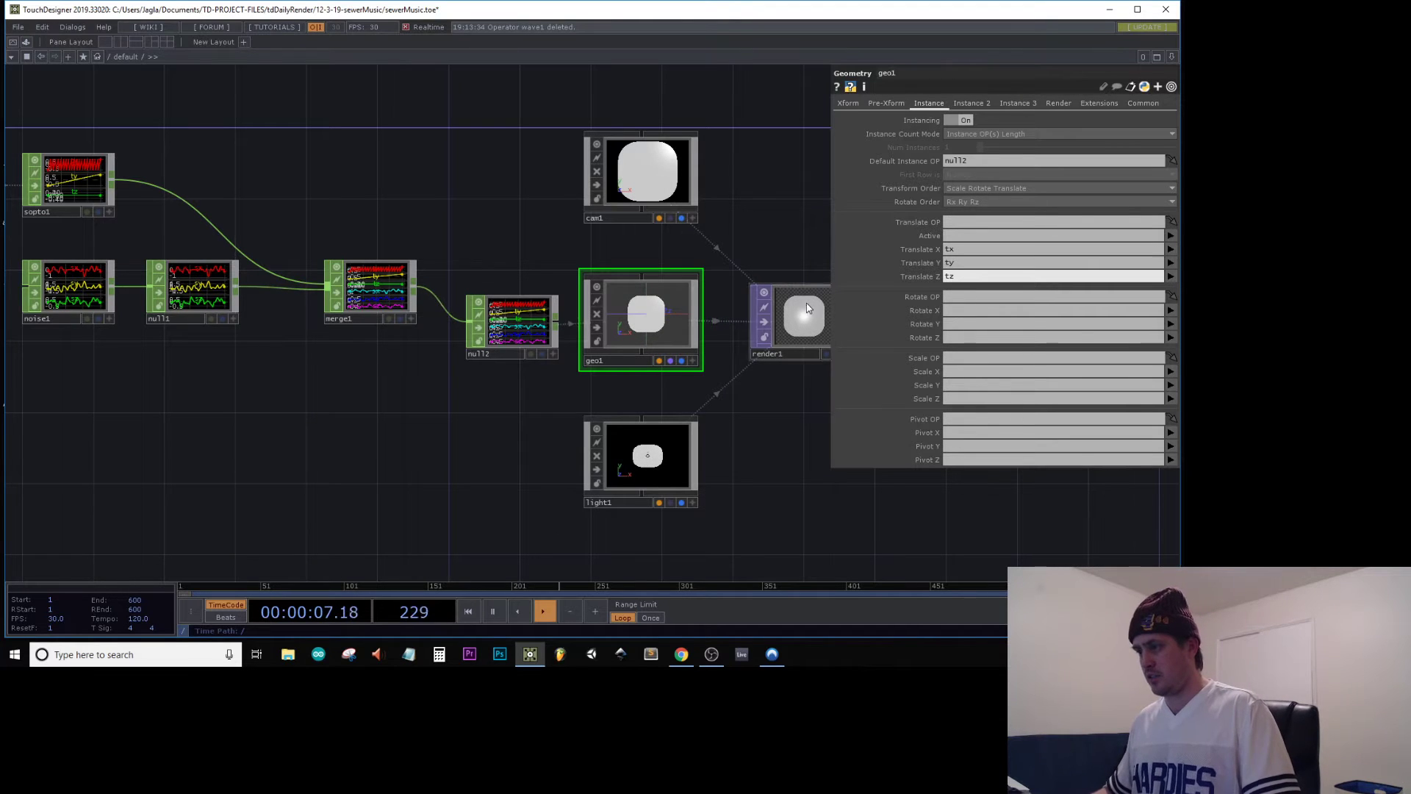
# Map geo1's instance scale X, Y and Z to the channels sx, sy and sz
pyautogui.moveTo(794, 263); pyautogui.dragTo(745, 239)
pyautogui.scroll(5, 776, 294)
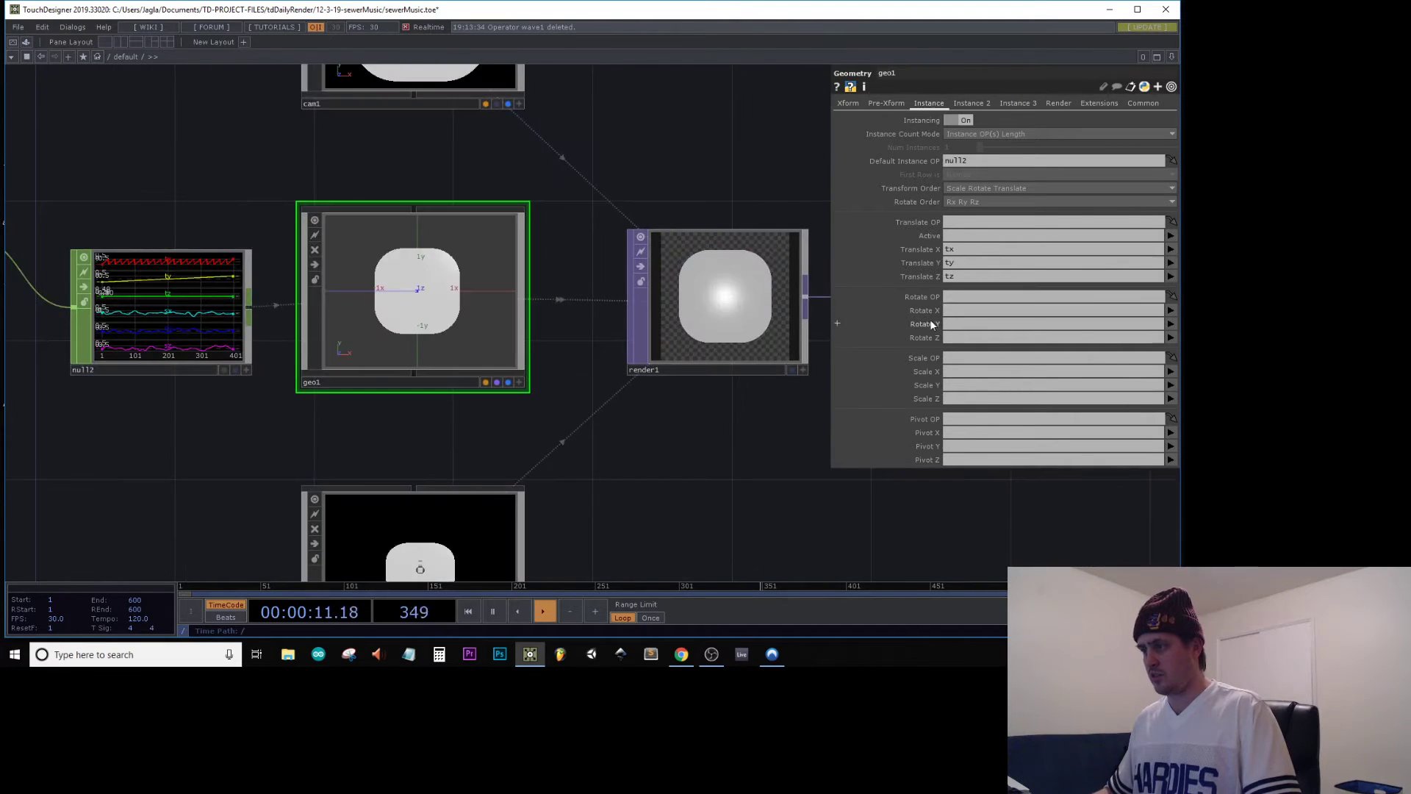
pyautogui.click(950, 371)
pyautogui.write('sx')
pyautogui.press('Tab')
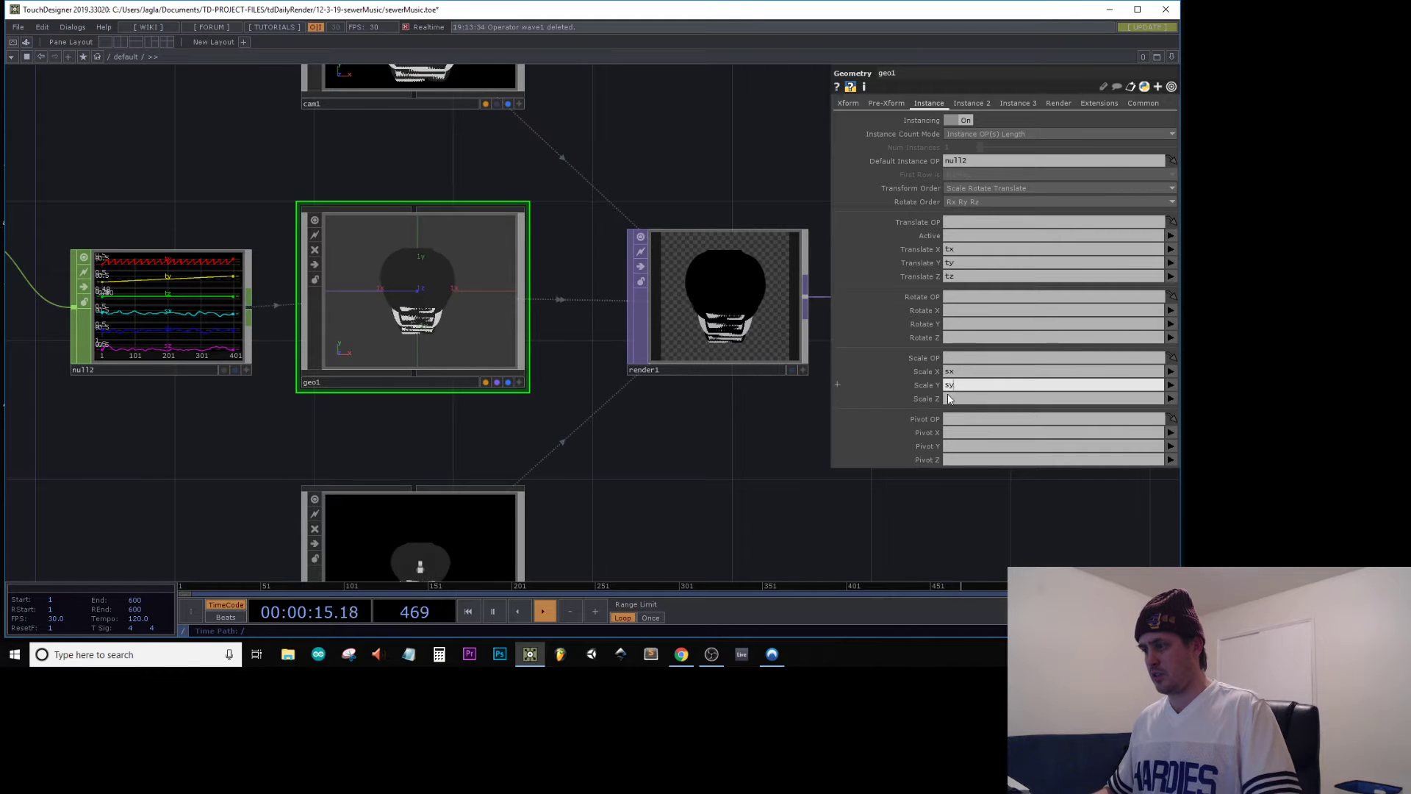
pyautogui.write('sy')
pyautogui.press('Tab')
pyautogui.write('sz')
pyautogui.click(725, 490)
pyautogui.moveTo(738, 392); pyautogui.dragTo(637, 402)
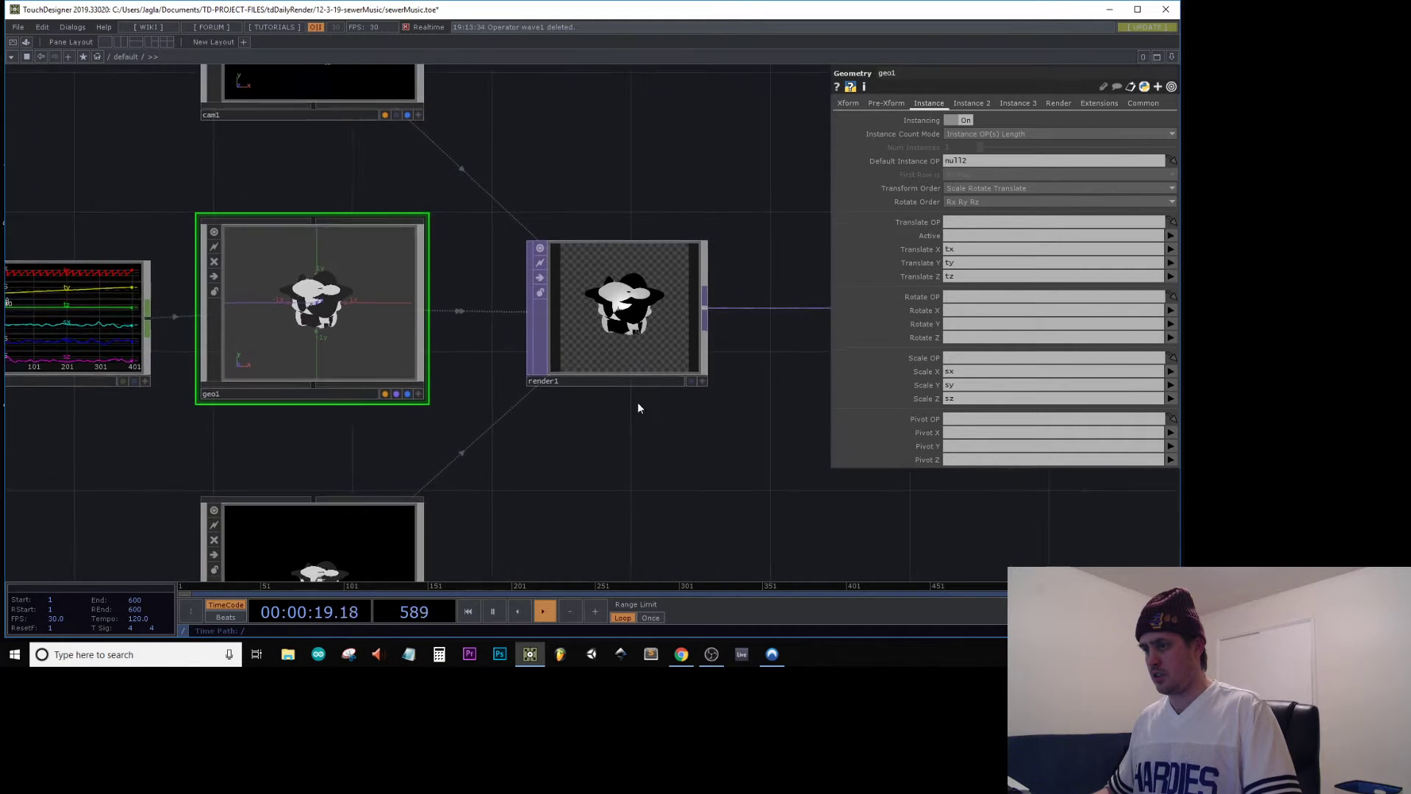
# Open the sewerMusic null's output in a separate viewer window, shrink the window and place it over the empty network area beside render1
pyautogui.scroll(10, 645, 353)
pyautogui.scroll(-8, 646, 350)
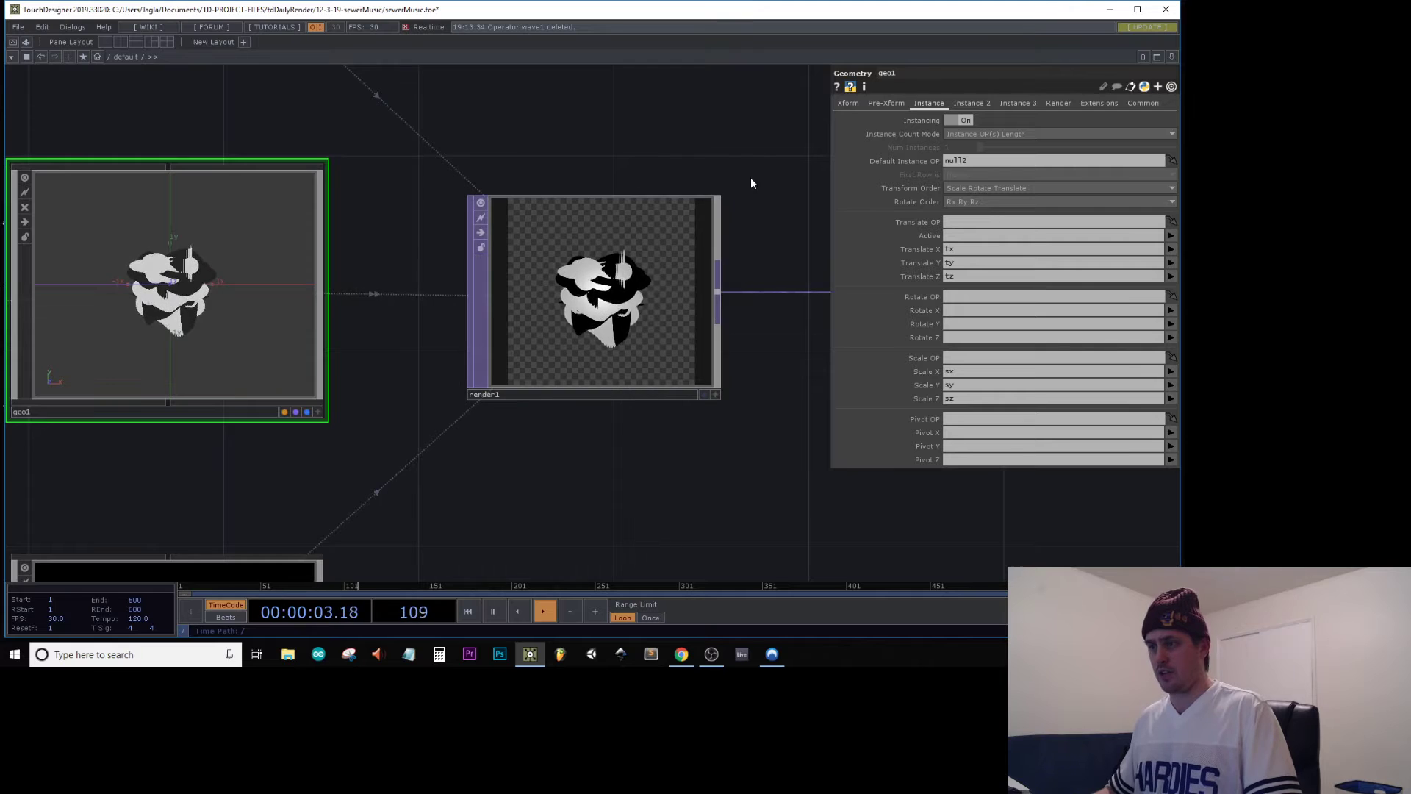
pyautogui.scroll(10, 474, 429)
pyautogui.scroll(-10, 474, 429)
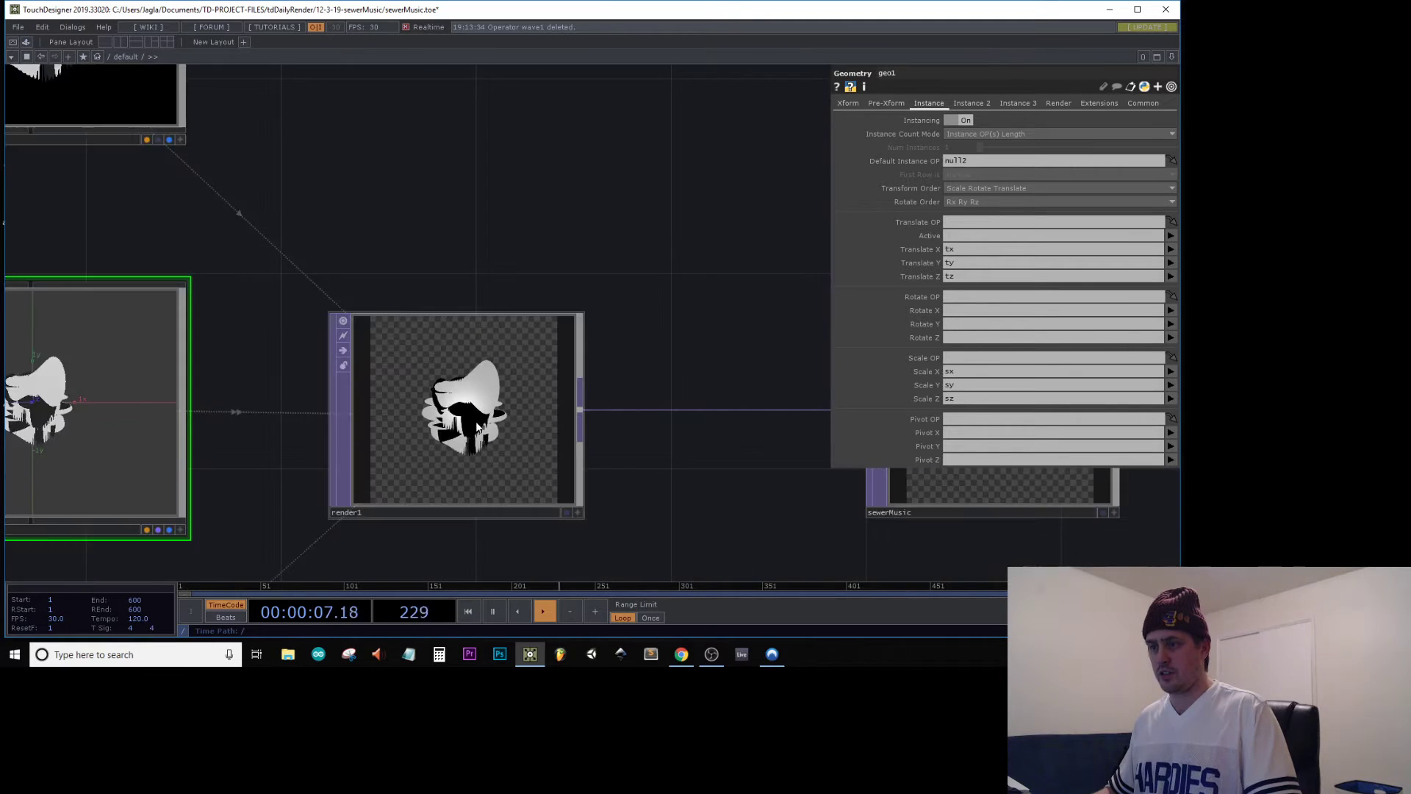
pyautogui.rightClick(669, 373)
pyautogui.click(670, 375)
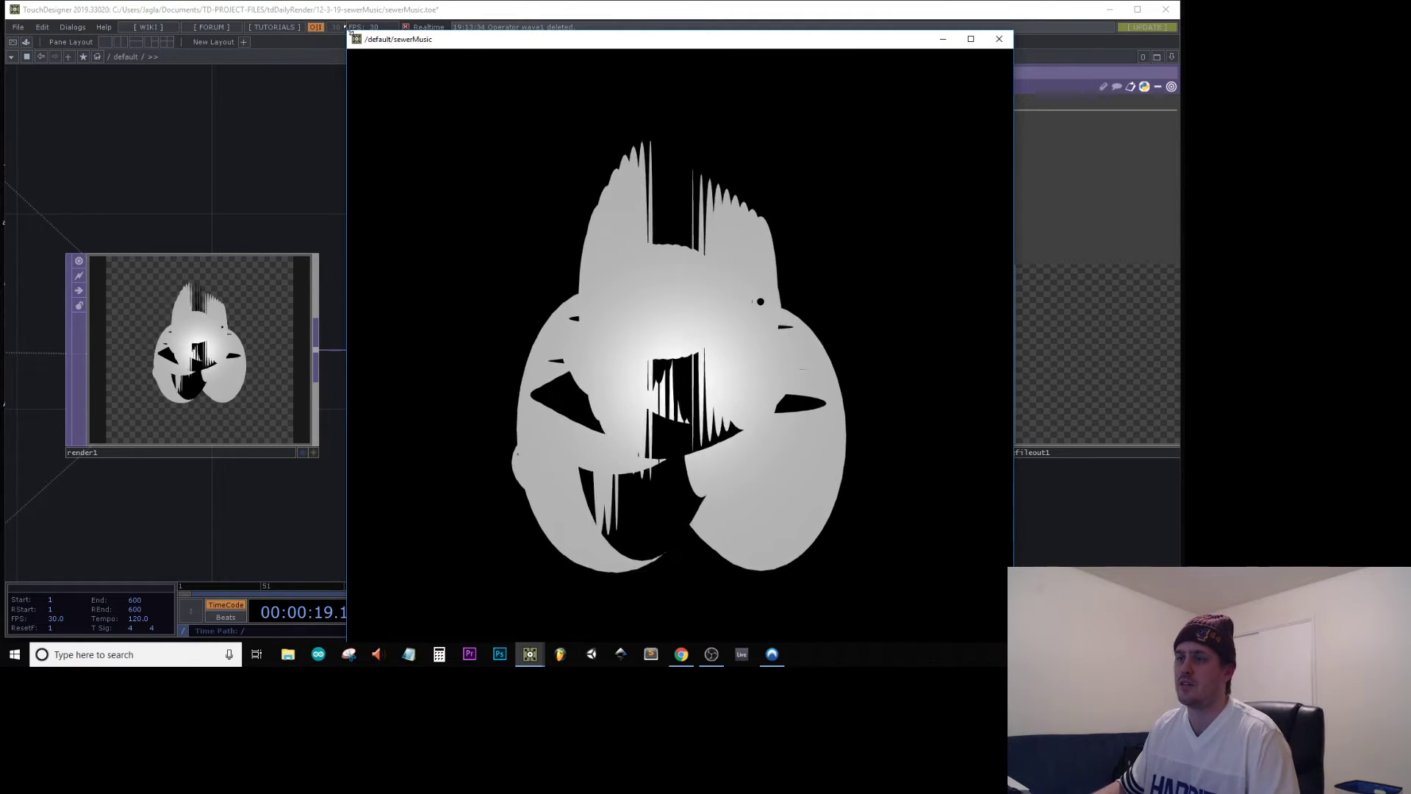
pyautogui.moveTo(349, 32); pyautogui.dragTo(571, 254)
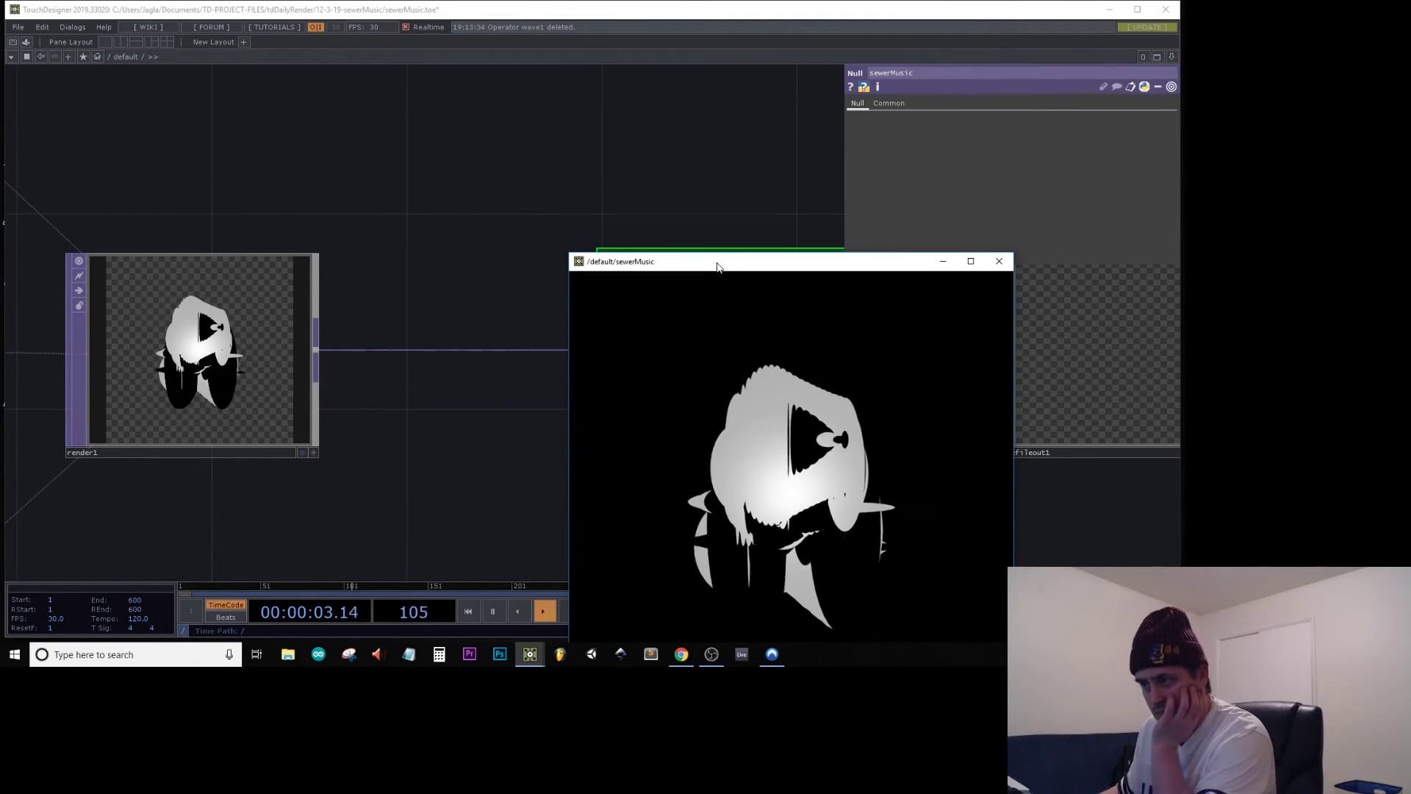
pyautogui.moveTo(717, 262); pyautogui.dragTo(743, 102)
# Select the geo1 component to bring up its instancing parameters
pyautogui.moveTo(452, 201); pyautogui.dragTo(707, 183)
pyautogui.scroll(-6, 347, 353)
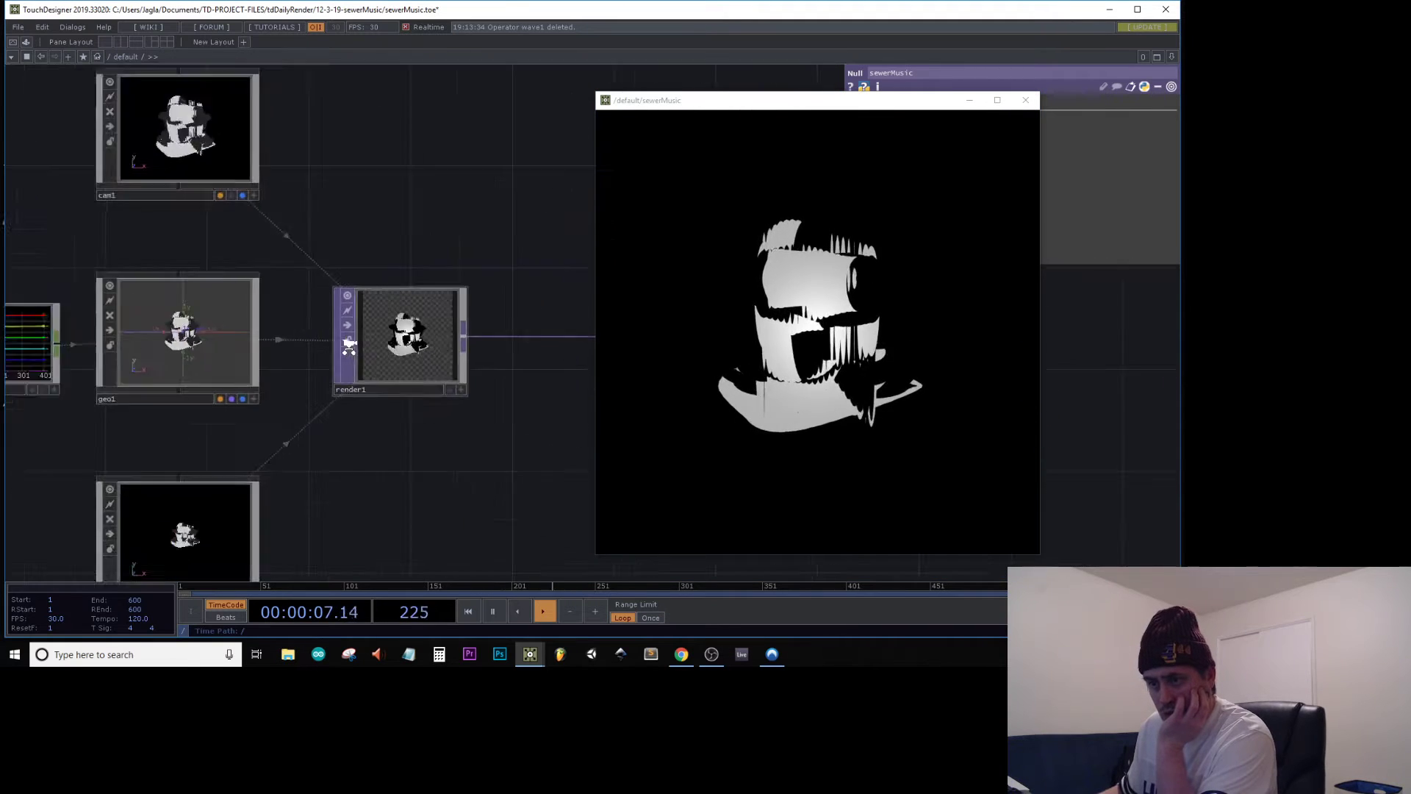
pyautogui.scroll(3, 287, 377)
pyautogui.click(273, 346)
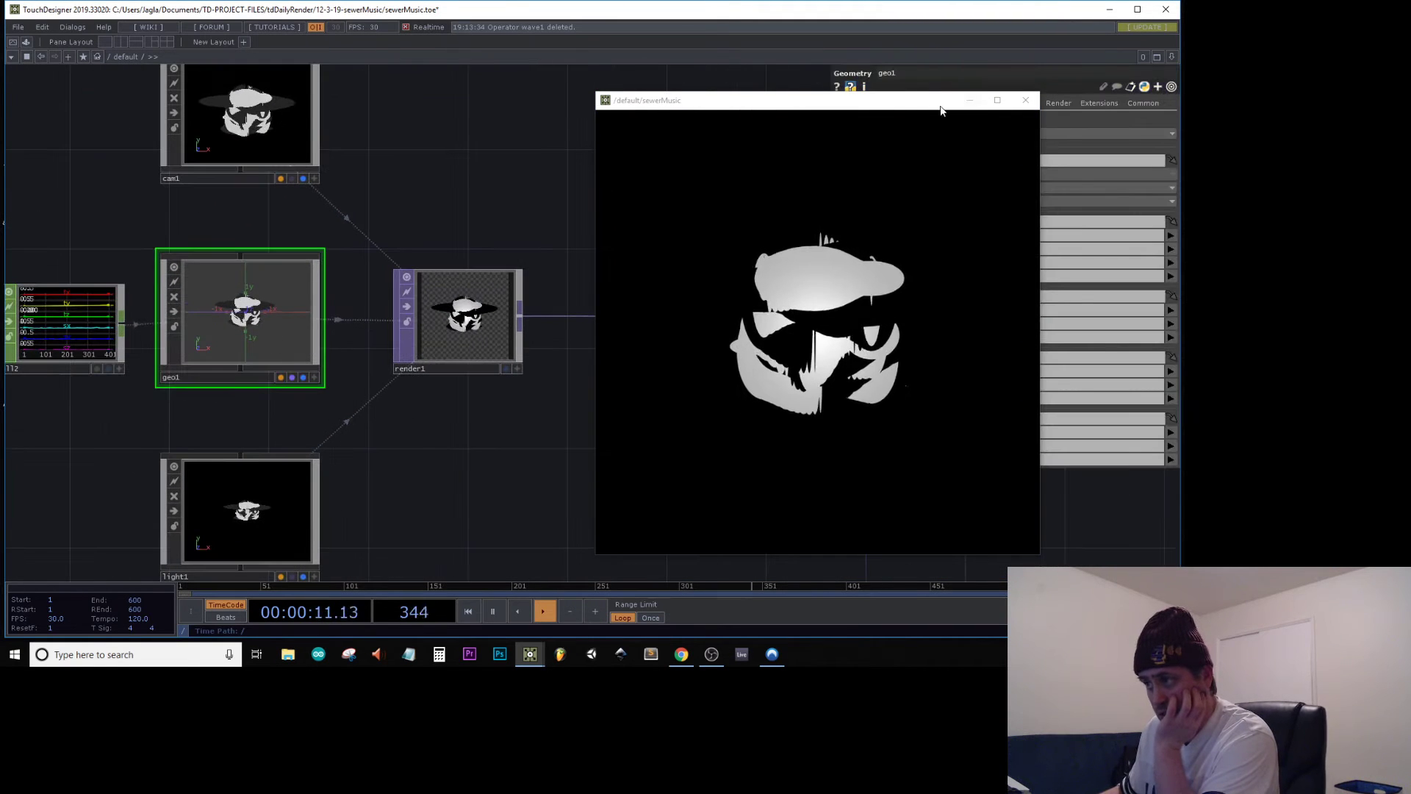
# Set geo1's instance Scale Y to the sx channel
pyautogui.moveTo(982, 98); pyautogui.dragTo(621, 98)
pyautogui.moveTo(972, 386); pyautogui.dragTo(906, 399)
pyautogui.write('sx')
pyautogui.press('Return')
pyautogui.press('BackSpace')
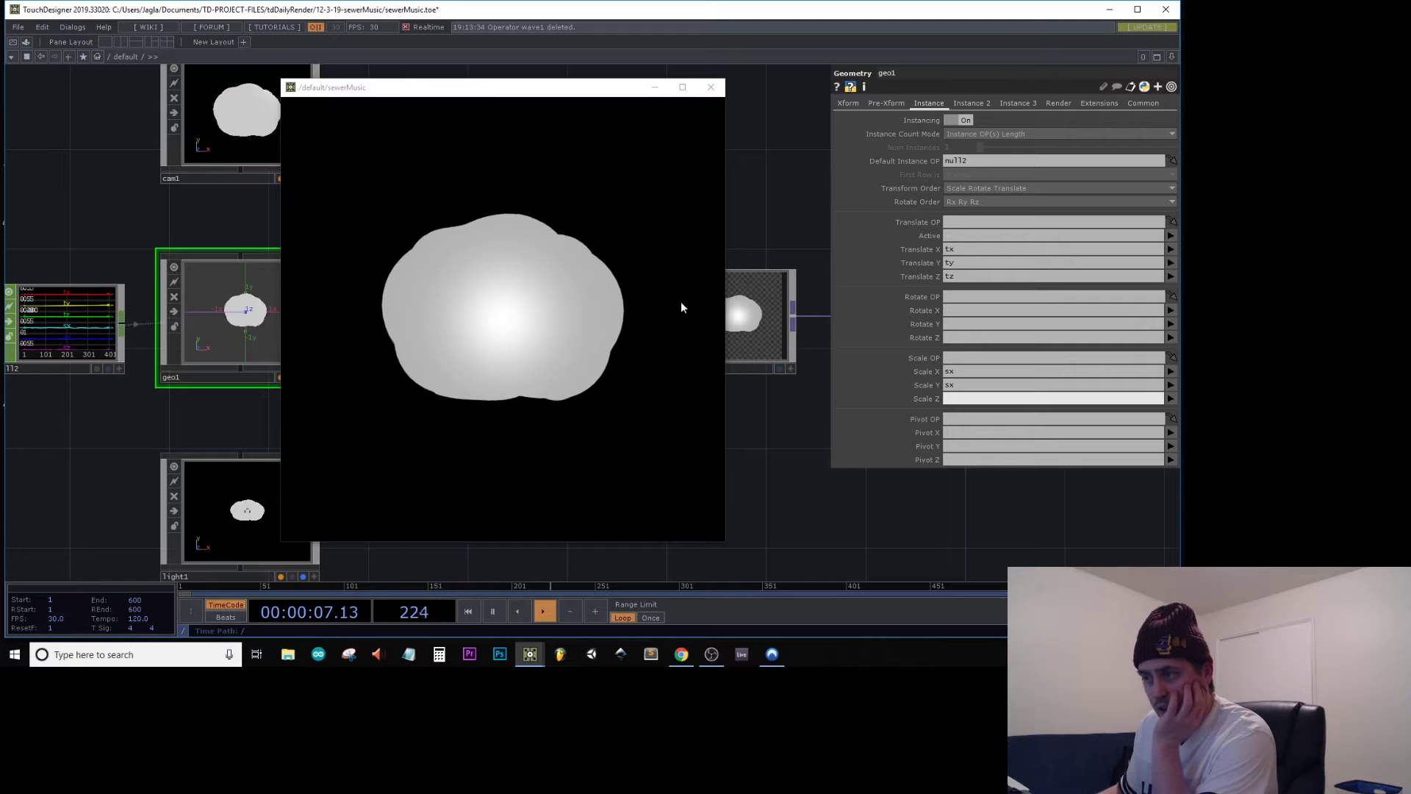
# Set both the instance Scale X and Scale Y of geo1 to the sy channel
pyautogui.click(970, 373)
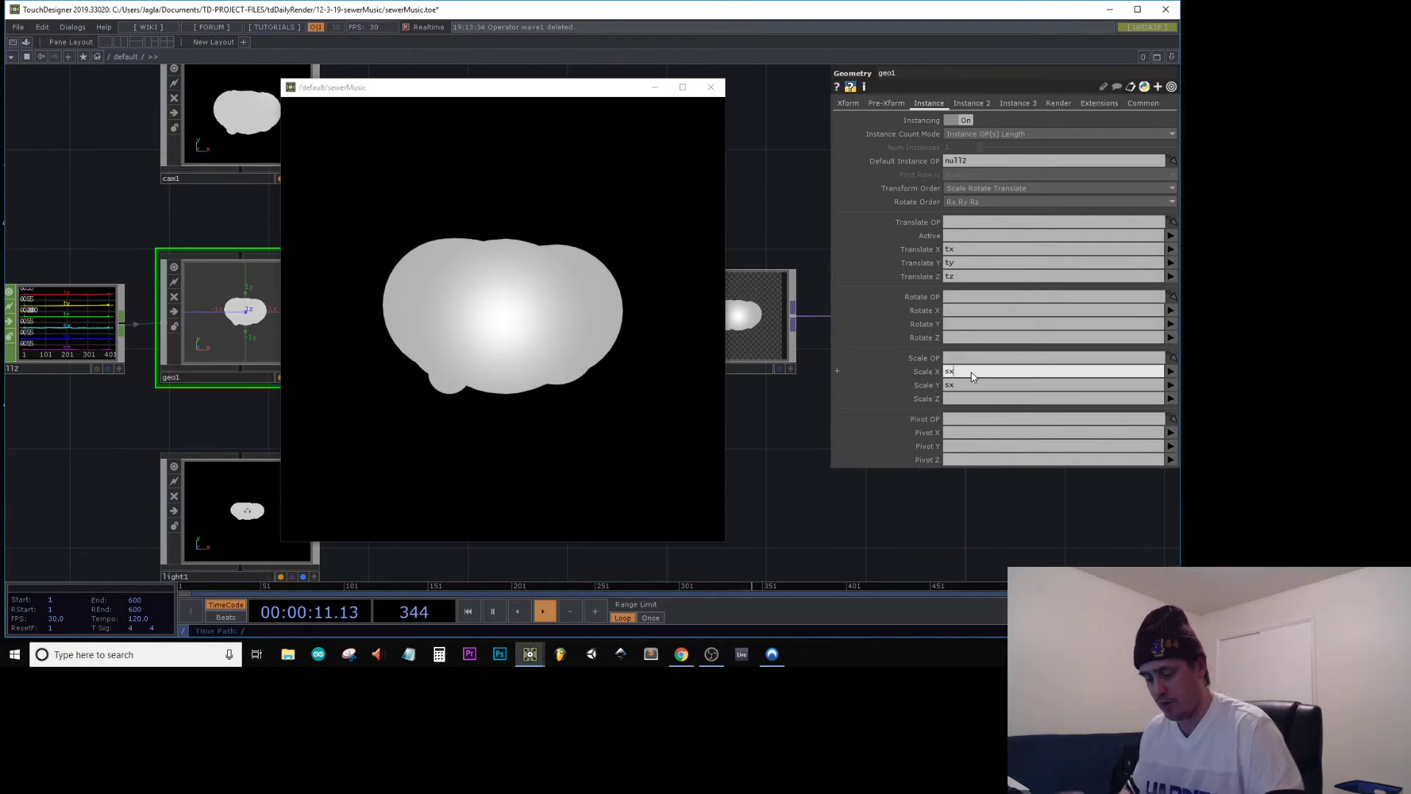
pyautogui.press('Tab')
pyautogui.write('sy')
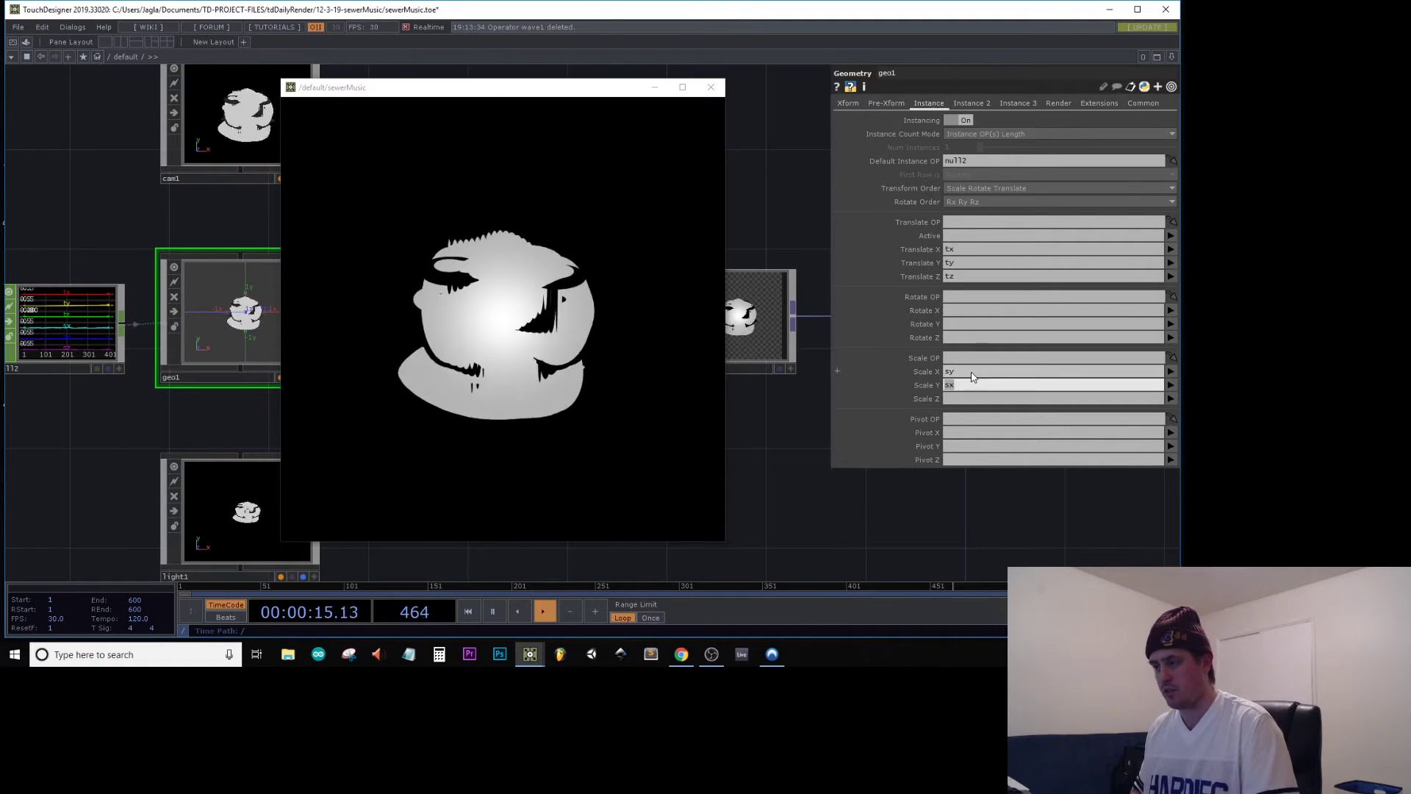
pyautogui.press('Return')
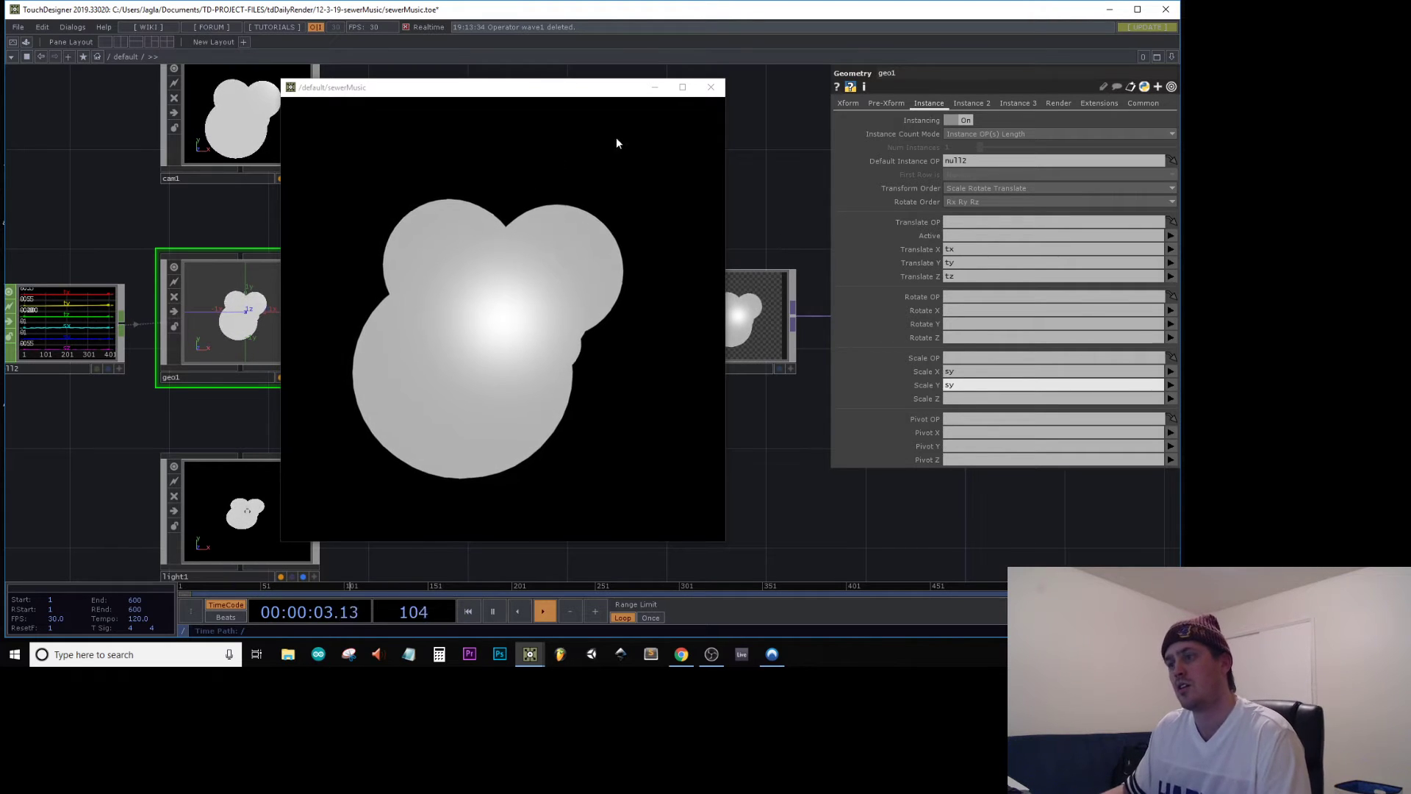
# Raise the amplitude of the noise1 operator to 3.49
pyautogui.moveTo(584, 95); pyautogui.dragTo(751, 107)
pyautogui.scroll(-2, 31, 205)
pyautogui.moveTo(36, 211); pyautogui.dragTo(364, 198)
pyautogui.scroll(1, 166, 253)
pyautogui.moveTo(222, 289); pyautogui.dragTo(623, 404)
pyautogui.click(364, 338)
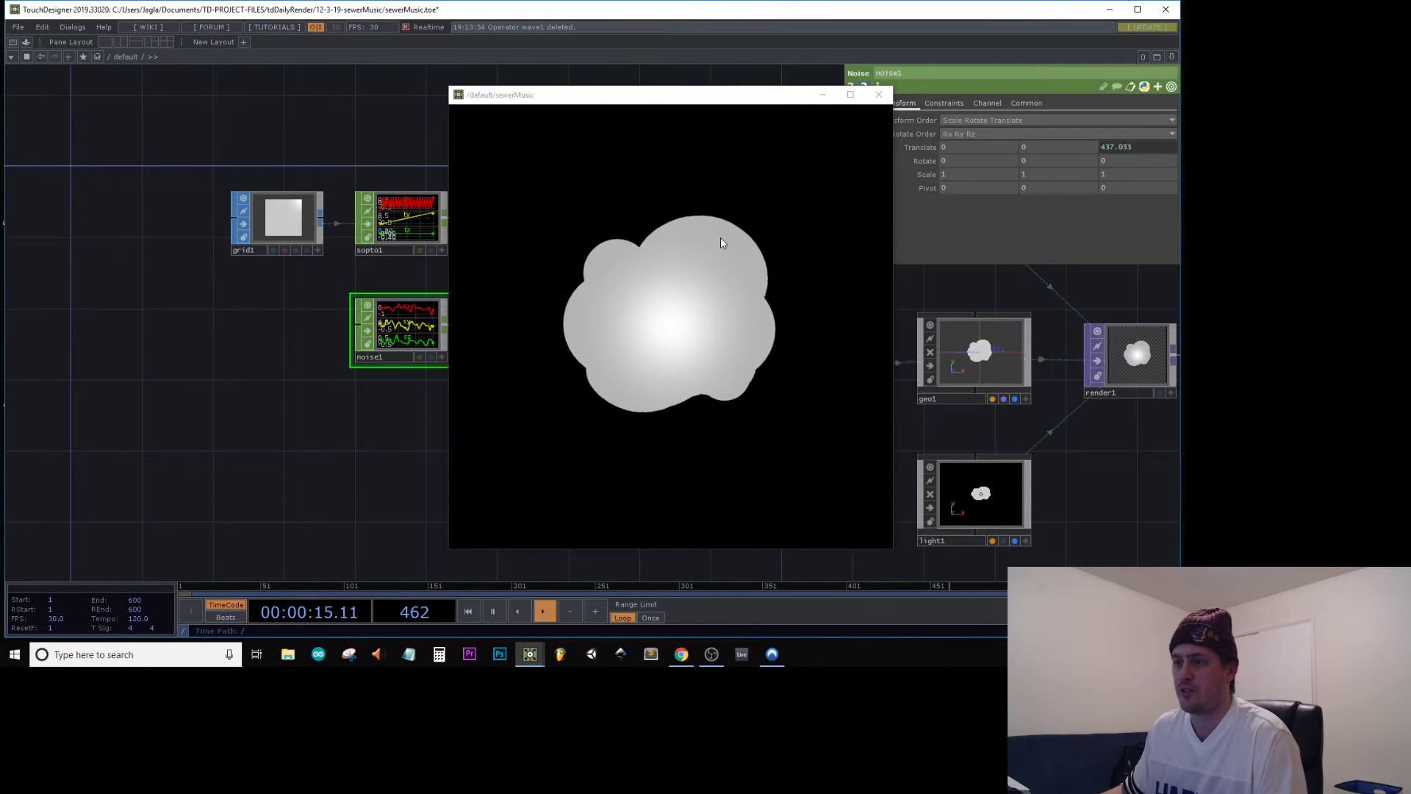
pyautogui.moveTo(788, 95); pyautogui.dragTo(616, 96)
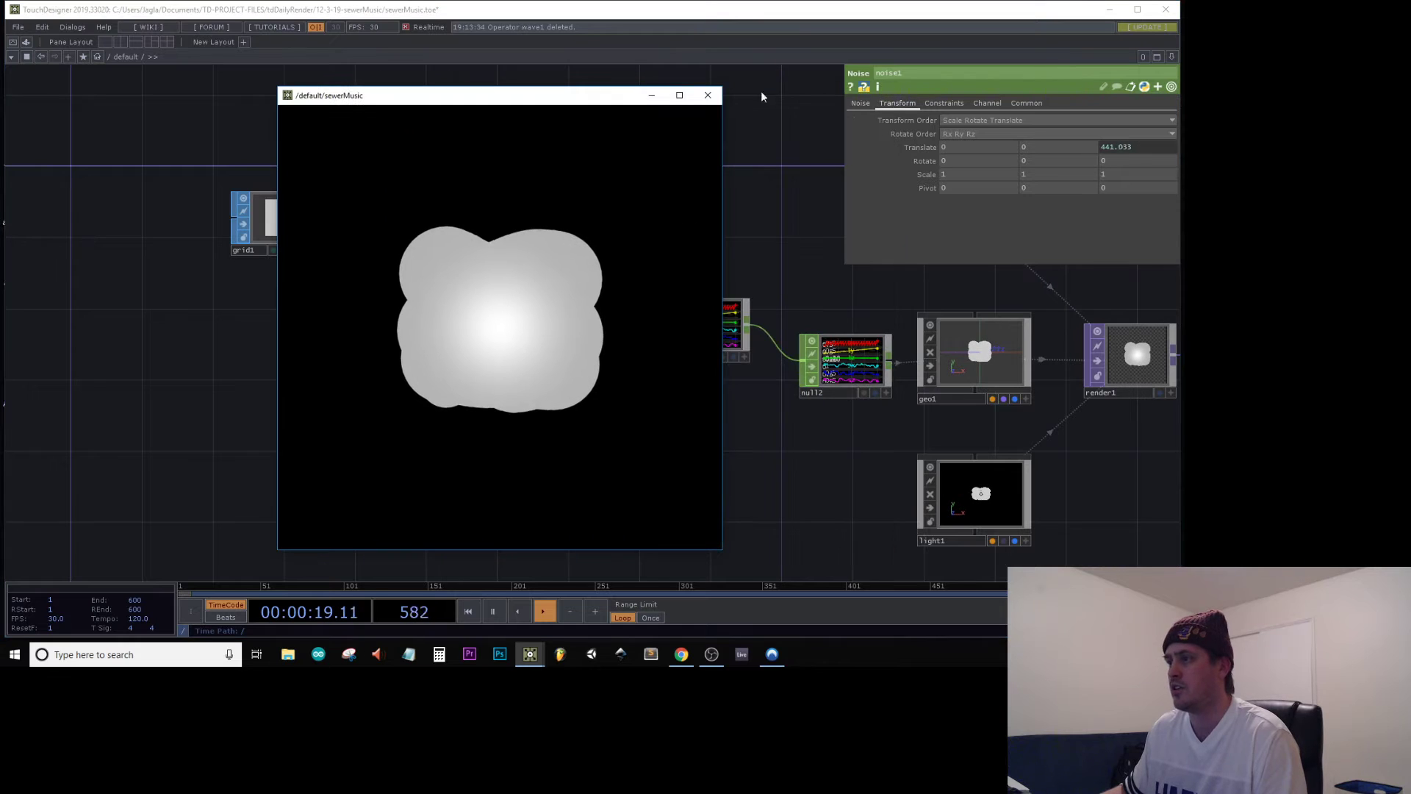
pyautogui.click(857, 104)
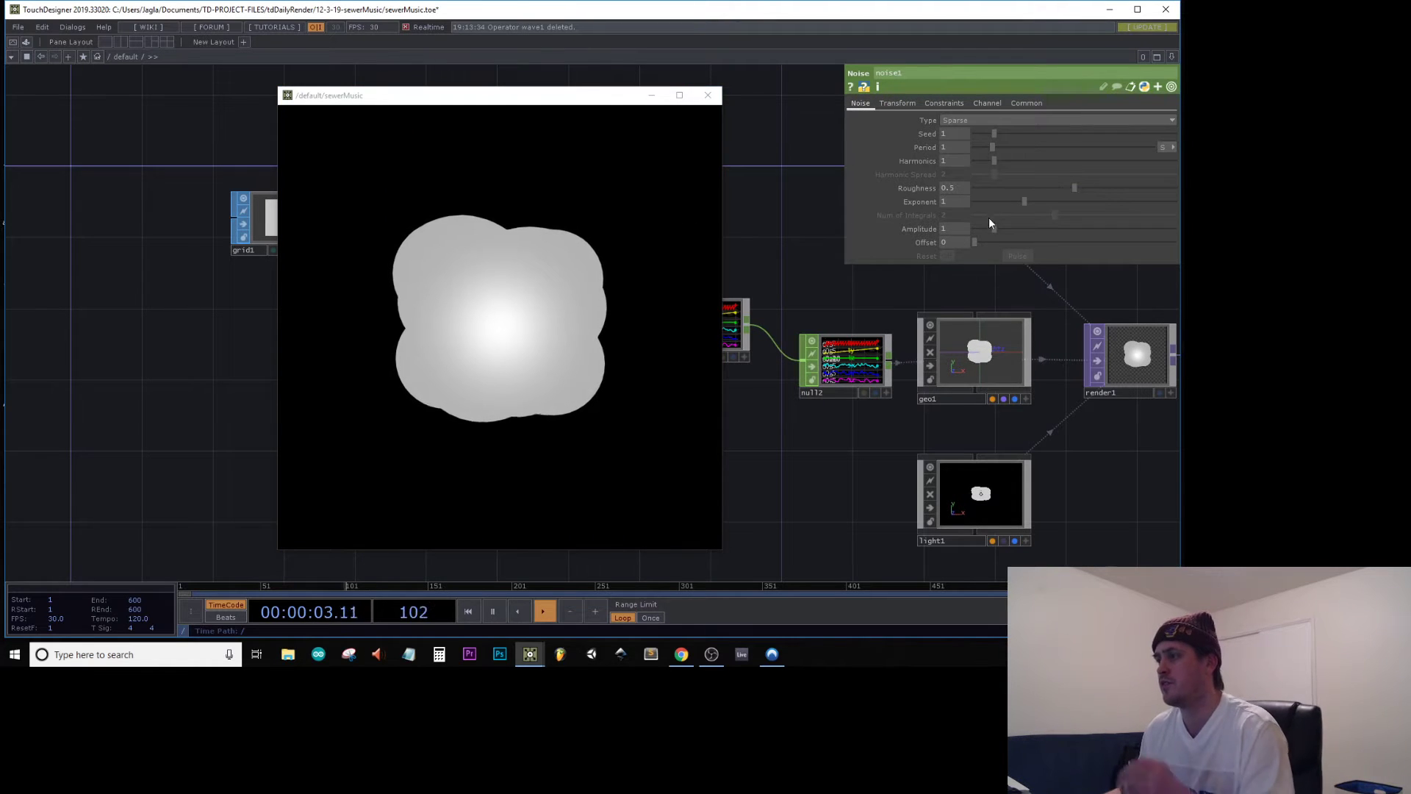
pyautogui.moveTo(1016, 231); pyautogui.dragTo(1046, 232)
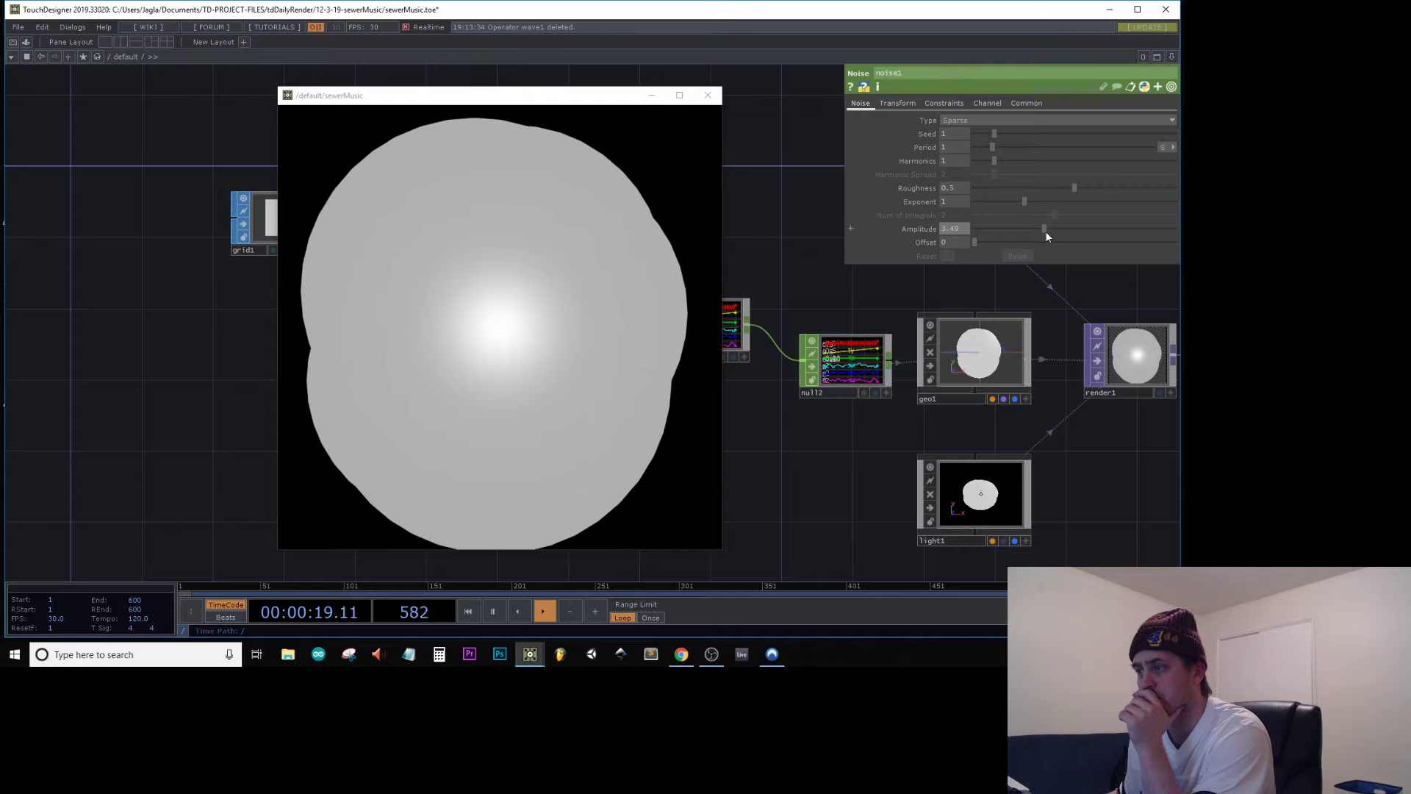
# Create a Wireframe material beside geo1 and assign it to geo1
pyautogui.scroll(-10, 859, 327)
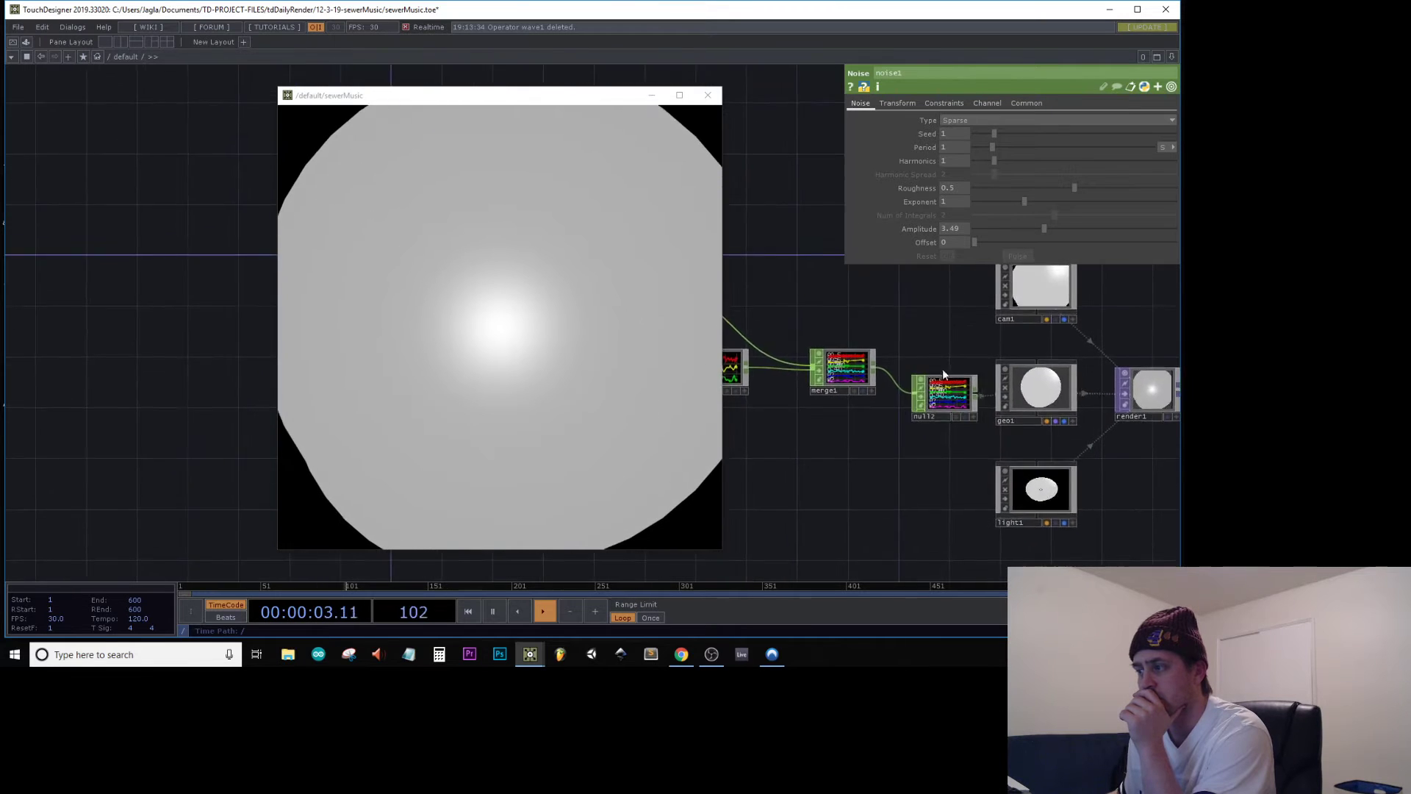
pyautogui.moveTo(989, 447); pyautogui.dragTo(1060, 455)
pyautogui.moveTo(783, 367); pyautogui.dragTo(787, 325)
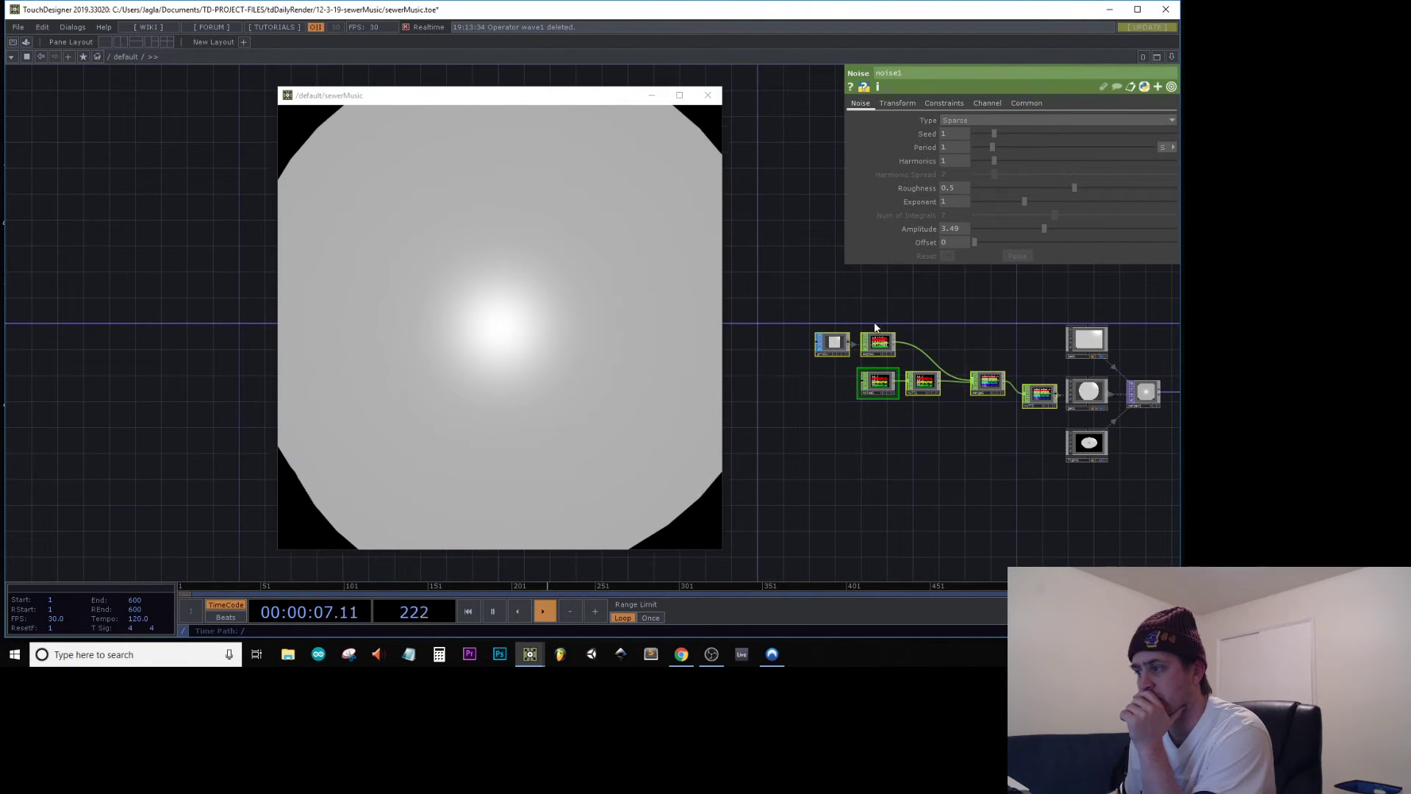
pyautogui.moveTo(1046, 400); pyautogui.dragTo(1007, 335)
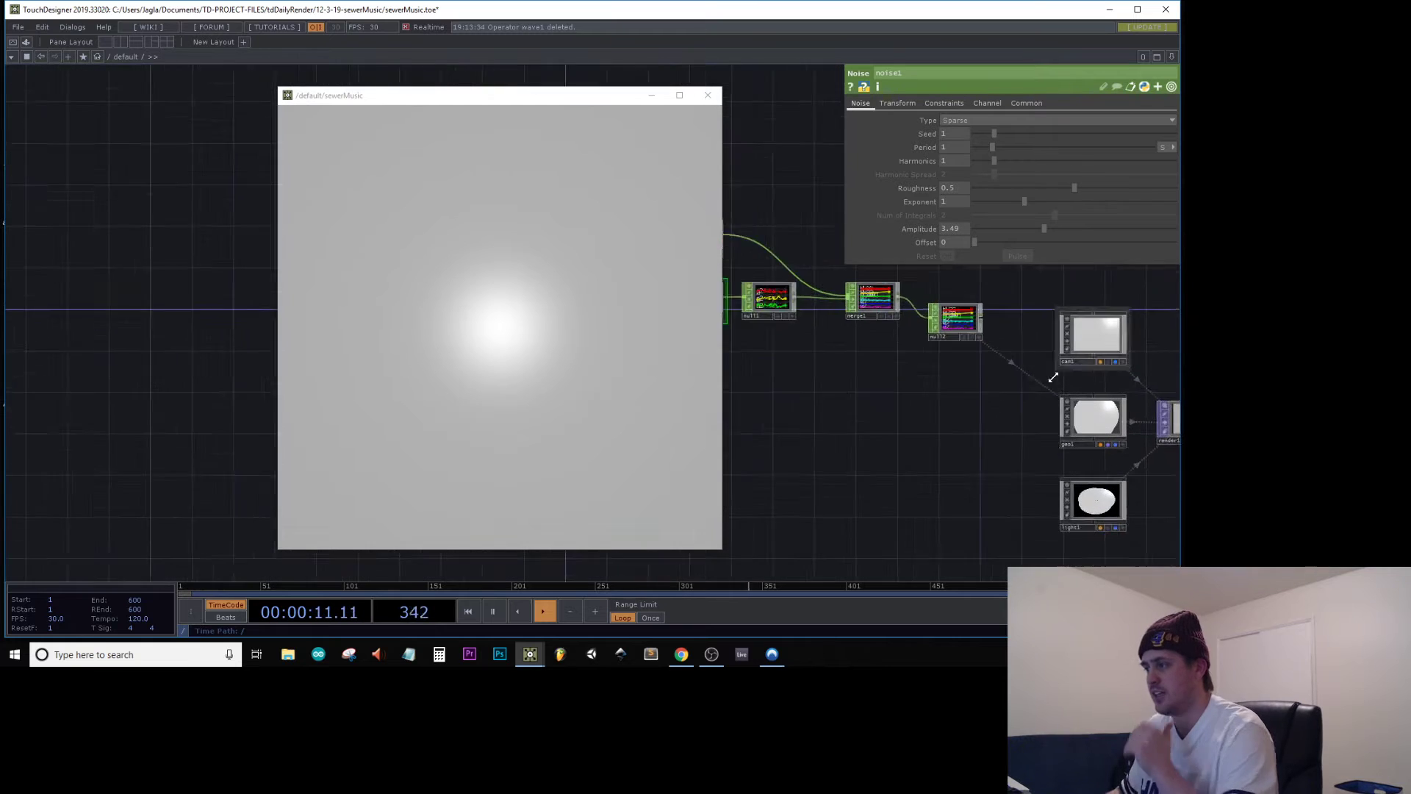
pyautogui.press('Tab')
pyautogui.click(919, 264)
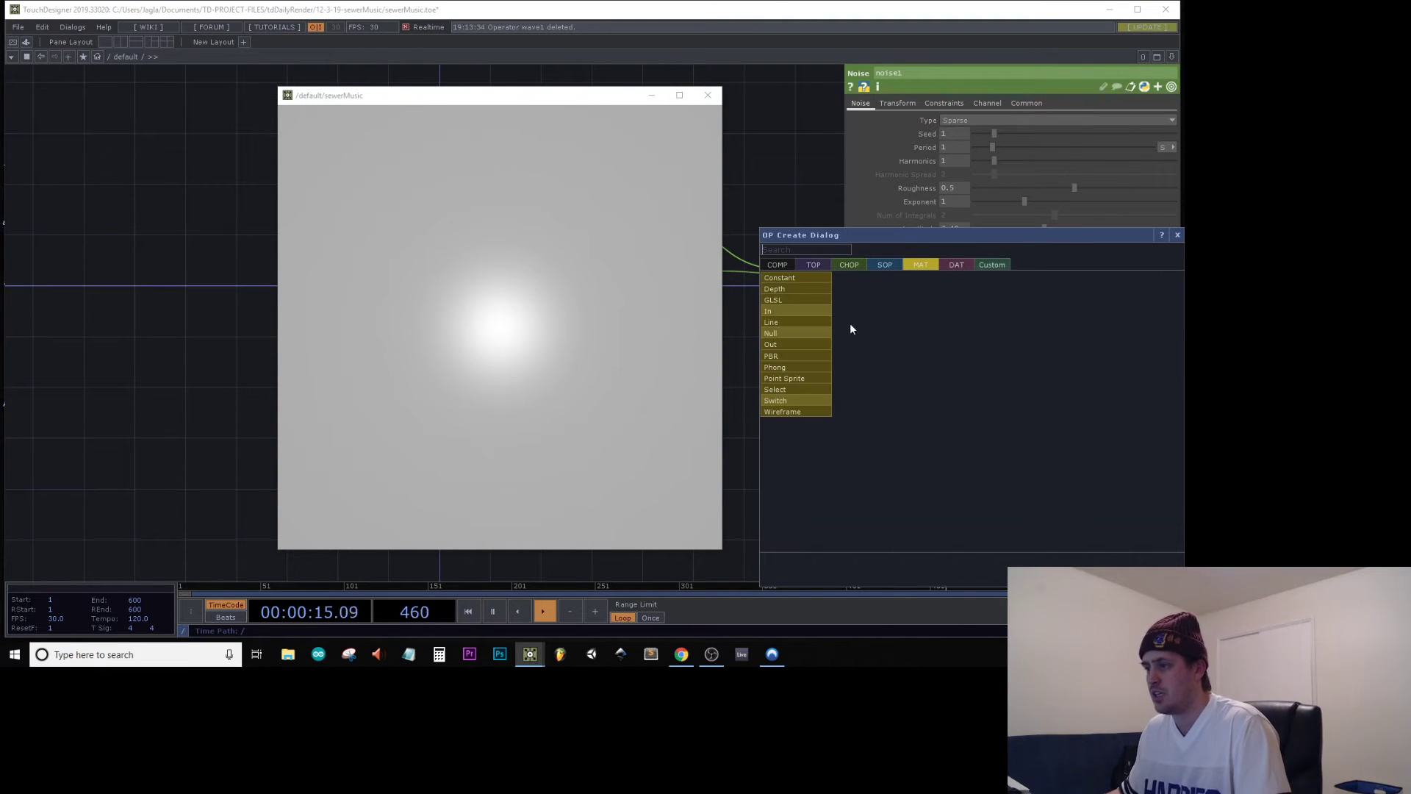
pyautogui.click(803, 380)
pyautogui.click(995, 427)
pyautogui.moveTo(995, 427); pyautogui.dragTo(1057, 398)
pyautogui.click(1051, 398)
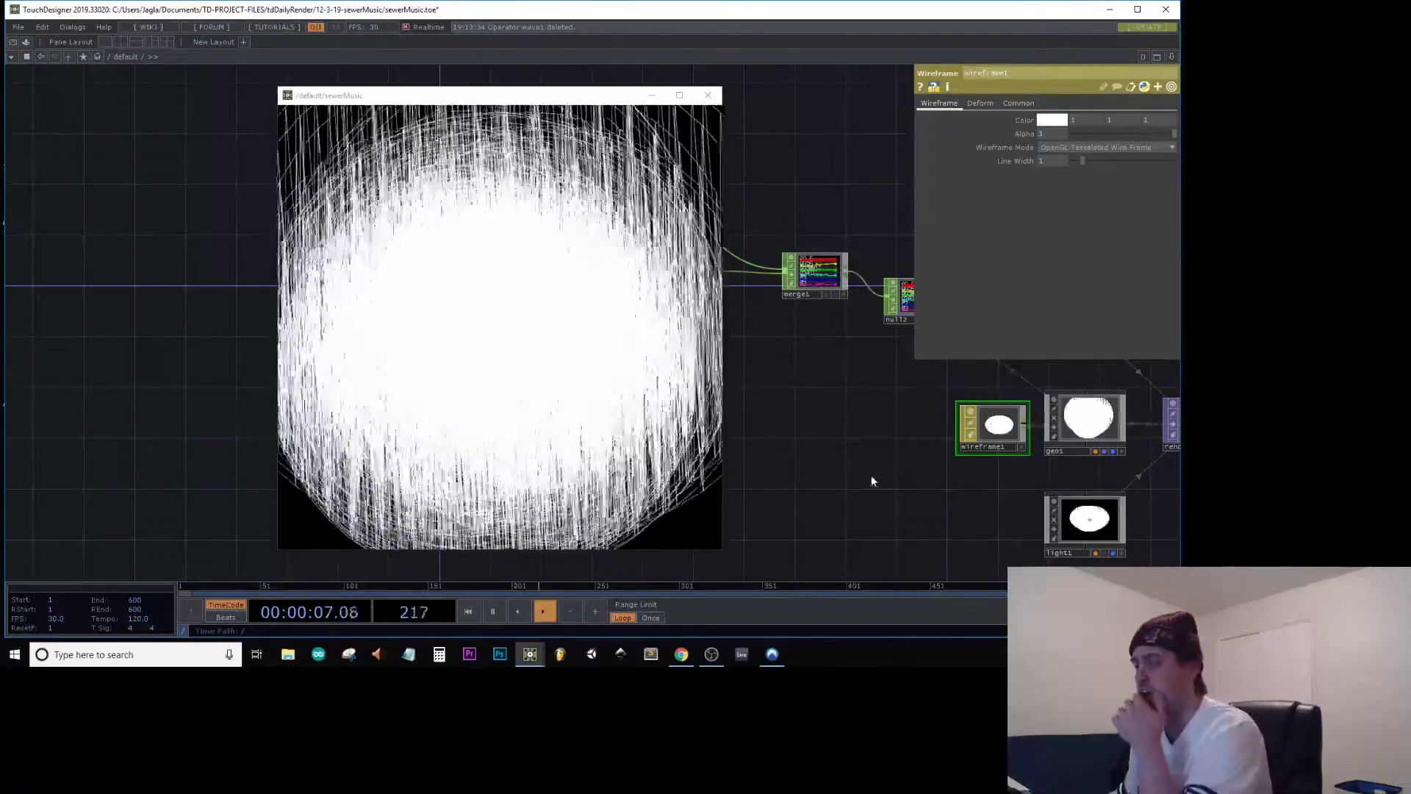
# Inside geo1, try the Primitive type on circle1 and switch it to NURBS Curve
pyautogui.scroll(10, 1075, 447)
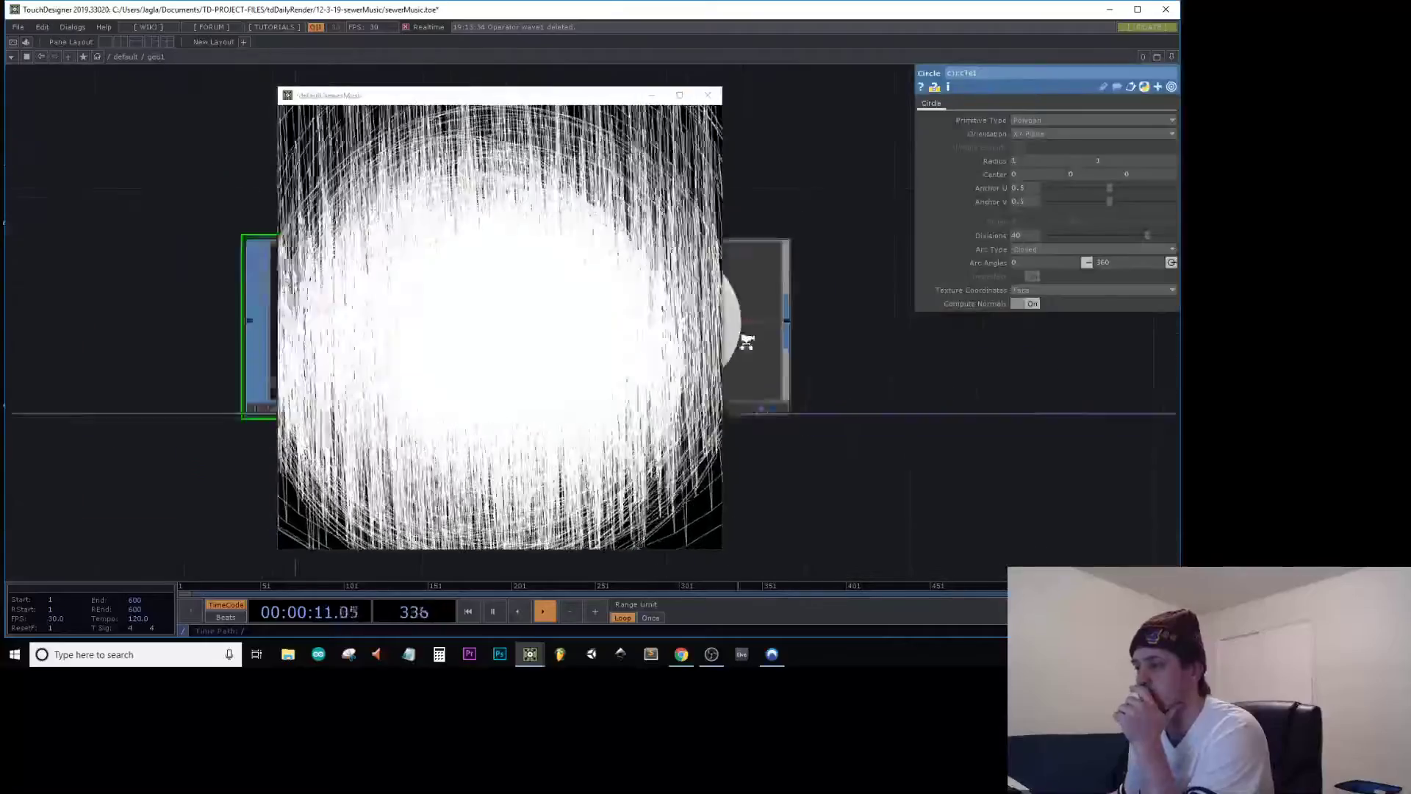
pyautogui.scroll(-5, 757, 344)
pyautogui.moveTo(842, 262); pyautogui.dragTo(985, 289)
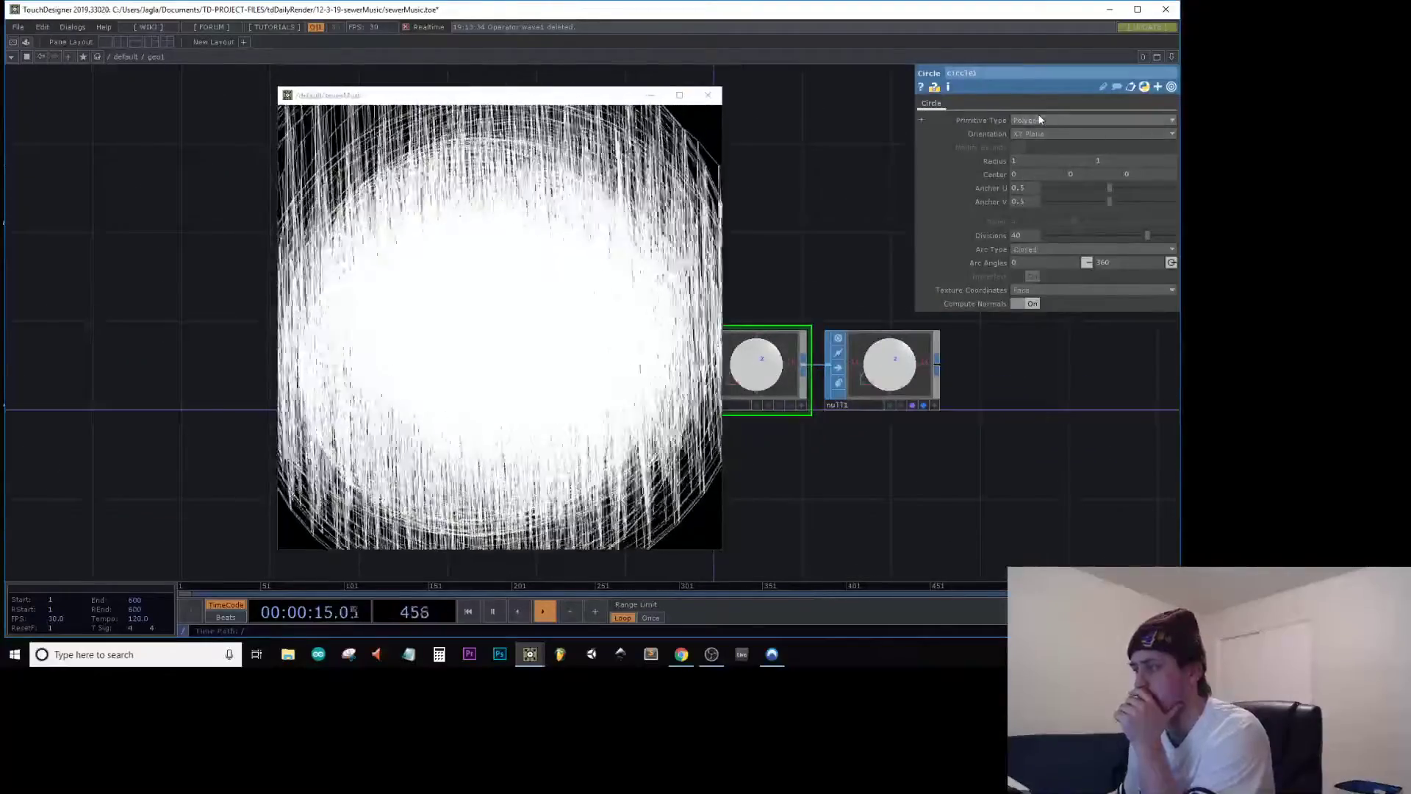
pyautogui.click(1033, 121)
pyautogui.click(1034, 130)
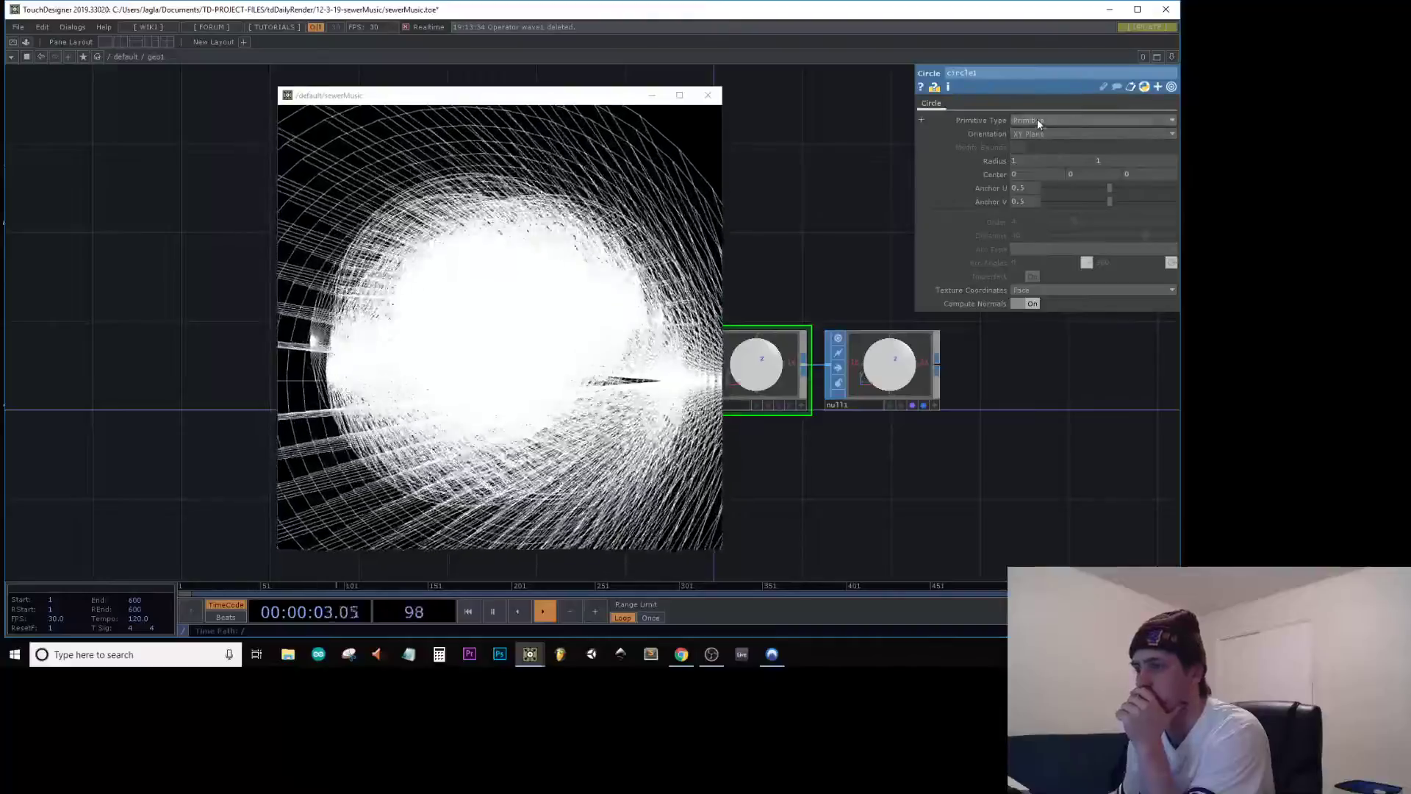
pyautogui.click(1038, 120)
pyautogui.click(1032, 152)
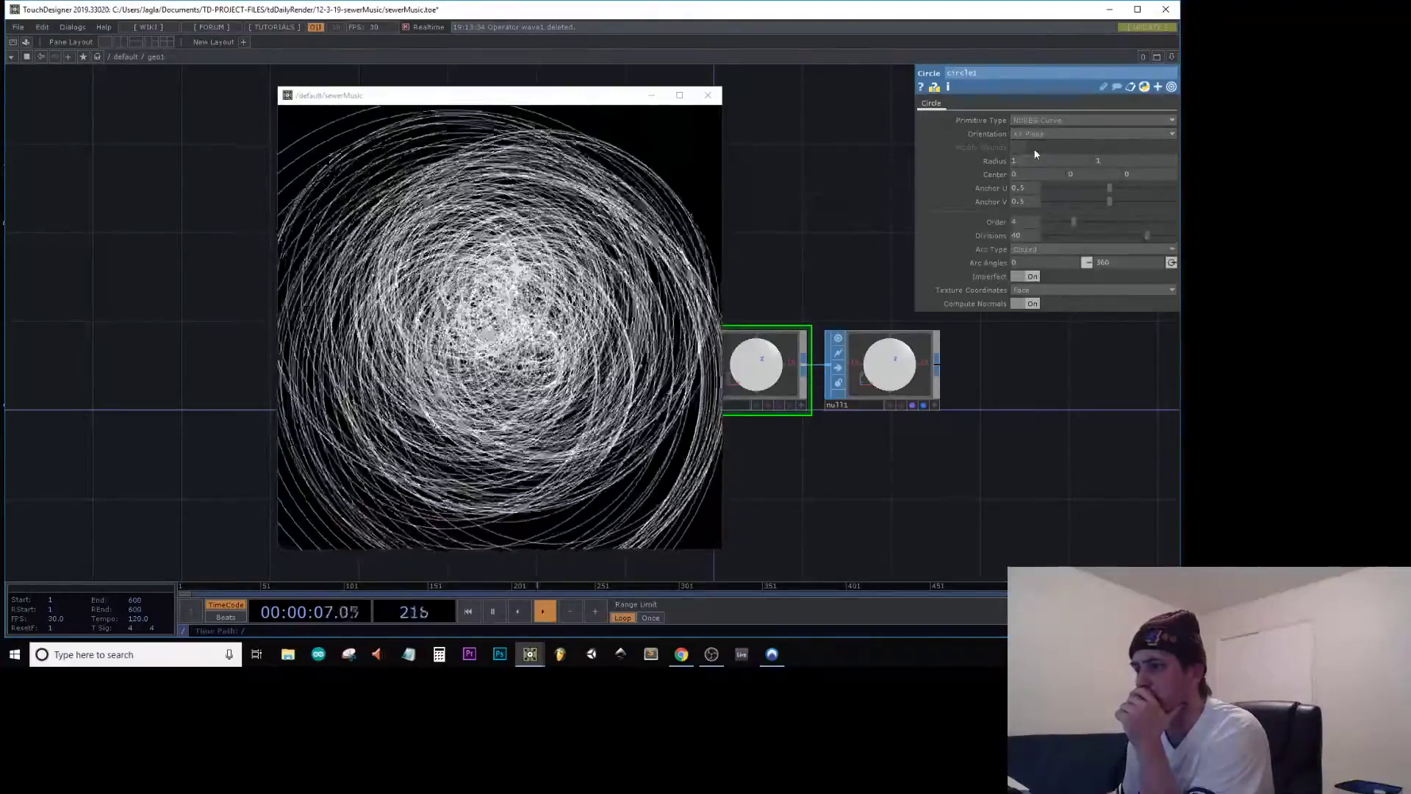
# Try Bezier Curve as circle1's primitive type, and return it to NURBS Curve
pyautogui.click(1043, 122)
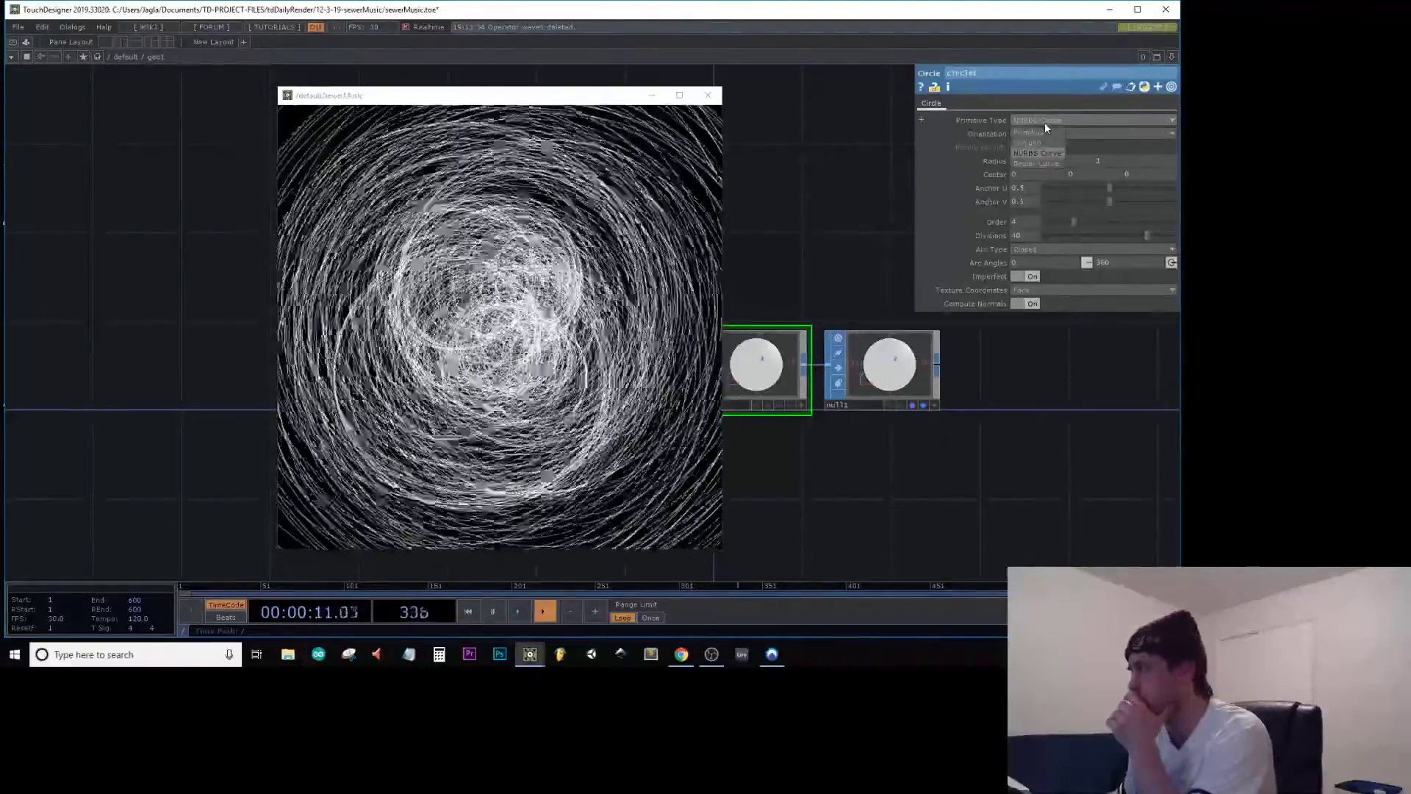
pyautogui.click(1035, 161)
pyautogui.click(1038, 119)
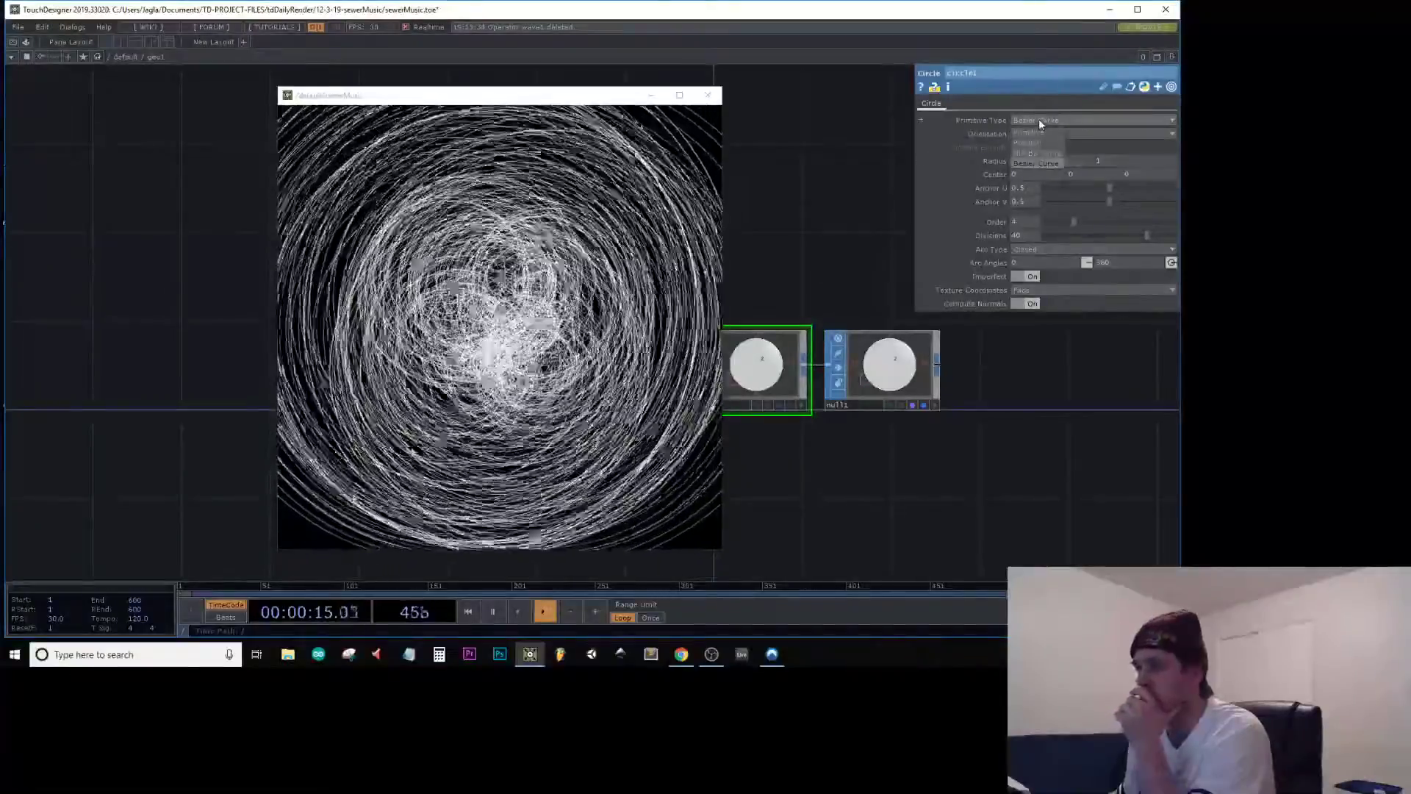
pyautogui.click(1029, 155)
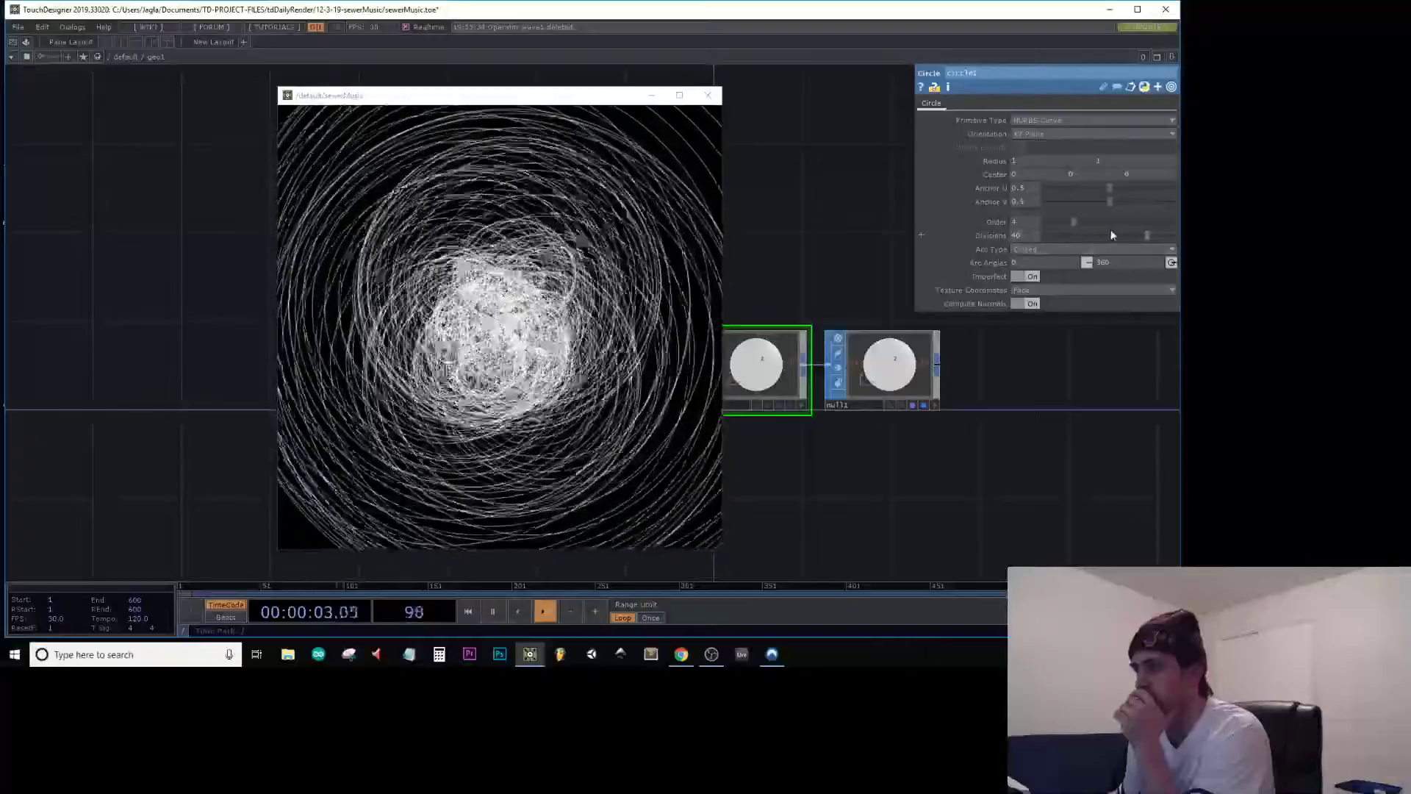
# Lower circle1's order and divisions, and change it to a Polygon with 4 divisions
pyautogui.moveTo(1111, 240); pyautogui.dragTo(1061, 223)
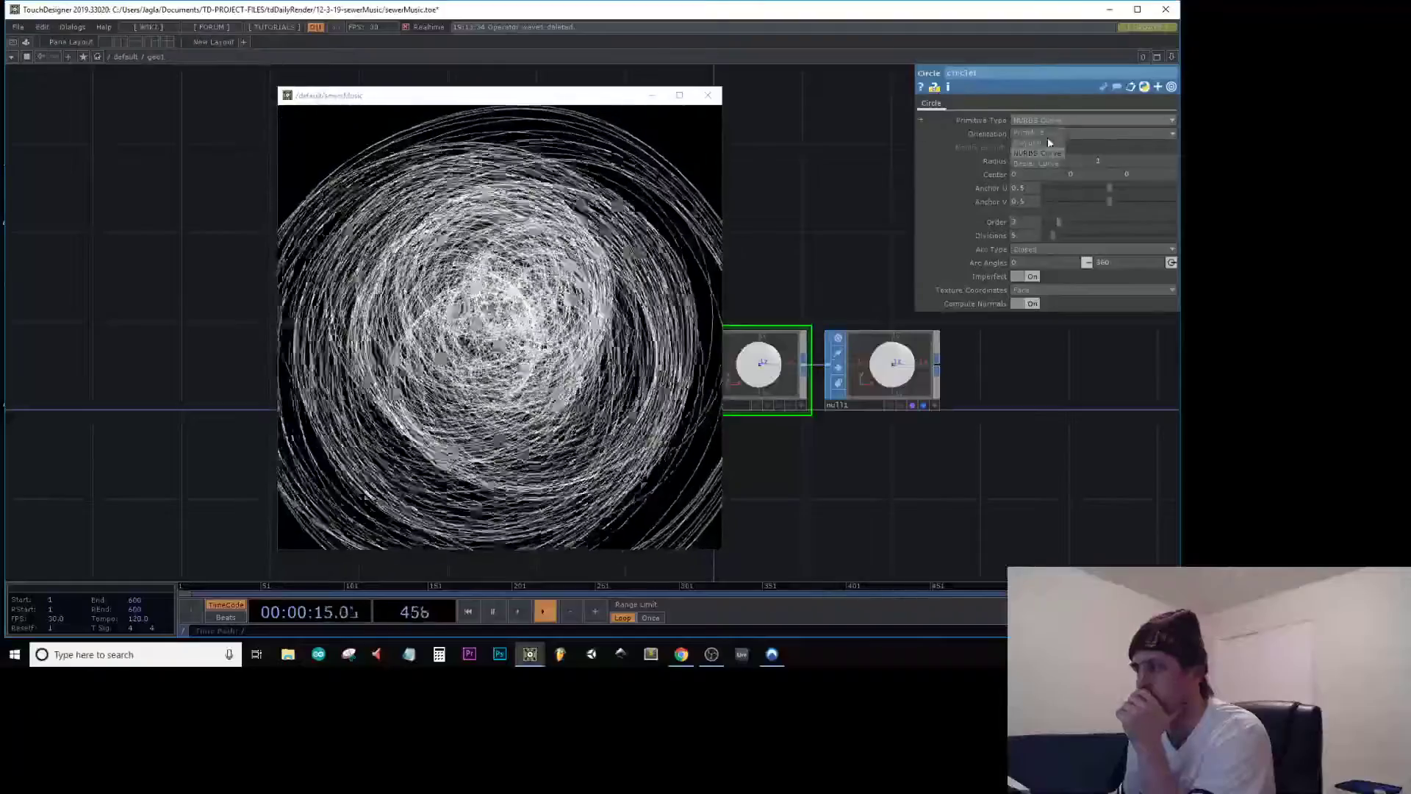
pyautogui.click(1043, 142)
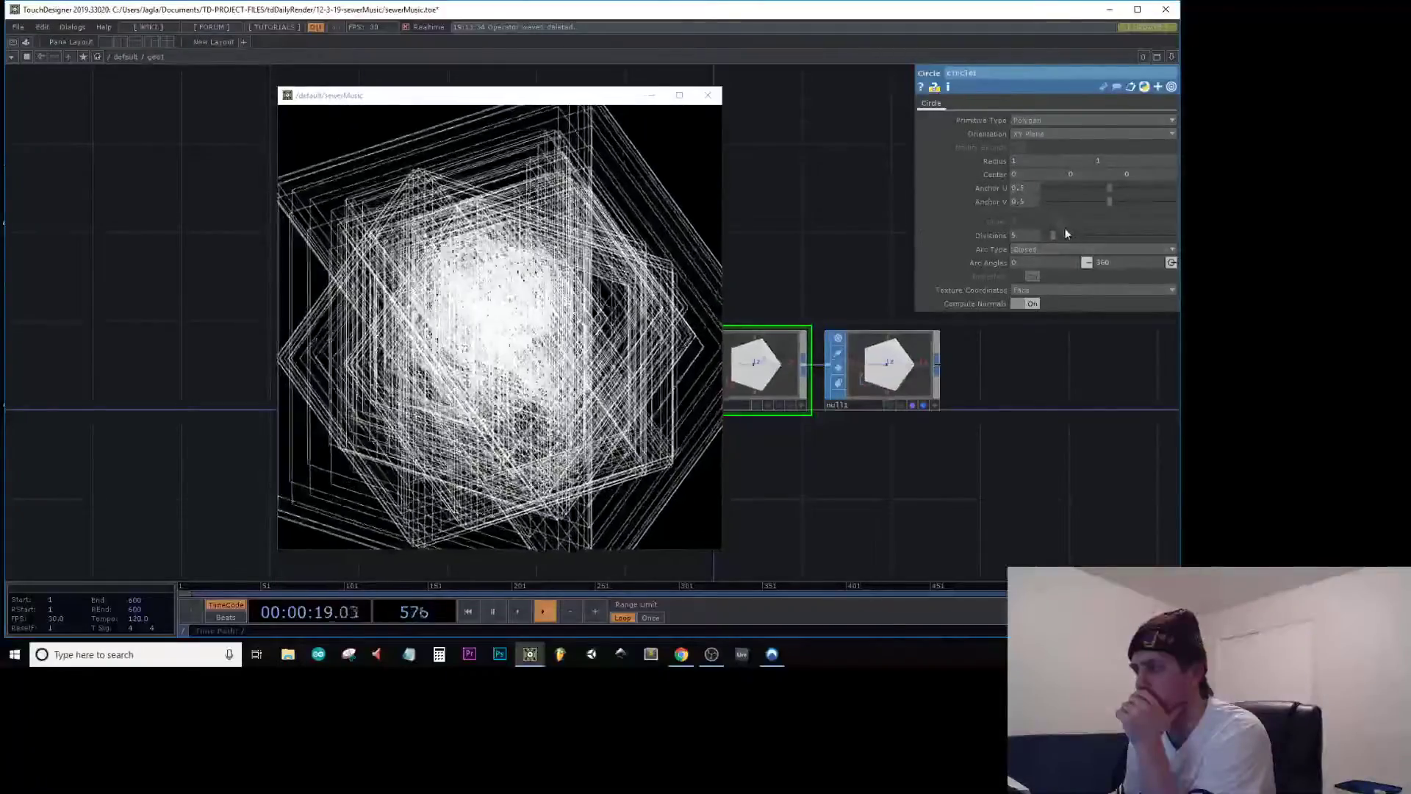
pyautogui.moveTo(1056, 233); pyautogui.dragTo(1046, 241)
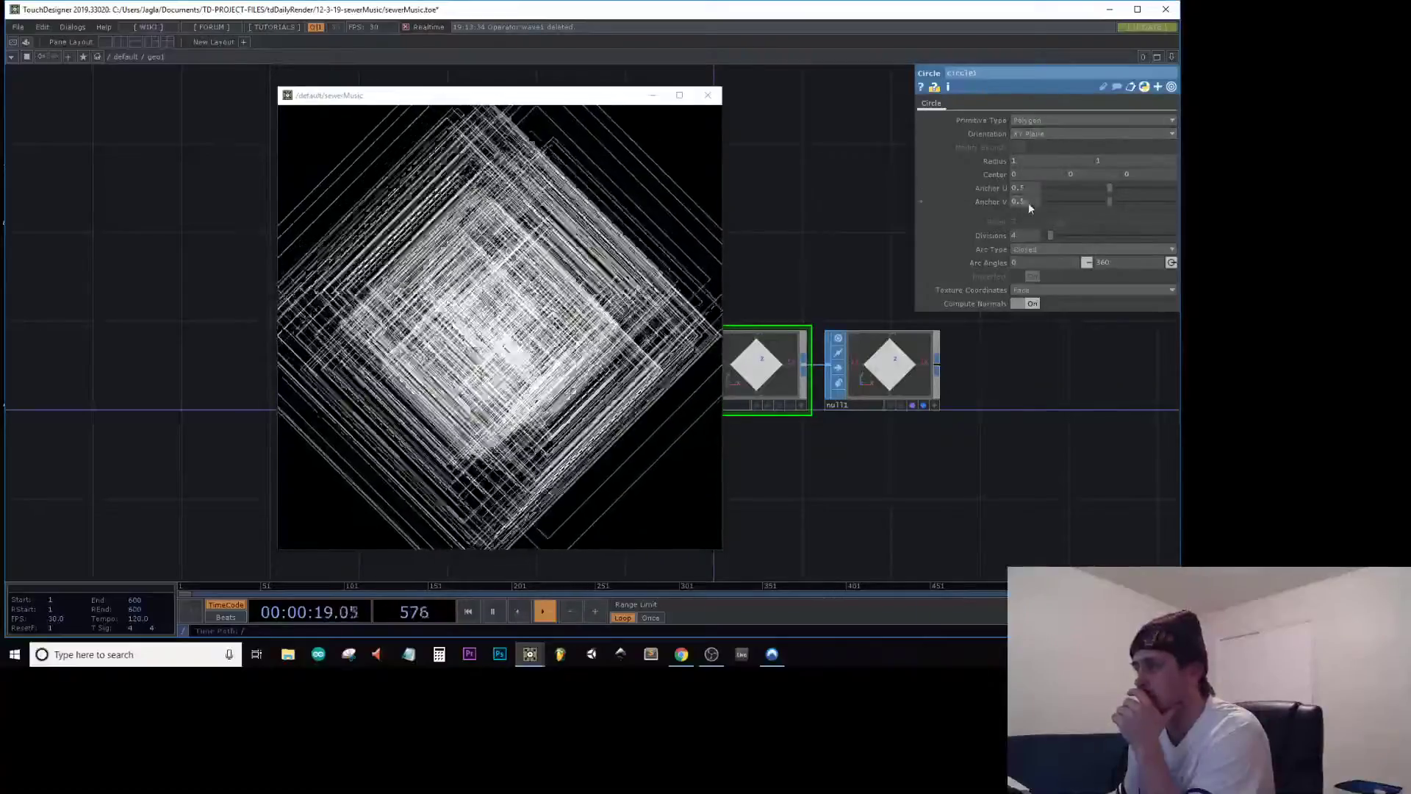
# Try the Primitive type on circle1 again, and return it to Polygon
pyautogui.click(1049, 120)
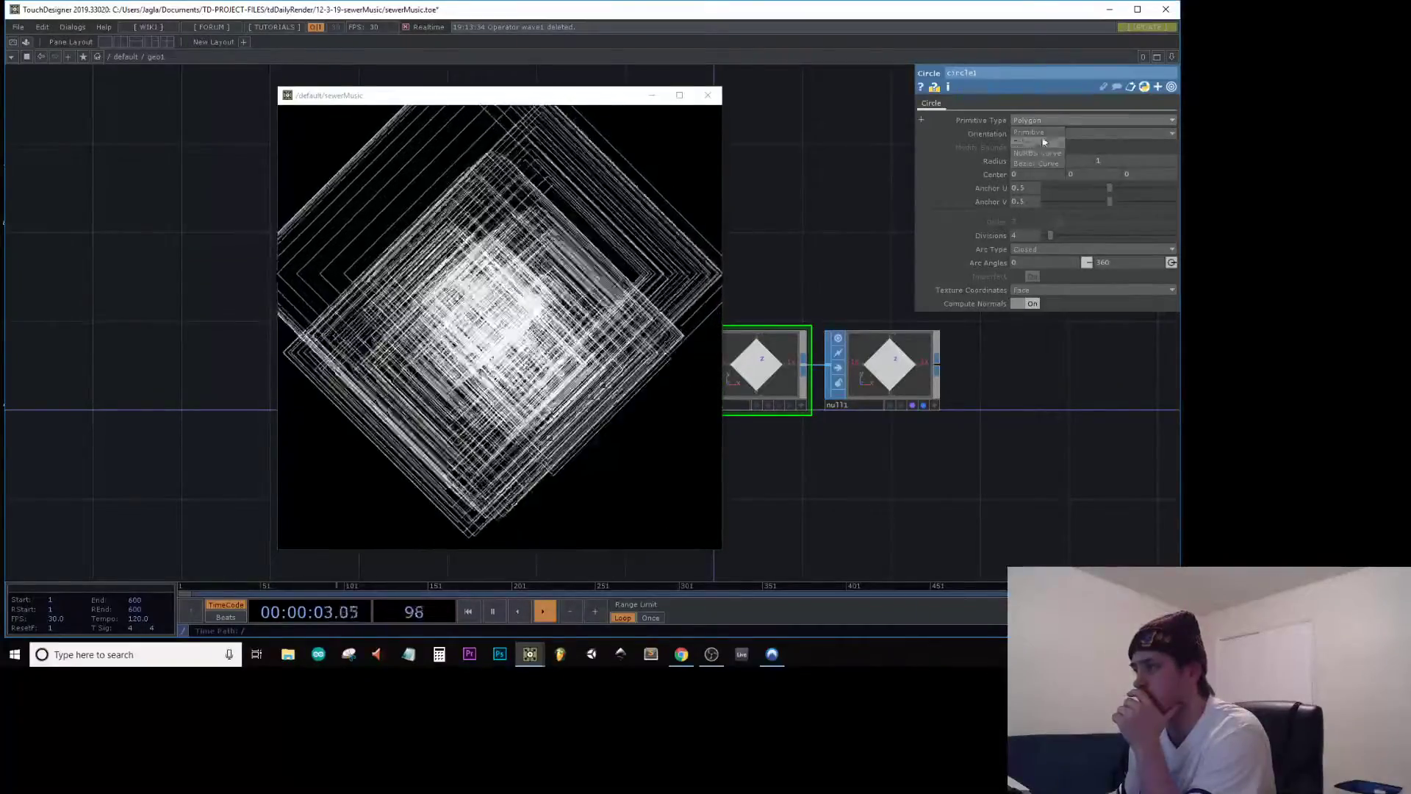
pyautogui.click(1041, 131)
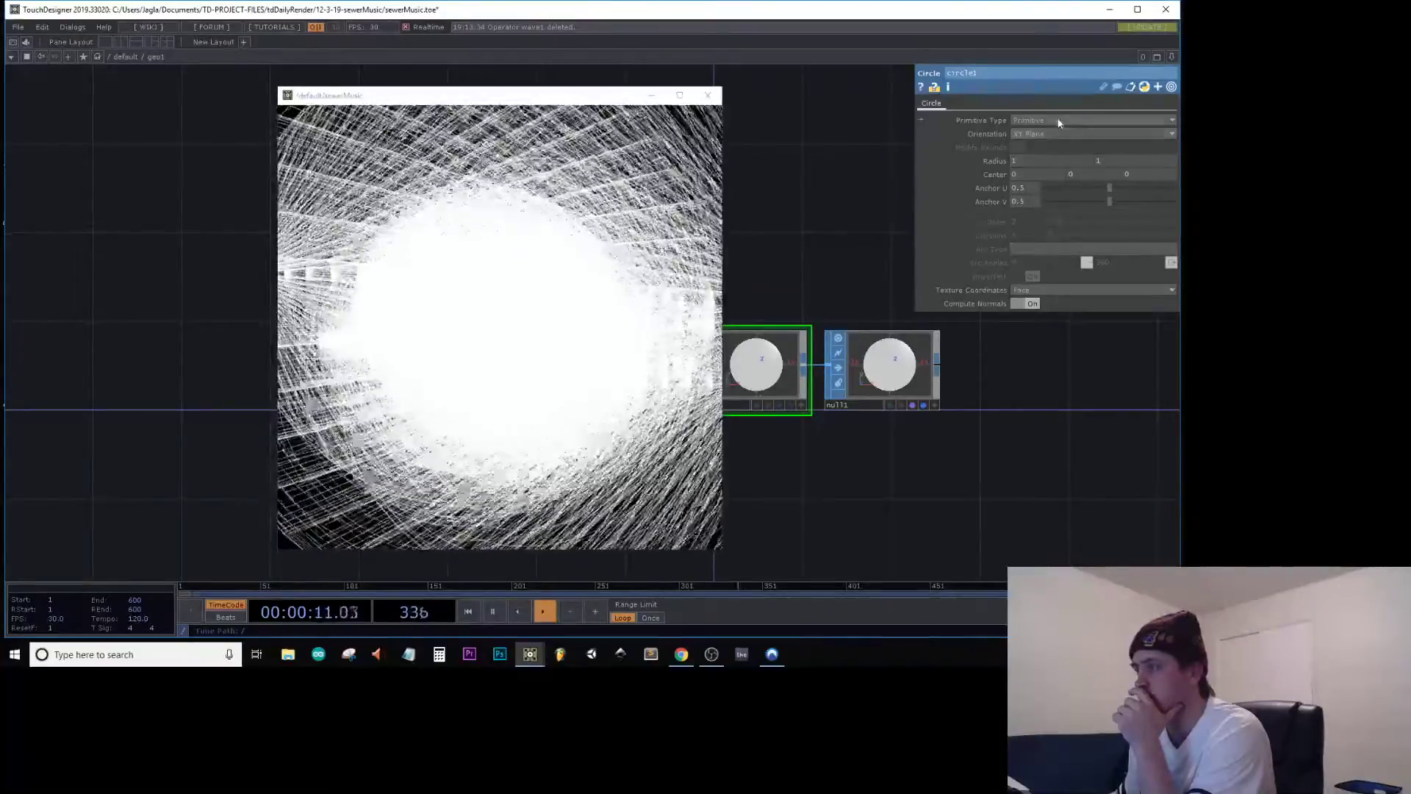
pyautogui.click(1058, 122)
pyautogui.click(1033, 143)
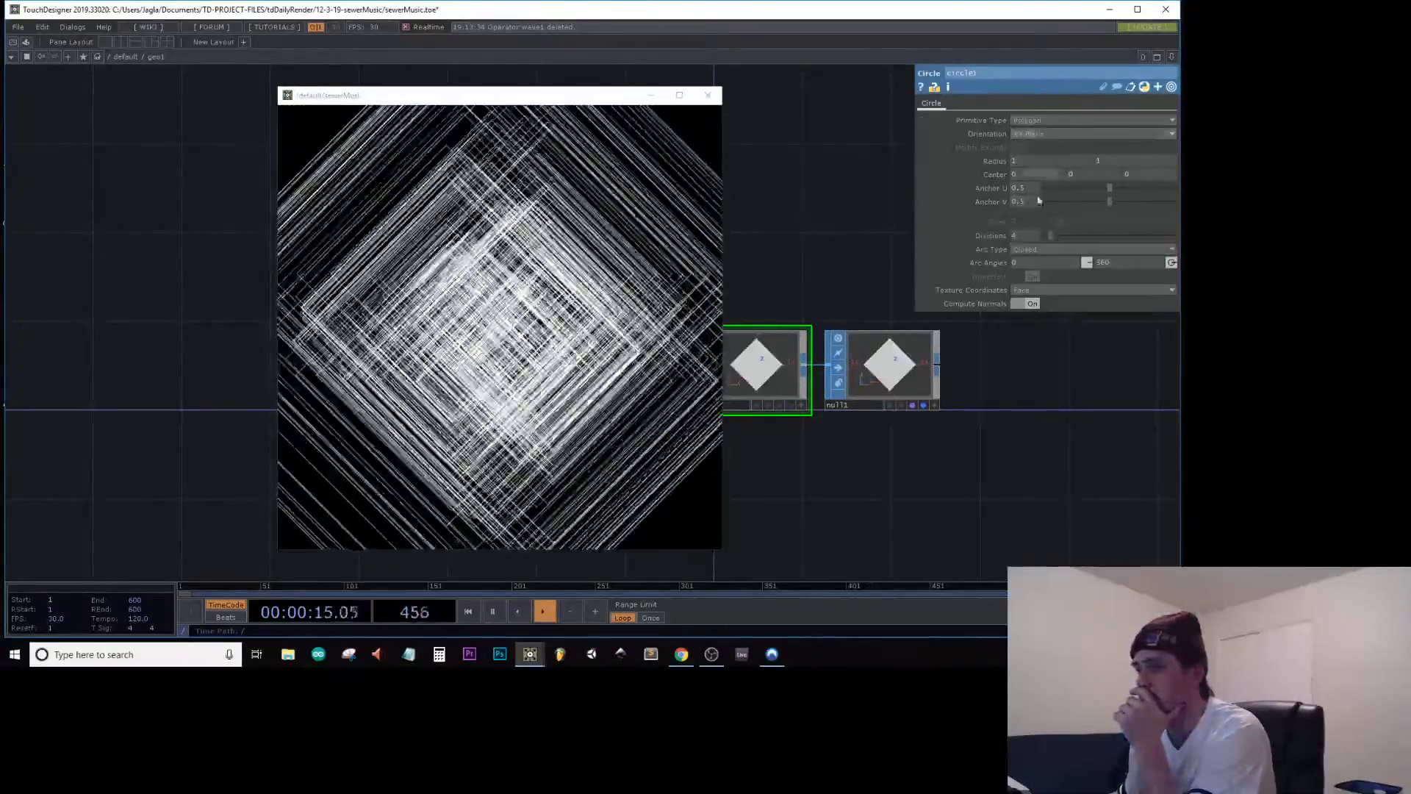
# Shift circle1's anchor point by setting Anchor U to 0 and Anchor V to 1
pyautogui.moveTo(1089, 192); pyautogui.dragTo(1040, 202)
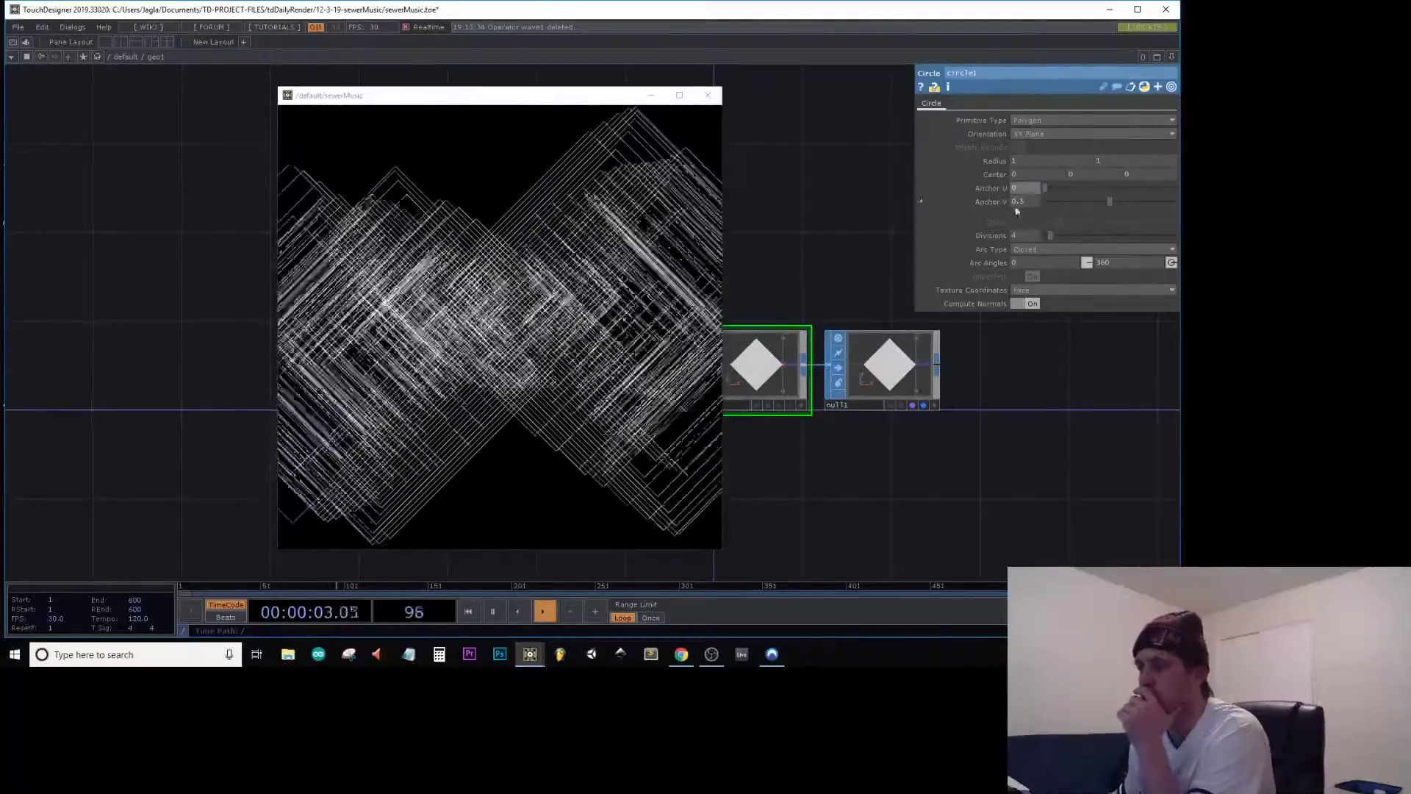
pyautogui.moveTo(1039, 209); pyautogui.dragTo(1042, 239)
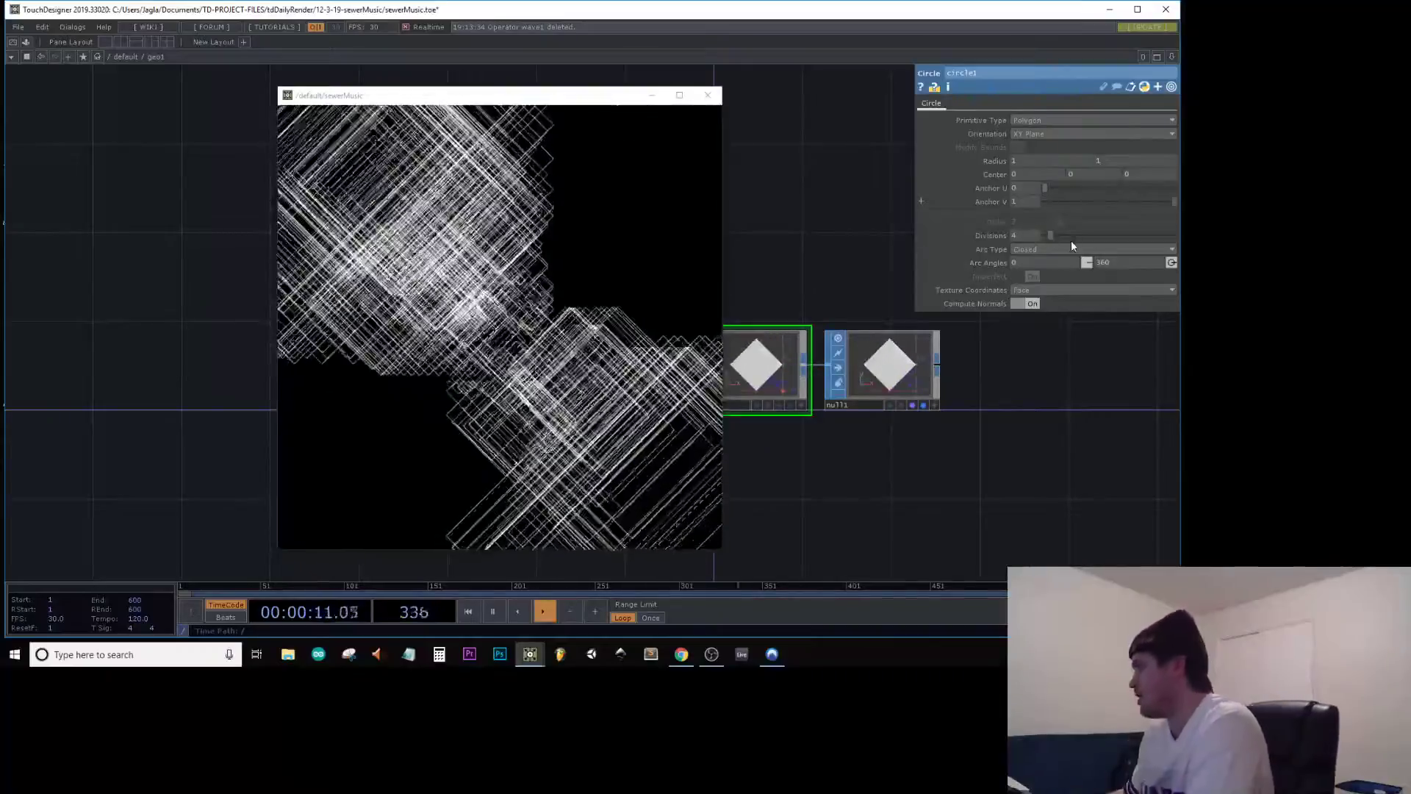
pyautogui.moveTo(1052, 190); pyautogui.dragTo(968, 268)
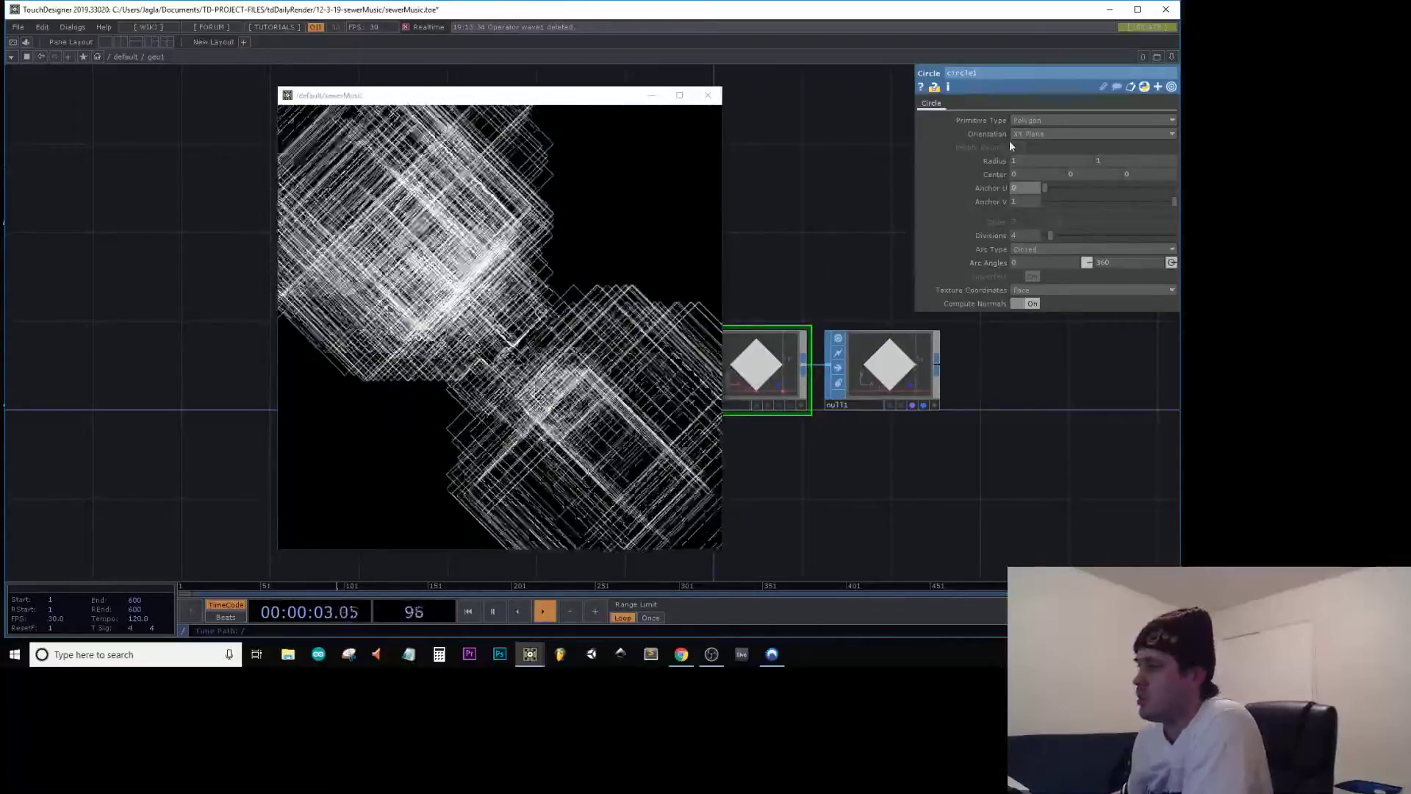
# Try the YZ Plane and ZX Plane orientations on circle1, and restore XY Plane
pyautogui.click(1029, 157)
pyautogui.click(1036, 133)
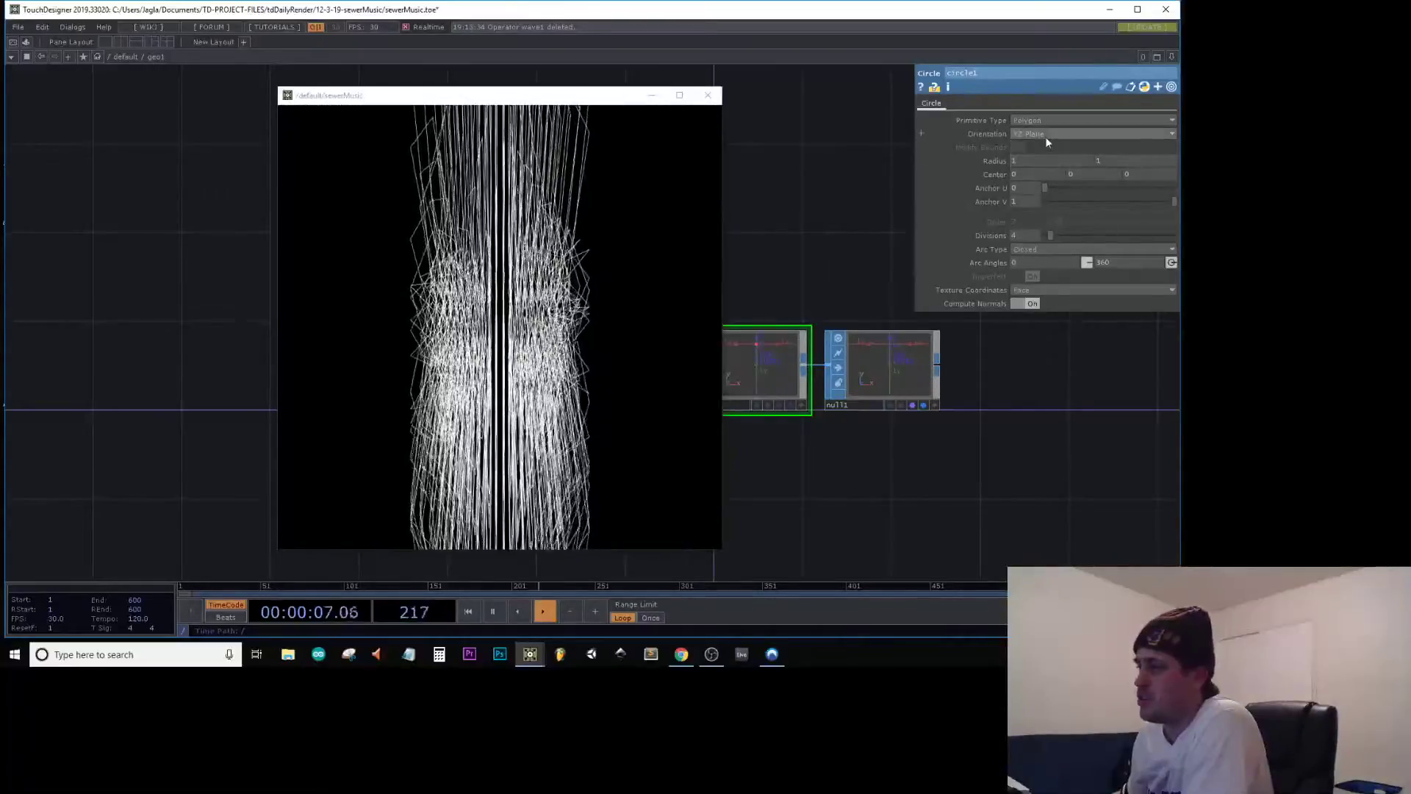
pyautogui.click(1037, 165)
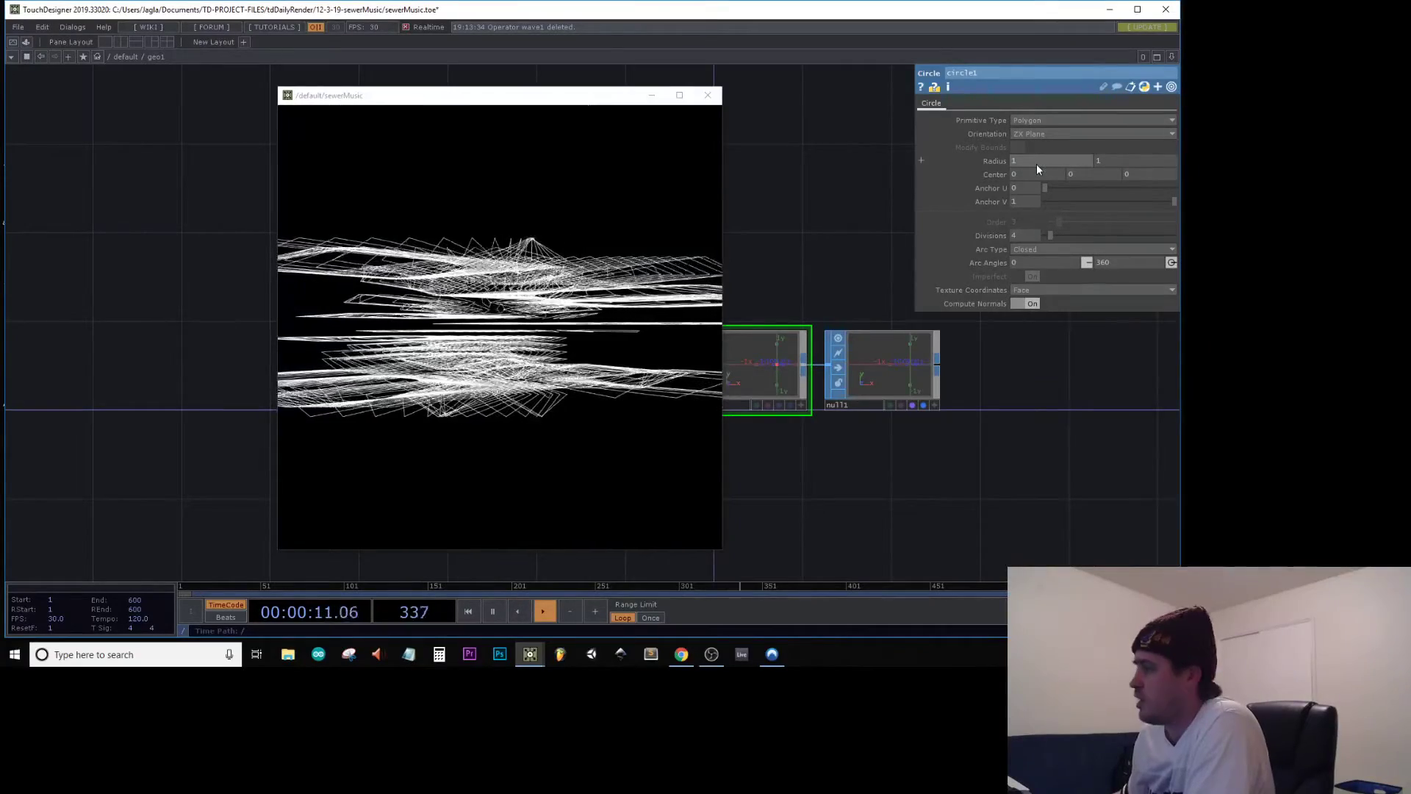
pyautogui.click(1054, 137)
pyautogui.click(1030, 142)
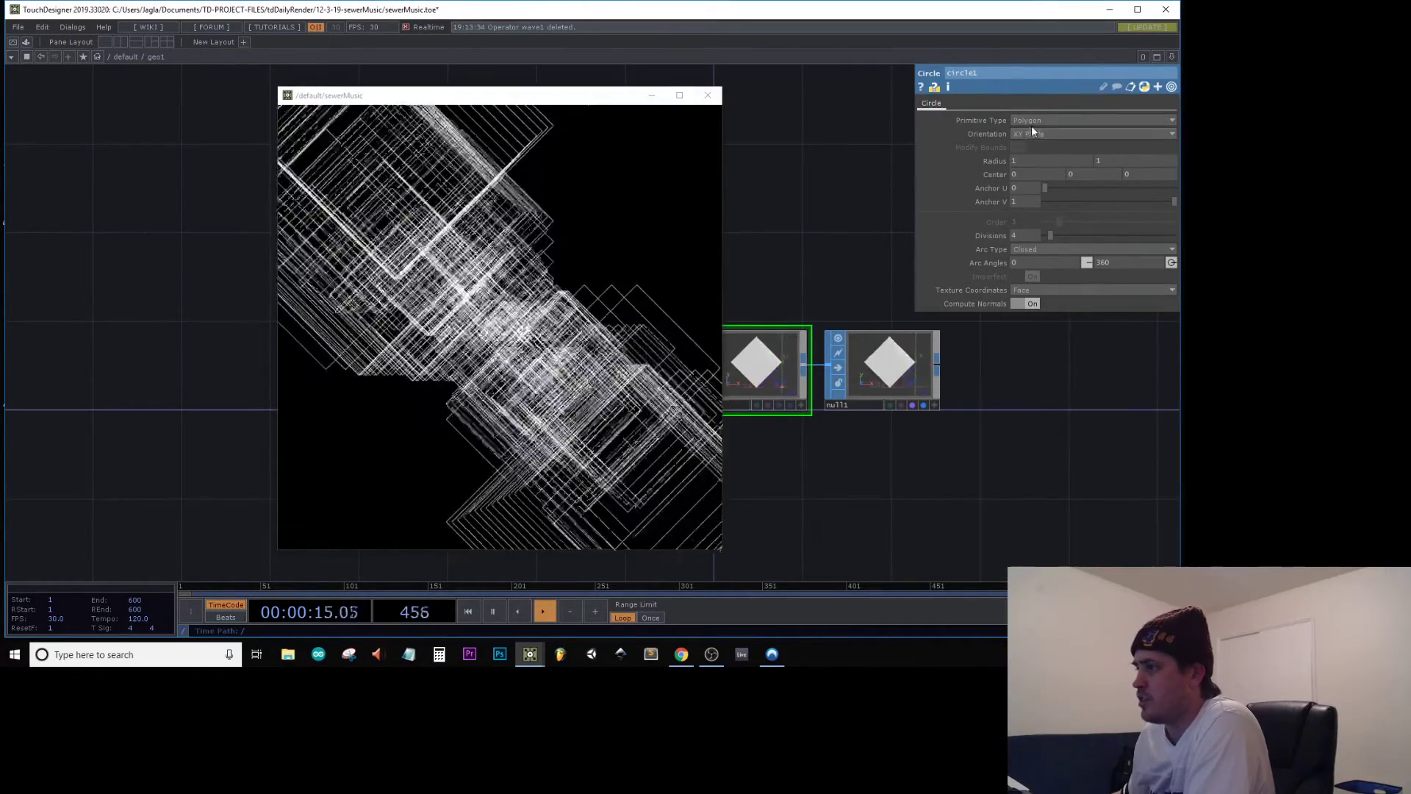
# Make circle1 a NURBS Curve with order 5 and 50 divisions, and return to the parent network
pyautogui.click(1033, 122)
pyautogui.click(1032, 150)
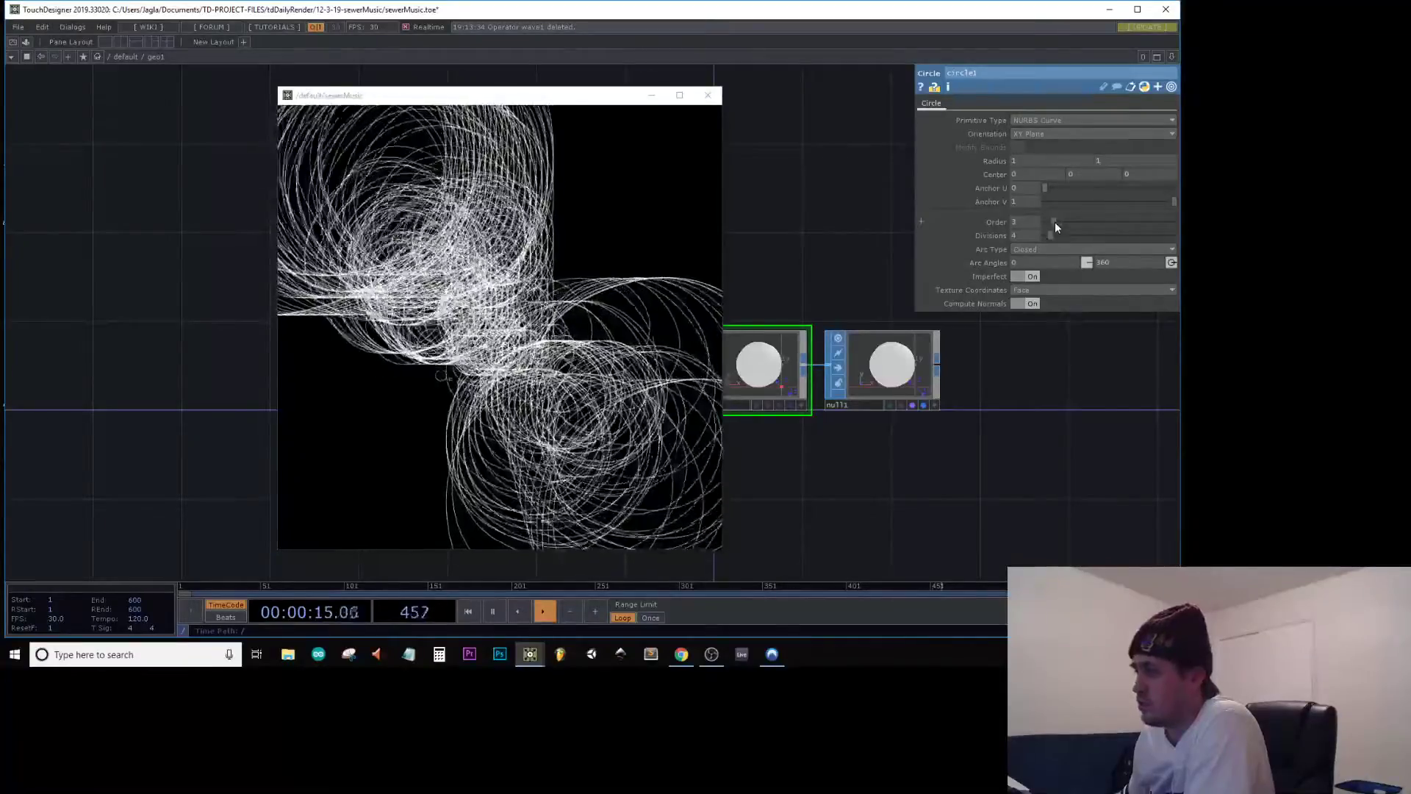
pyautogui.moveTo(1055, 222); pyautogui.dragTo(1087, 222)
pyautogui.moveTo(1051, 235); pyautogui.dragTo(1183, 248)
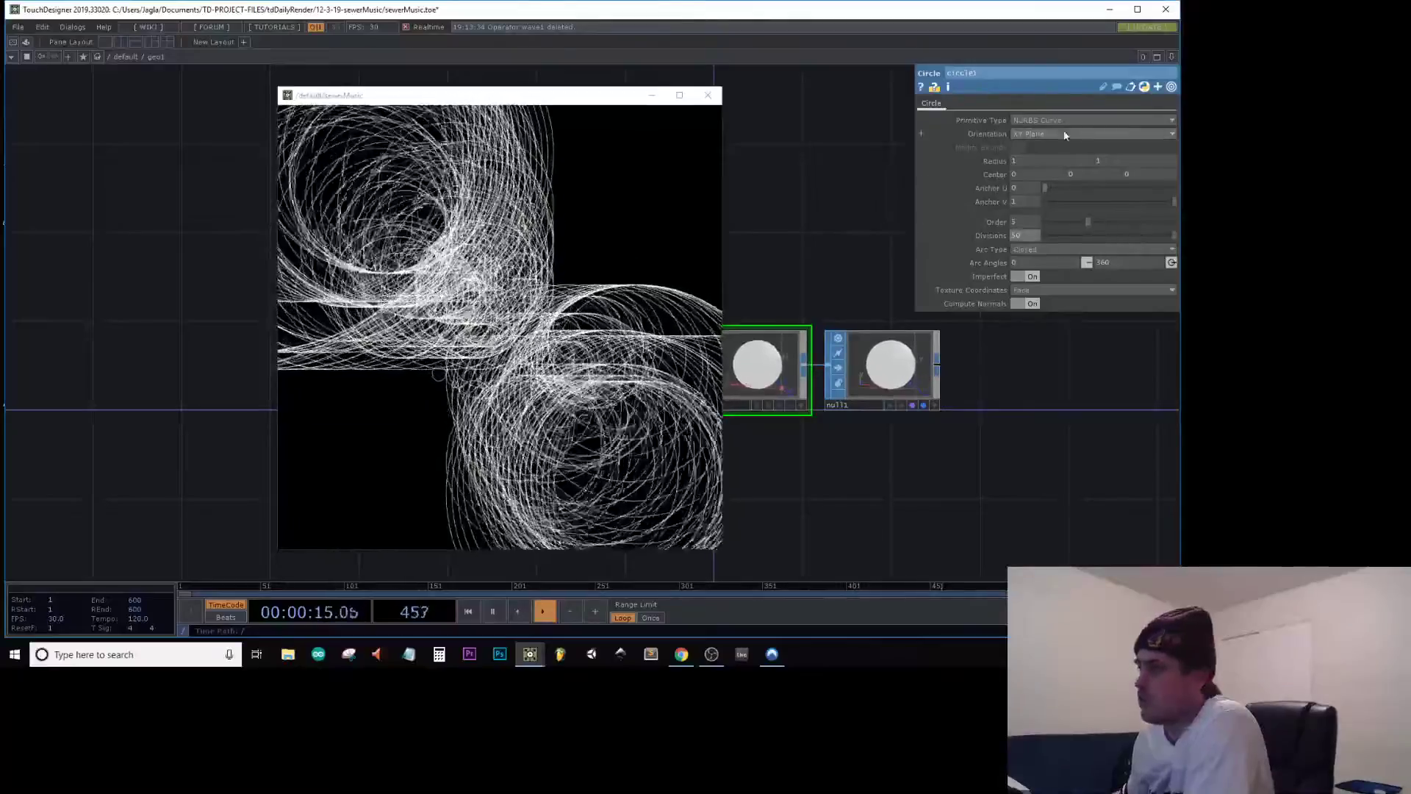
pyautogui.scroll(-5, 796, 241)
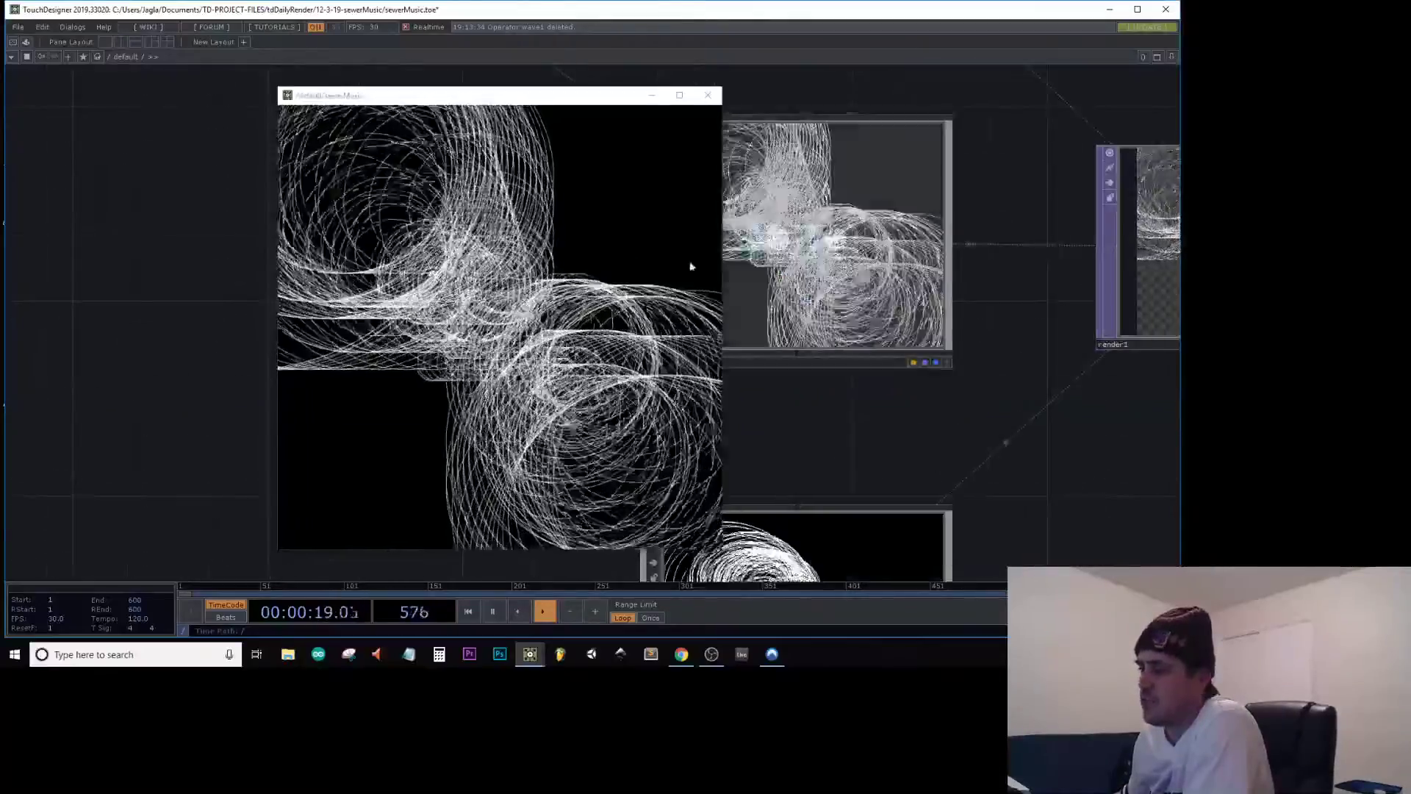
# Reduce grid1 to 5 rows and 5 columns, and check the instanced circles in the output window
pyautogui.scroll(-6, 731, 248)
pyautogui.moveTo(769, 191); pyautogui.dragTo(1122, 268)
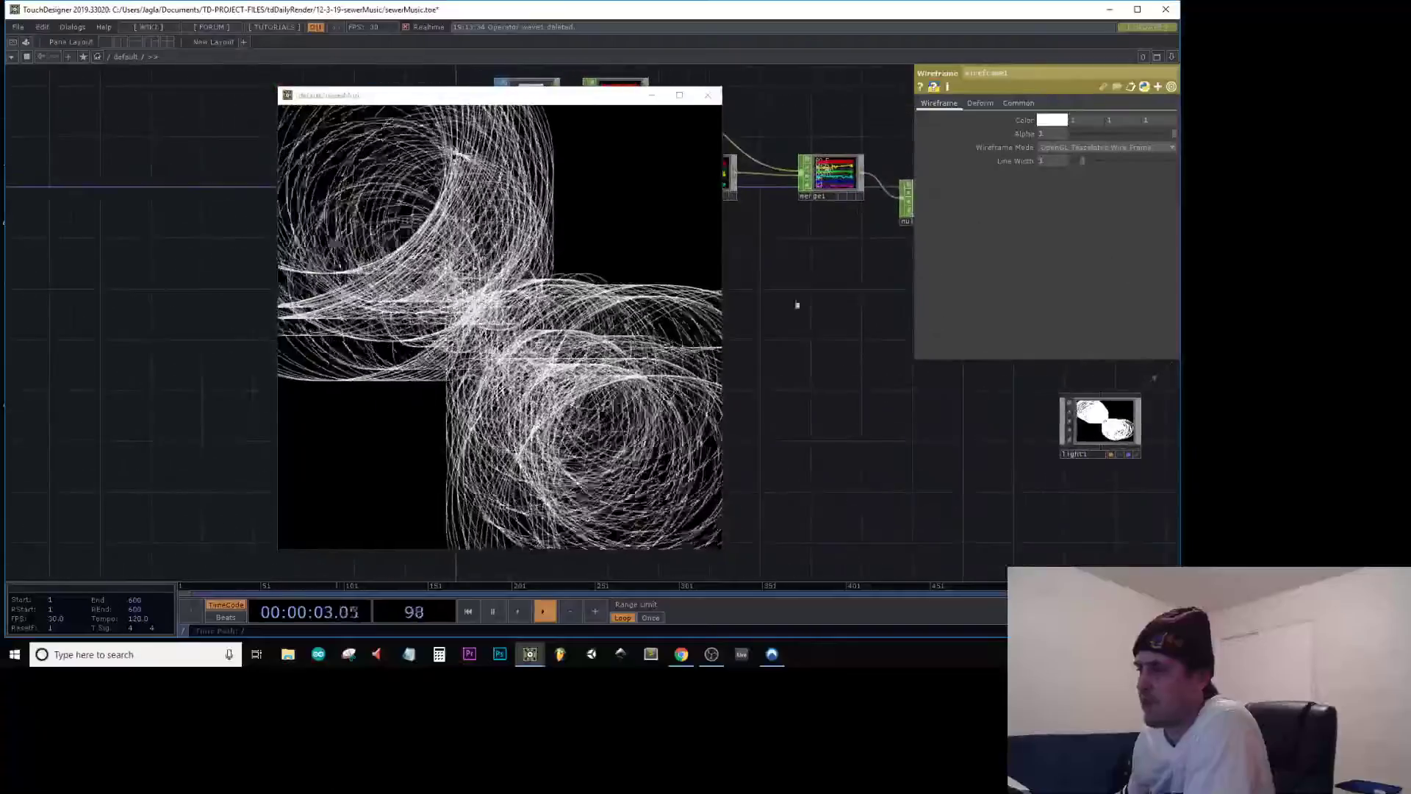
pyautogui.moveTo(797, 305); pyautogui.dragTo(1097, 512)
pyautogui.click(789, 311)
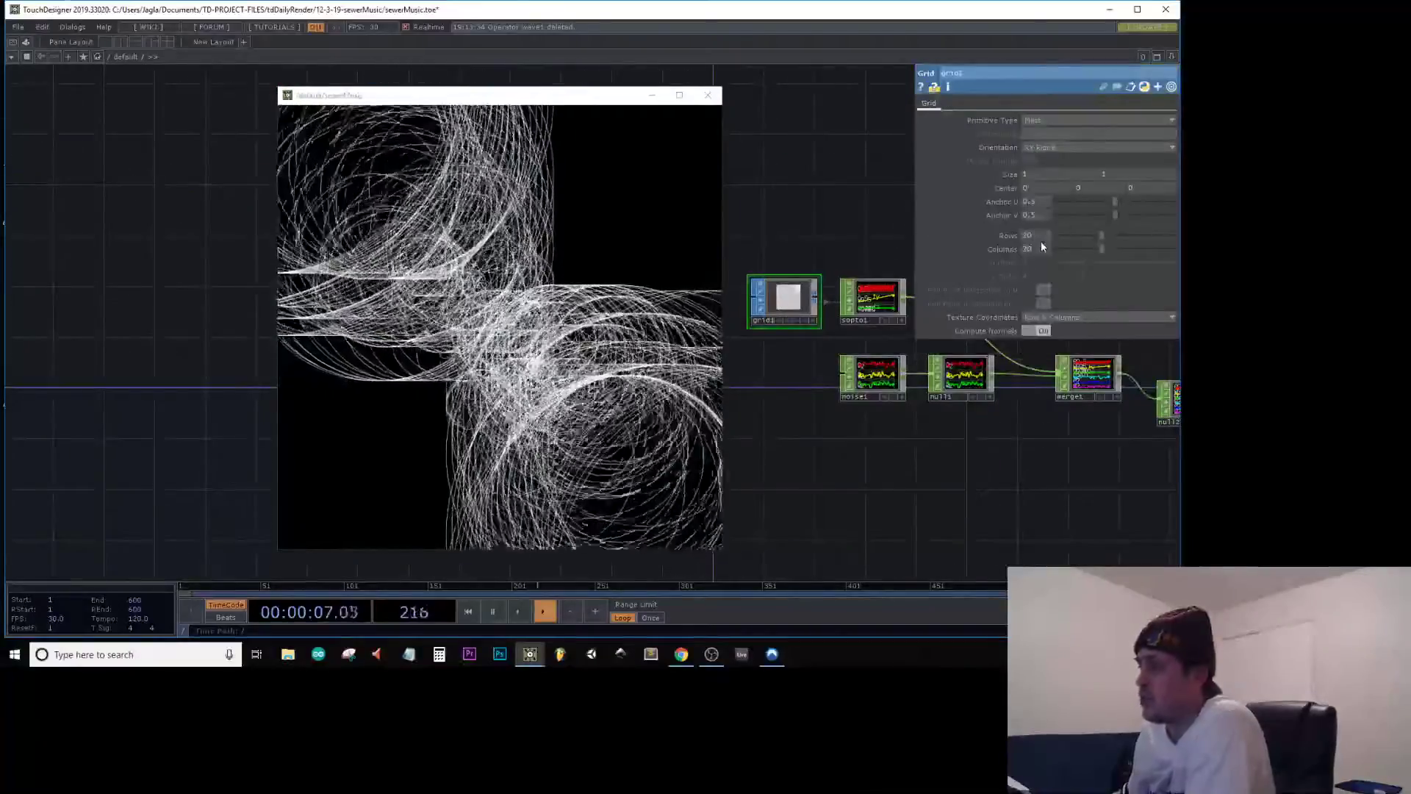
pyautogui.moveTo(1043, 236); pyautogui.dragTo(872, 235)
pyautogui.write('5')
pyautogui.press('Tab')
pyautogui.write('5')
pyautogui.press('Return')
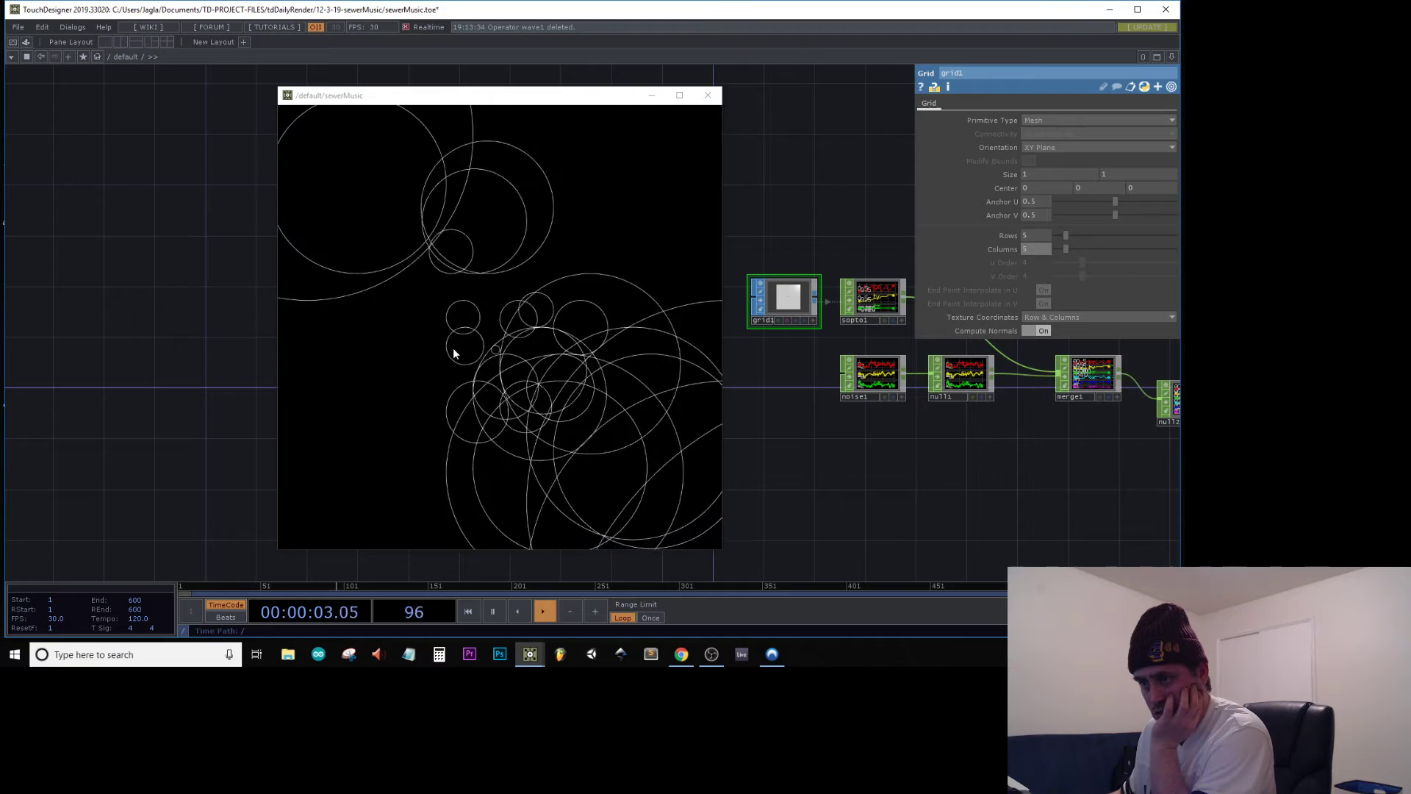
pyautogui.moveTo(530, 236); pyautogui.dragTo(548, 257)
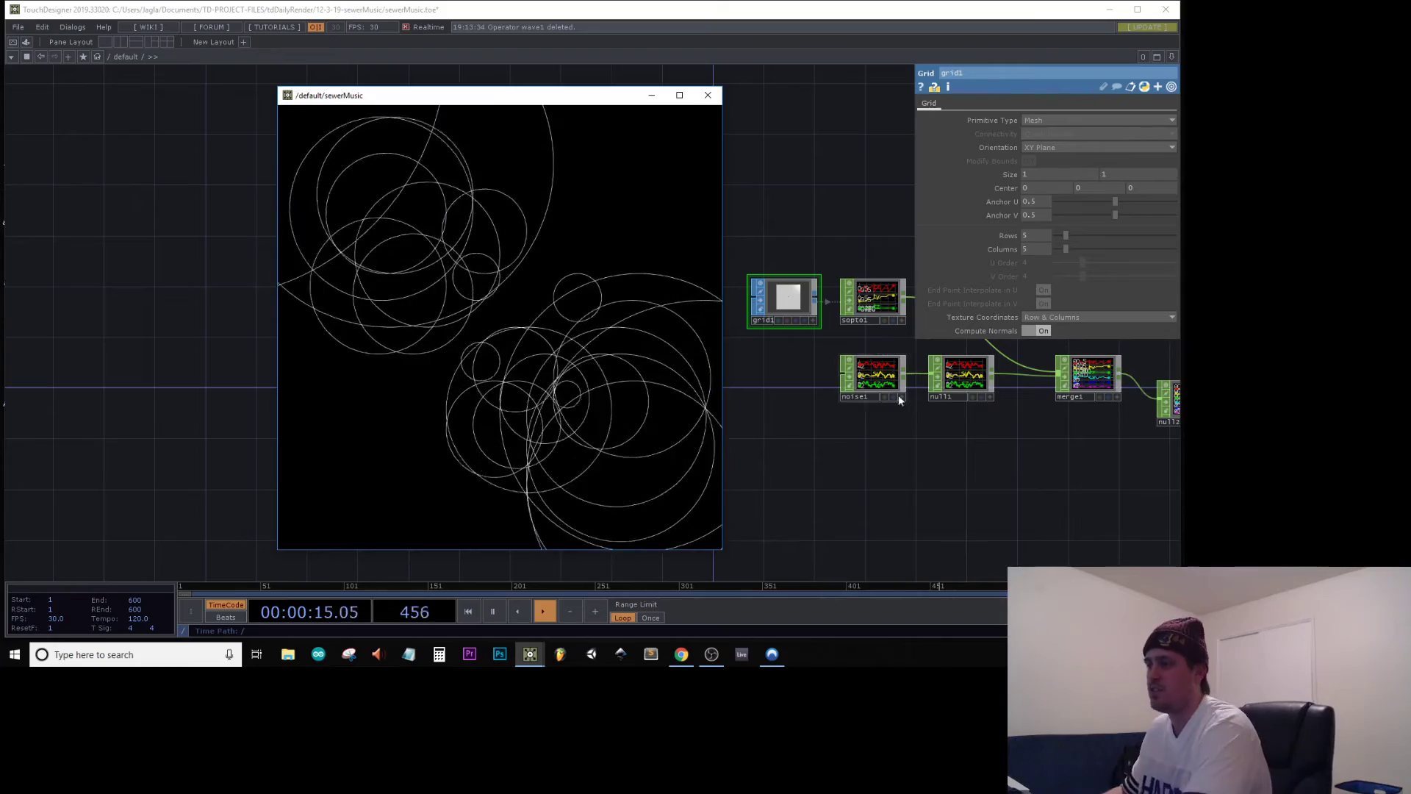
# Try the Nearest Pixel viewer smoothness on render1 and inspect the circle lines close up
pyautogui.moveTo(896, 490); pyautogui.dragTo(646, 432)
pyautogui.moveTo(1051, 417); pyautogui.dragTo(886, 419)
pyautogui.scroll(3, 979, 471)
pyautogui.click(980, 472)
pyautogui.click(1066, 188)
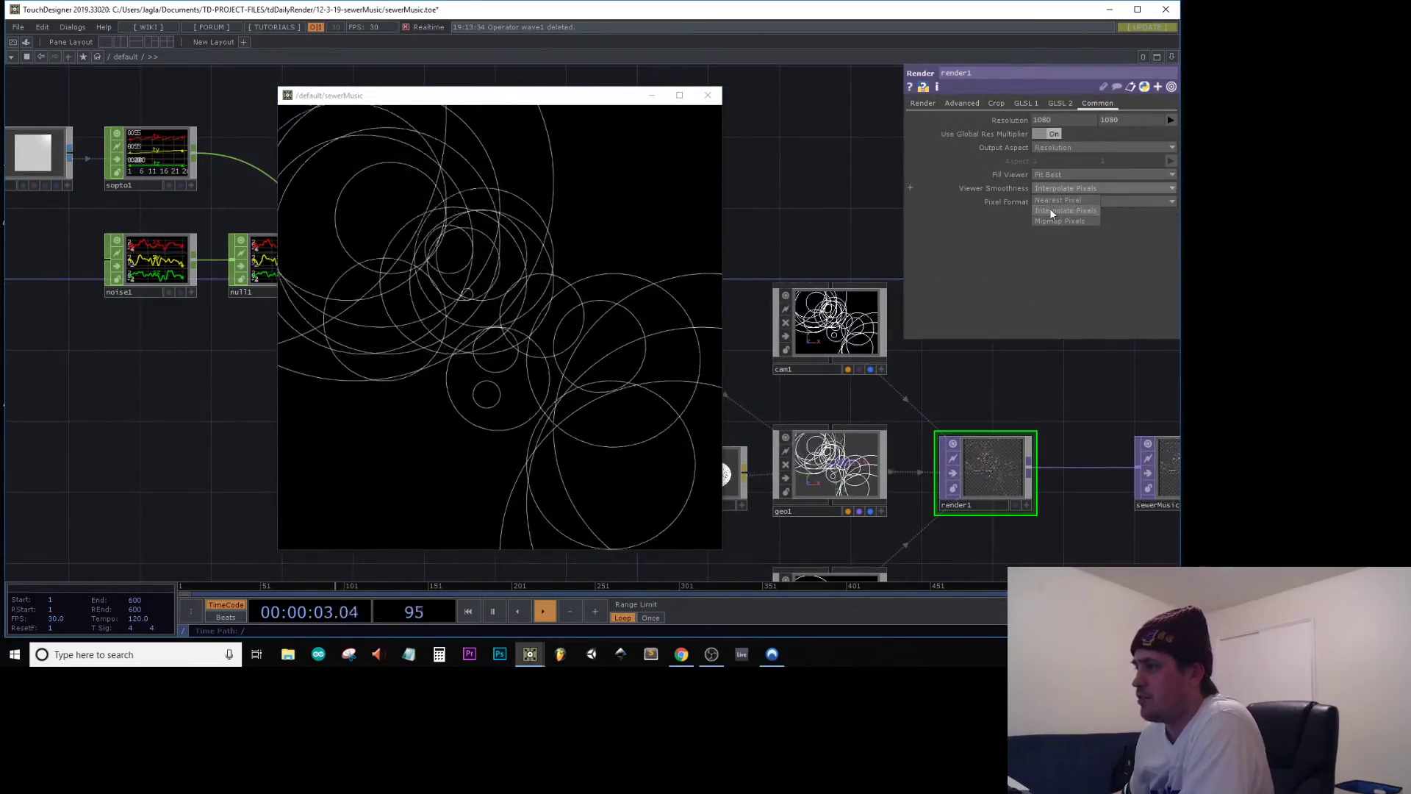
pyautogui.click(1057, 200)
pyautogui.click(447, 252)
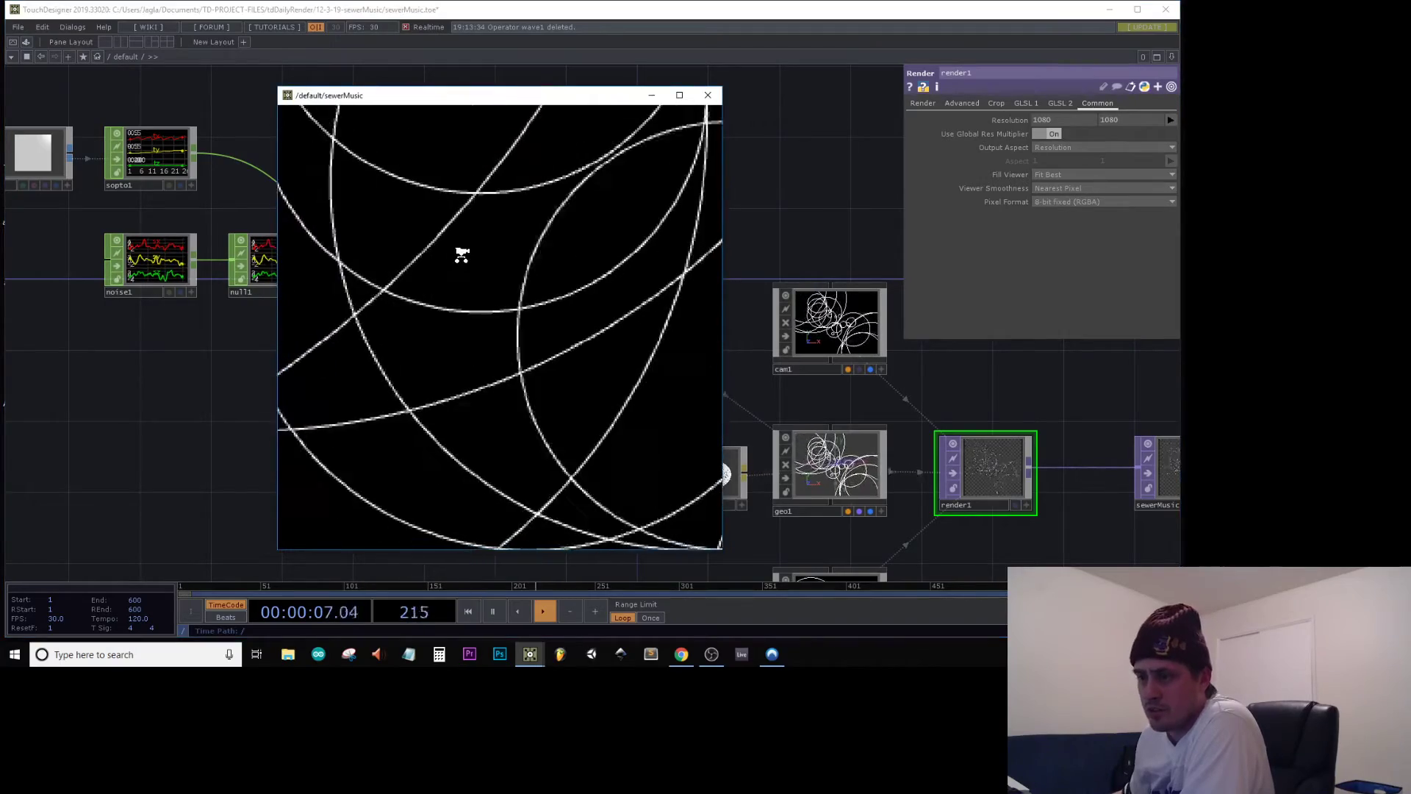
pyautogui.click(1042, 188)
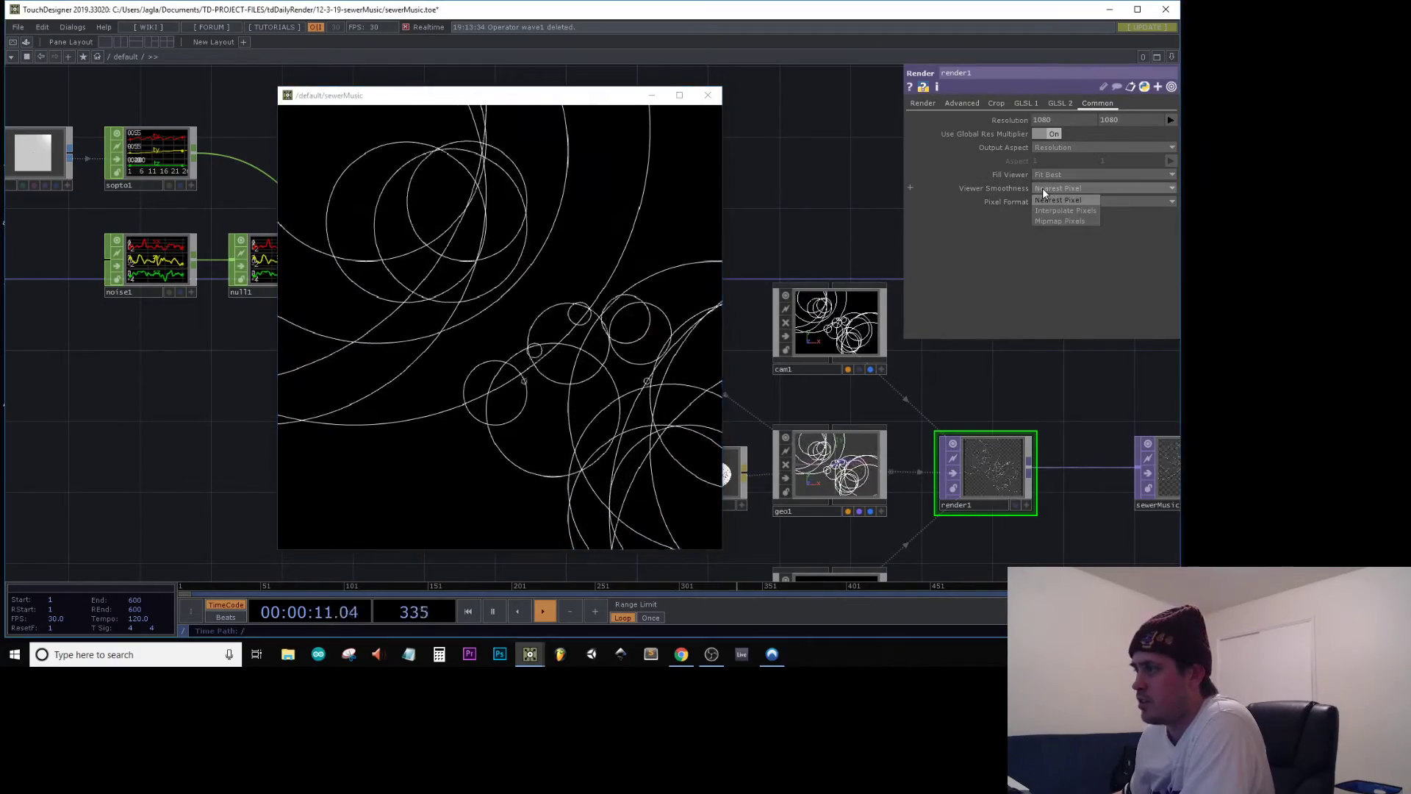
pyautogui.click(1054, 174)
# Try anti-aliasing at 16x (High) and 32x on render1, and compare the line quality
pyautogui.click(928, 104)
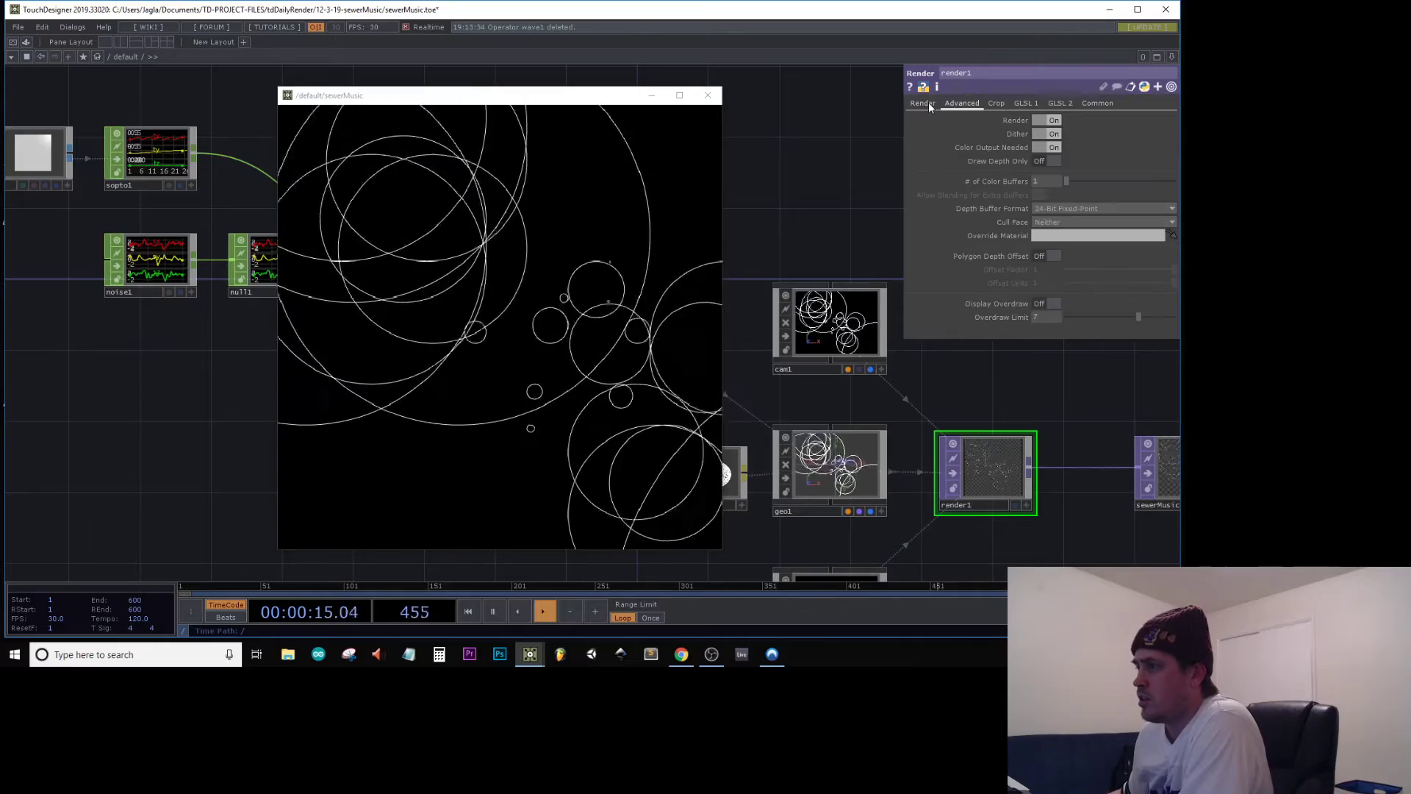
pyautogui.click(928, 102)
pyautogui.click(1058, 174)
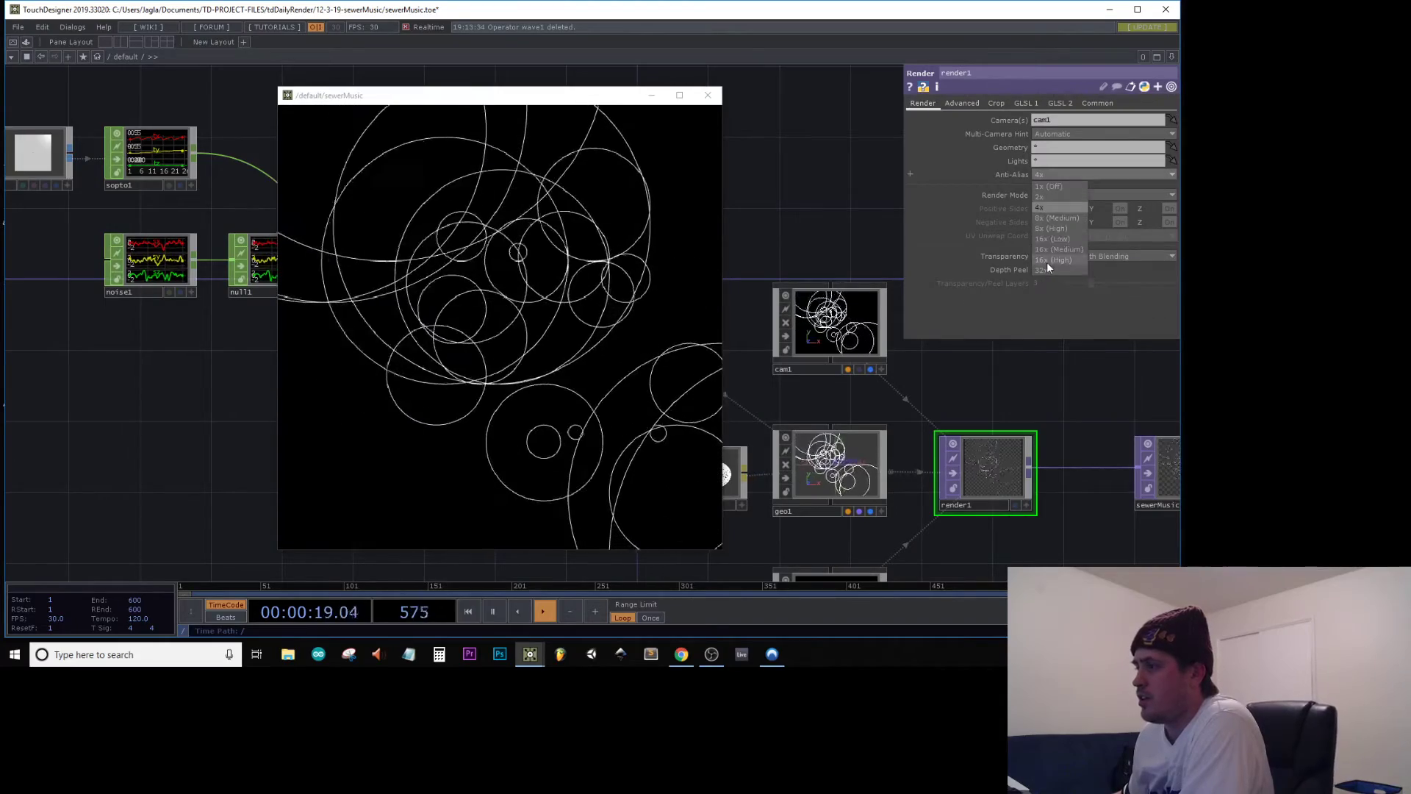
pyautogui.click(1057, 260)
pyautogui.moveTo(441, 370)
pyautogui.mouseDown()
pyautogui.moveTo(519, 332)
pyautogui.moveTo(451, 362)
pyautogui.mouseUp()
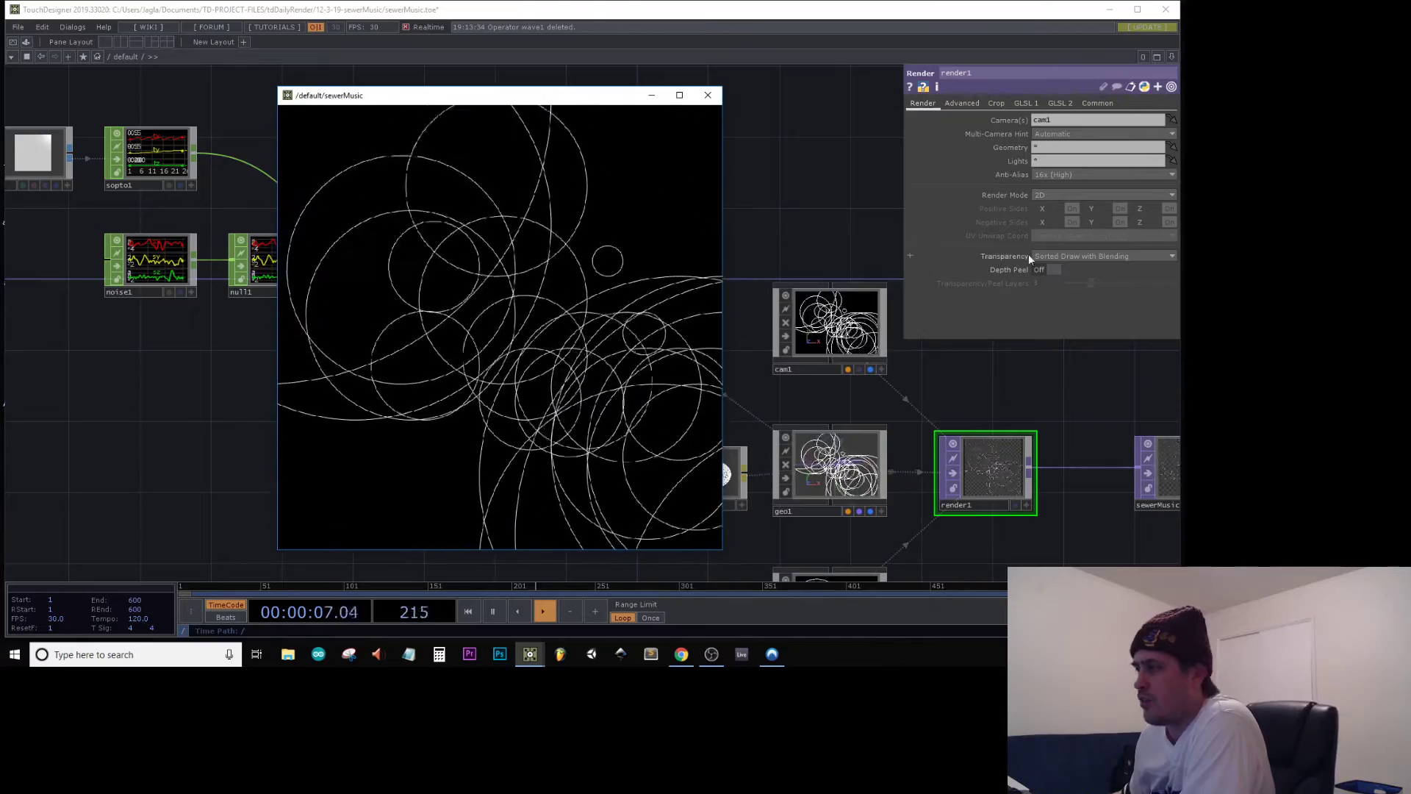
pyautogui.click(1077, 173)
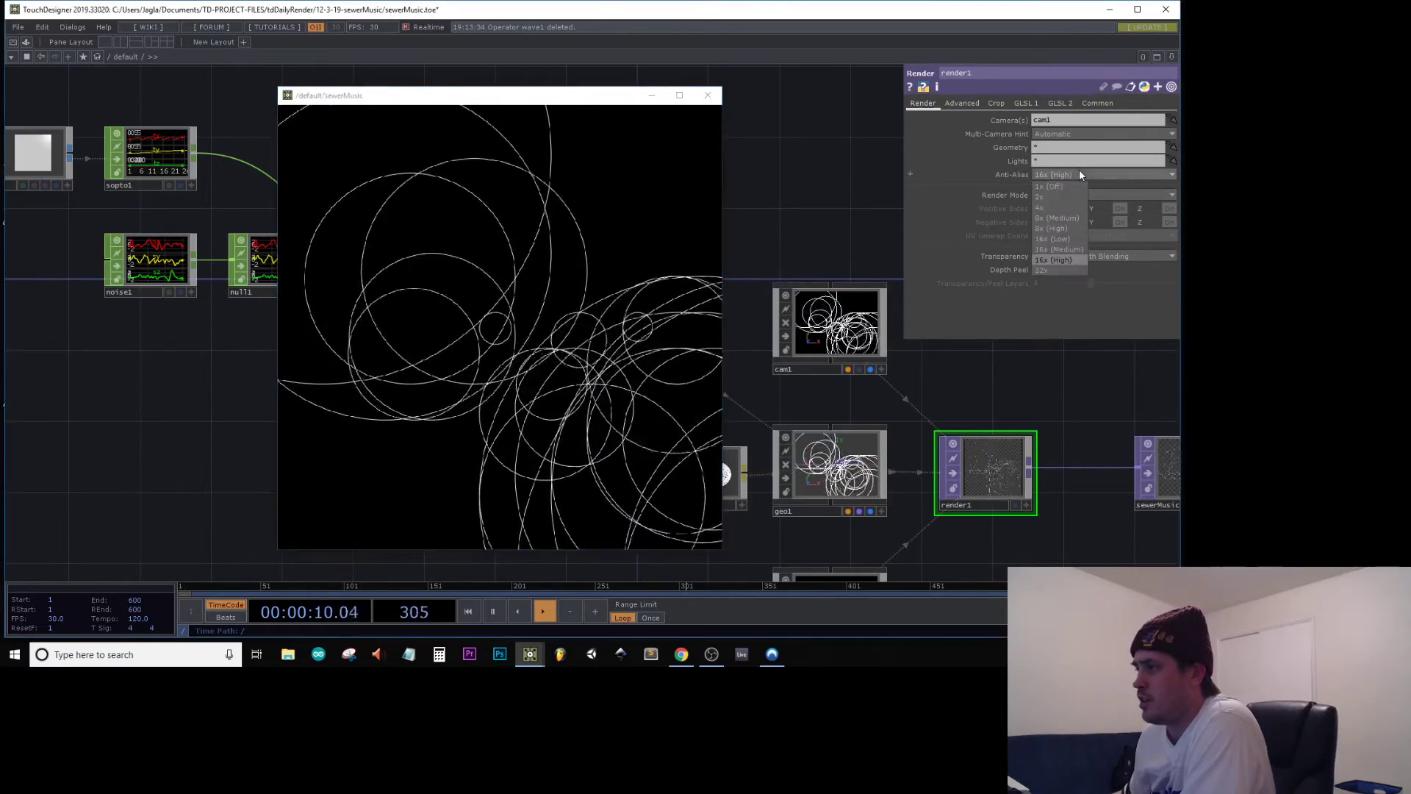
pyautogui.click(1044, 270)
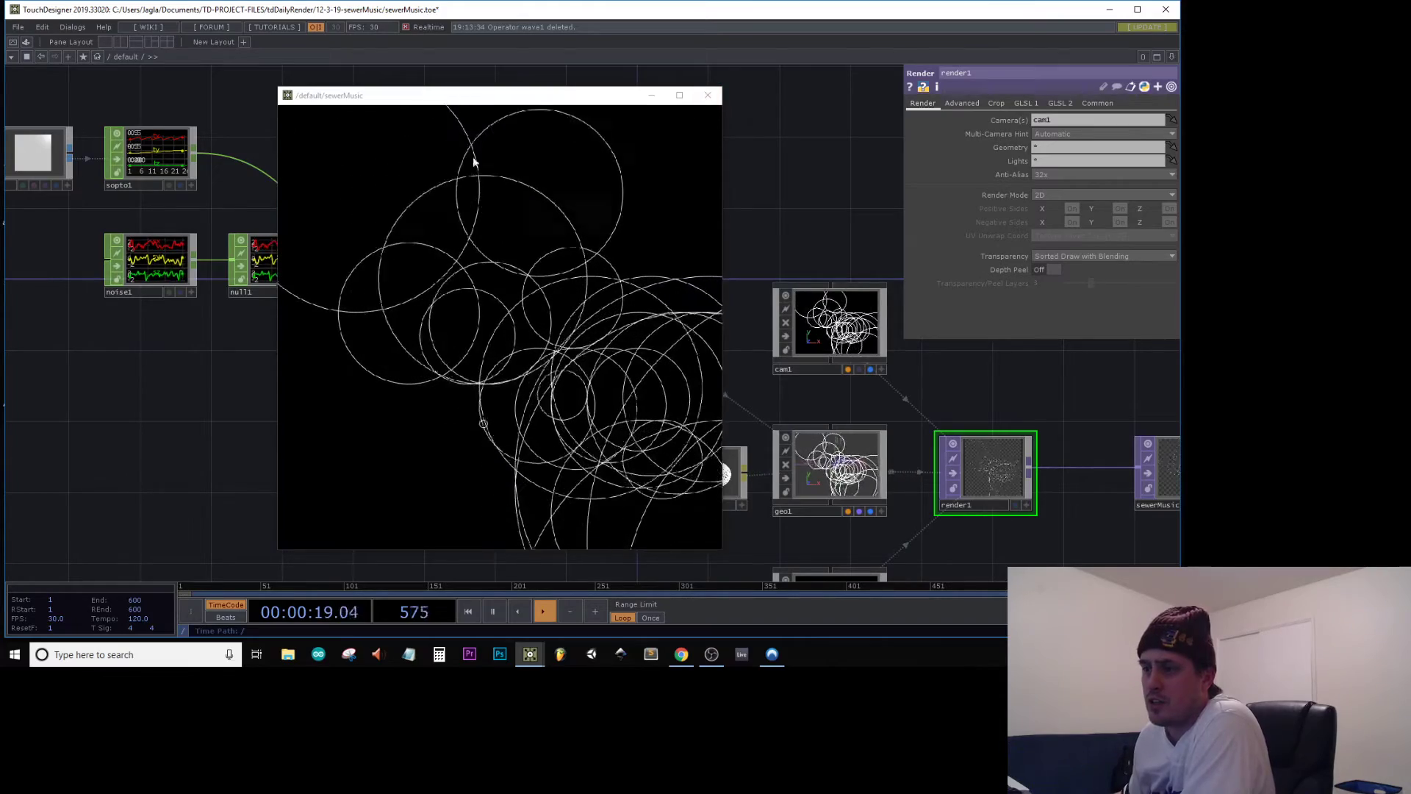
pyautogui.moveTo(814, 165); pyautogui.dragTo(842, 92)
pyautogui.moveTo(832, 337); pyautogui.dragTo(975, 317)
pyautogui.moveTo(890, 328); pyautogui.dragTo(730, 277)
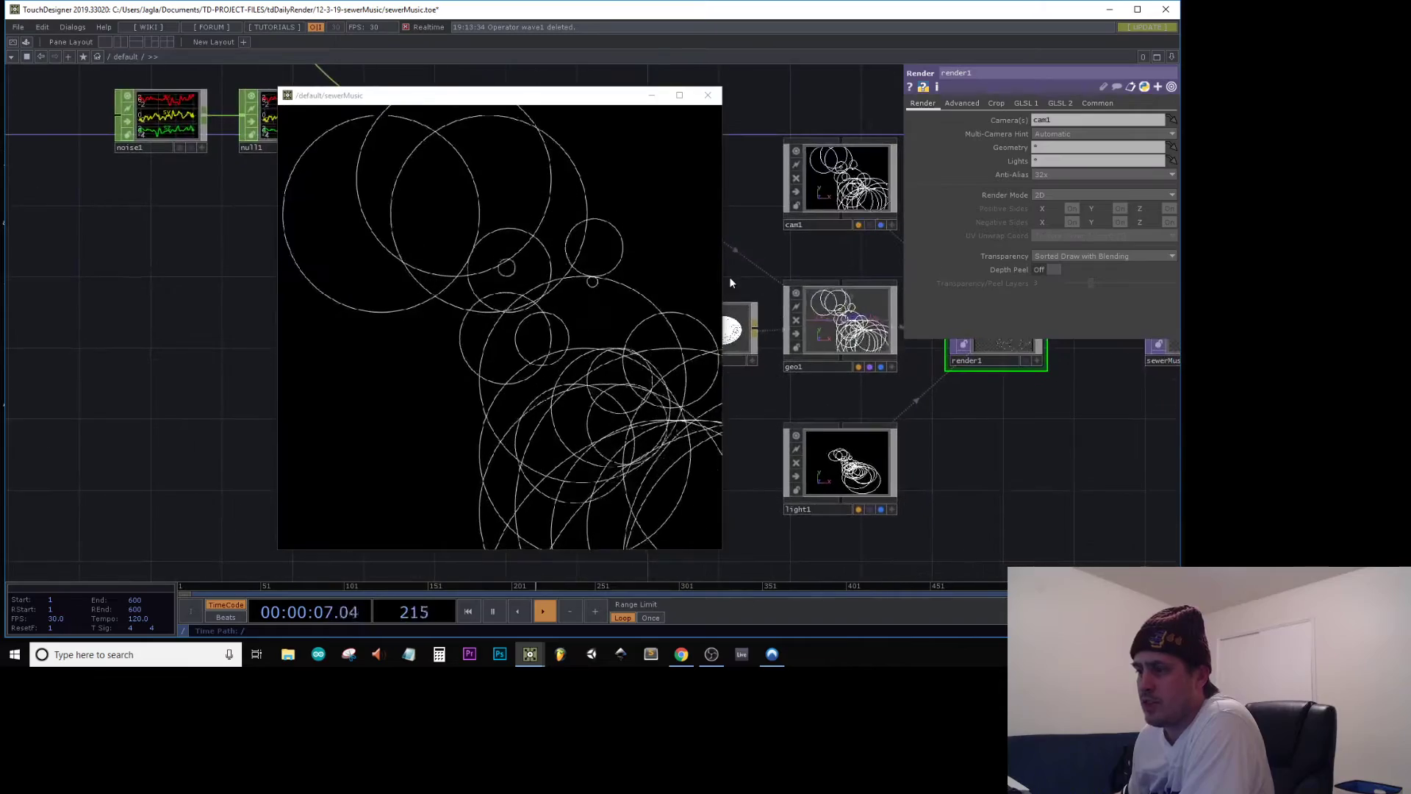
# Set render1's anti-aliasing to 8x (Medium) and its viewer smoothness to Mipmap Pixels
pyautogui.click(1051, 173)
pyautogui.click(1046, 216)
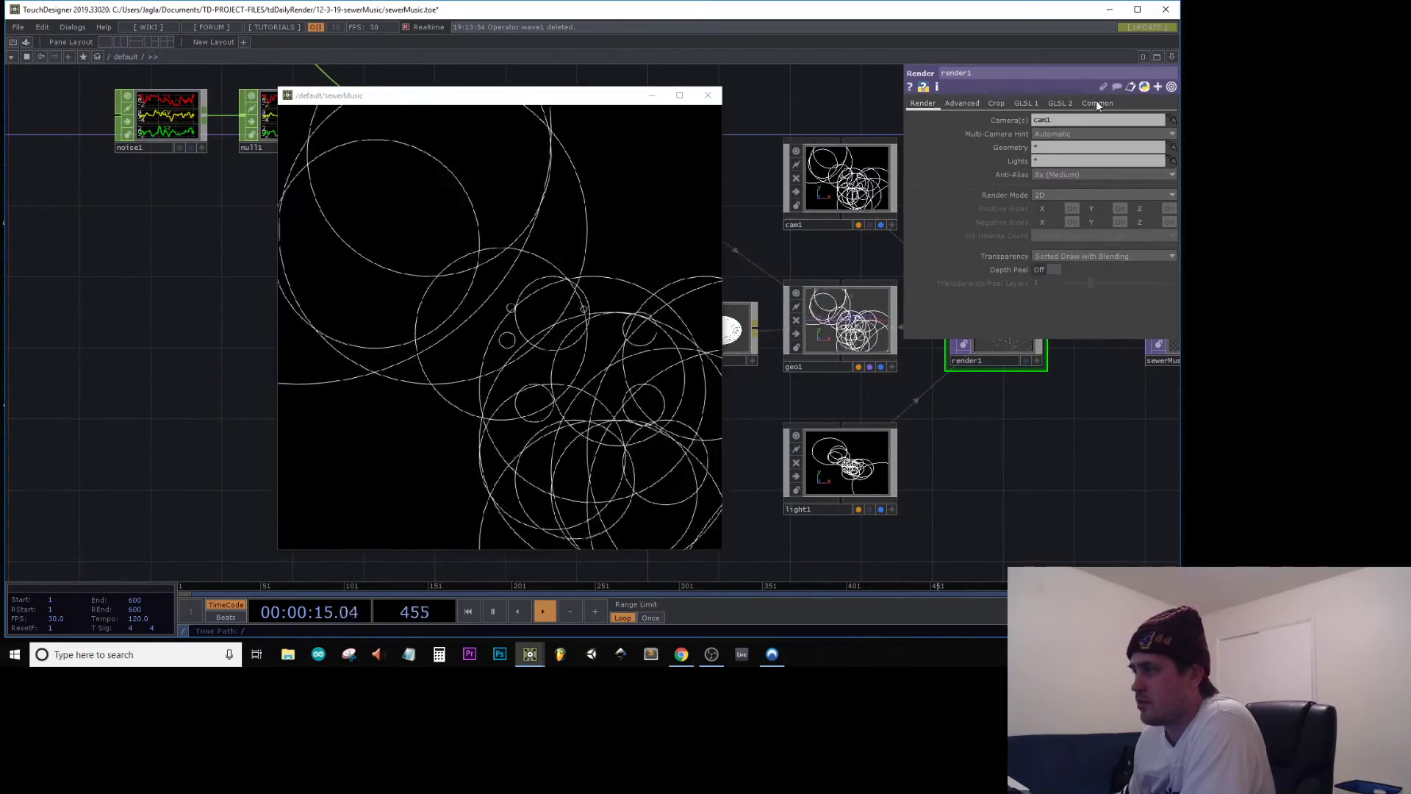
pyautogui.click(1096, 102)
pyautogui.click(1063, 186)
pyautogui.click(1056, 206)
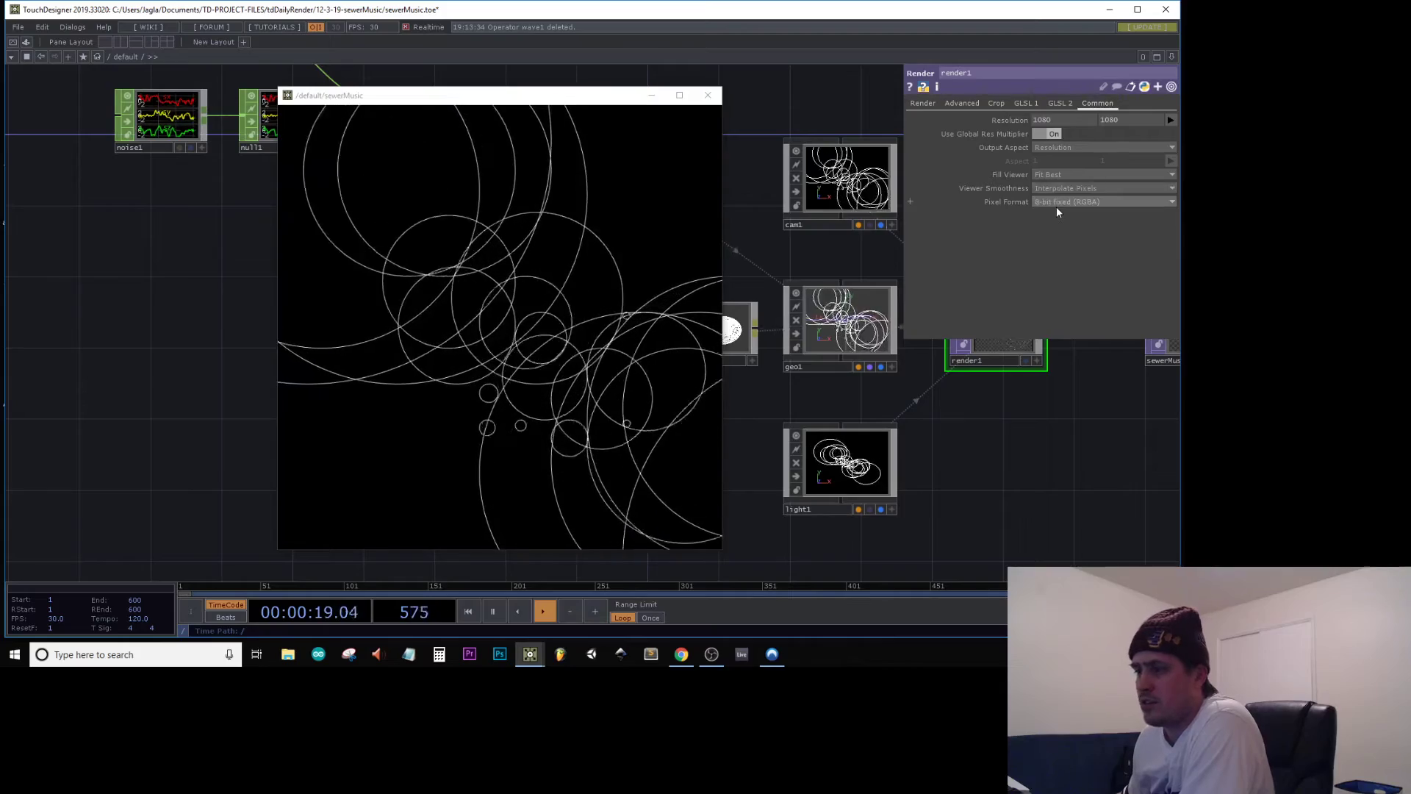
pyautogui.click(1056, 188)
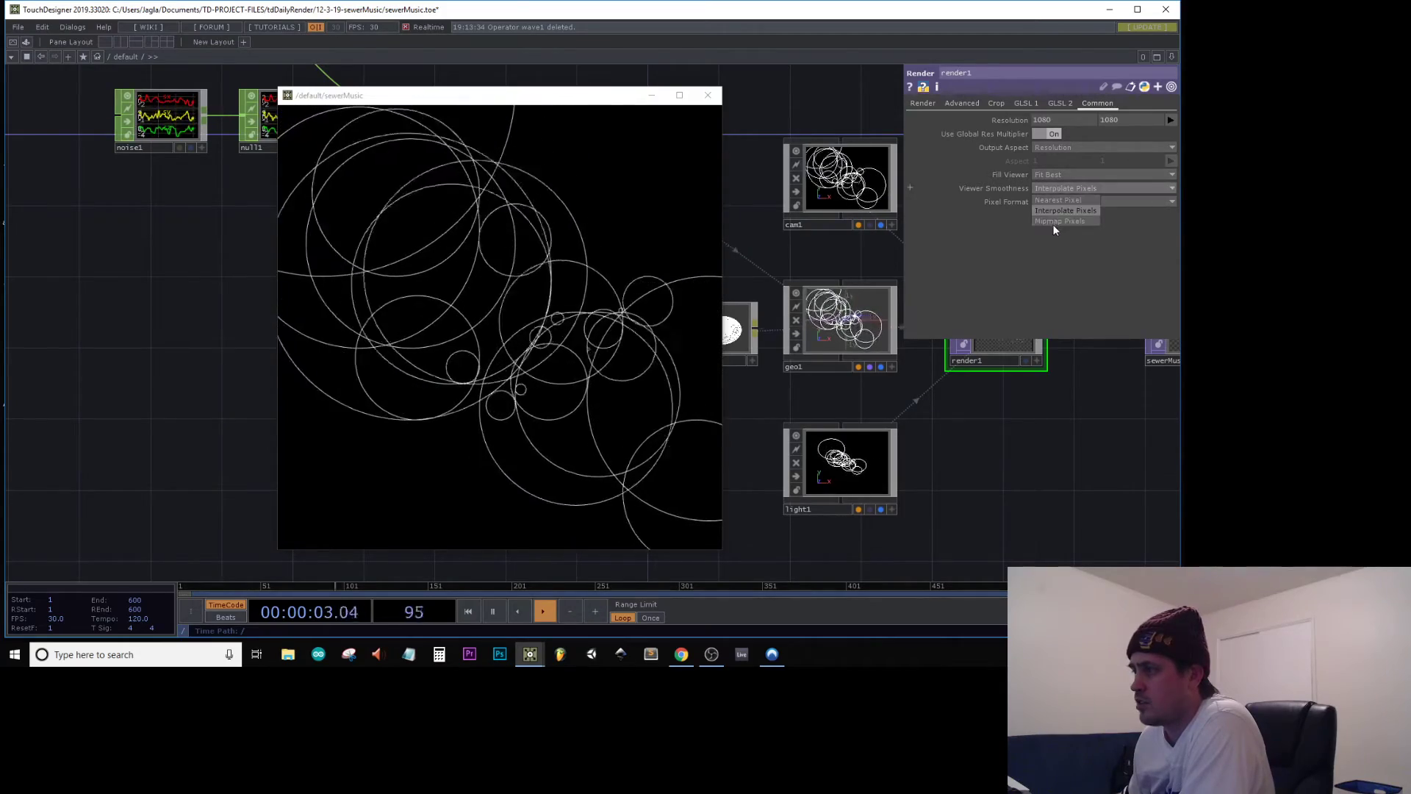
pyautogui.click(1054, 220)
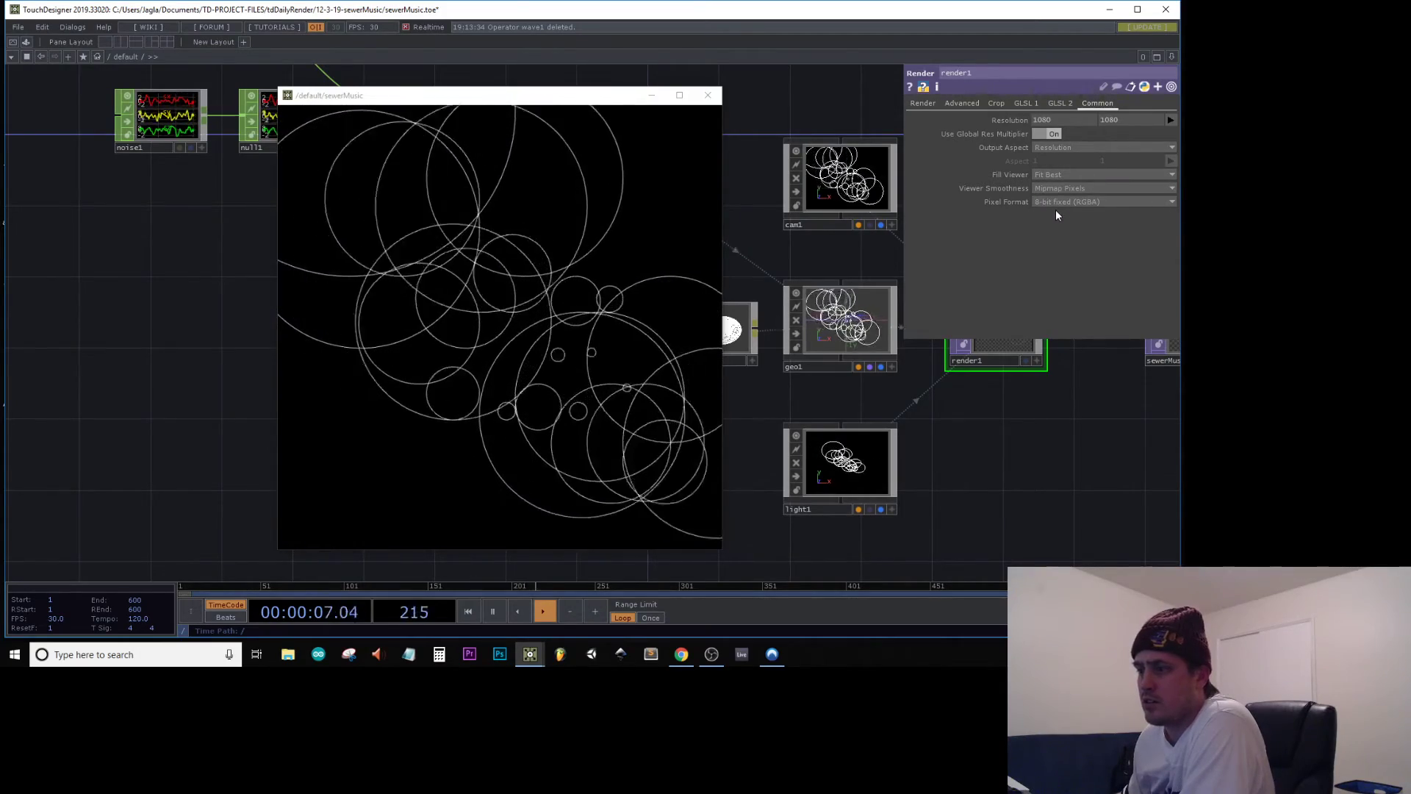
pyautogui.moveTo(338, 306); pyautogui.dragTo(403, 288)
# Change grid1 to 7 rows and 4 columns, keeping the output window clear of the parameters
pyautogui.moveTo(603, 97); pyautogui.dragTo(473, 64)
pyautogui.moveTo(928, 373); pyautogui.dragTo(1172, 446)
pyautogui.moveTo(614, 323); pyautogui.dragTo(966, 409)
pyautogui.moveTo(843, 399); pyautogui.dragTo(684, 450)
pyautogui.click(793, 347)
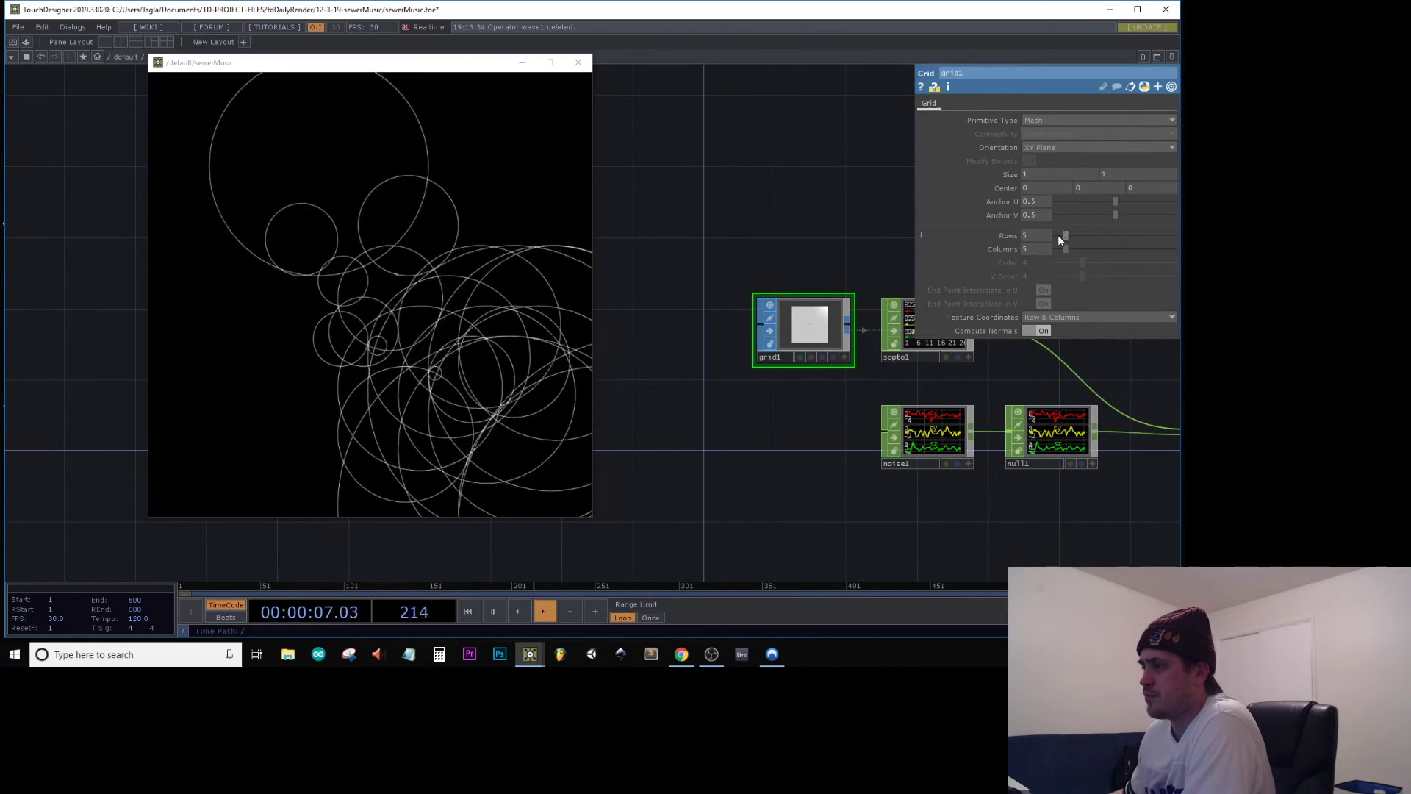
pyautogui.moveTo(1075, 238)
pyautogui.mouseDown()
pyautogui.moveTo(1091, 238)
pyautogui.moveTo(1066, 253)
pyautogui.mouseUp()
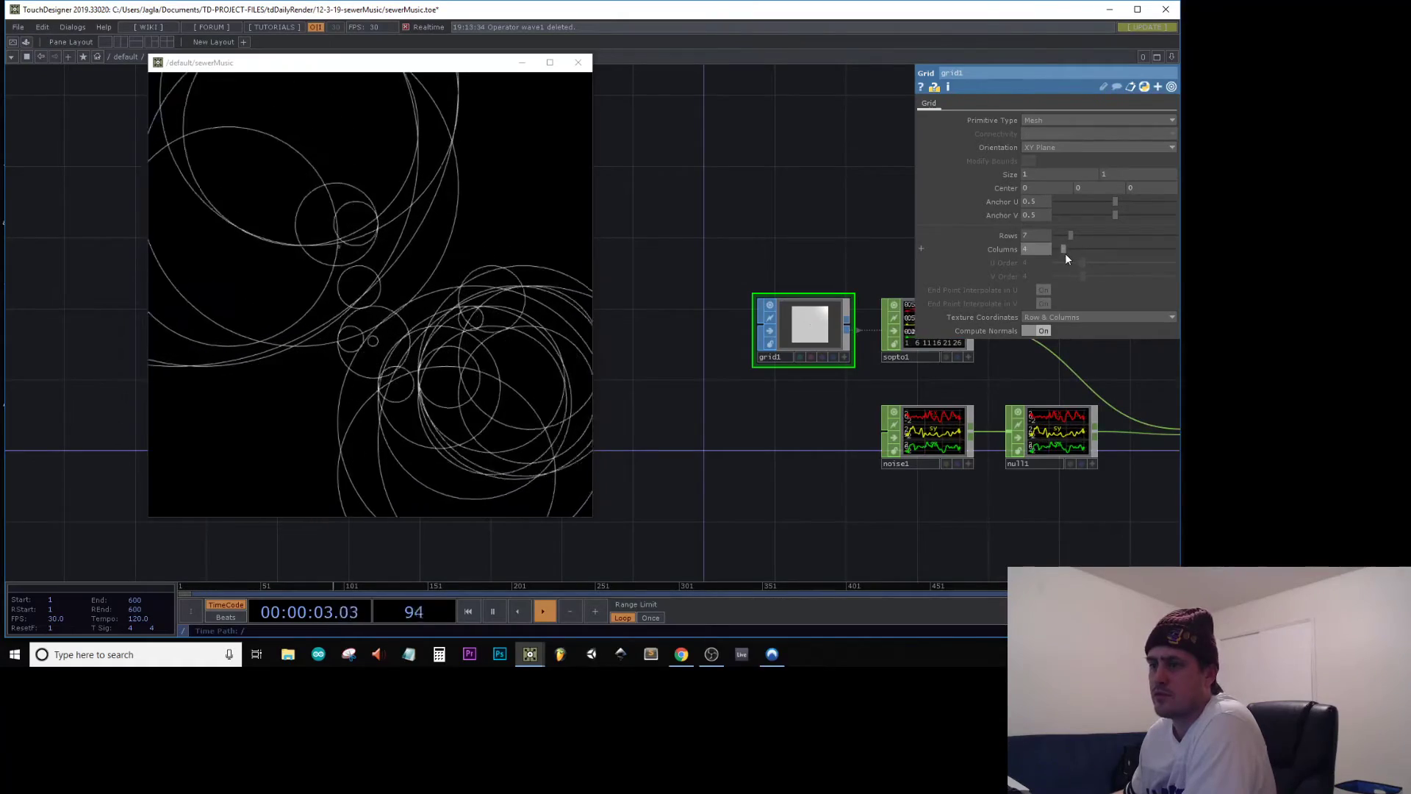
pyautogui.moveTo(440, 67); pyautogui.dragTo(571, 62)
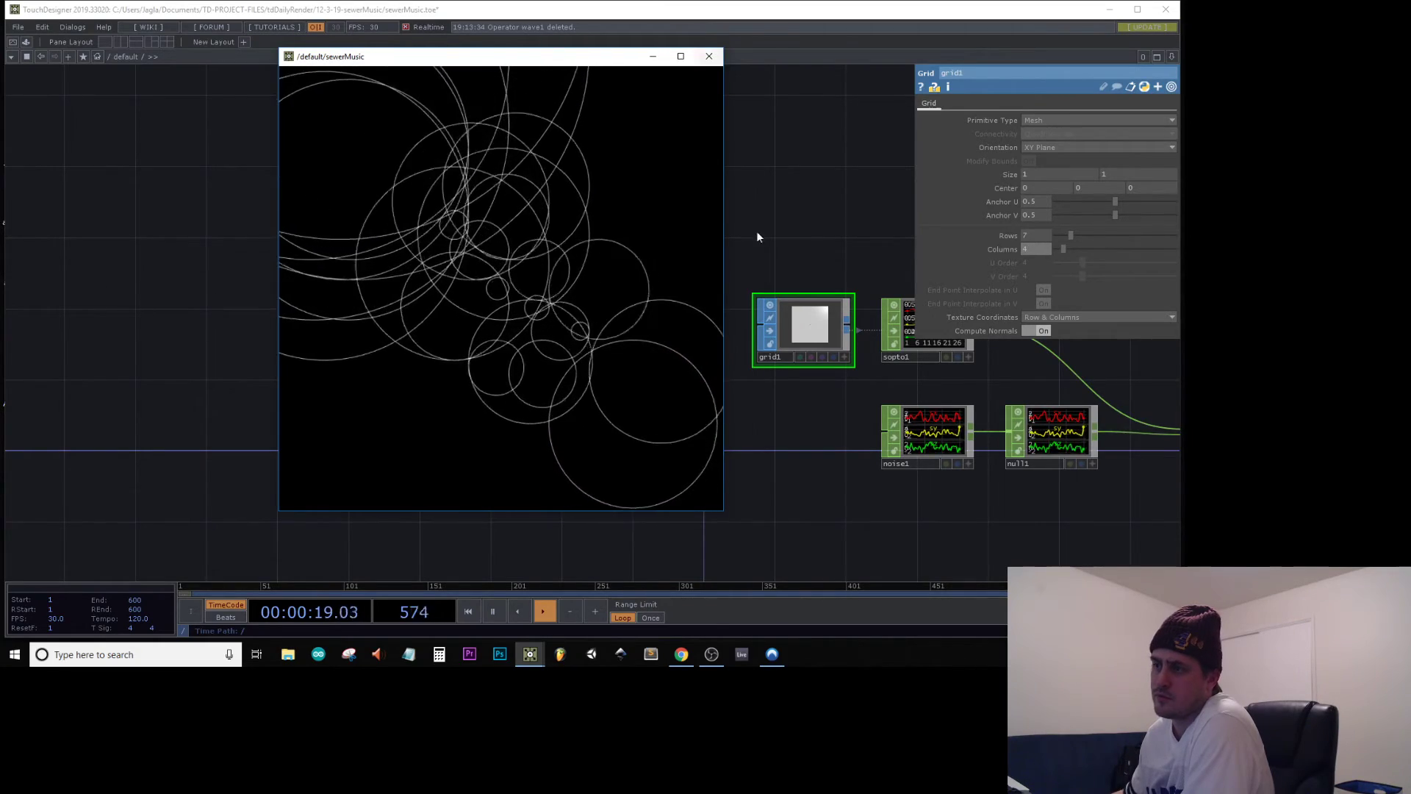
# Colour wireframe1 pure green with Red 0, Green 1 and Blue 0
pyautogui.moveTo(757, 230); pyautogui.dragTo(636, 175)
pyautogui.scroll(-5, 896, 337)
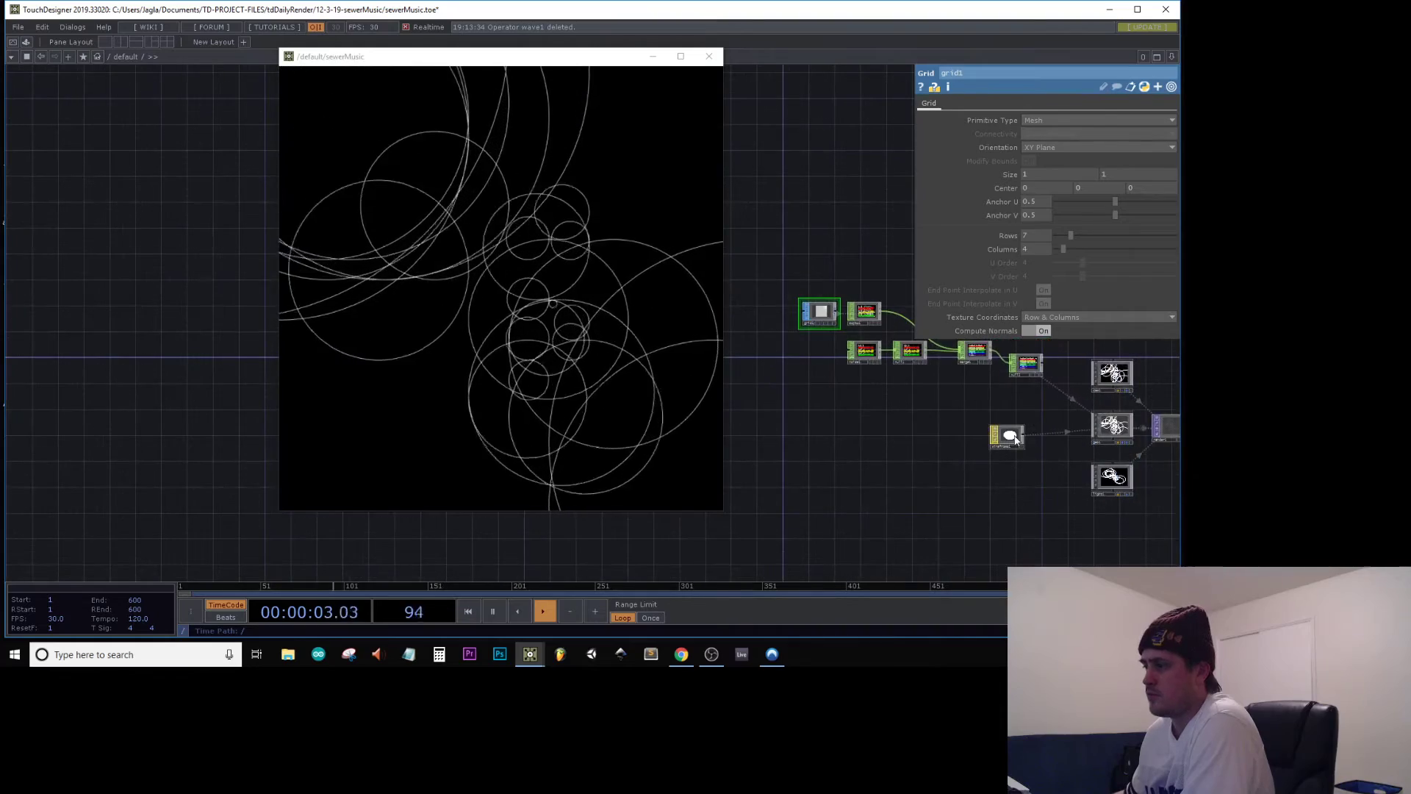
pyautogui.click(1001, 437)
pyautogui.click(1049, 119)
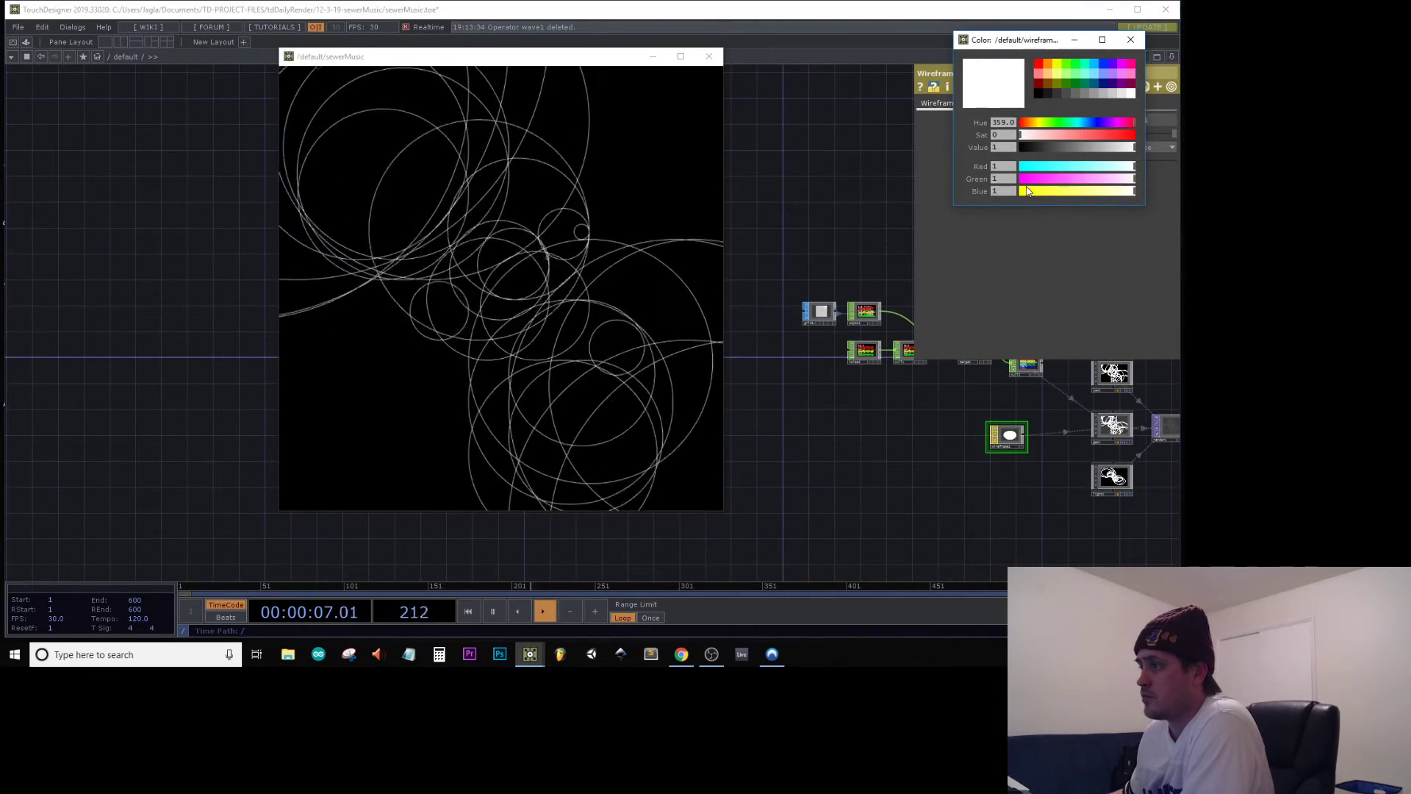
pyautogui.moveTo(1029, 191); pyautogui.dragTo(992, 170)
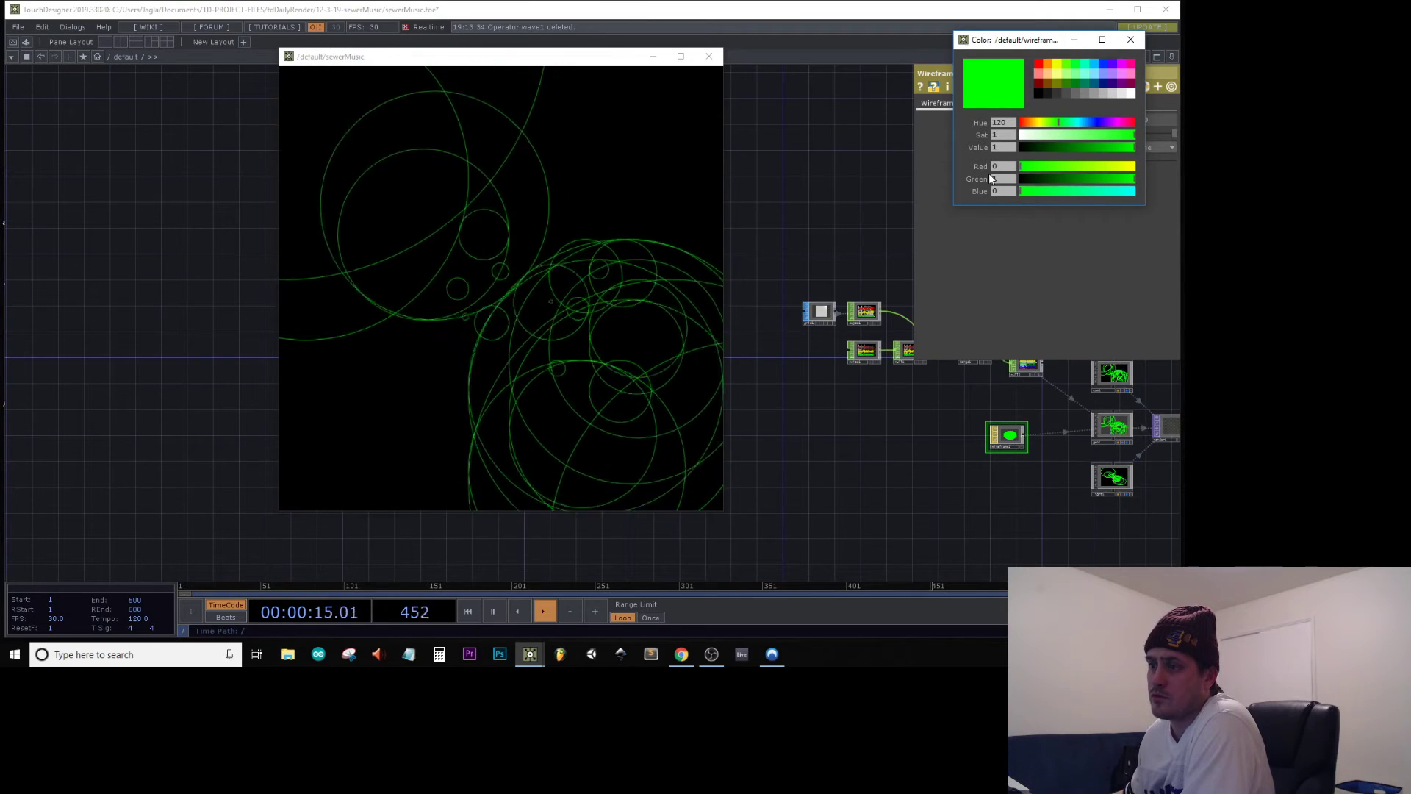
# Close the sewerMusic output window and open render1's output in a smaller window beside the network
pyautogui.click(708, 57)
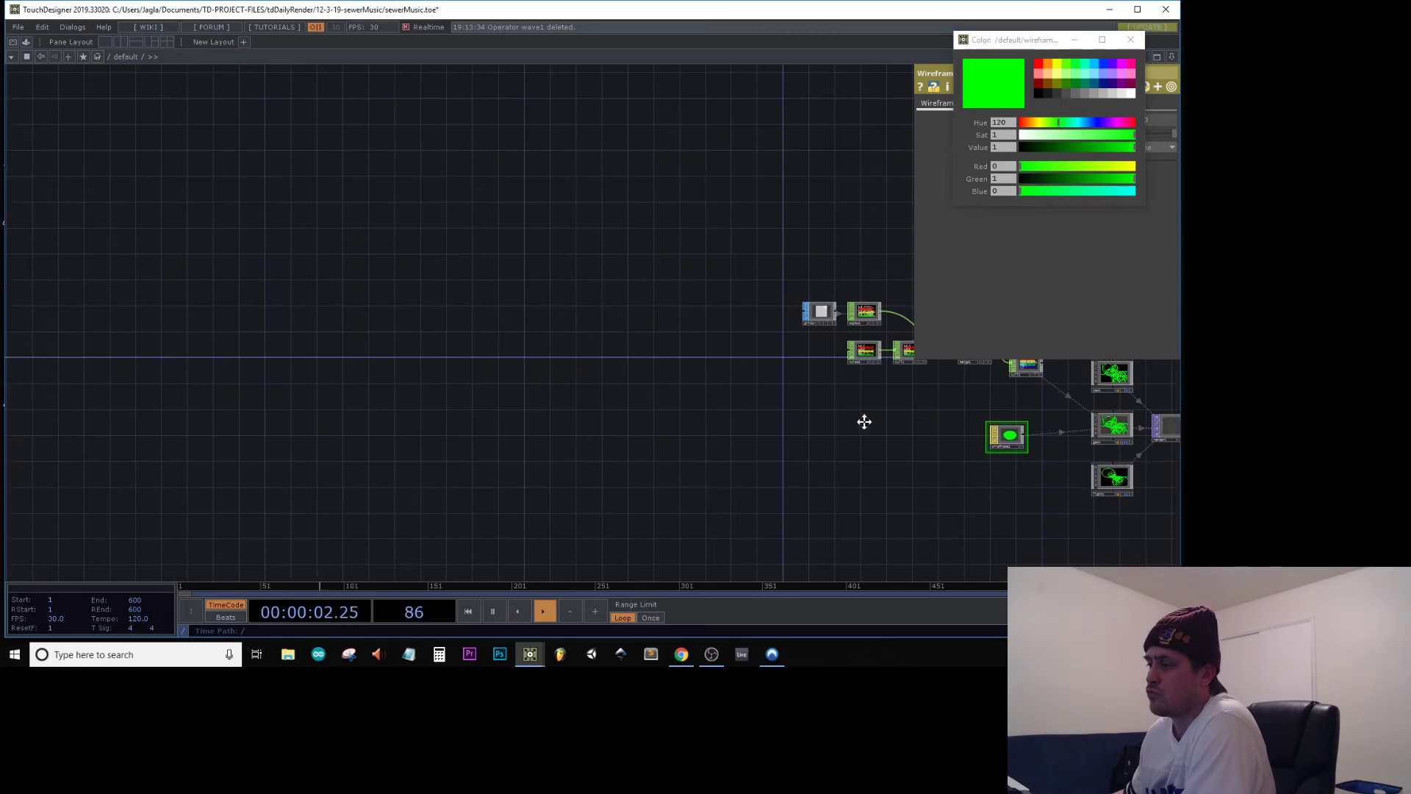
pyautogui.scroll(5, 713, 416)
pyautogui.click(666, 456)
pyautogui.scroll(-4, 667, 456)
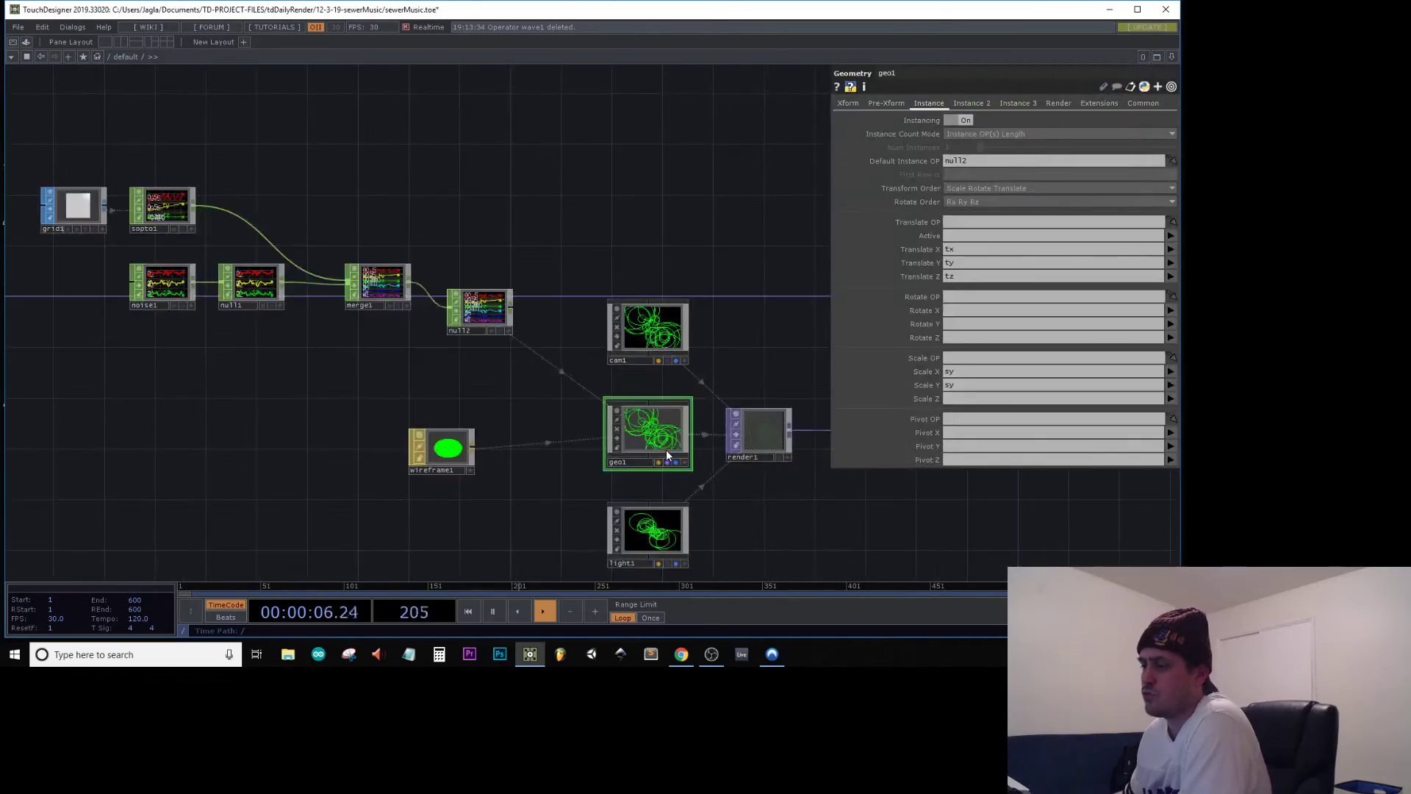
pyautogui.rightClick(752, 441)
pyautogui.click(772, 435)
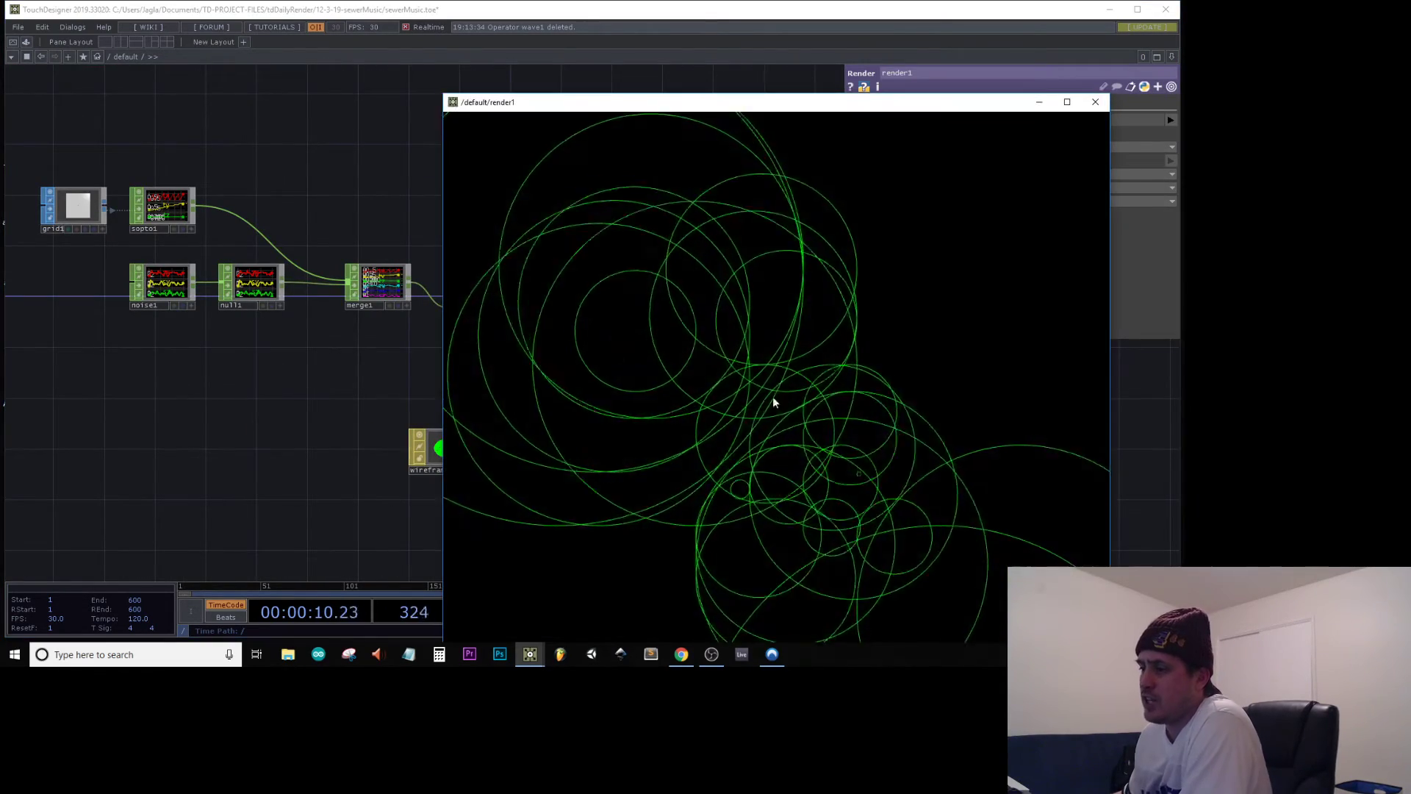
pyautogui.moveTo(791, 94); pyautogui.dragTo(685, 34)
pyautogui.moveTo(338, 34); pyautogui.dragTo(582, 280)
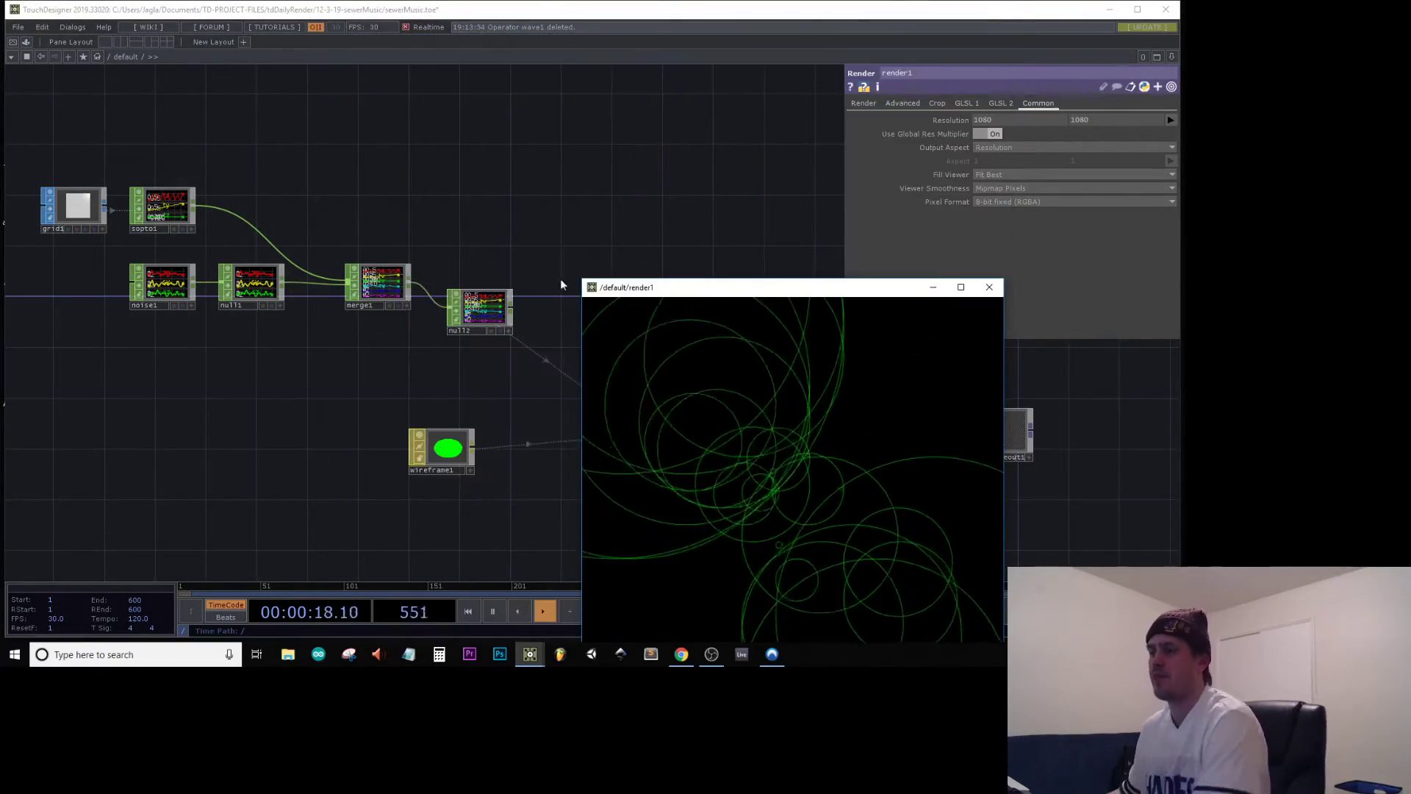
pyautogui.moveTo(688, 305); pyautogui.dragTo(1091, 78)
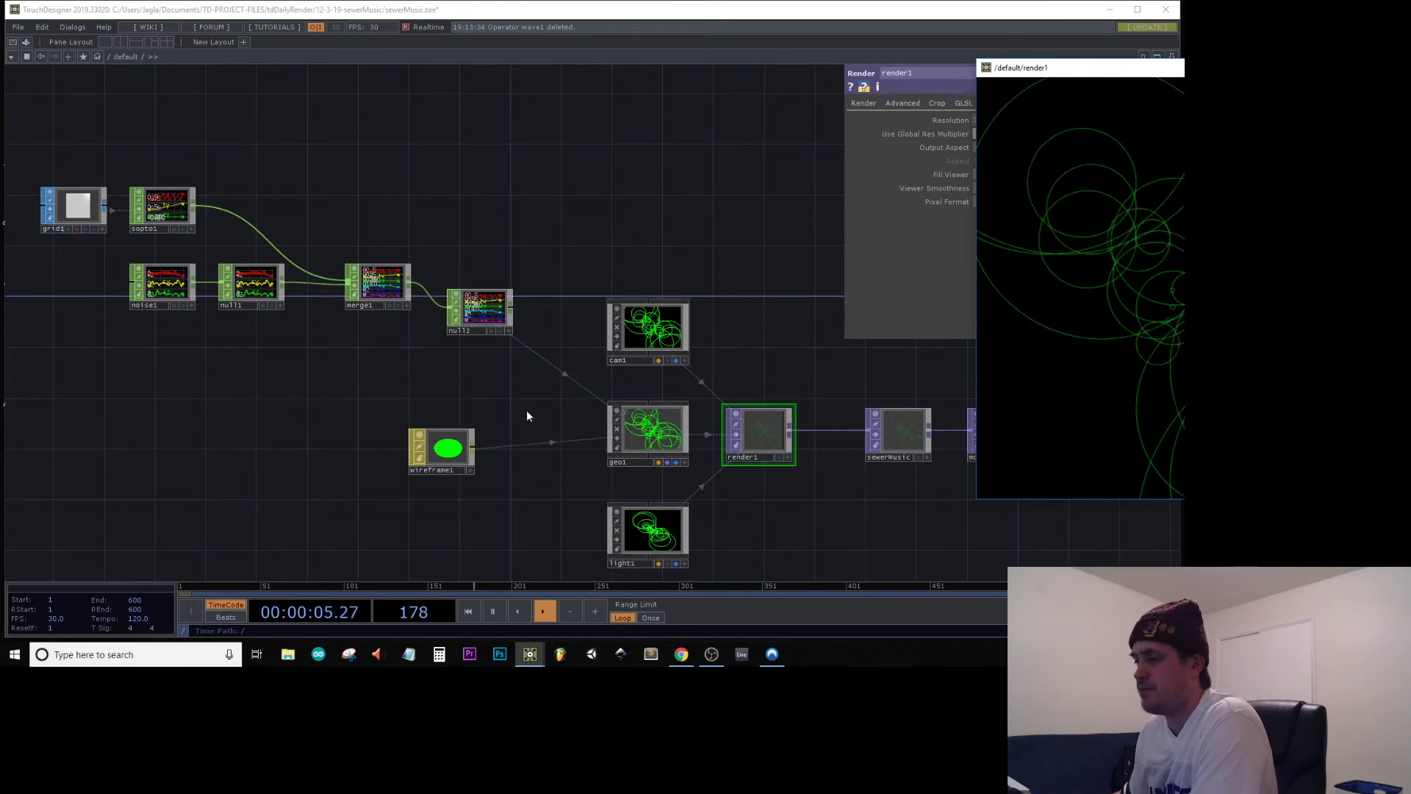
# Add a Constant material next to geo1 and assign it as geo1's material
pyautogui.scroll(3, 467, 476)
pyautogui.moveTo(545, 375); pyautogui.dragTo(494, 382)
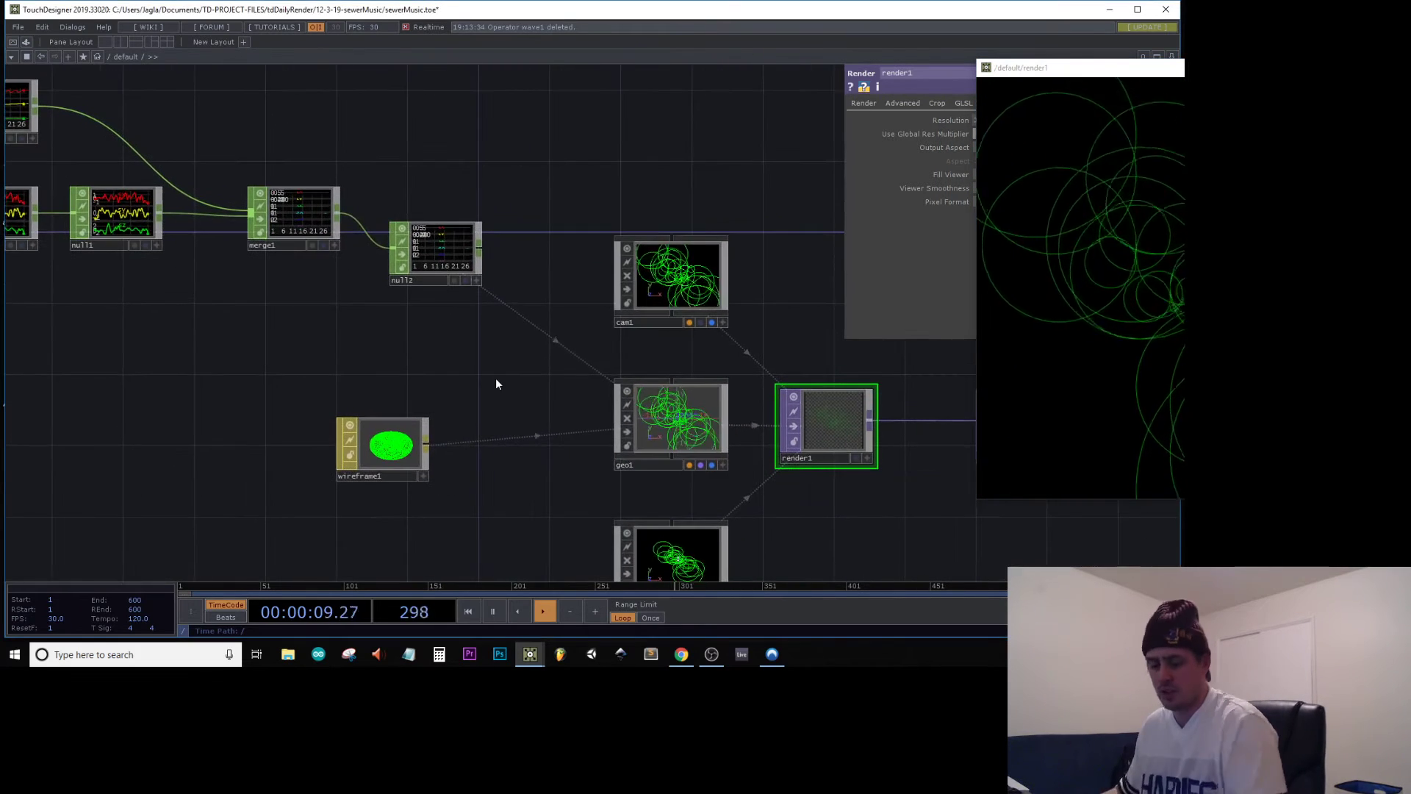
pyautogui.press('Tab')
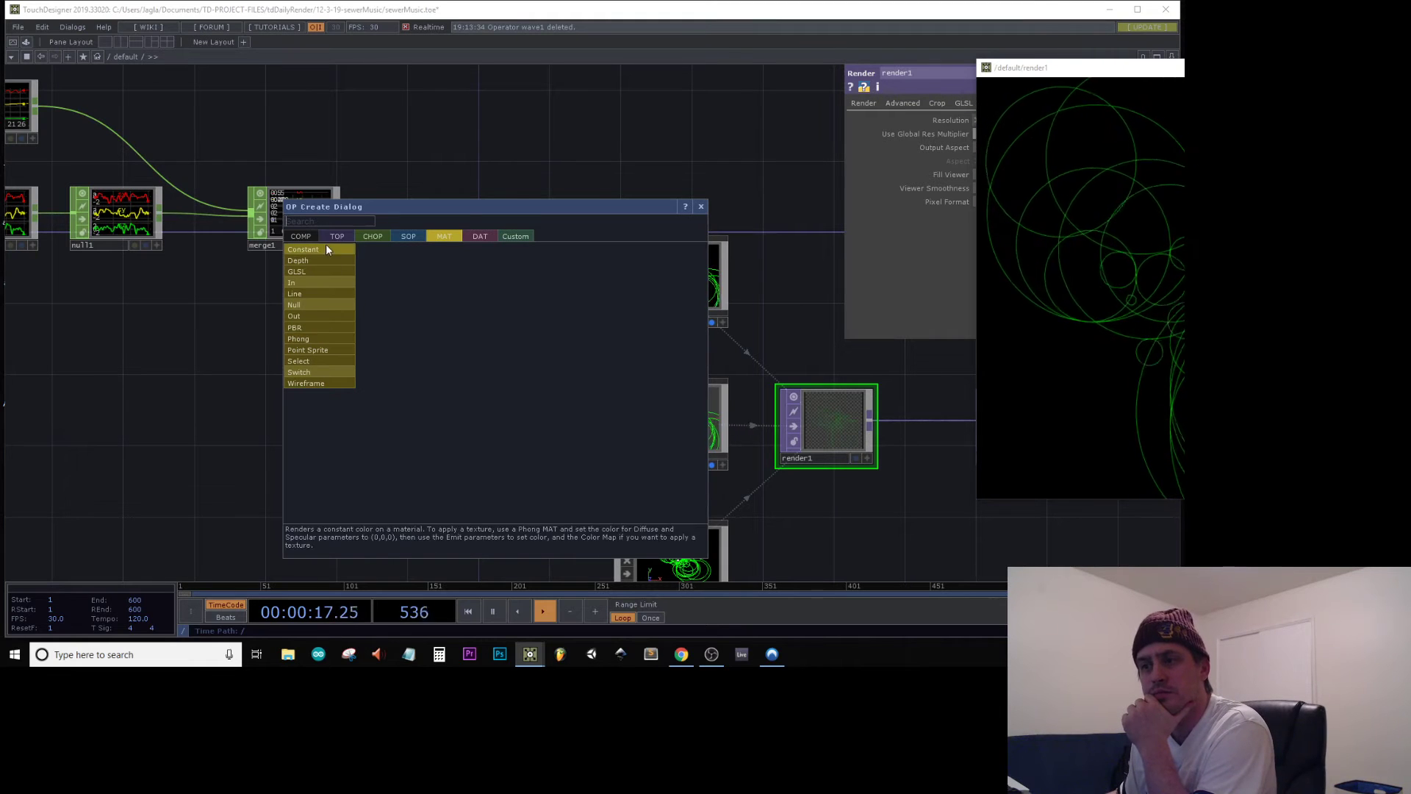
pyautogui.click(316, 383)
pyautogui.click(539, 422)
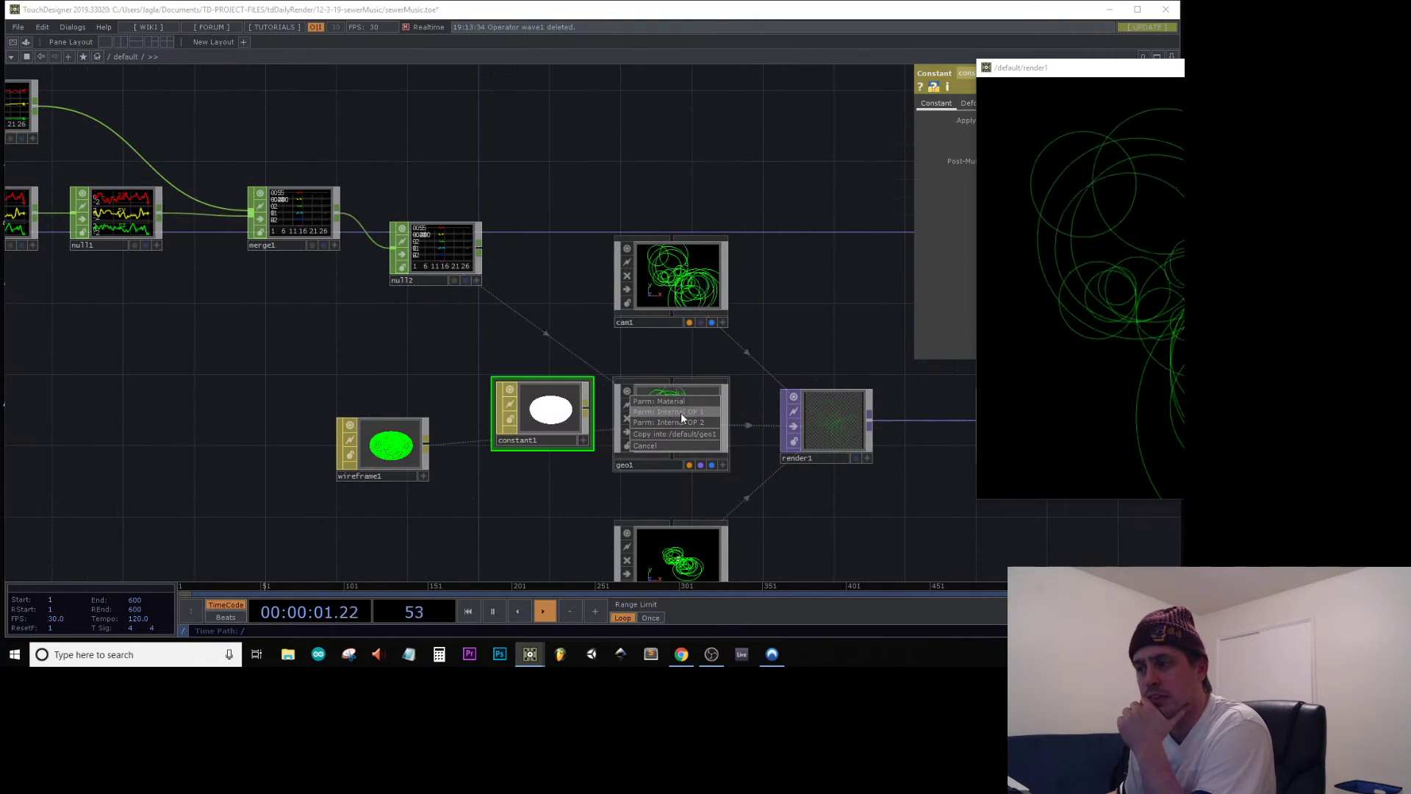
pyautogui.moveTo(688, 413); pyautogui.dragTo(683, 398)
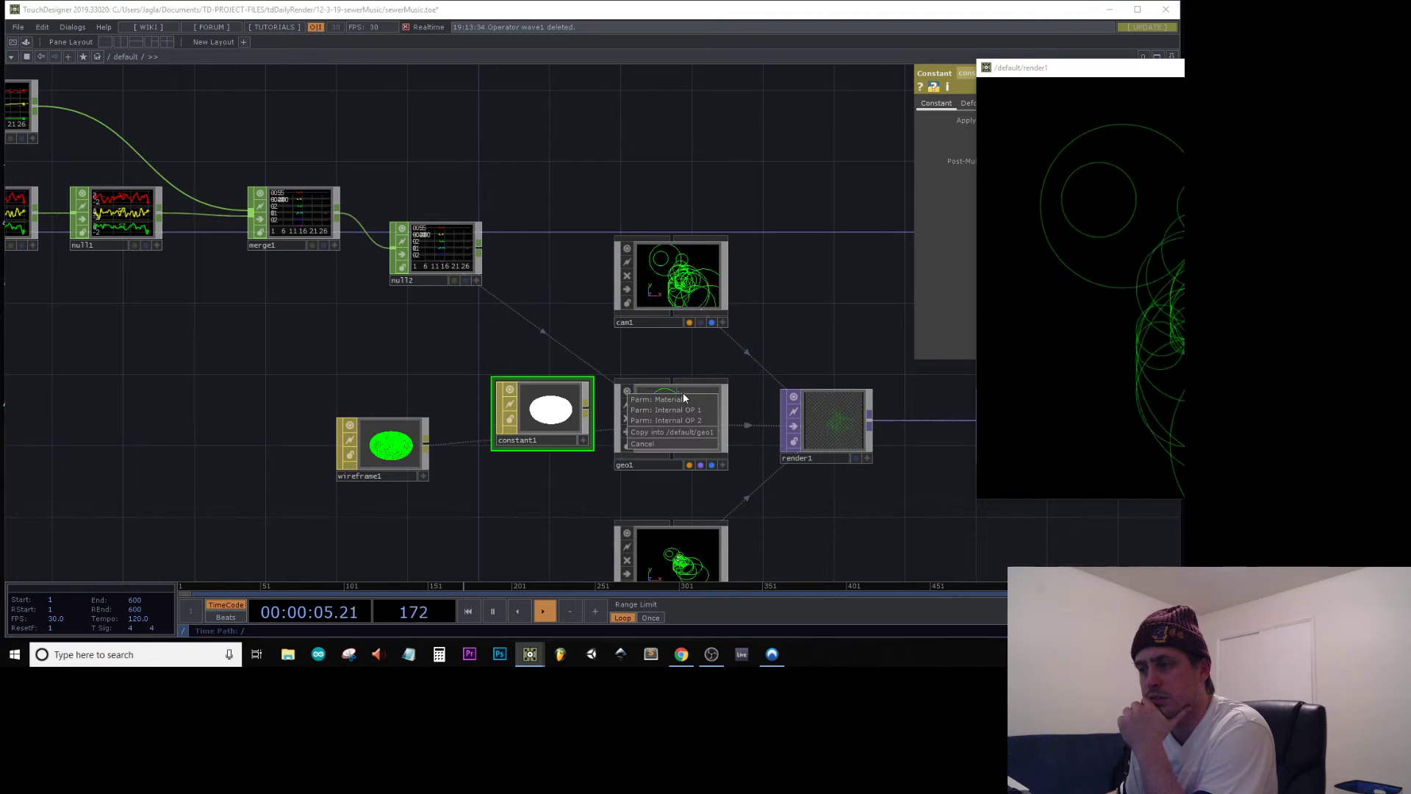
pyautogui.click(670, 399)
# Delete the unused wireframe1 material and show constant1's parameters unobstructed by the render1 window
pyautogui.click(382, 445)
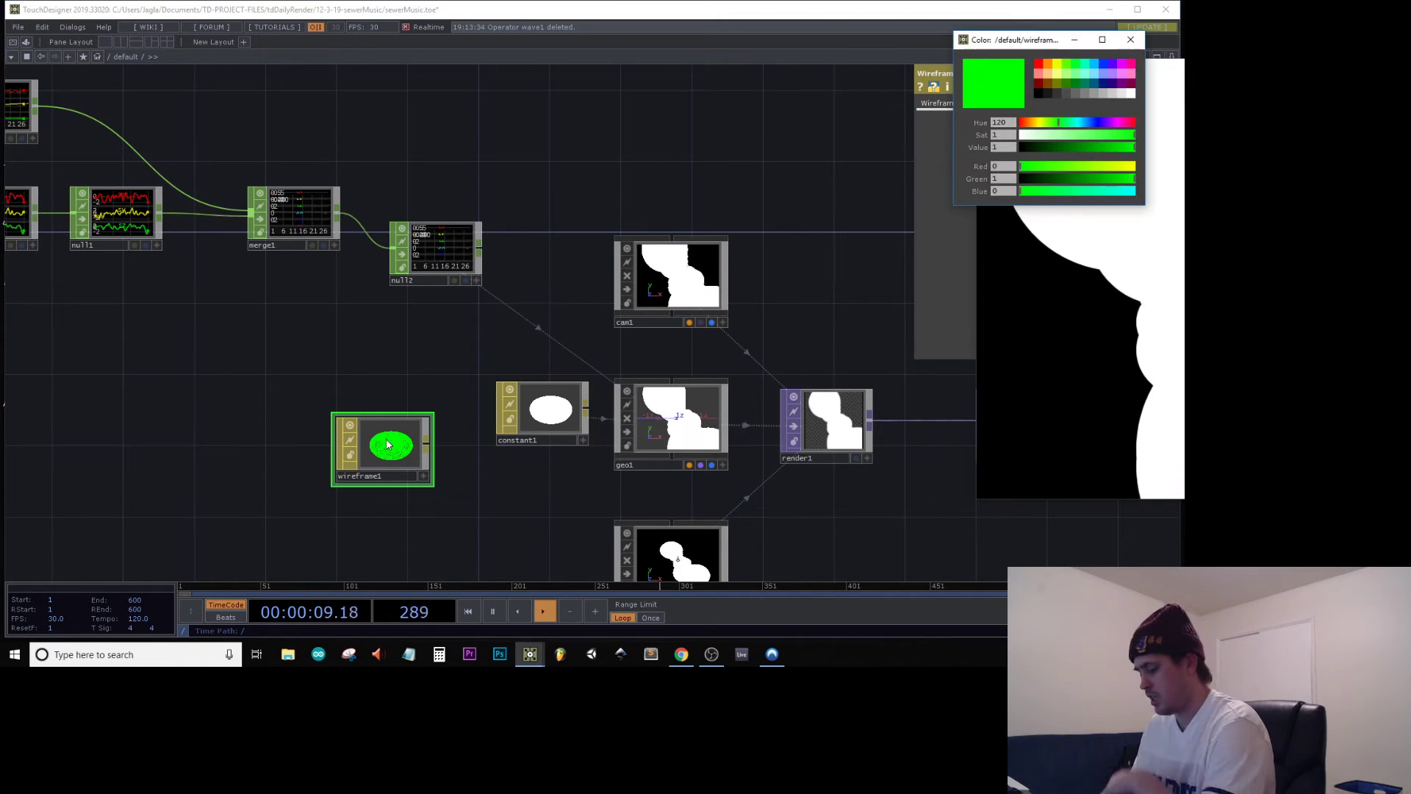
pyautogui.press('Delete')
pyautogui.click(577, 441)
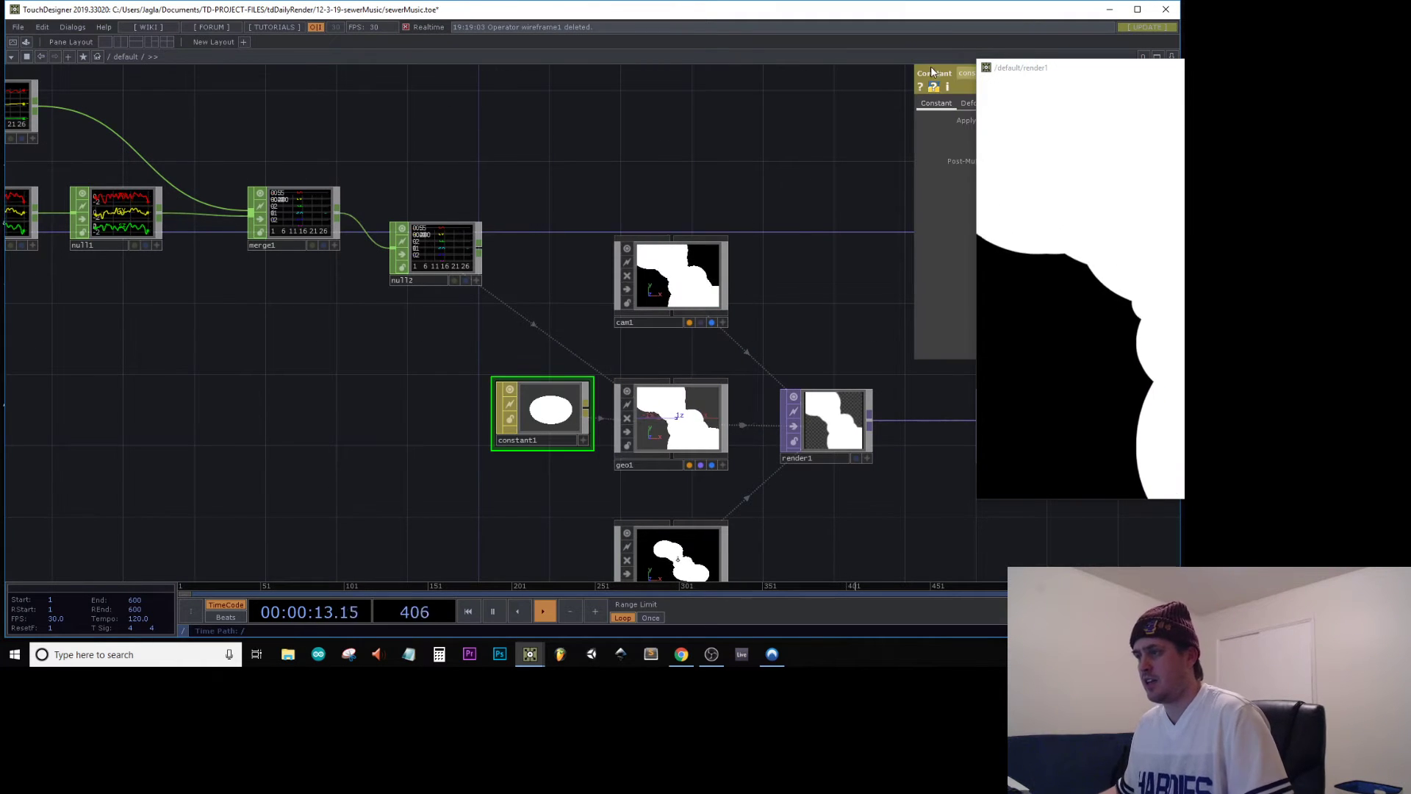
pyautogui.moveTo(1074, 75); pyautogui.dragTo(1179, 324)
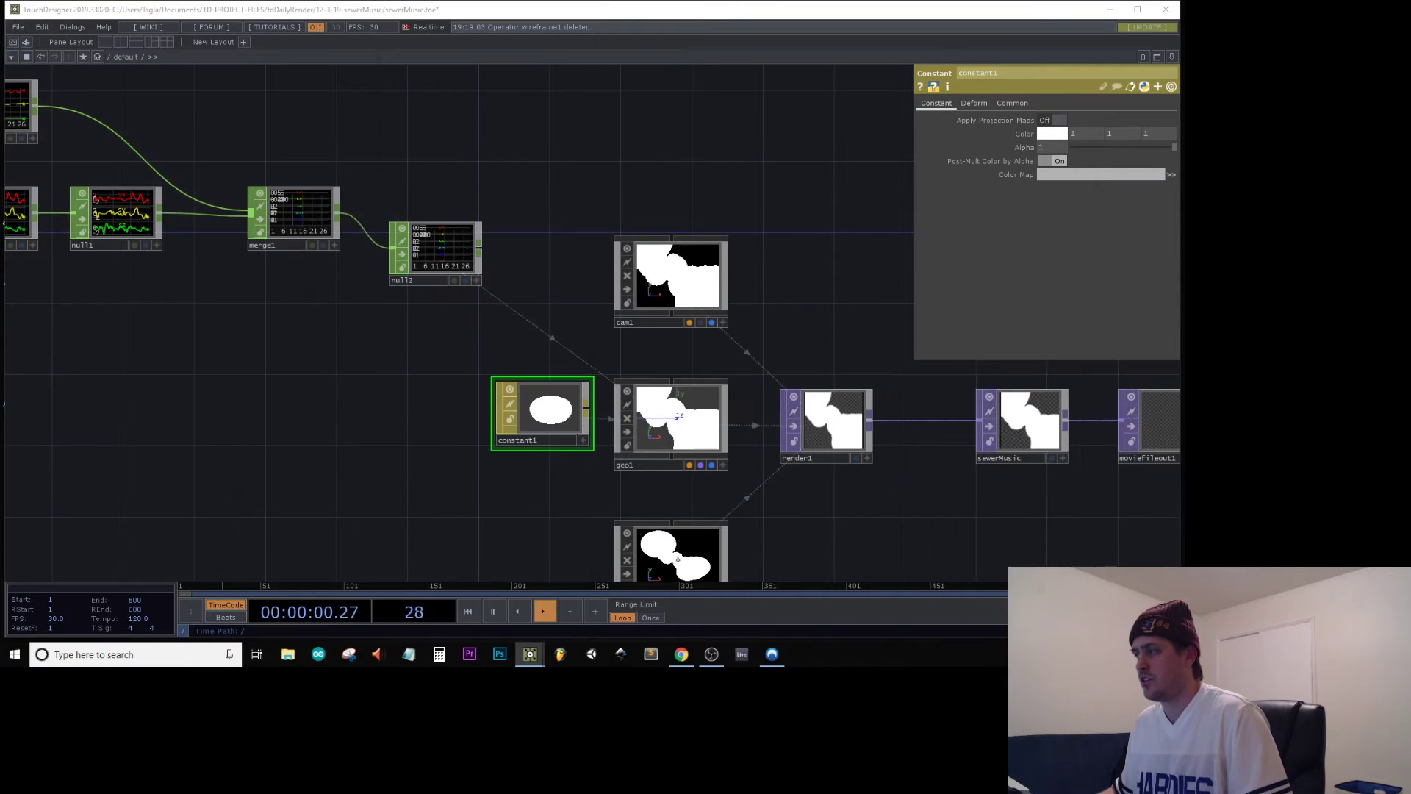
# Add a Ramp TOP to the network in the empty area near constant1
pyautogui.press('Tab')
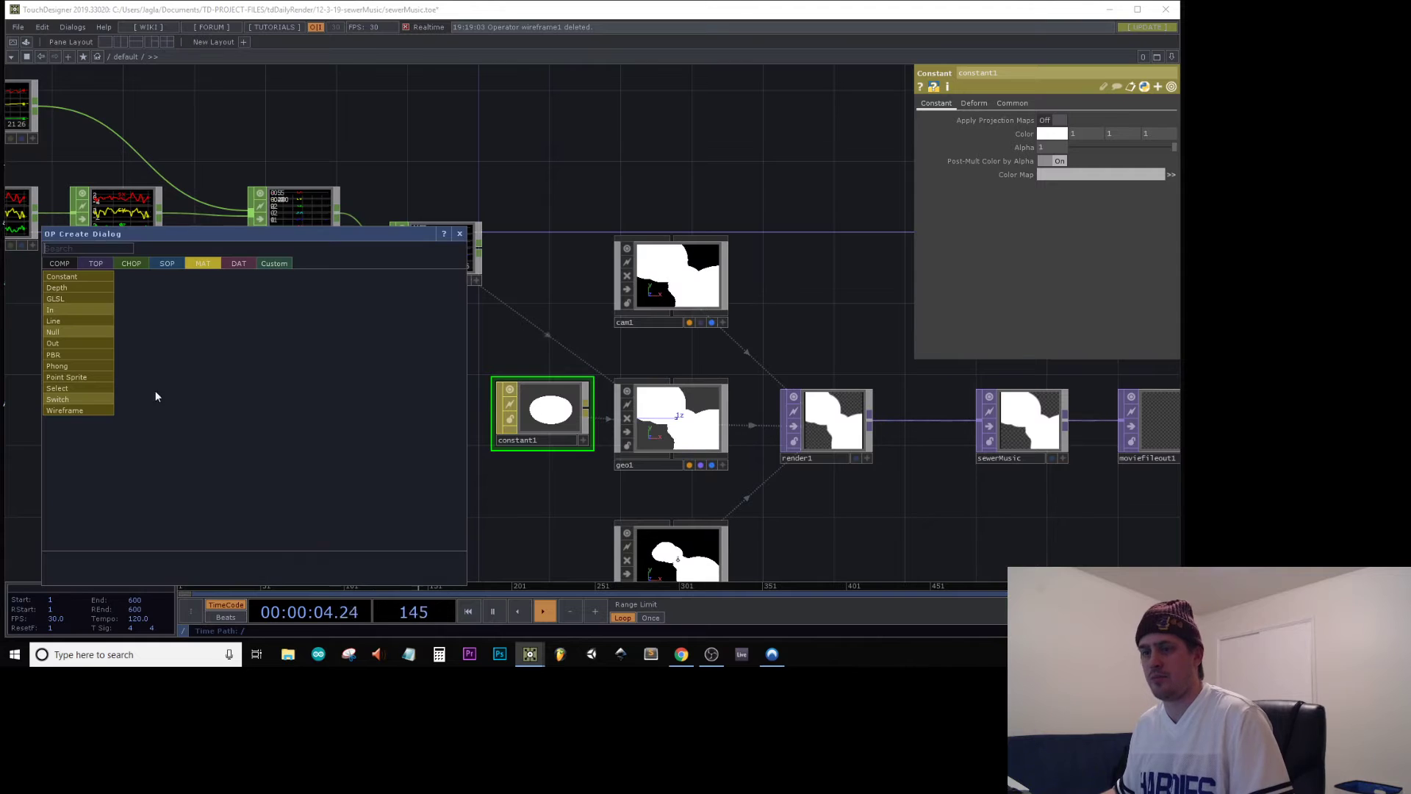
pyautogui.click(107, 261)
pyautogui.write('ramp')
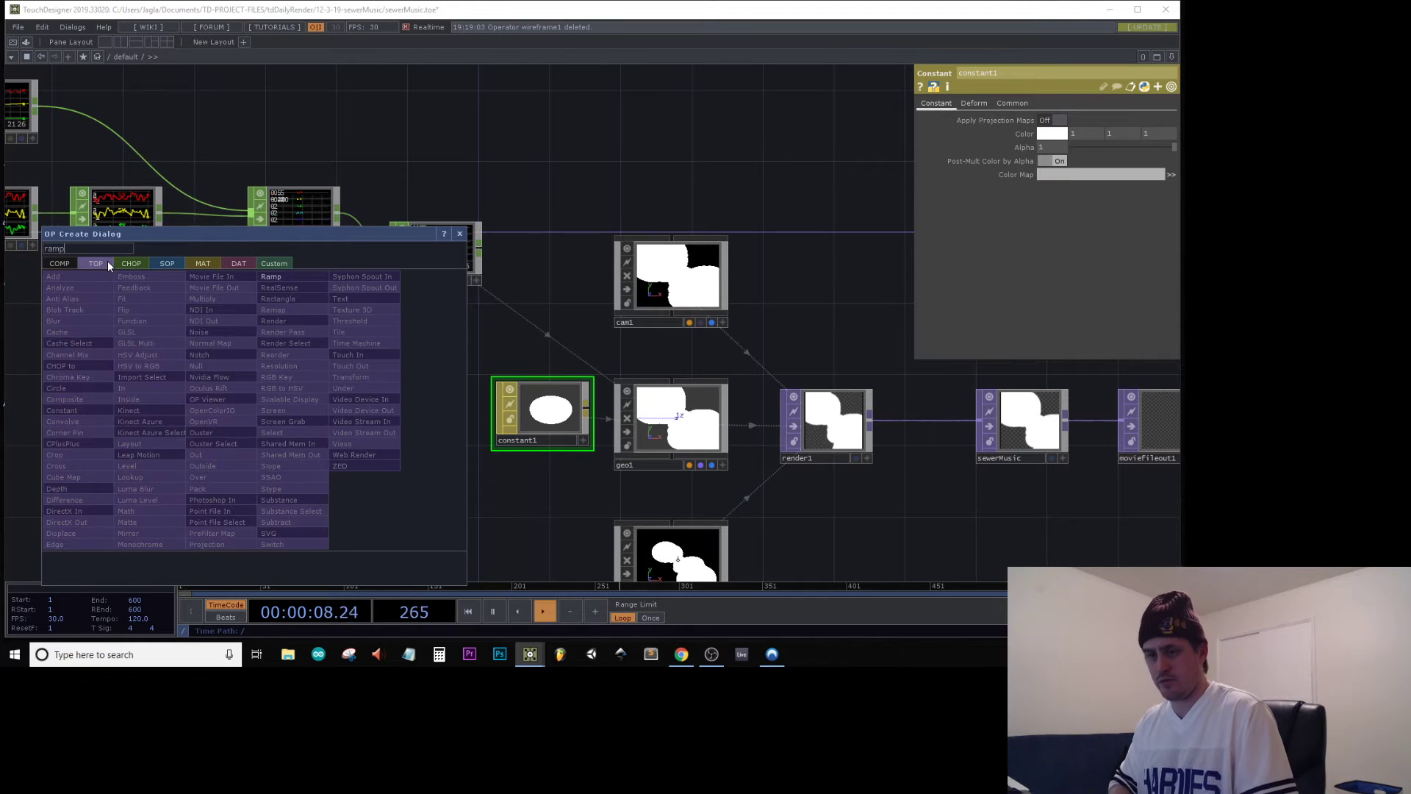
pyautogui.click(305, 280)
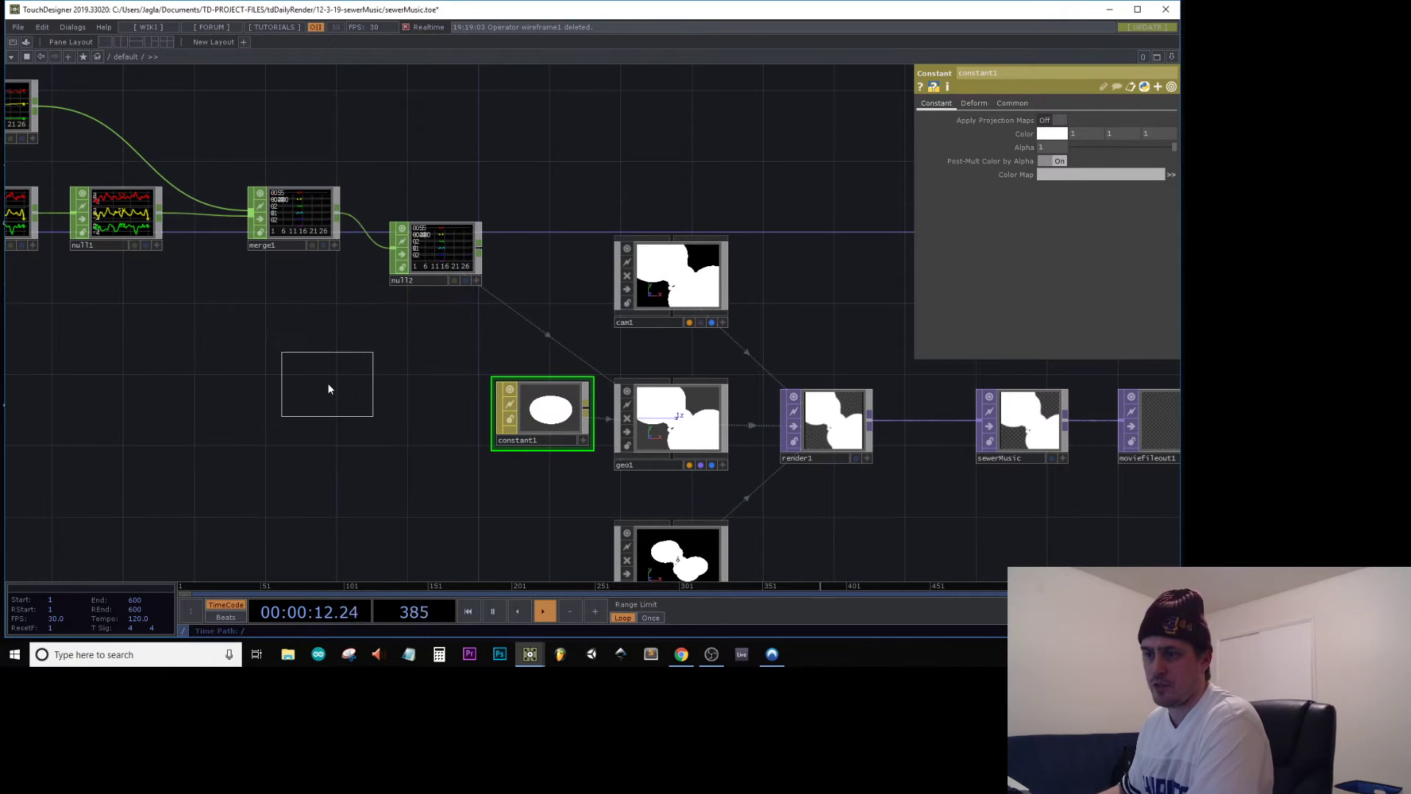
pyautogui.click(328, 380)
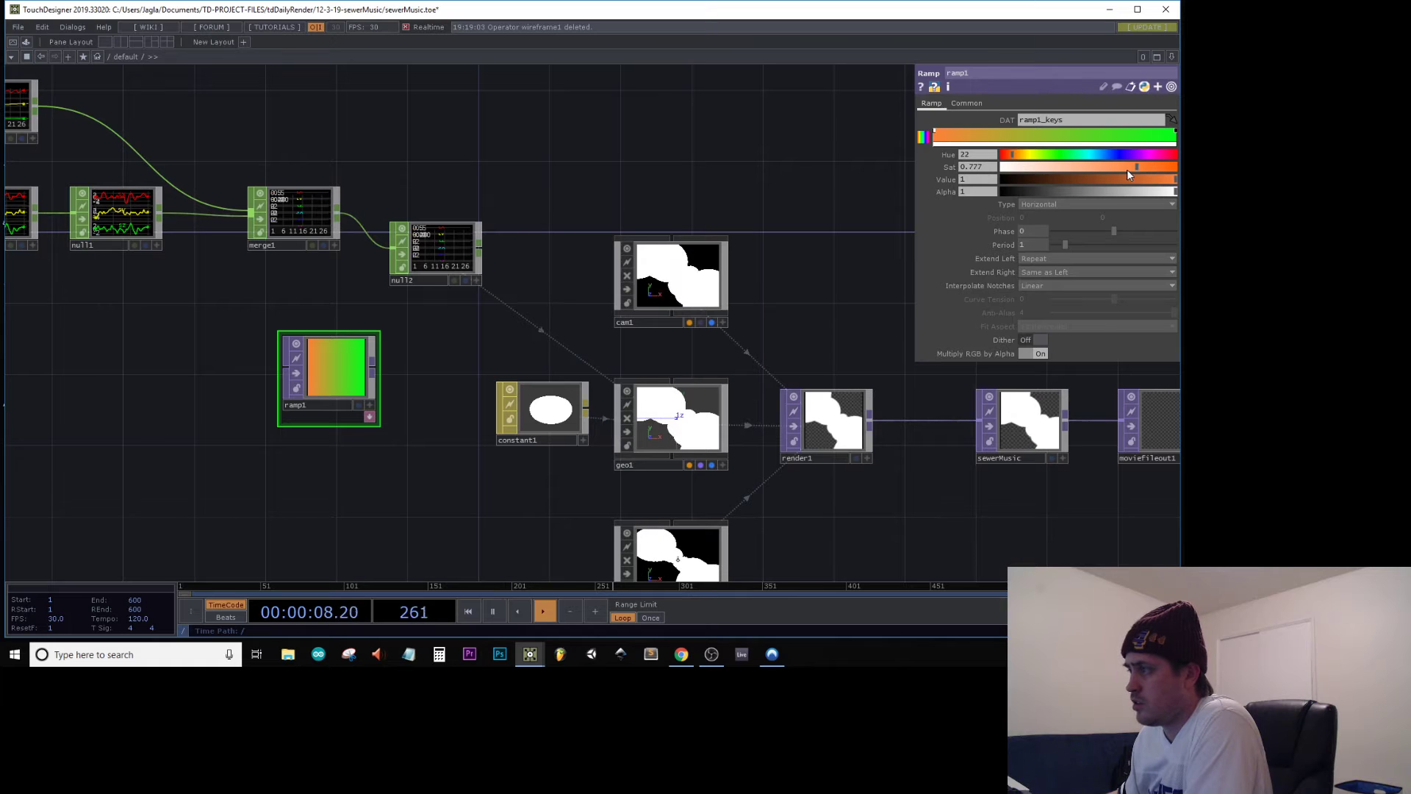
# Colour ramp1's first key fully saturated yellow and add a pink middle key with hue 327, leading into the green end
pyautogui.moveTo(1139, 167); pyautogui.dragTo(1176, 167)
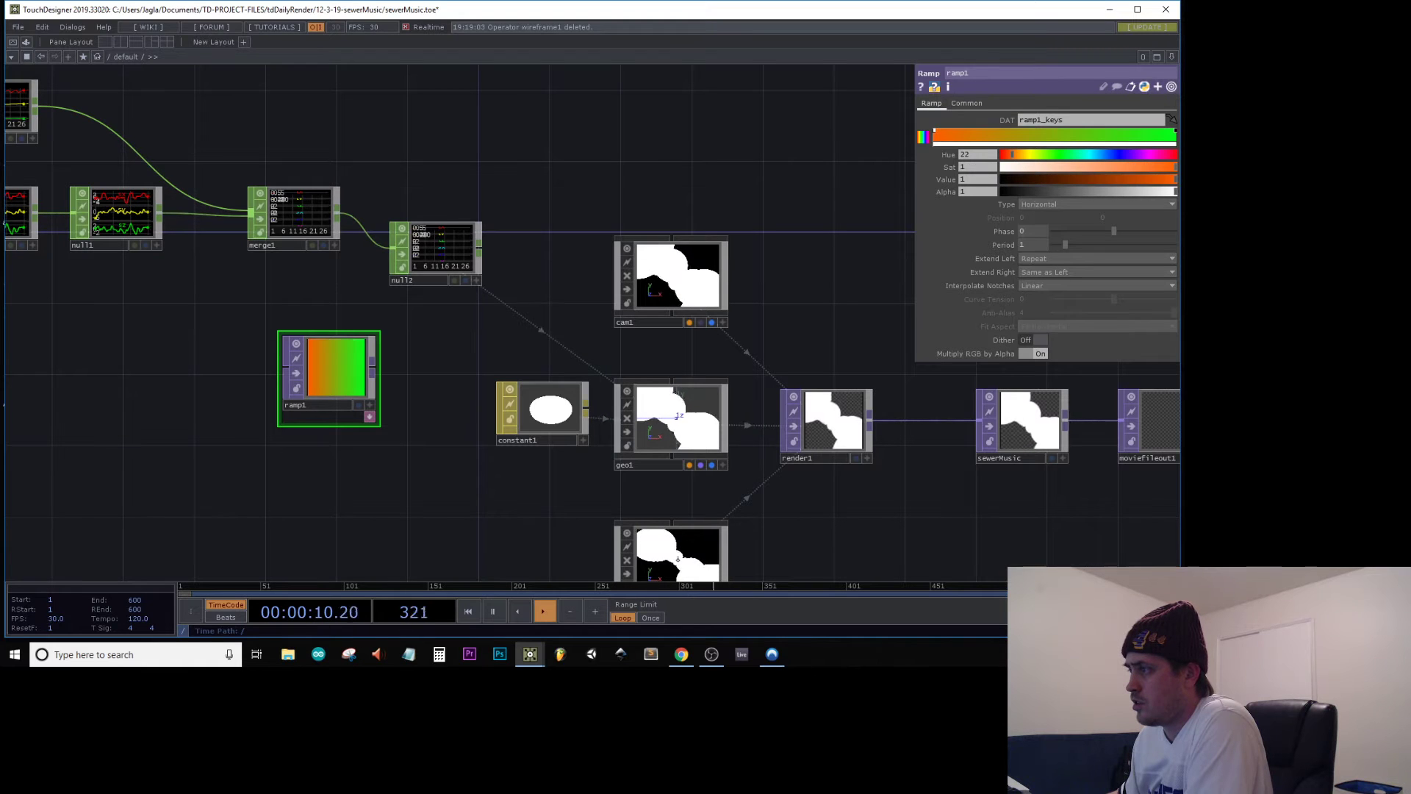
pyautogui.click(1021, 156)
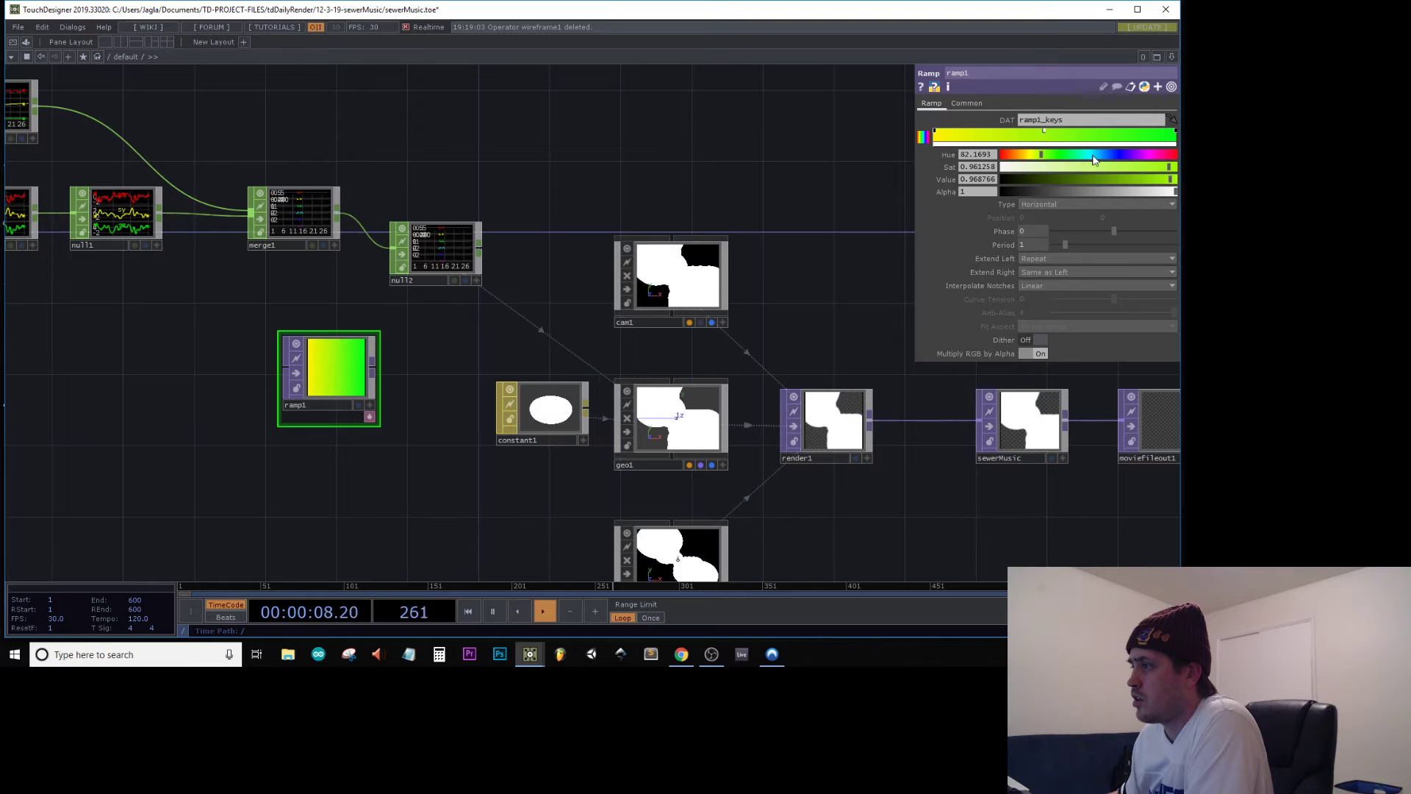
pyautogui.moveTo(1096, 154); pyautogui.dragTo(1080, 158)
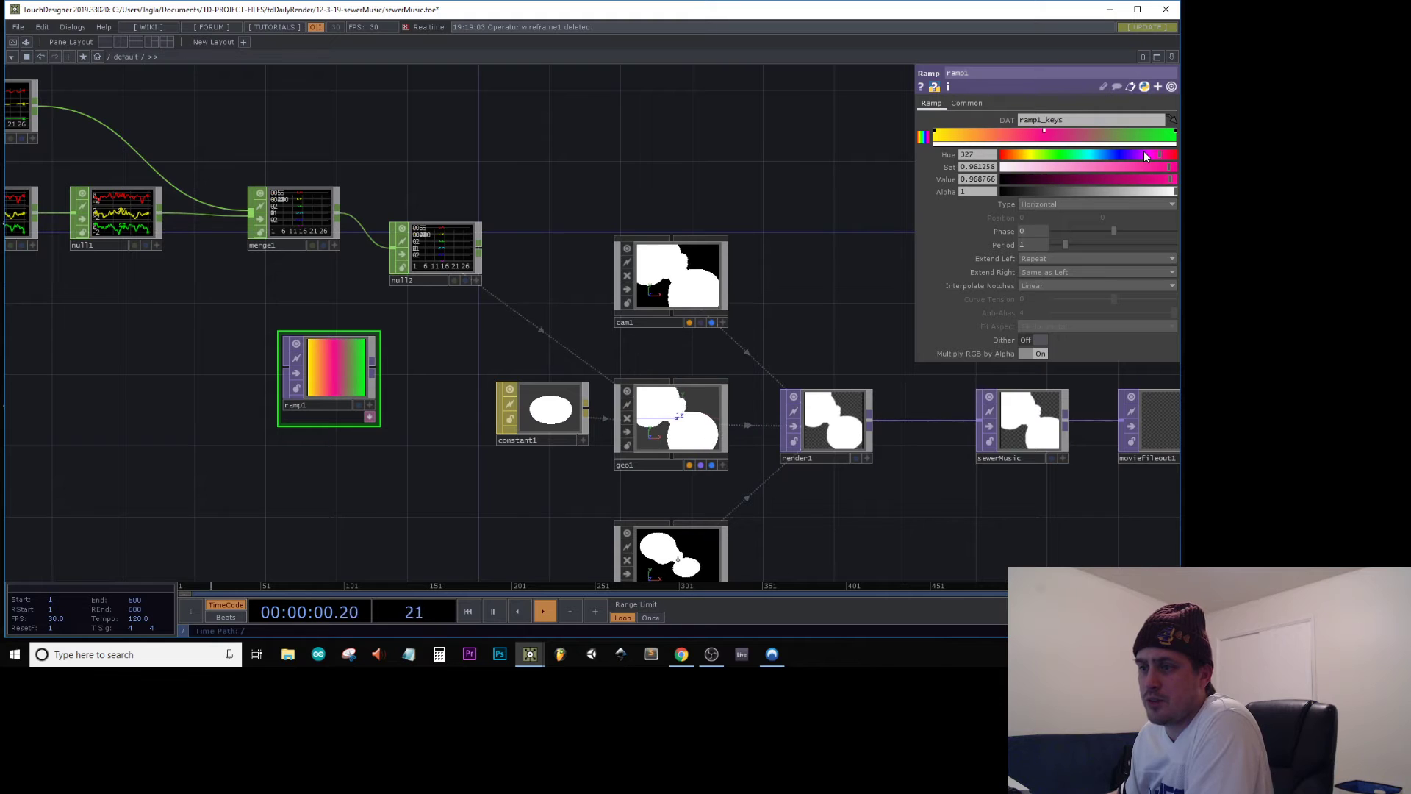
# Connect a Null TOP to ramp1's output and assign it as the colour map of the constant1 material
pyautogui.rightClick(375, 381)
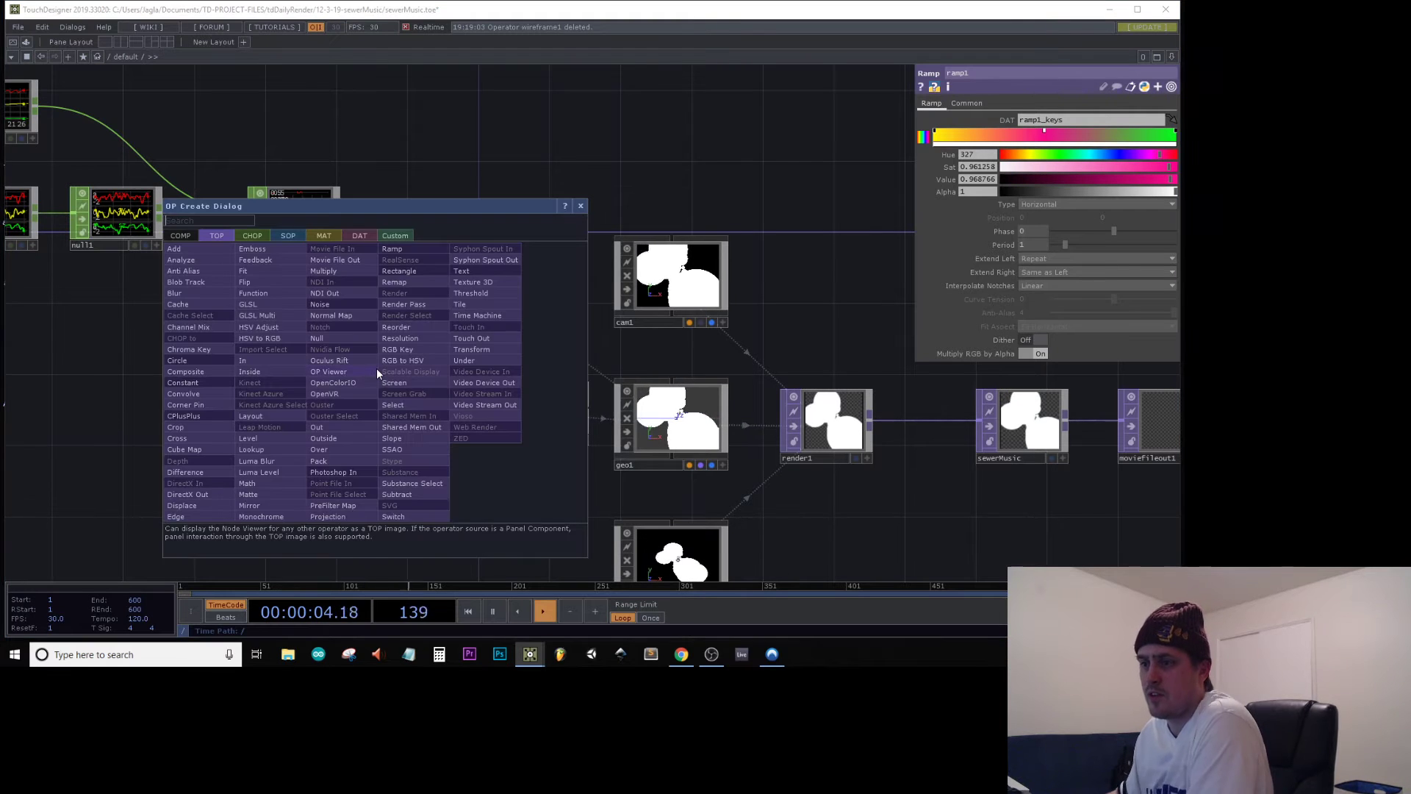
pyautogui.write('nul')
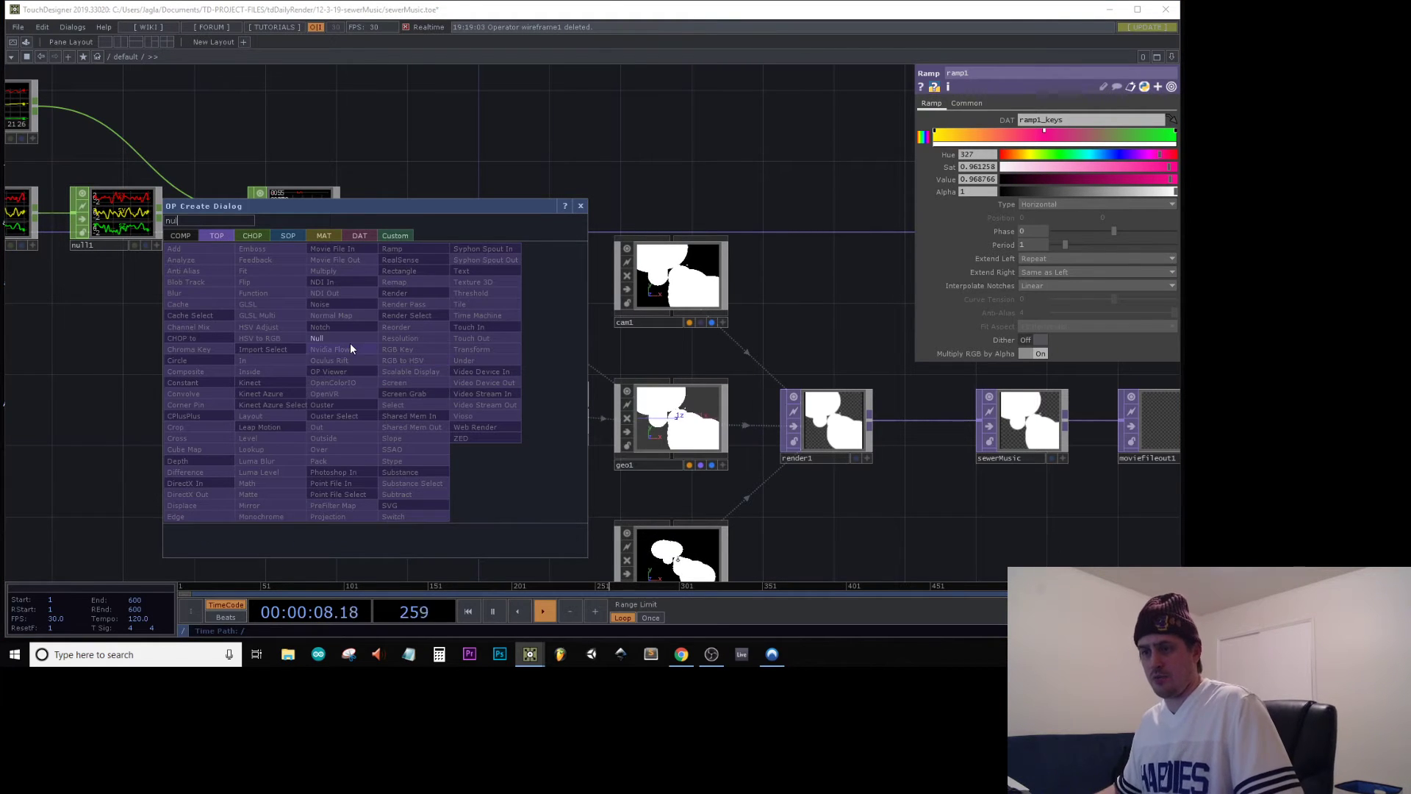
pyautogui.press('Escape')
pyautogui.rightClick(373, 368)
pyautogui.click(373, 368)
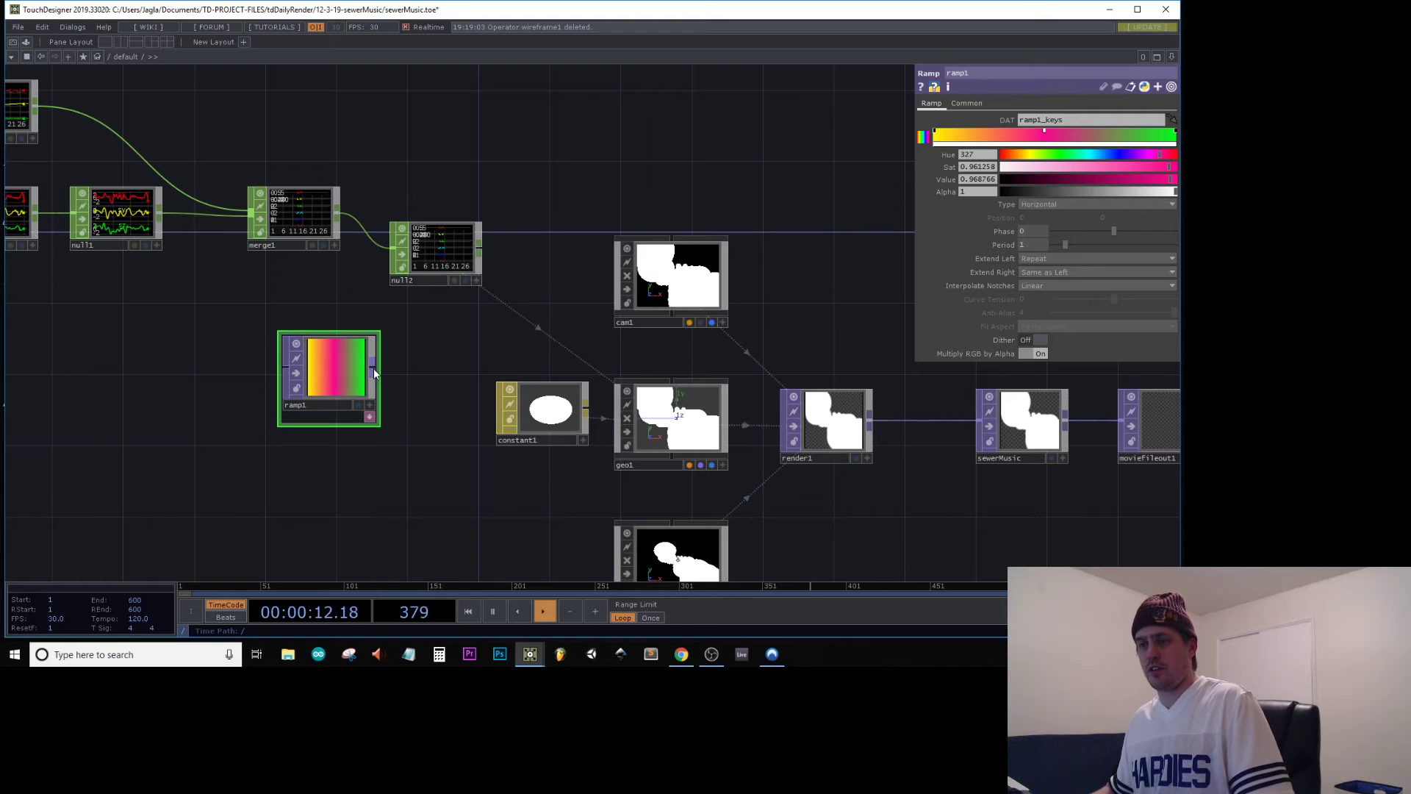
pyautogui.rightClick(373, 369)
pyautogui.write('nul')
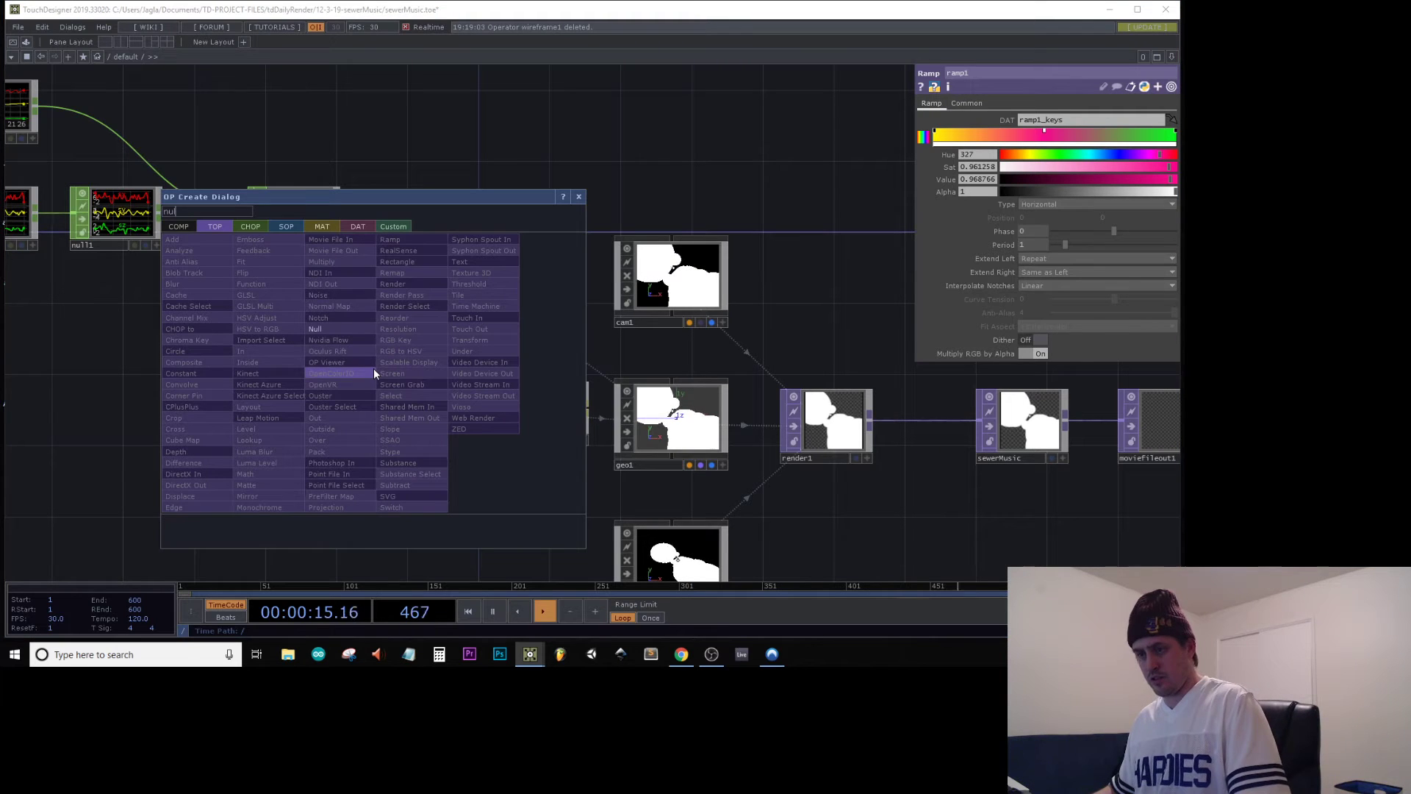
pyautogui.click(334, 326)
pyautogui.click(515, 420)
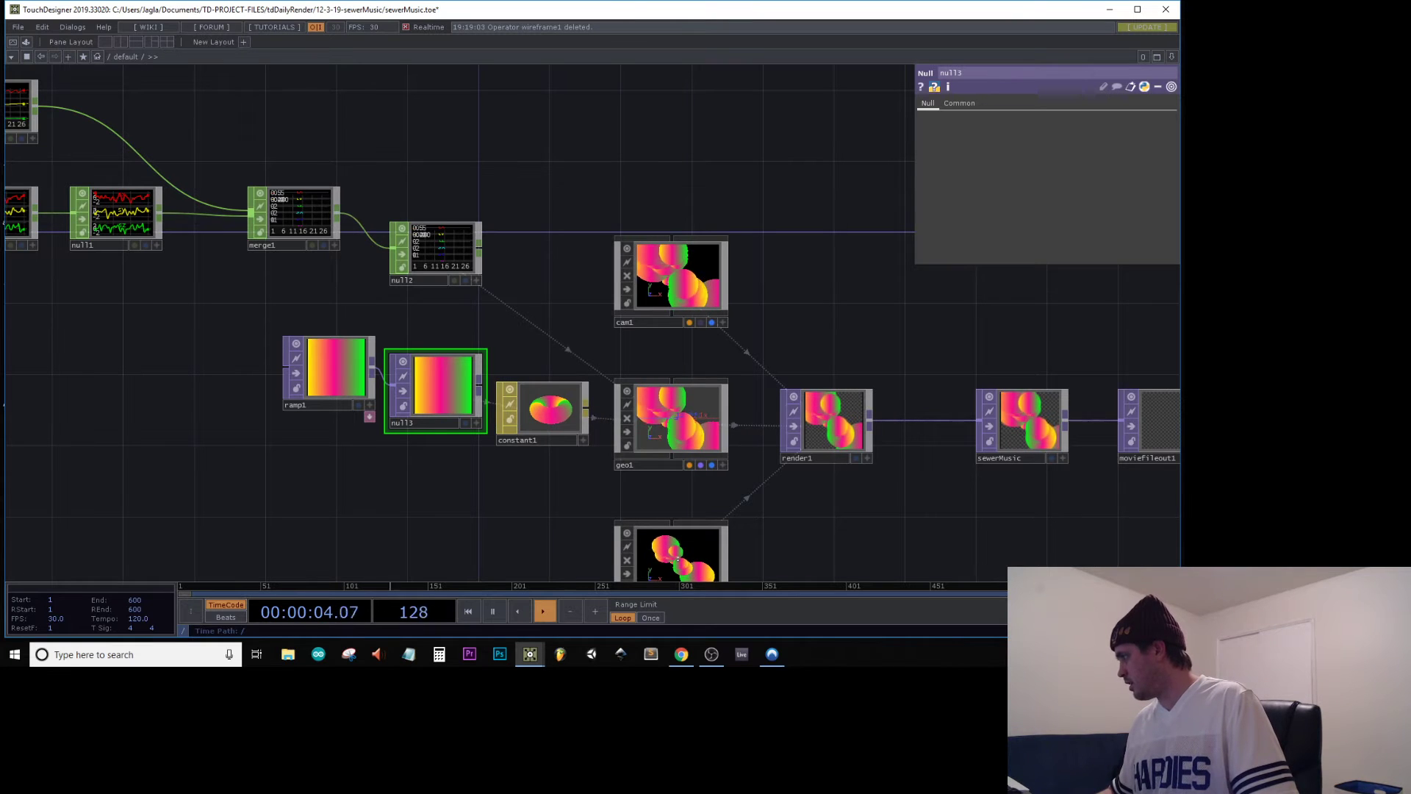
# Bring up the render1 output window and place it where the material nodes stay uncovered
pyautogui.hotkey('alt', 'Tab')
pyautogui.moveTo(842, 226); pyautogui.dragTo(491, 83)
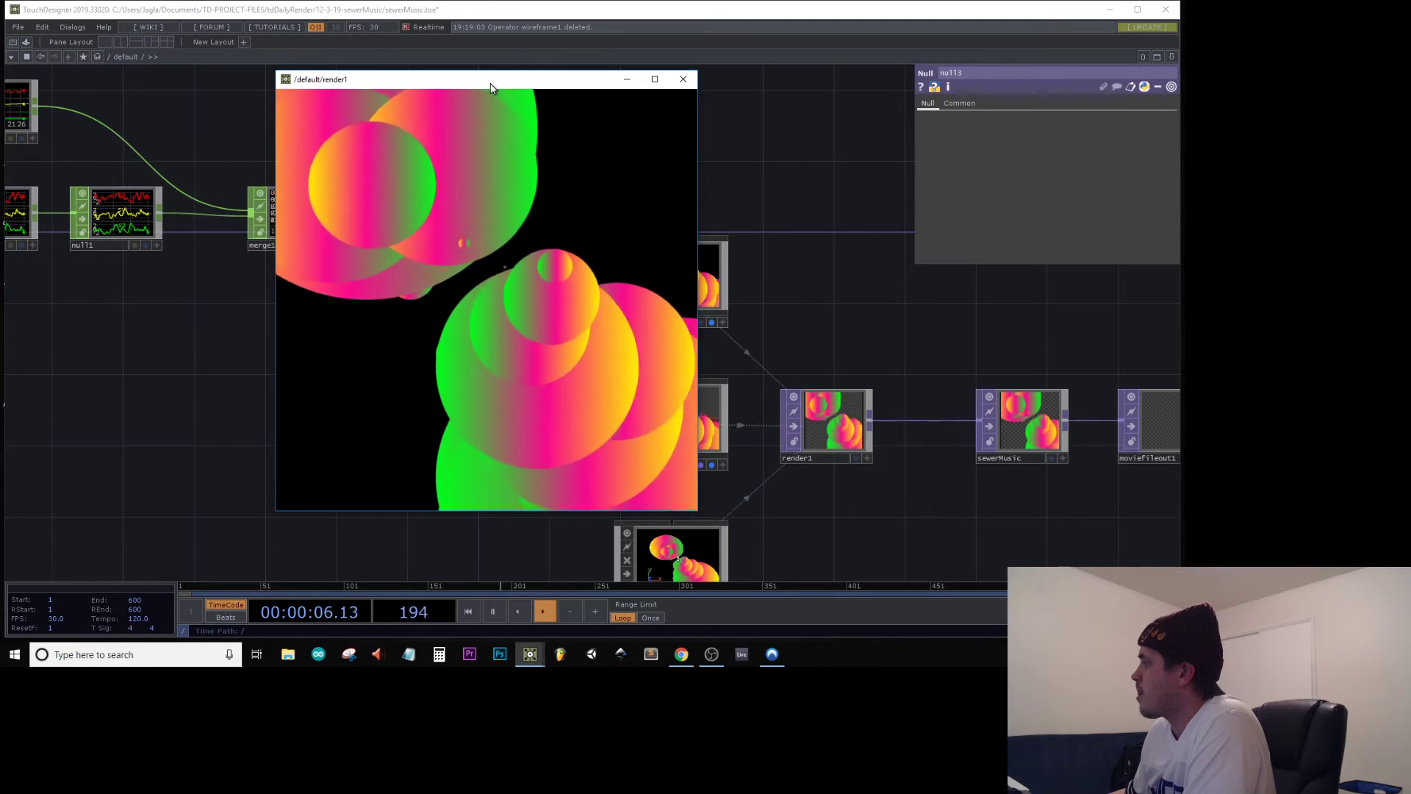
pyautogui.moveTo(491, 88); pyautogui.dragTo(953, 72)
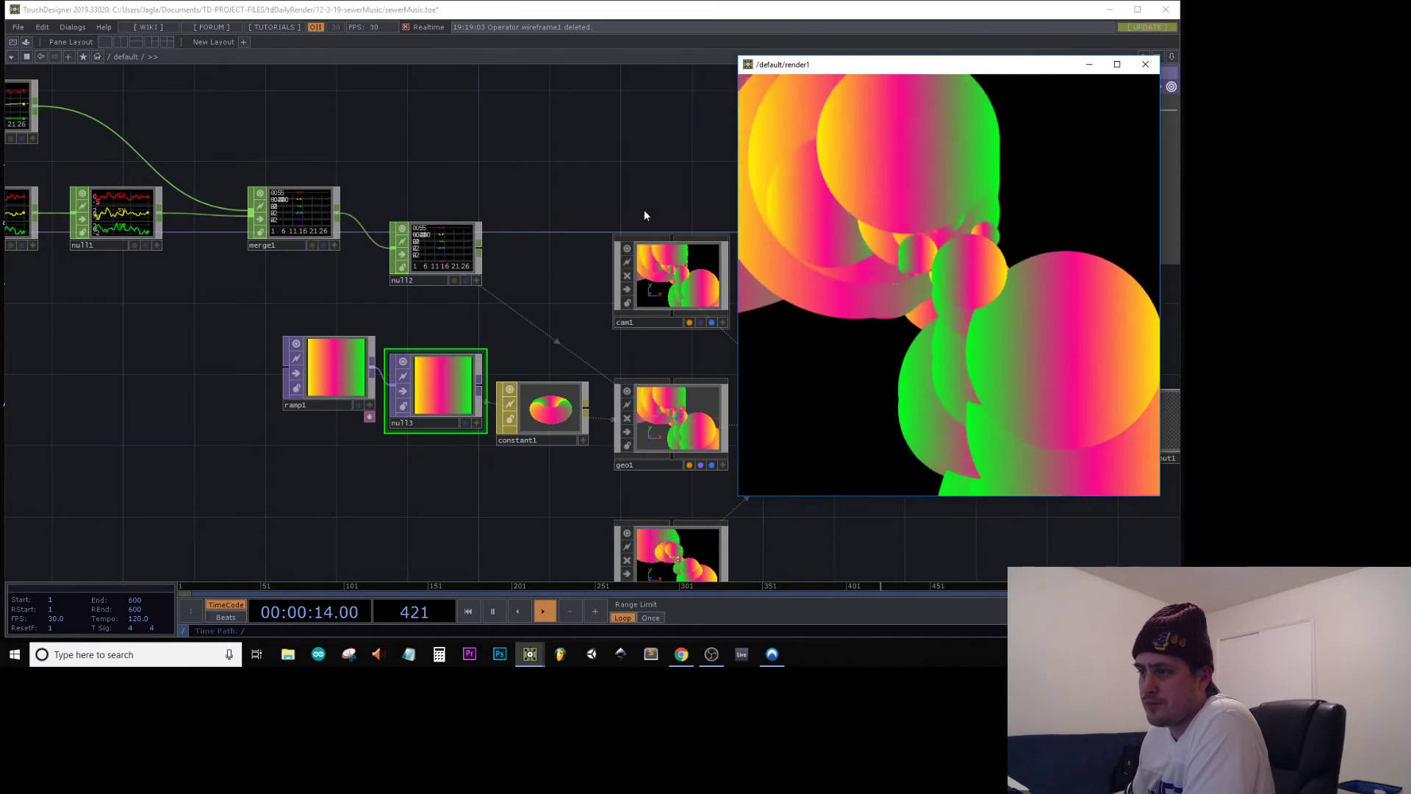
# Add a Constant TOP to the network just beneath render1
pyautogui.moveTo(563, 144); pyautogui.dragTo(198, 86)
pyautogui.moveTo(535, 433); pyautogui.dragTo(548, 365)
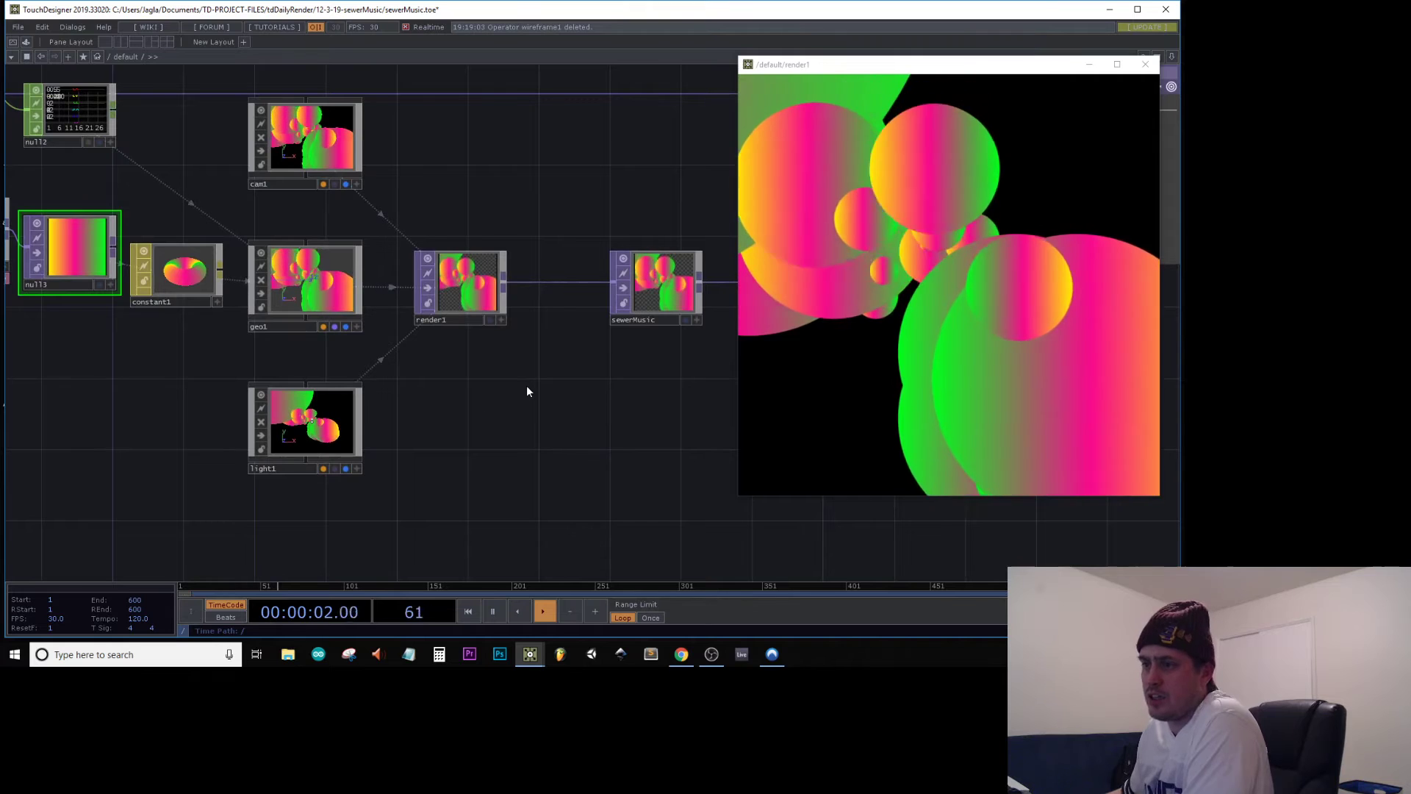
pyautogui.press('Tab')
pyautogui.write('c')
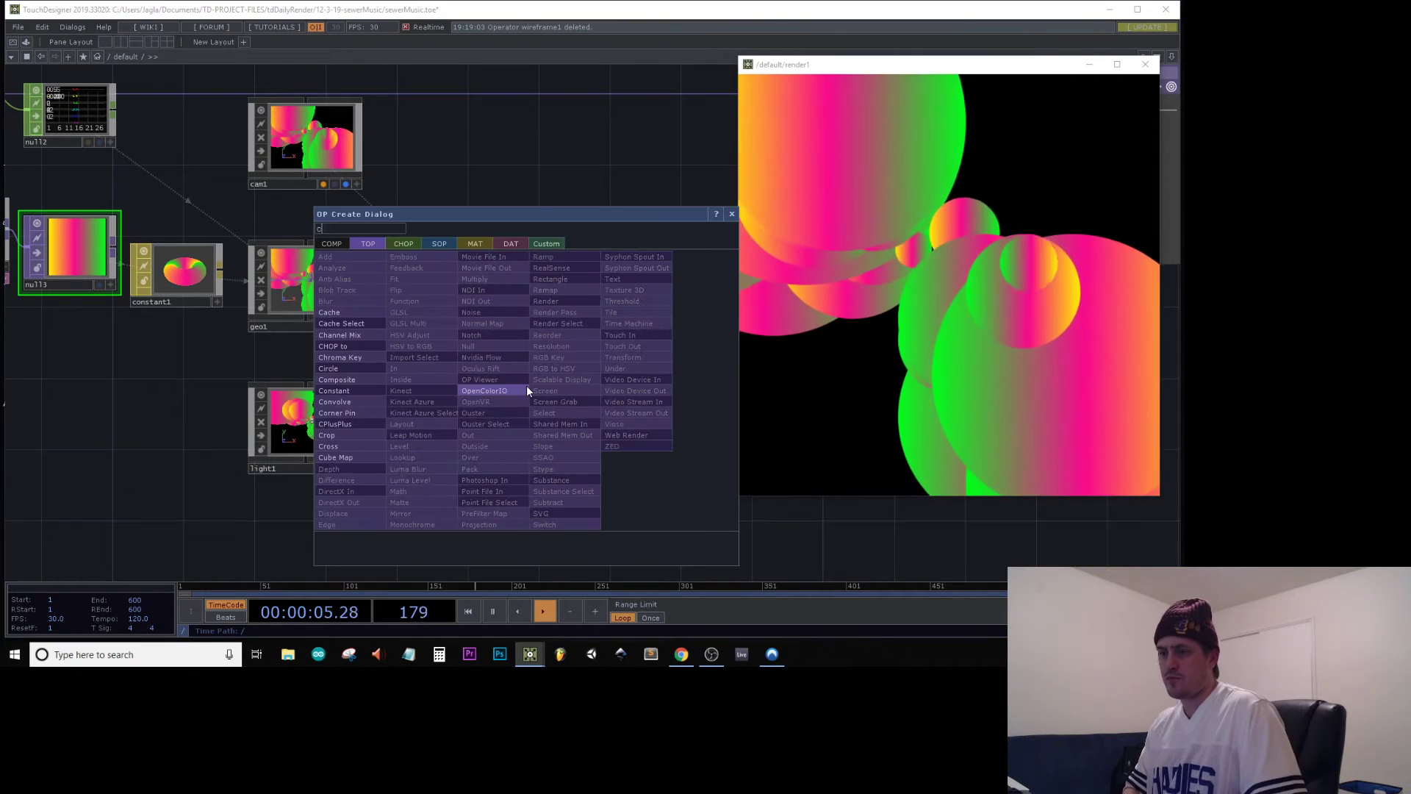
pyautogui.click(355, 391)
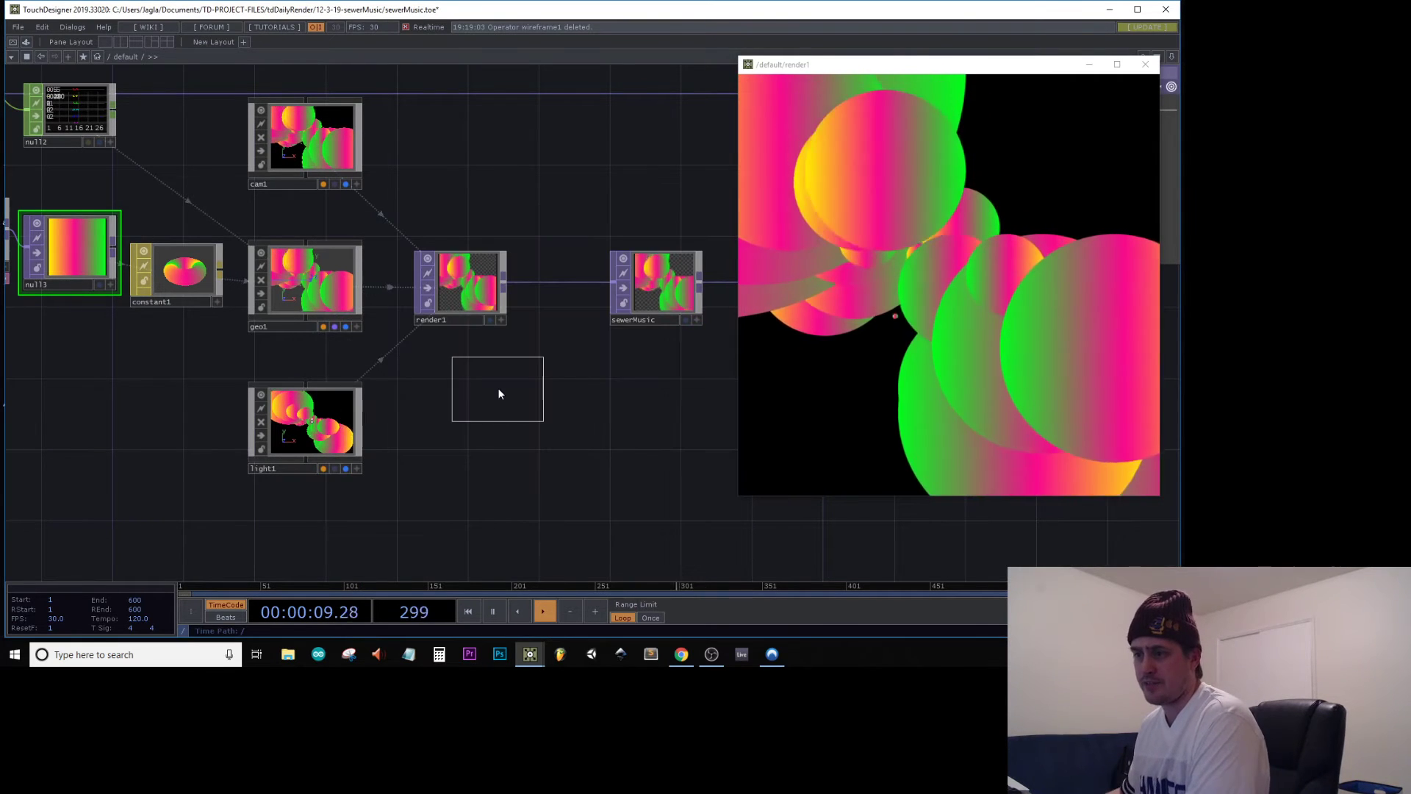
pyautogui.click(498, 393)
pyautogui.moveTo(471, 382); pyautogui.dragTo(452, 382)
# Uncover constant2's parameters and set its colour to black
pyautogui.moveTo(1008, 67); pyautogui.dragTo(833, 182)
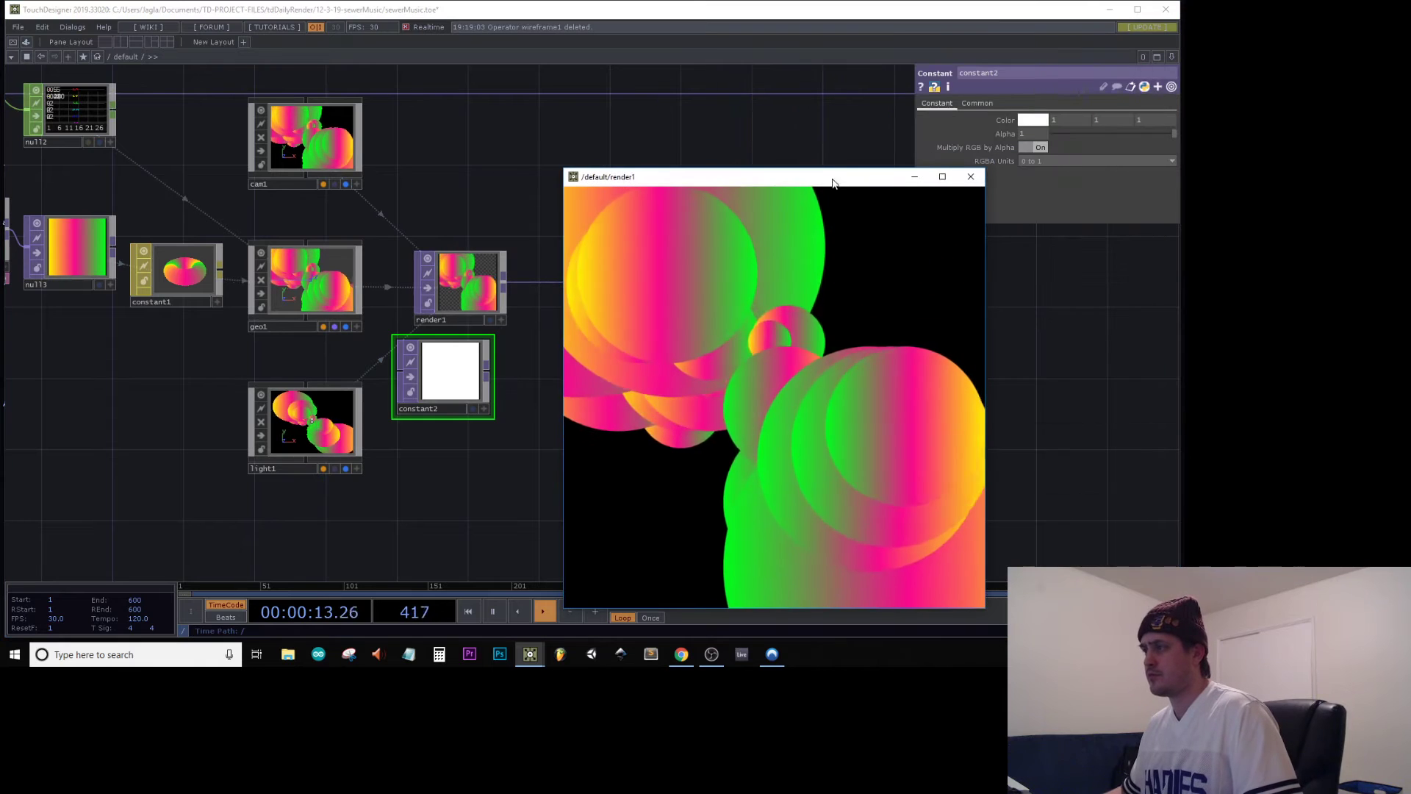
pyautogui.click(1033, 120)
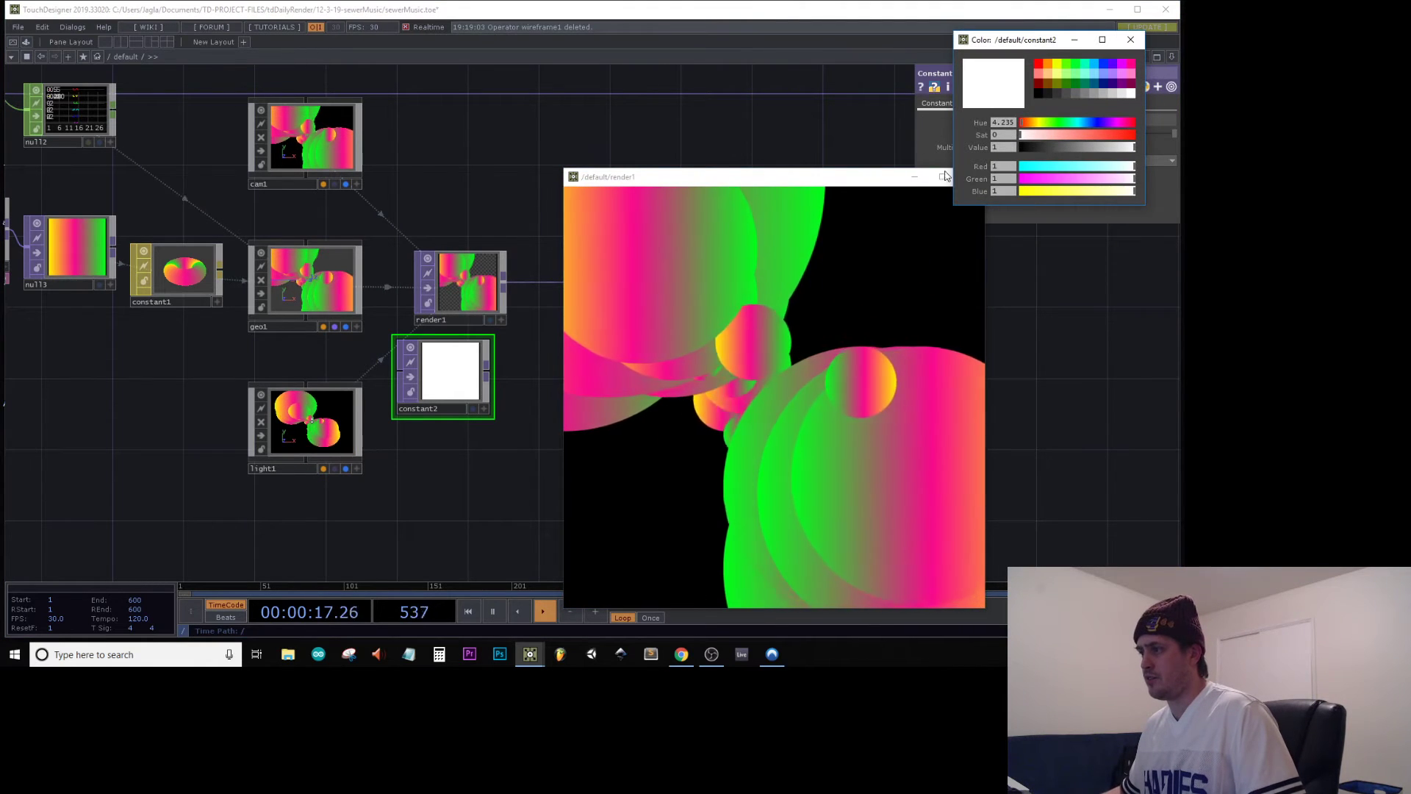
pyautogui.moveTo(944, 175); pyautogui.dragTo(963, 170)
pyautogui.click(1141, 42)
# Set constant2's output resolution to 1080 by 1080
pyautogui.click(987, 104)
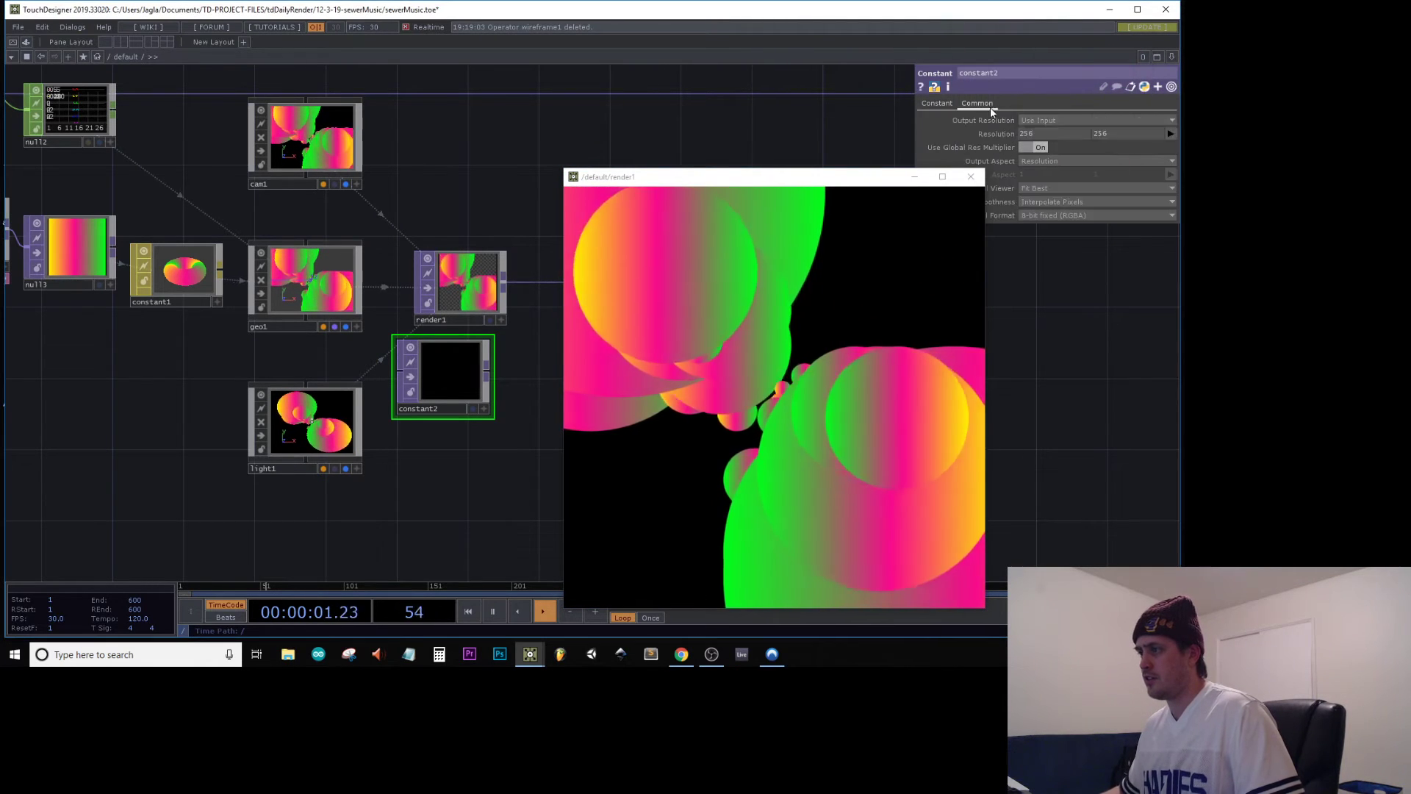
pyautogui.write('1080')
pyautogui.press('Tab')
pyautogui.write('1080')
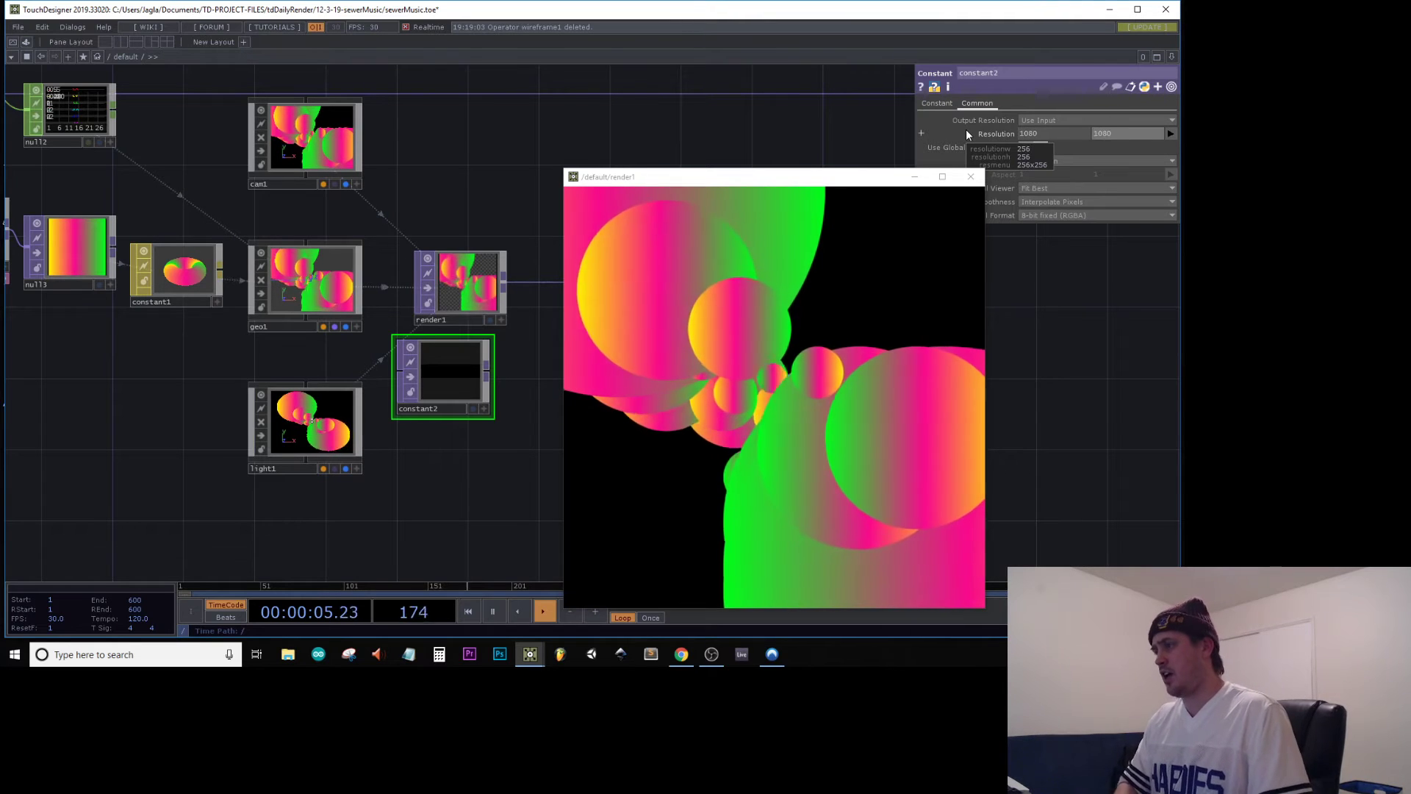
pyautogui.press('Return')
# Insert an Over TOP between render1 and sewerMusic and connect constant2 as its second input for a black background
pyautogui.moveTo(646, 177); pyautogui.dragTo(781, 161)
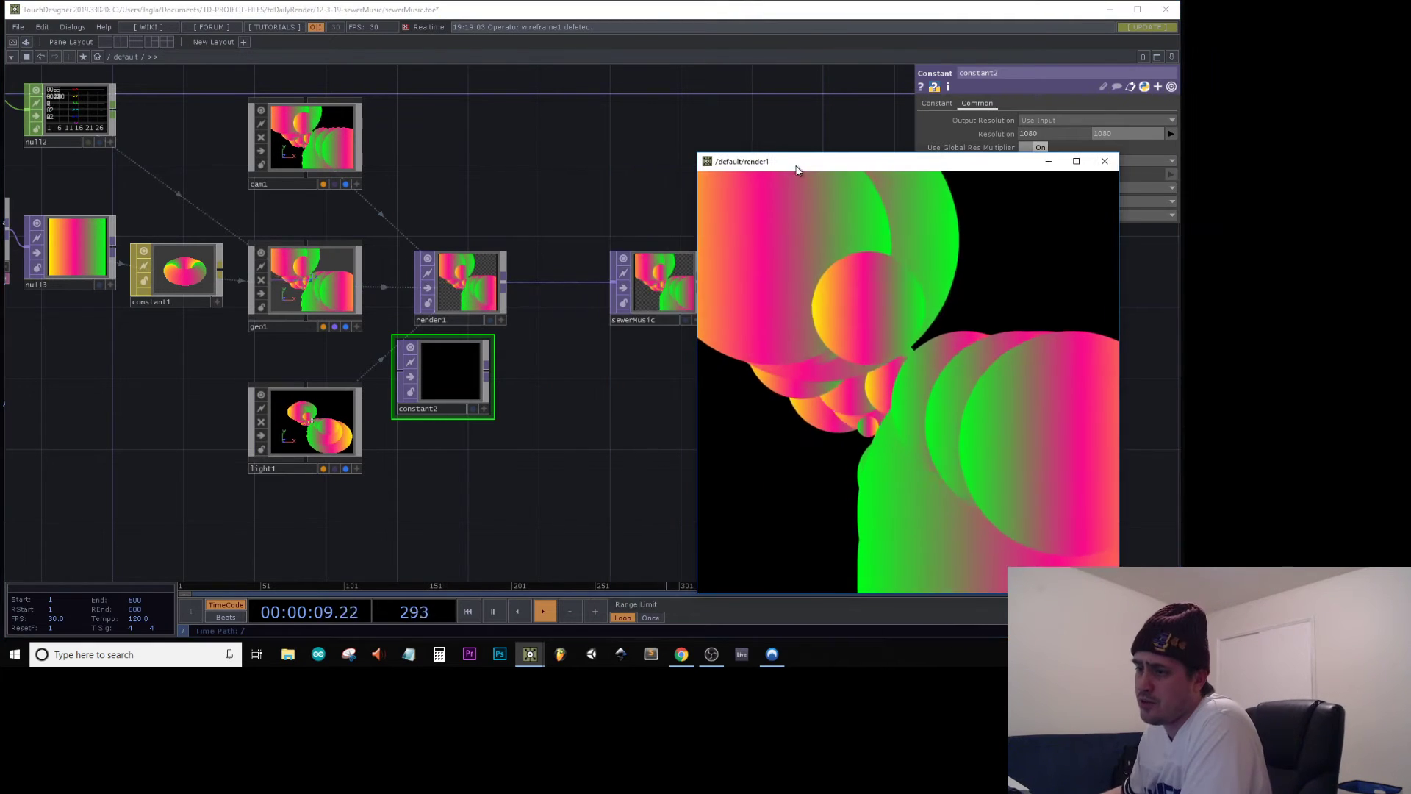
pyautogui.rightClick(558, 282)
pyautogui.click(562, 273)
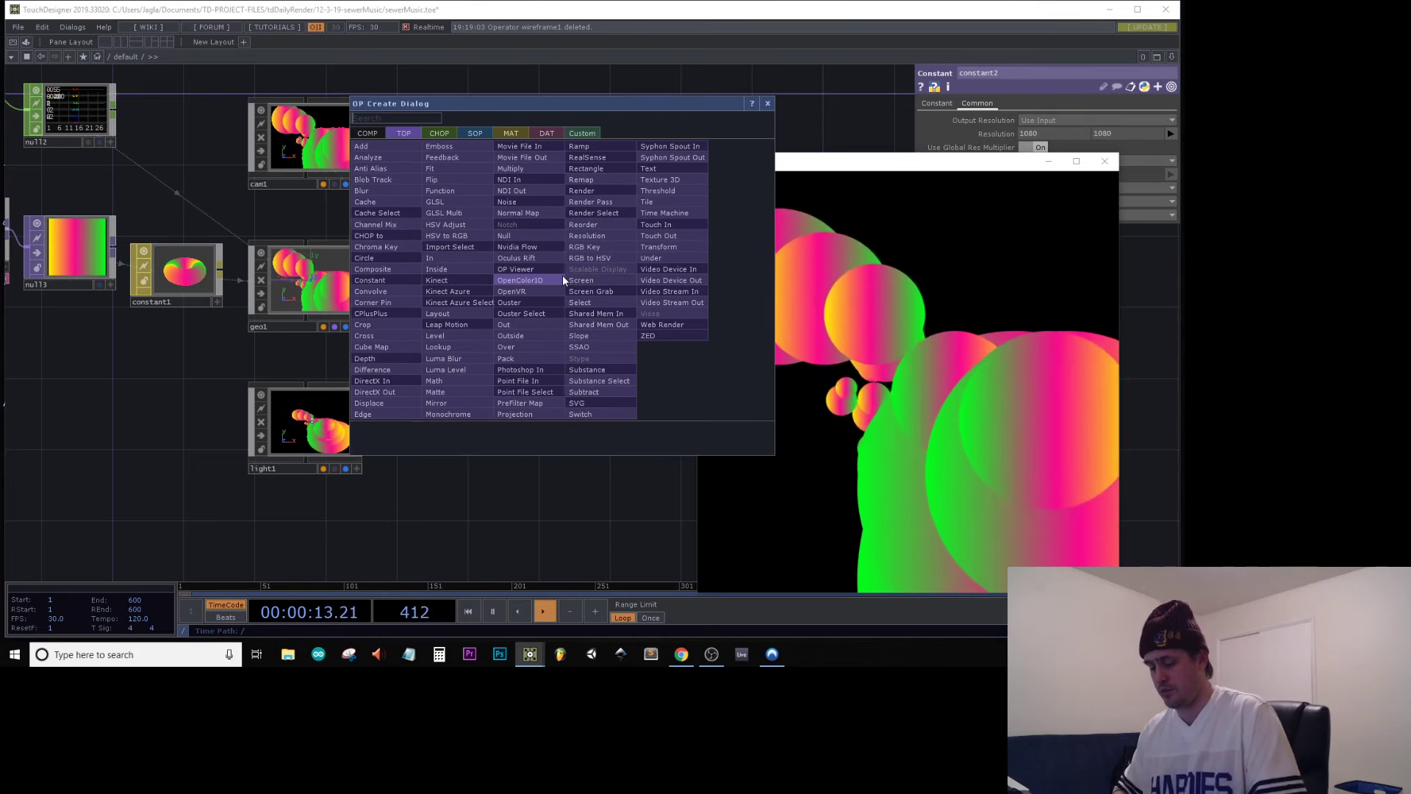
pyautogui.write('over')
pyautogui.click(506, 347)
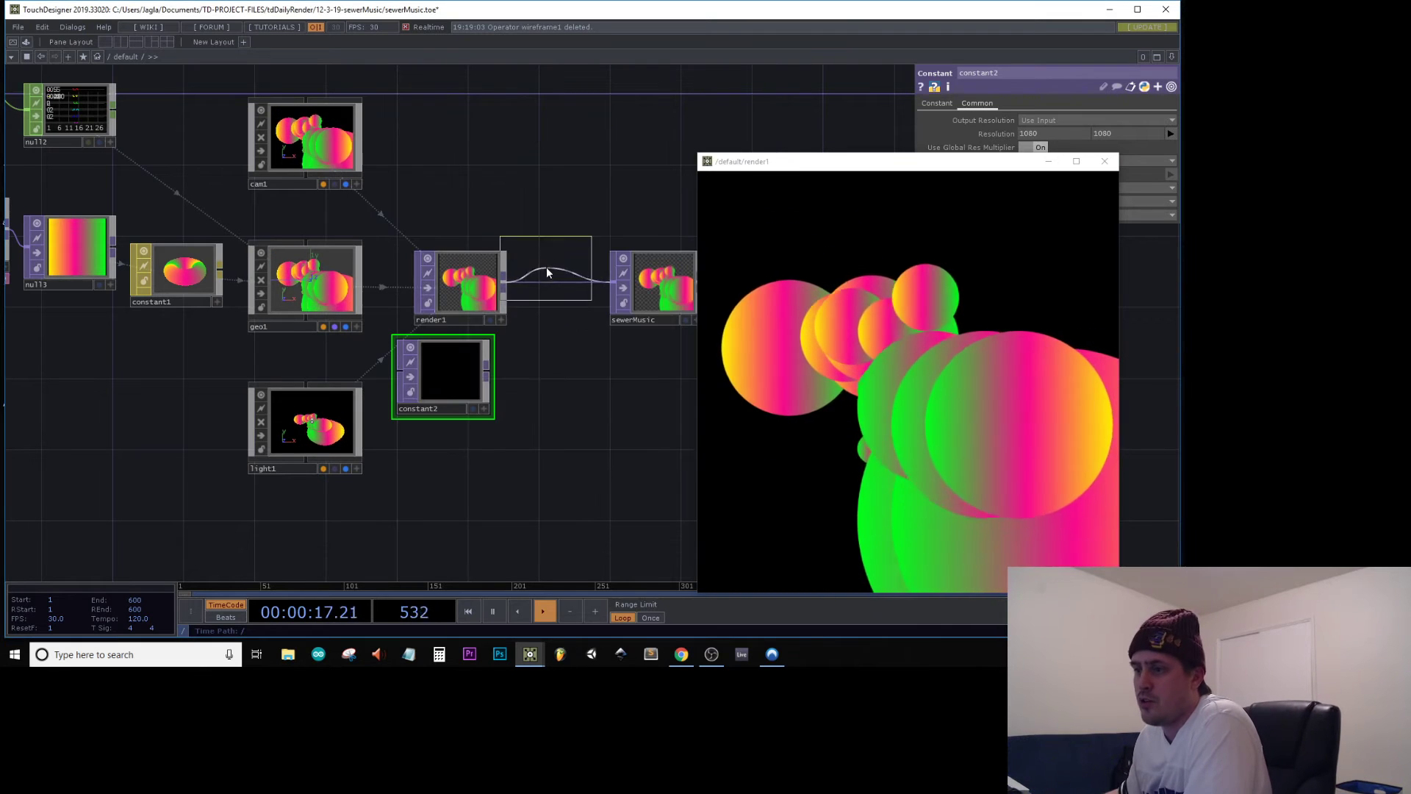
pyautogui.click(566, 196)
pyautogui.moveTo(491, 384); pyautogui.dragTo(522, 200)
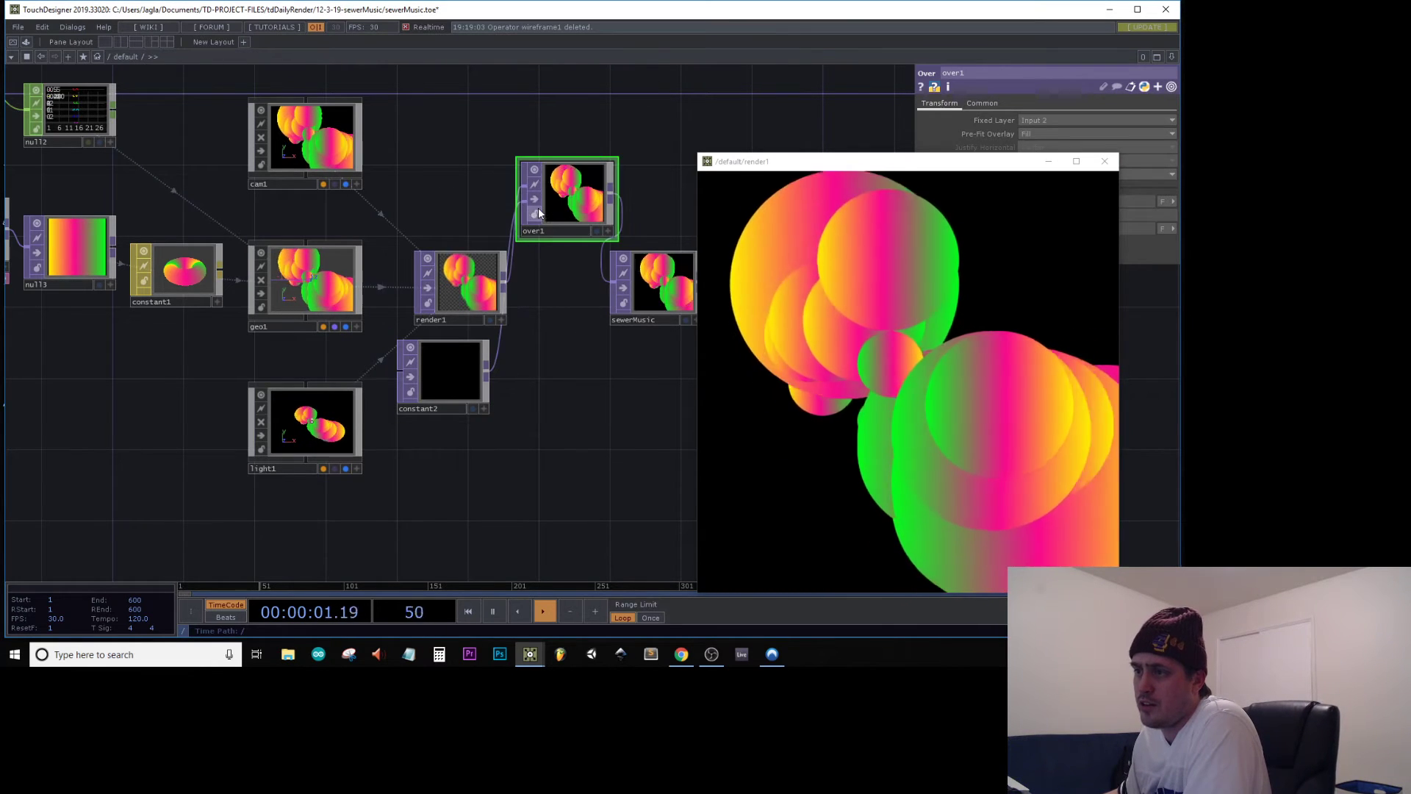
# Close the render1 output window and examine the composited image on the sewerMusic node up close
pyautogui.moveTo(654, 122); pyautogui.dragTo(575, 142)
pyautogui.click(607, 325)
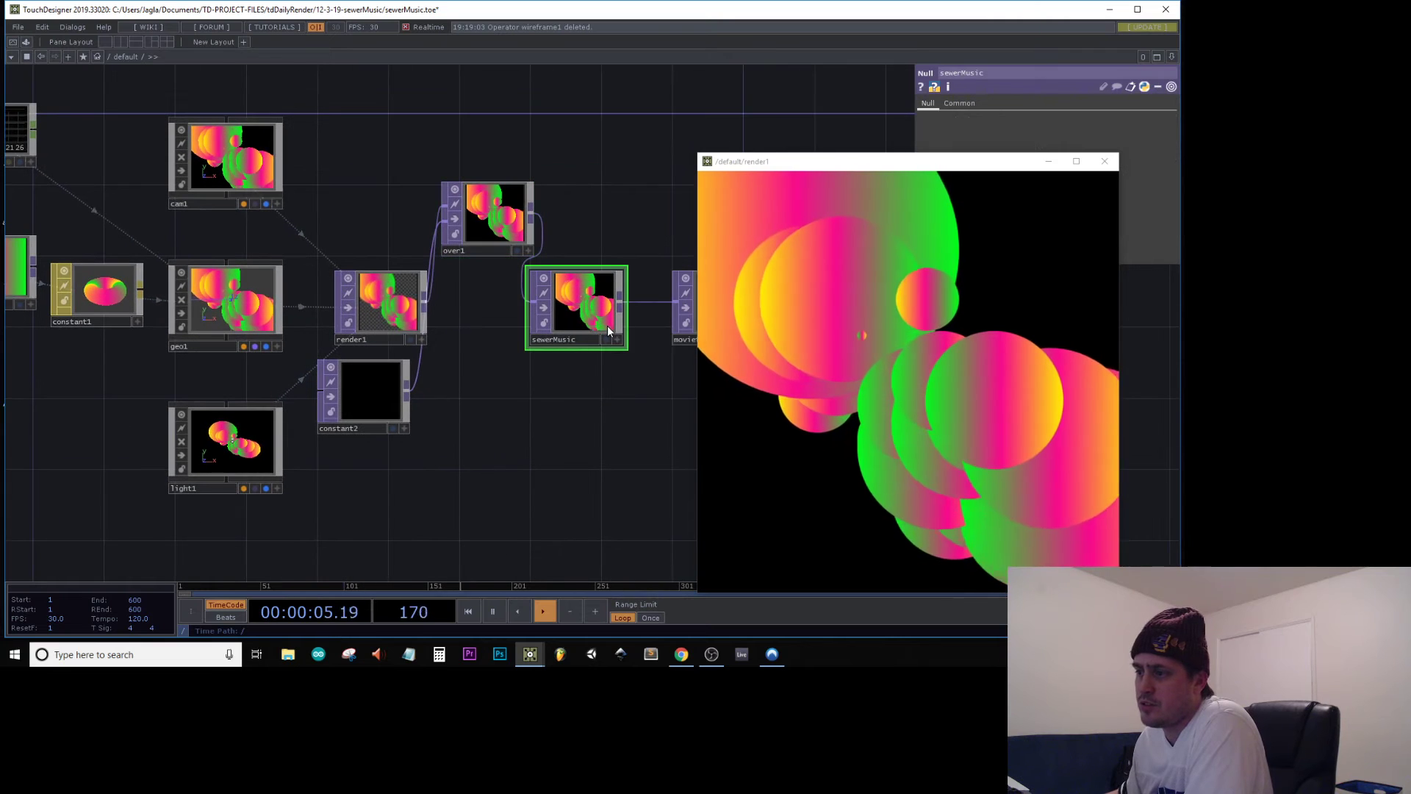
pyautogui.click(1104, 161)
pyautogui.scroll(10, 581, 305)
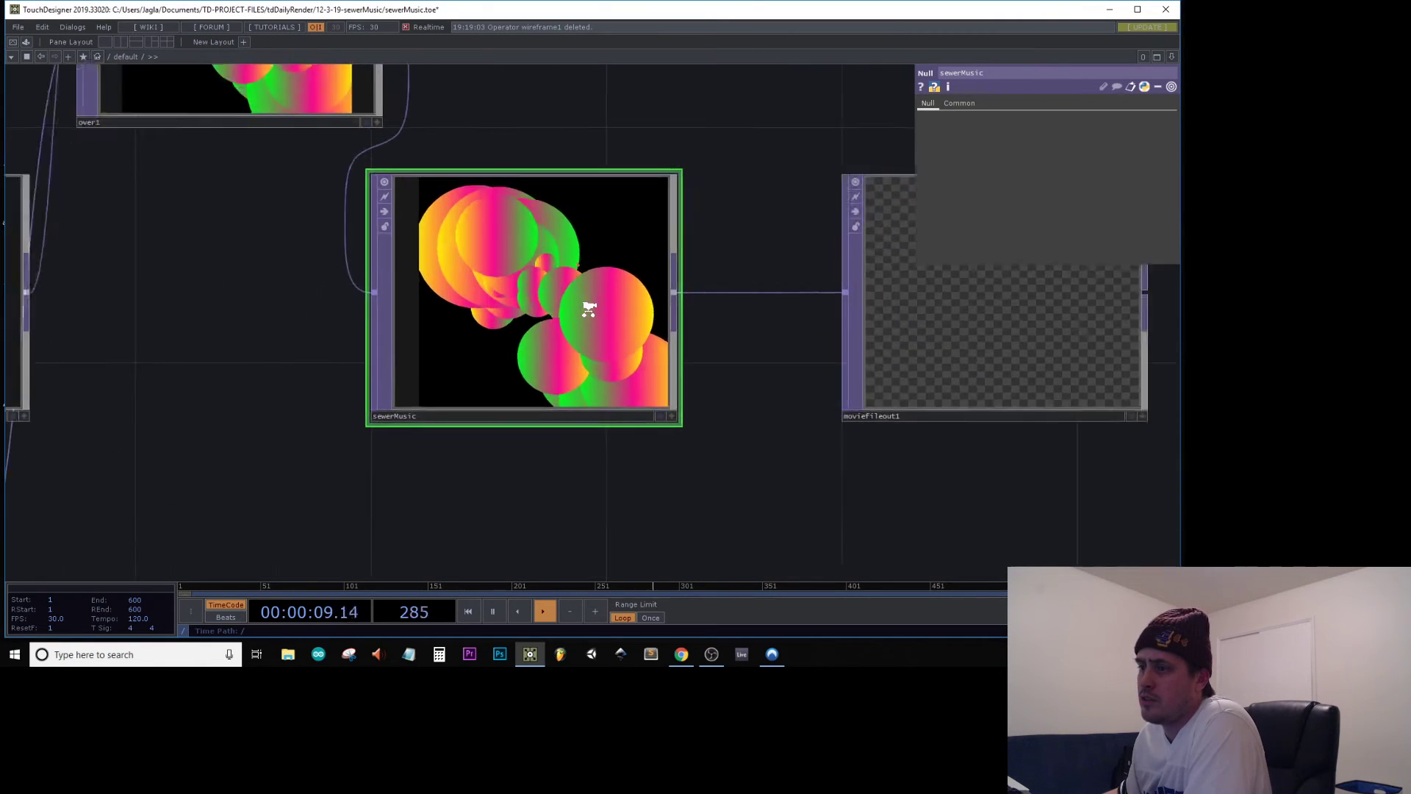
pyautogui.scroll(-8, 536, 331)
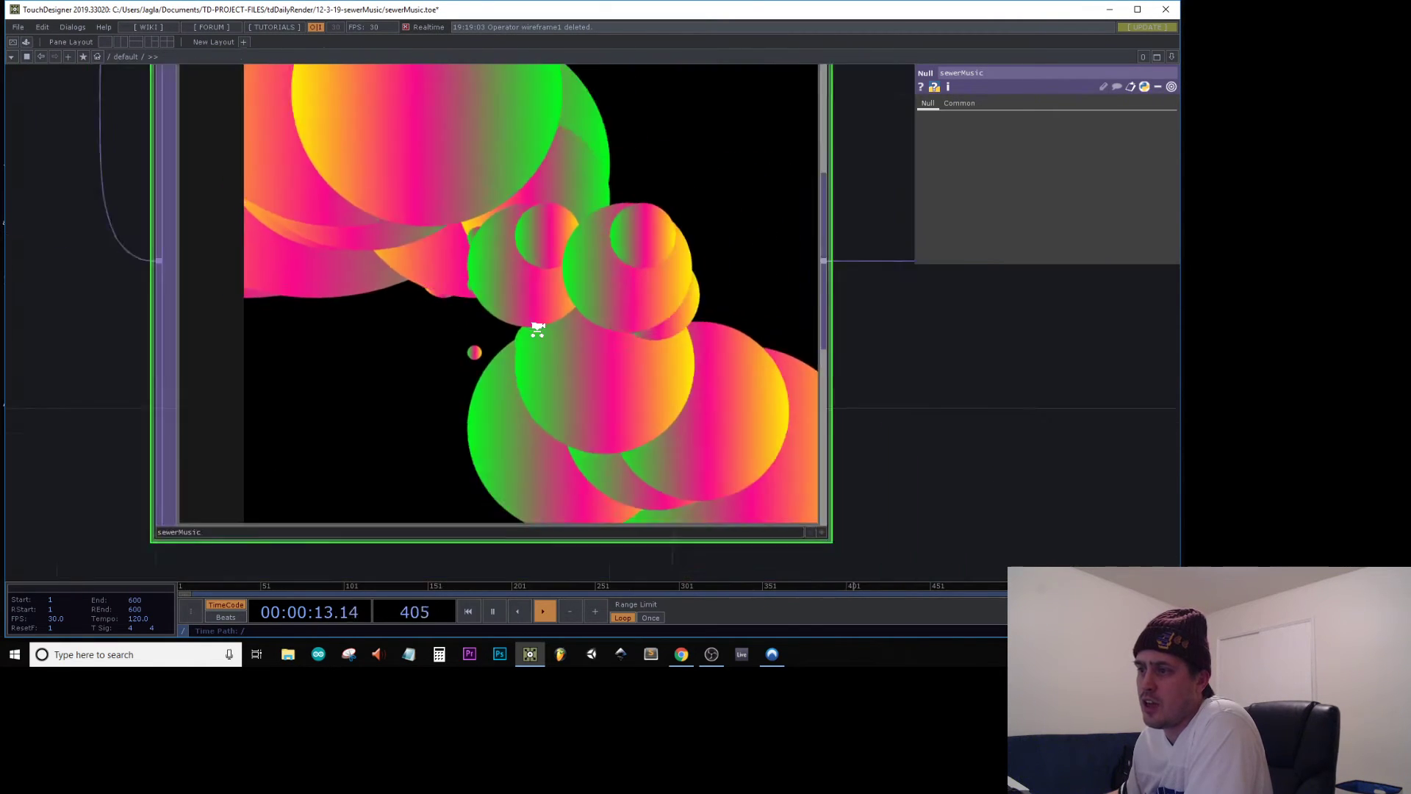
pyautogui.scroll(3, 564, 335)
pyautogui.scroll(3, 563, 336)
pyautogui.scroll(-6, 463, 352)
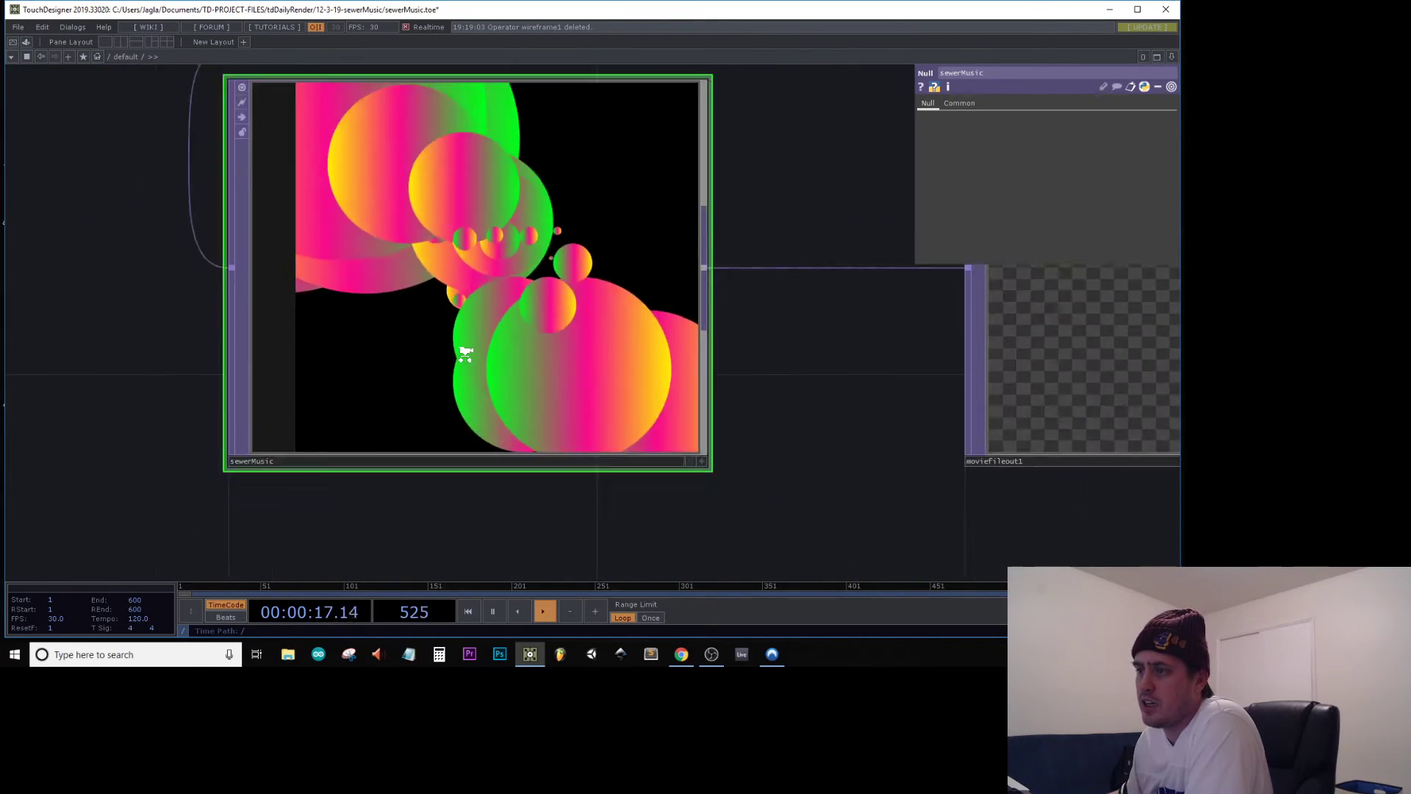
pyautogui.click(730, 347)
# Open sewerMusic's output in its own window, shrink it and place it beside the network
pyautogui.rightClick(496, 329)
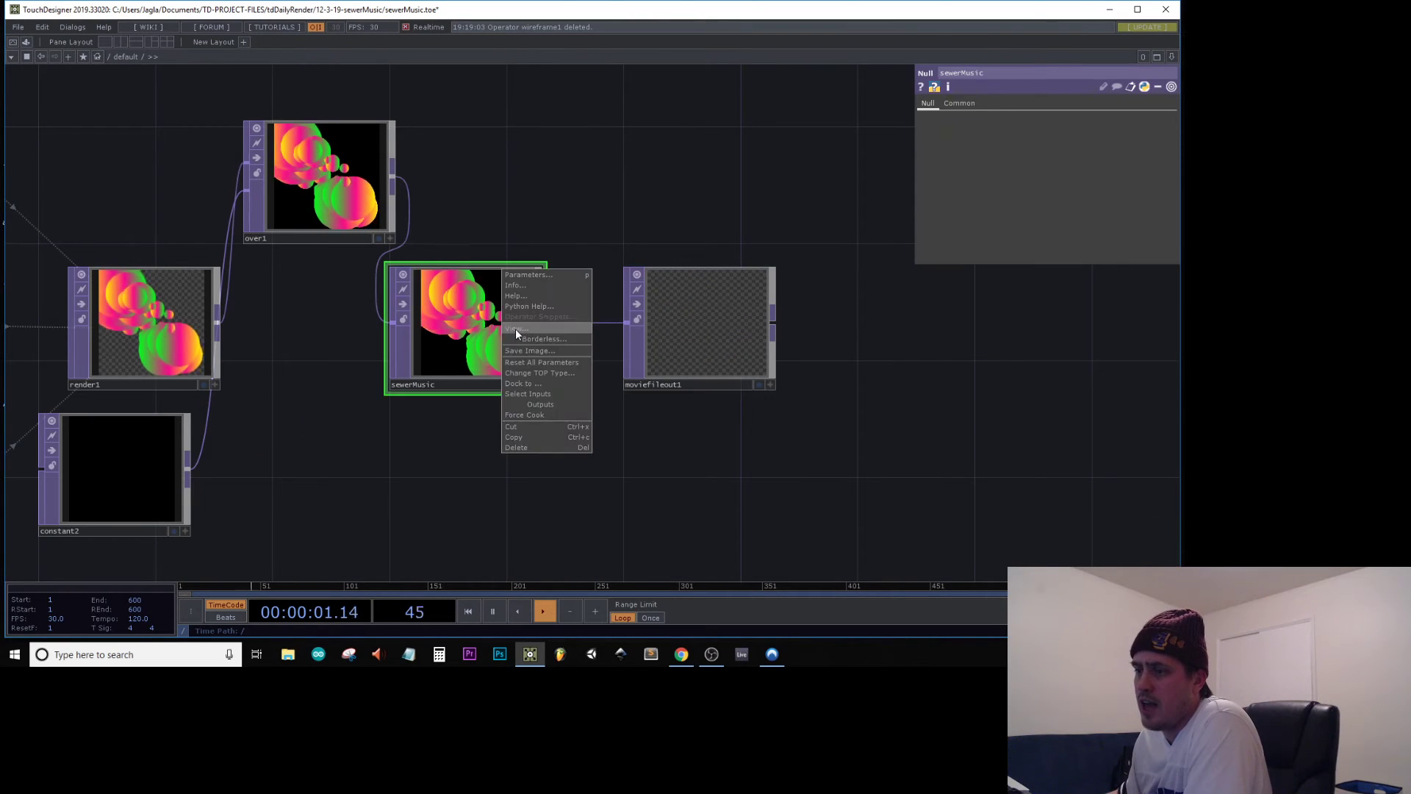
pyautogui.click(517, 328)
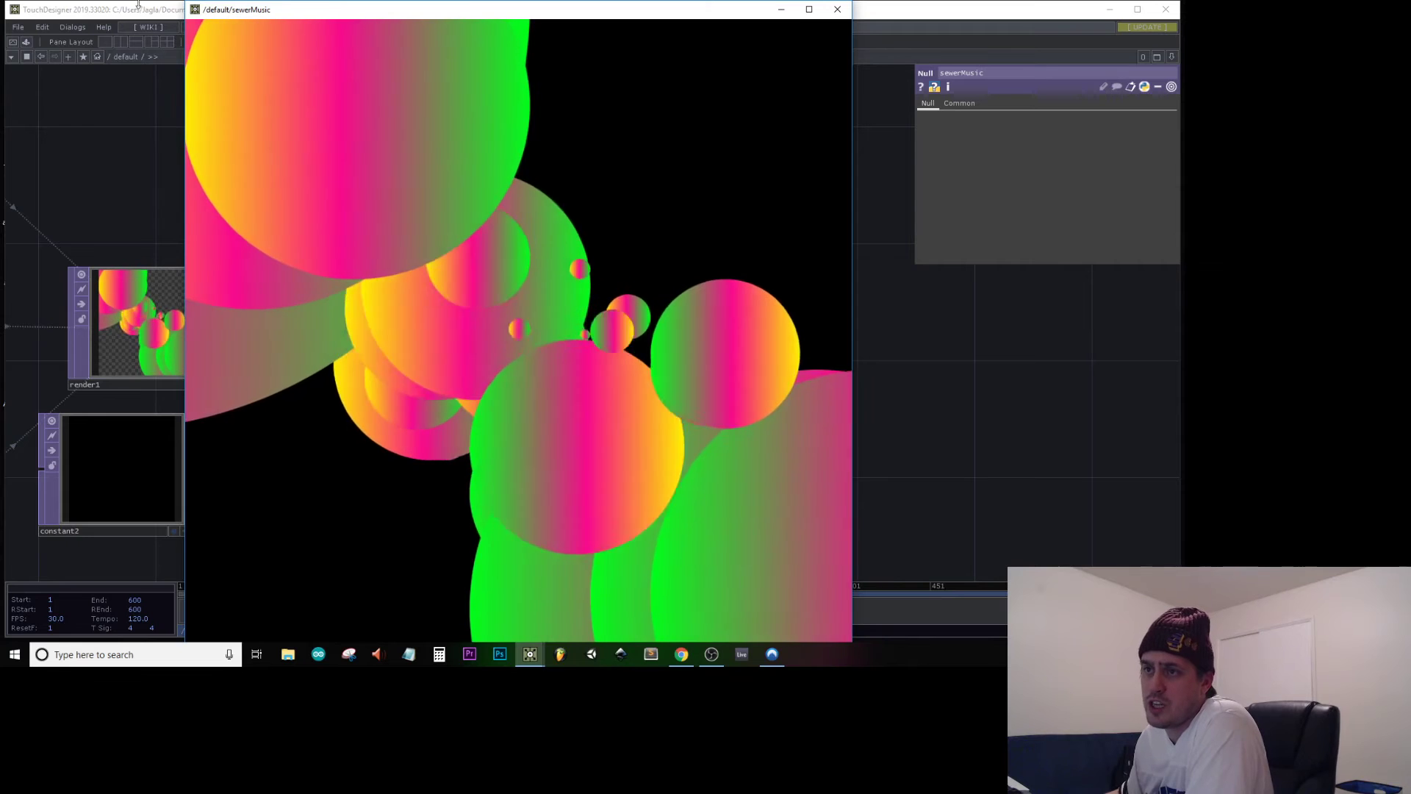
pyautogui.moveTo(186, 1); pyautogui.dragTo(474, 289)
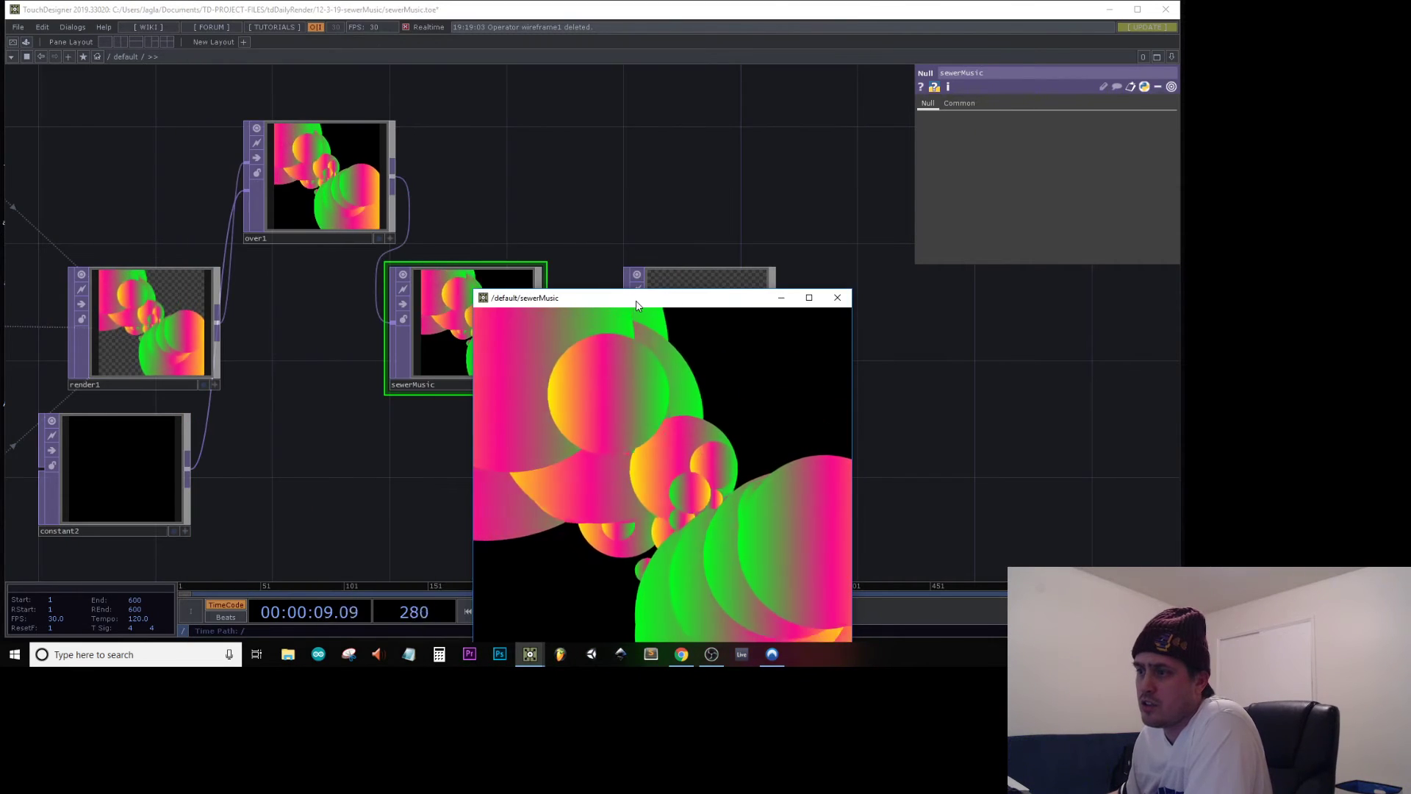
pyautogui.moveTo(639, 300); pyautogui.dragTo(960, 121)
# Add a second Noise CHOP to the network below noise1
pyautogui.scroll(-3, 397, 200)
pyautogui.scroll(-4, 397, 200)
pyautogui.moveTo(333, 183); pyautogui.dragTo(716, 196)
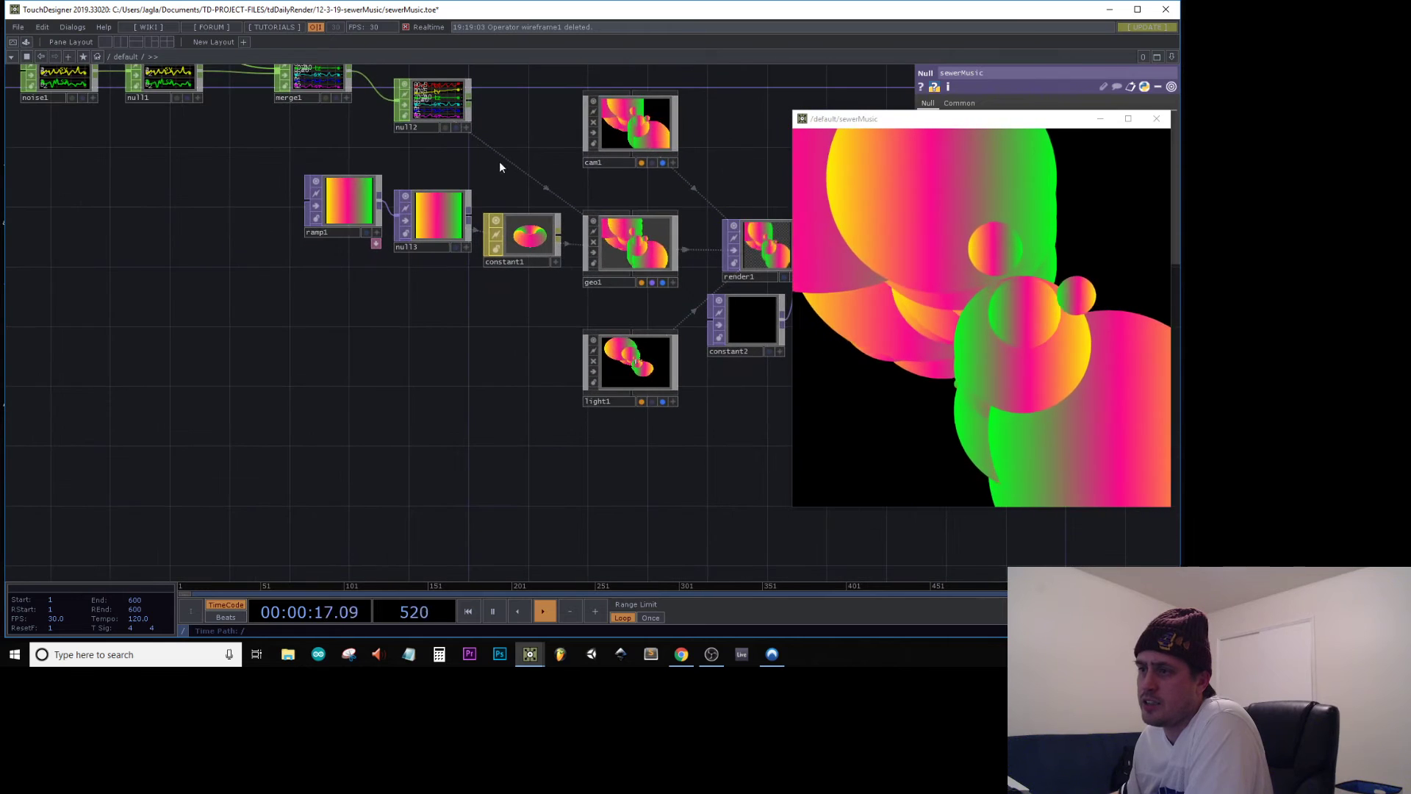
pyautogui.scroll(3, 500, 161)
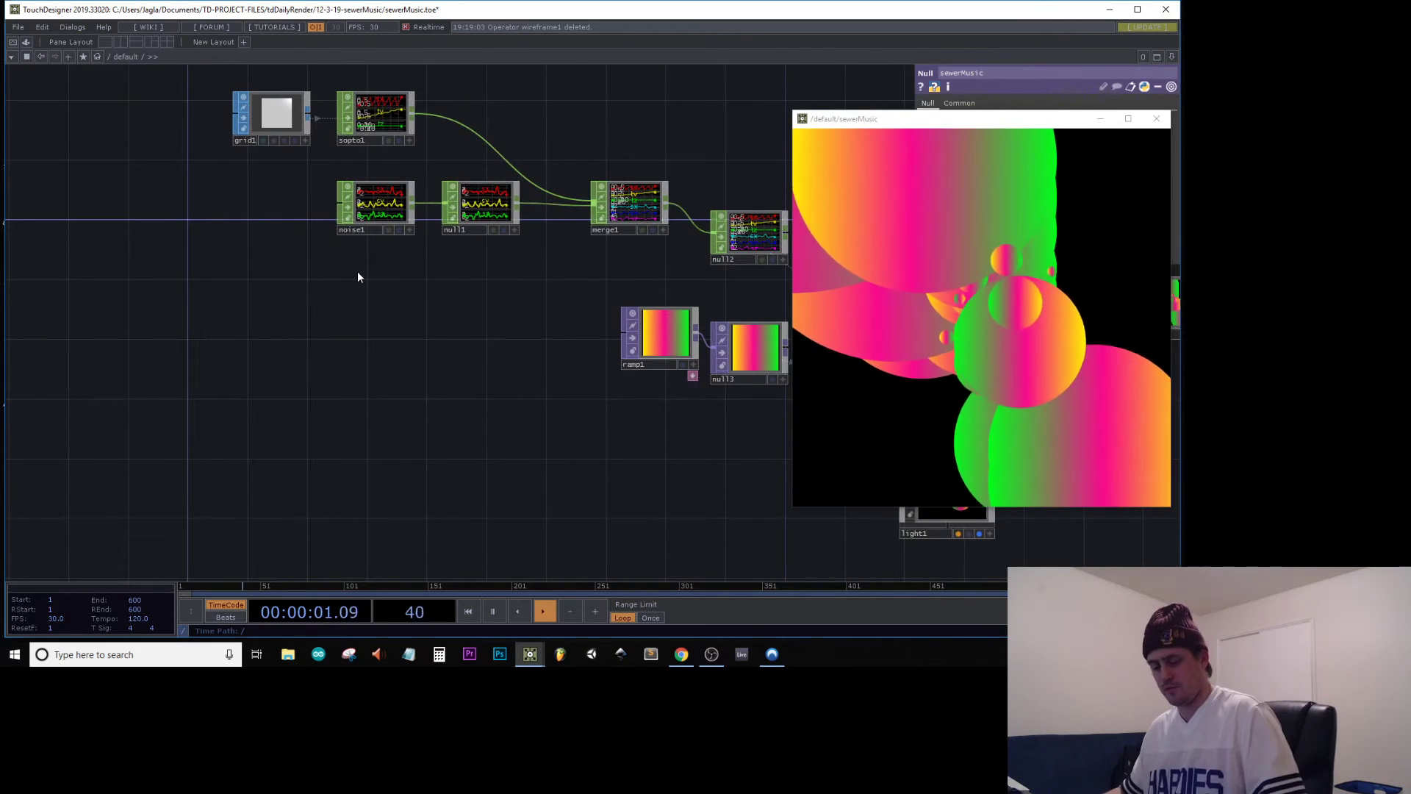
pyautogui.press('Tab')
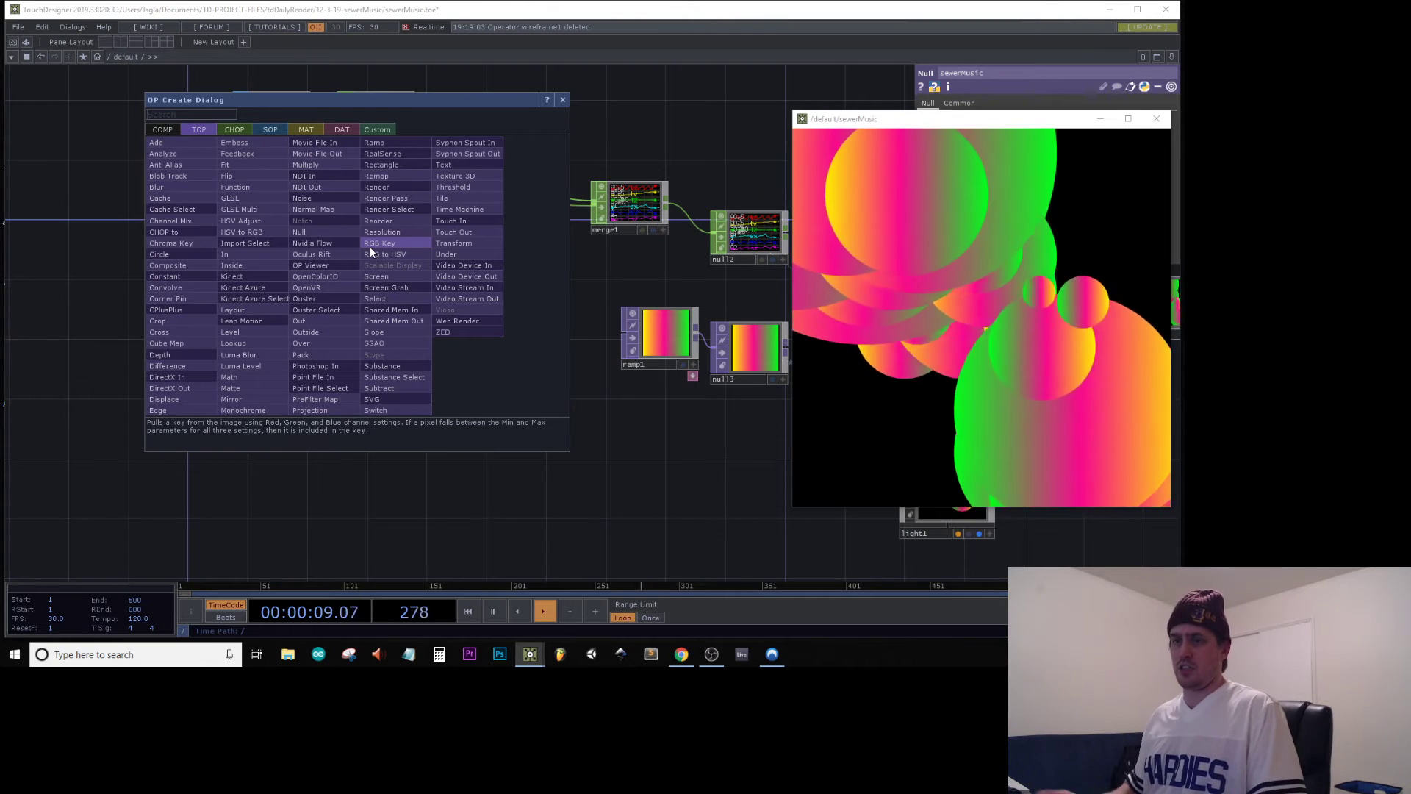
pyautogui.click(233, 130)
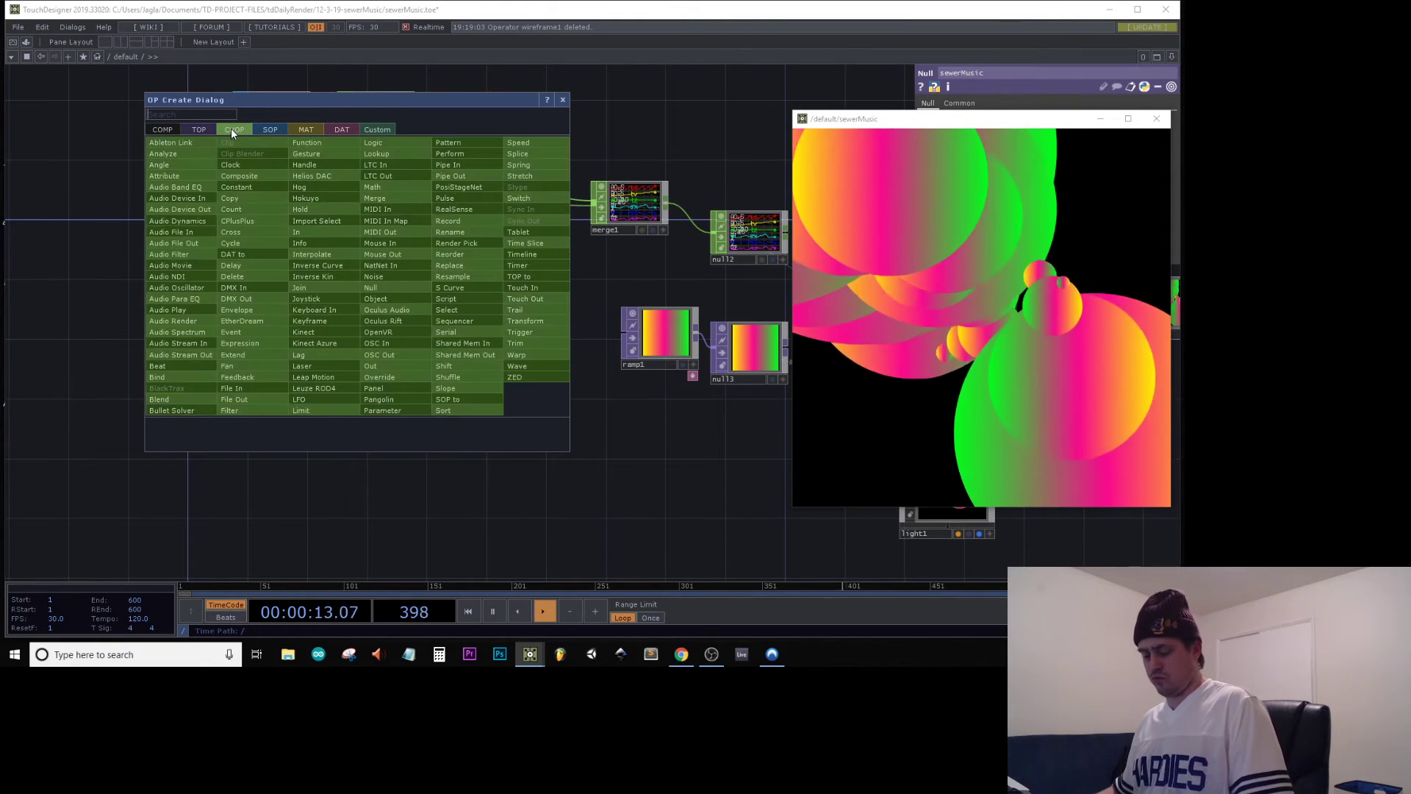
pyautogui.click(371, 276)
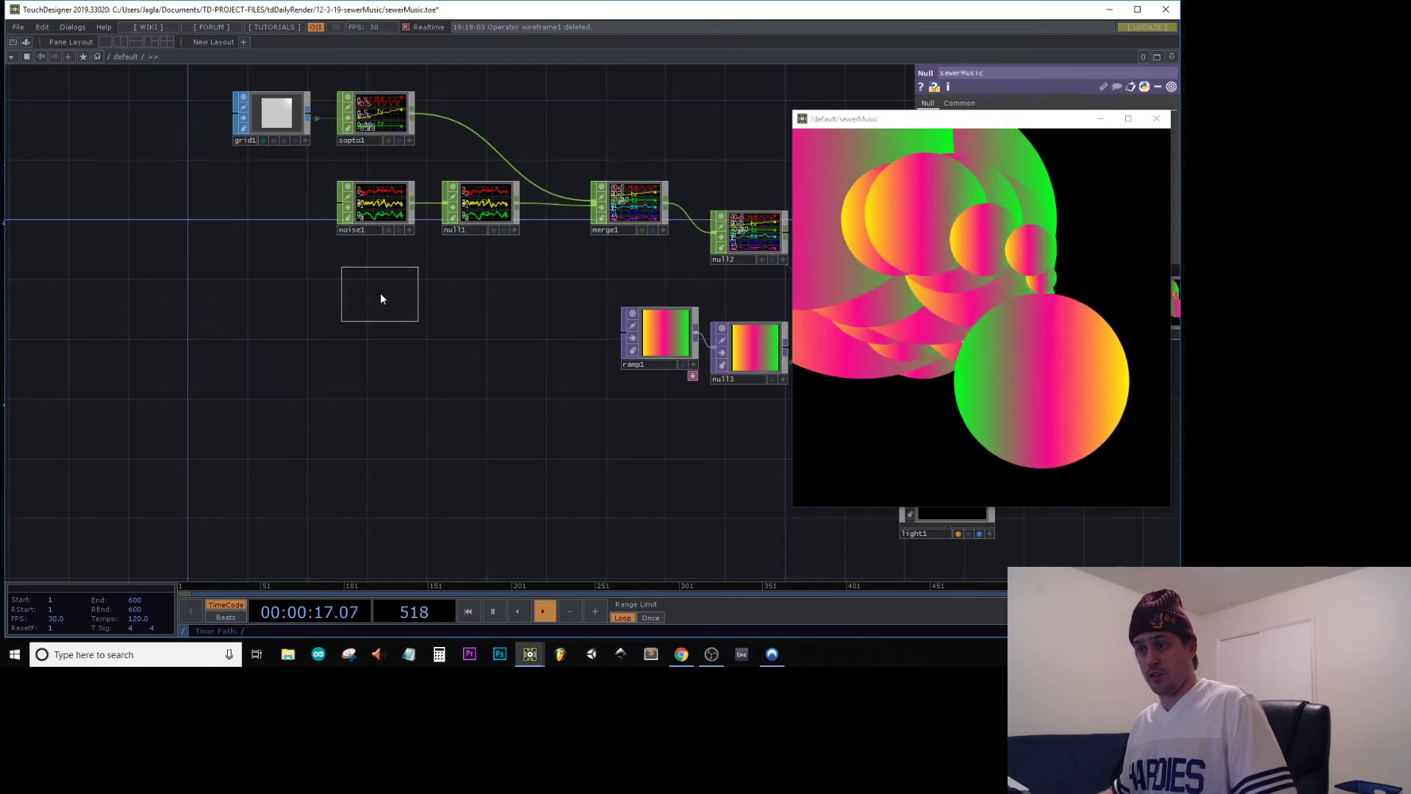
pyautogui.click(380, 298)
# Set noise2's amplitude to 1000 and name its channel rx, with the output window moved off the parameters
pyautogui.moveTo(993, 126); pyautogui.dragTo(625, 187)
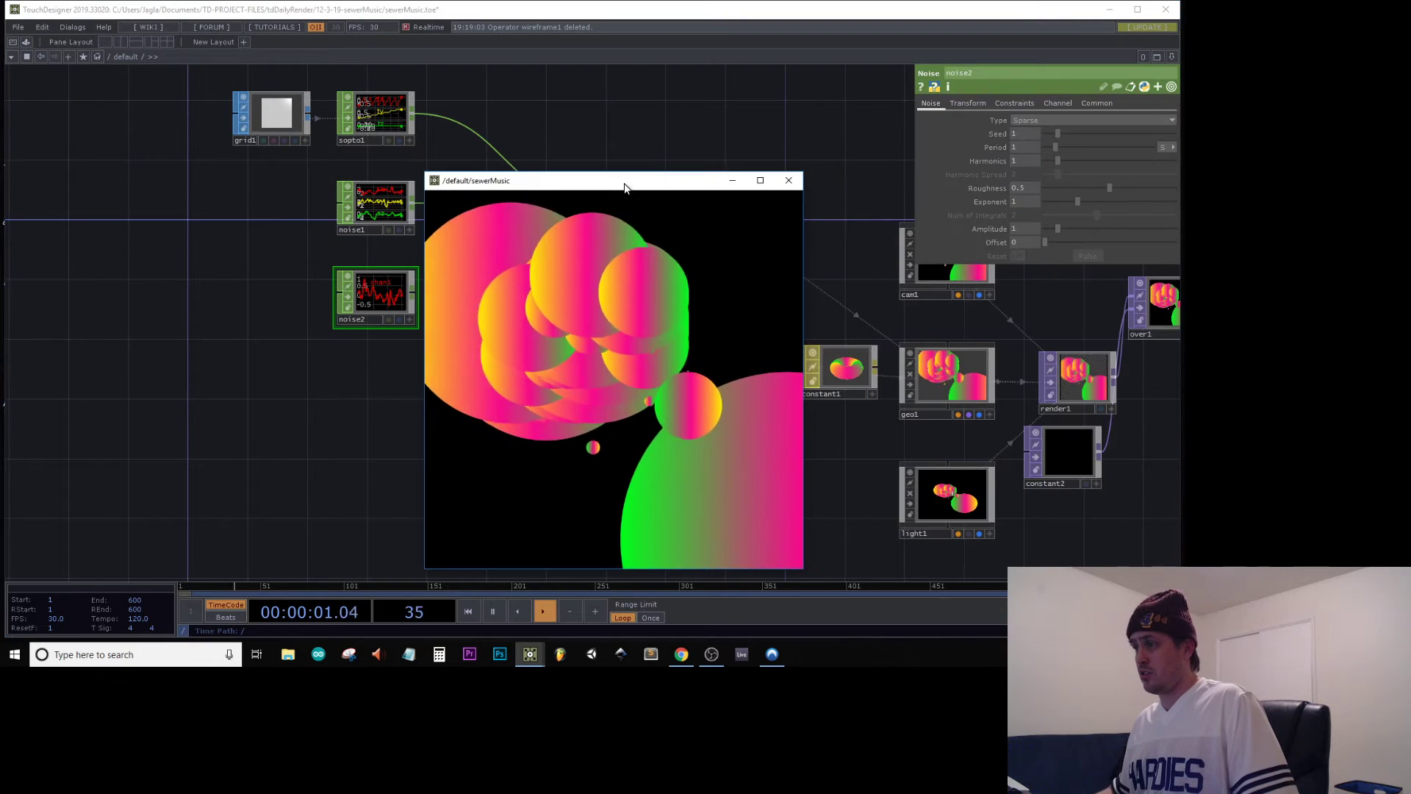
pyautogui.click(1024, 231)
pyautogui.write('1080')
pyautogui.press('Return')
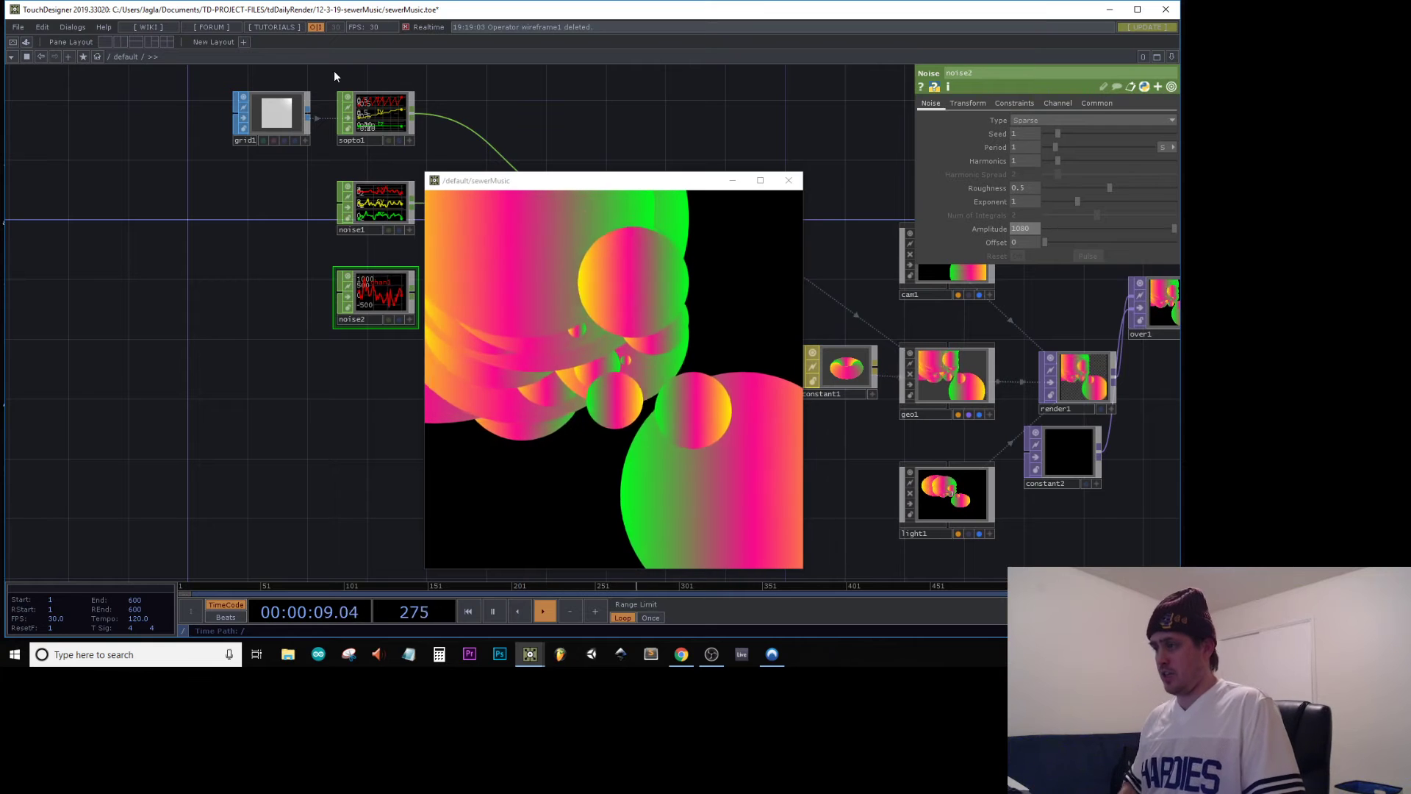
pyautogui.click(1059, 104)
pyautogui.write('rx')
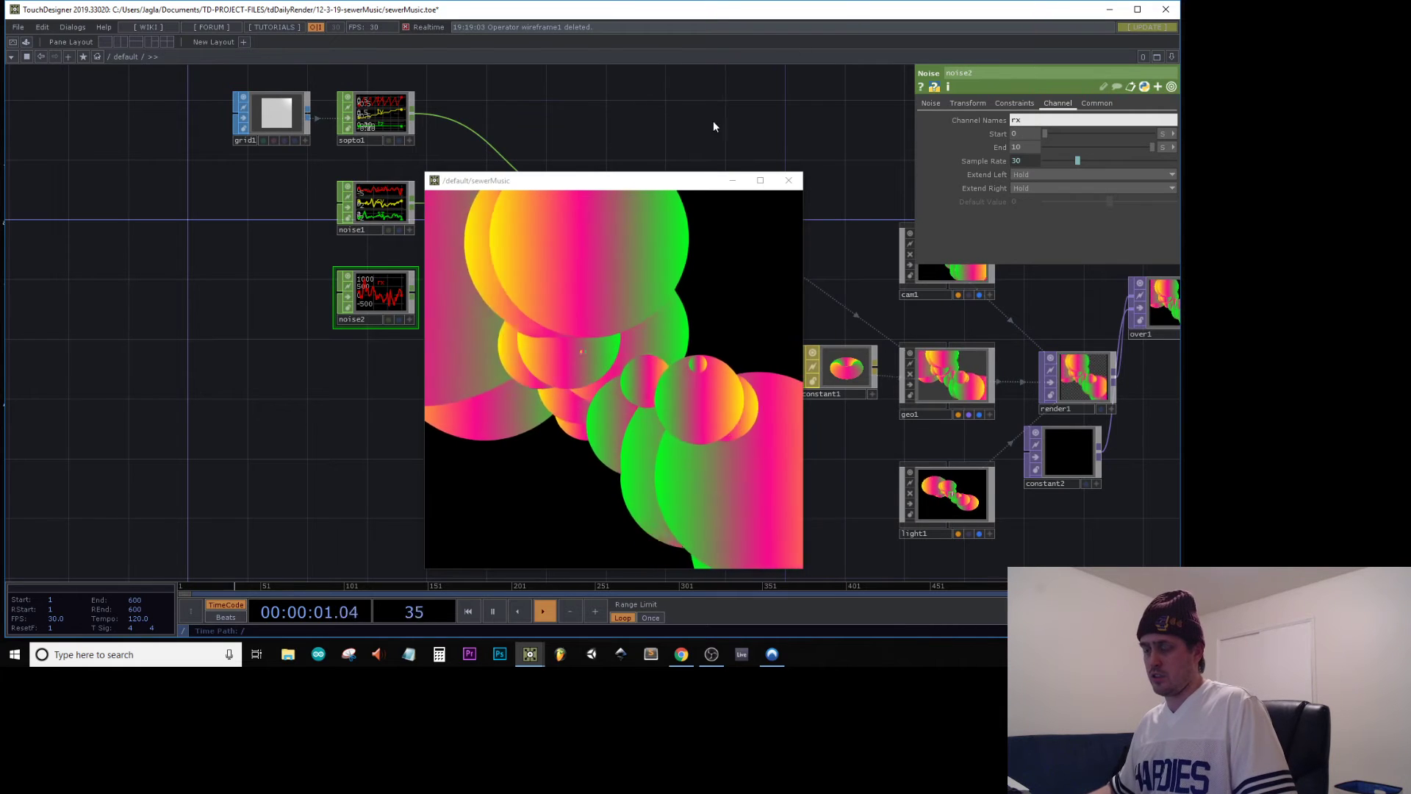
# Connect noise2 as an additional input of merge1
pyautogui.moveTo(712, 120); pyautogui.dragTo(458, 120)
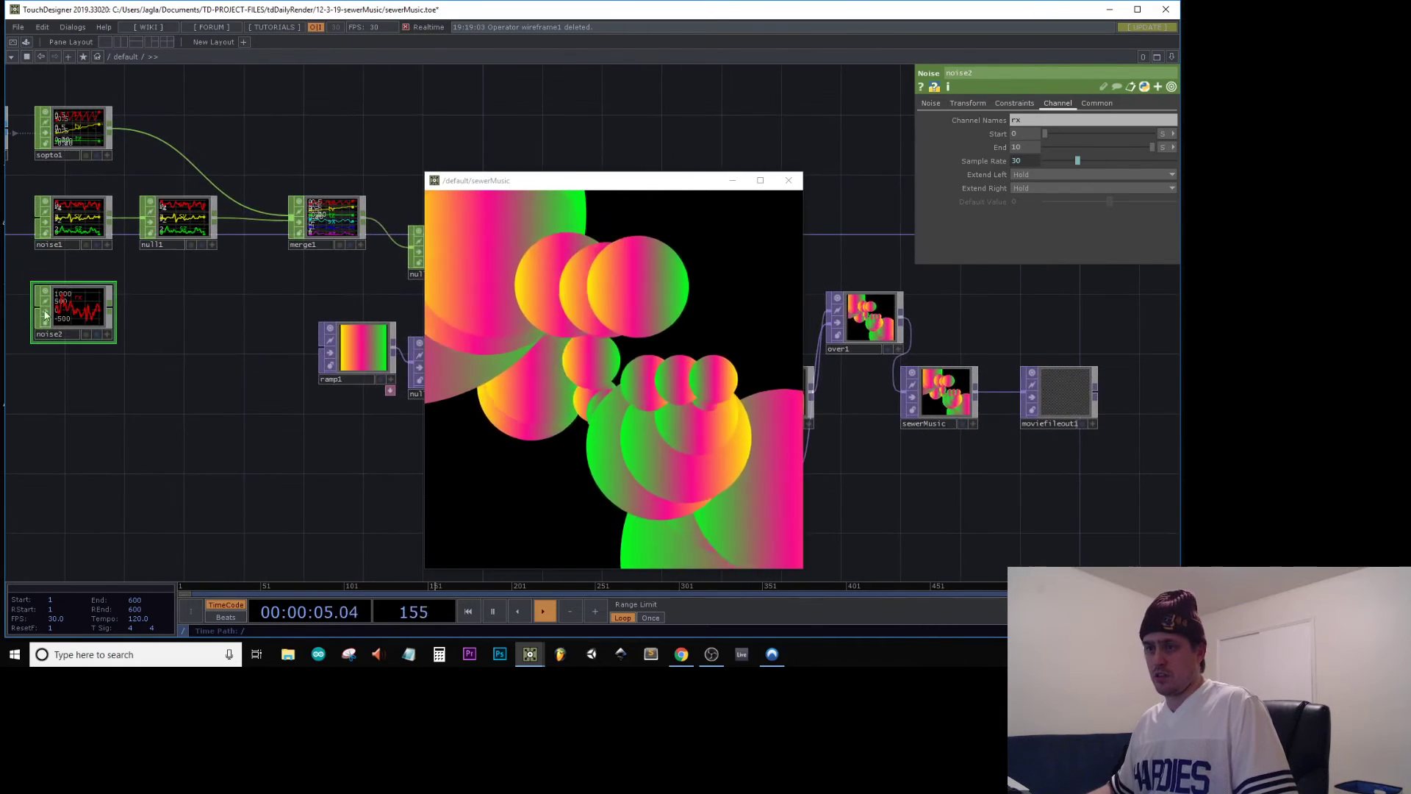
pyautogui.moveTo(113, 308); pyautogui.dragTo(288, 224)
pyautogui.moveTo(157, 302); pyautogui.dragTo(7, 309)
pyautogui.moveTo(284, 321); pyautogui.dragTo(138, 285)
# Try driving geo1's instance Rotate X with the rx channel
pyautogui.click(296, 359)
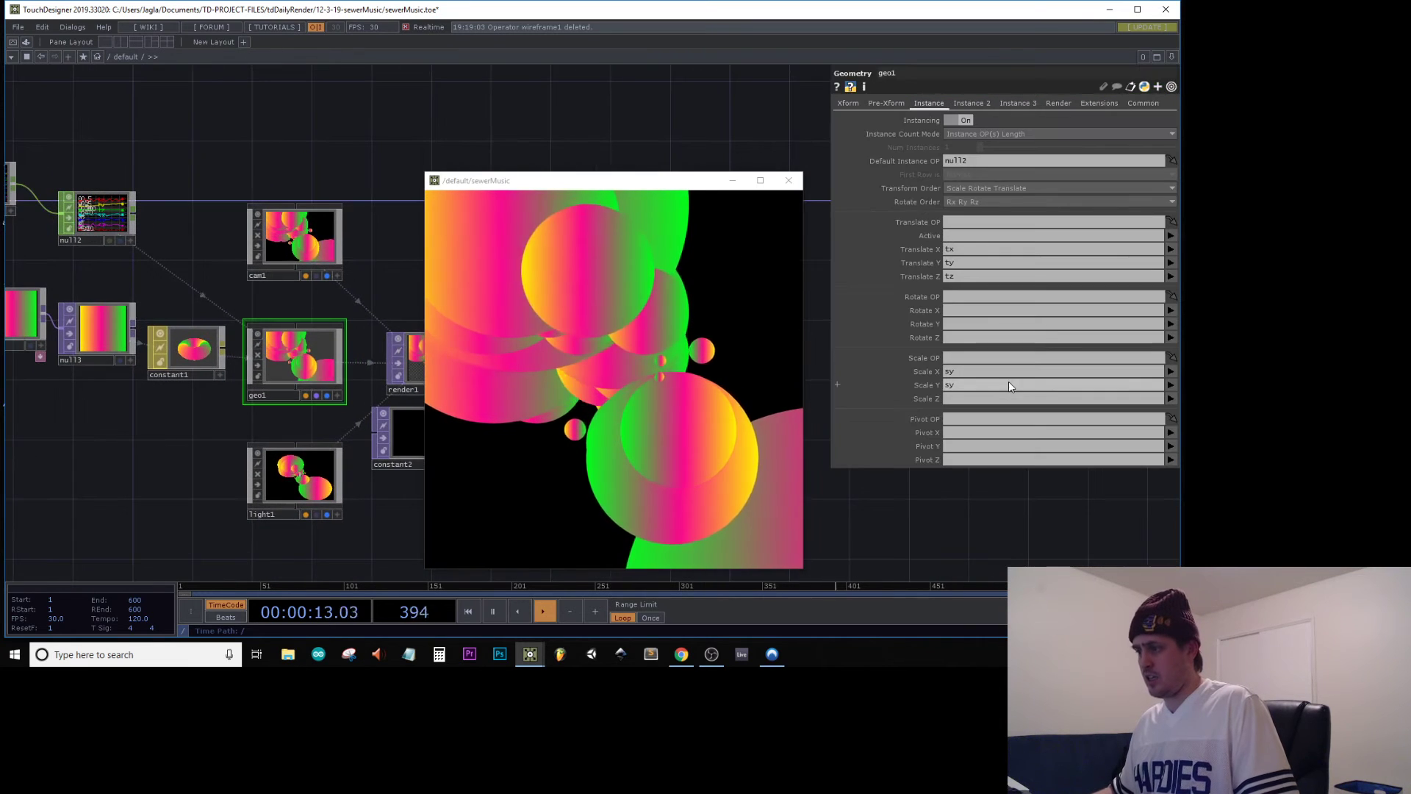
pyautogui.click(974, 309)
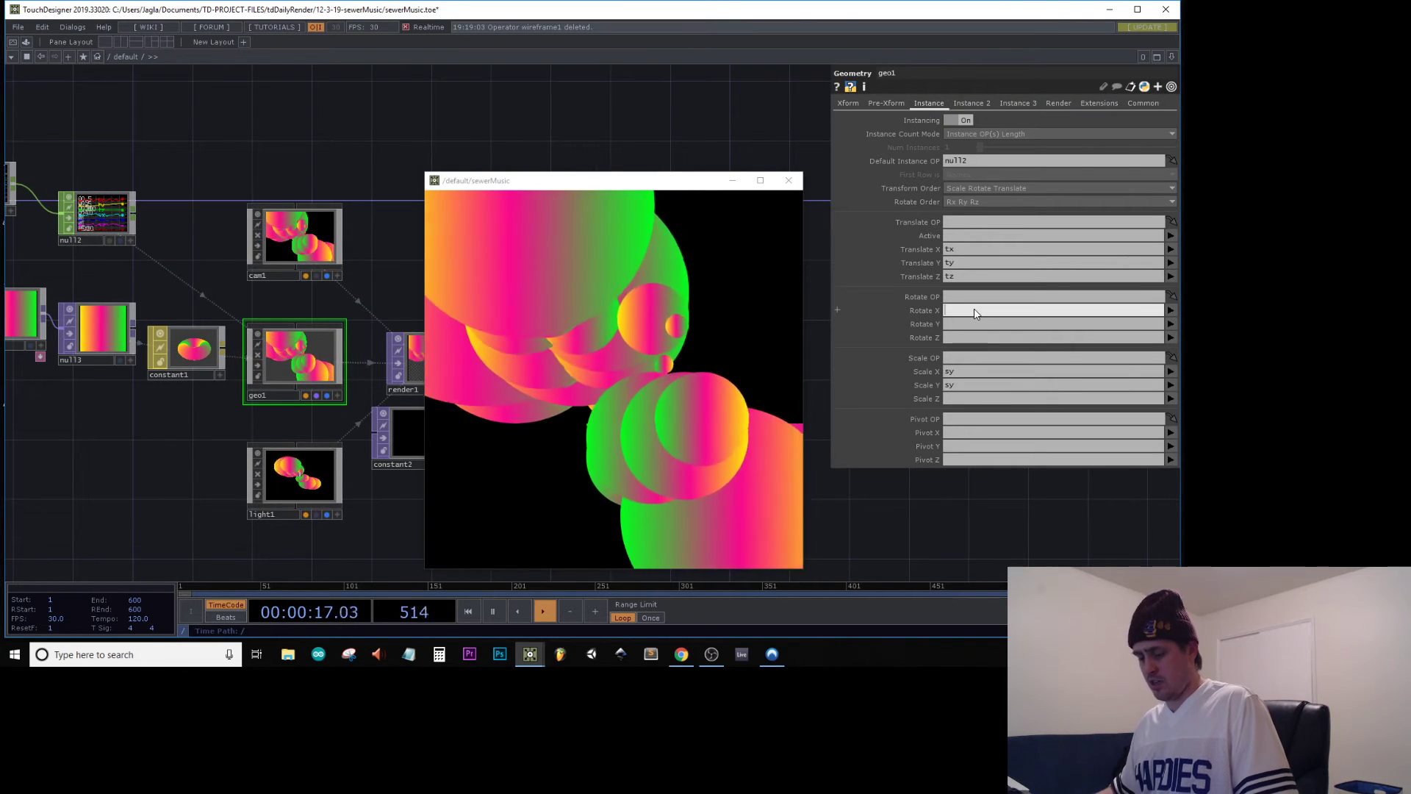
pyautogui.write('rx')
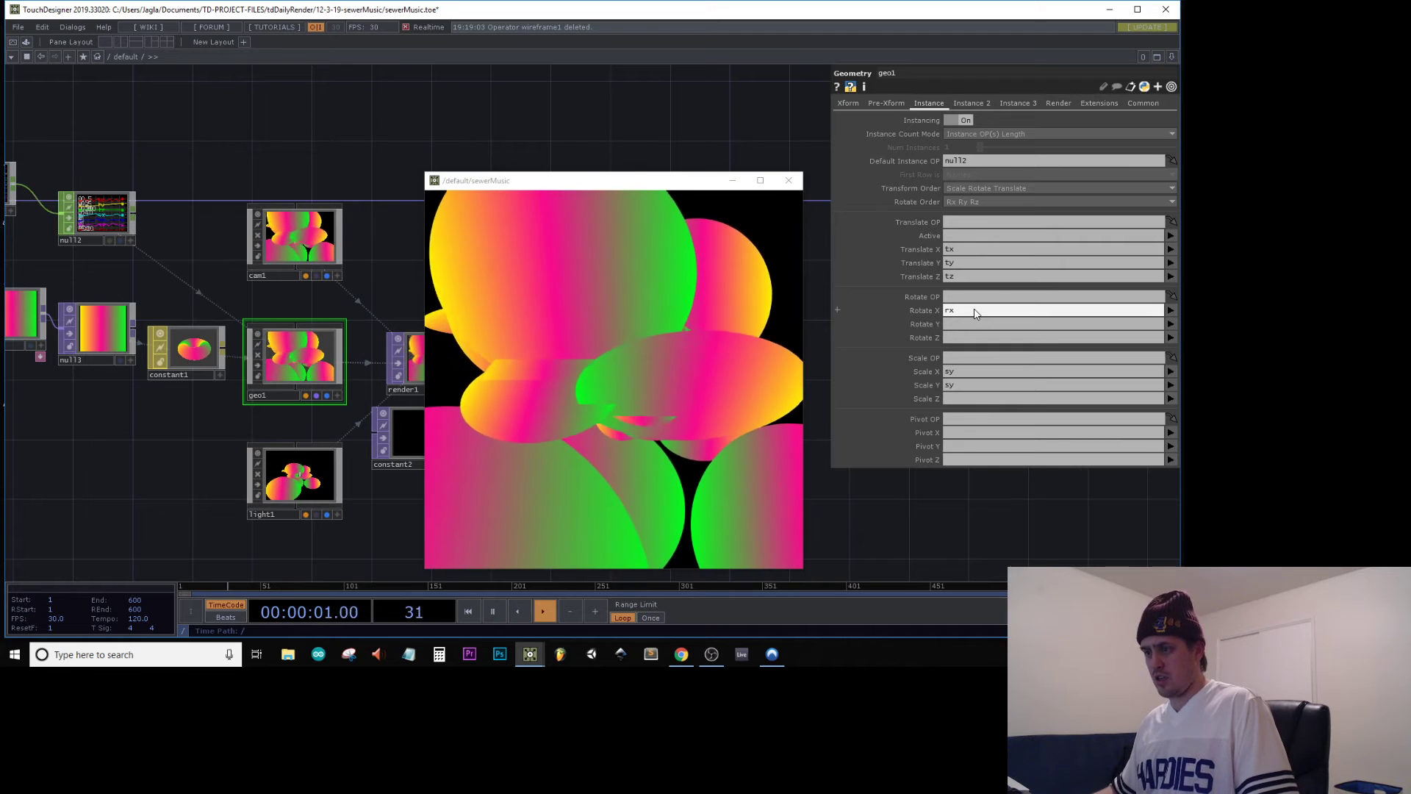
pyautogui.press('Return')
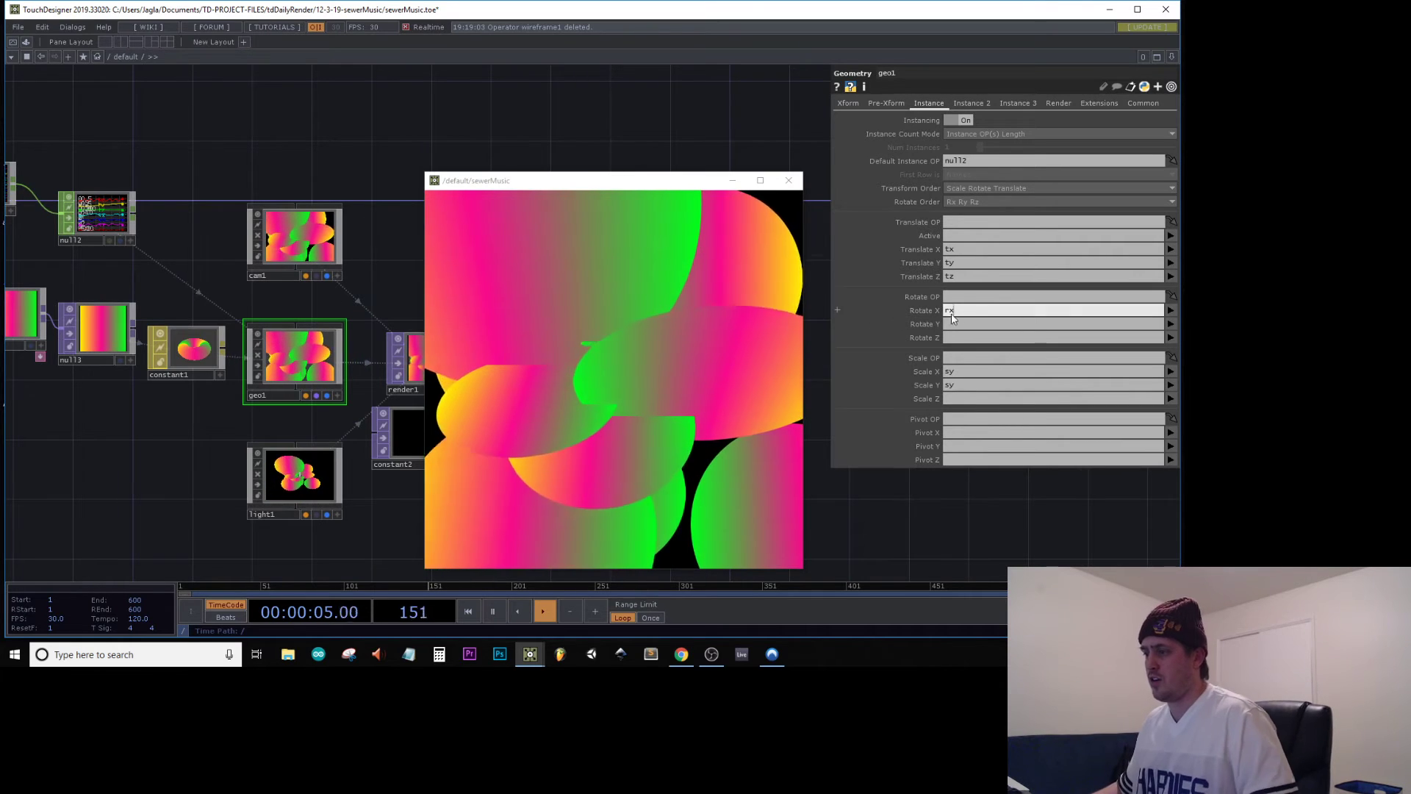
# Try the rx channel on geo1's instance Rotate Y instead of Rotate X
pyautogui.hotkey('ctrl', 'x')
pyautogui.press('Tab')
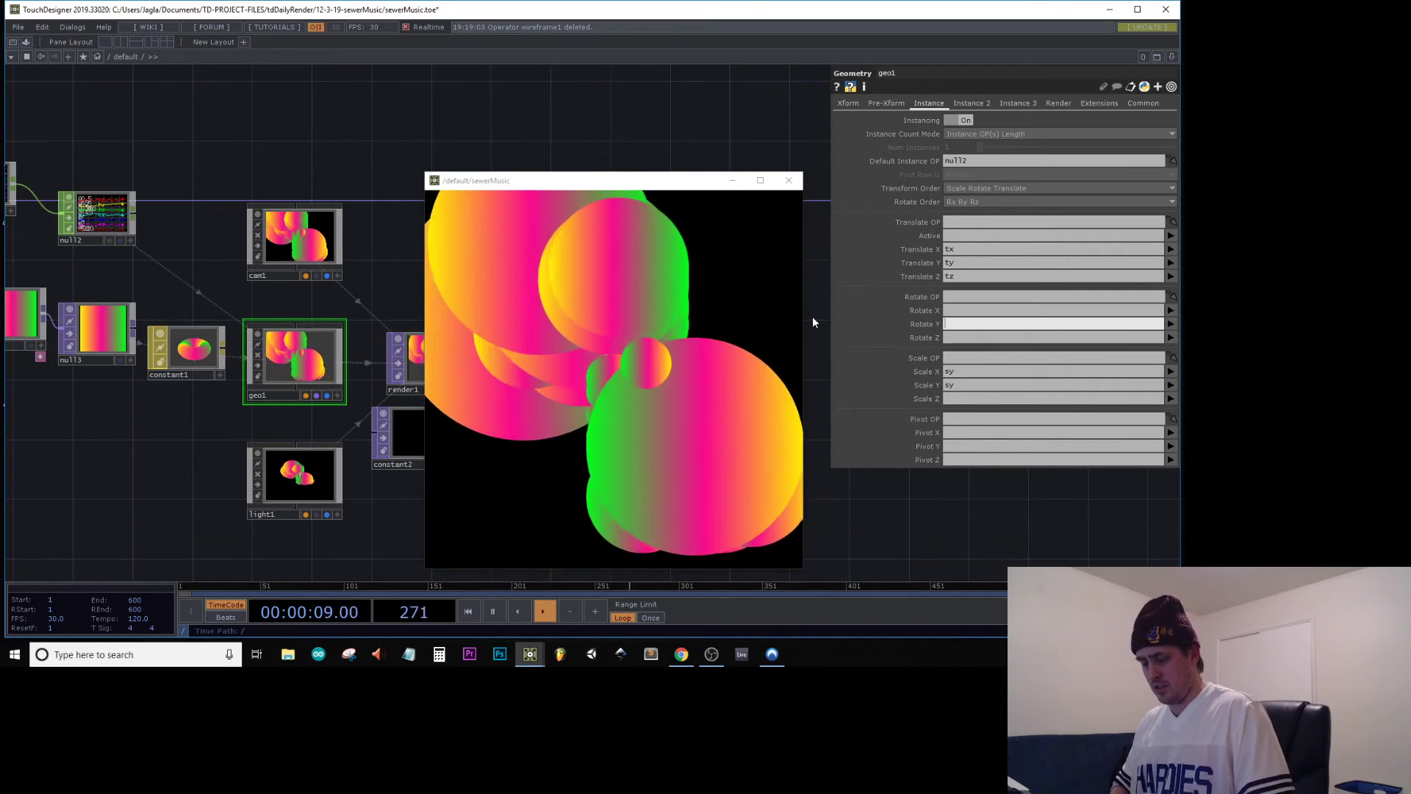
pyautogui.hotkey('ctrl', 'v')
pyautogui.press('Return')
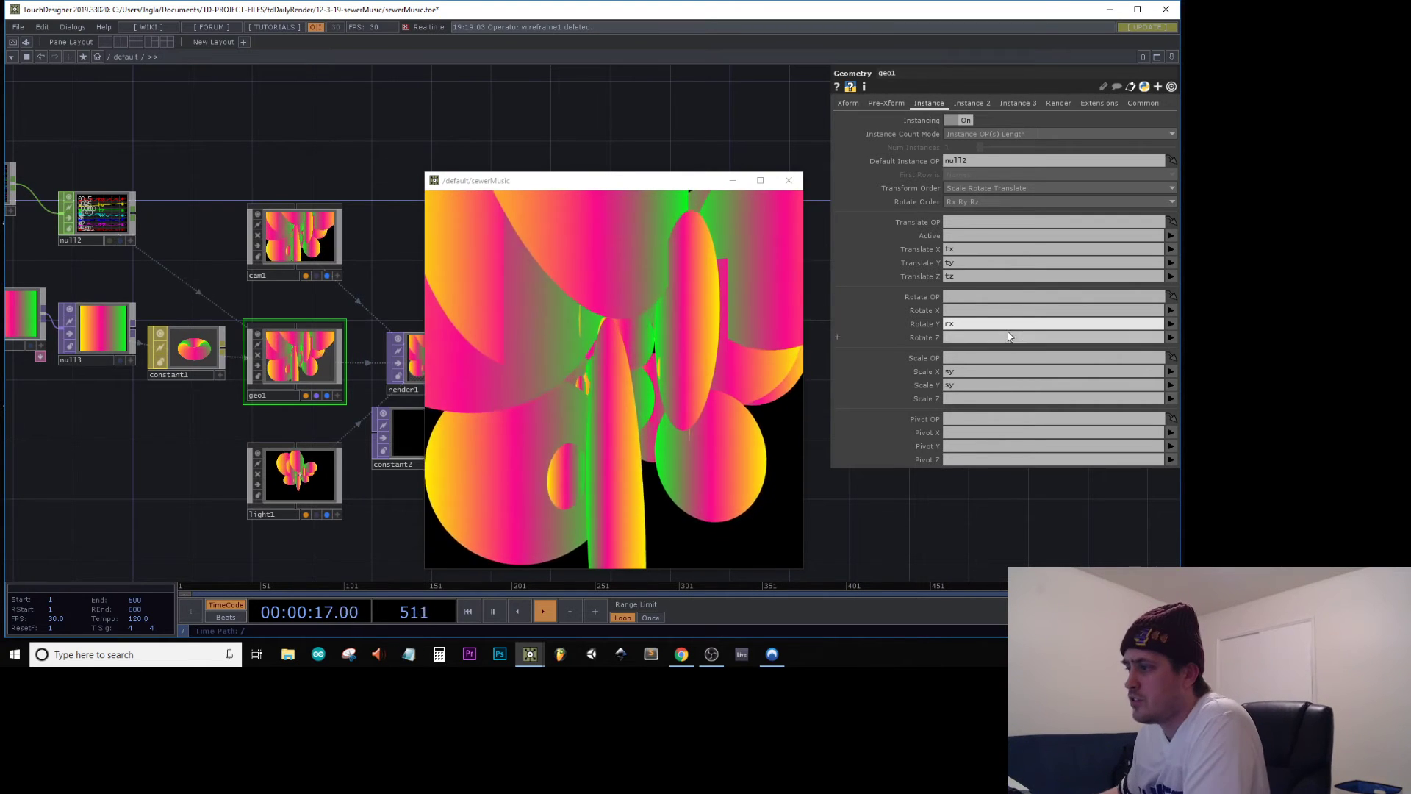
# Move the rx channel from Rotate Y to Rotate Z in geo1's instance parameters
pyautogui.moveTo(975, 324); pyautogui.dragTo(853, 330)
pyautogui.hotkey('ctrl', 'x')
pyautogui.press('Tab')
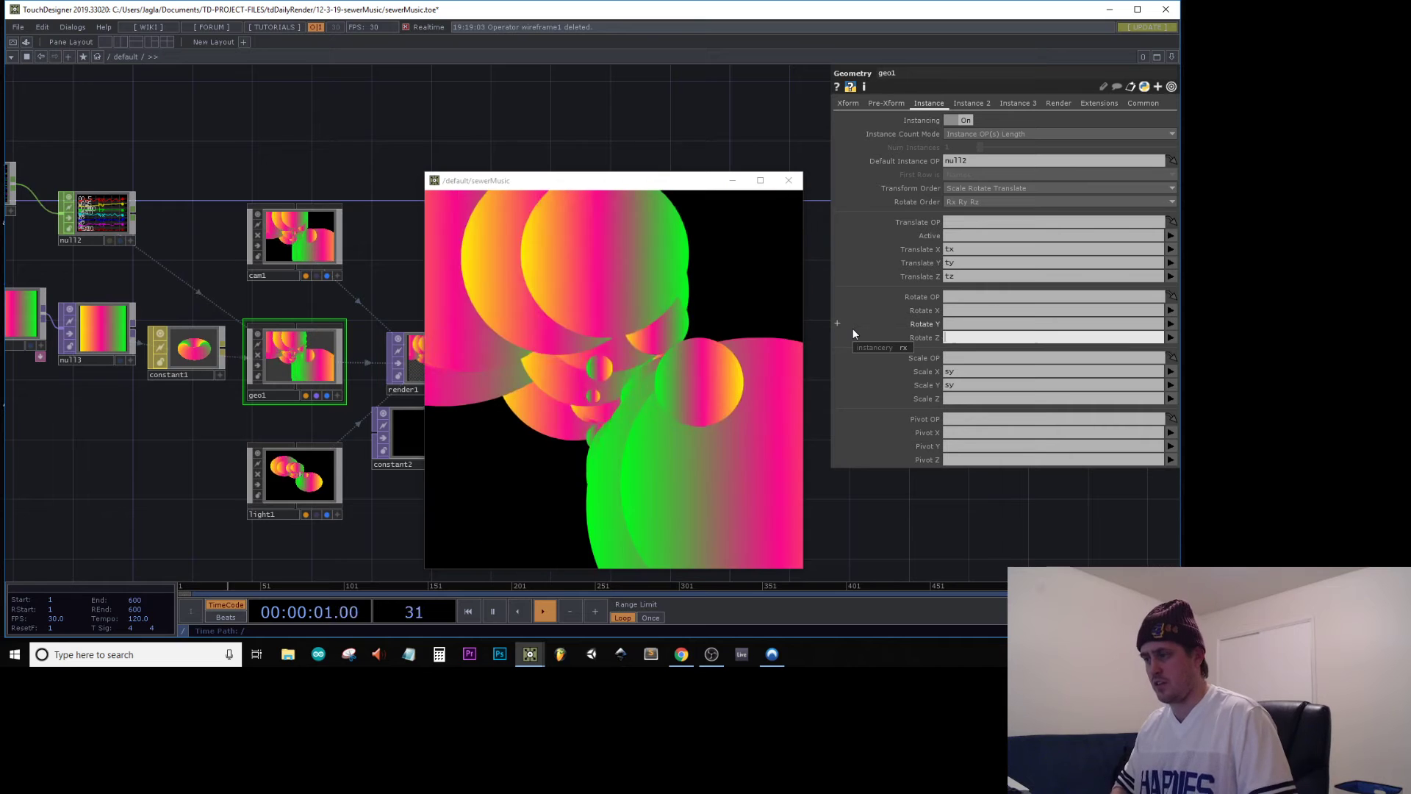
pyautogui.hotkey('ctrl', 'v')
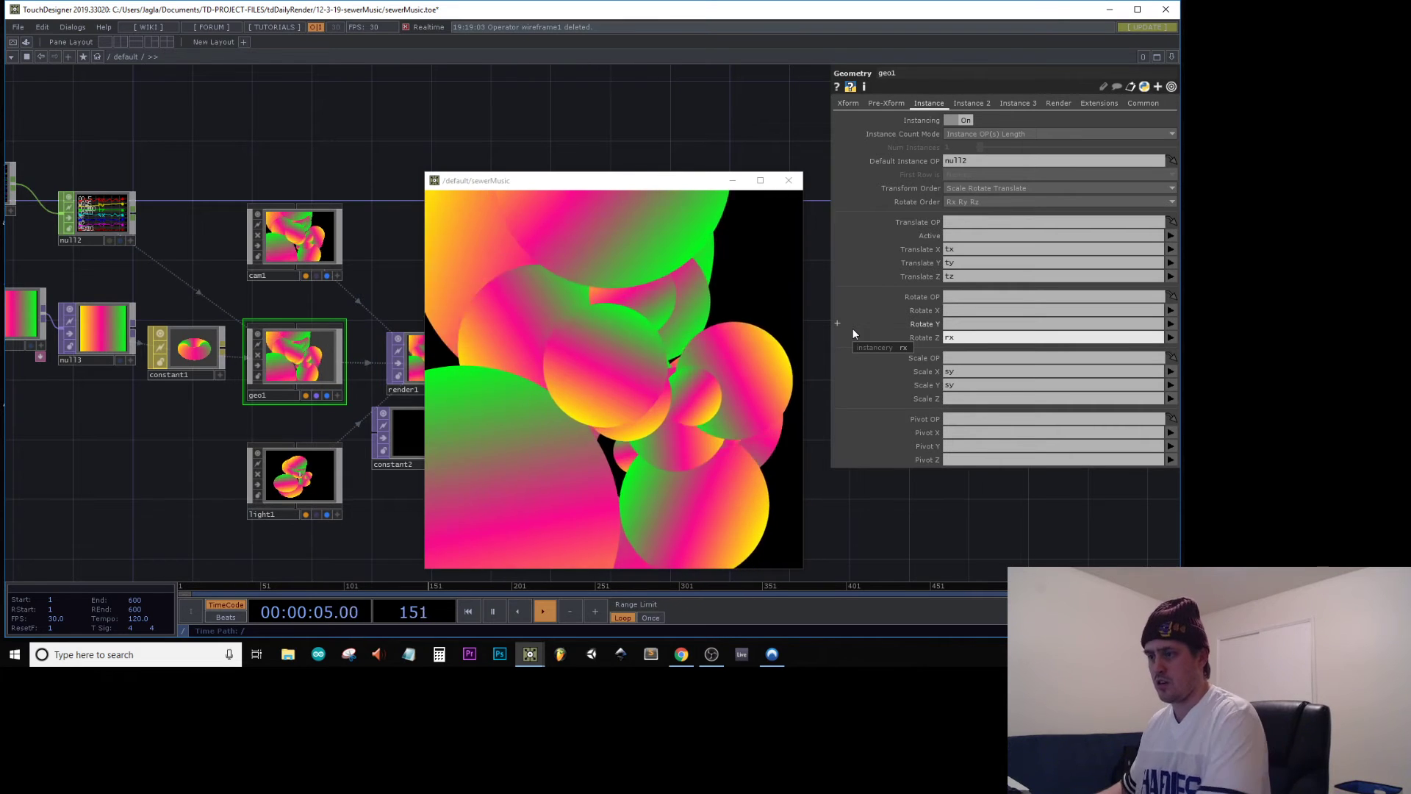
# Animate noise2 by setting its Z translation to the expression absTime.seconds
pyautogui.moveTo(194, 449); pyautogui.dragTo(632, 436)
pyautogui.click(169, 264)
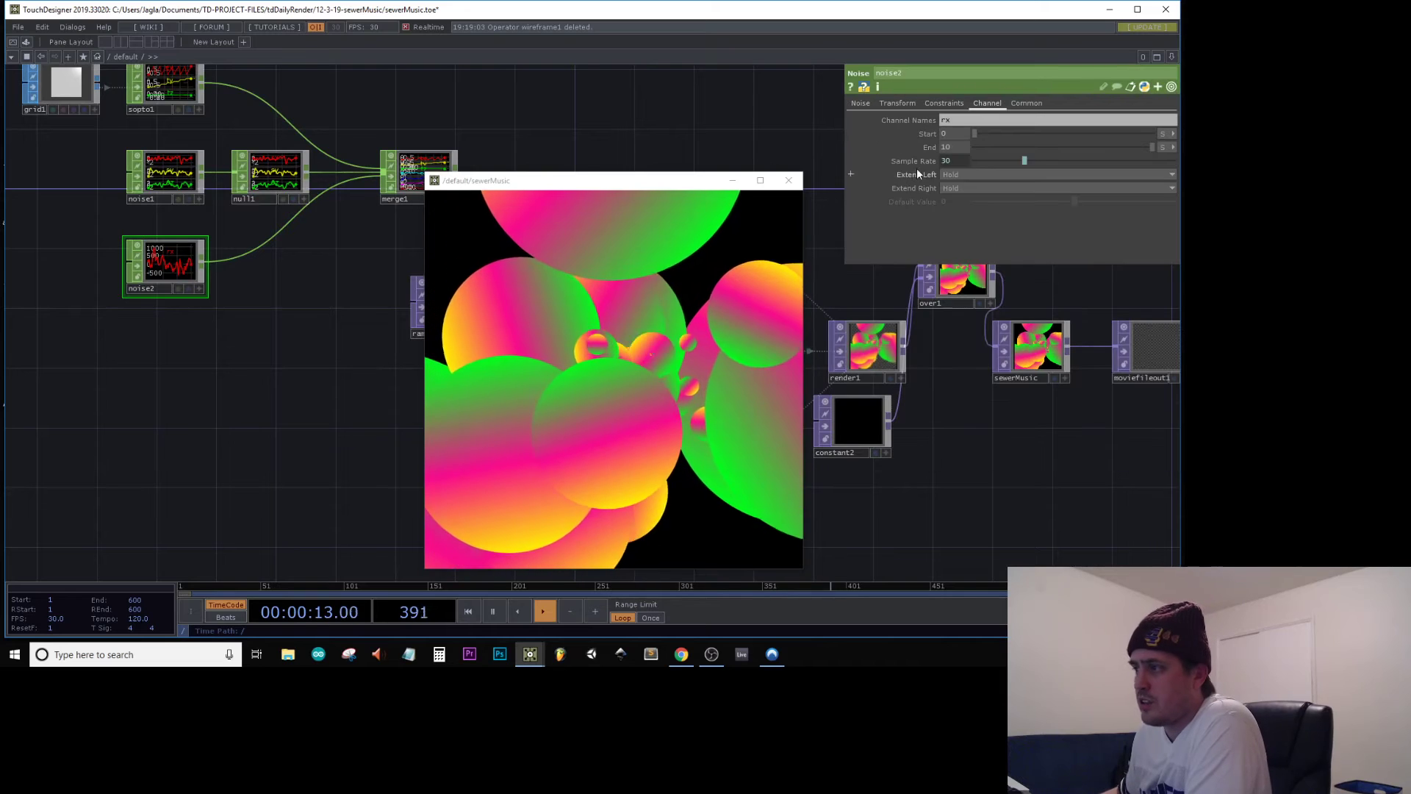
pyautogui.click(900, 104)
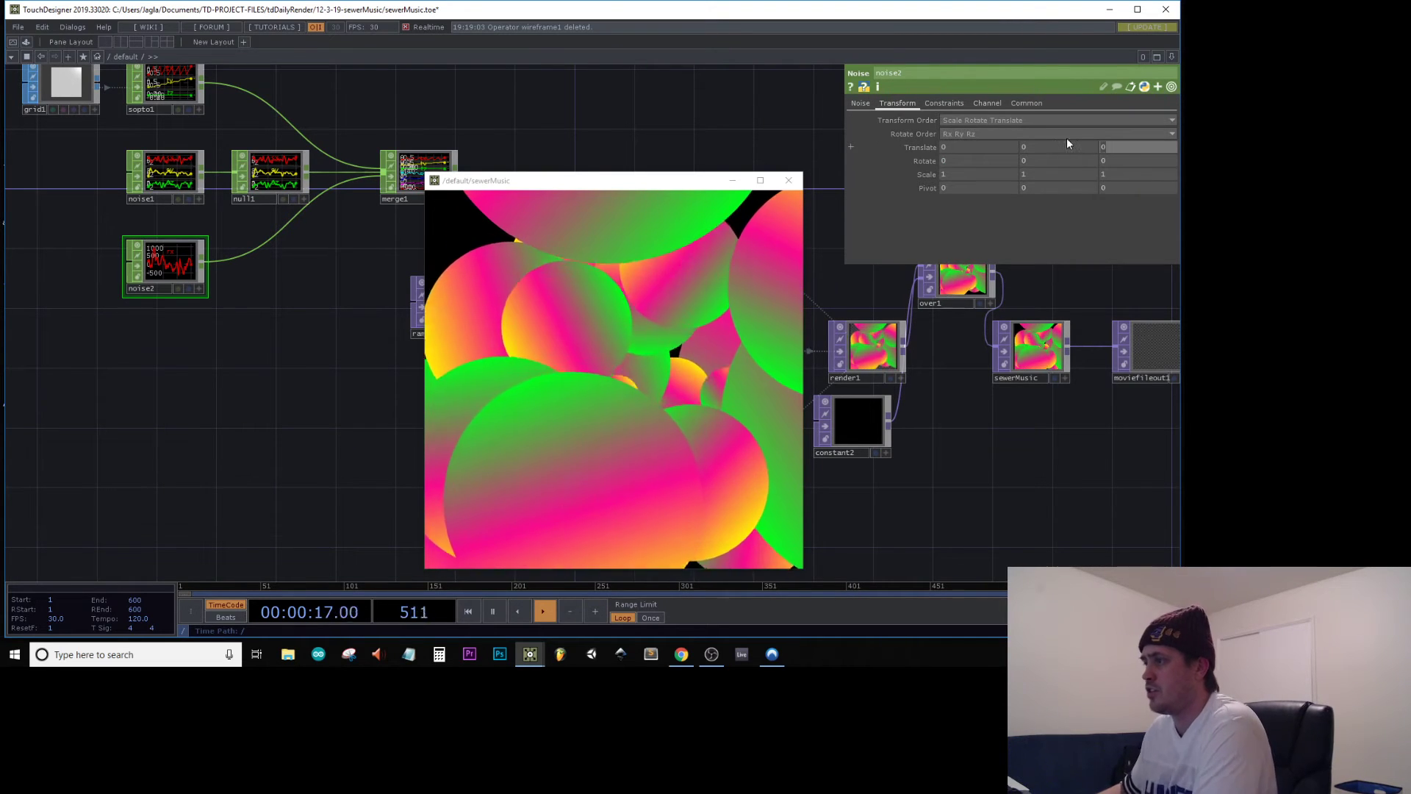
pyautogui.write('ab')
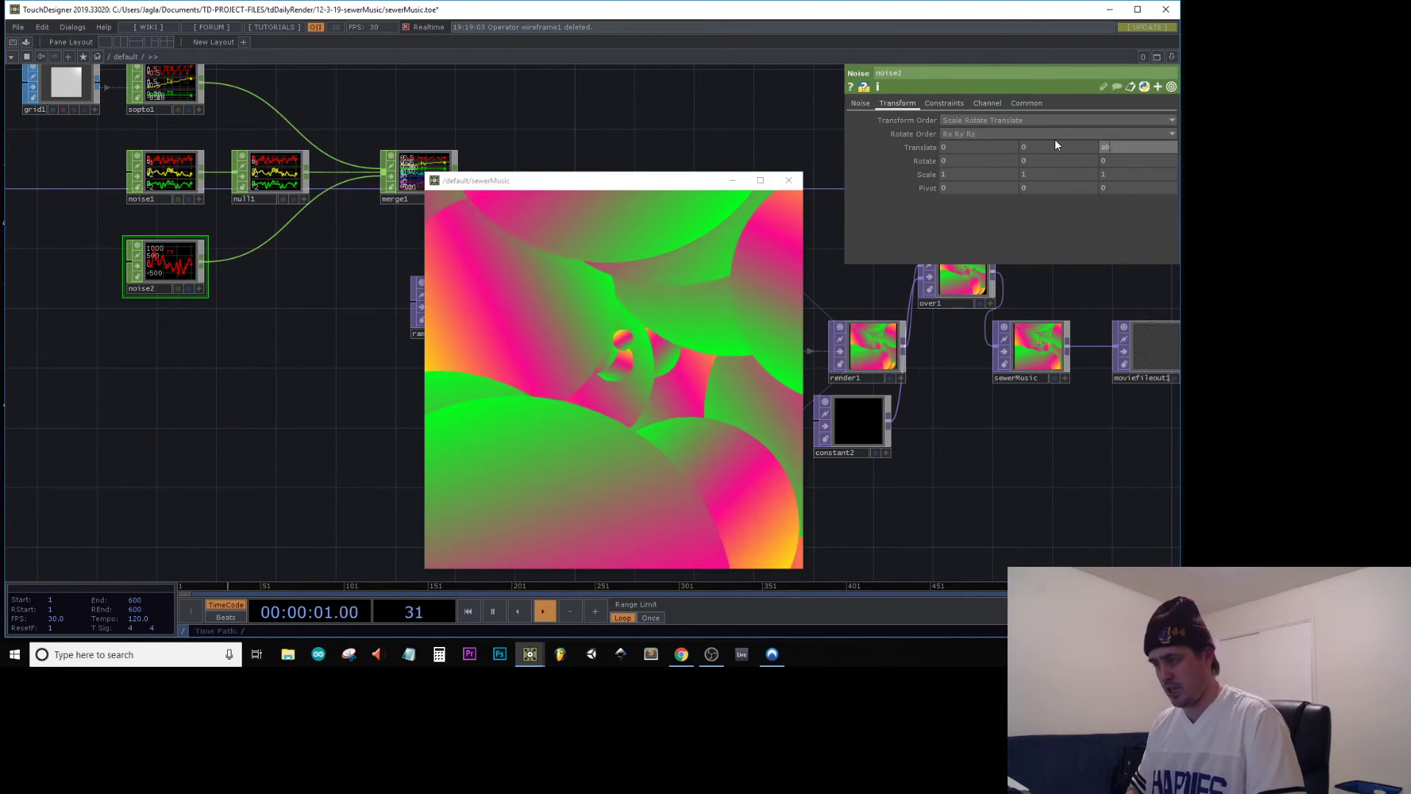
pyautogui.write('sTime.sec')
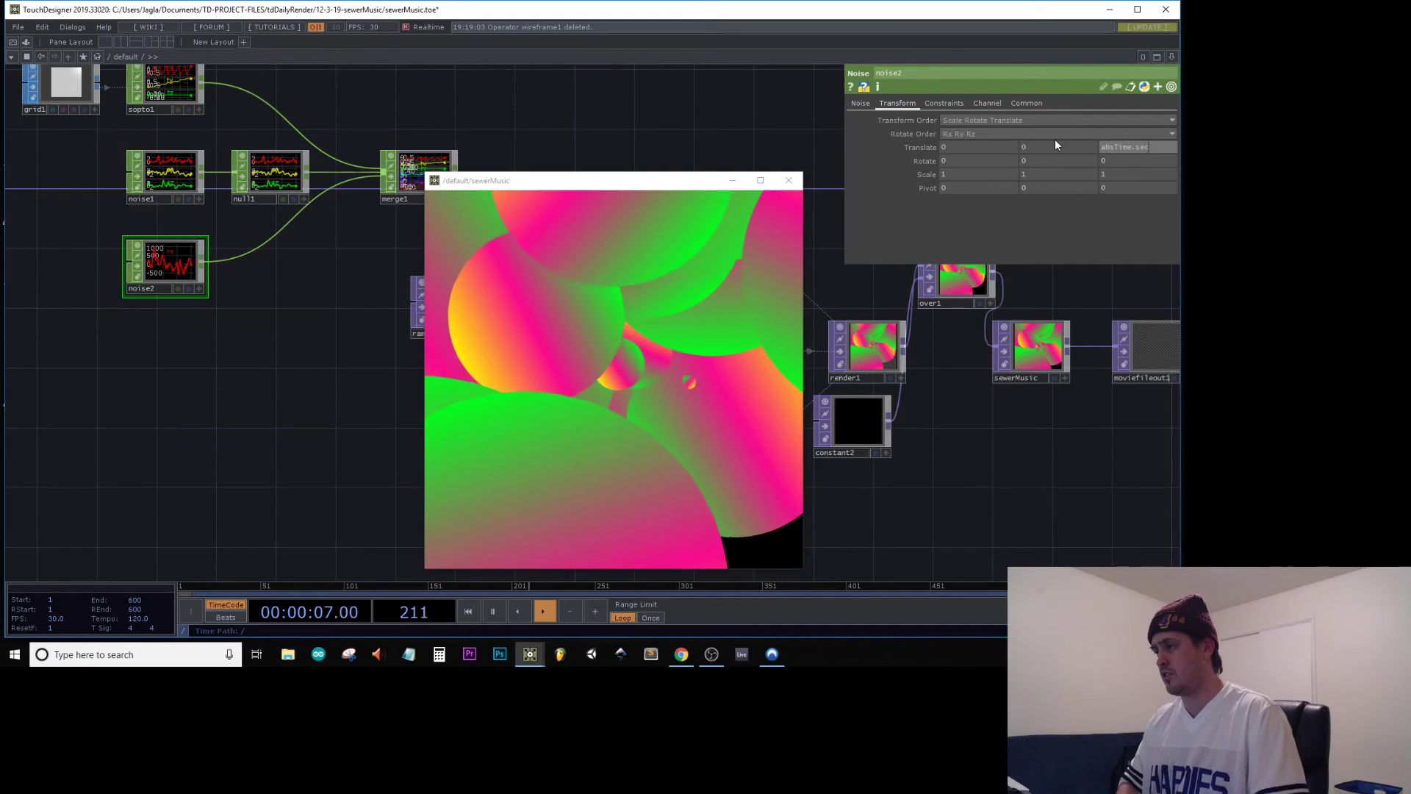
pyautogui.press('Return')
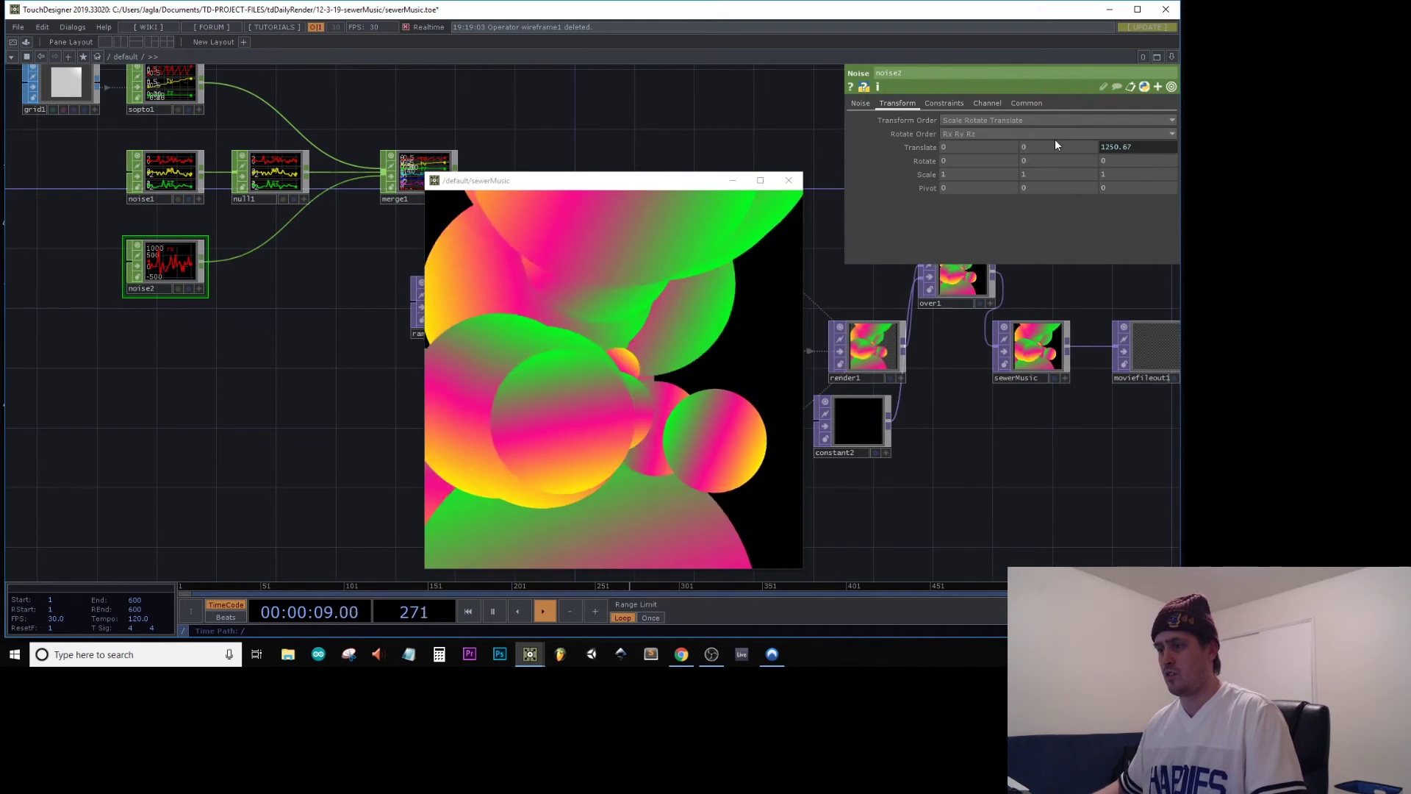
# Multiply noise2's Z translation expression by 0.1 so it reads absTime.seconds * 0.1
pyautogui.click(1132, 150)
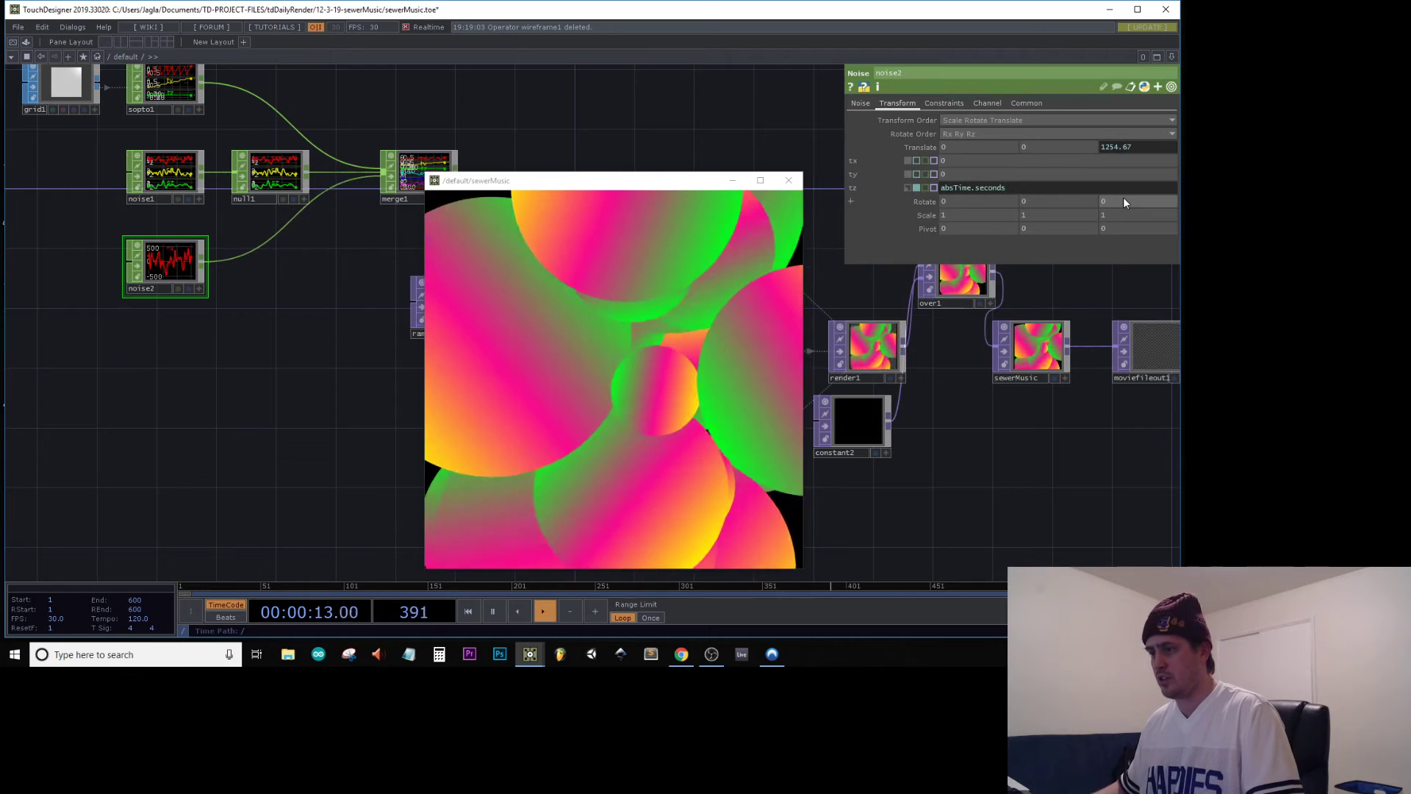
pyautogui.write('* 0.')
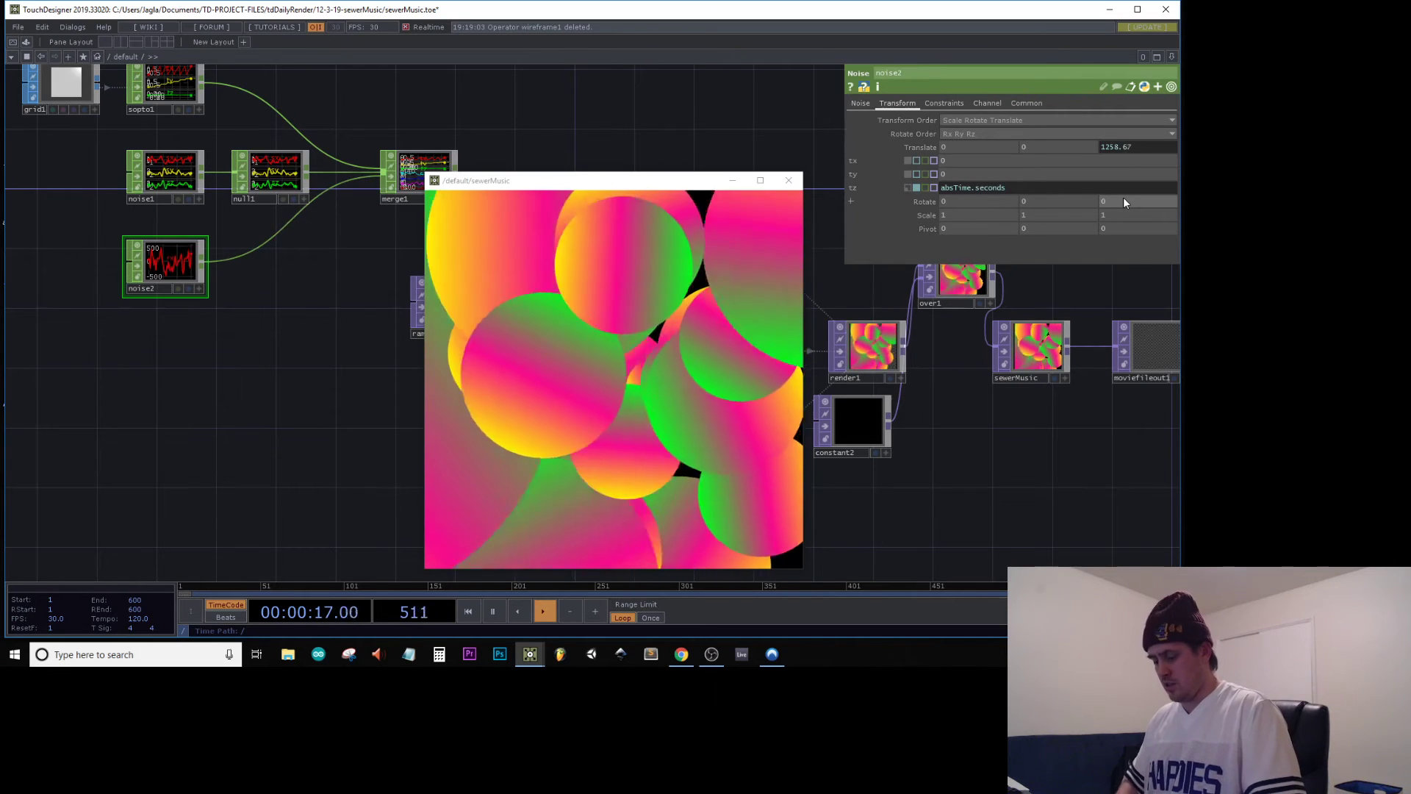
pyautogui.write('1')
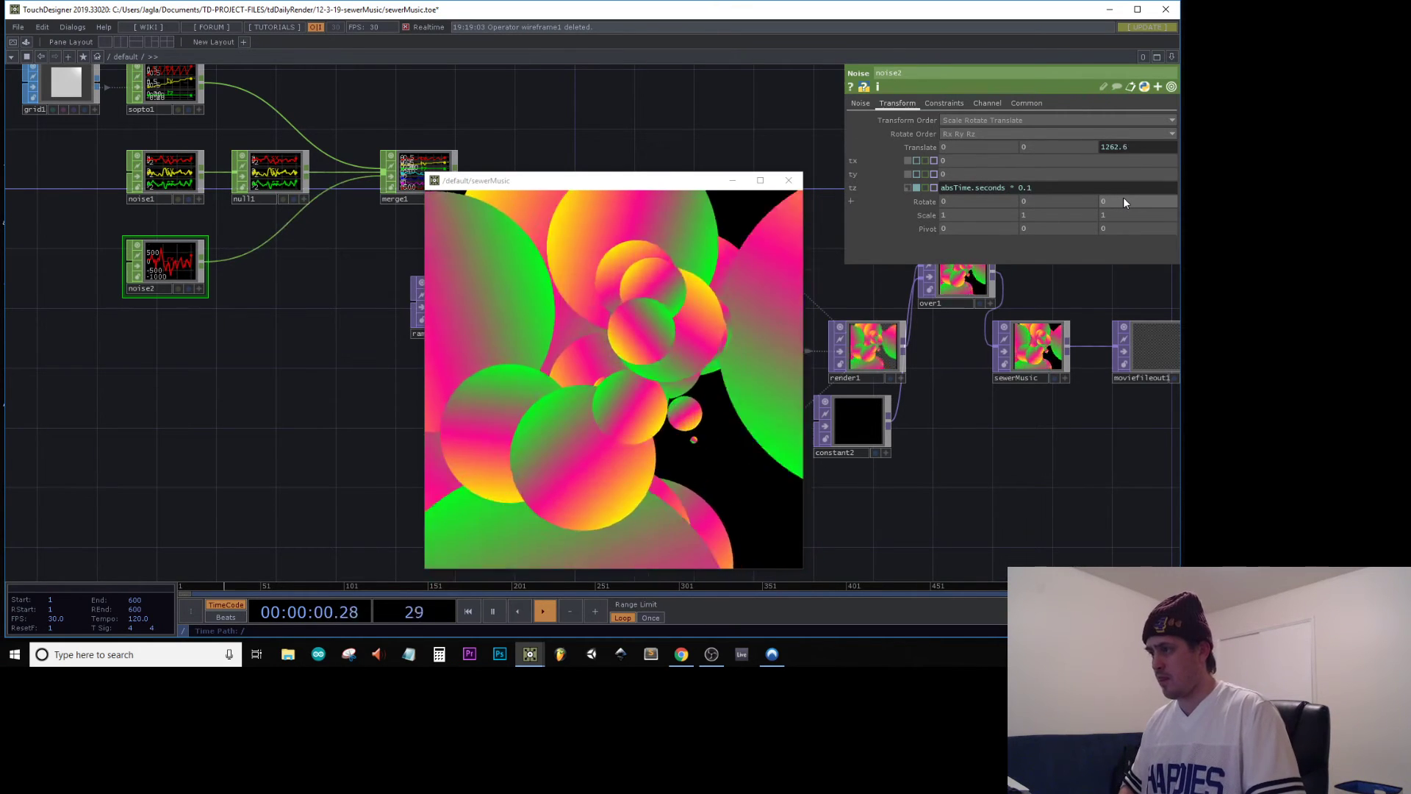
# Try 0.5, 0.25 and 0.01 as the time multiplier in noise2's Z translation expression
pyautogui.press('BackSpace')
pyautogui.write('5')
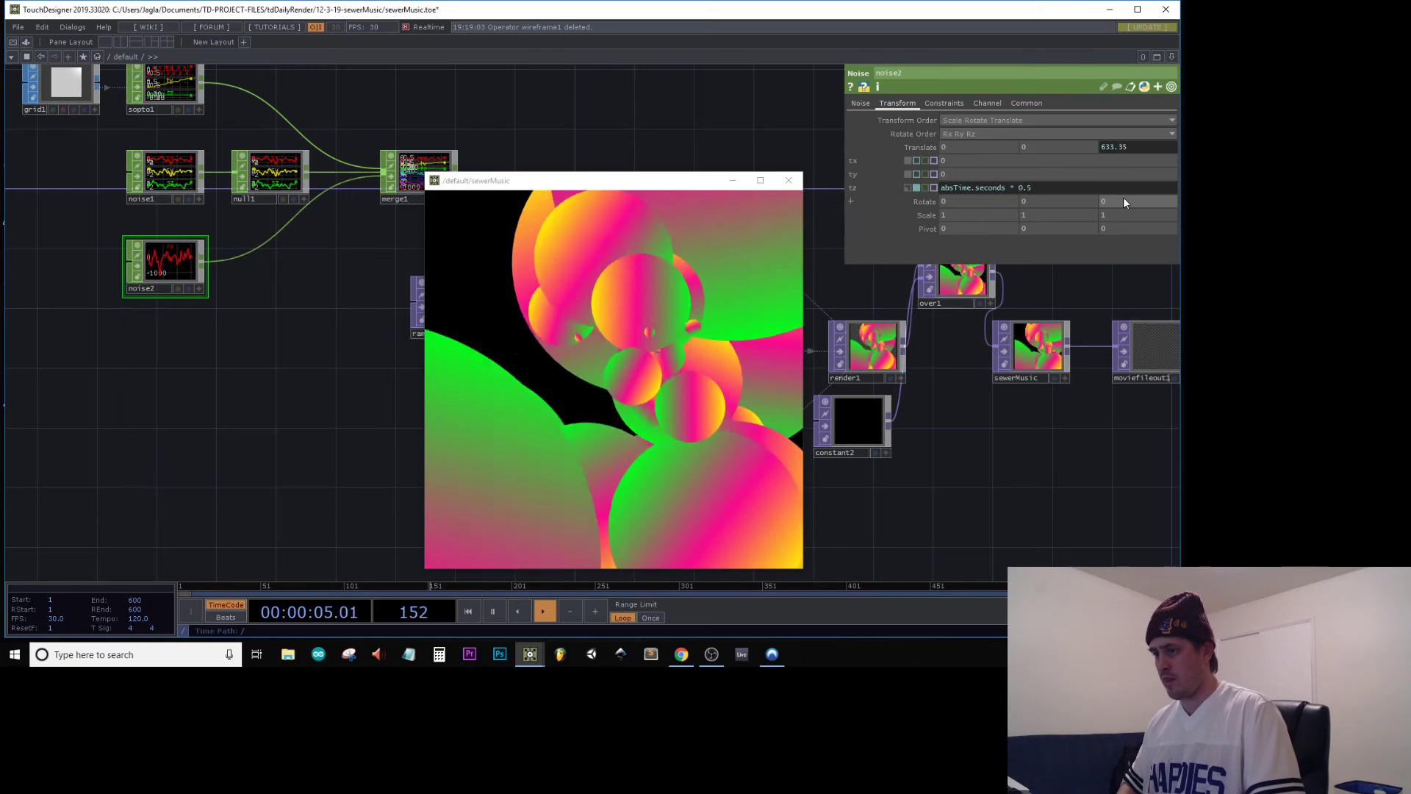
pyautogui.press('BackSpace')
pyautogui.write('25')
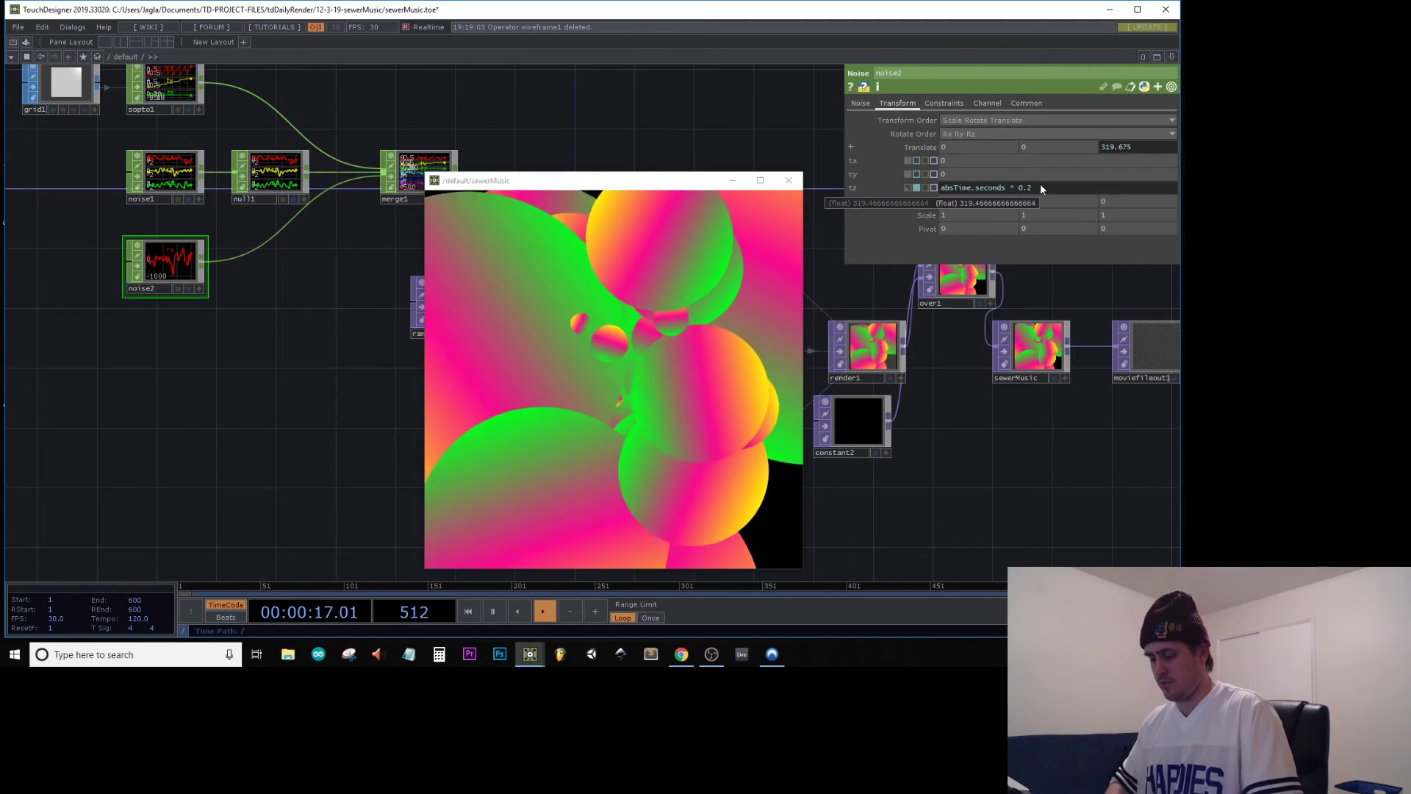
pyautogui.press('BackSpace')
pyautogui.press('BackSpace')
pyautogui.write('01')
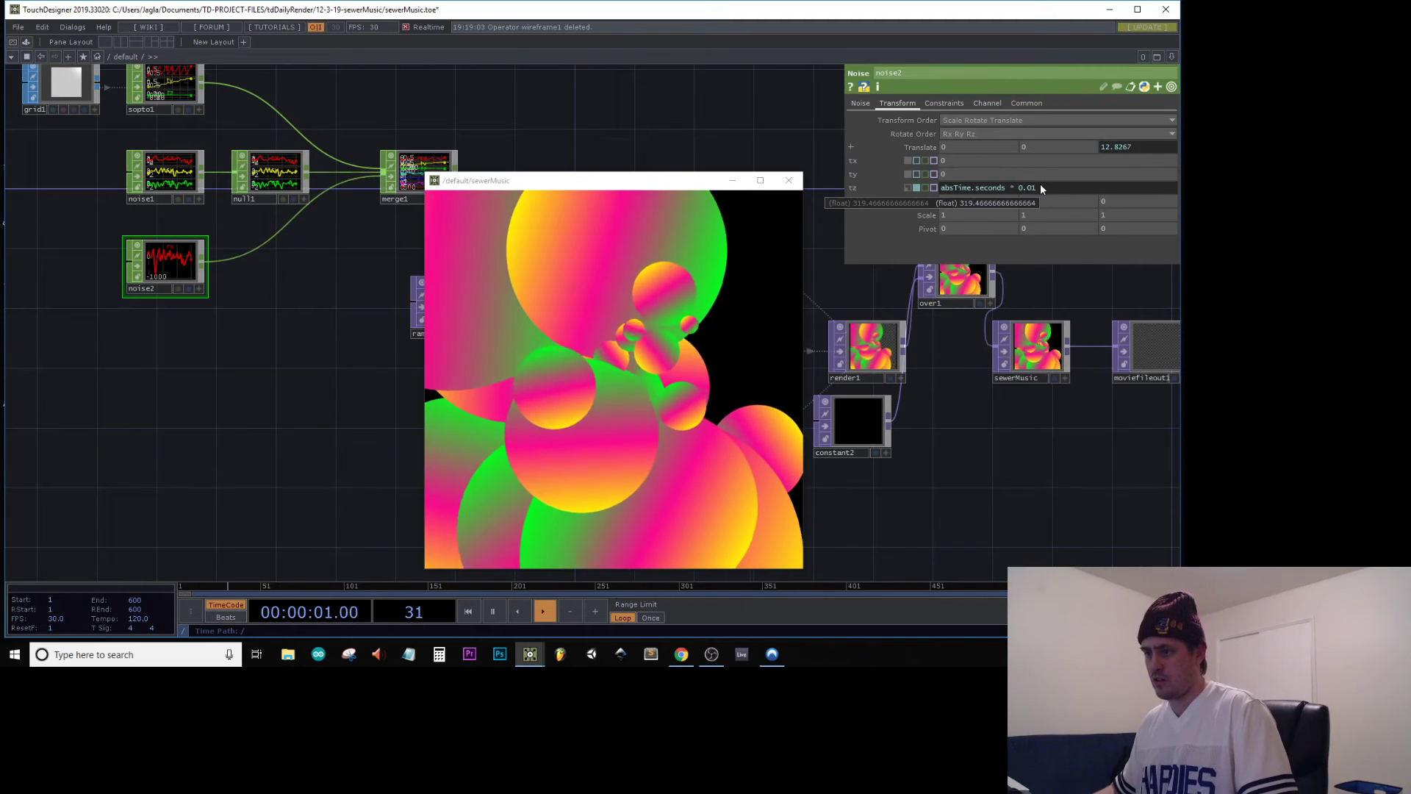
# Set noise2's Z translation expression back to absTime.seconds * 0.1
pyautogui.click(1044, 190)
pyautogui.press('BackSpace')
pyautogui.press('BackSpace')
pyautogui.write('1')
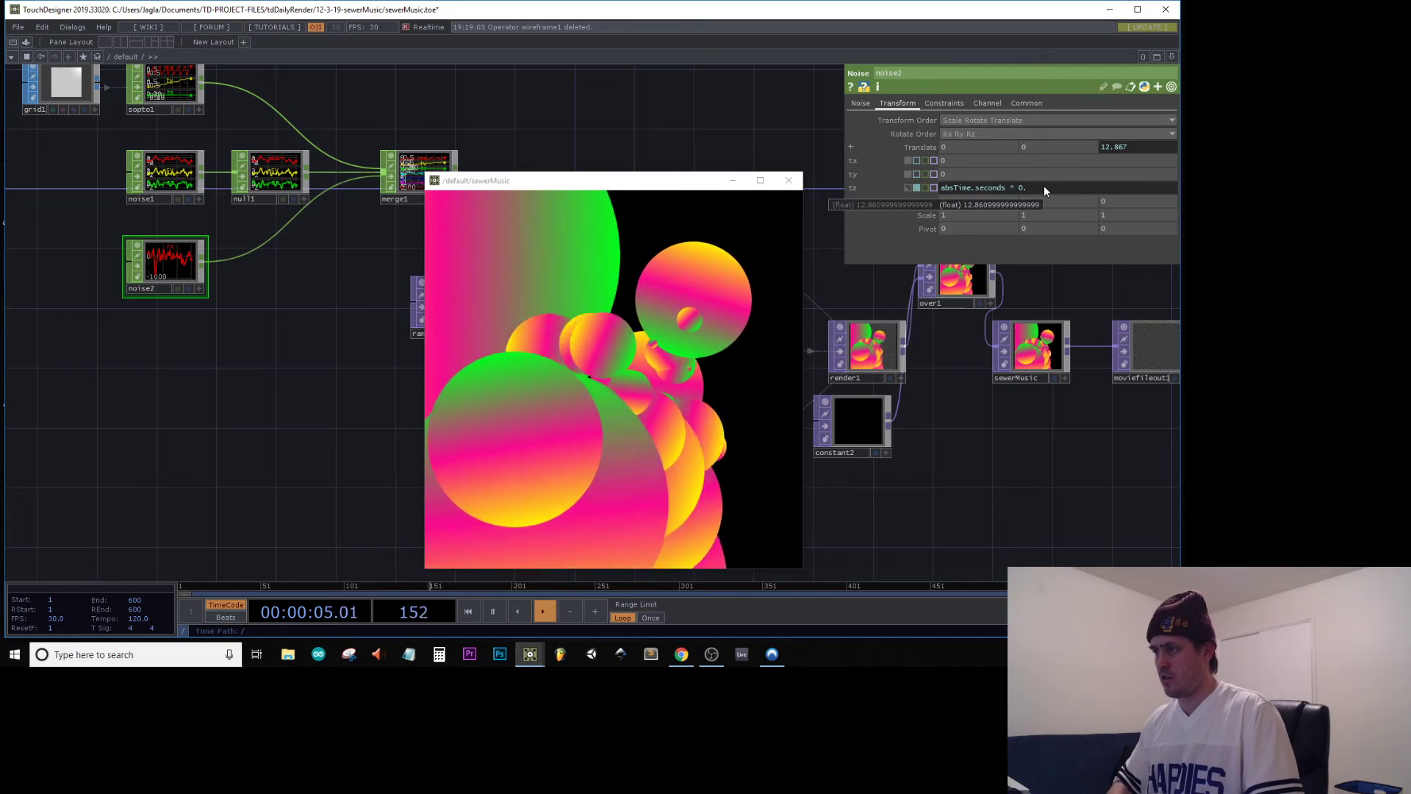
pyautogui.press('Return')
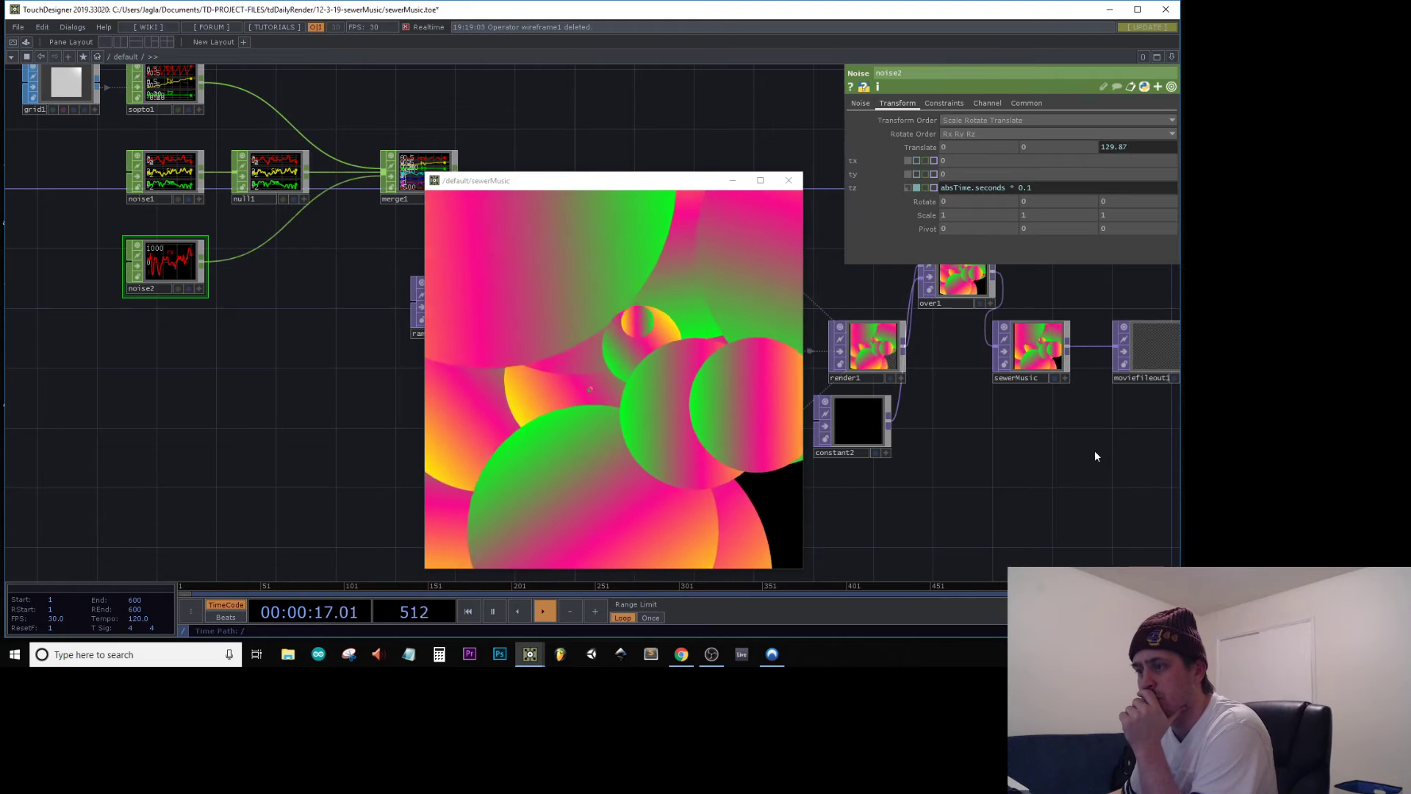
# Select moviefileout1, then shrink the sewerMusic output window and move it clear of the render nodes
pyautogui.moveTo(1095, 456); pyautogui.dragTo(791, 475)
pyautogui.click(898, 358)
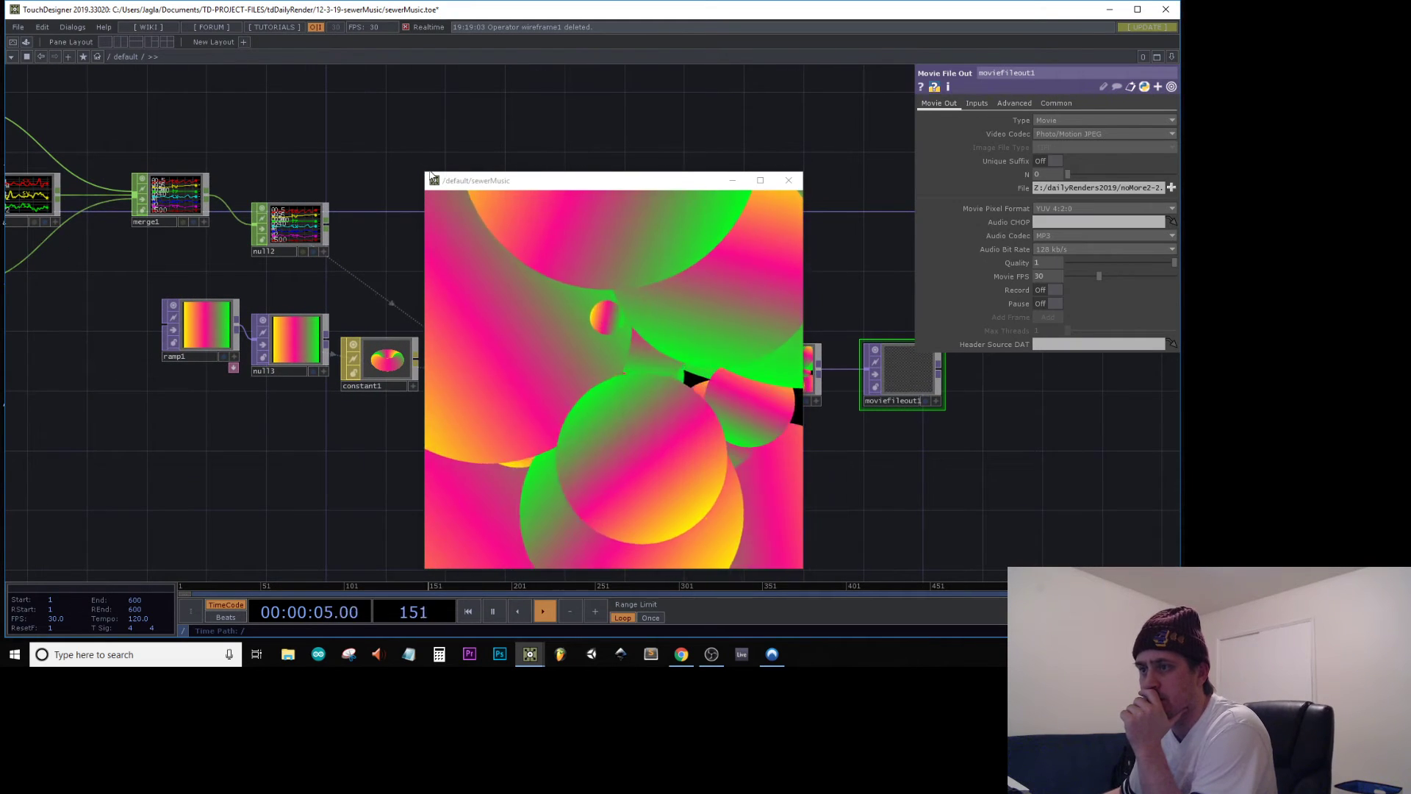
pyautogui.moveTo(421, 175); pyautogui.dragTo(583, 331)
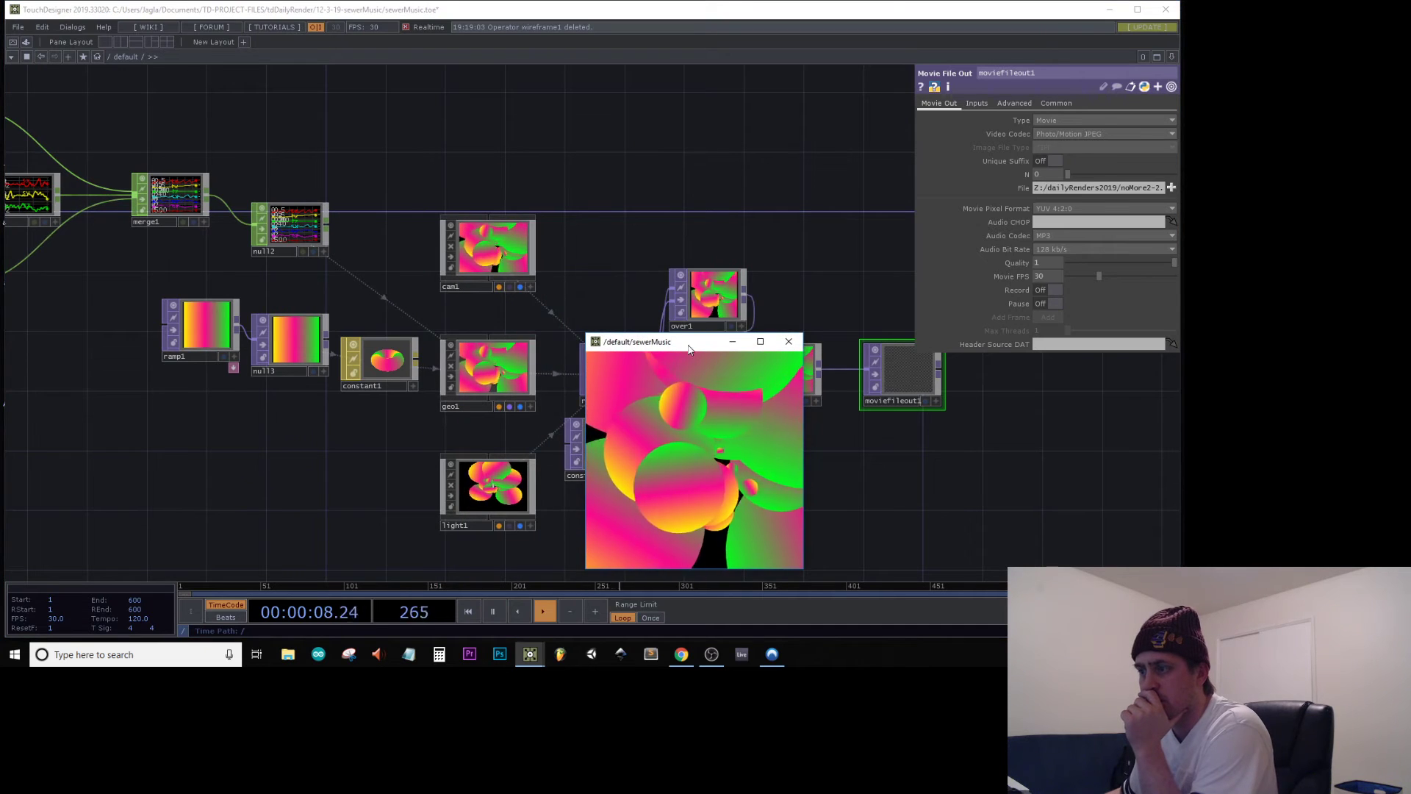
pyautogui.moveTo(685, 345); pyautogui.dragTo(309, 76)
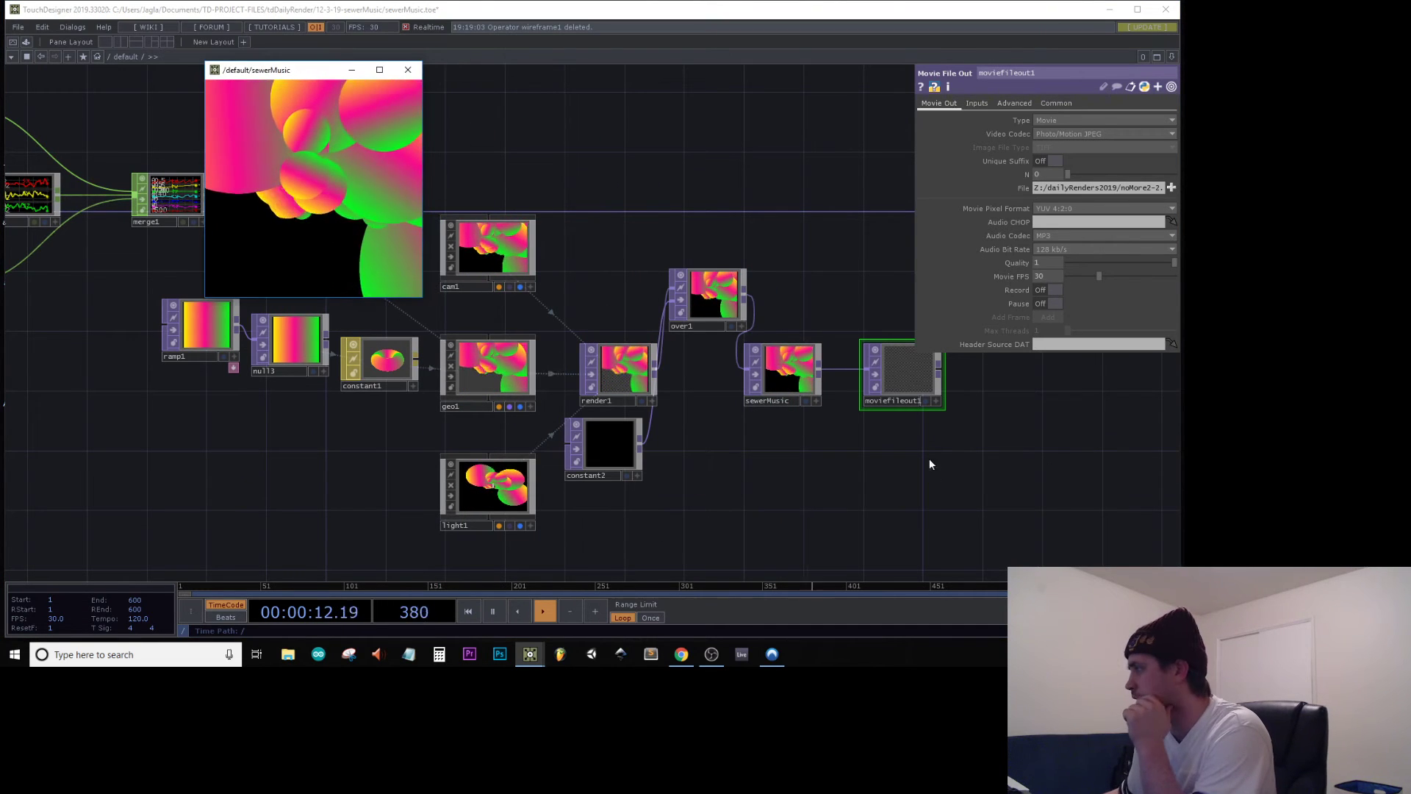
# Set moviefileout1's output file to sewerMusic1 in the dailyRenders2019 folder and turn recording on
pyautogui.click(898, 371)
pyautogui.doubleClick(1135, 187)
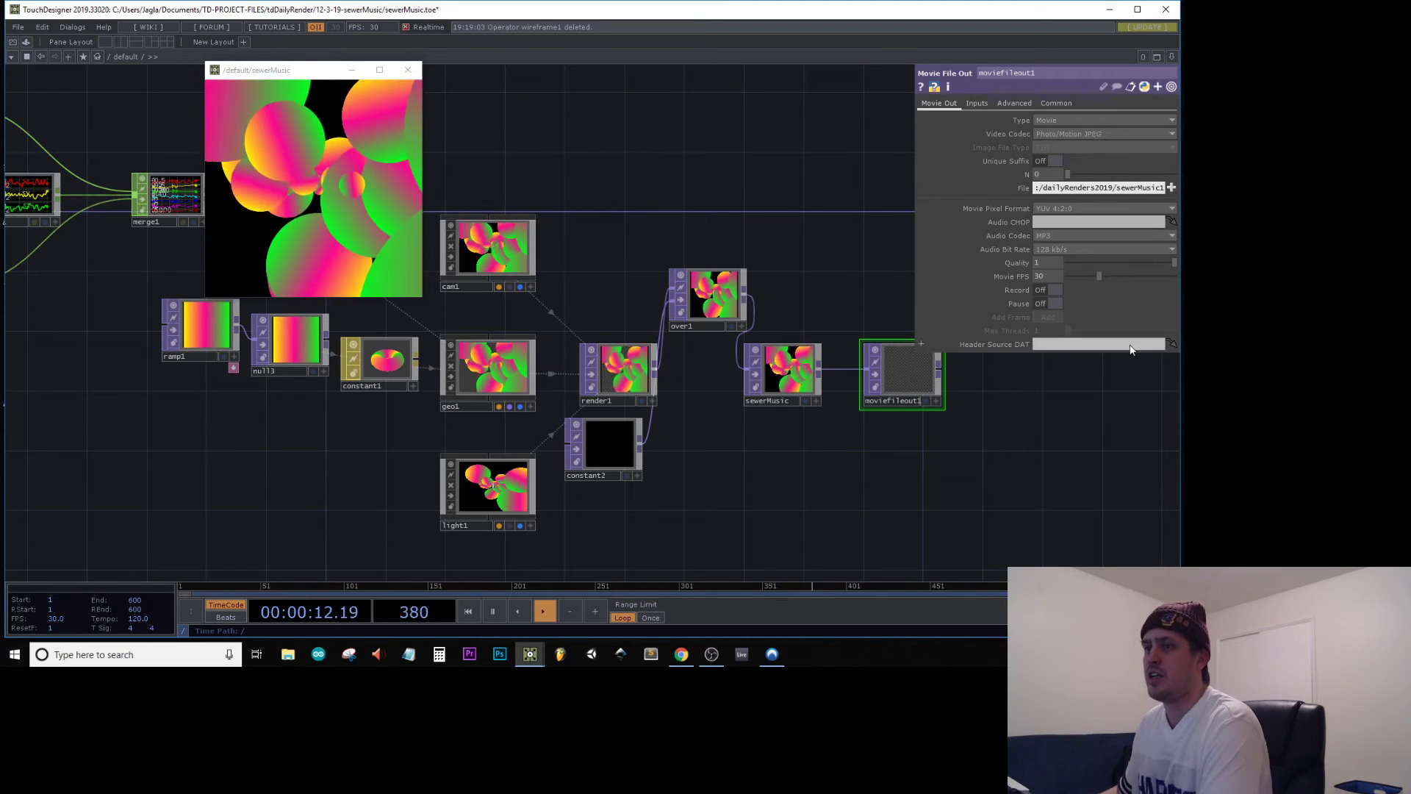
pyautogui.click(1049, 289)
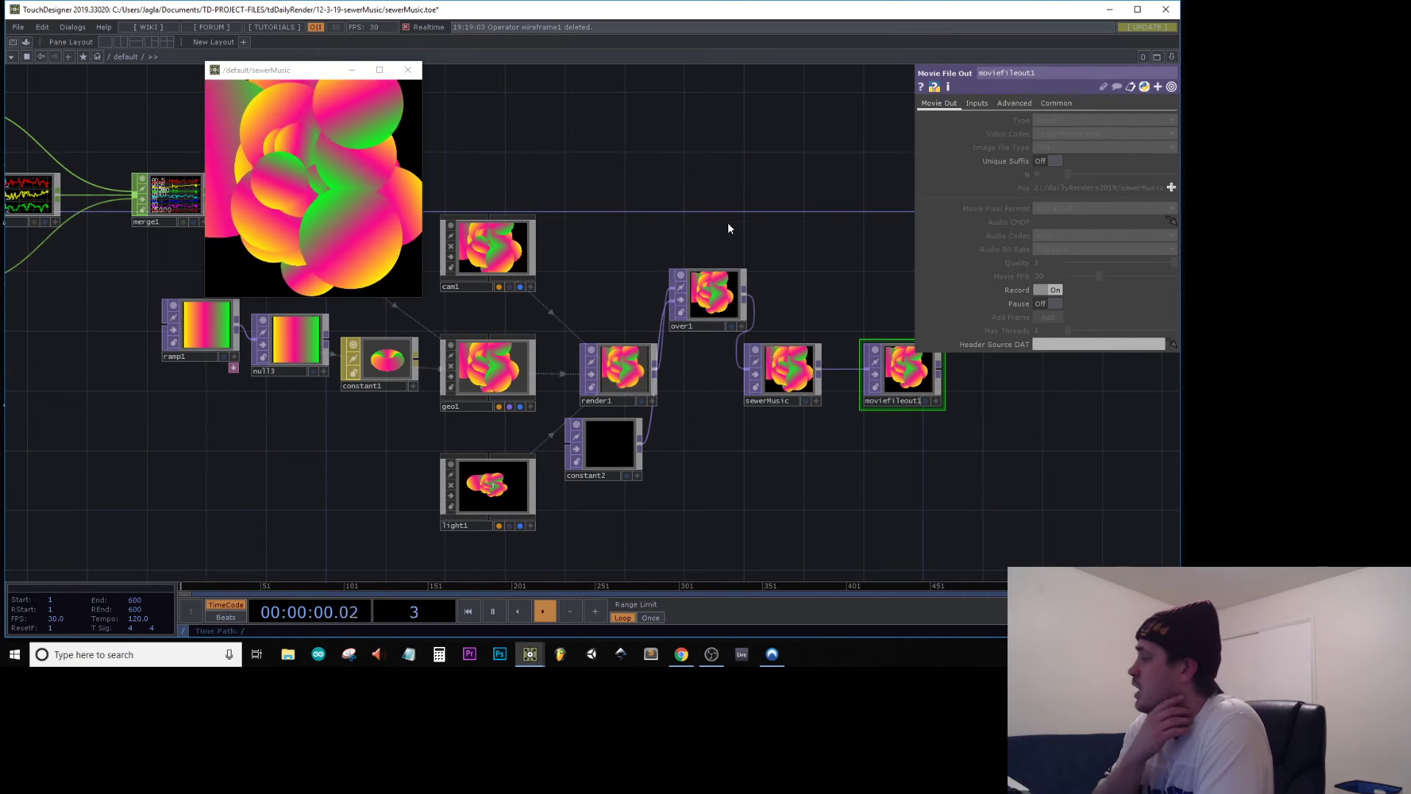
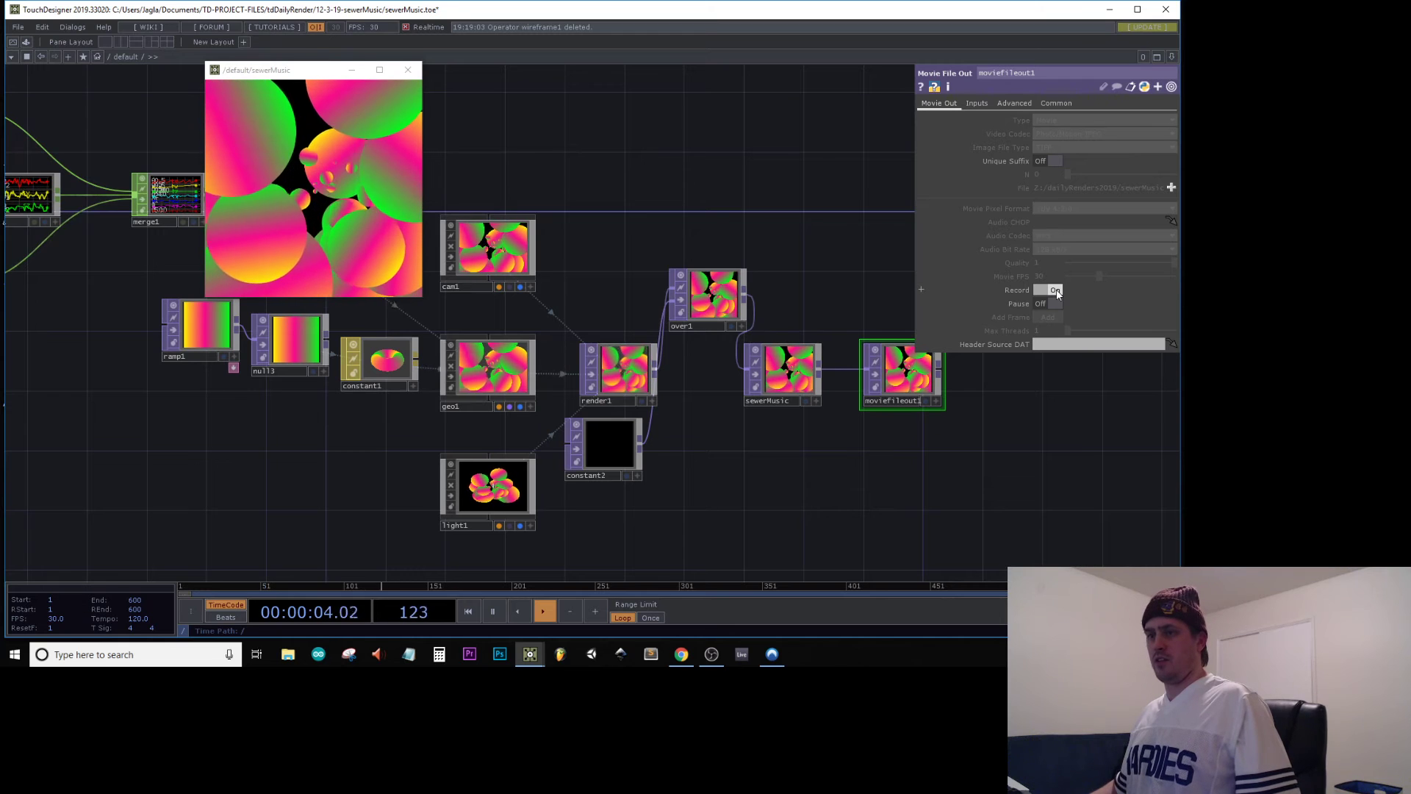
# Turn off recording on moviefileout1 and save the project
pyautogui.click(1055, 290)
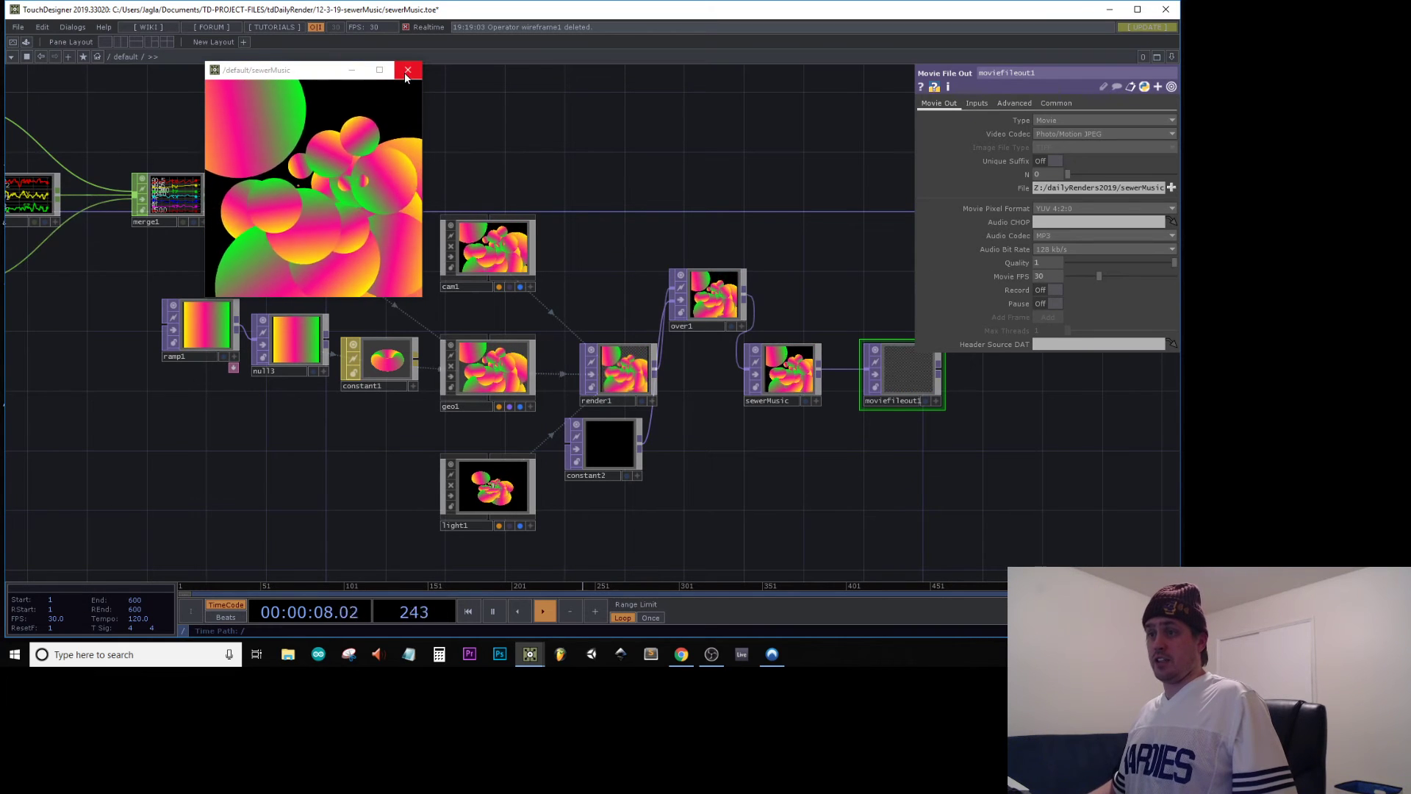
pyautogui.moveTo(646, 190); pyautogui.dragTo(611, 196)
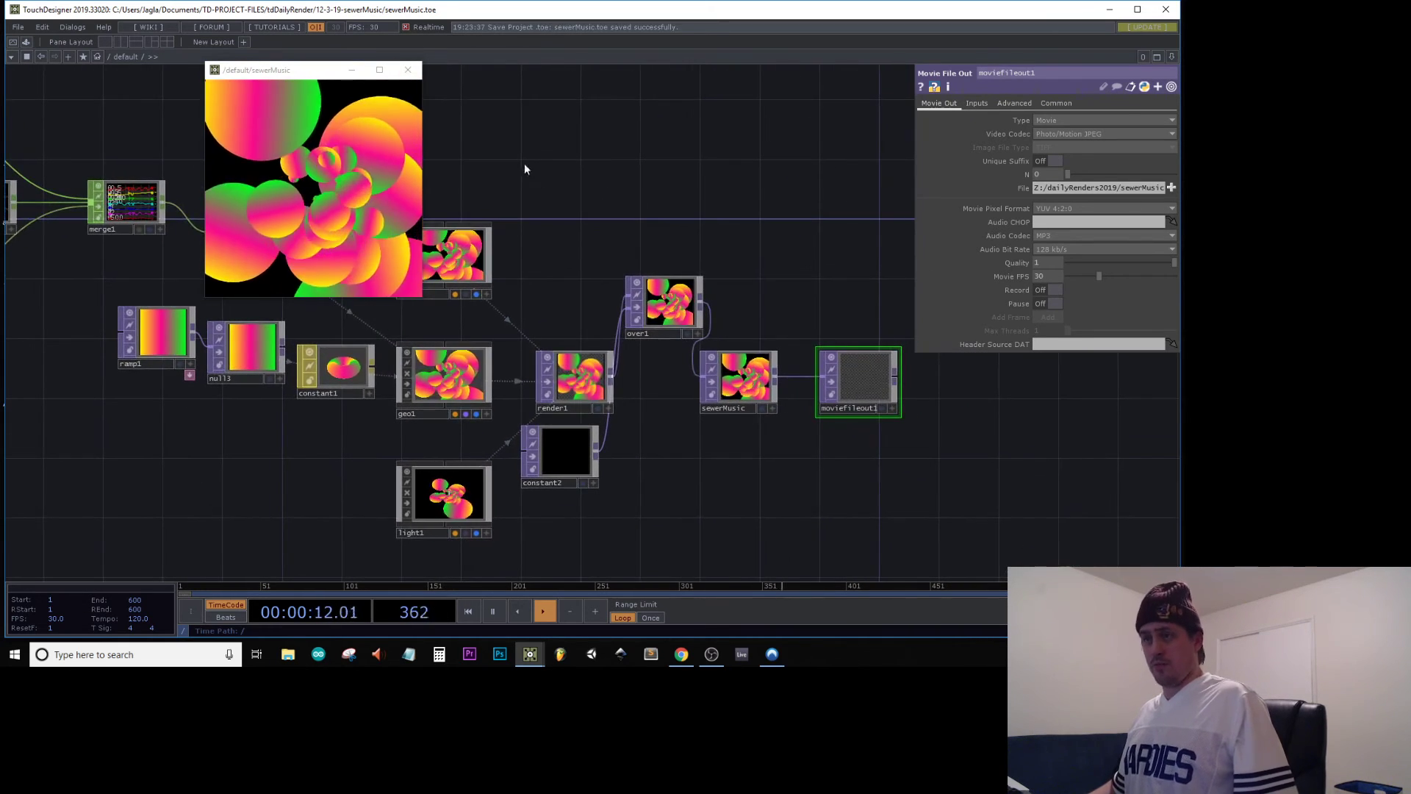
pyautogui.hotkey('ctrl', 's')
# Close the sewerMusic output window and save the sewerMusic node's image as PNG 12-3-19-sewerMusic1 in the dailyImages folder
pyautogui.click(408, 66)
pyautogui.moveTo(711, 424); pyautogui.dragTo(717, 443)
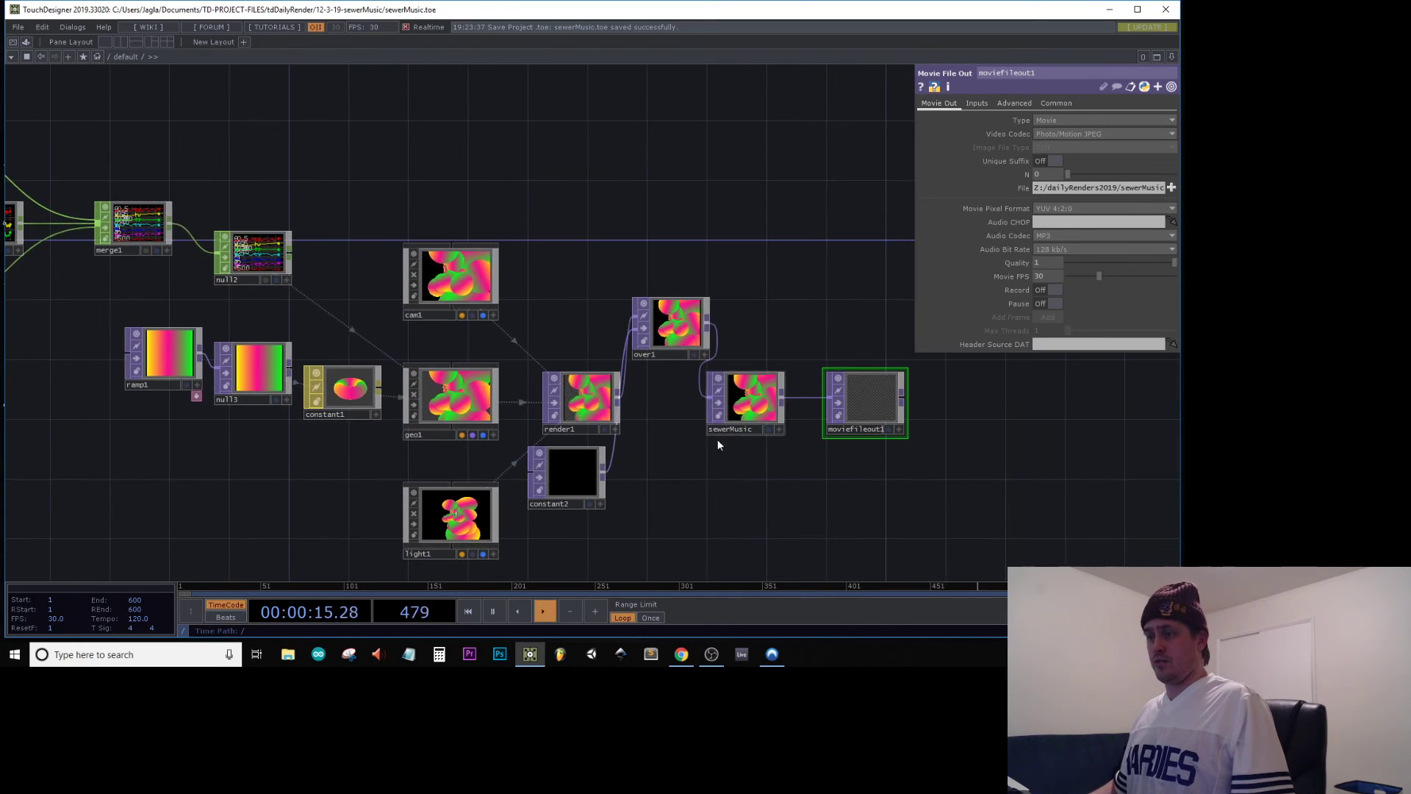
pyautogui.rightClick(757, 415)
pyautogui.click(781, 429)
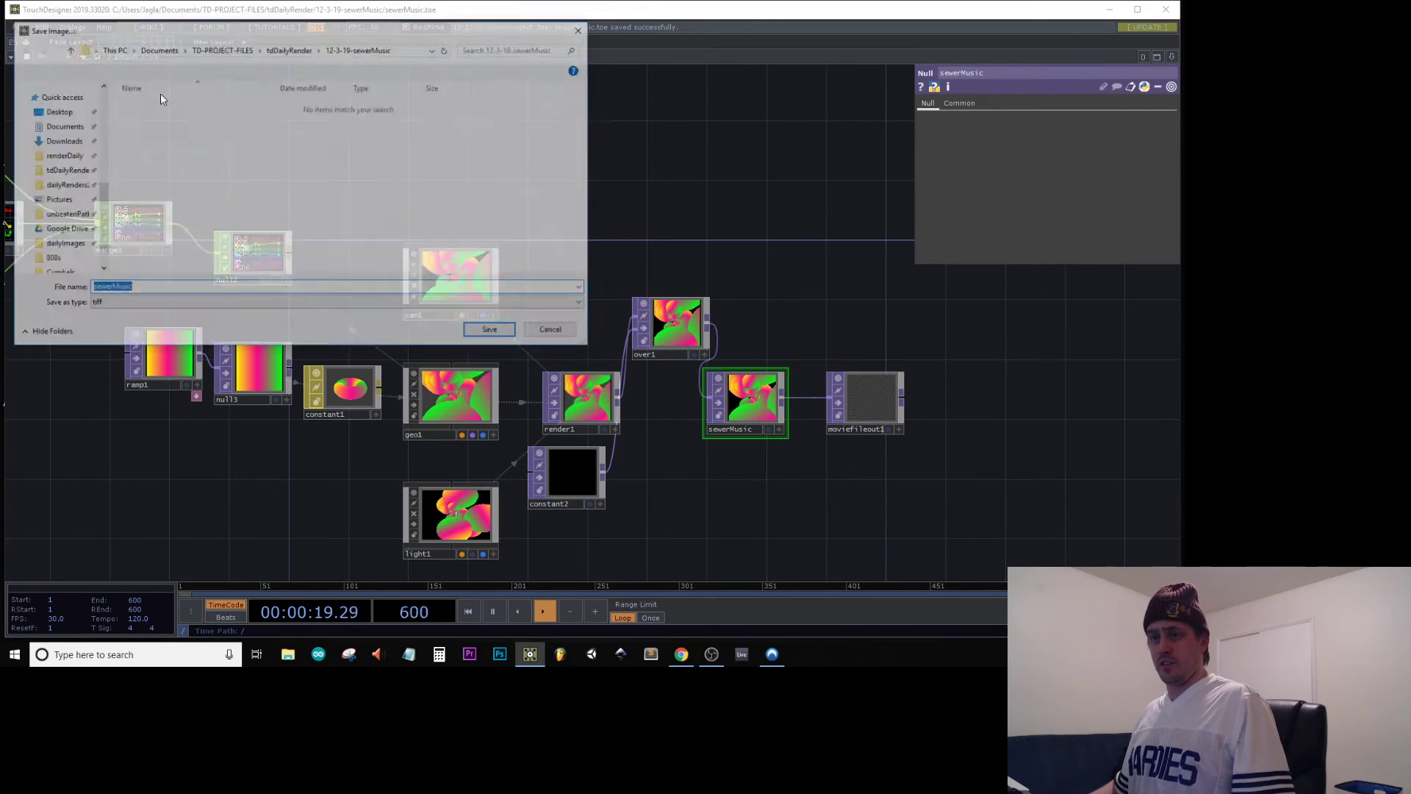
pyautogui.click(61, 118)
pyautogui.click(133, 303)
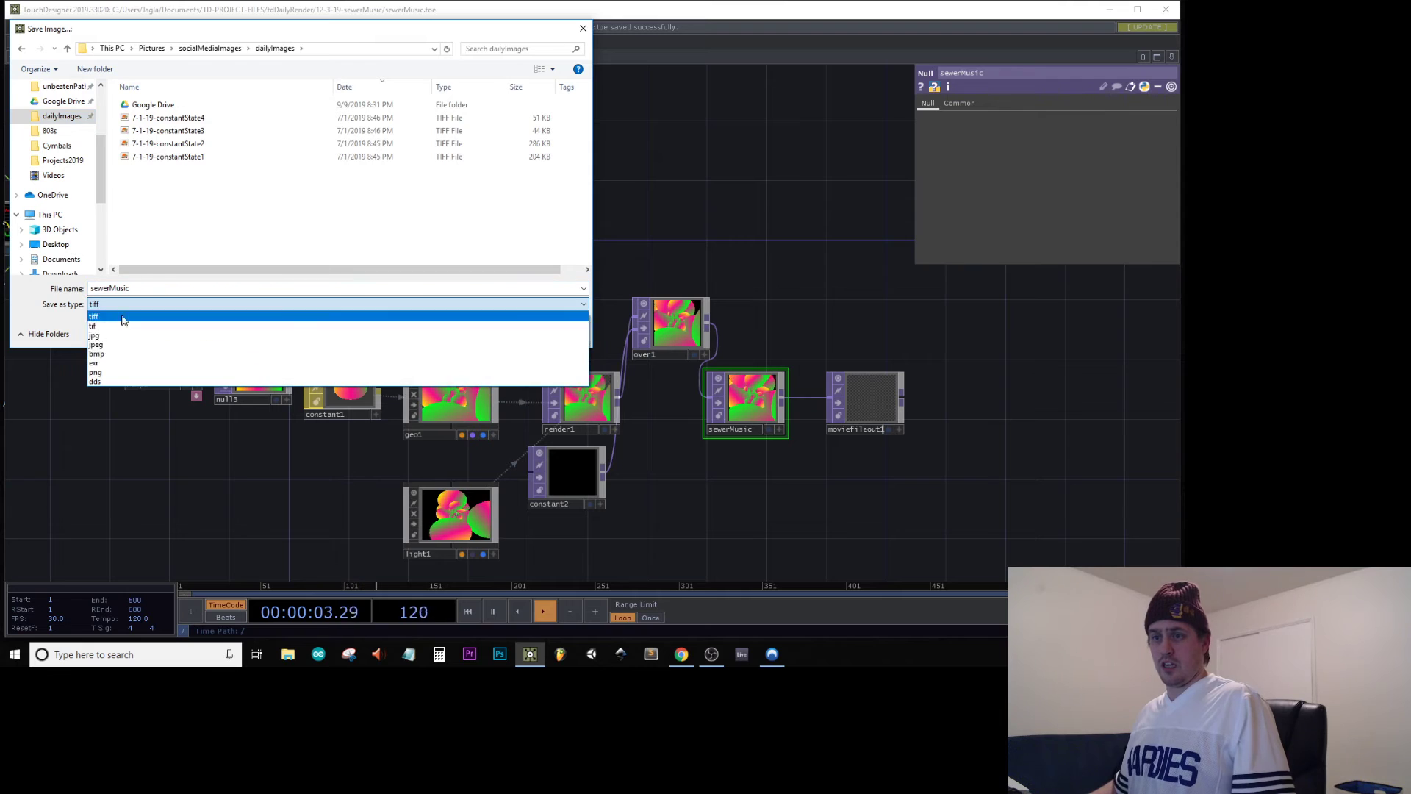
pyautogui.click(103, 374)
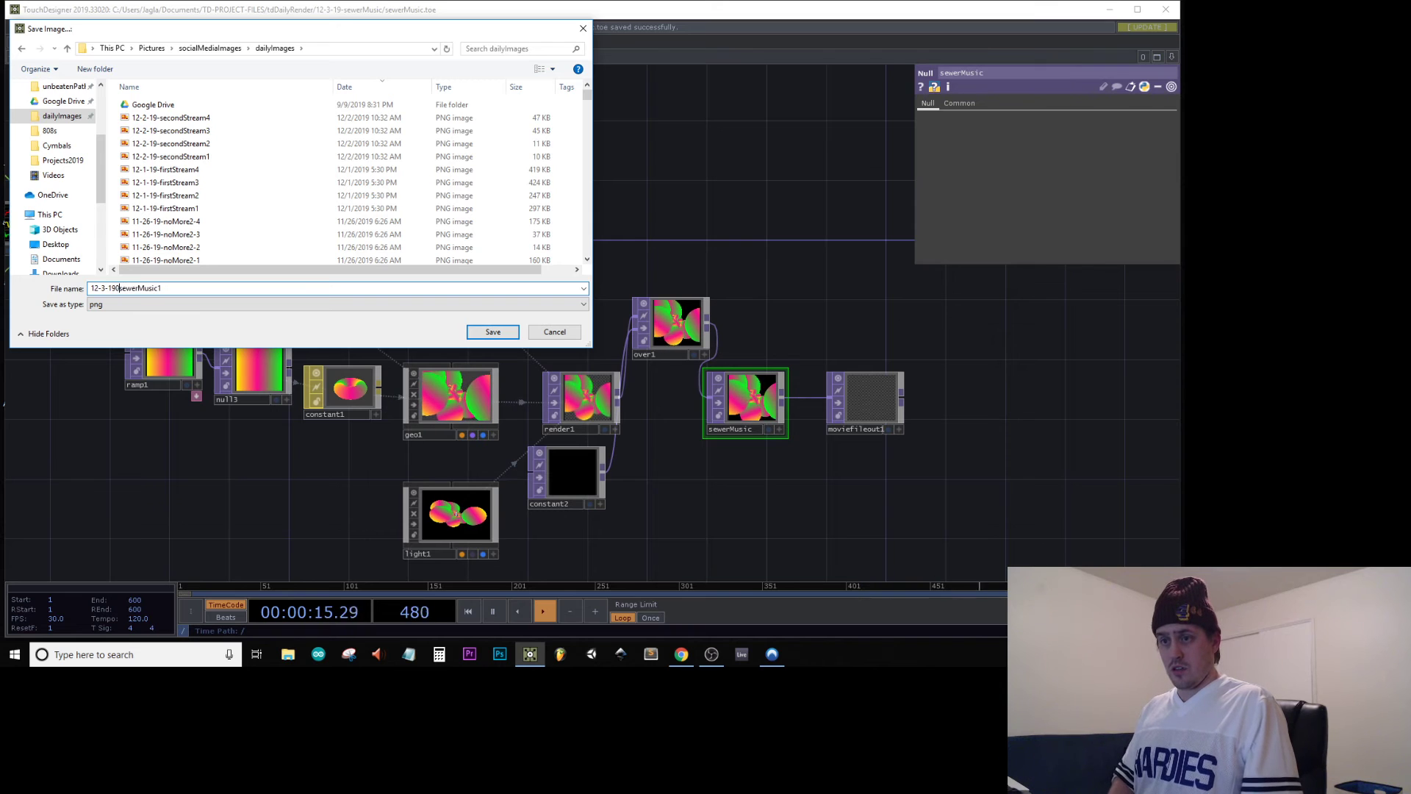
pyautogui.press('Return')
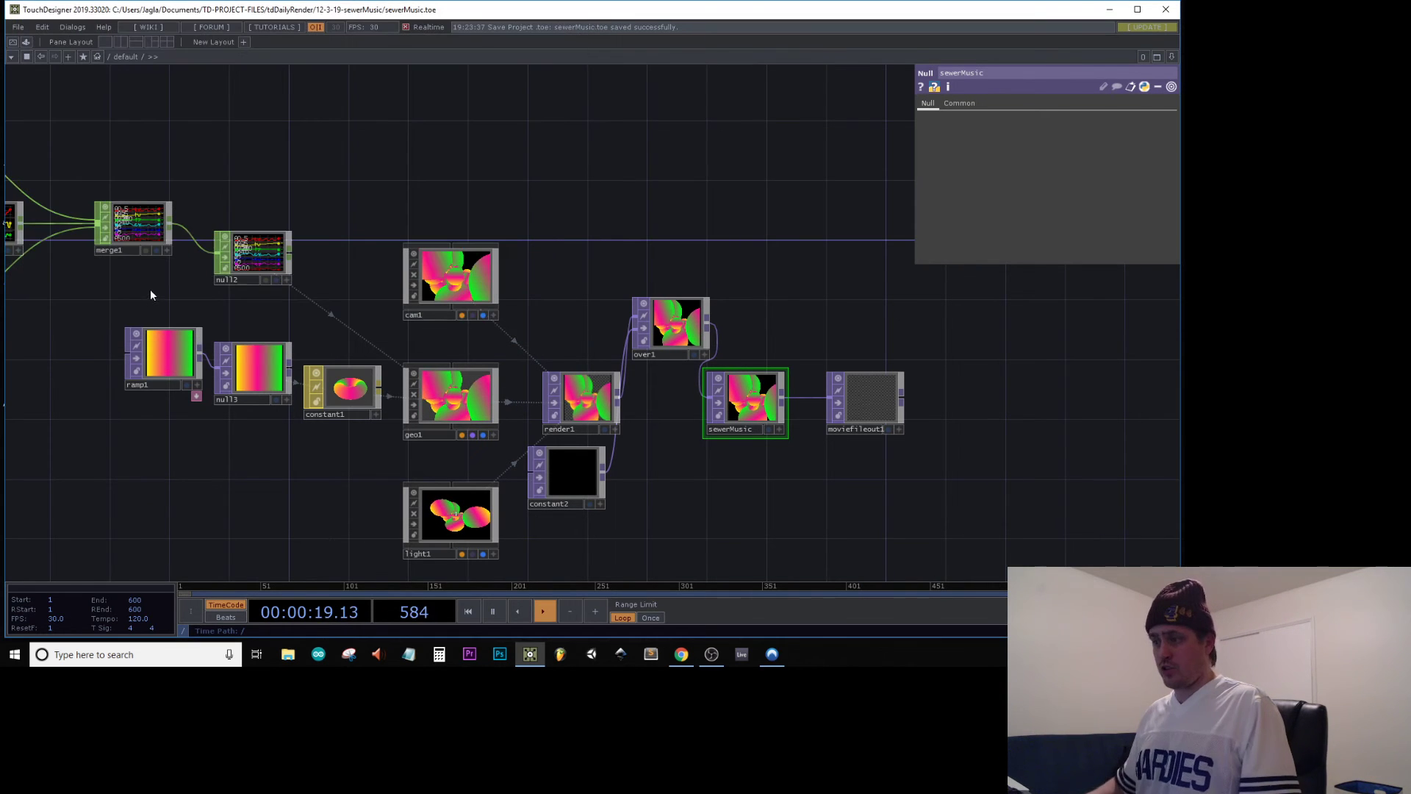
# Save another PNG still of the sewerMusic node as 12-3-19-sewerMusic2 in dailyImages
pyautogui.rightClick(763, 399)
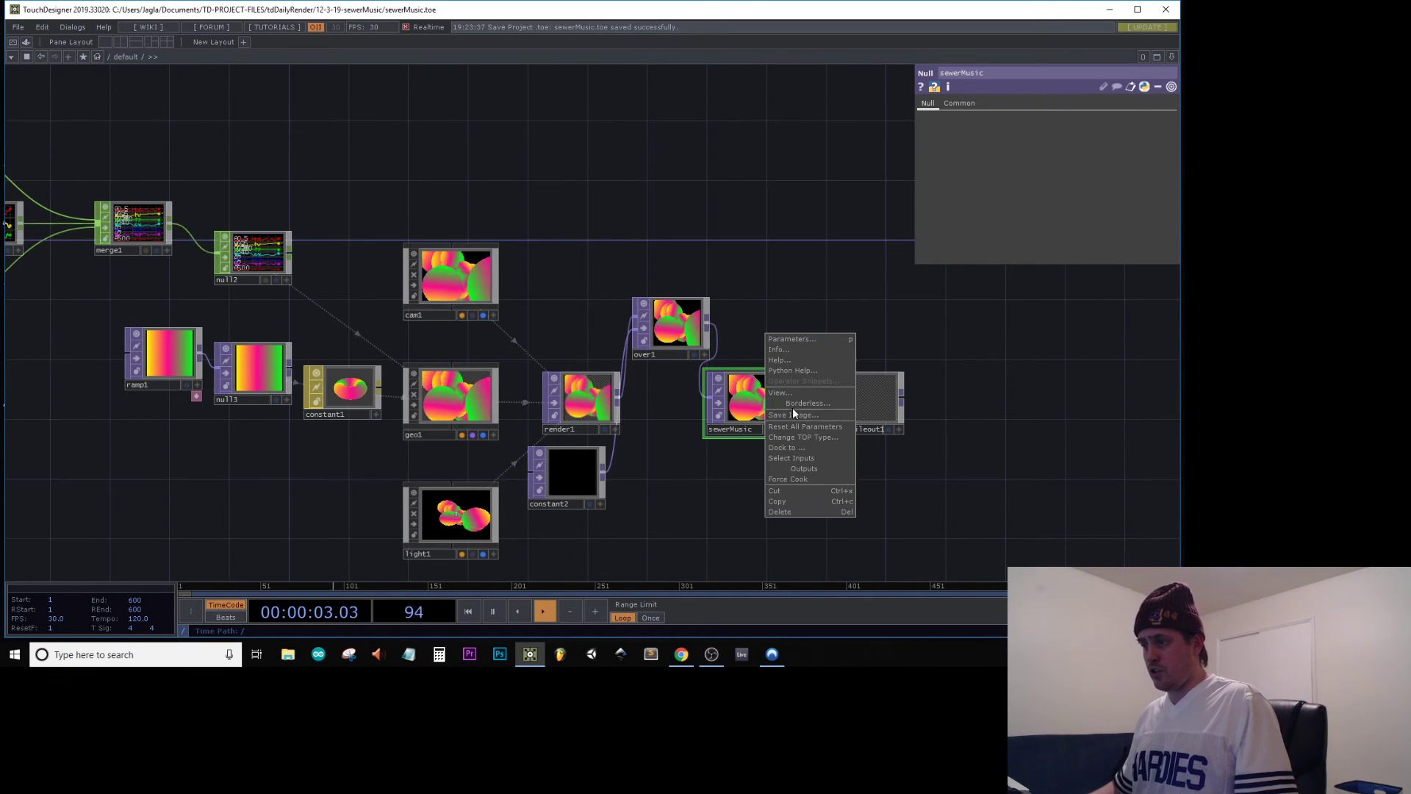
pyautogui.click(792, 414)
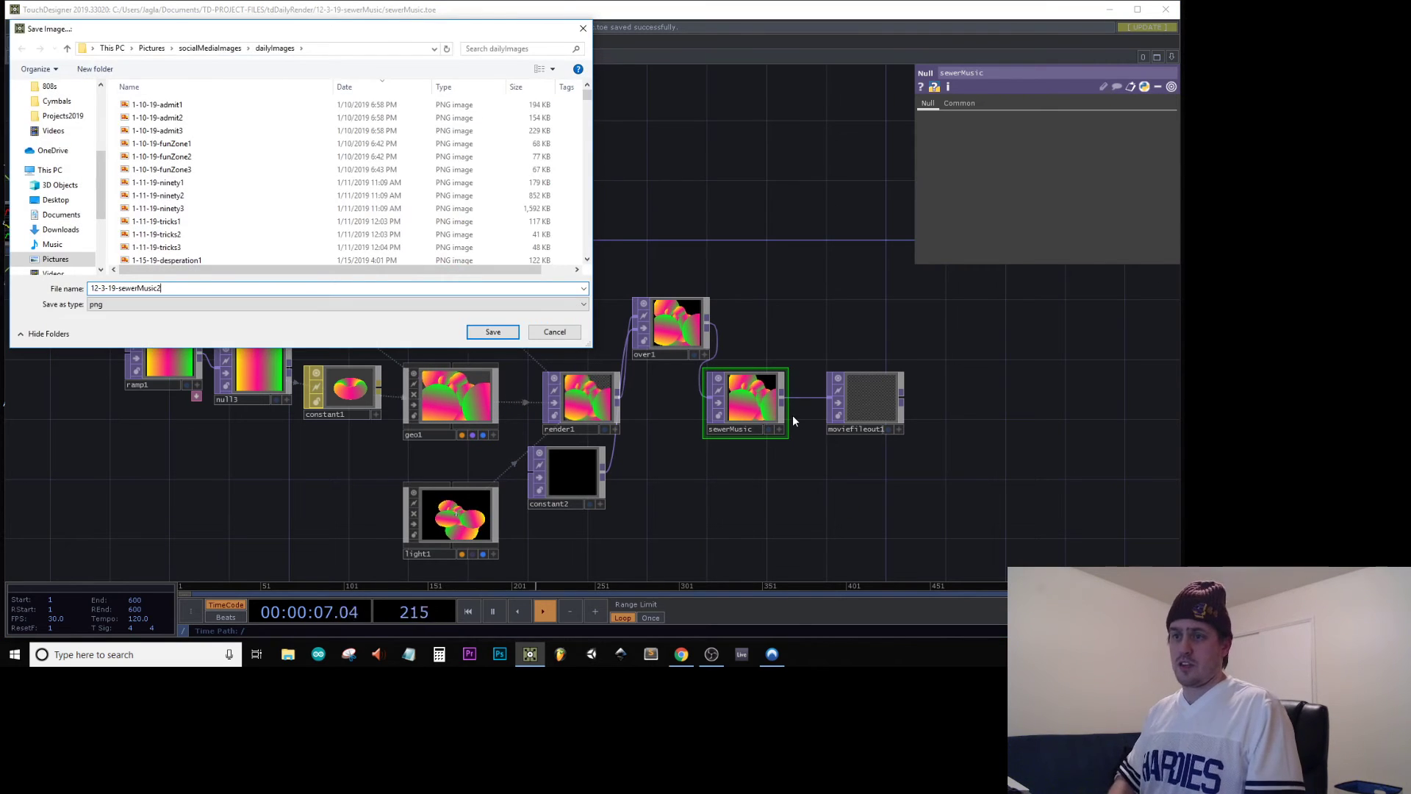
pyautogui.press('Return')
pyautogui.rightClick(759, 410)
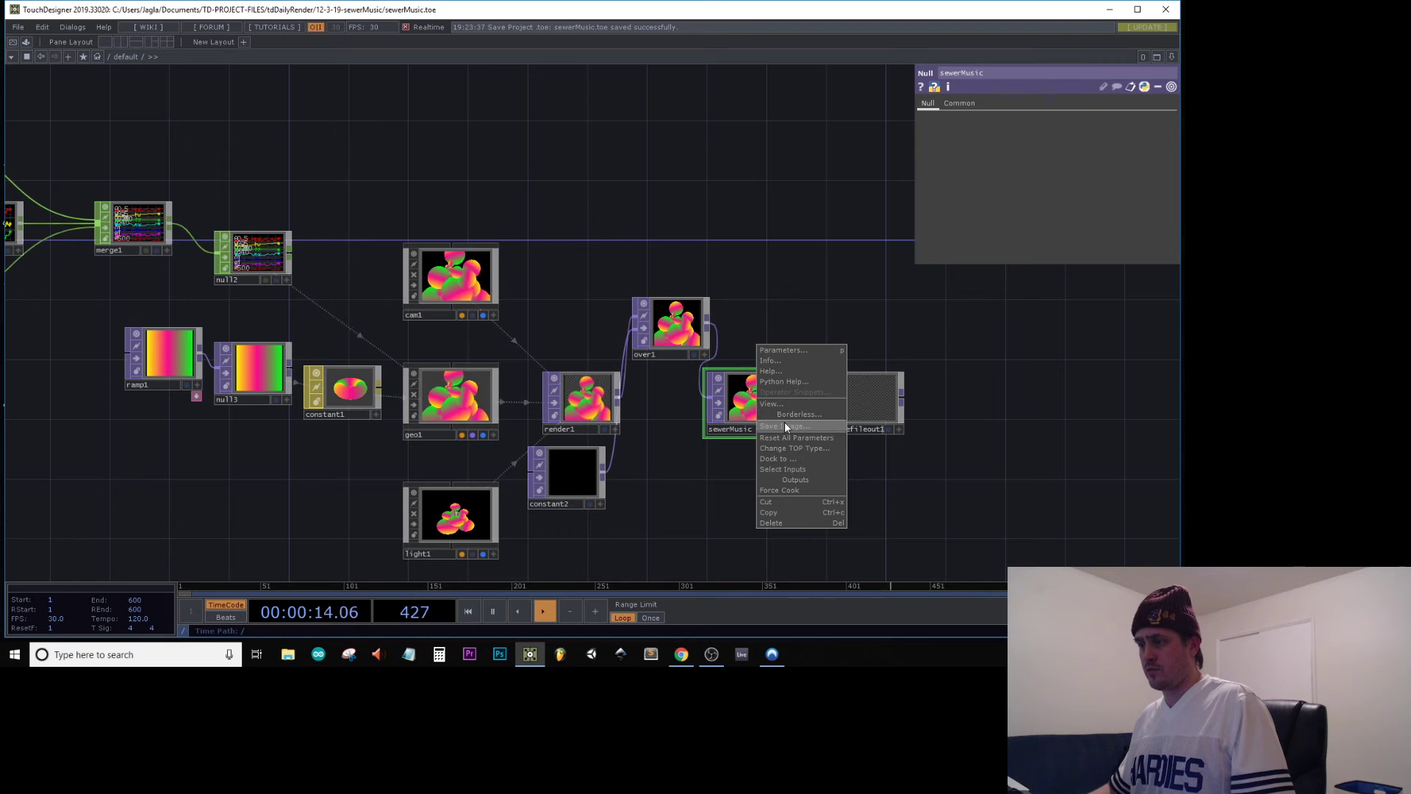
# Try absTime.seconds alone as noise2's Z translation expression, and follow it with absTime.seconds * 2
pyautogui.scroll(-5, 463, 419)
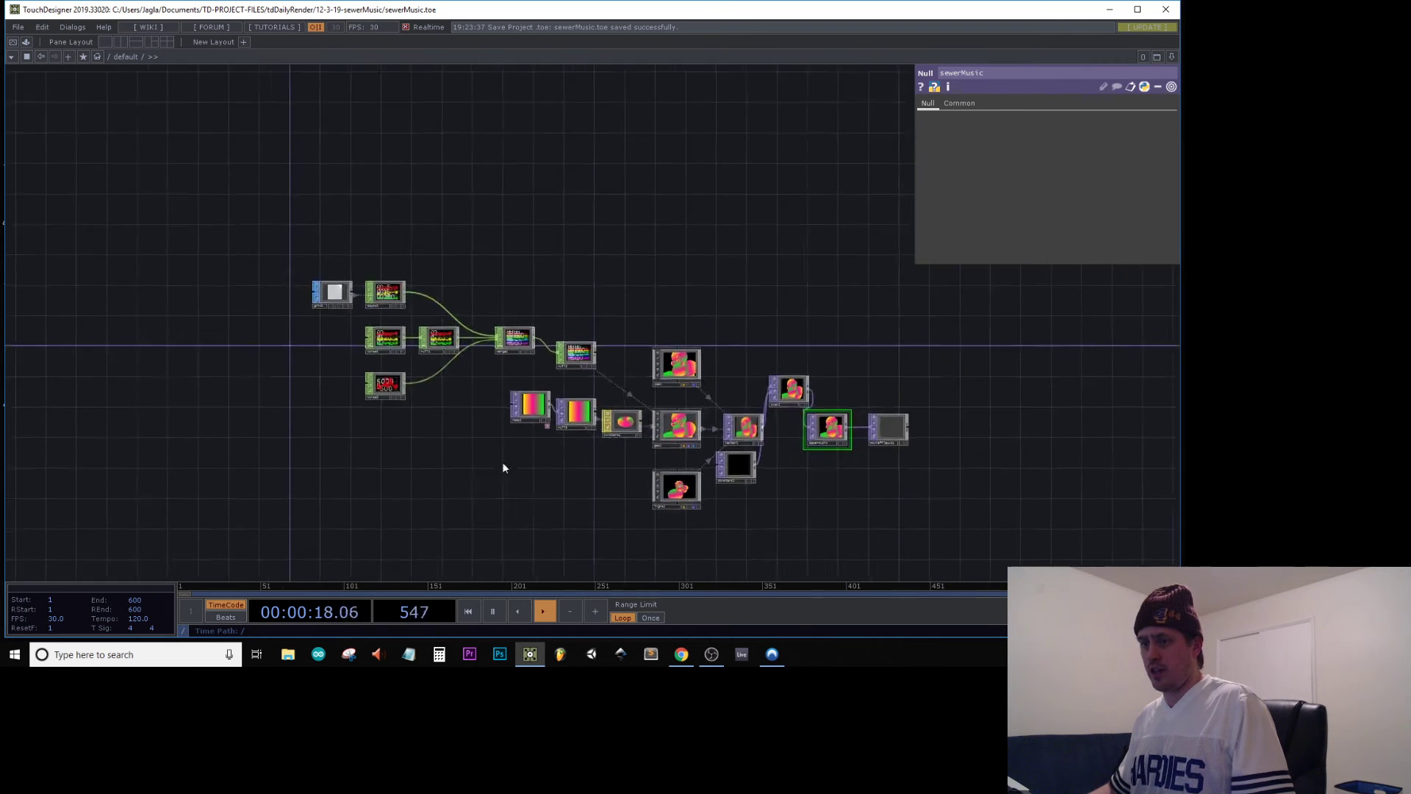
pyautogui.scroll(5, 422, 400)
pyautogui.click(354, 368)
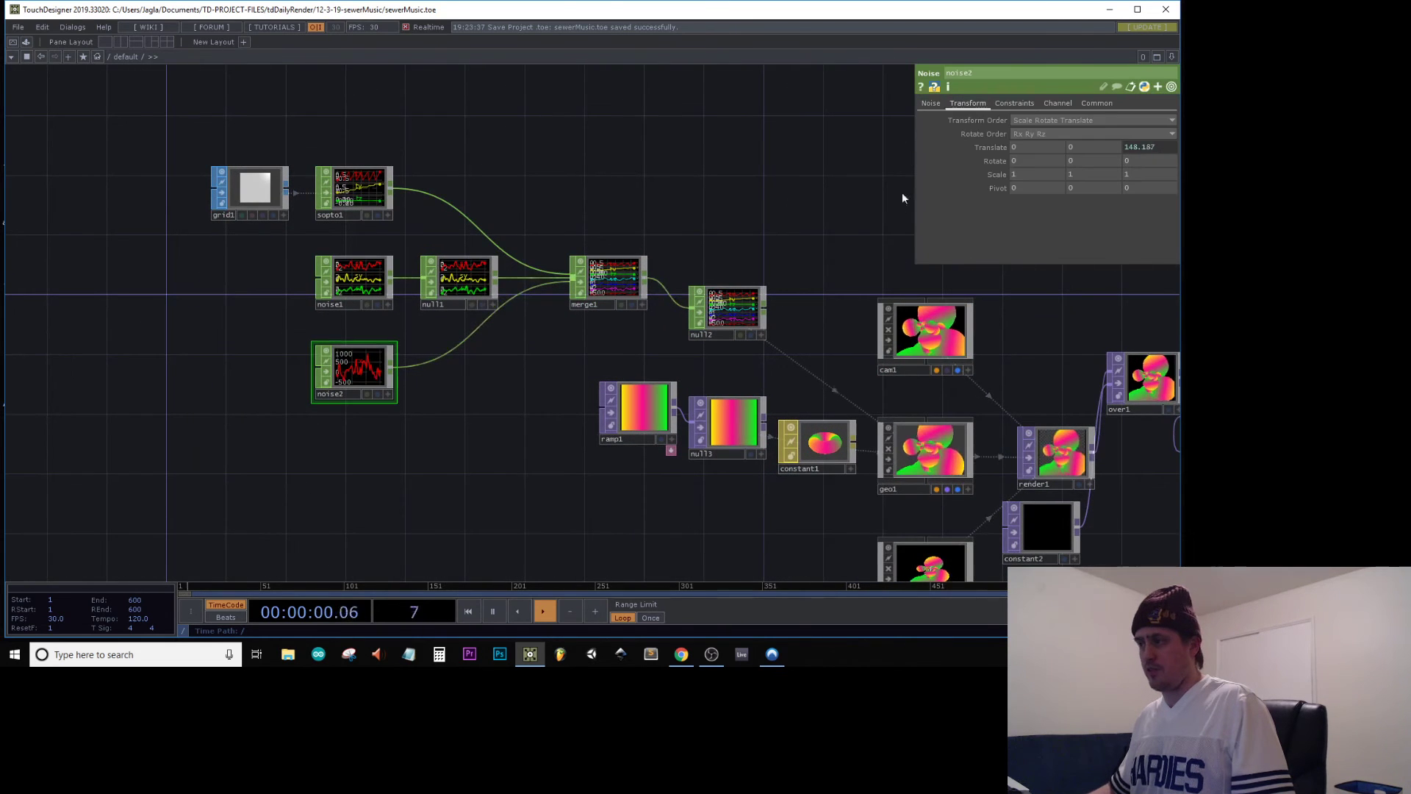
pyautogui.click(1163, 148)
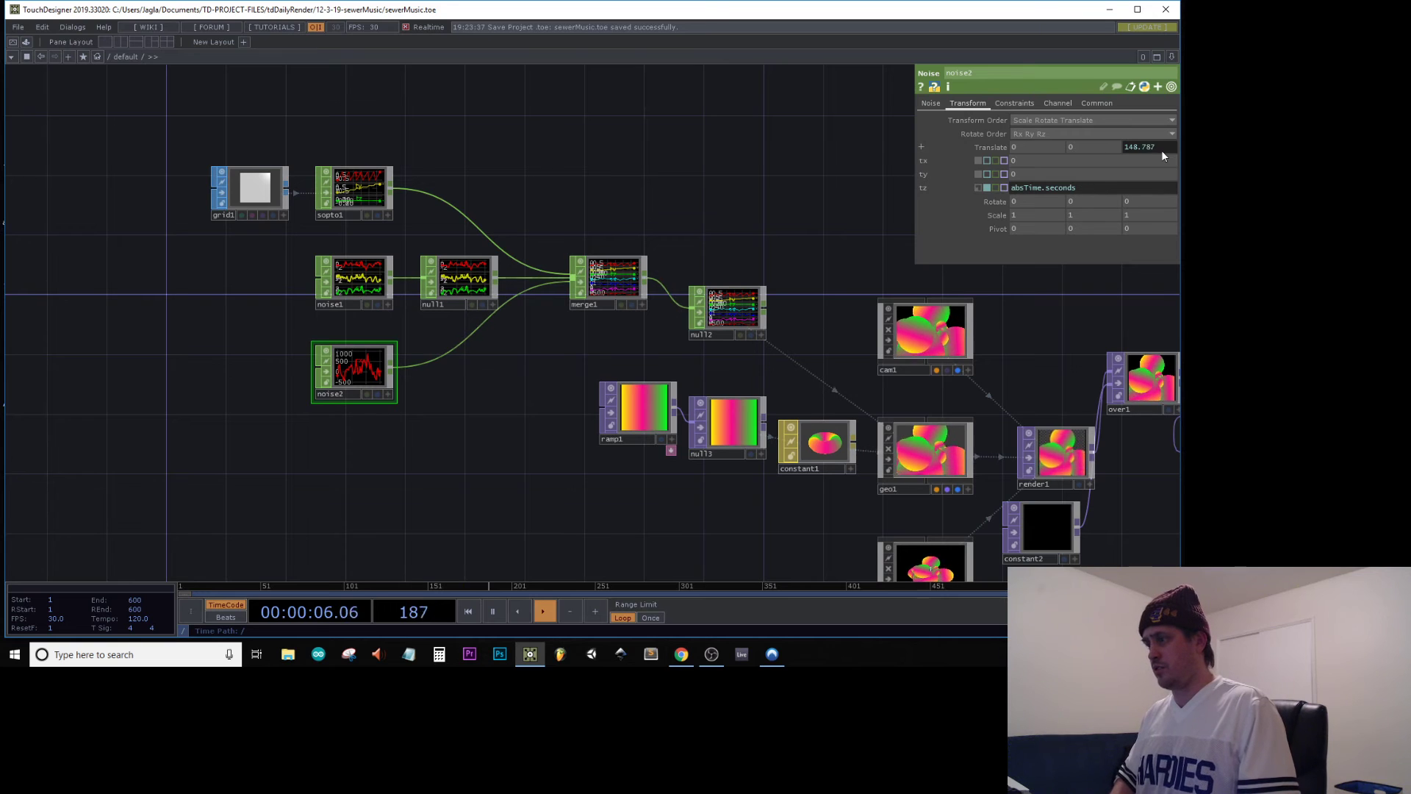
pyautogui.moveTo(1145, 311); pyautogui.dragTo(851, 267)
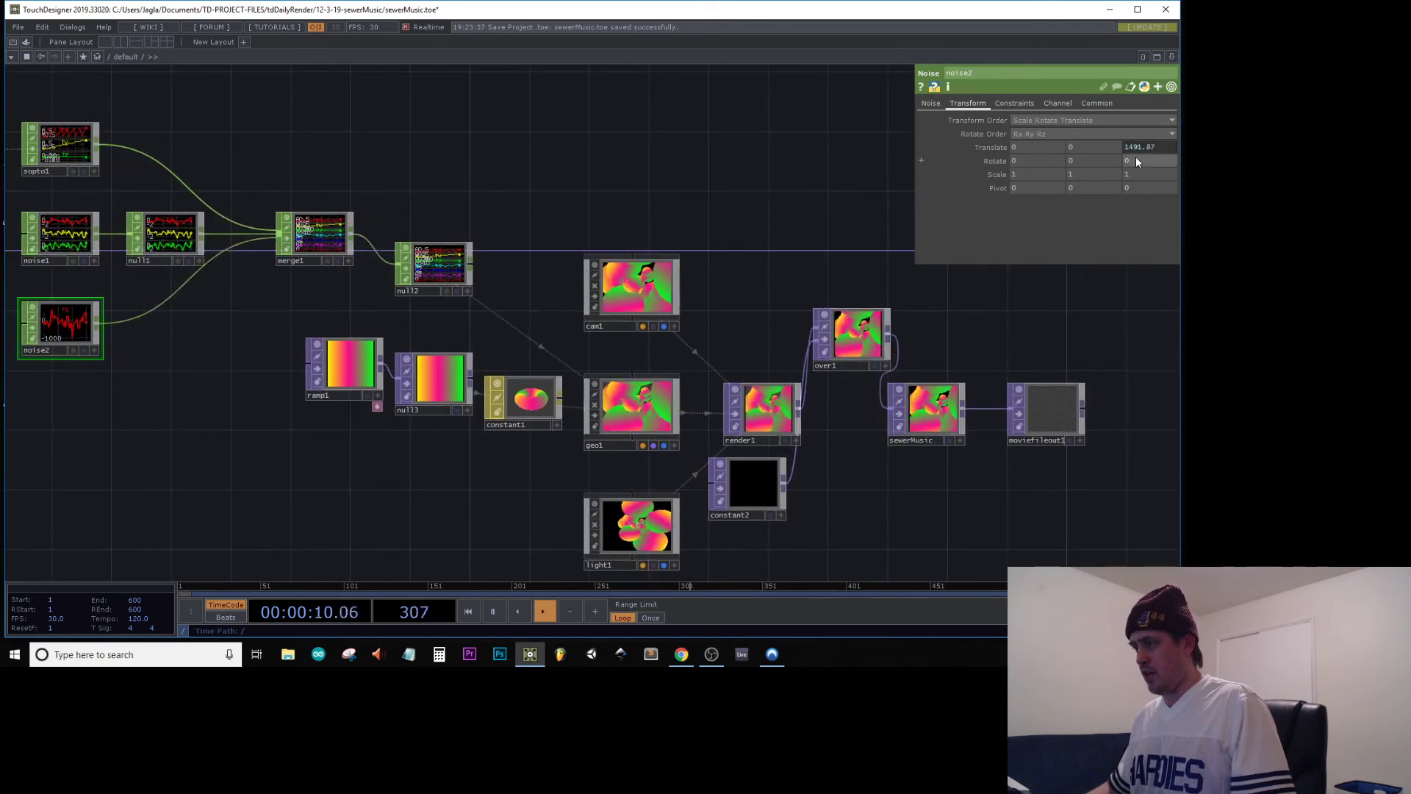
pyautogui.click(1148, 149)
pyautogui.write('* 2')
pyautogui.press('Return')
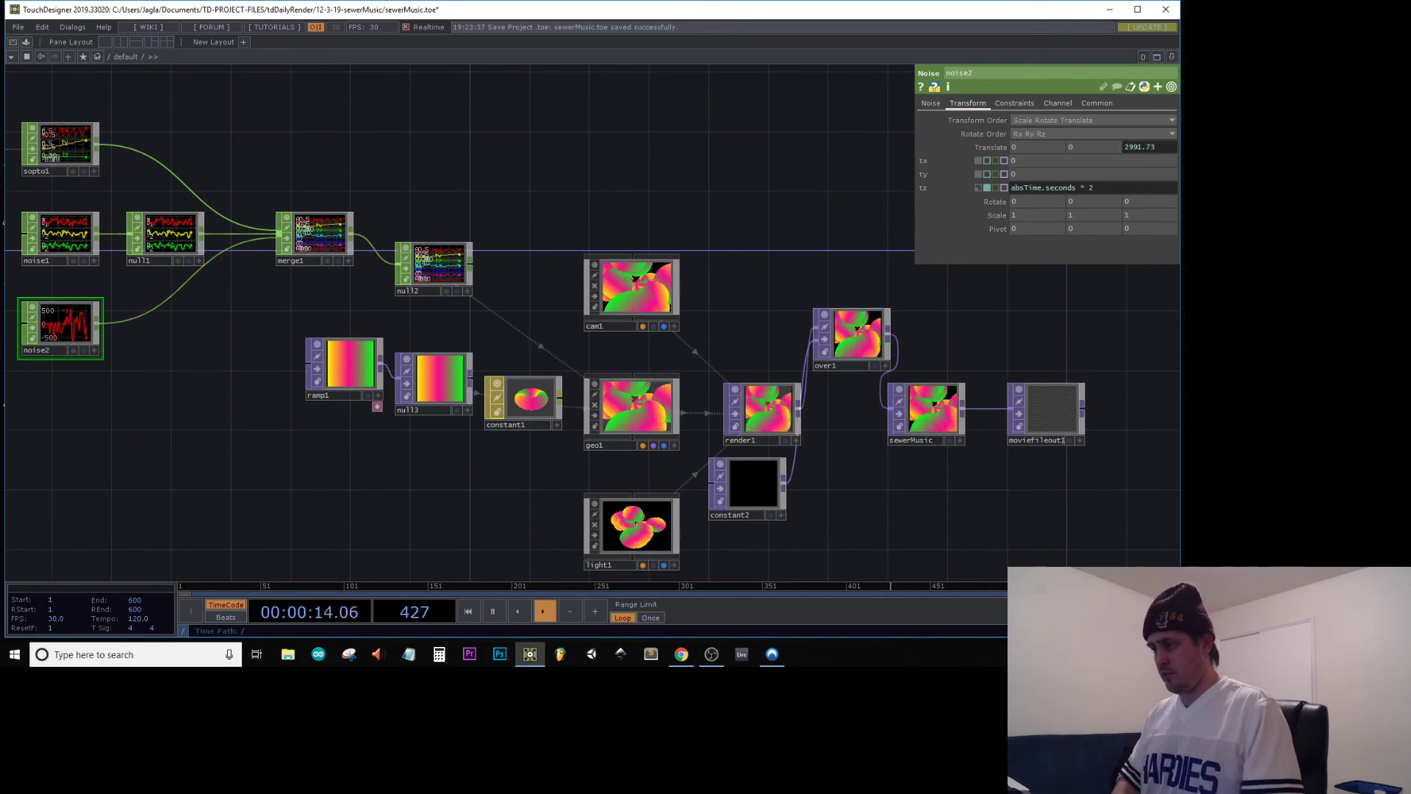
# Save three more PNG stills of the sewerMusic node in dailyImages as 12-3-19-sewerMusic3, 12-3-19-sewerMusic5 and 12-3-19-sewerMusic4
pyautogui.rightClick(932, 413)
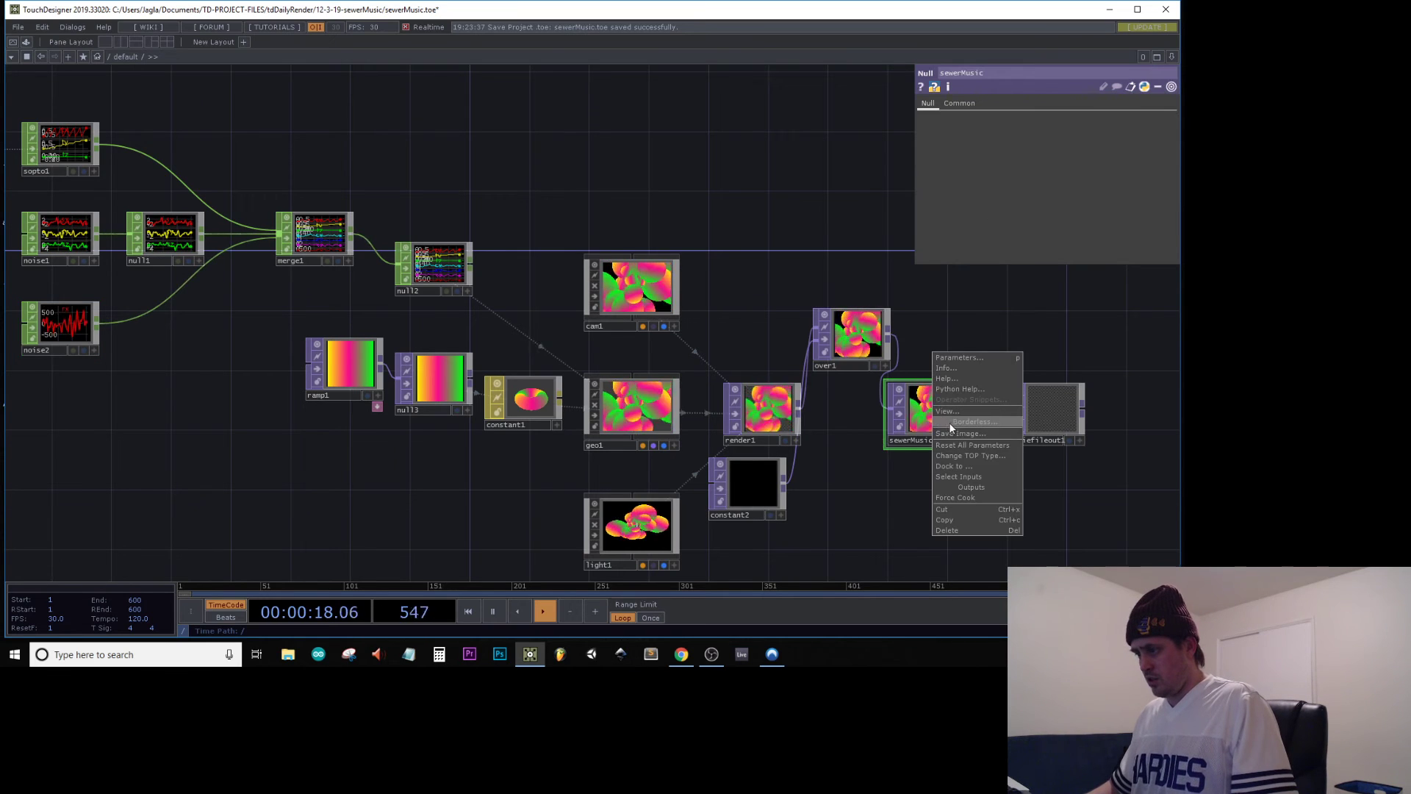
pyautogui.click(954, 434)
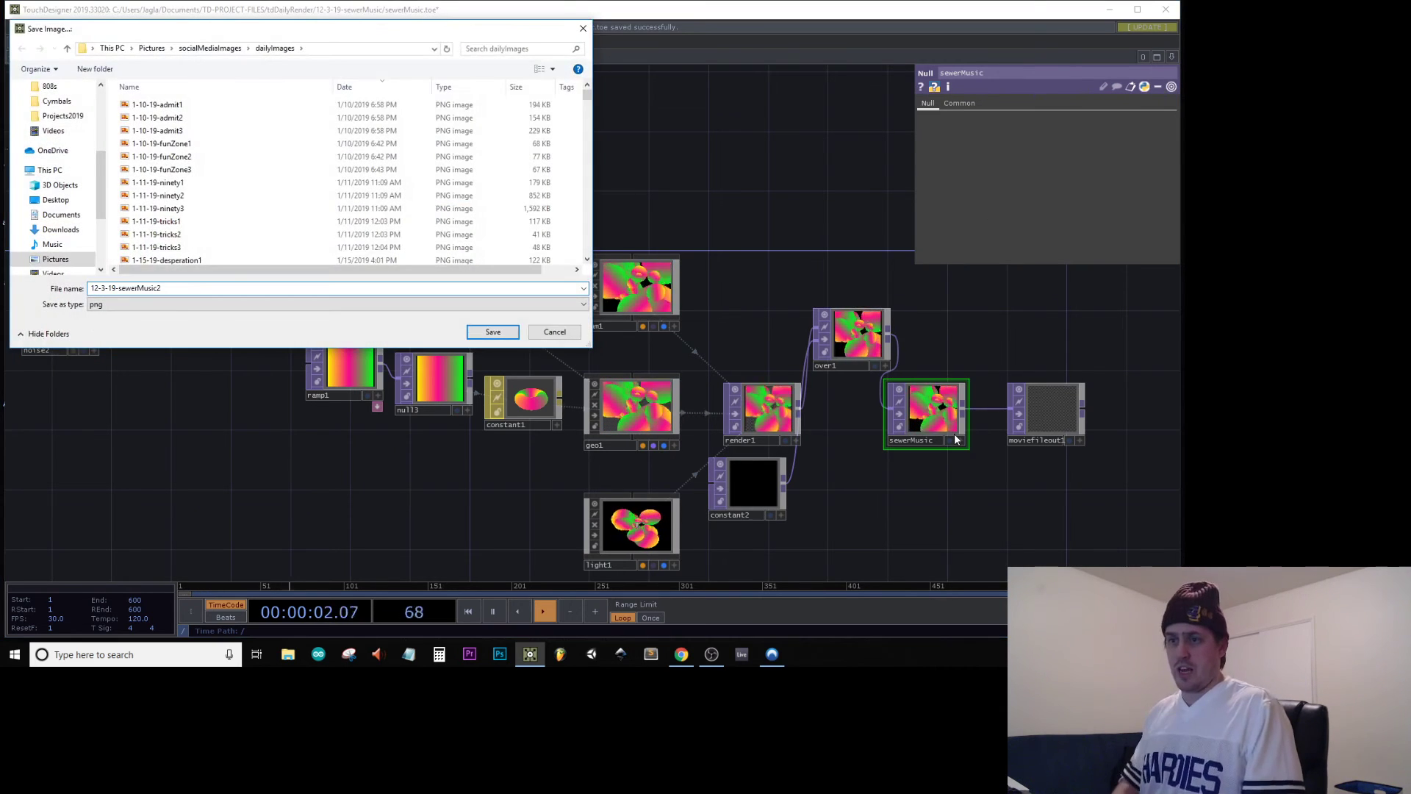
pyautogui.press('Return')
pyautogui.rightClick(955, 434)
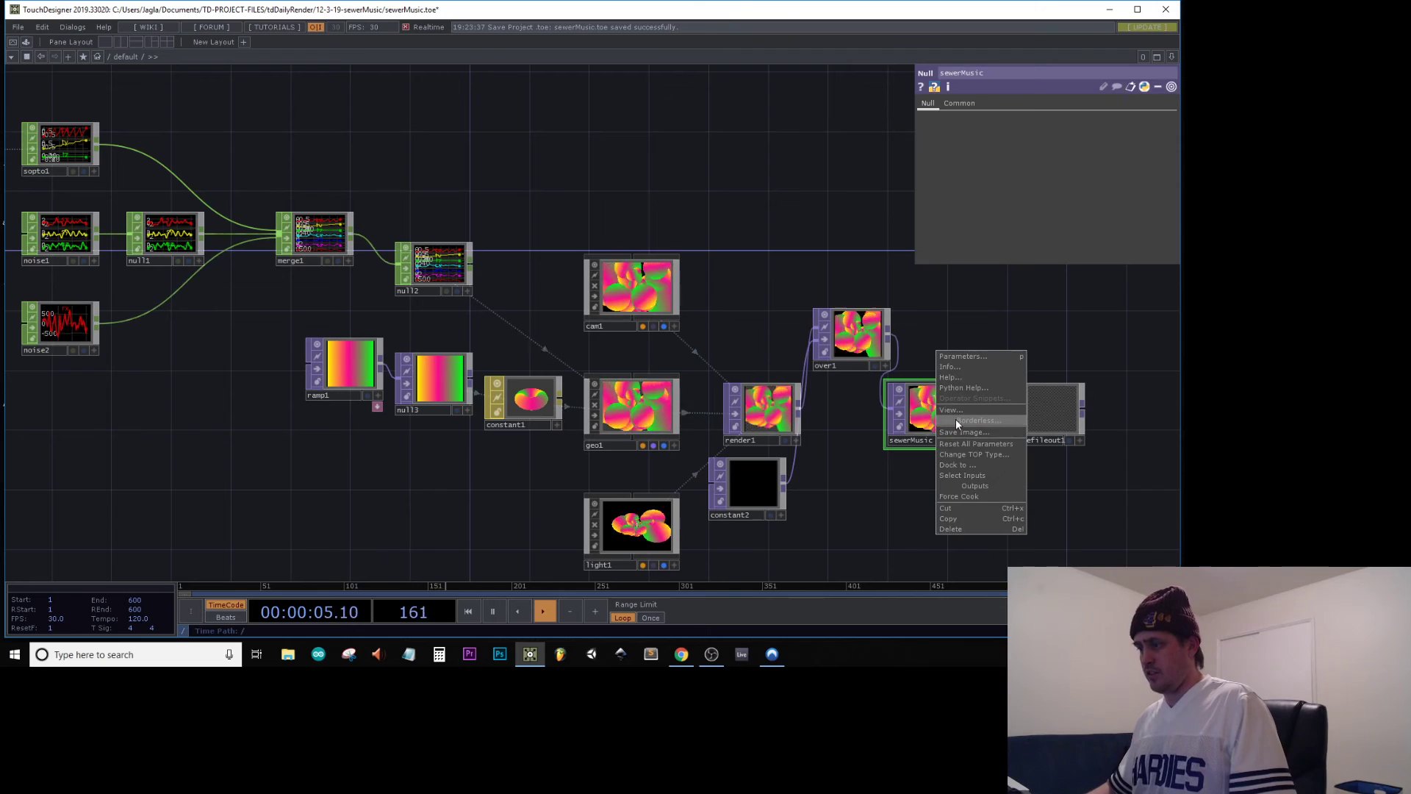
pyautogui.click(961, 434)
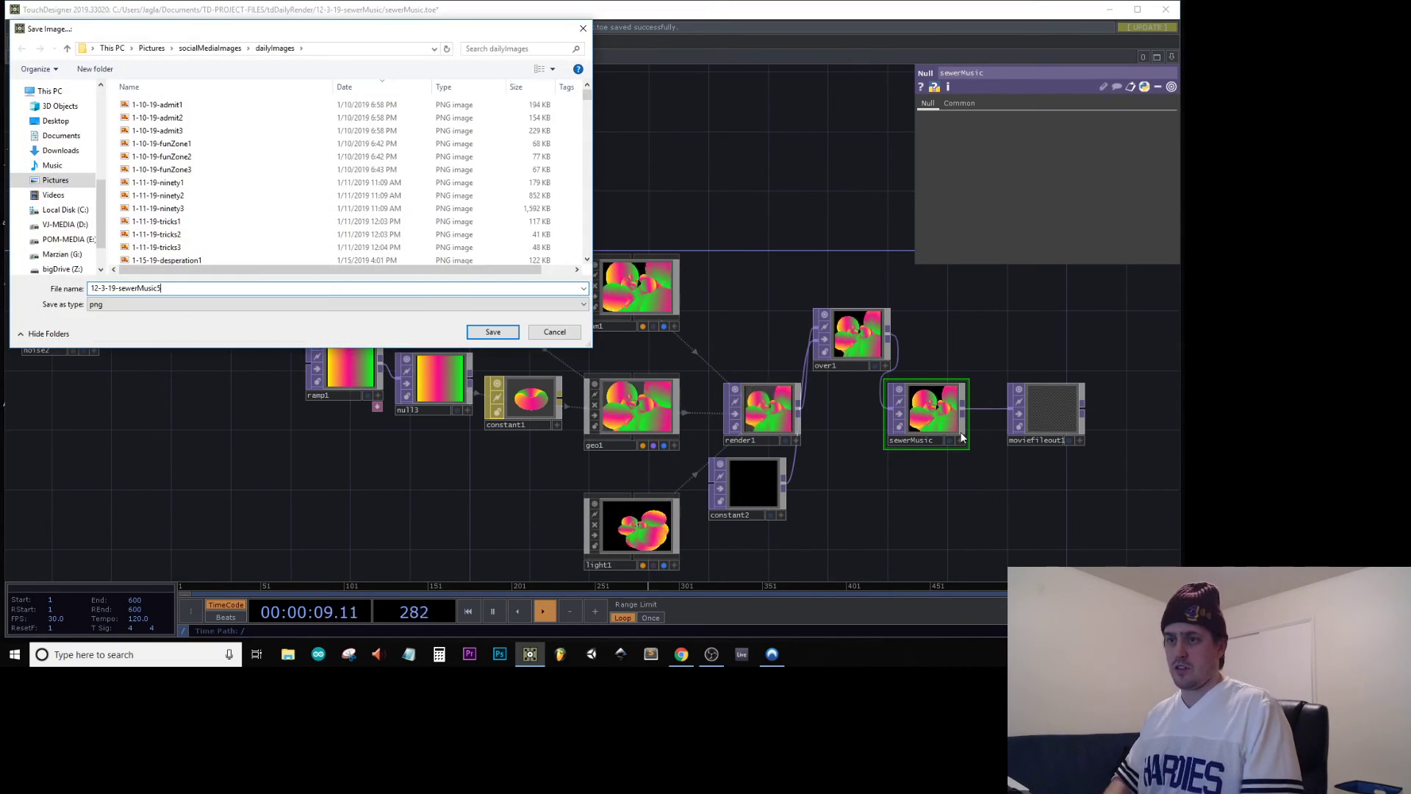
pyautogui.press('Return')
pyautogui.rightClick(944, 428)
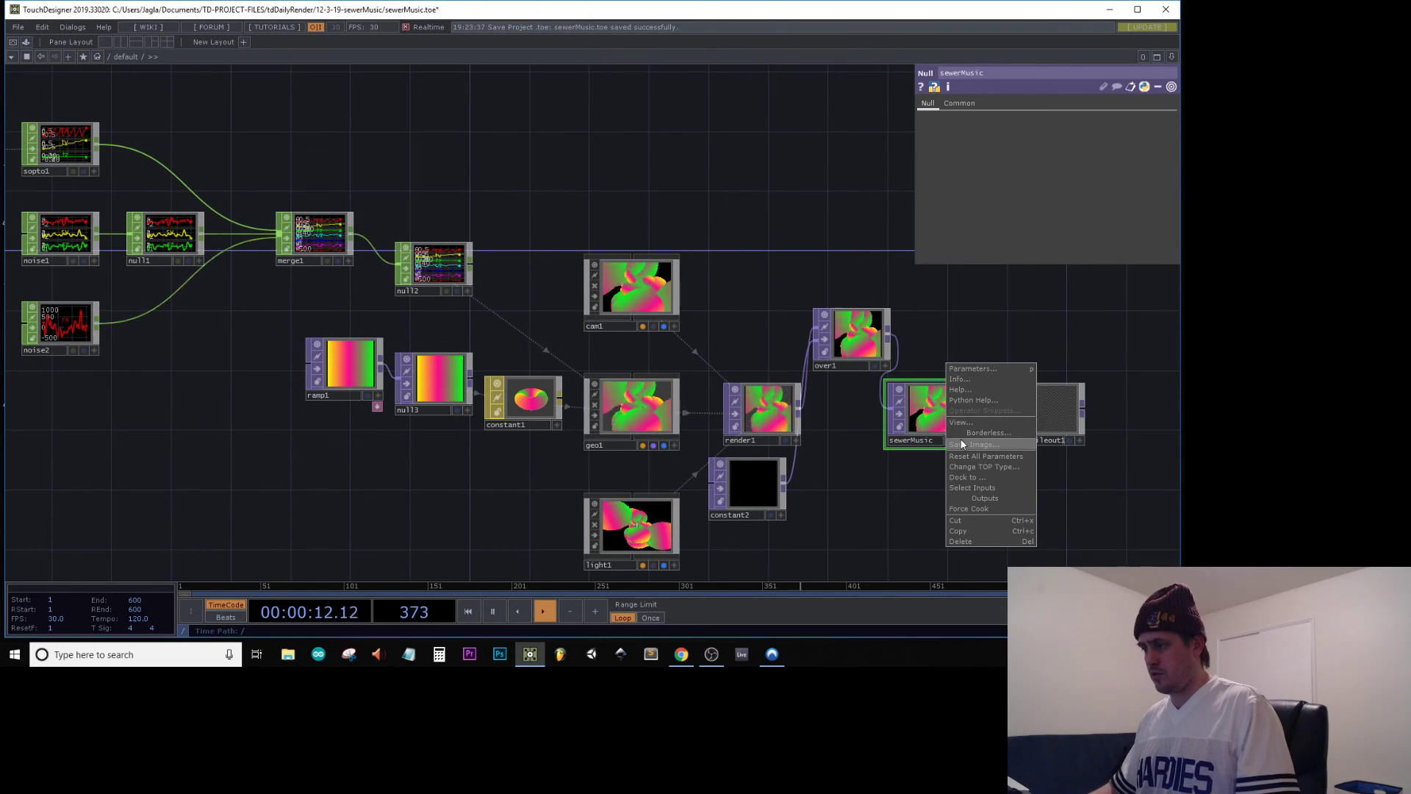
pyautogui.click(961, 439)
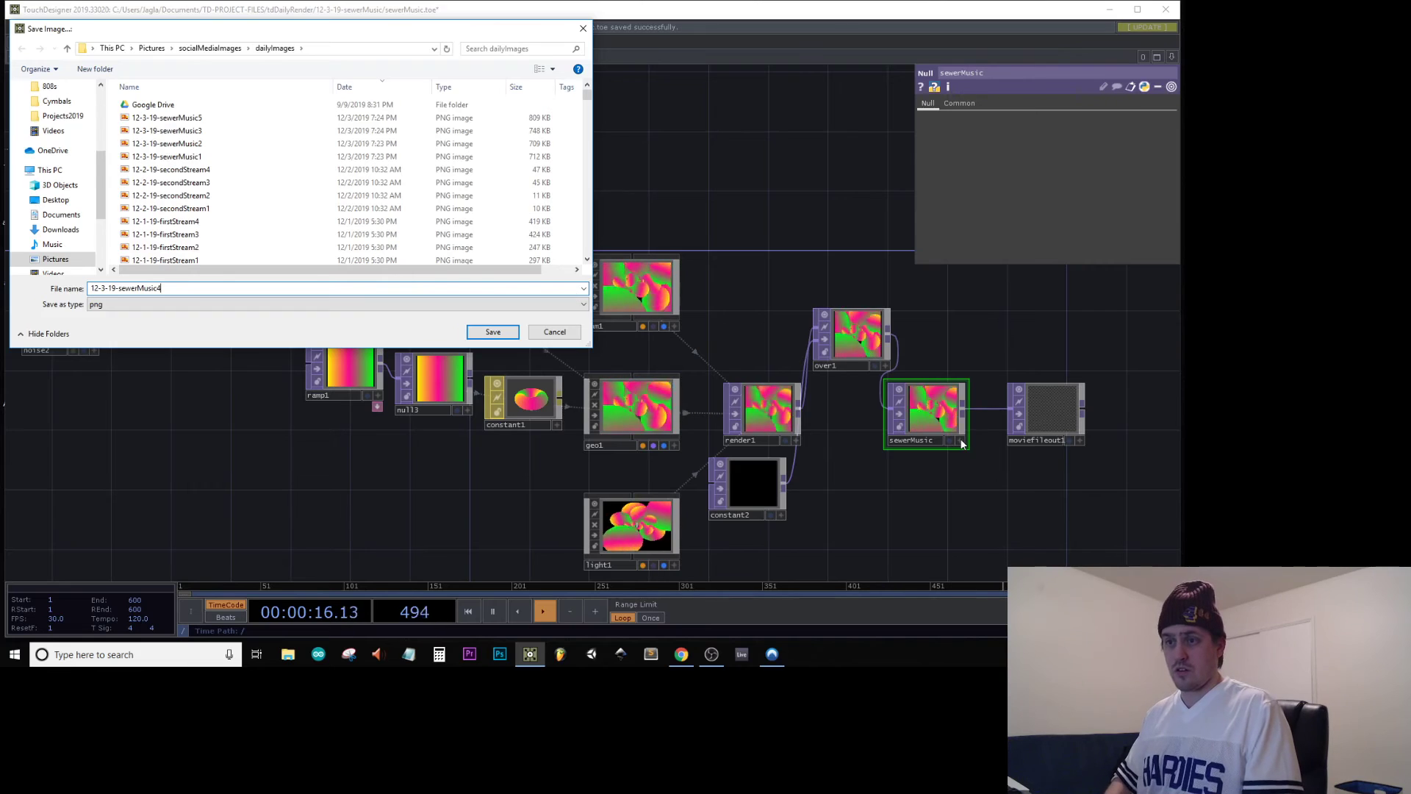
pyautogui.press('Return')
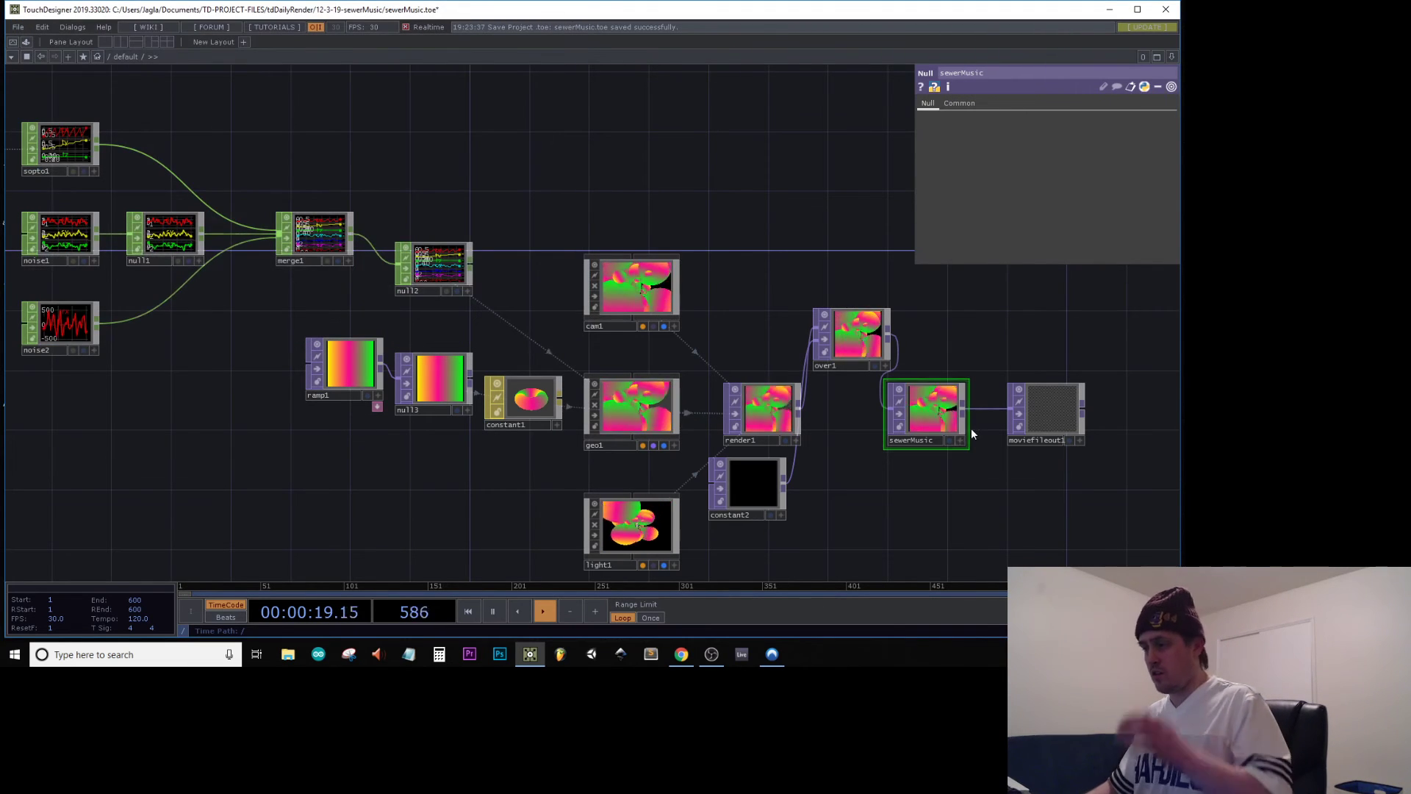
# View the sewerMusic output in its own window, move it clear of the node, and close it
pyautogui.rightClick(943, 421)
pyautogui.click(960, 419)
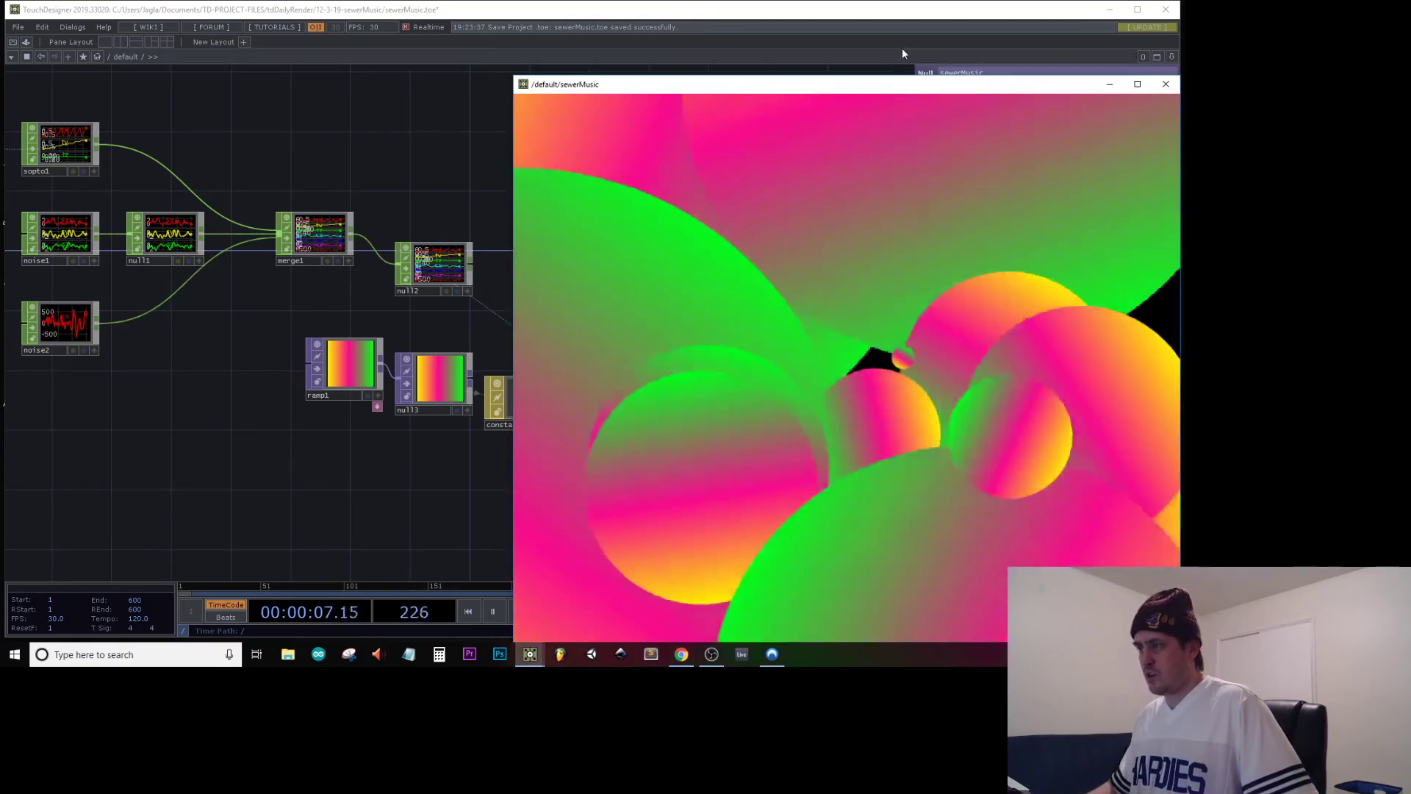
pyautogui.moveTo(910, 89); pyautogui.dragTo(565, 37)
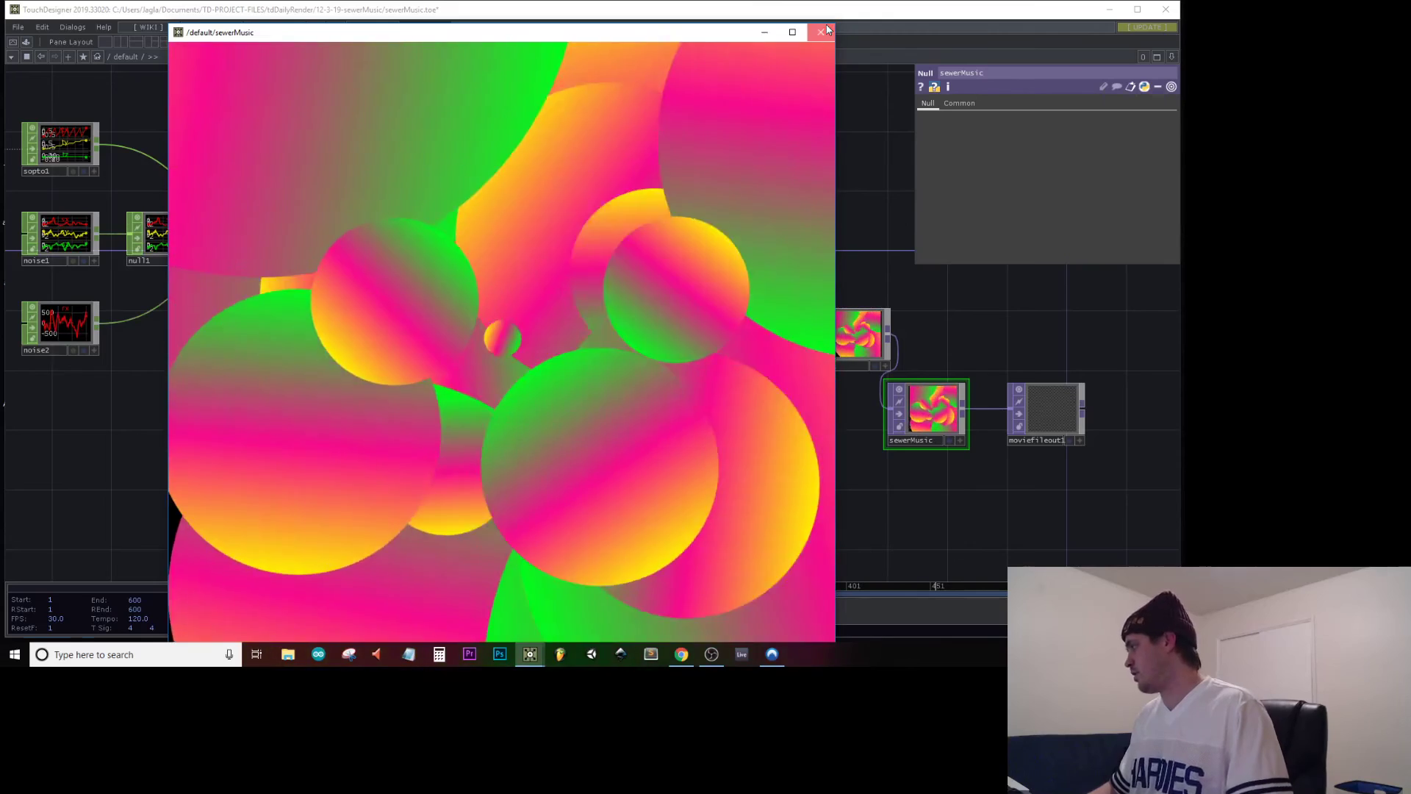
pyautogui.click(820, 32)
# Save the sewerMusic project and close TouchDesigner
pyautogui.moveTo(816, 238); pyautogui.dragTo(706, 205)
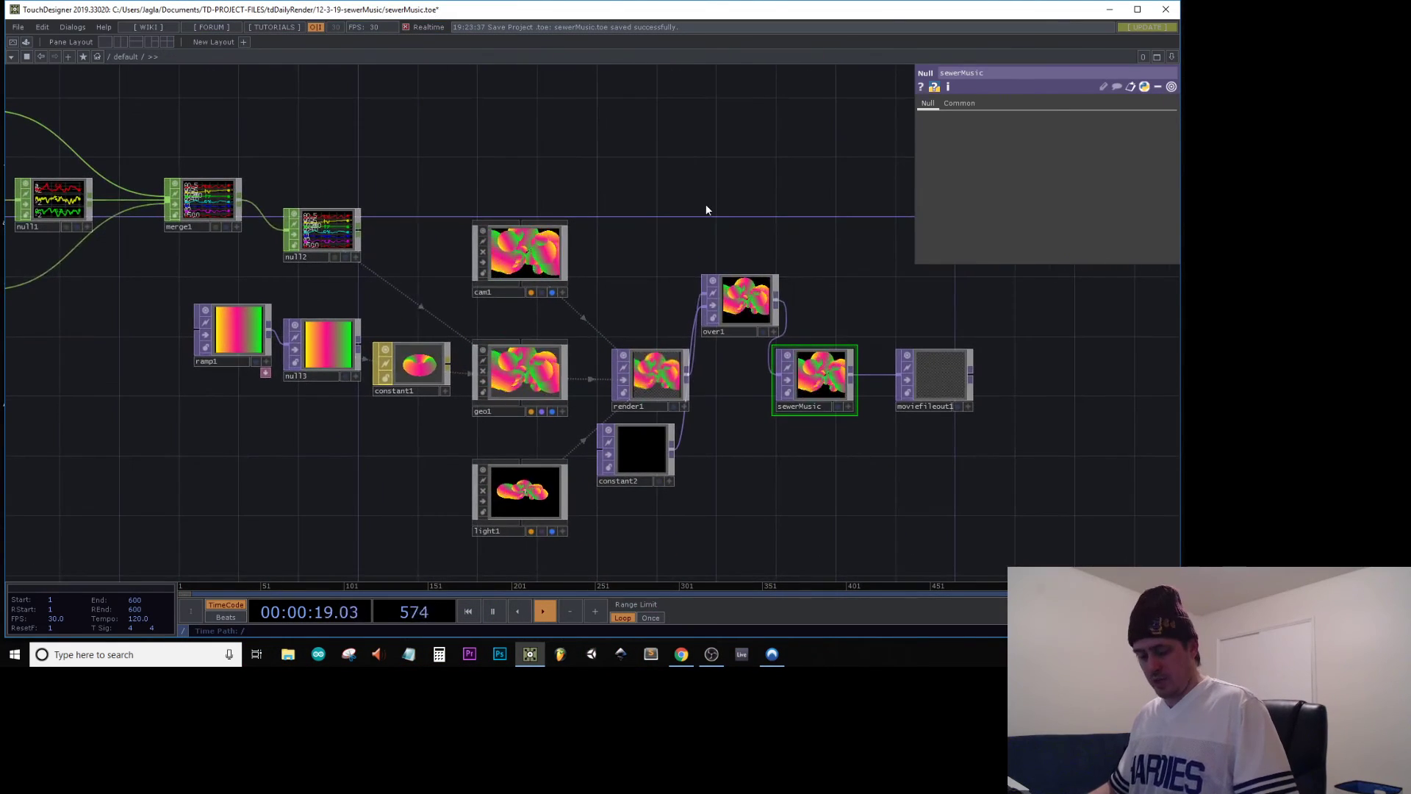
pyautogui.hotkey('ctrl', 's')
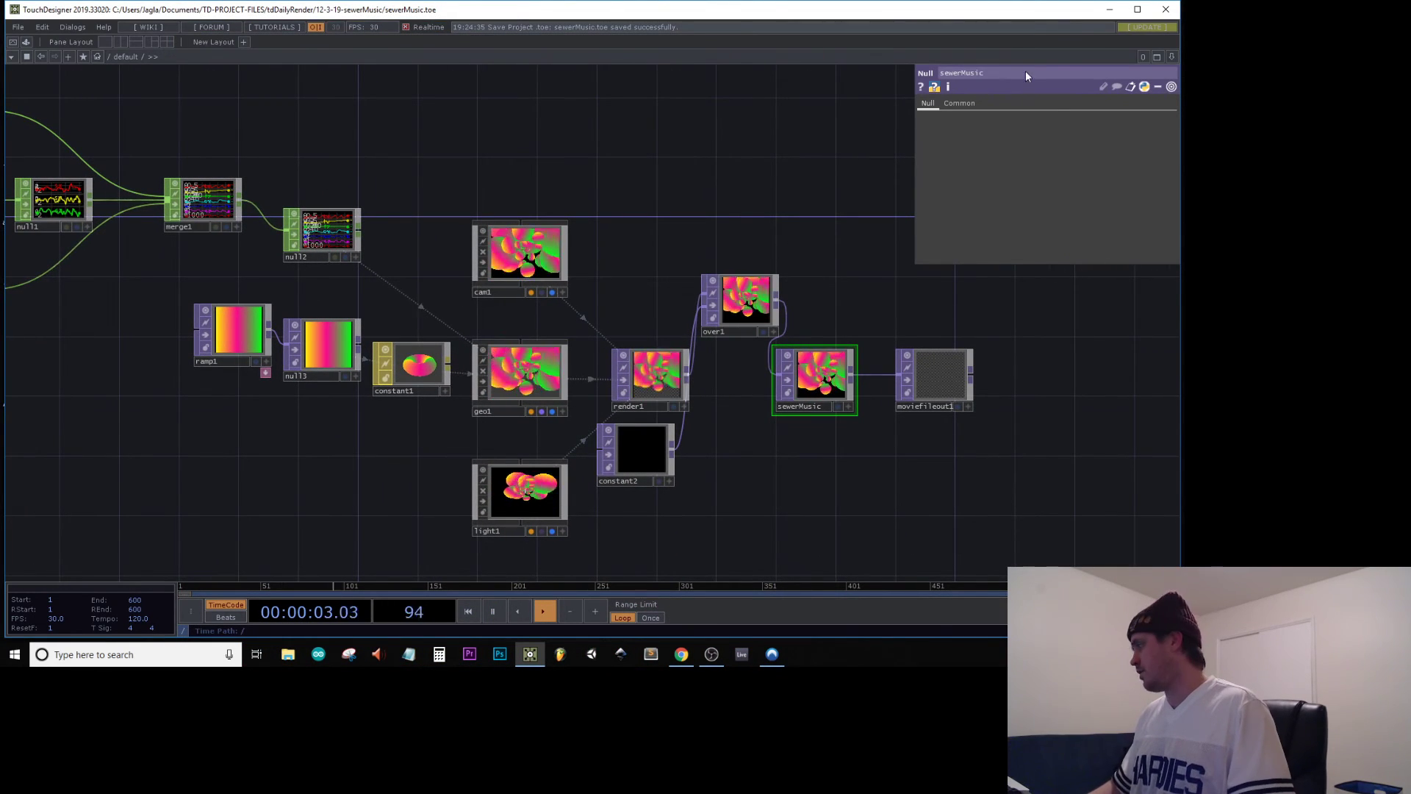
pyautogui.click(1166, 10)
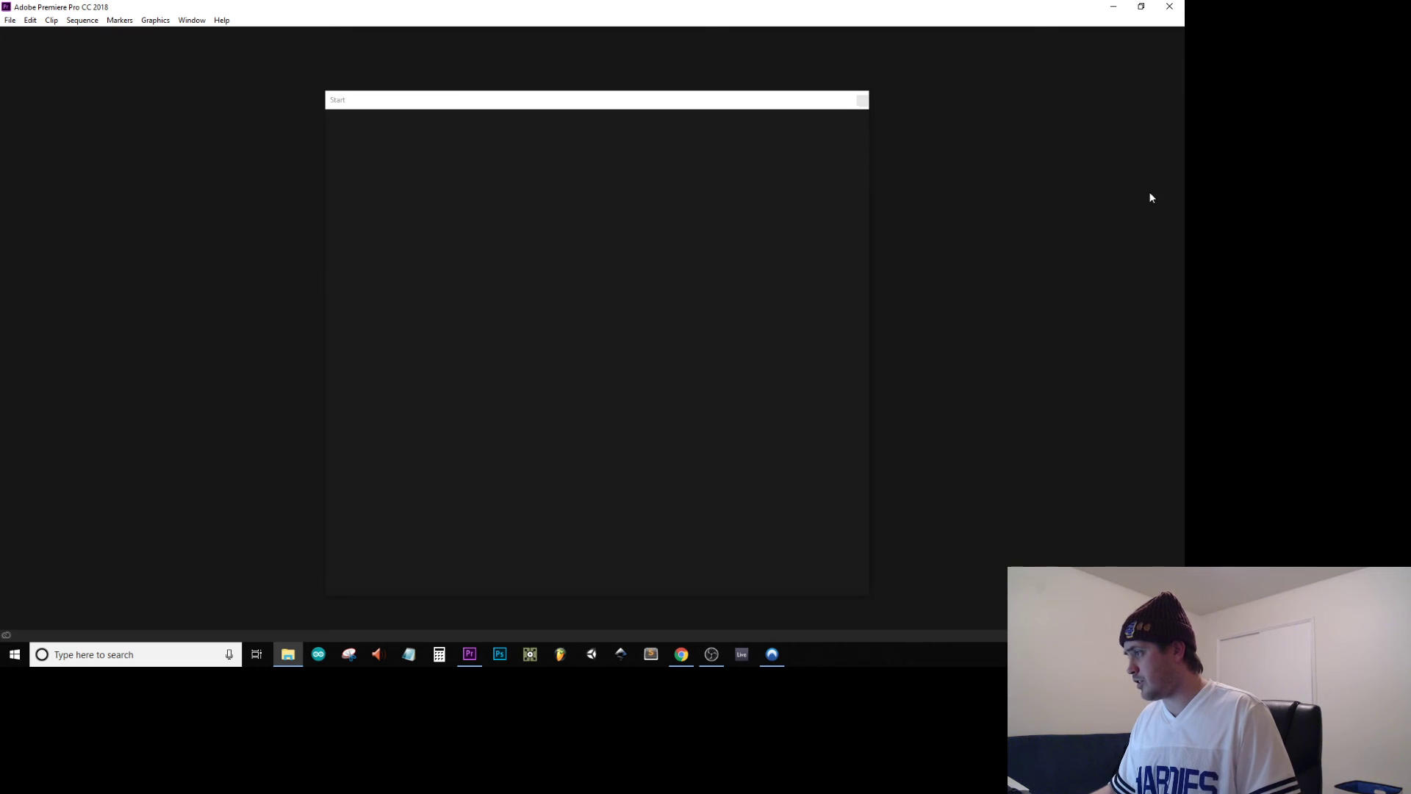
# In Adobe Premiere Pro, create a new project named sewerMusic with the default settings
pyautogui.click(383, 298)
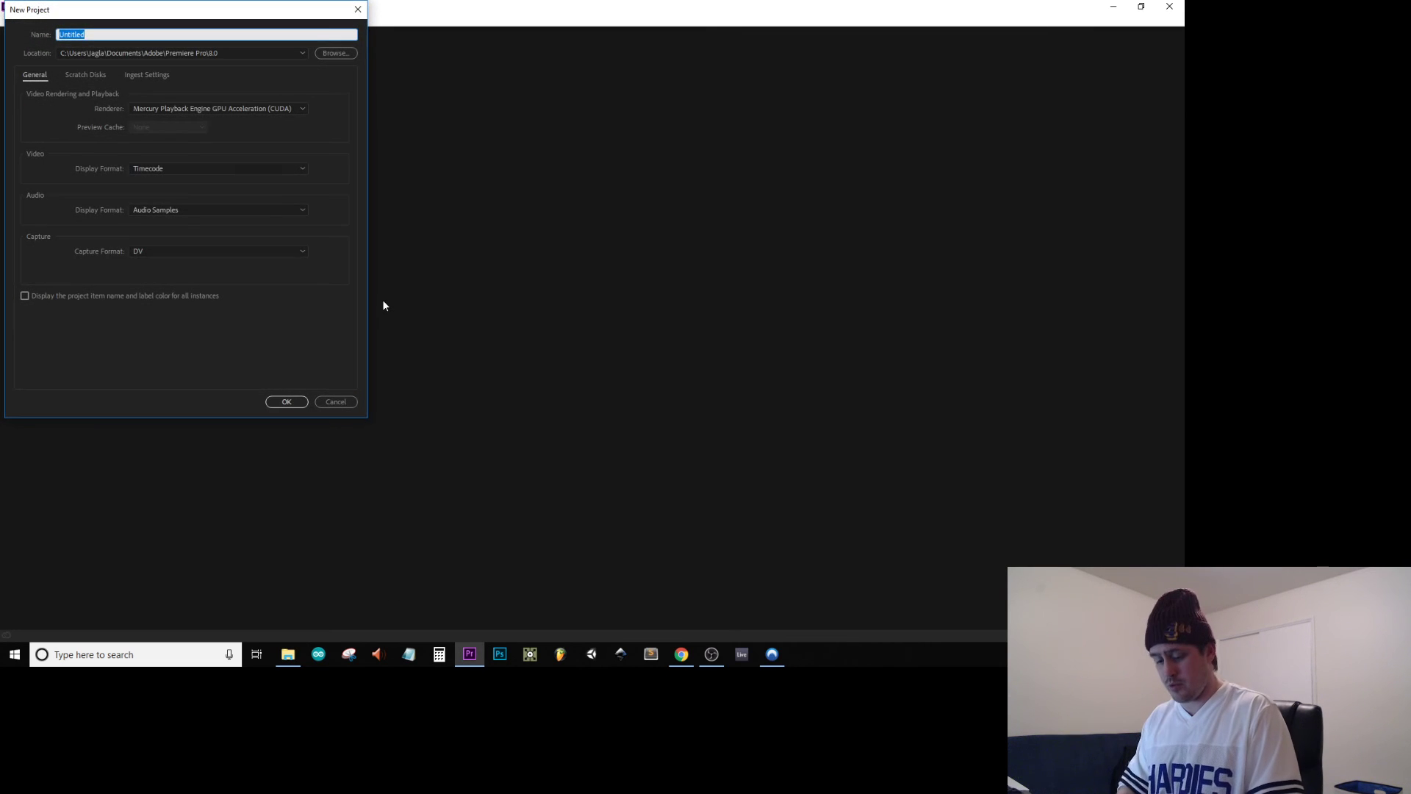
pyautogui.write('sewerMusic')
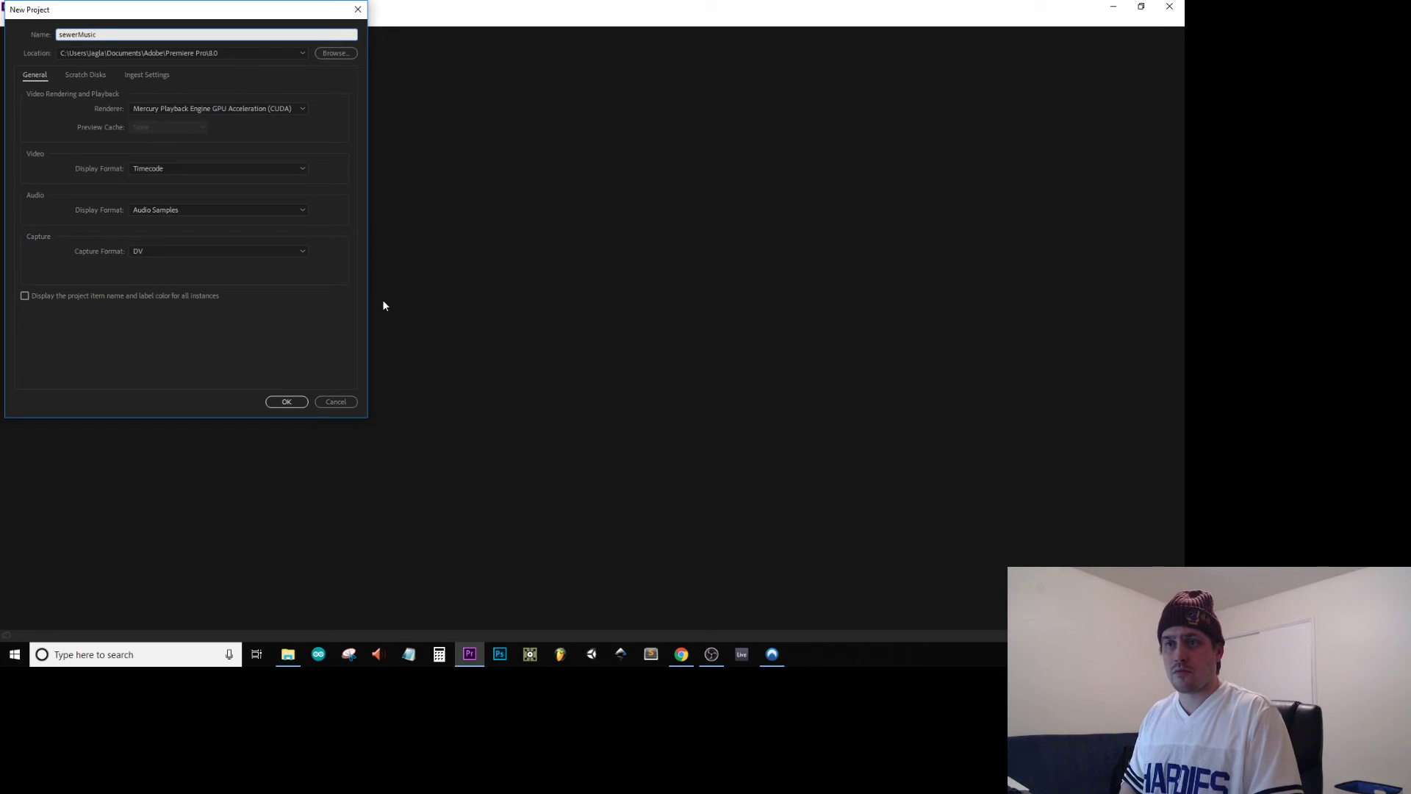
pyautogui.press('Return')
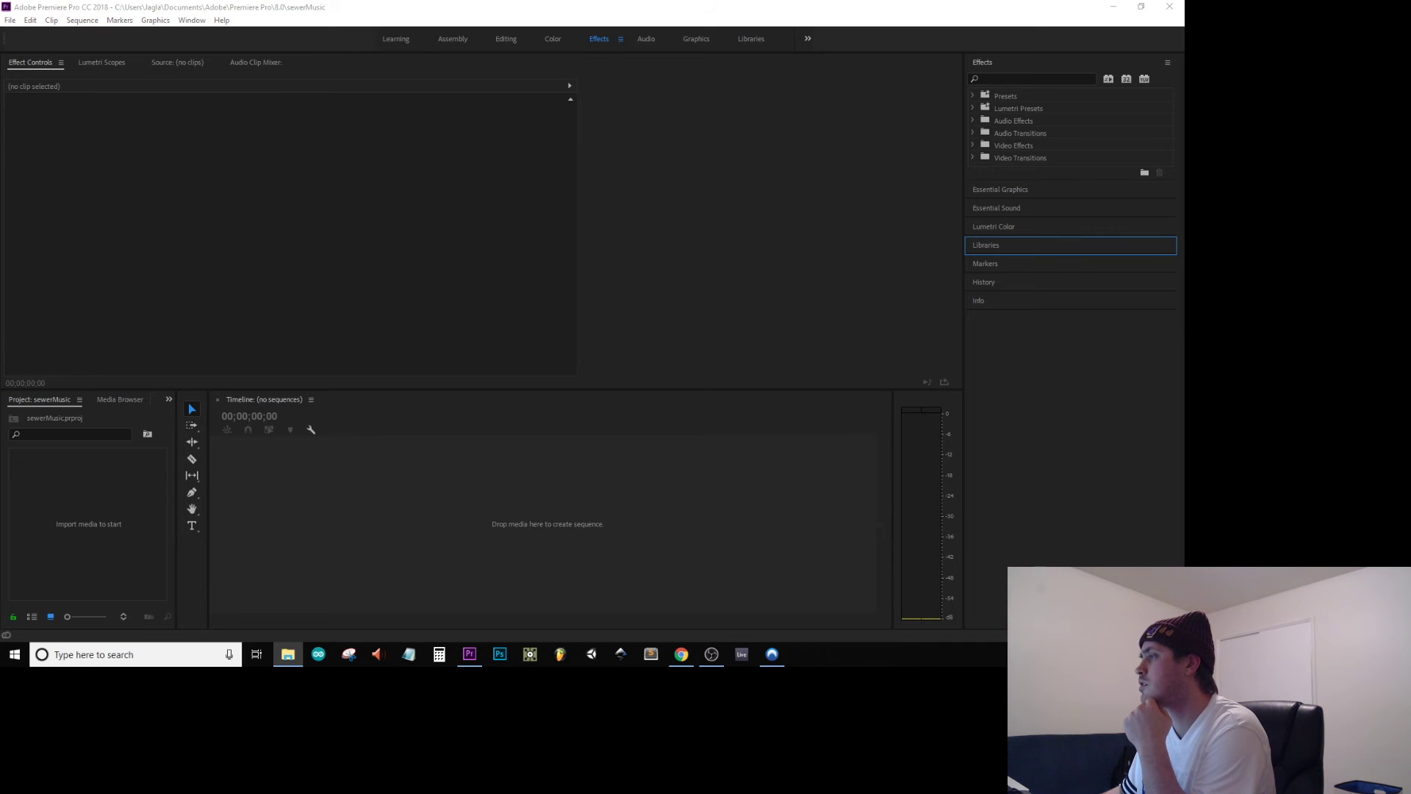
# Create a sequence from sewerMusic1.mov and place the 12-3-19-sewerMusic audio clip on track A1 at the start
pyautogui.moveTo(469, 654); pyautogui.dragTo(292, 549)
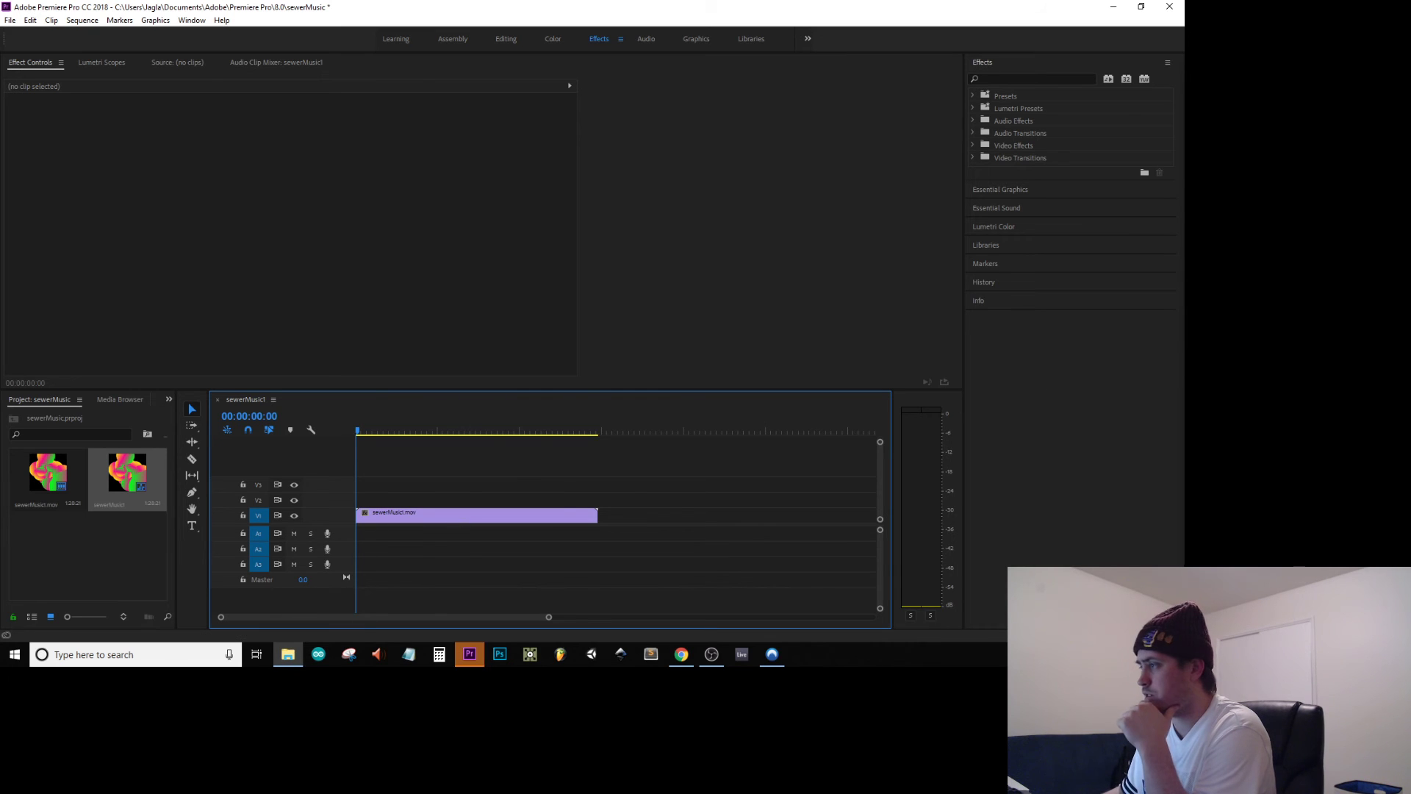
pyautogui.moveTo(1184, 294); pyautogui.dragTo(361, 537)
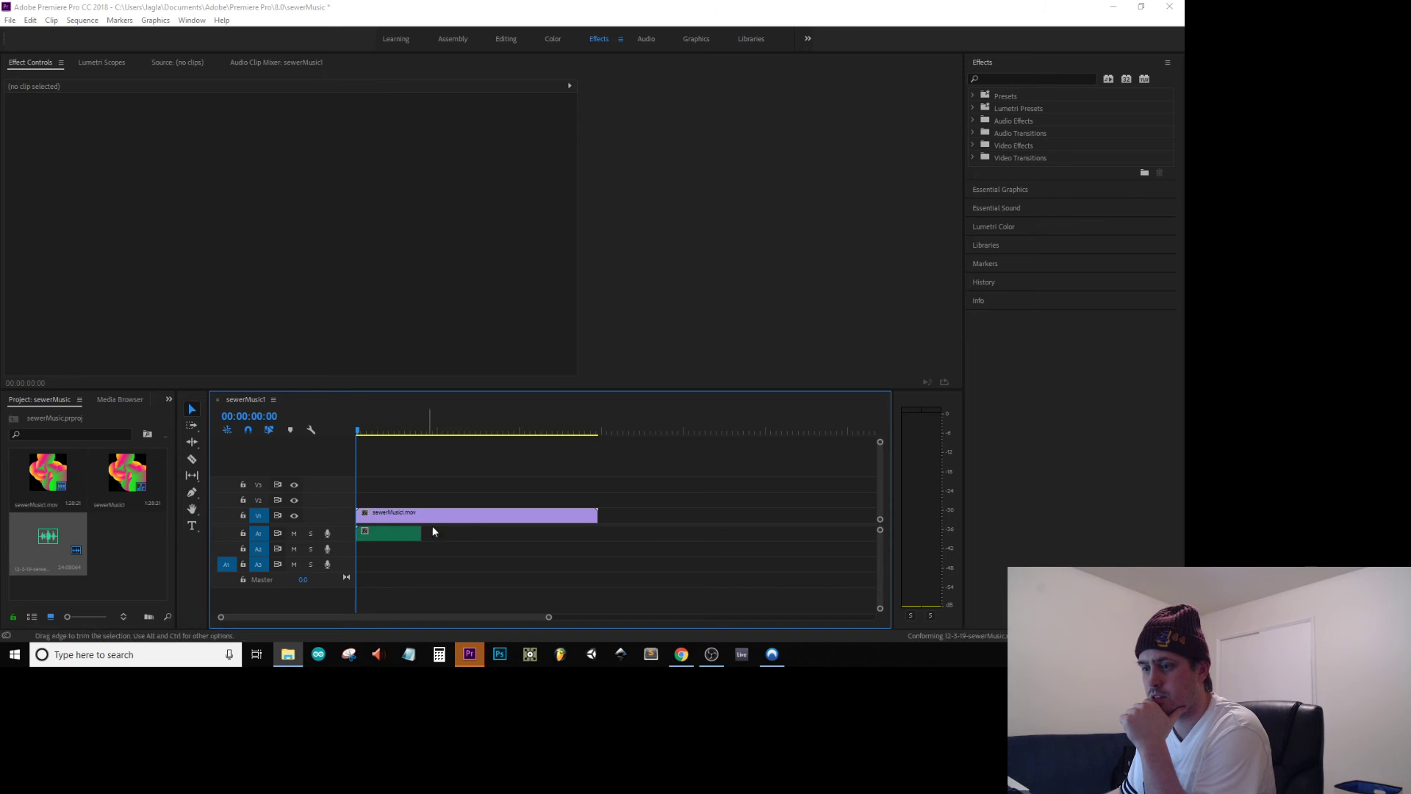
# Set the sewerMusic1.mov clip's duration on track V1 to 15 seconds and play the opening of the sequence
pyautogui.click(464, 517)
pyautogui.rightClick(464, 516)
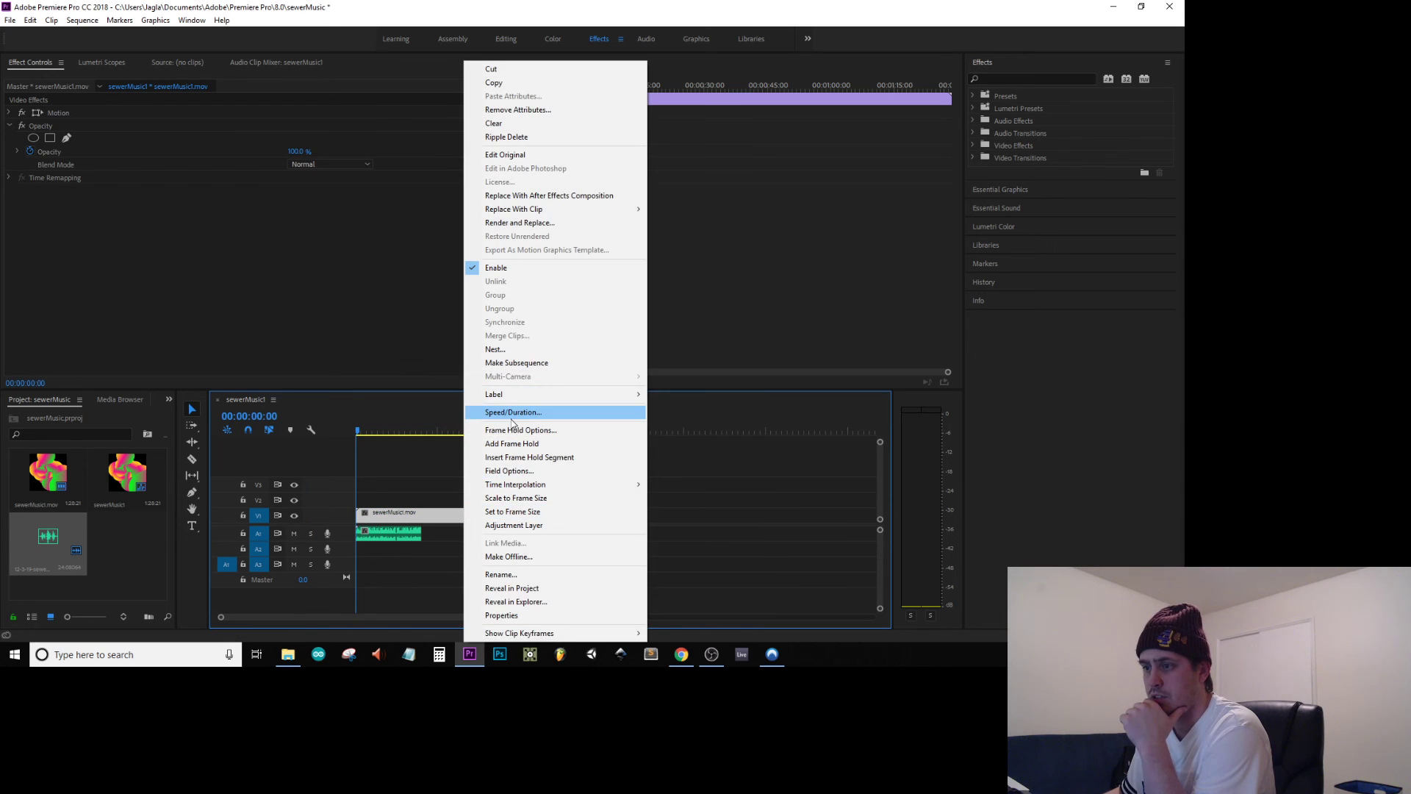
pyautogui.click(512, 413)
pyautogui.click(98, 67)
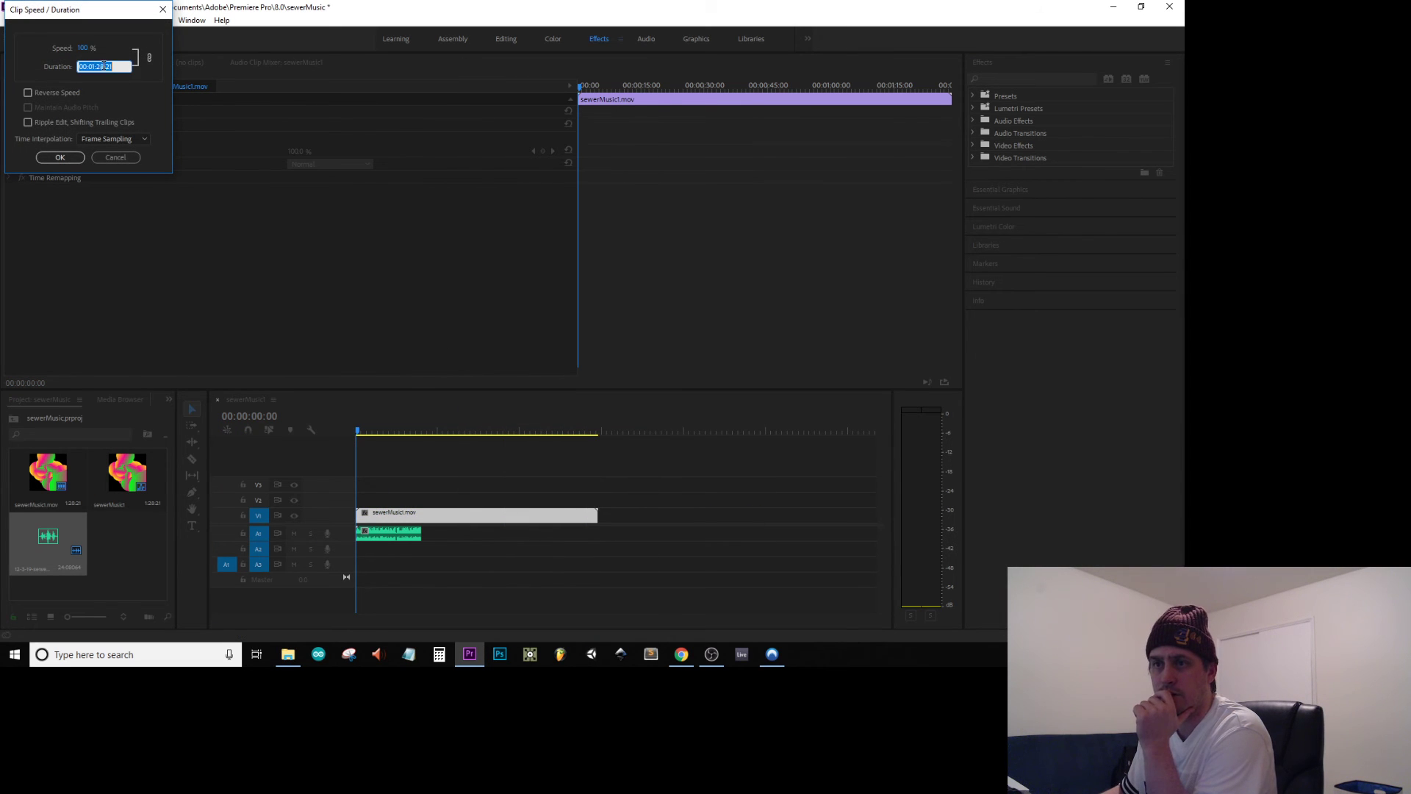
pyautogui.moveTo(107, 68); pyautogui.dragTo(134, 71)
pyautogui.write('00')
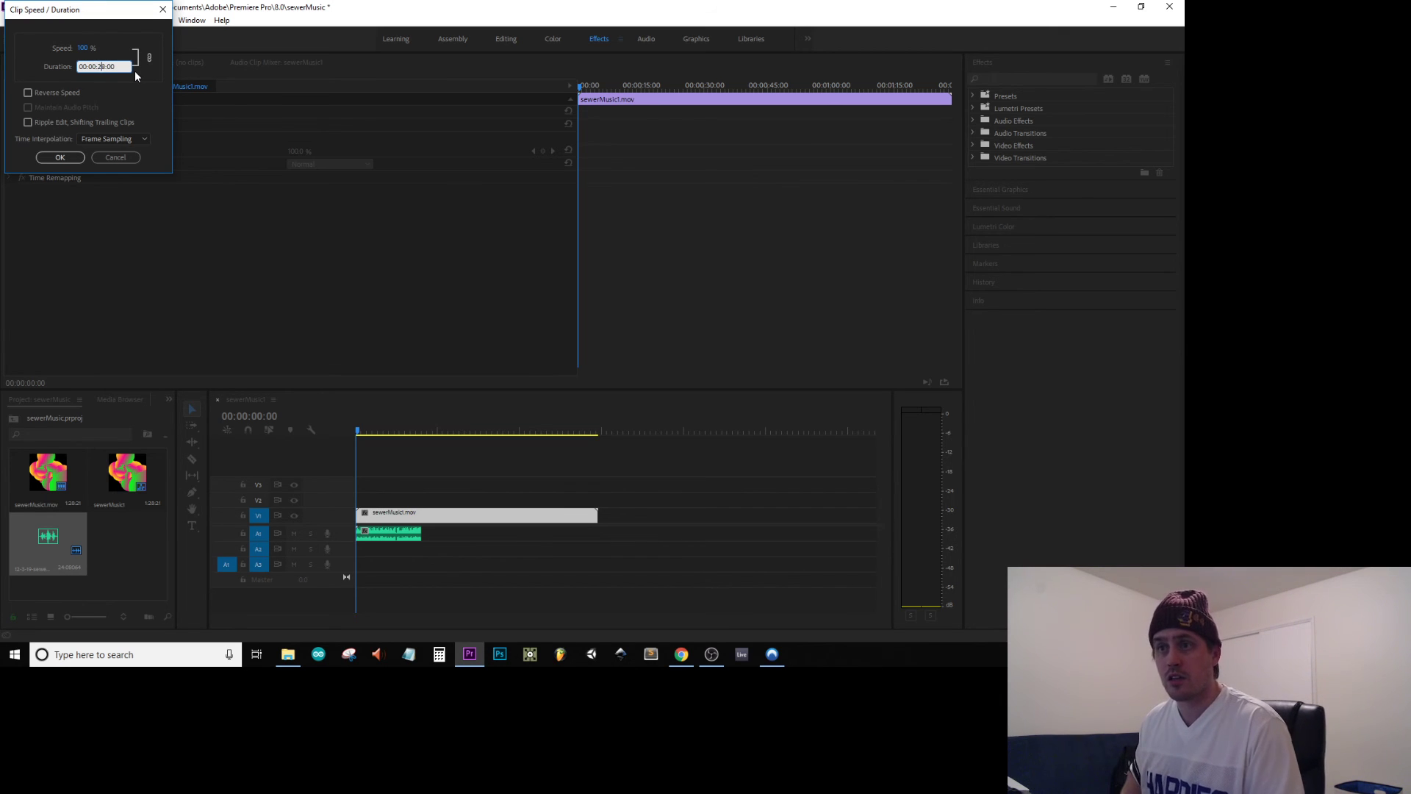
pyautogui.press('Return')
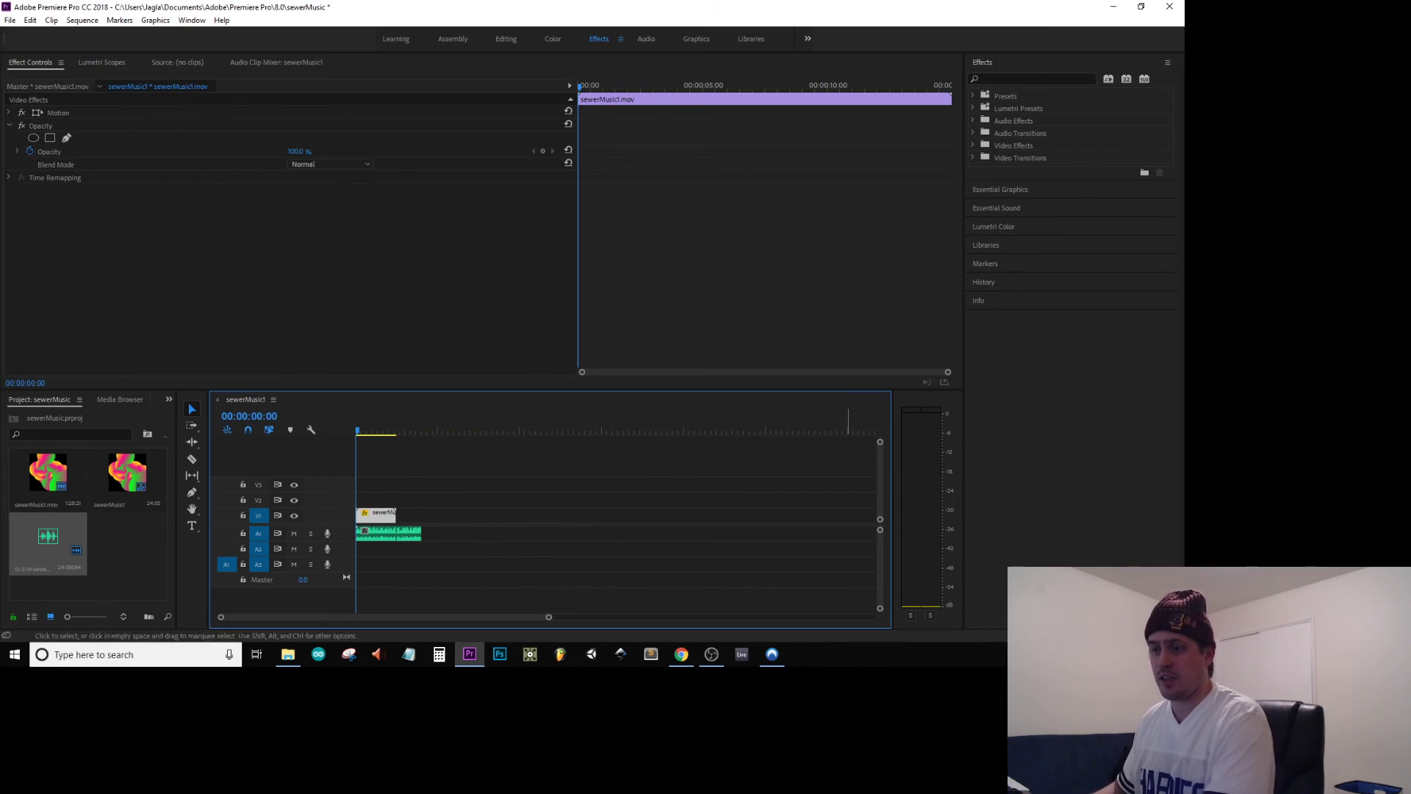
pyautogui.press('space')
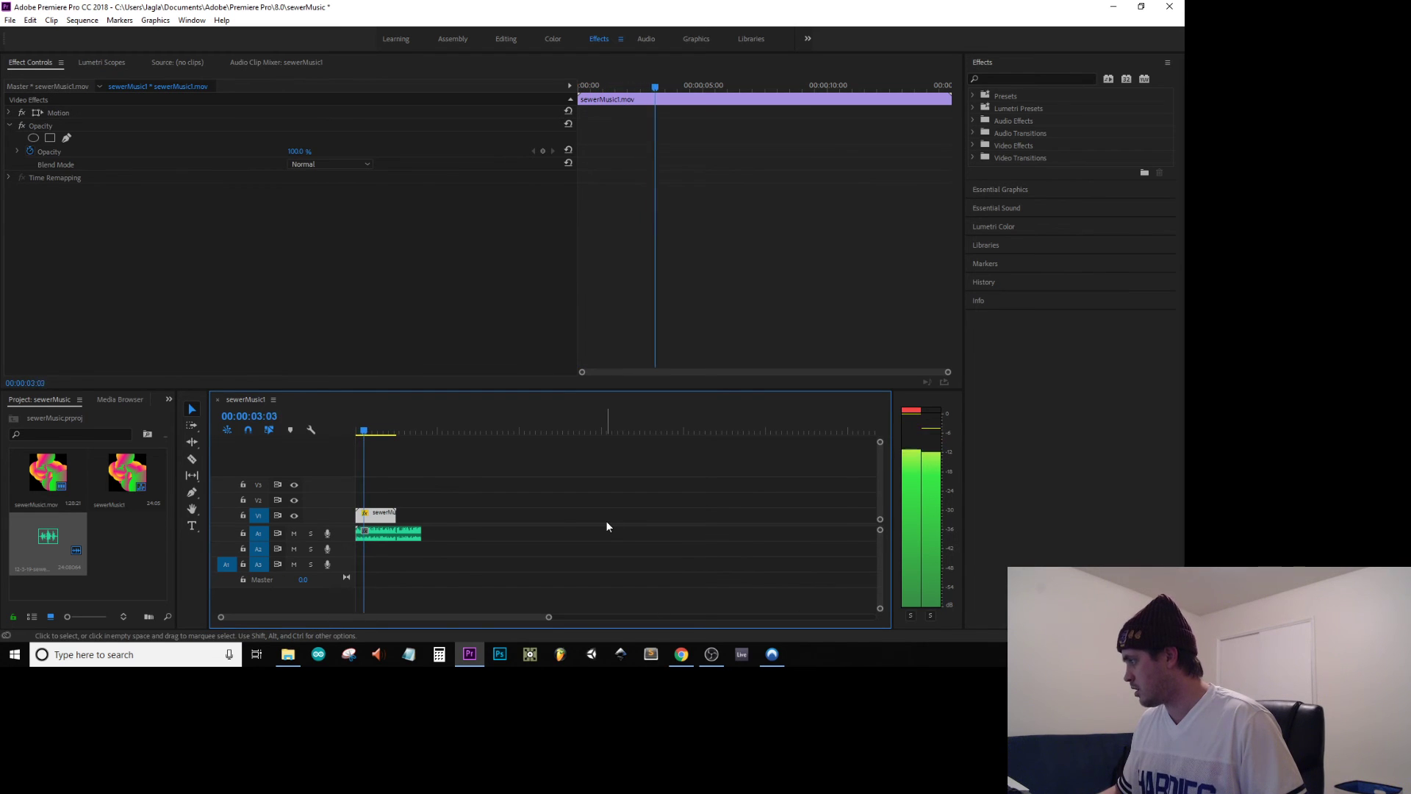
pyautogui.press('space')
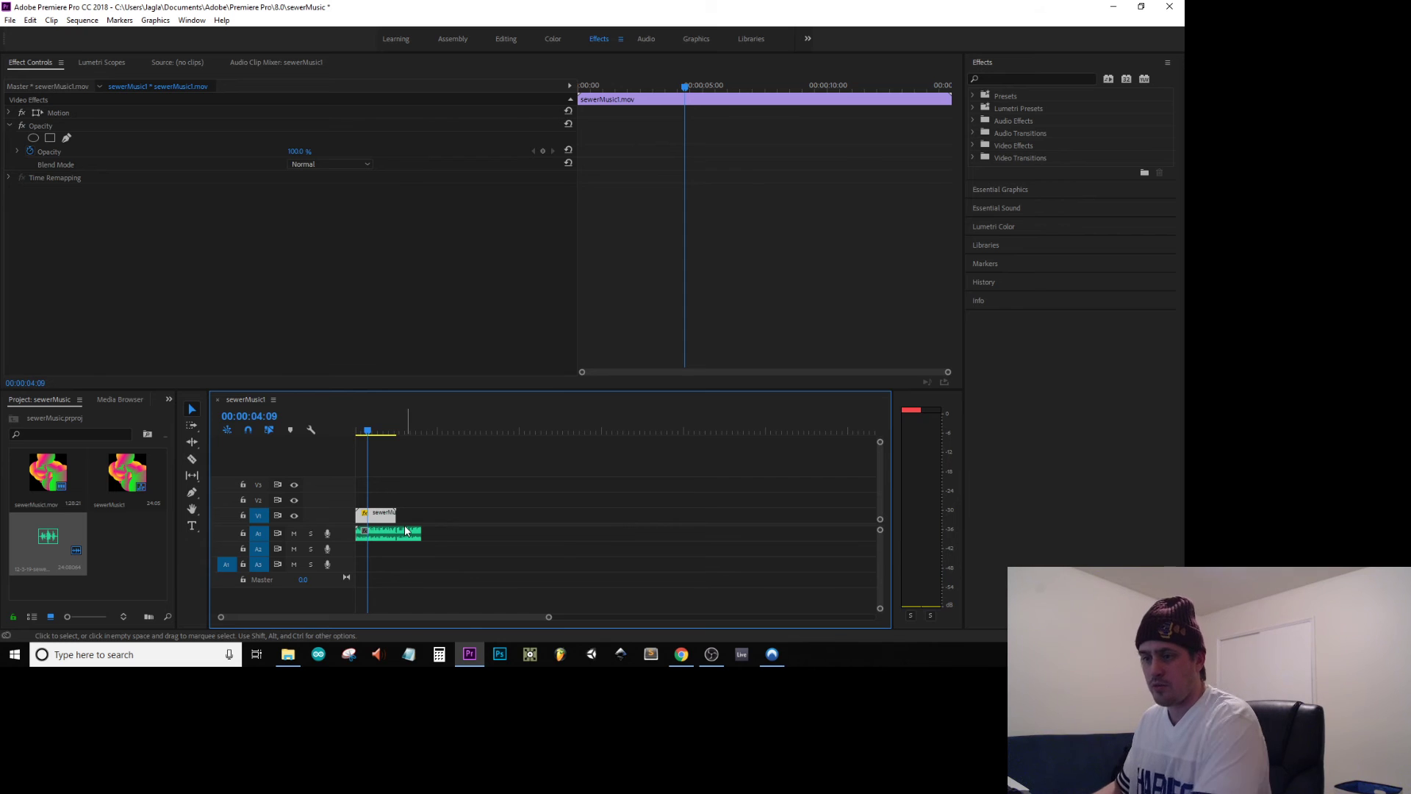
# Set the 12-3-19-sewerMusic audio clip's duration to 15 seconds with its speed kept unlinked at 100%
pyautogui.rightClick(404, 535)
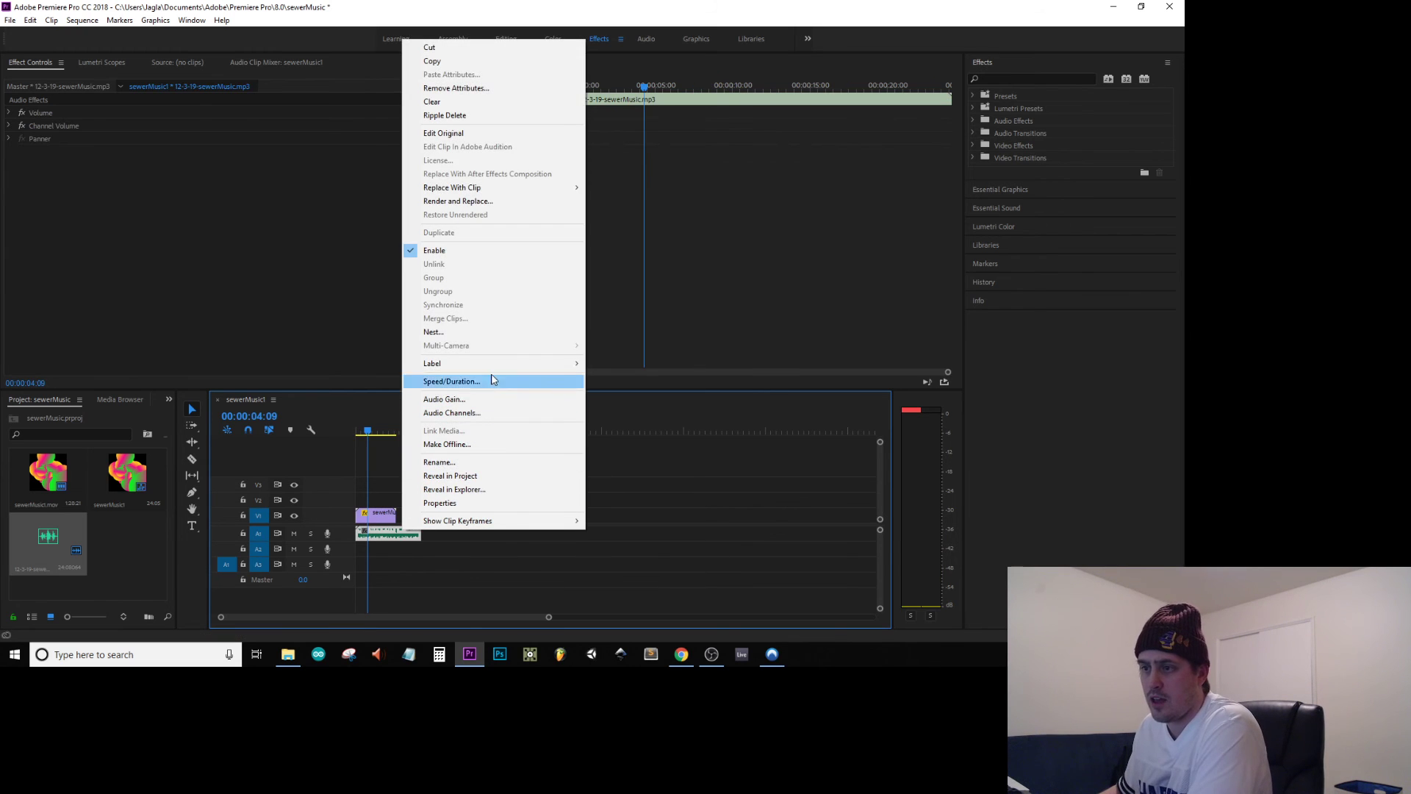
pyautogui.click(451, 382)
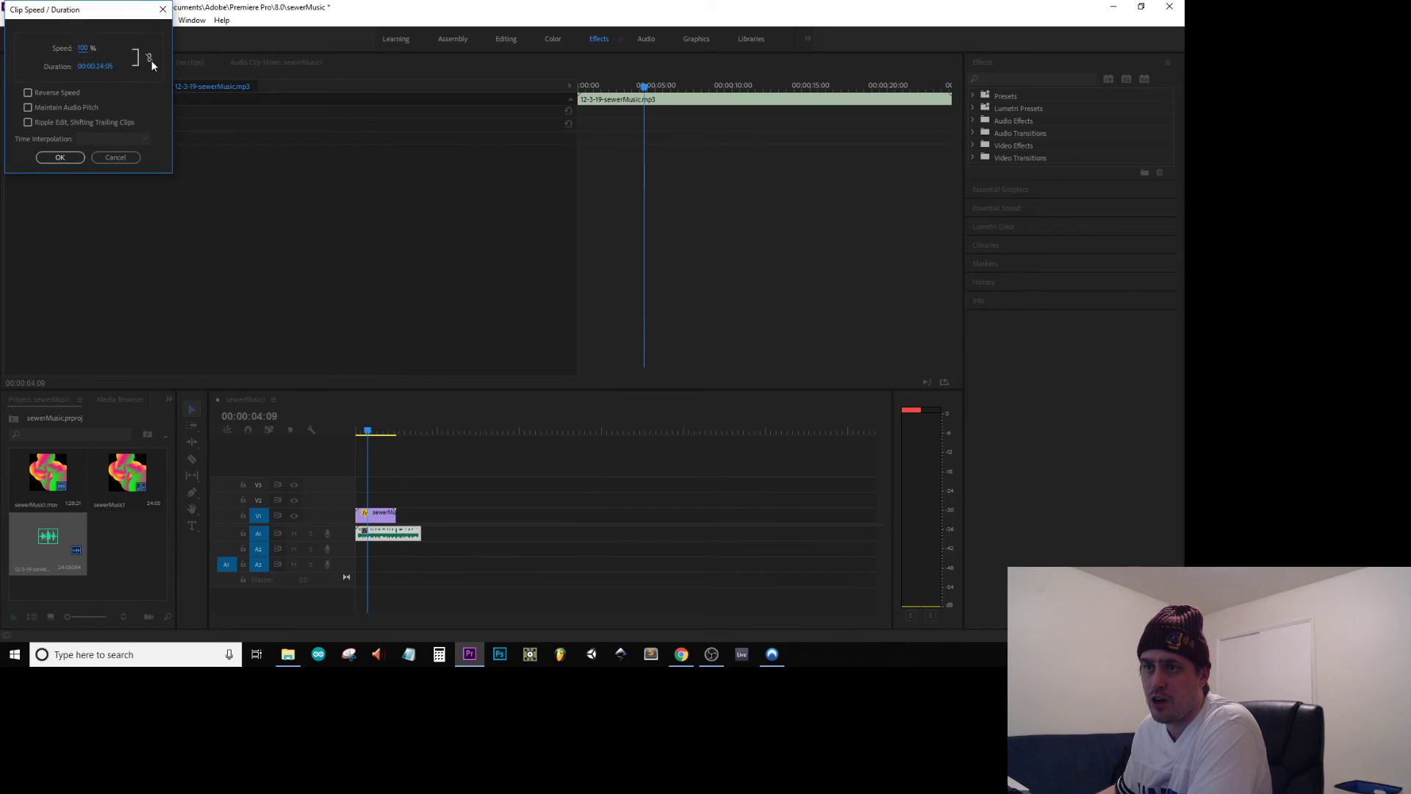
pyautogui.click(107, 66)
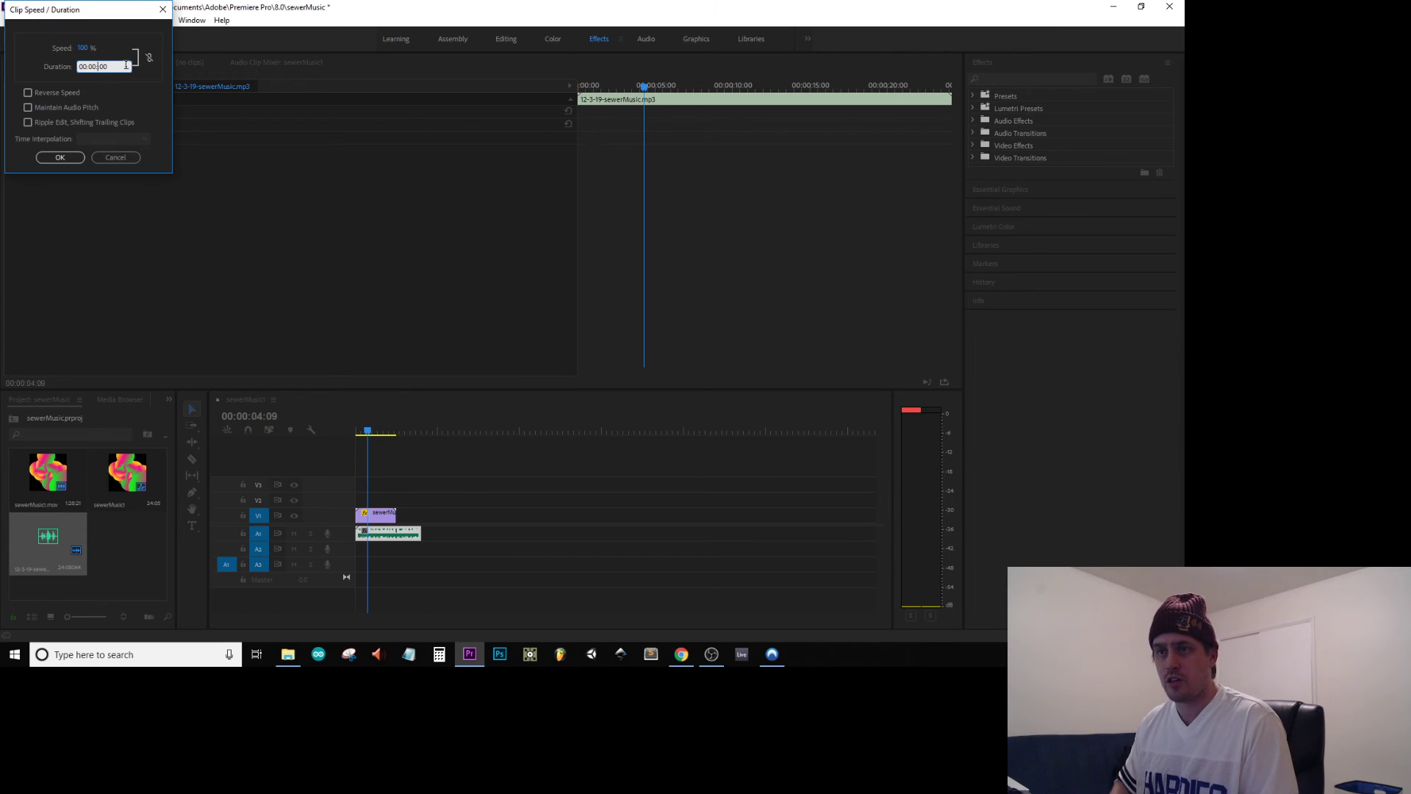
pyautogui.press('Return')
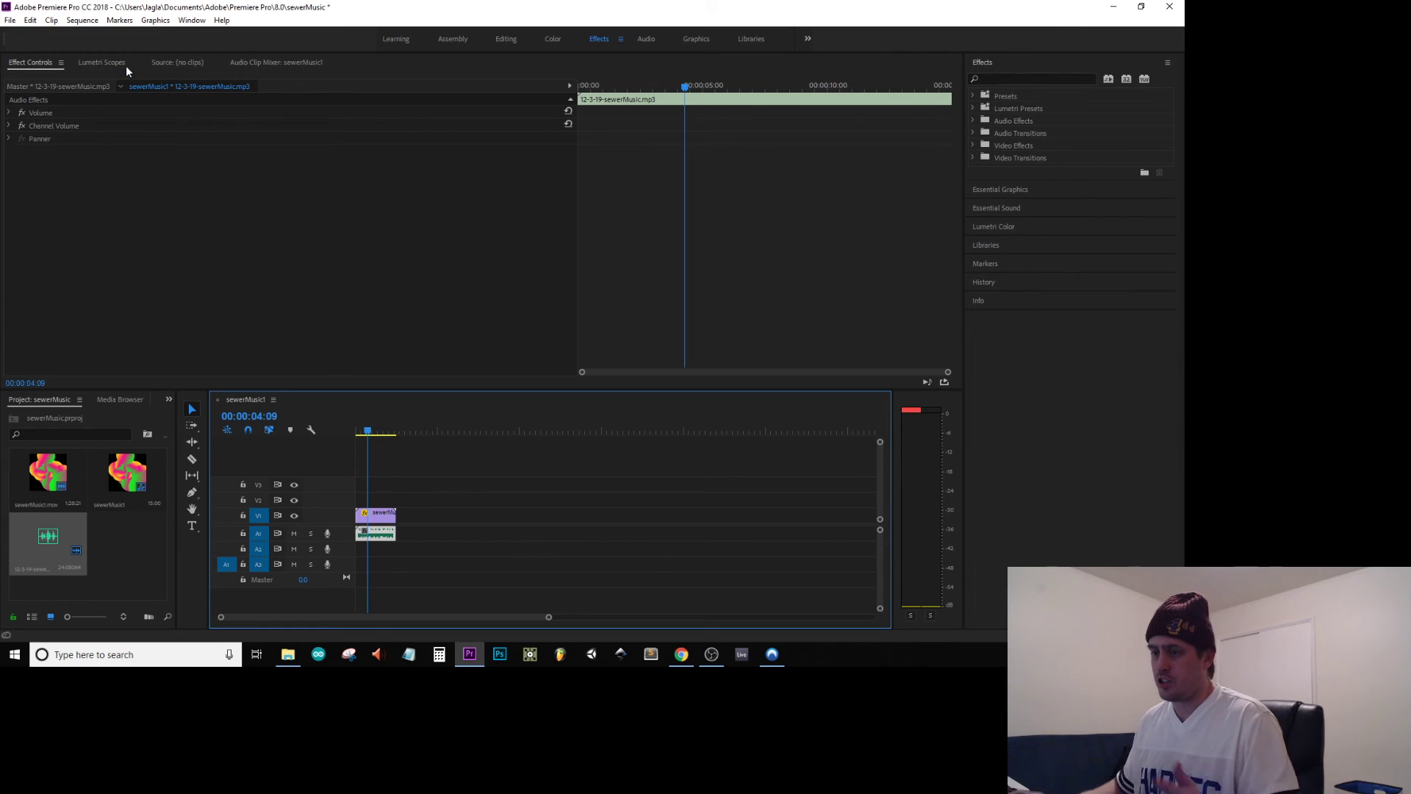
# Play the beginning of the shortened sequence from its first frame
pyautogui.click(383, 433)
pyautogui.press('Home')
pyautogui.press('space')
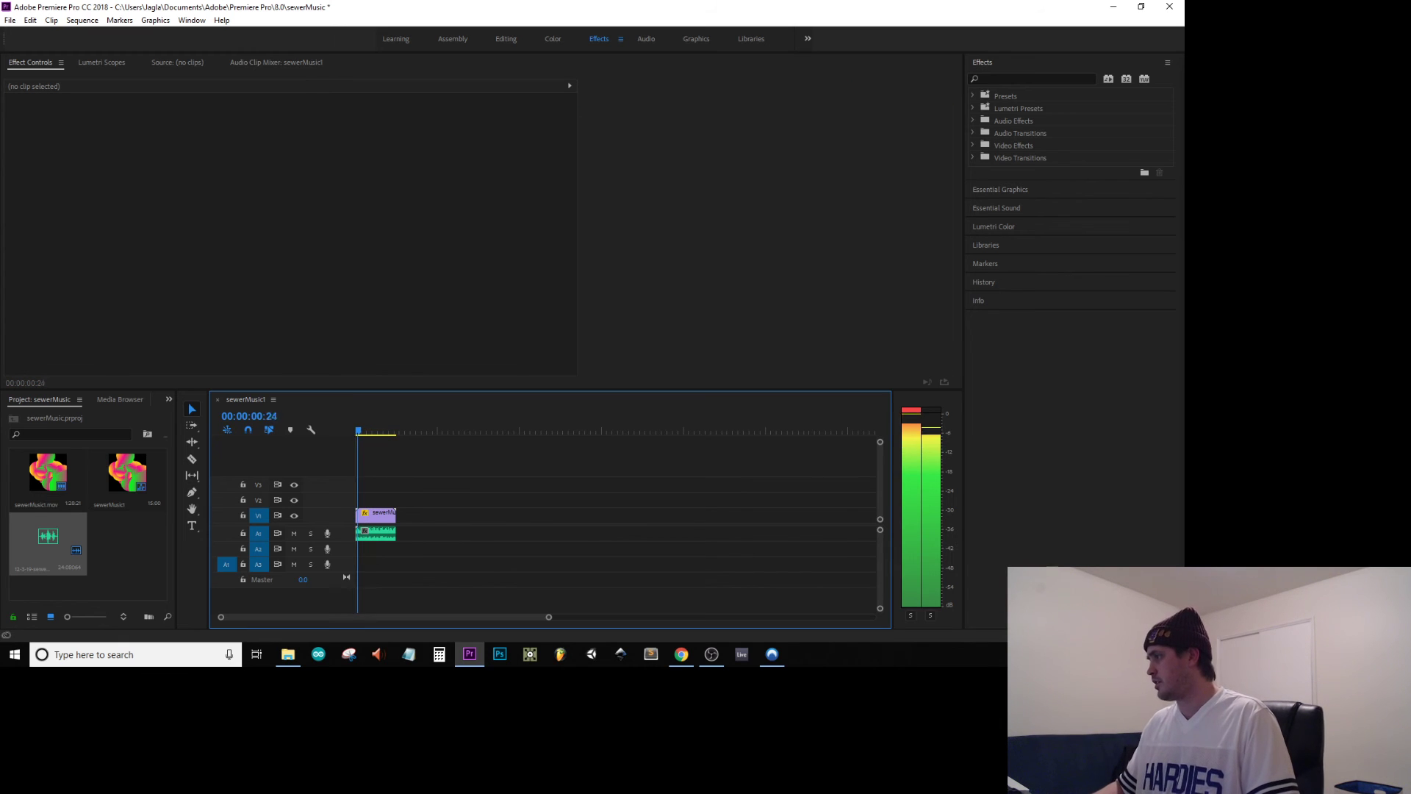
pyautogui.hotkey('ctrl', 'm')
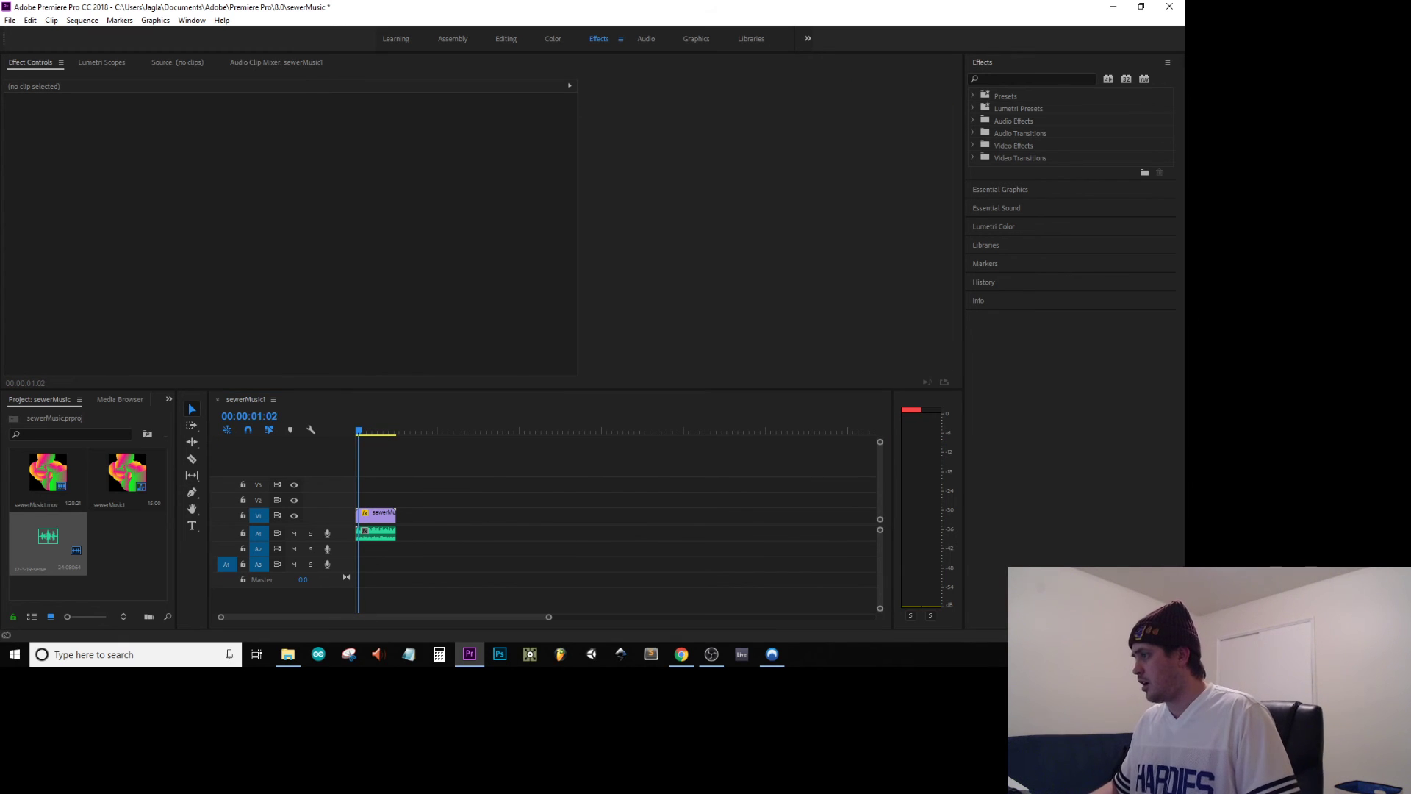
pyautogui.hotkey('alt', 'Tab')
pyautogui.hotkey('alt', 'Tab')
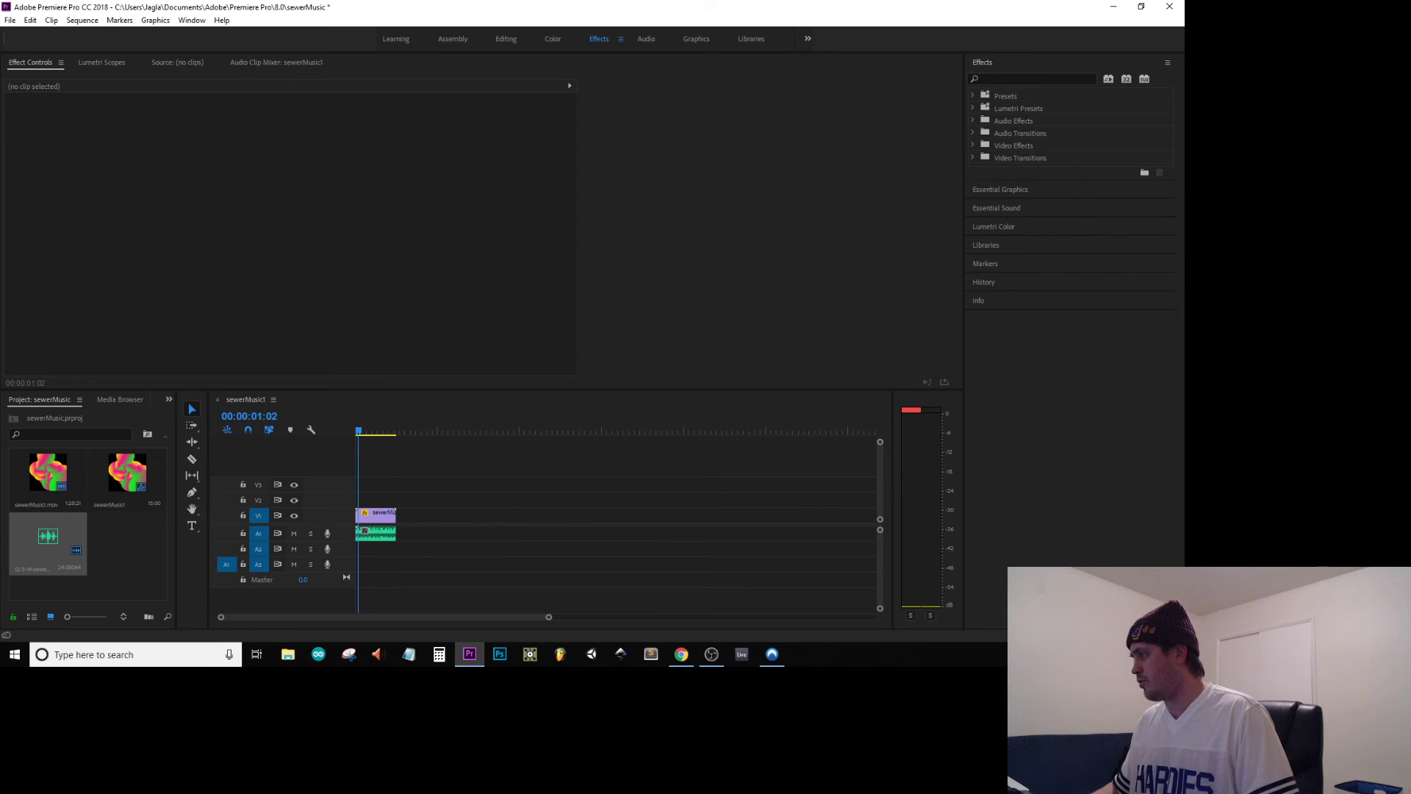
# Bring the floating Program monitor onto the main display, dock it with the Effect Controls panel group, and play the sequence
pyautogui.moveTo(1184, 352); pyautogui.dragTo(712, 115)
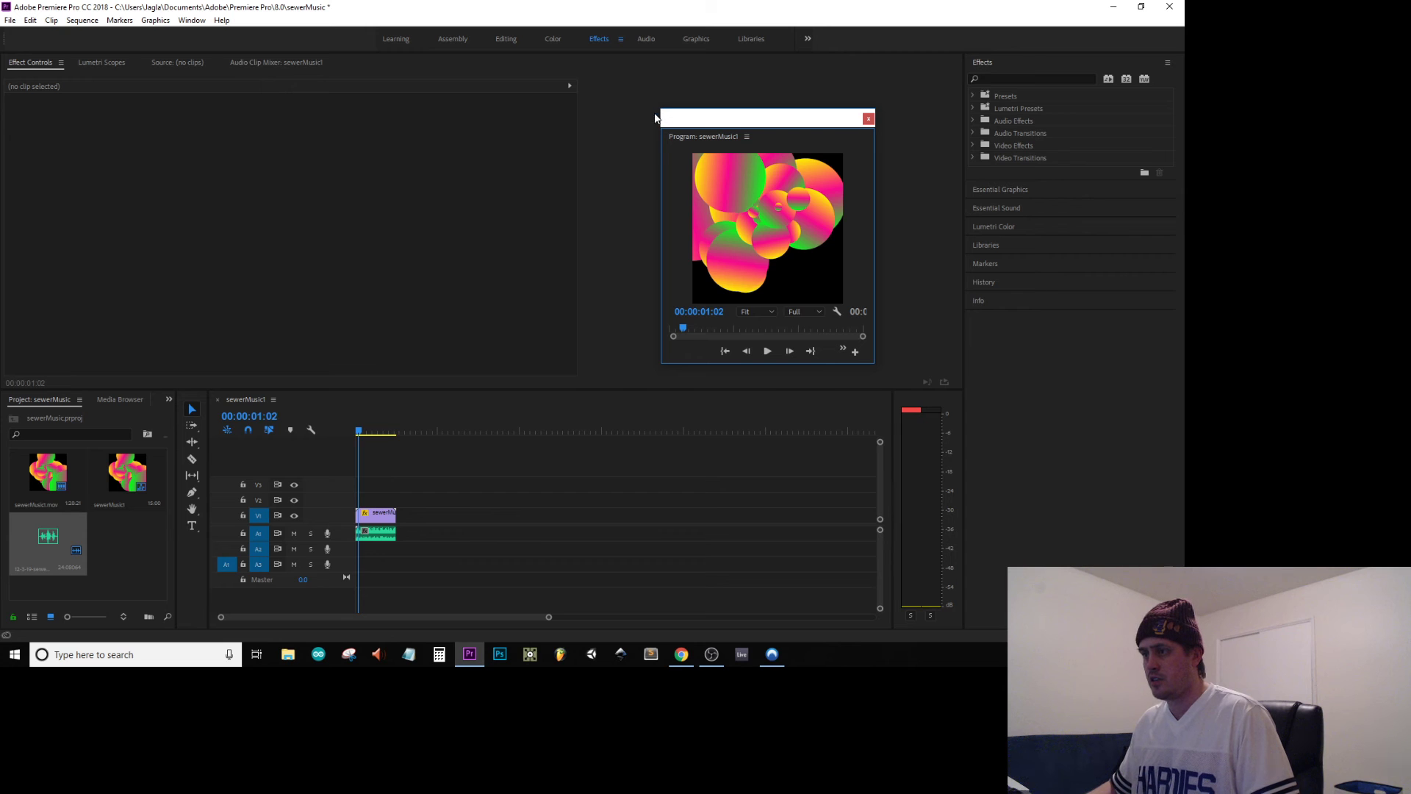
pyautogui.moveTo(659, 167); pyautogui.dragTo(84, 212)
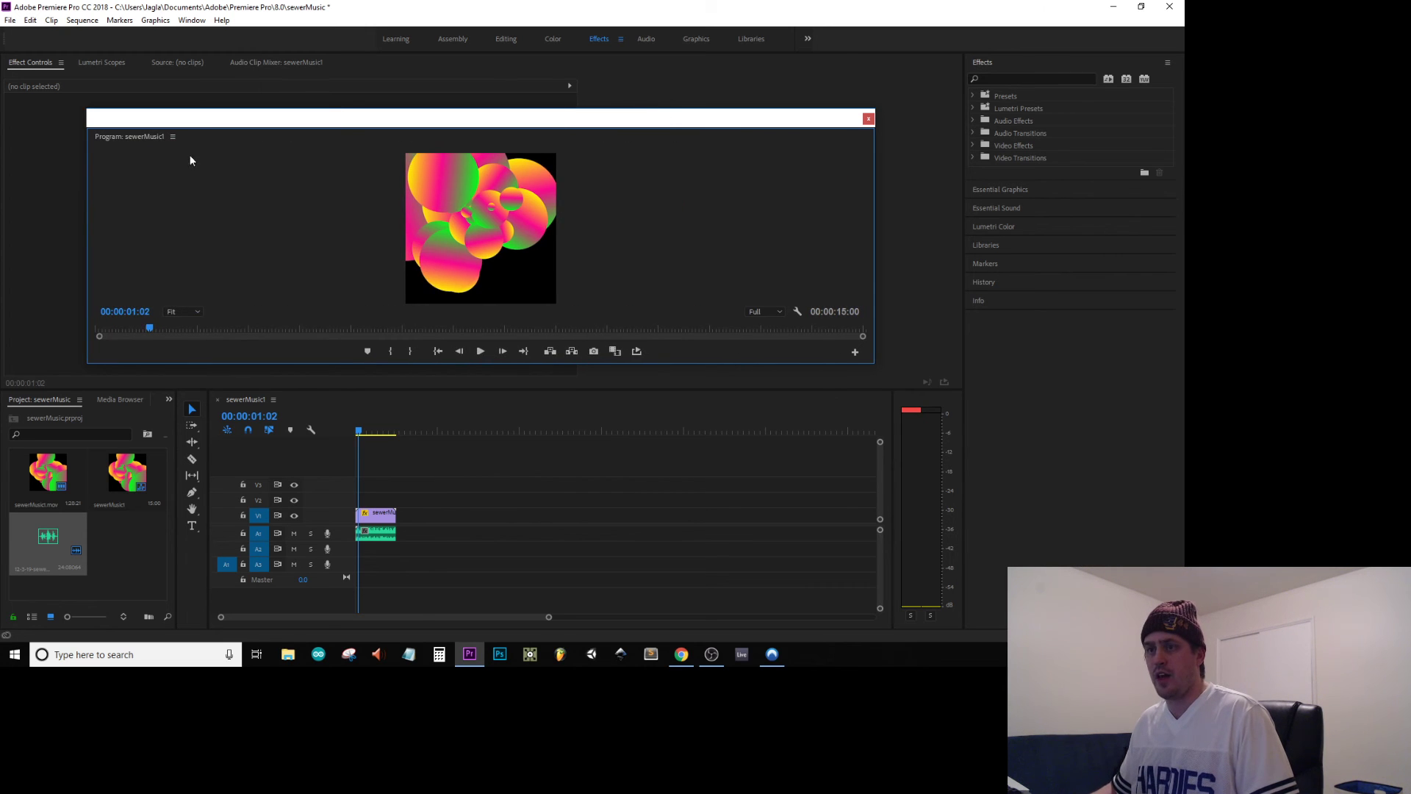
pyautogui.moveTo(119, 136); pyautogui.dragTo(45, 121)
pyautogui.press('space')
pyautogui.click(396, 438)
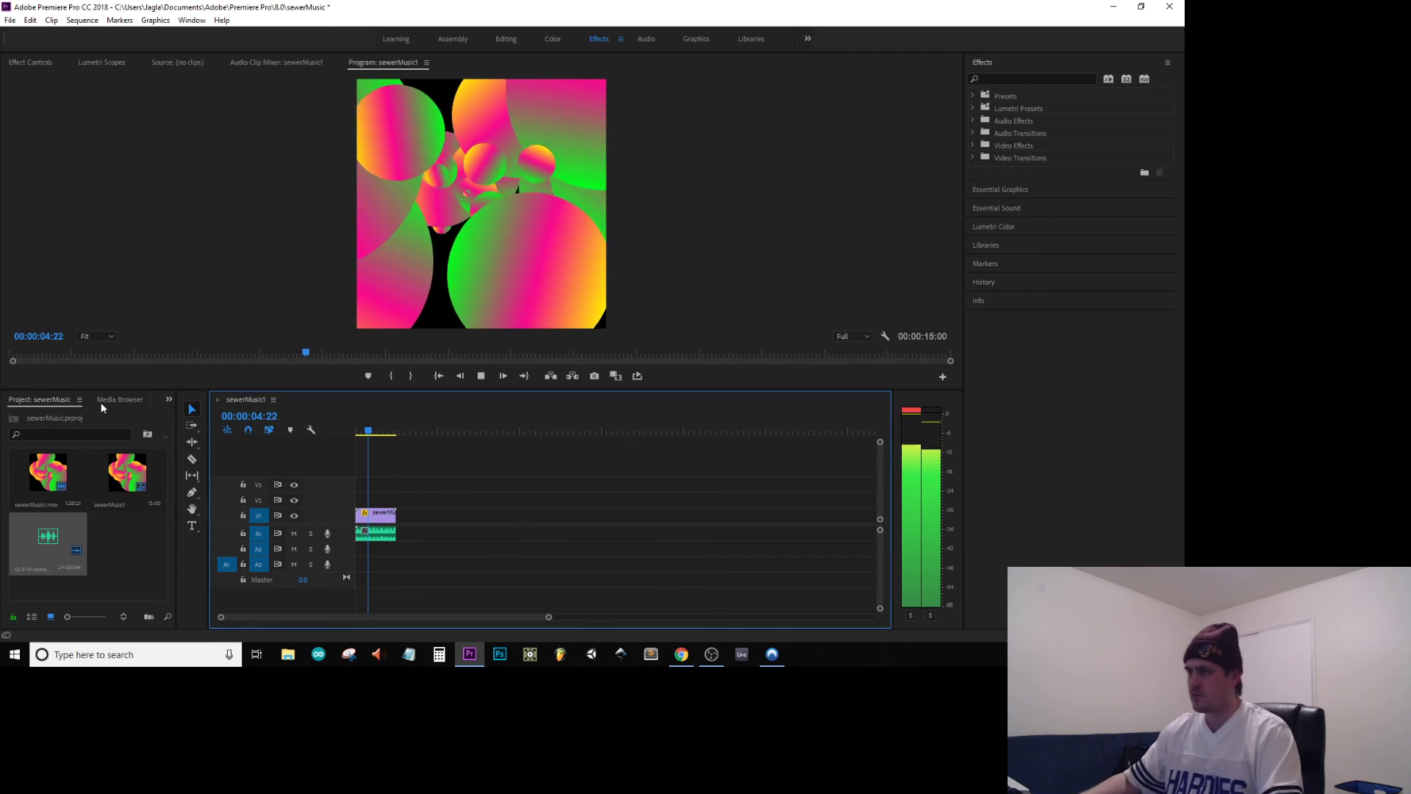
# Add a 1-second Exponential Fade to the end of the audio clip and play the ending to check it
pyautogui.click(974, 133)
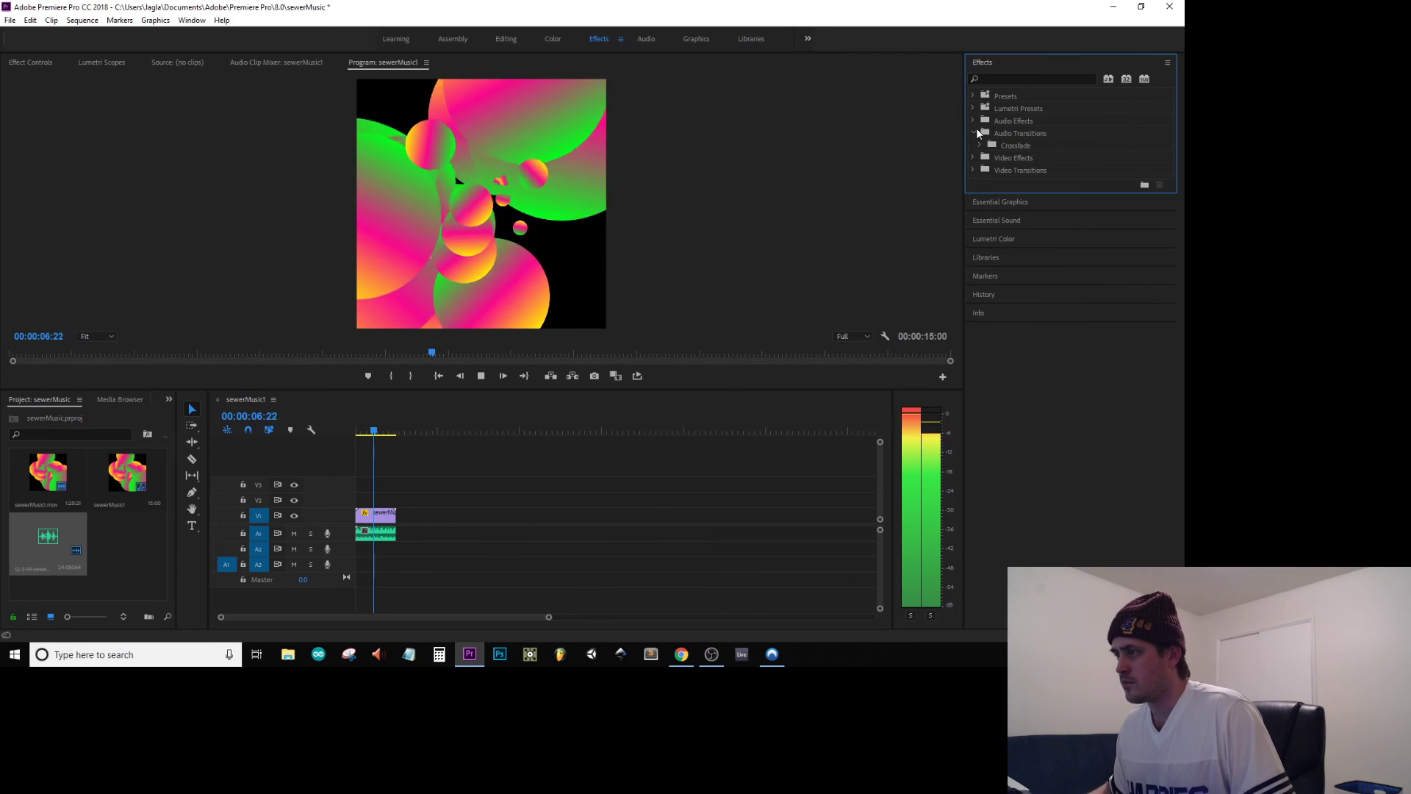
pyautogui.click(981, 145)
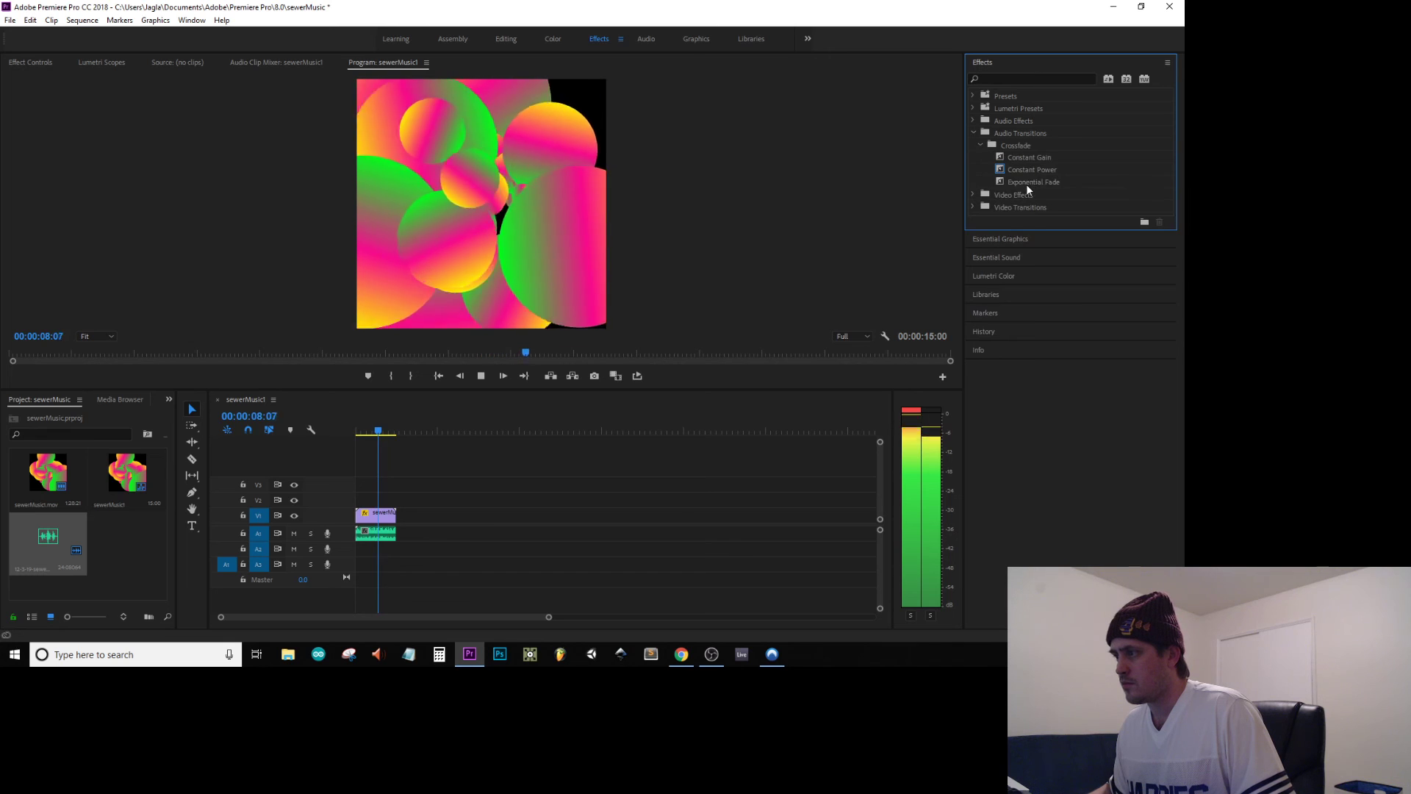
pyautogui.moveTo(1033, 181); pyautogui.dragTo(396, 536)
pyautogui.doubleClick(396, 535)
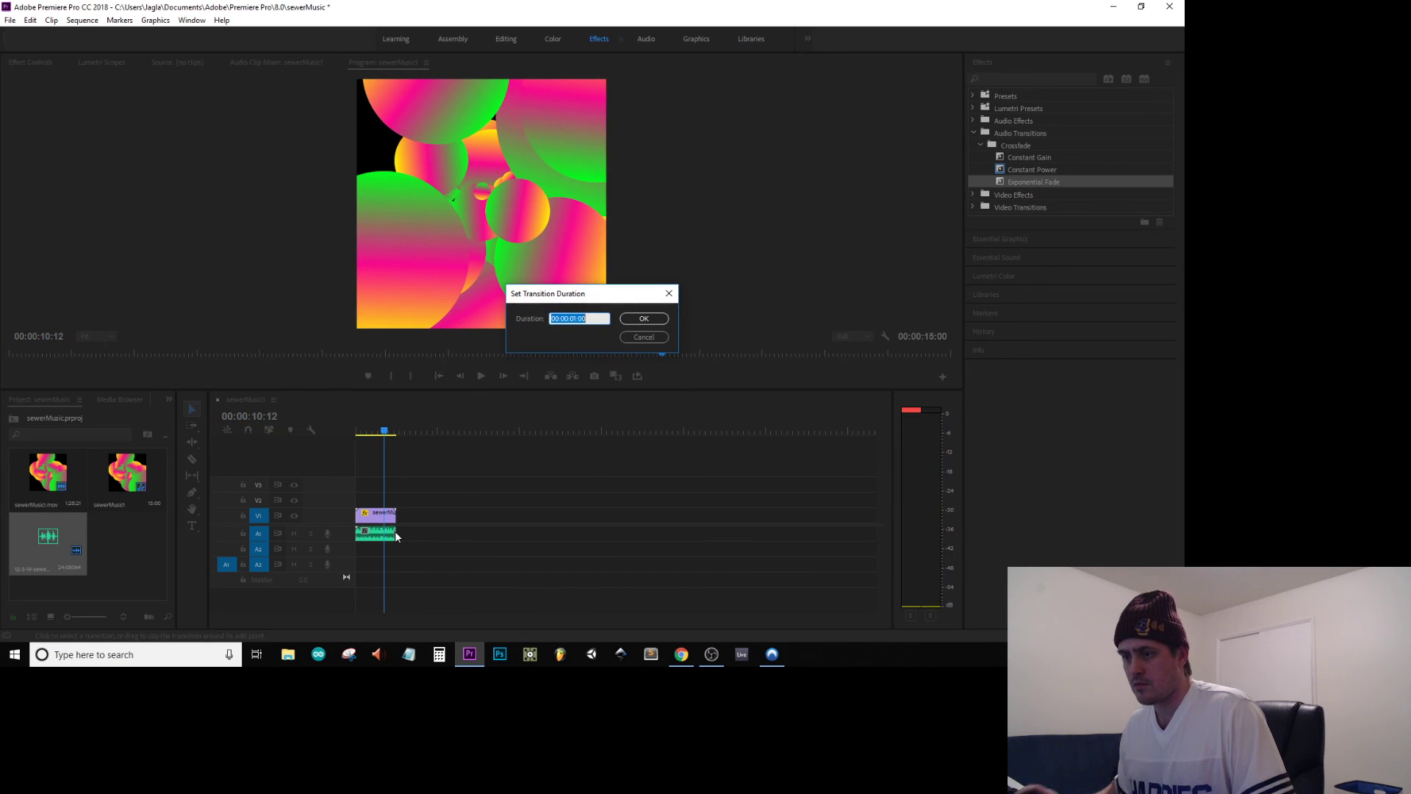
pyautogui.press('Return')
pyautogui.press('space')
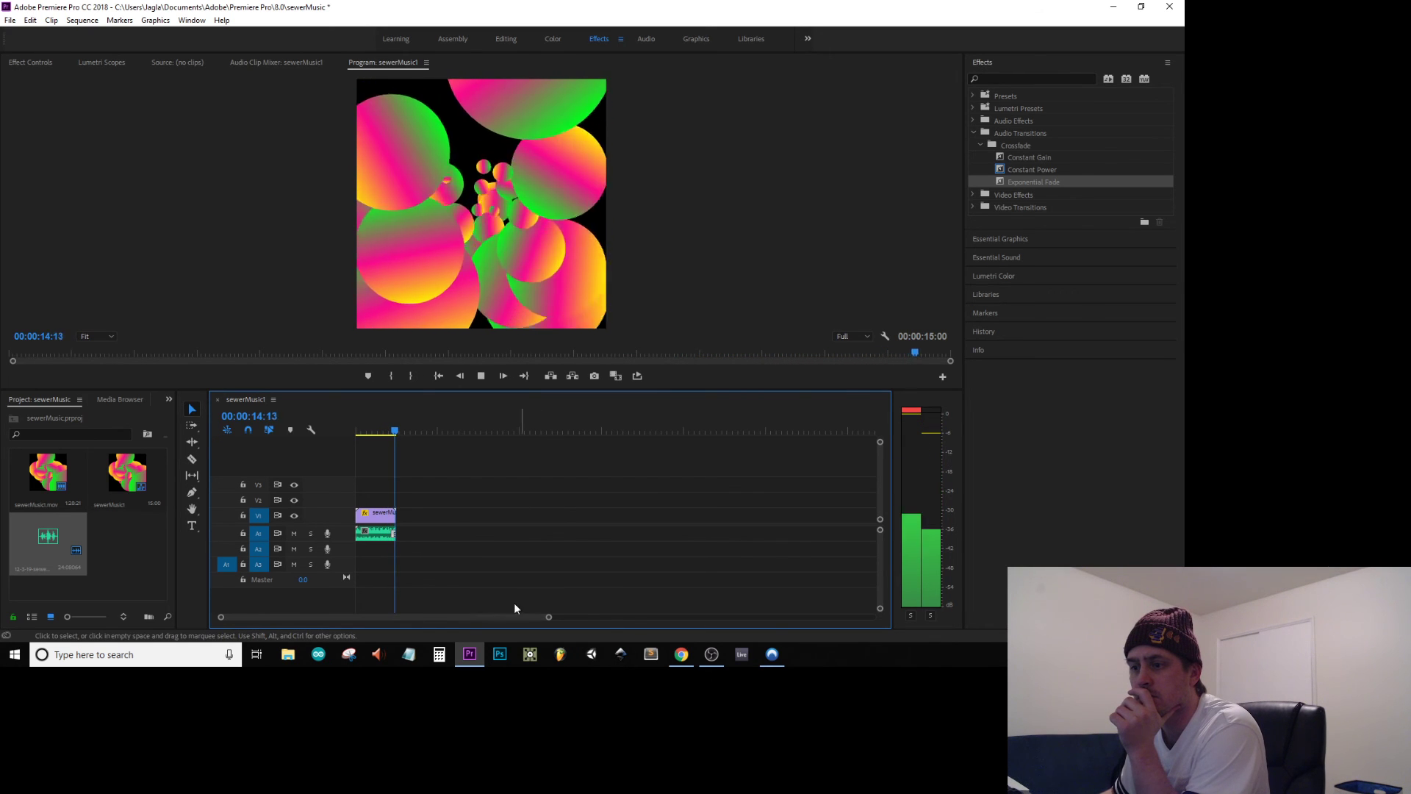
pyautogui.press('Home')
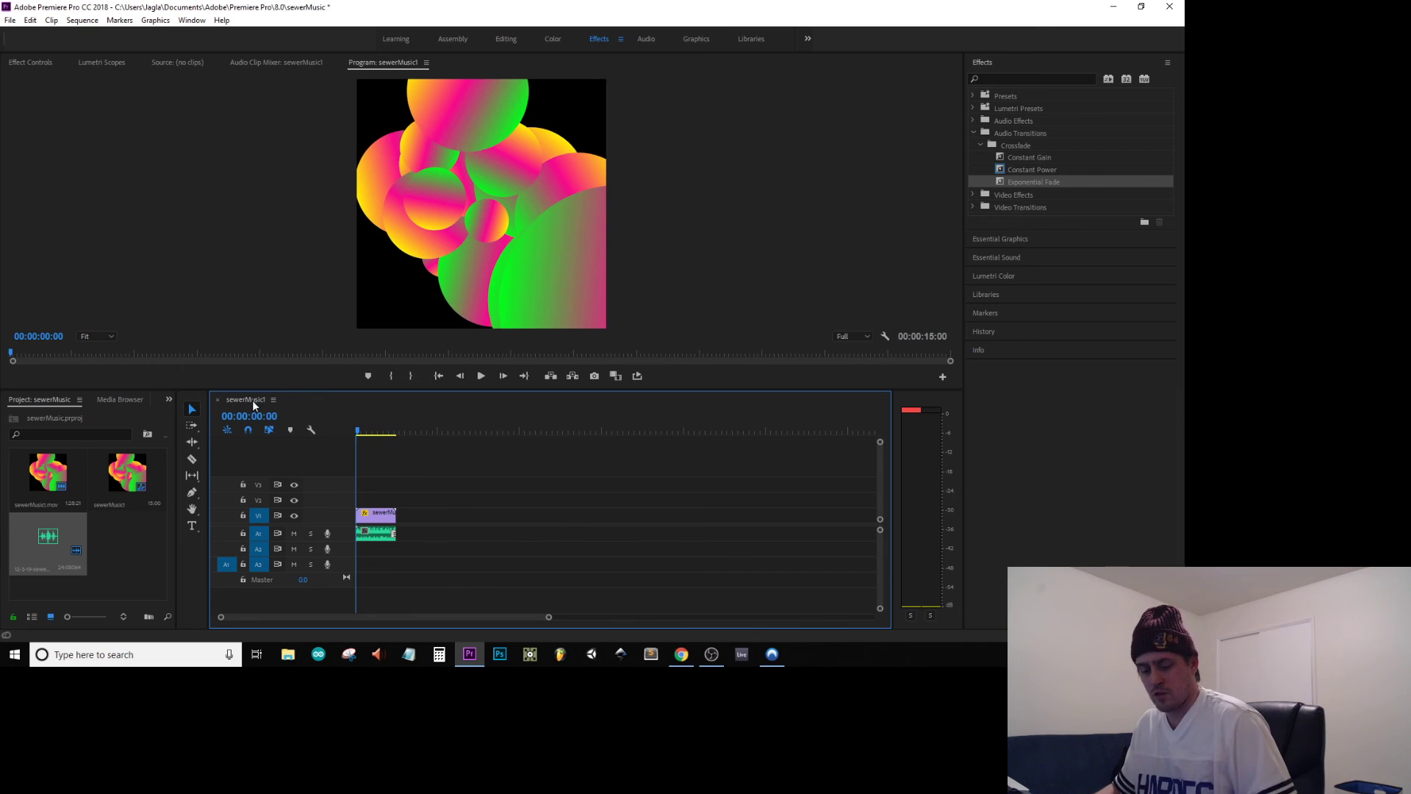
# Save the project and set up an H.264 media export of the sequence using the custom INSTA preset
pyautogui.hotkey('ctrl', 's')
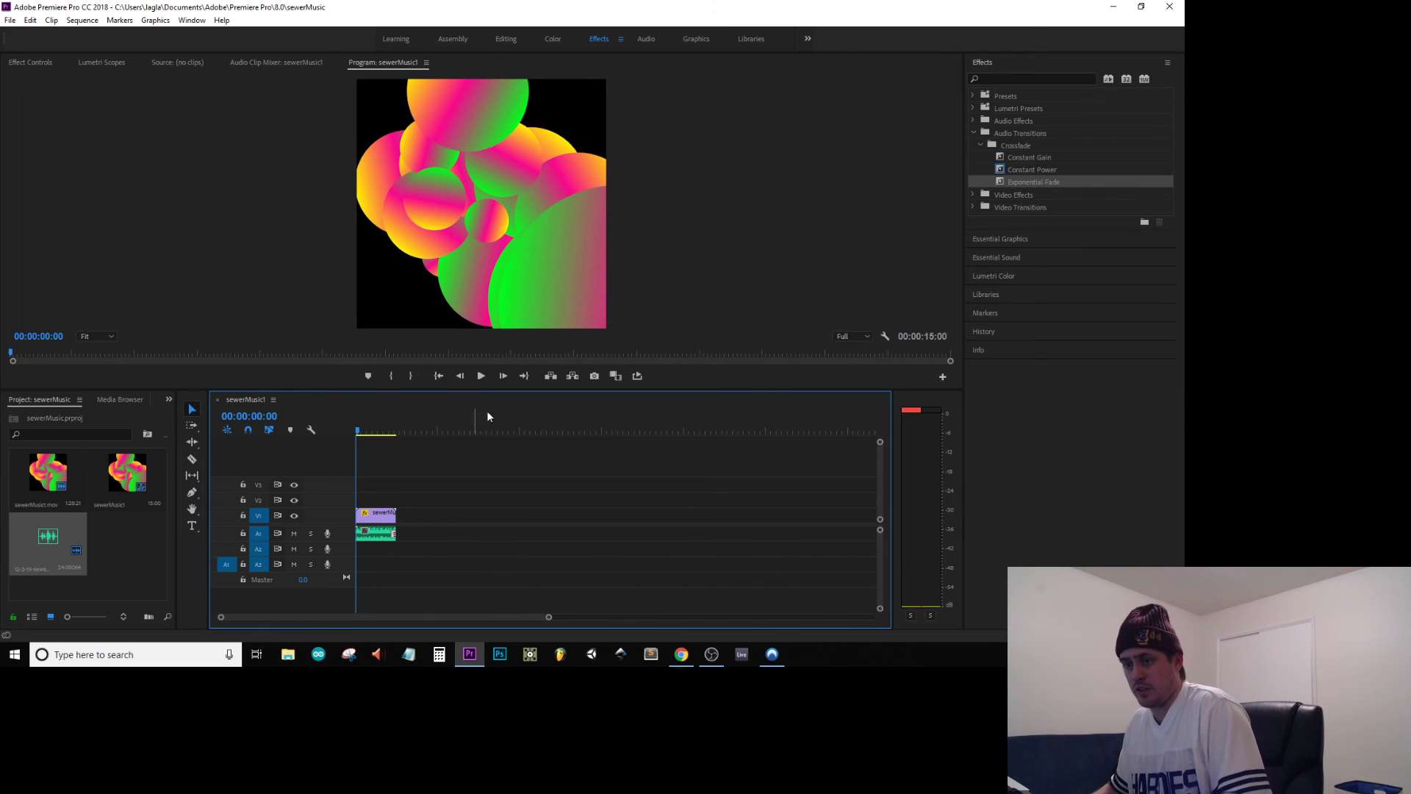
pyautogui.hotkey('ctrl', 'm')
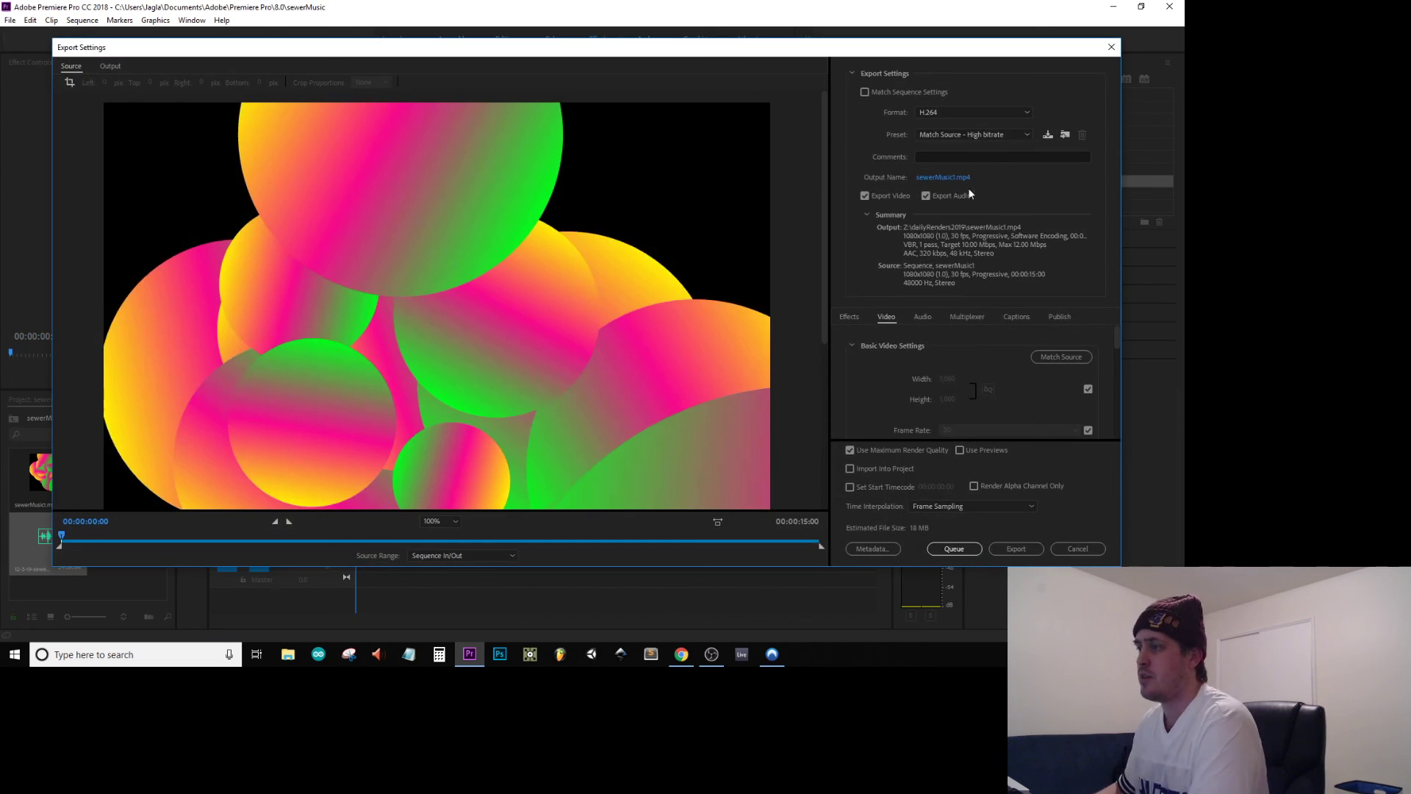
pyautogui.click(976, 135)
pyautogui.click(932, 170)
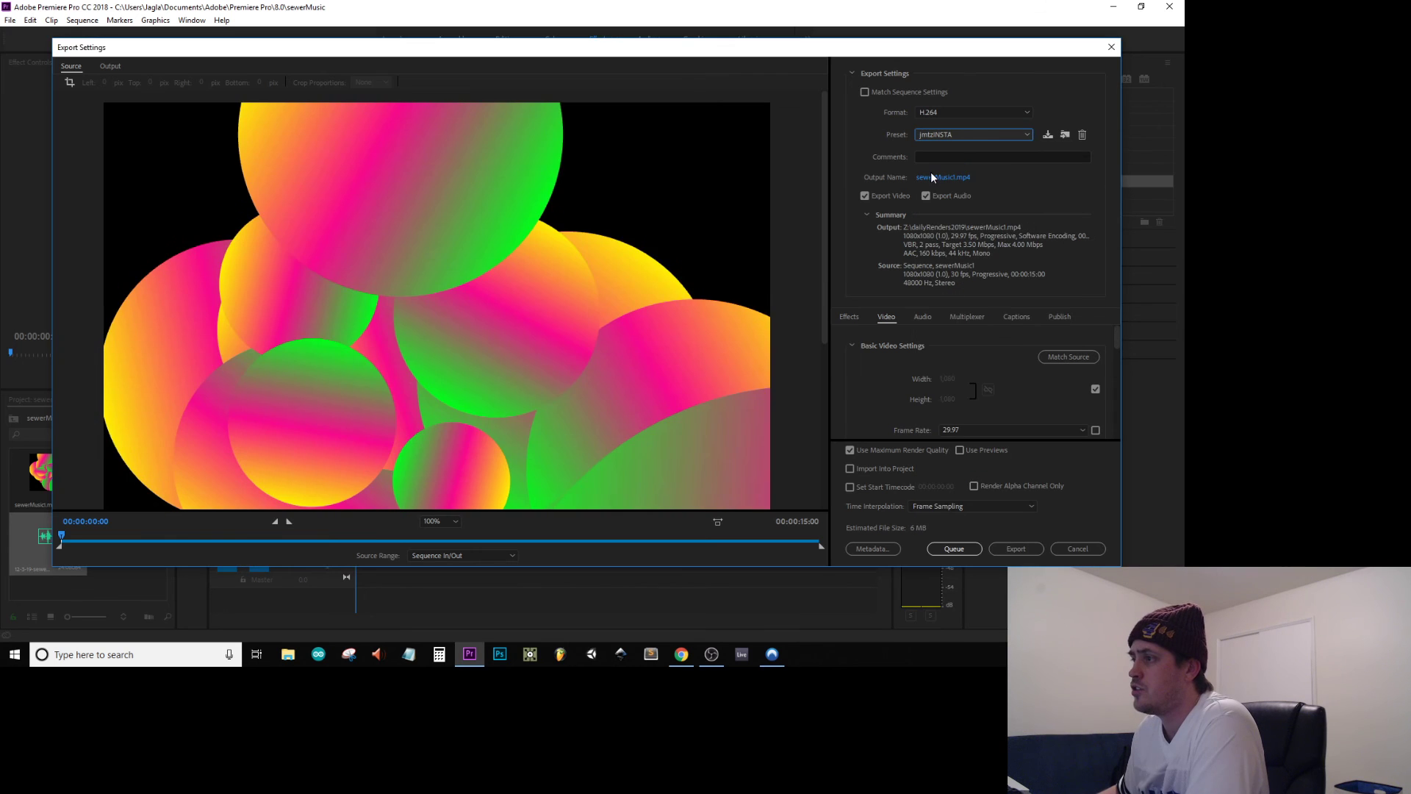
# Name the output sewerMusic-web-1 in the dailyRenders2019 folder and export the video
pyautogui.click(928, 178)
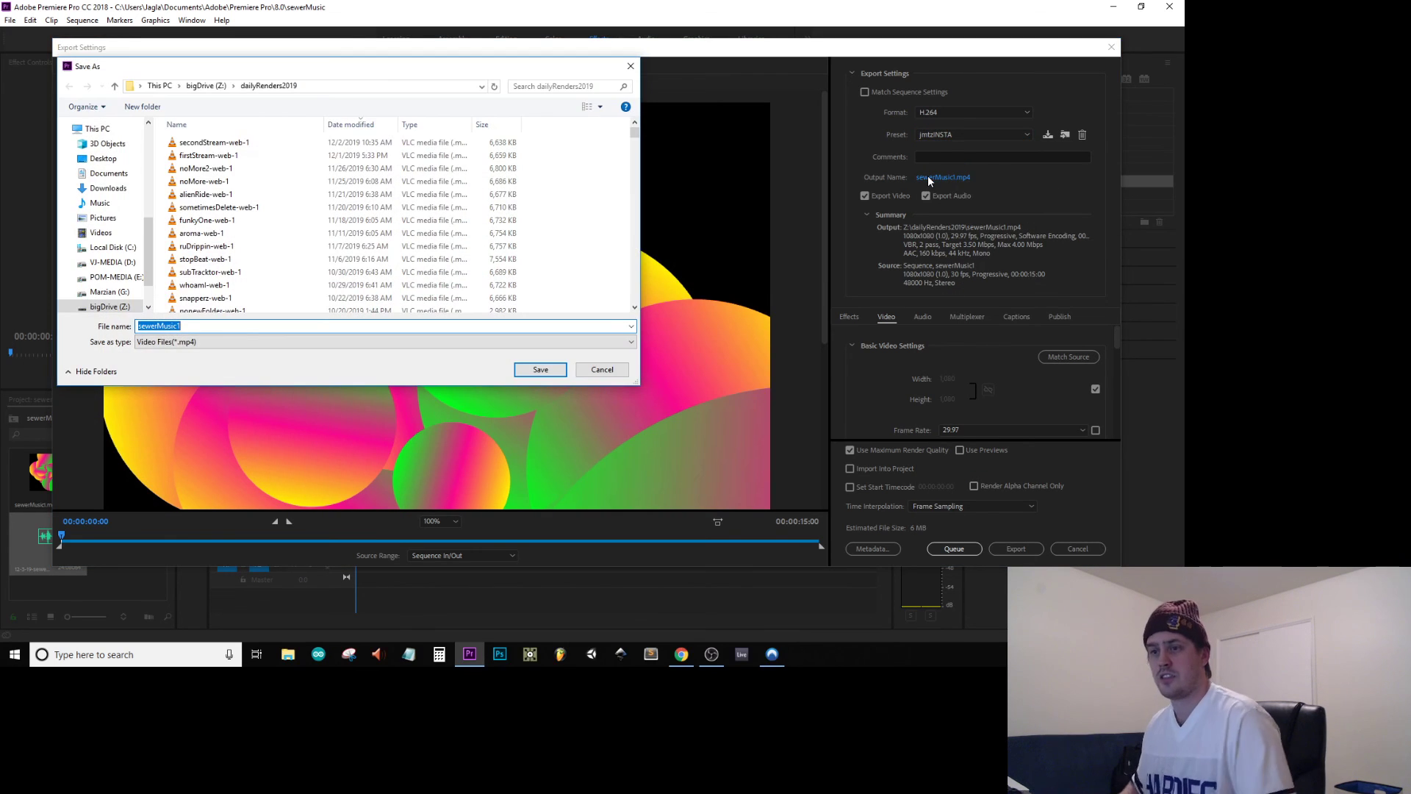
pyautogui.press('BackSpace')
pyautogui.write('-web-1')
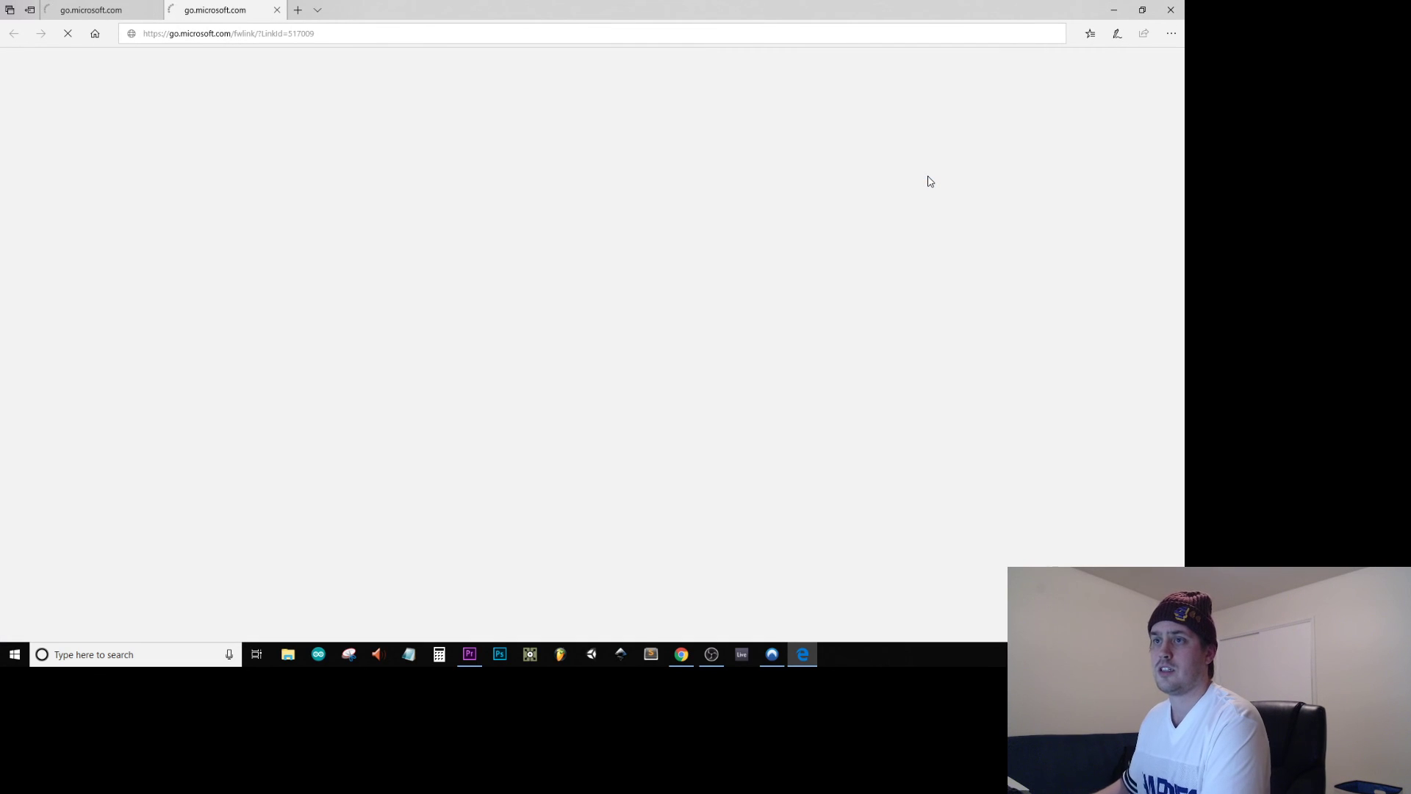
pyautogui.click(1171, 9)
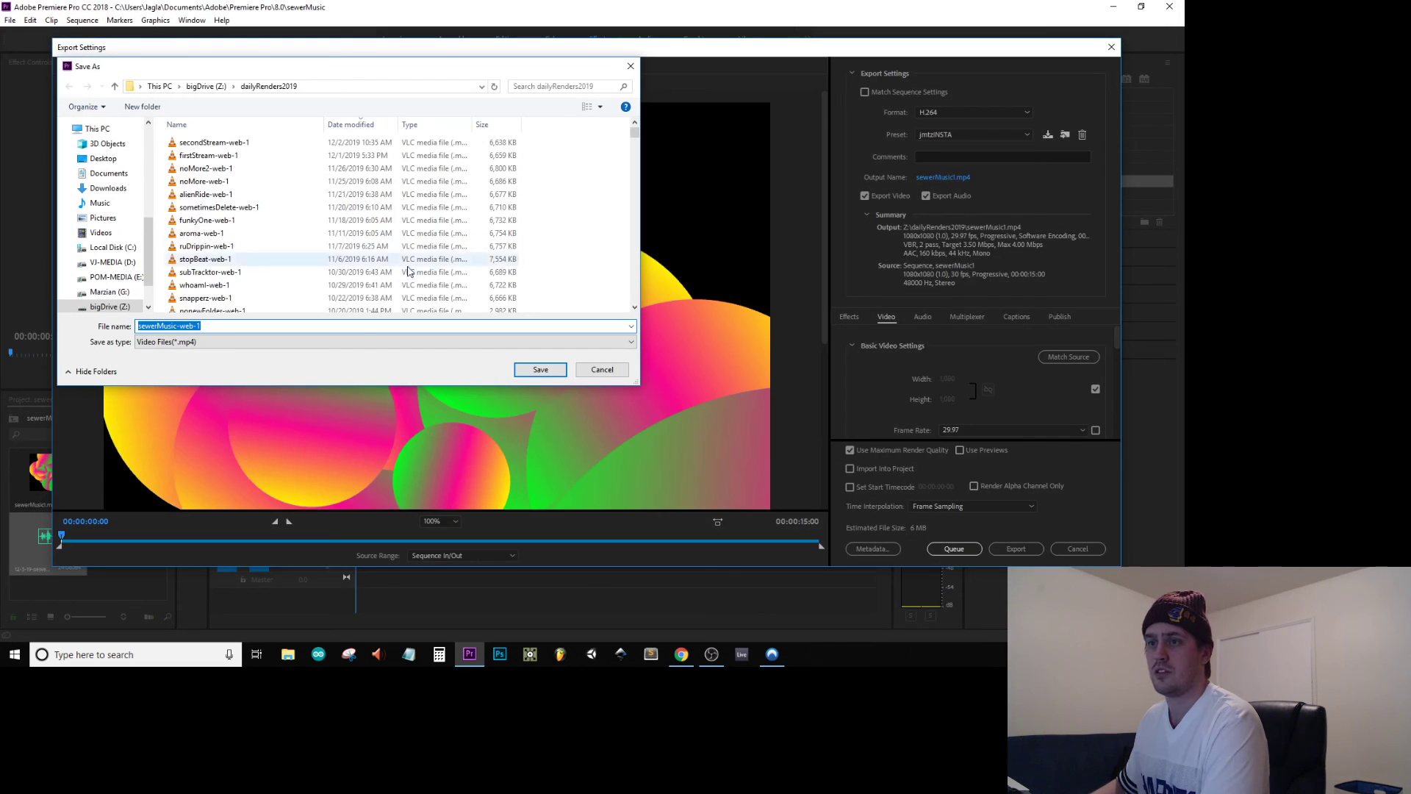
pyautogui.click(298, 329)
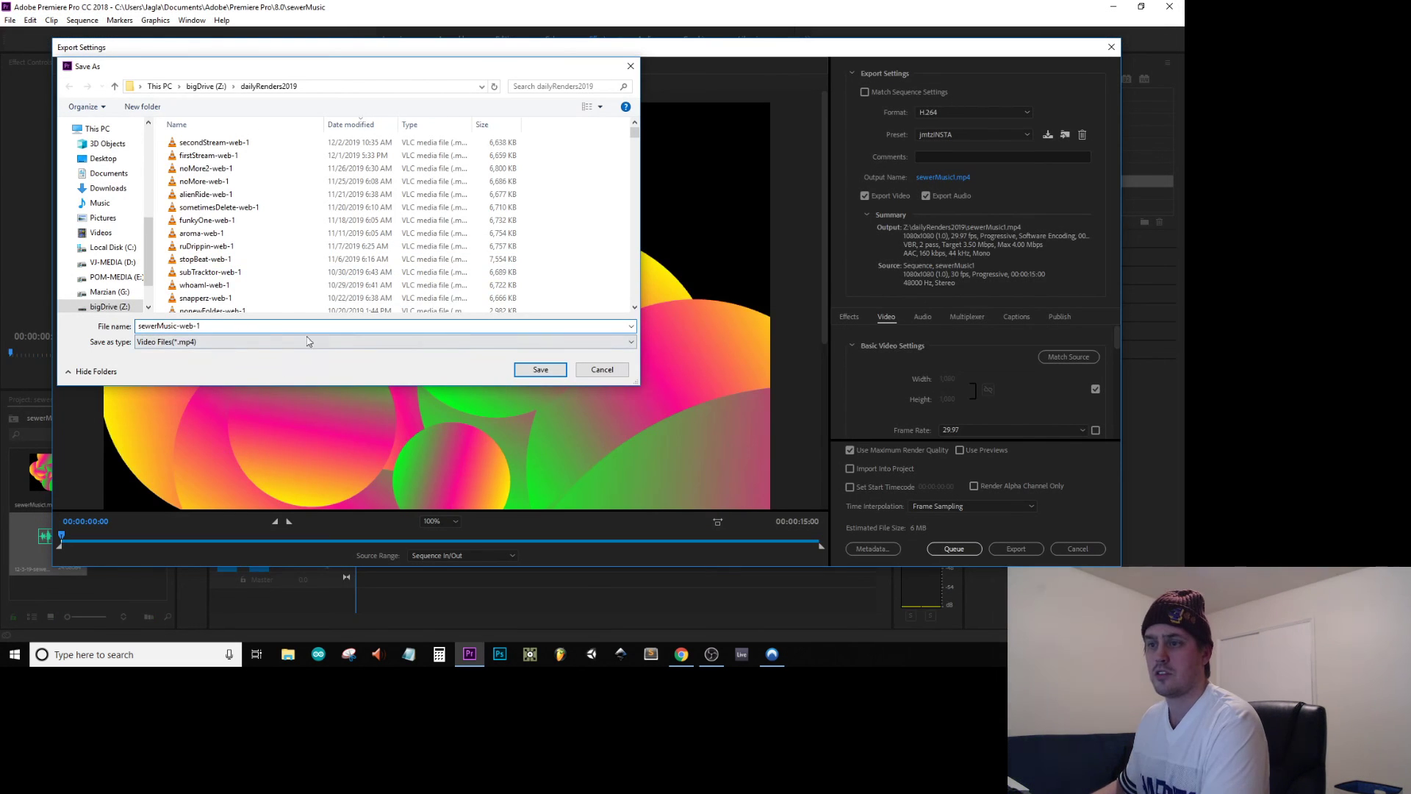
pyautogui.click(540, 370)
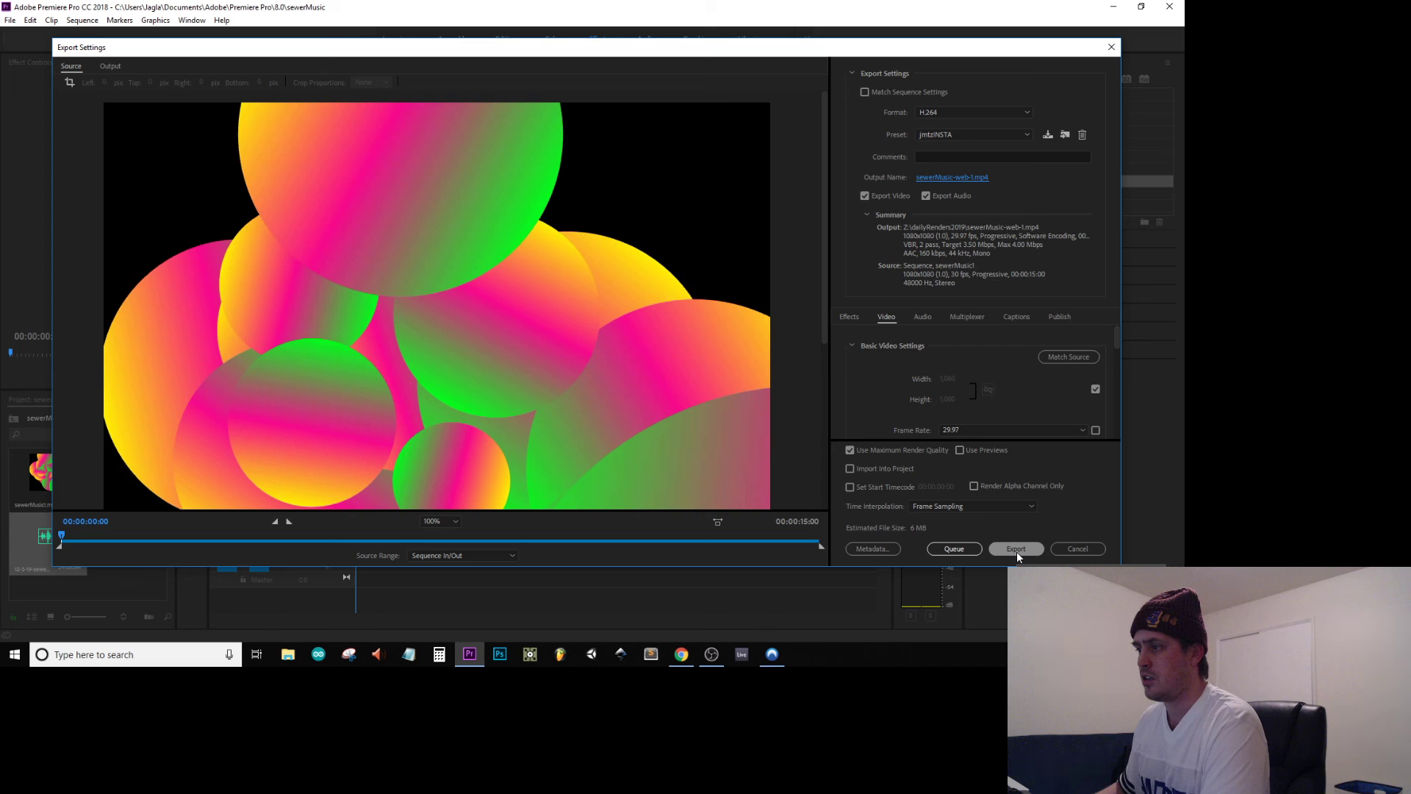
pyautogui.click(1016, 552)
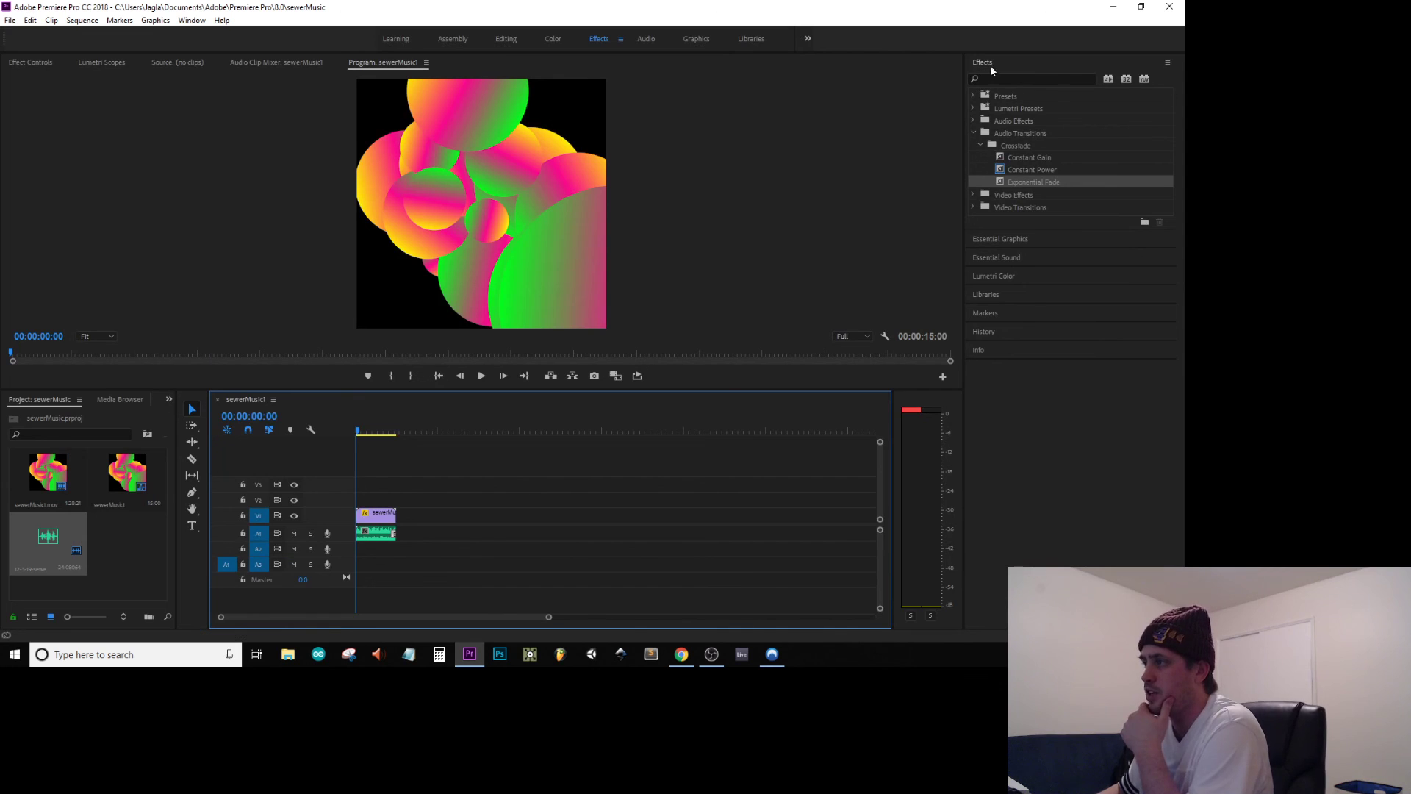
# Save the sewerMusic project and close Premiere Pro
pyautogui.hotkey('ctrl', 's')
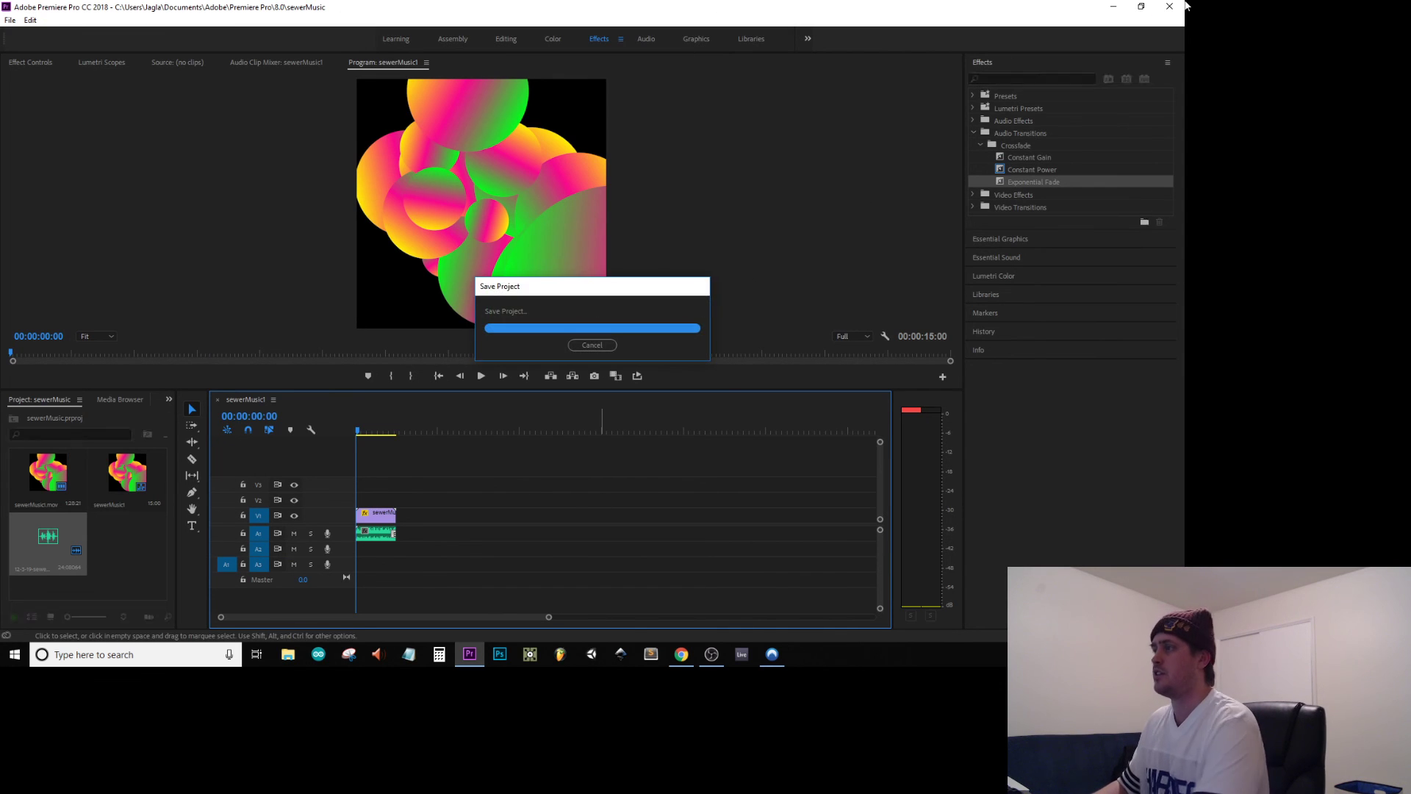
pyautogui.click(1180, 6)
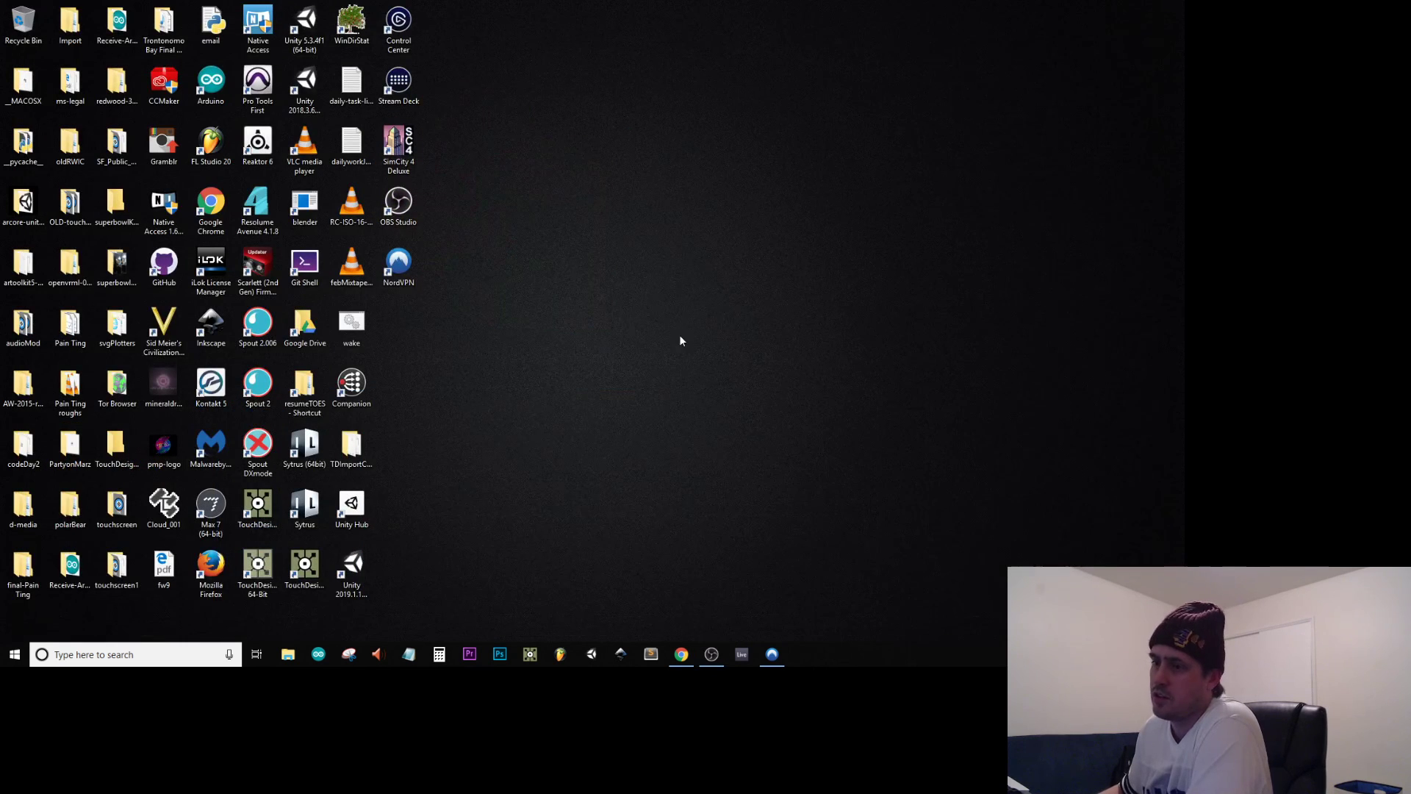
# Open File Explorer, move its window onto the main display, and go to the dailyRenders2019 folder
pyautogui.click(287, 654)
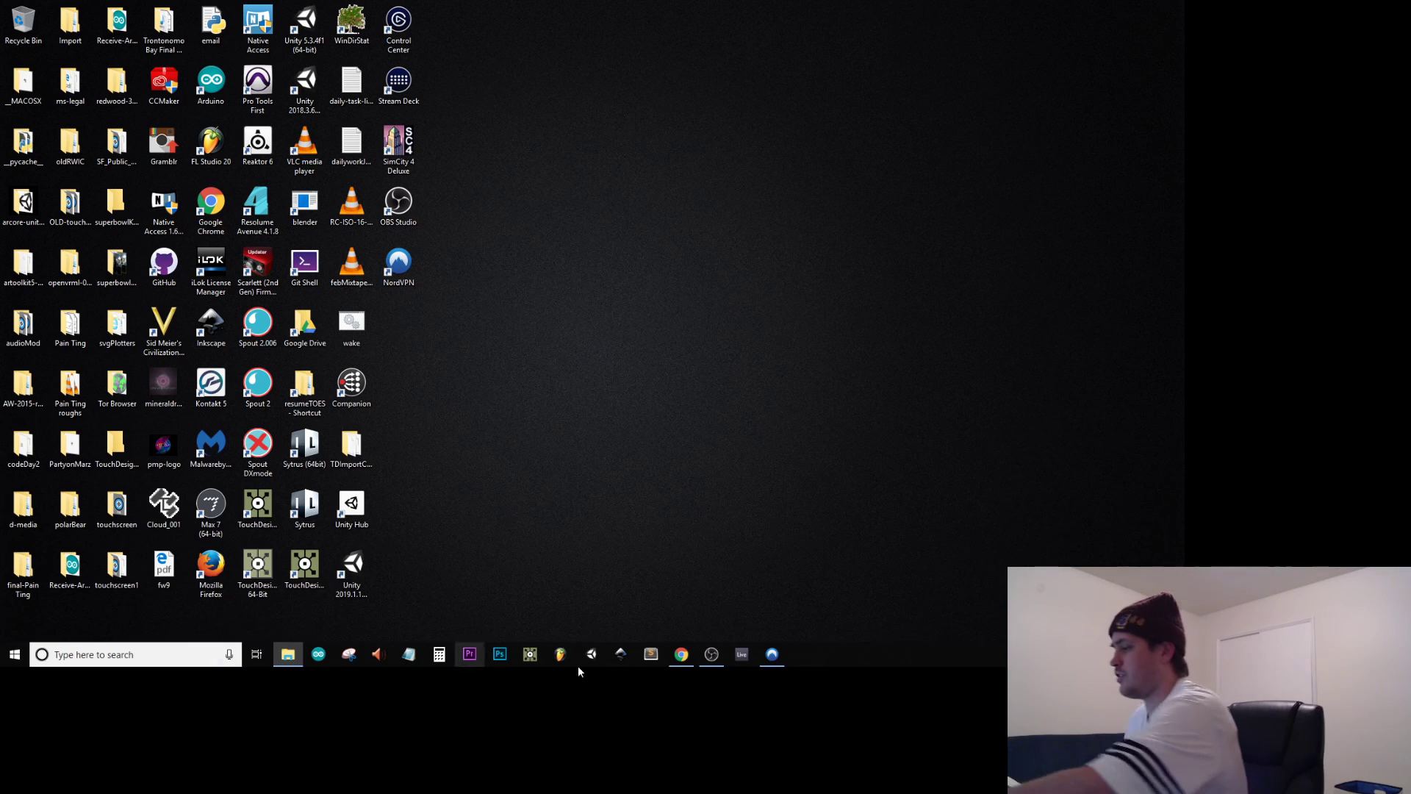
pyautogui.moveTo(1182, 507); pyautogui.dragTo(713, 1)
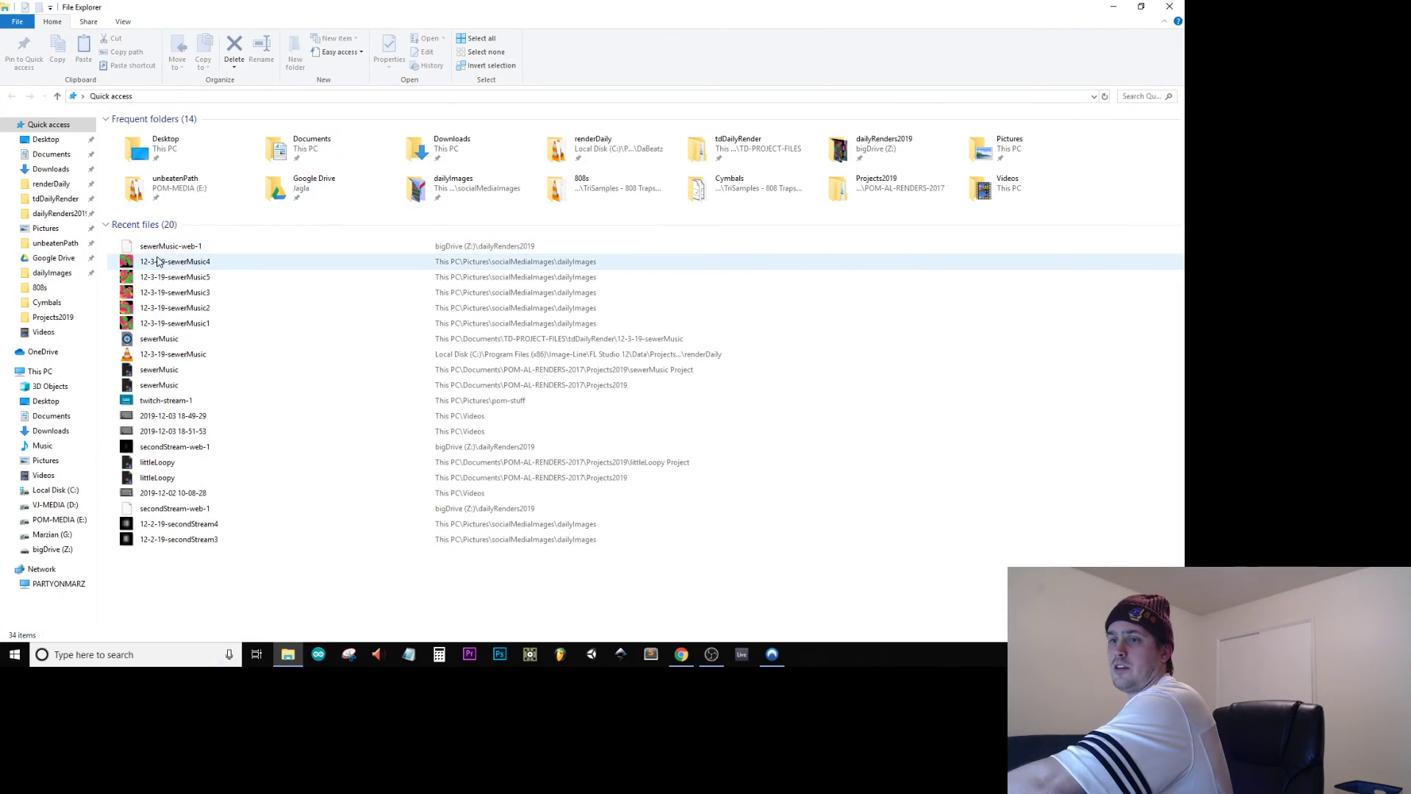
pyautogui.click(53, 213)
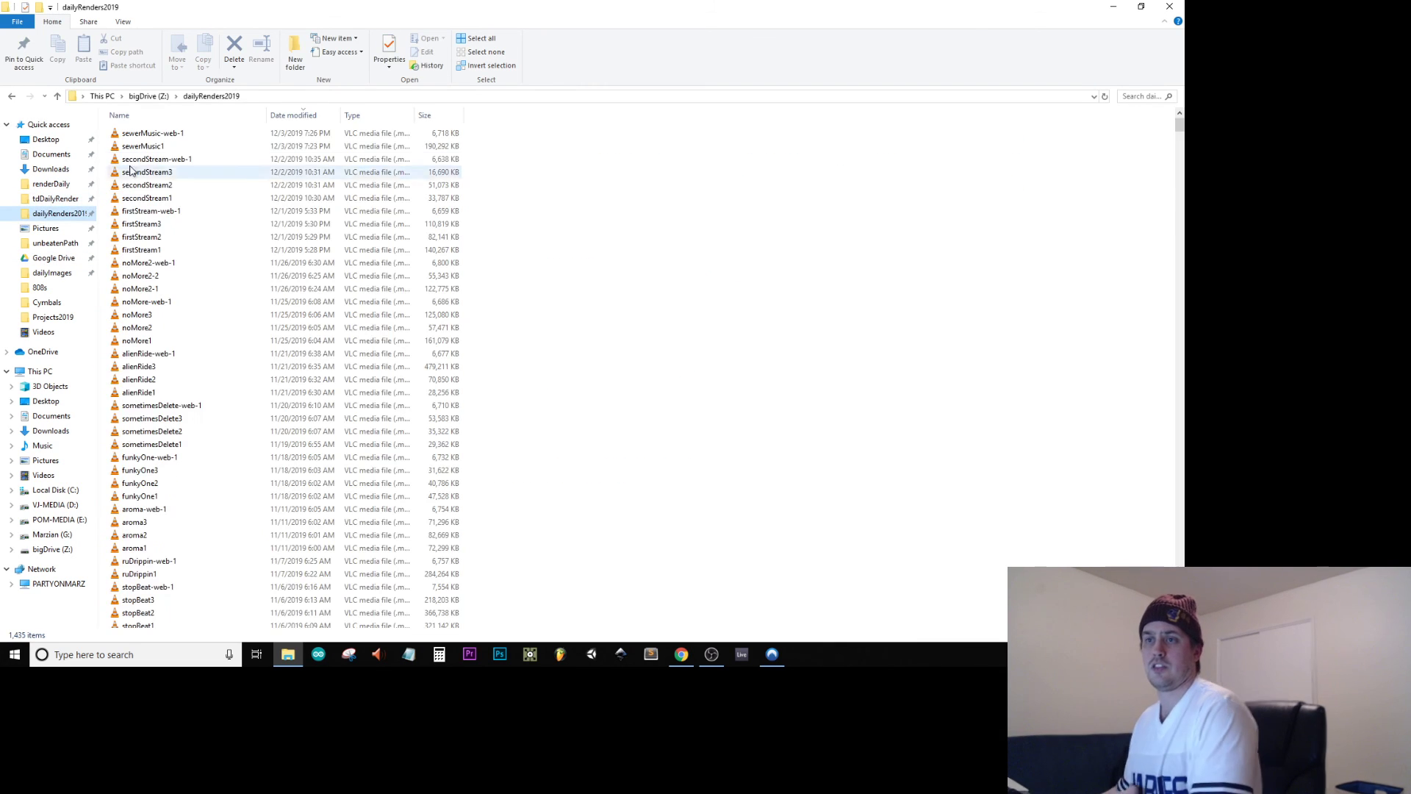
# Play the sewerMusic-web-1 video in VLC media player to check the render, and close the player
pyautogui.rightClick(158, 134)
pyautogui.click(187, 140)
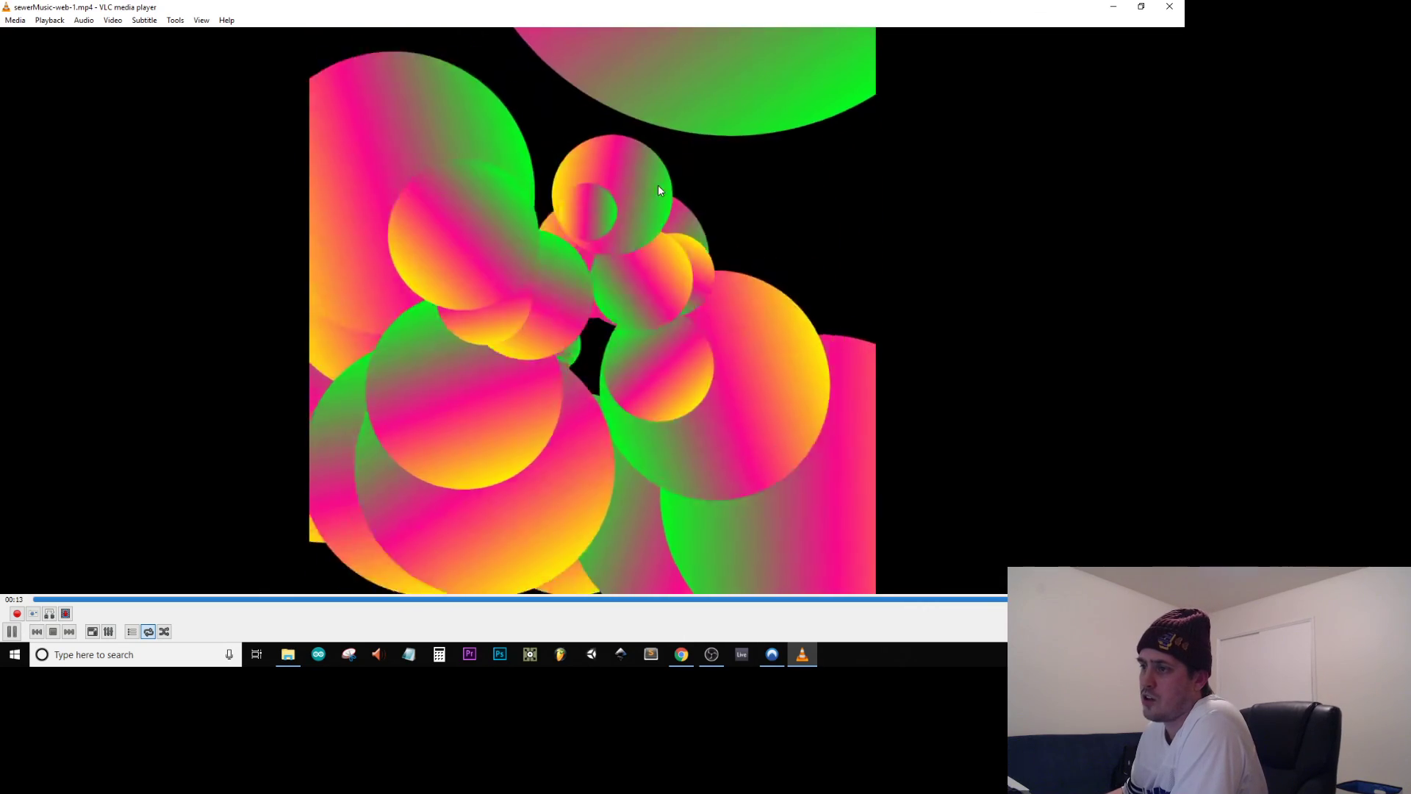
pyautogui.click(1169, 6)
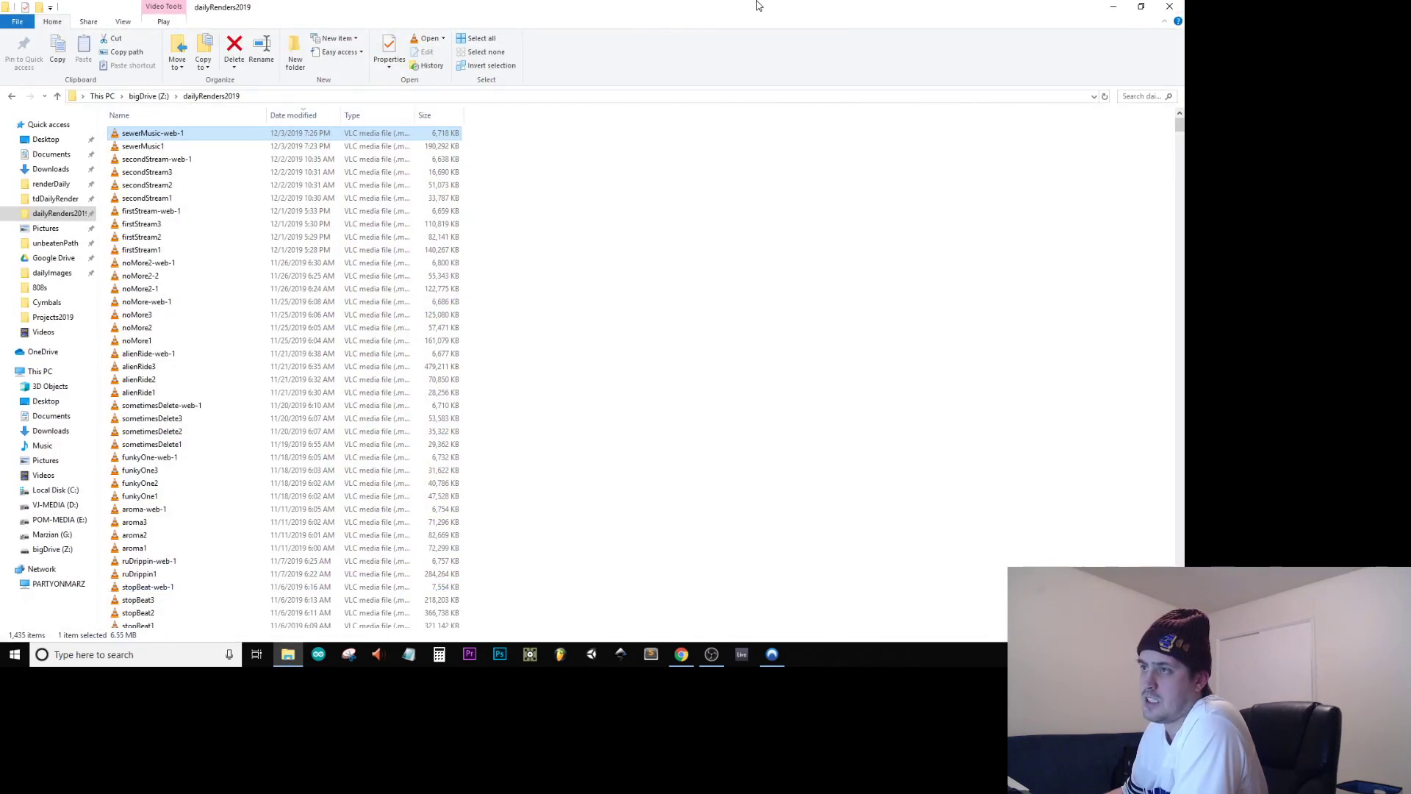
# Minimize the Chrome window showing Twitter and place the dailyRenders2019 folder as a smaller floating window on the main display
pyautogui.click(1173, 6)
pyautogui.moveTo(1183, 397); pyautogui.dragTo(1184, 160)
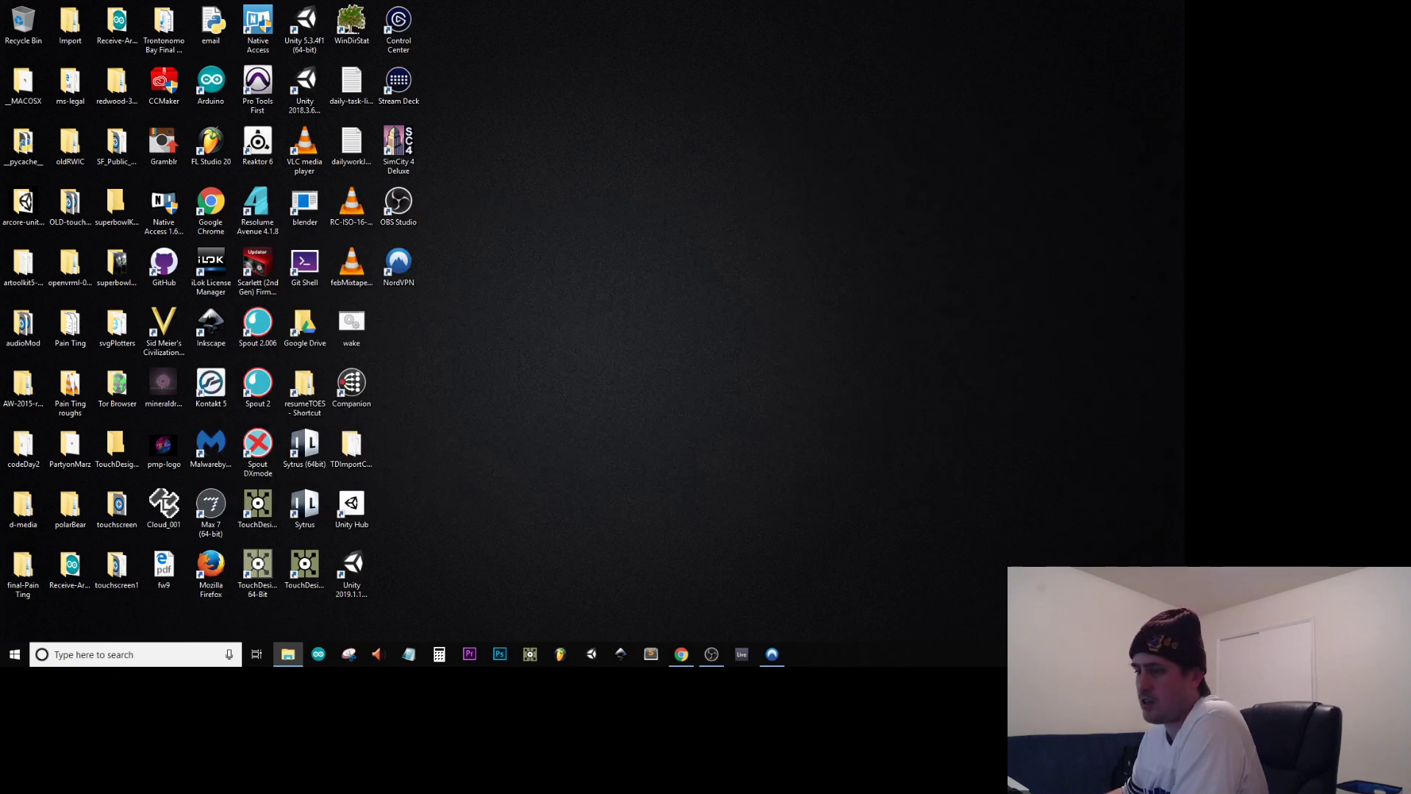
pyautogui.click(680, 653)
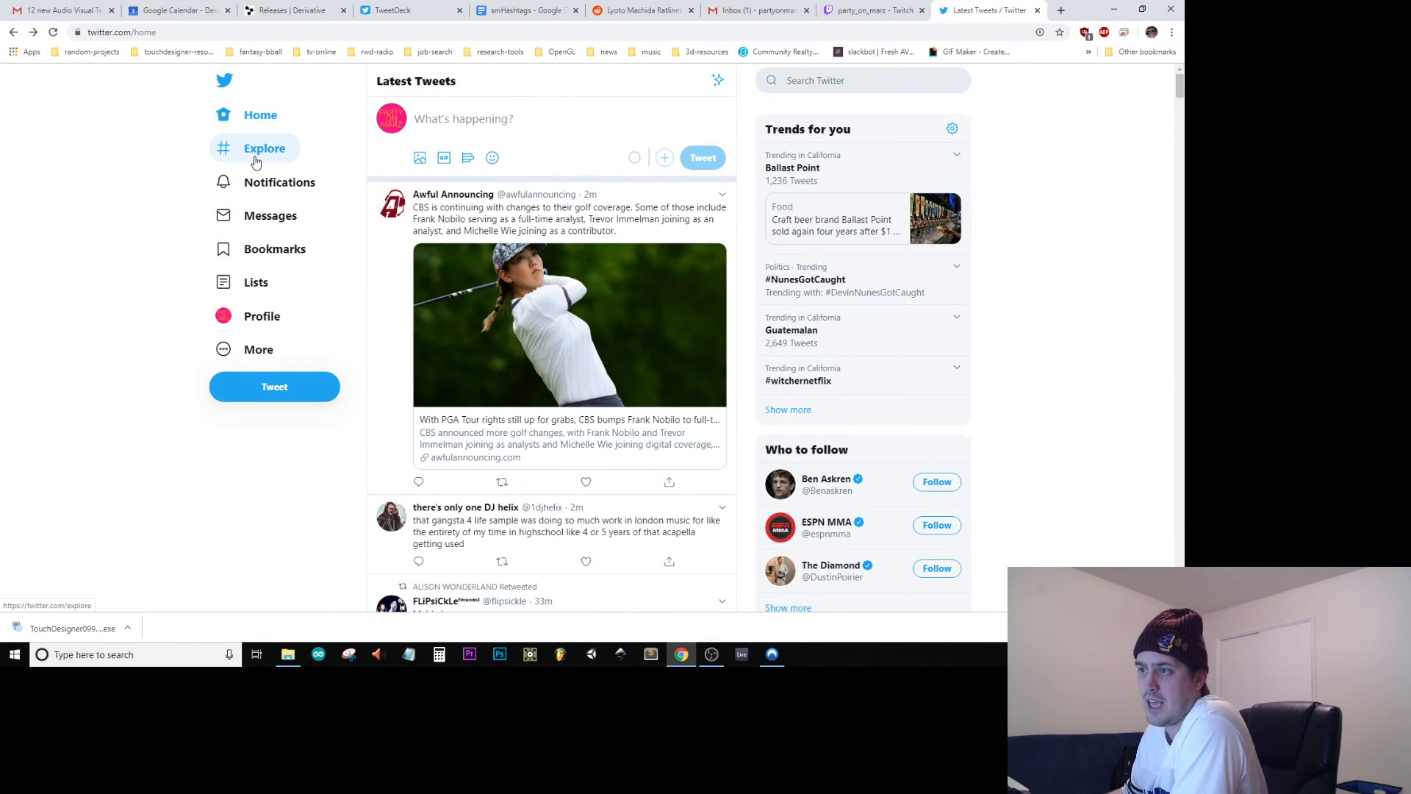
pyautogui.scroll(-2, 258, 156)
pyautogui.click(1113, 9)
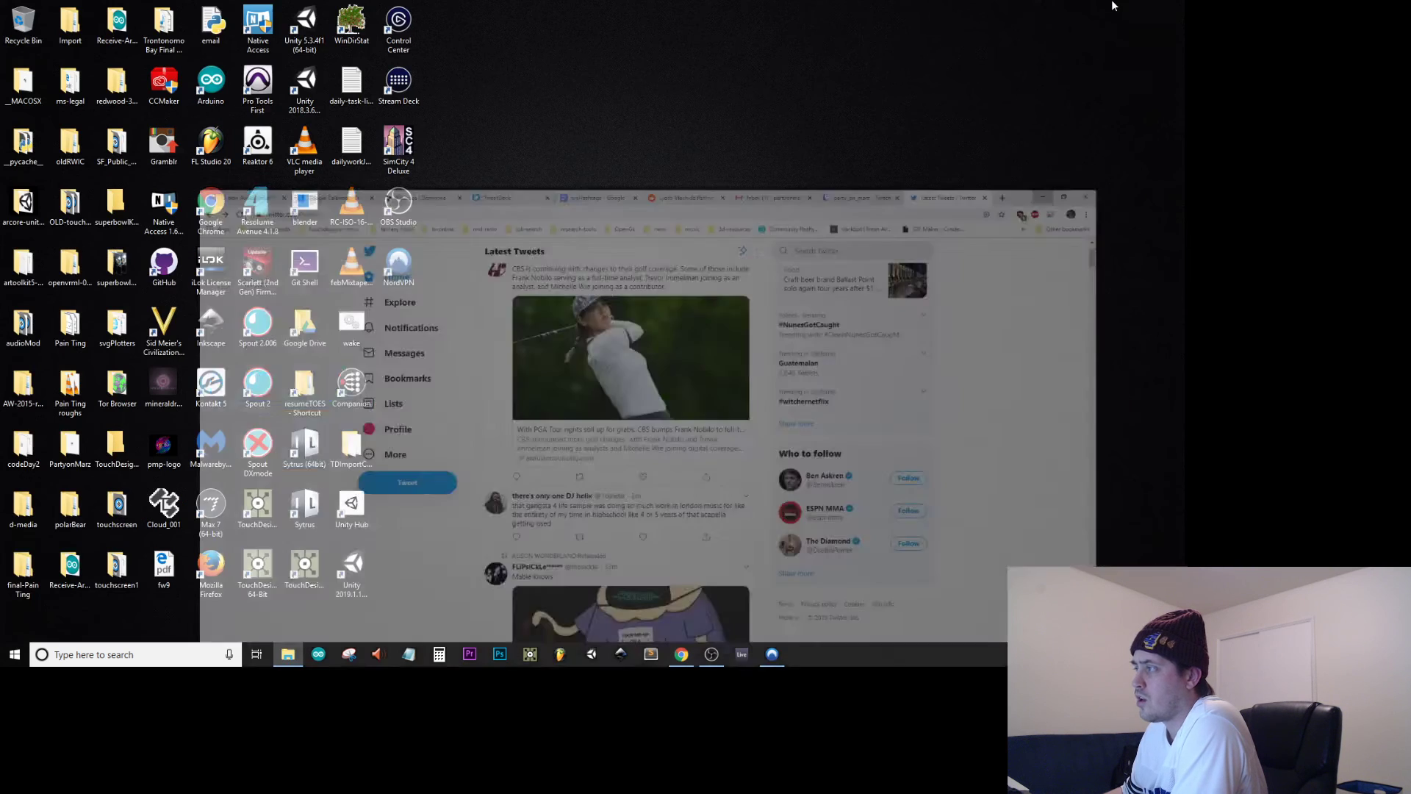
pyautogui.moveTo(1185, 257); pyautogui.dragTo(752, 92)
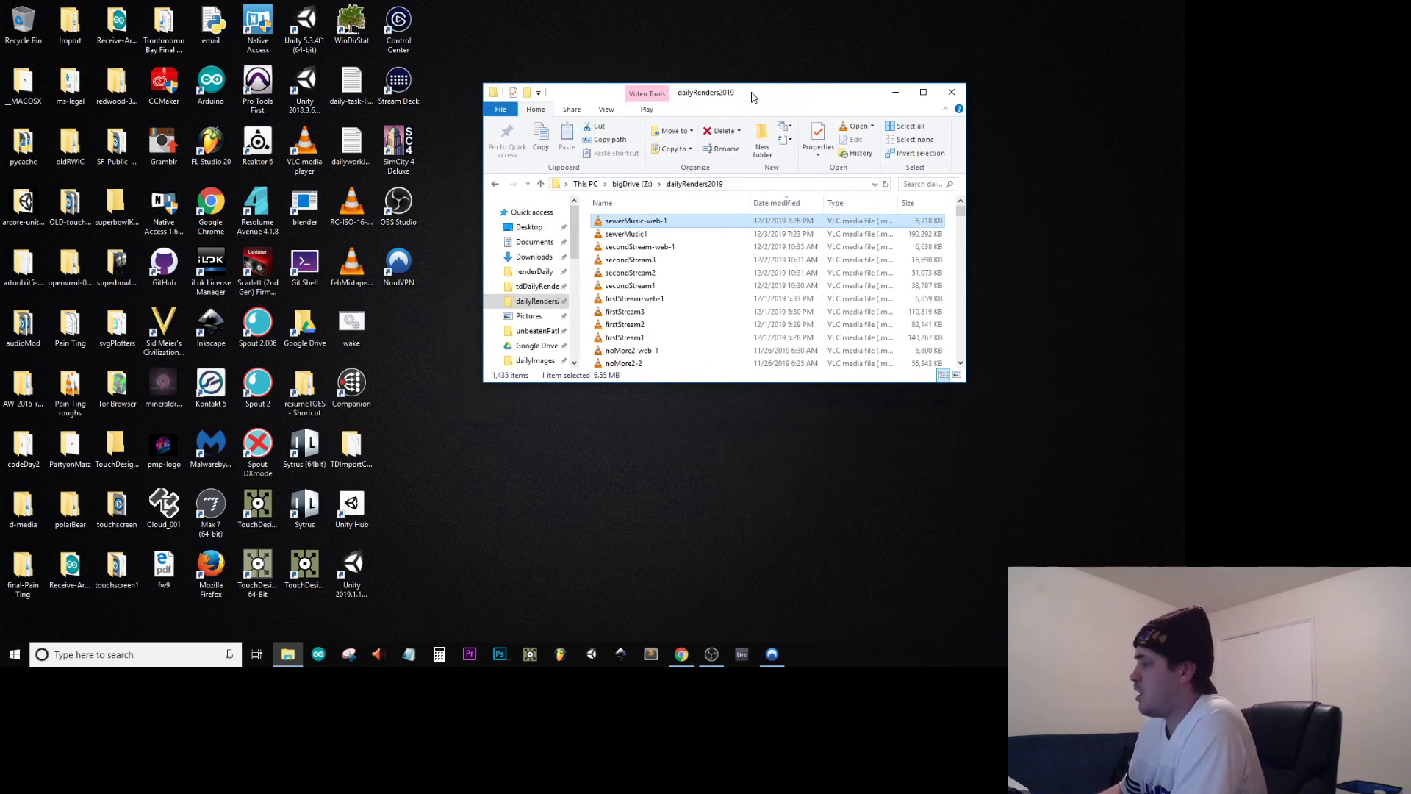